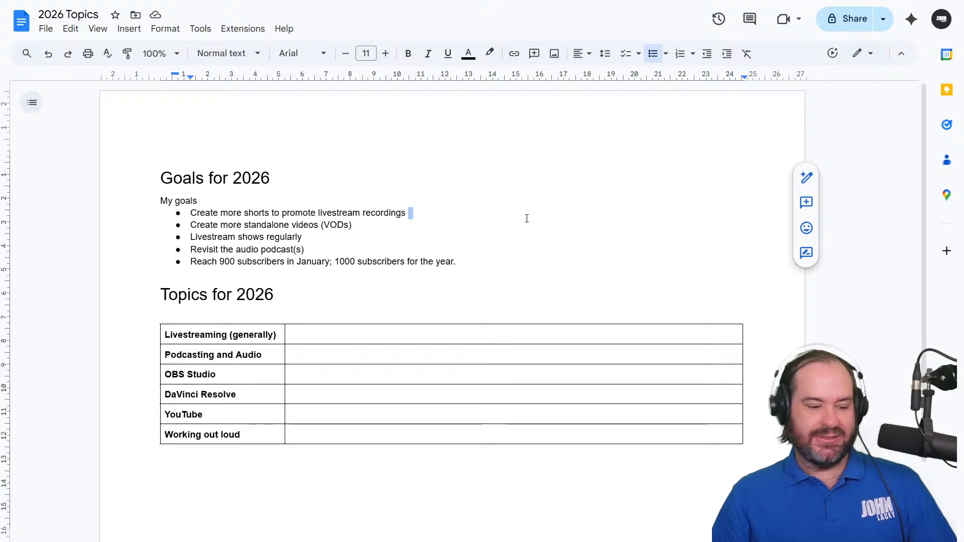
key(Up)
key(Down)
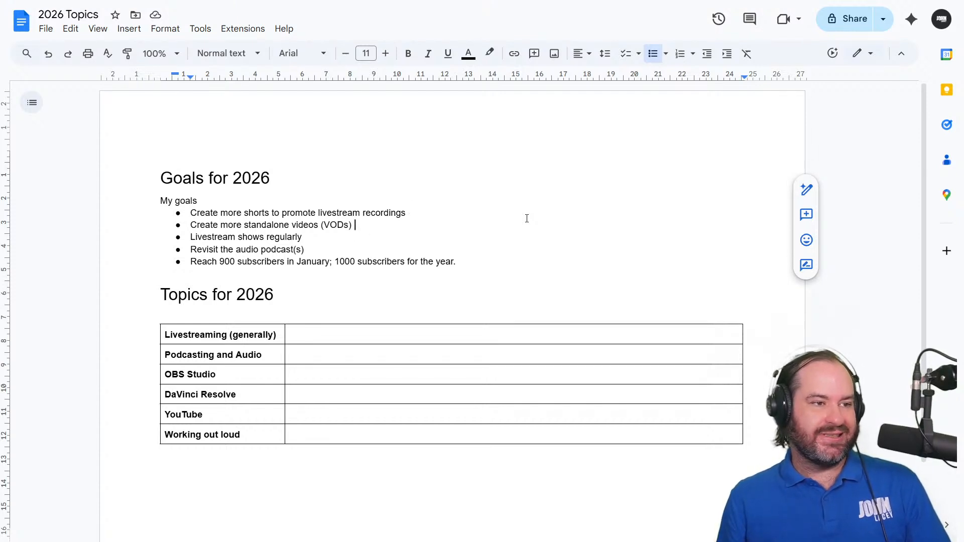
key(Down)
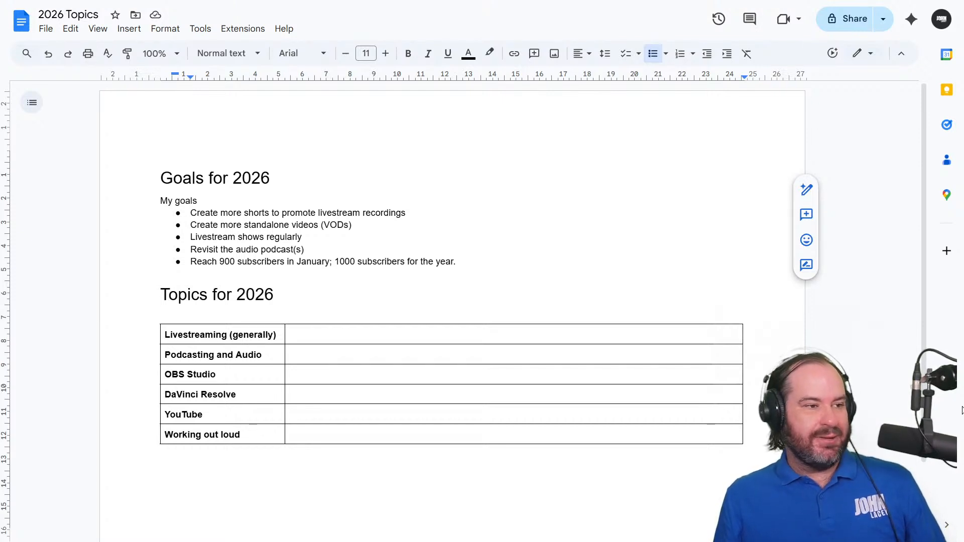
double_click(495, 333)
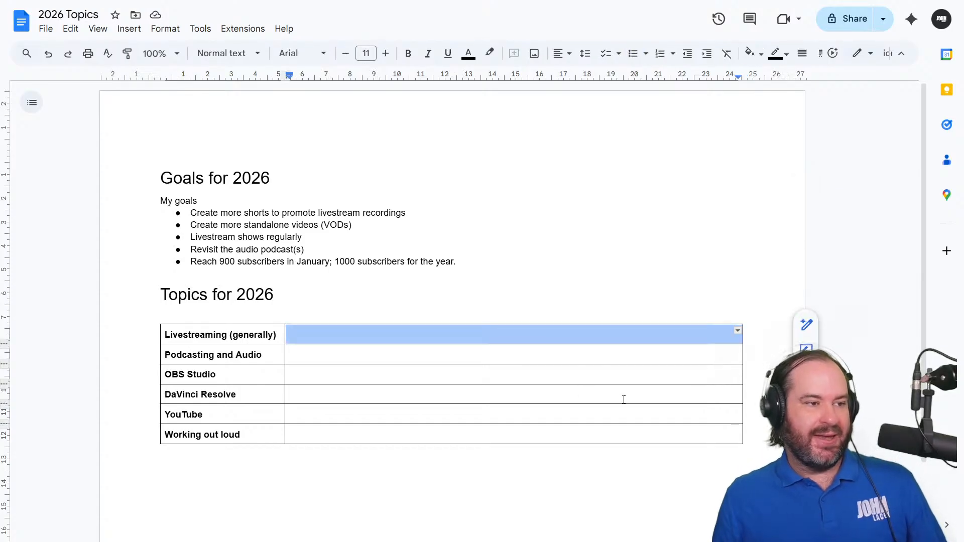
key(Down)
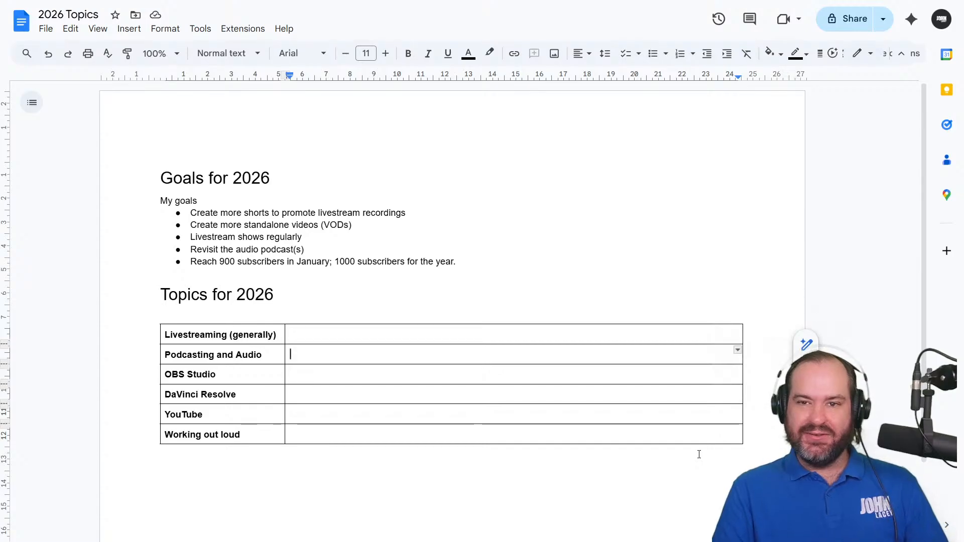
click(469, 336)
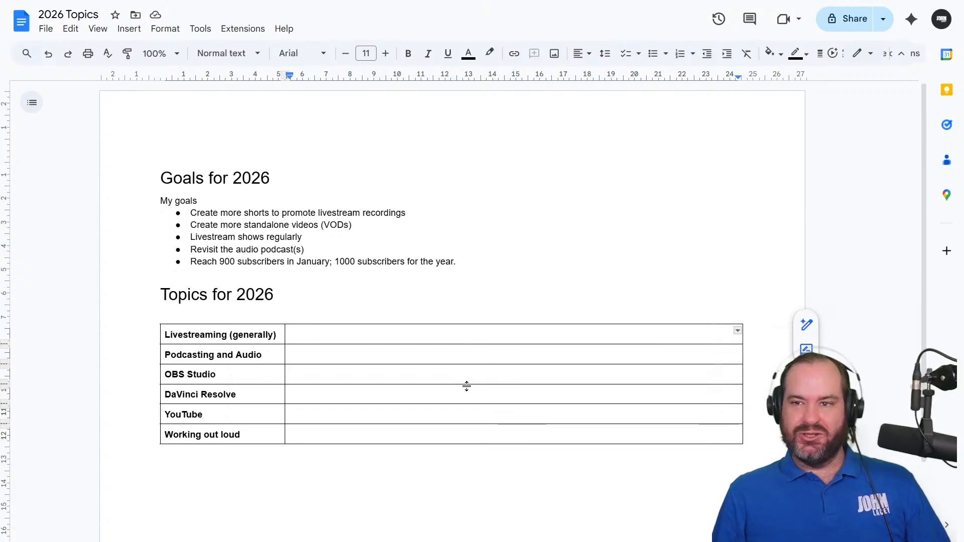
key(Left)
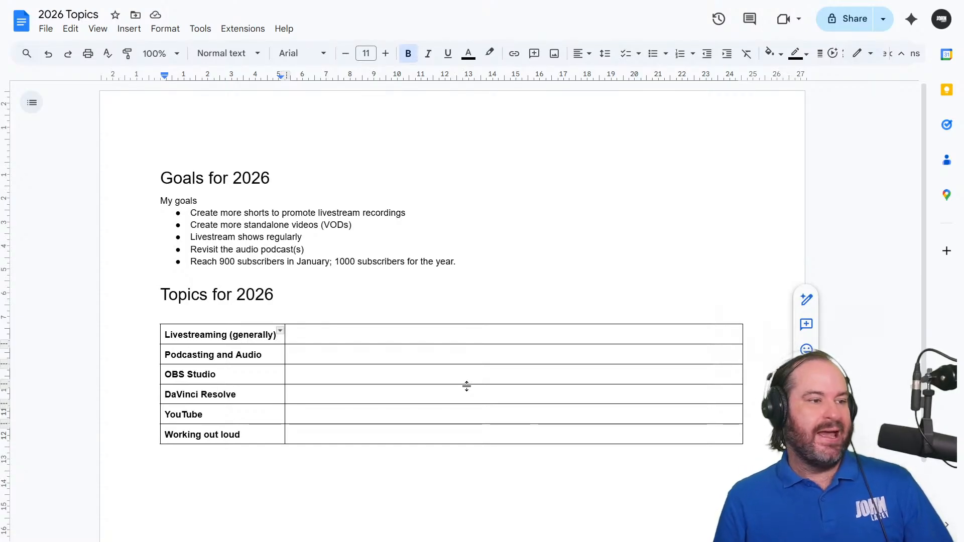
key(Down)
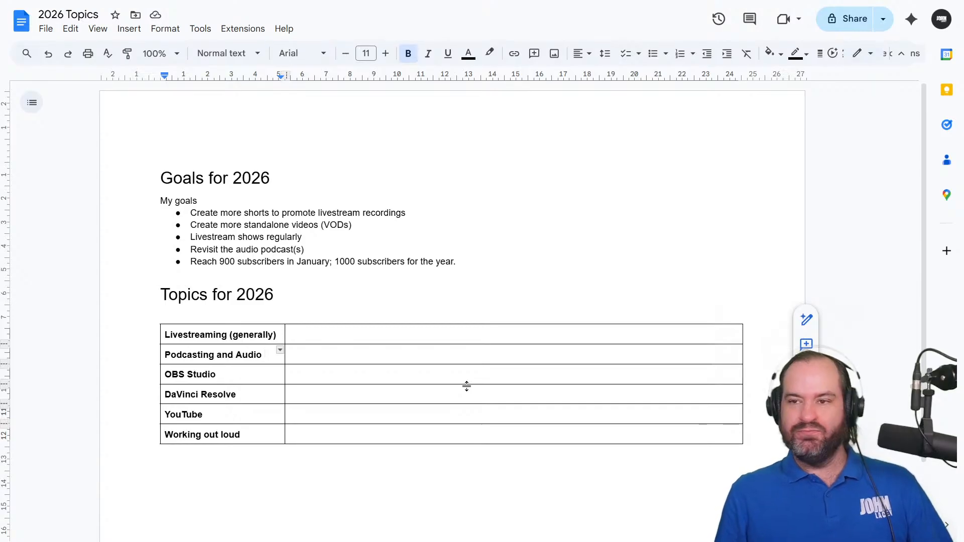
key(Down)
key(Down)
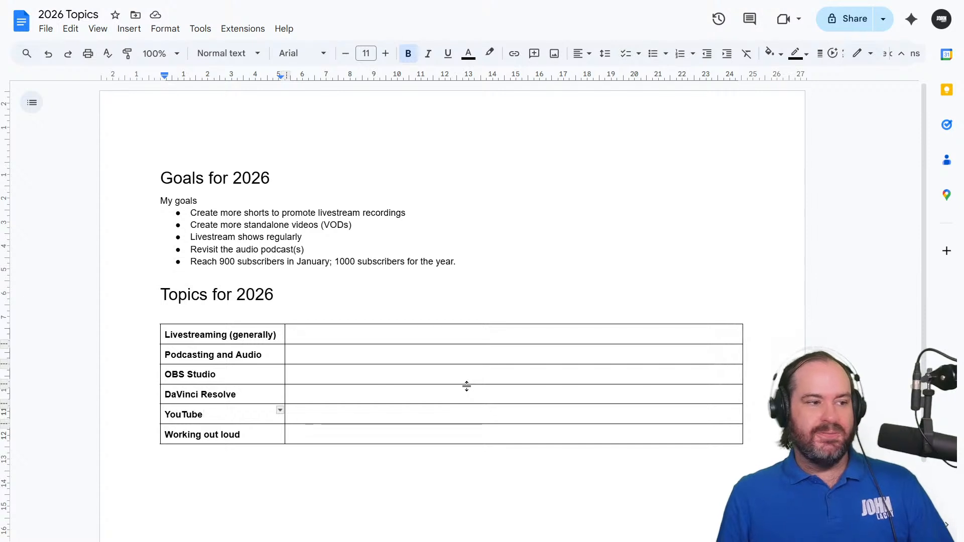
key(Down)
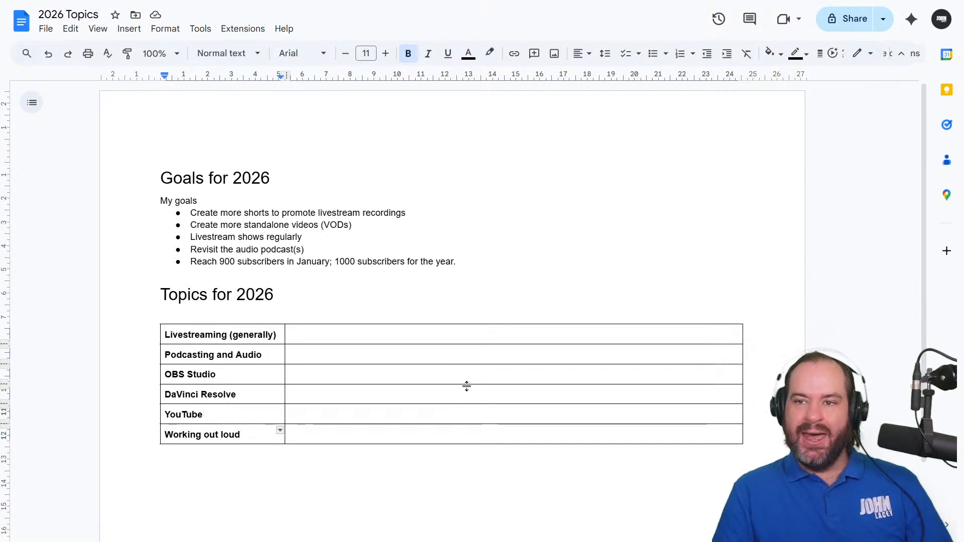
Describe the "Working out loud" topic in its empty table cell as "Behind the scenes, process driven stuff."
click(431, 432)
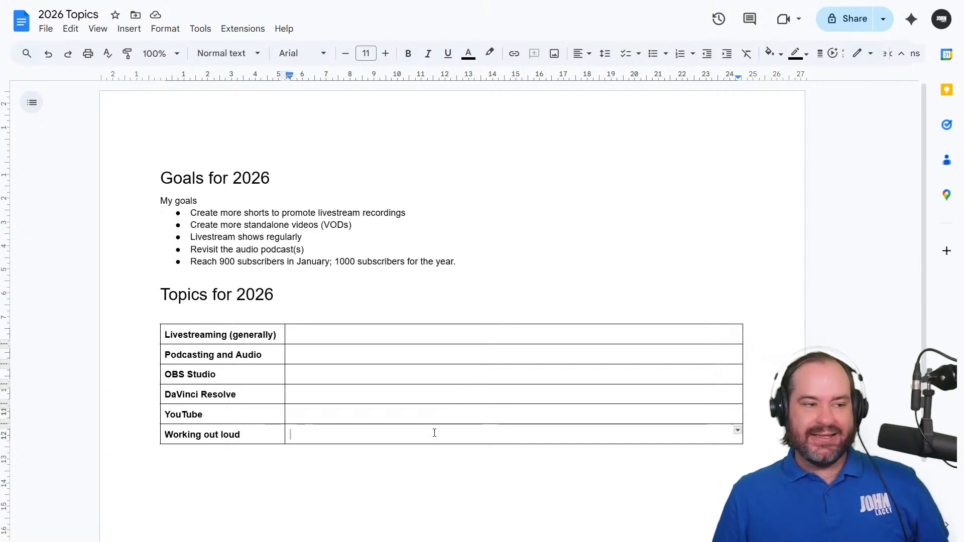
text(B)
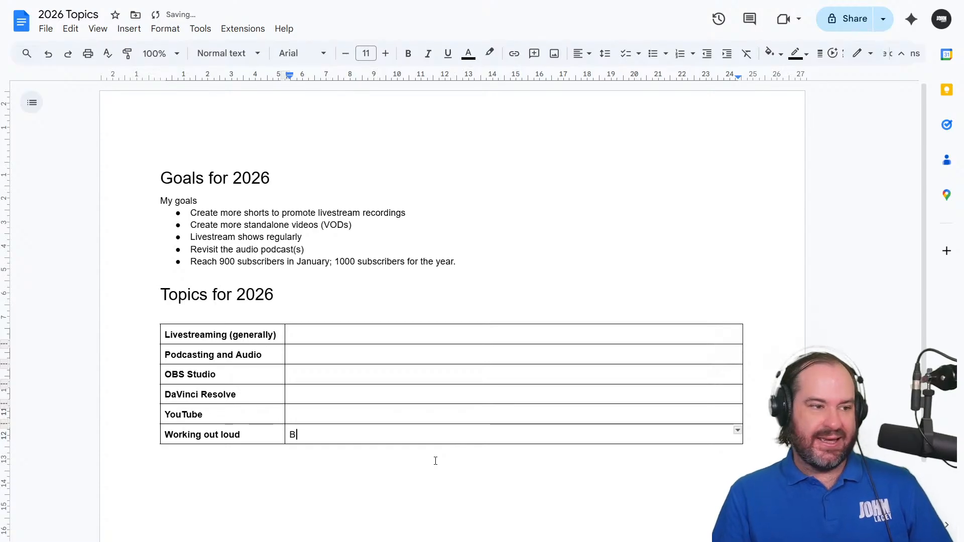
text(ehind the scenes, p)
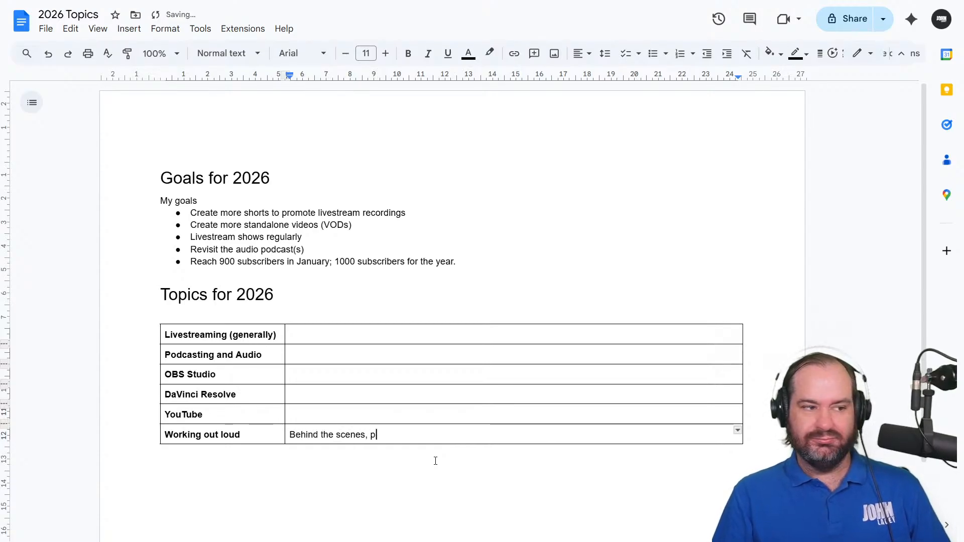
text(rocess driven stuff.)
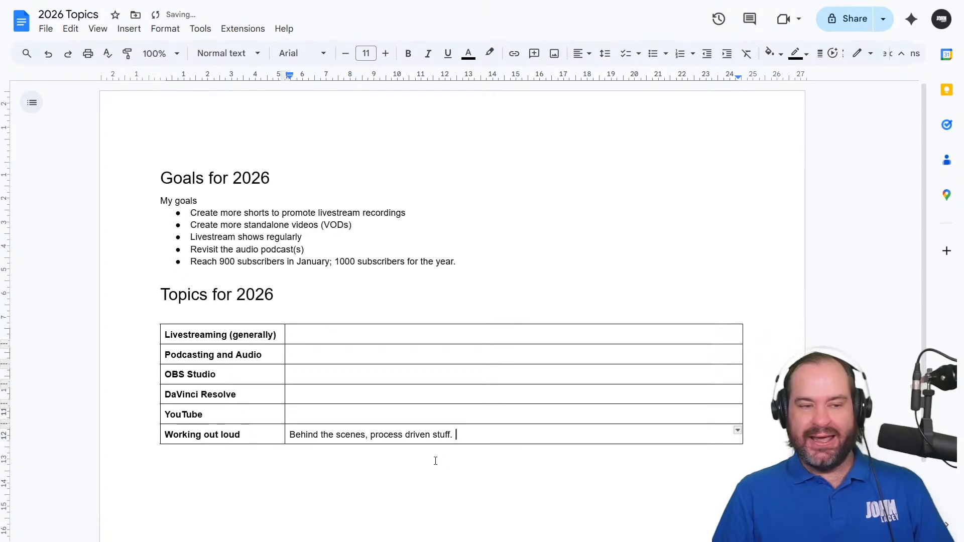
key(Return)
Add the line "The DaVinci Resolve editing" beneath the description in the "Working out loud" row
text(The Da)
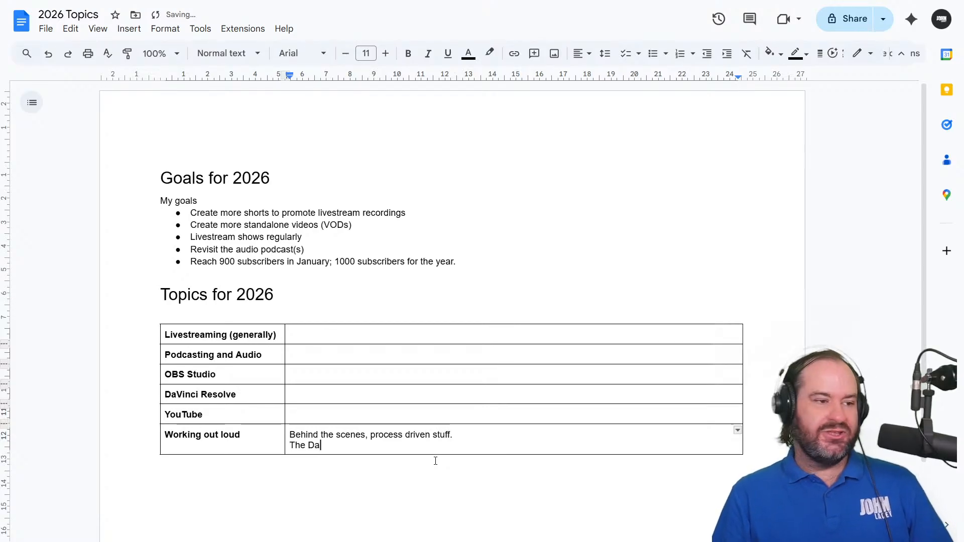
text(Vinci Resolve e)
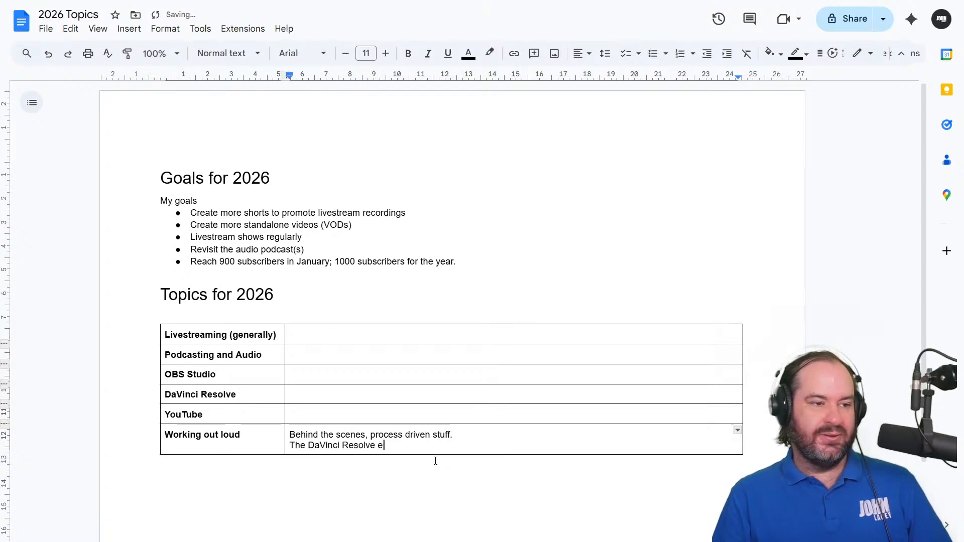
text(diting)
key(Return)
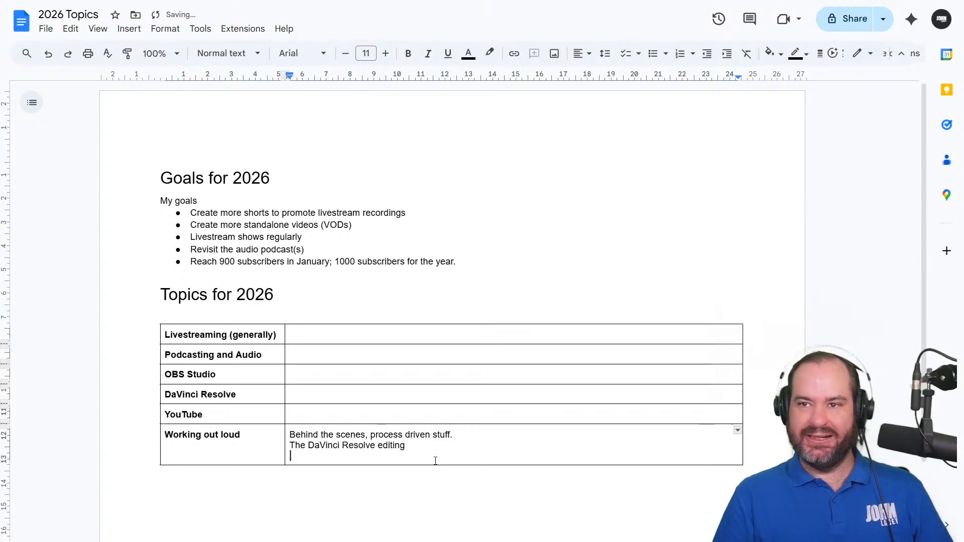
key(BackSpace)
key(BackSpace)
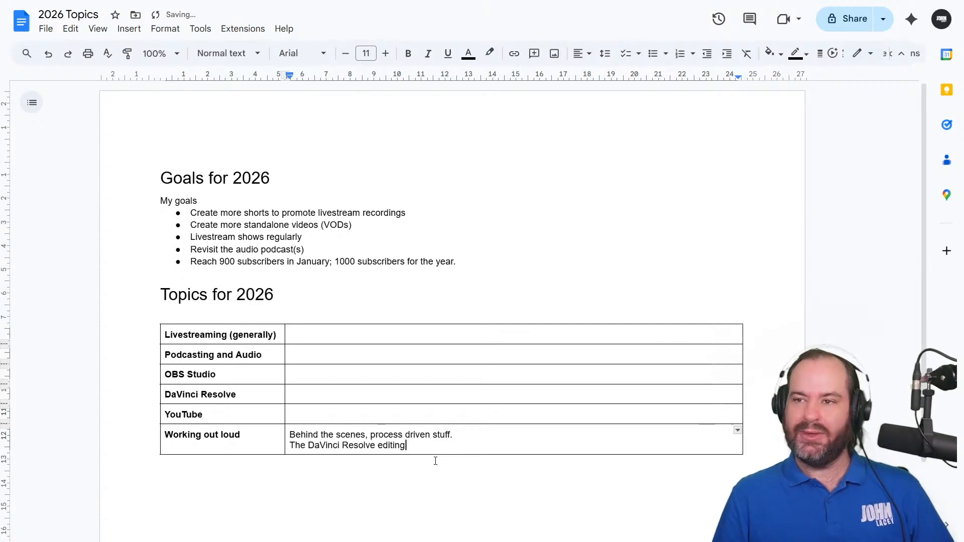
Remove "The" from the DaVinci Resolve editing line and turn that line into a bullet point
key(Left)
key(Left)
key(Left)
key(Left)
key(Left)
key(Left)
key(Left)
key(Left)
key(Left)
key(Left)
key(Left)
key(Left)
key(Left)
key(Left)
key(Left)
key(Left)
key(Left)
key(Left)
key(Left)
key(Left)
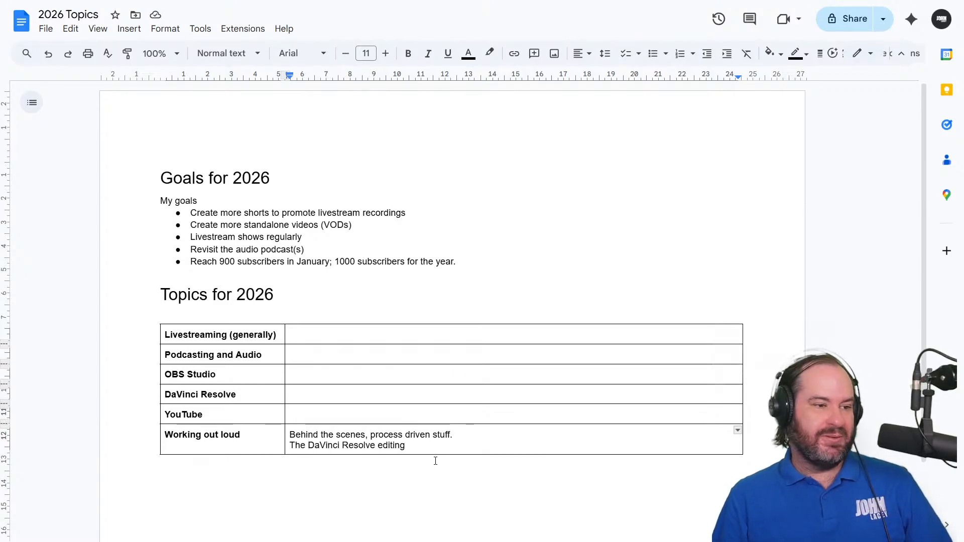
key(shift+Left)
key(shift+Left)
key(shift+Left)
key(shift+Left)
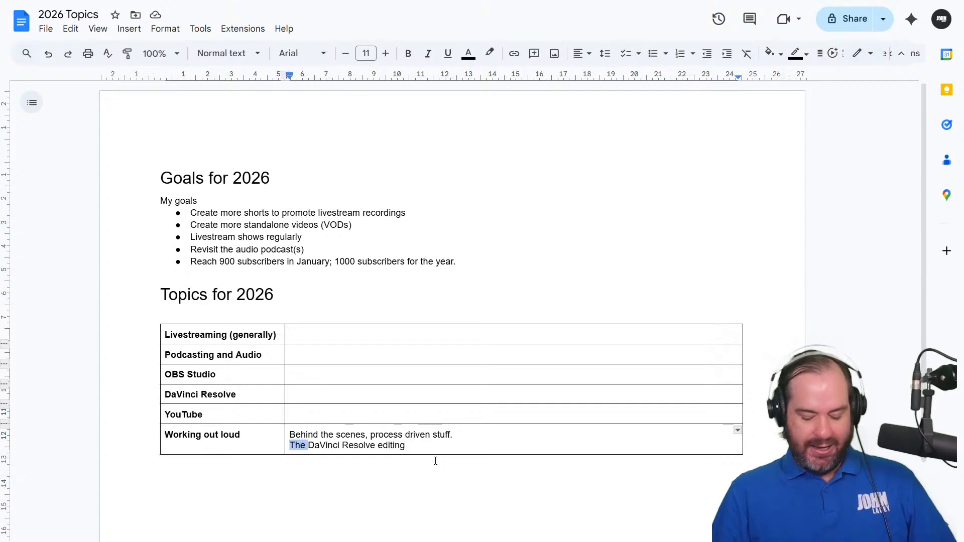
text(*)
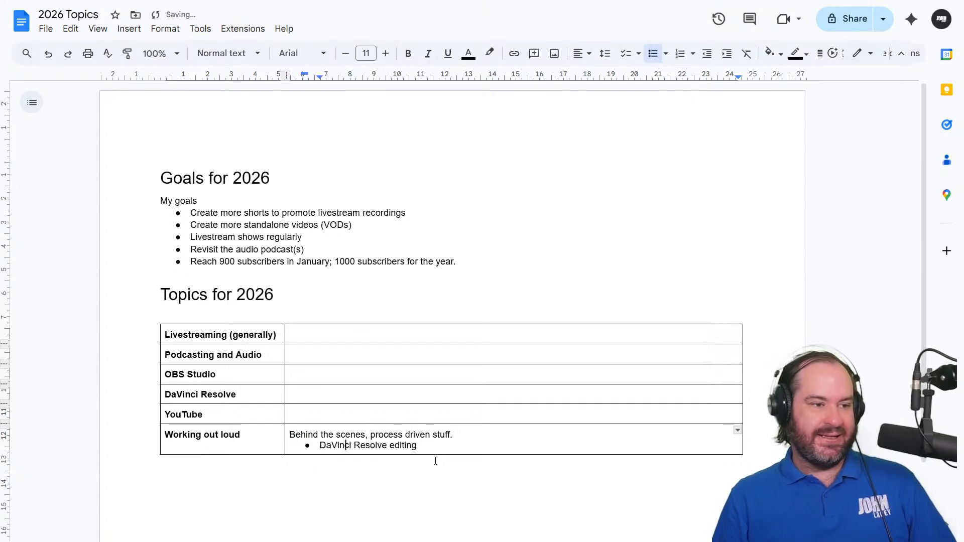
Add the bullets "Podcast recording / editing" and "Website creation" below the DaVinci Resolve editing bullet
key(End)
key(Return)
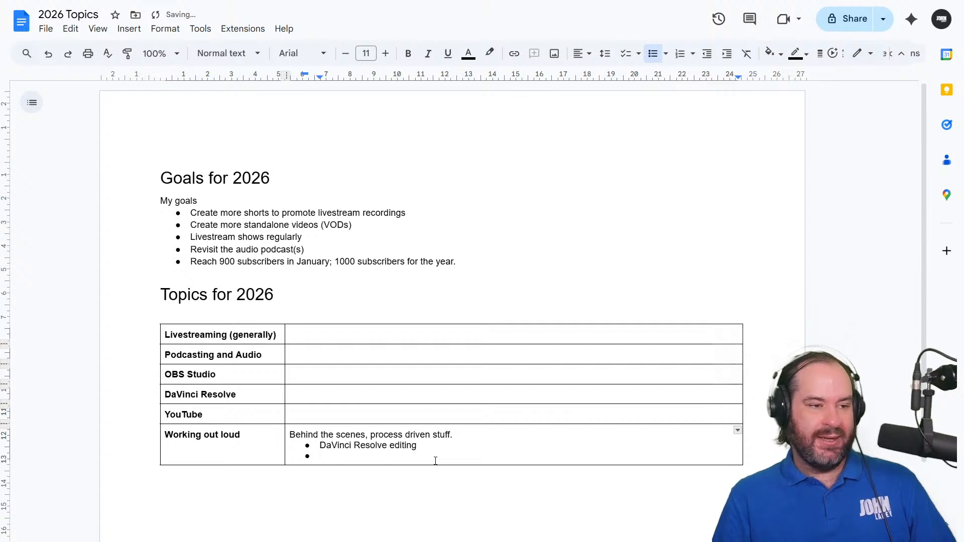
text(Podcast rec)
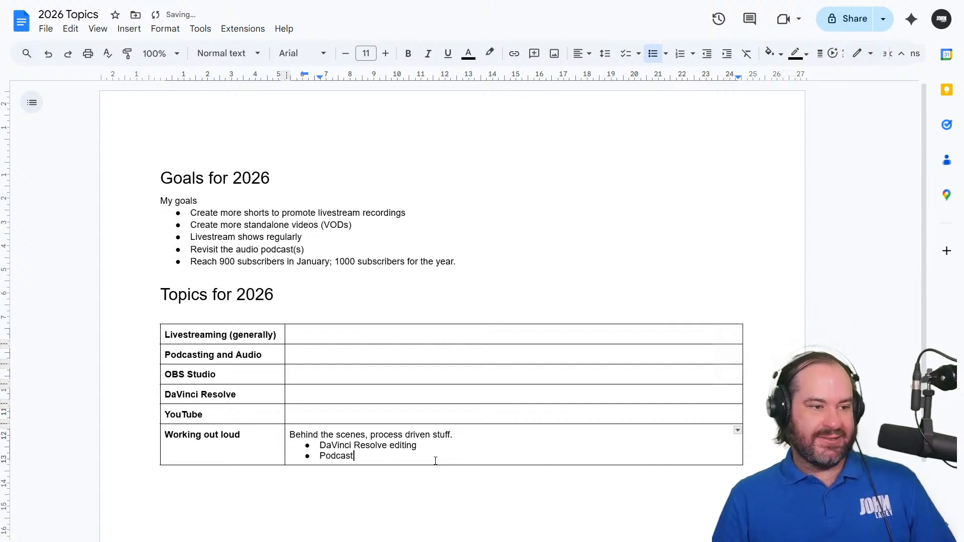
key(BackSpace)
key(BackSpace)
key(BackSpace)
text(recordin)
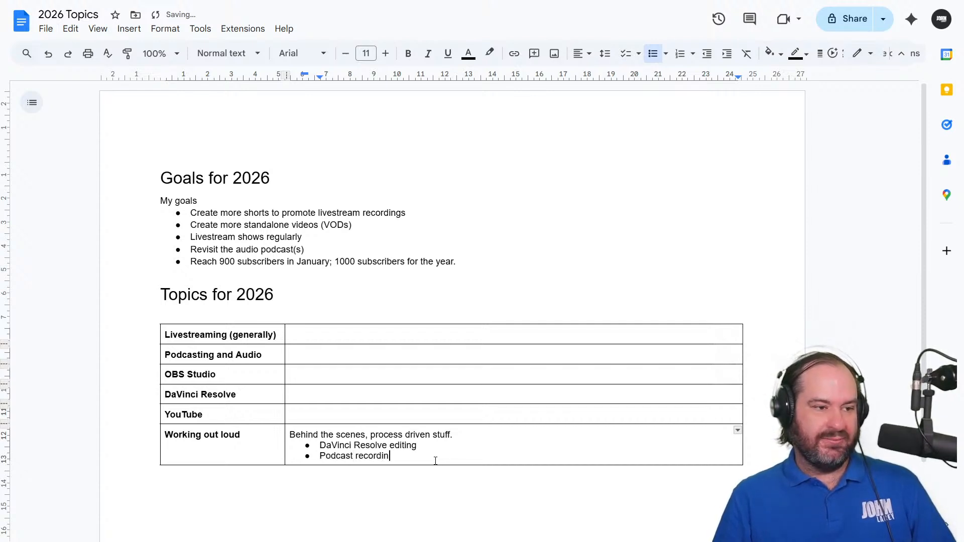
text(g / editing)
key(Return)
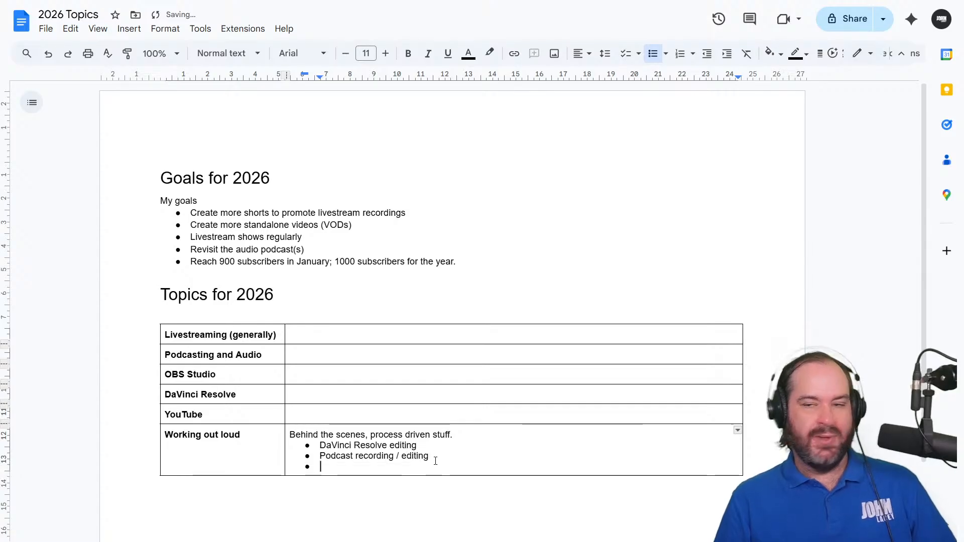
text(Website creation)
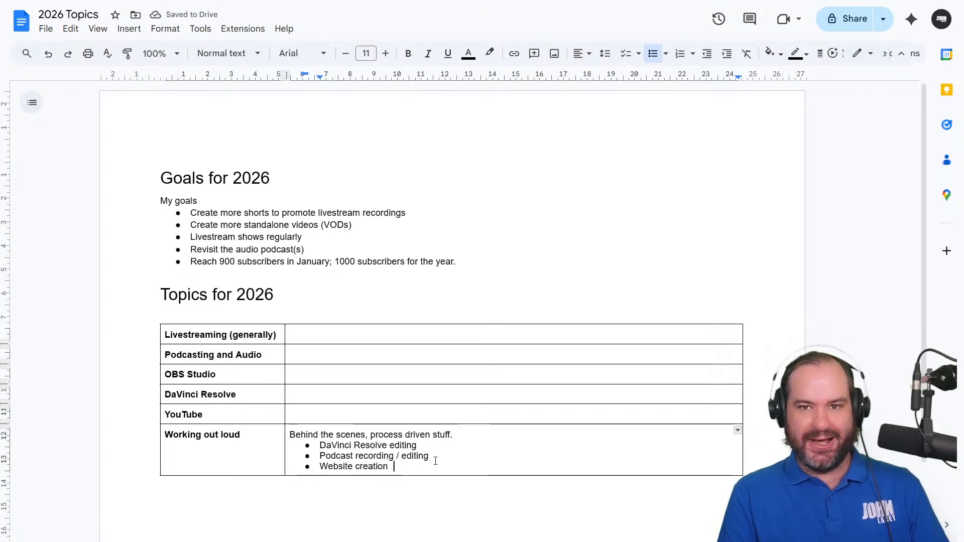
Enter "Technical aspects" and "Soft skills" in the "Livestreaming (generally)" row, separated by an empty line
key(Up)
key(Up)
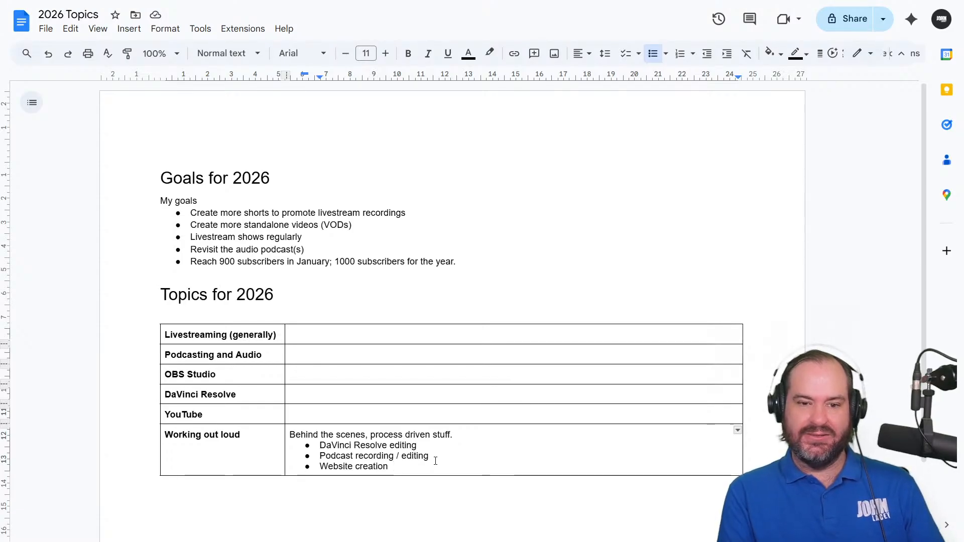
key(Up)
key(Up)
key(Up)
key(Up)
key(Up)
key(Up)
key(Up)
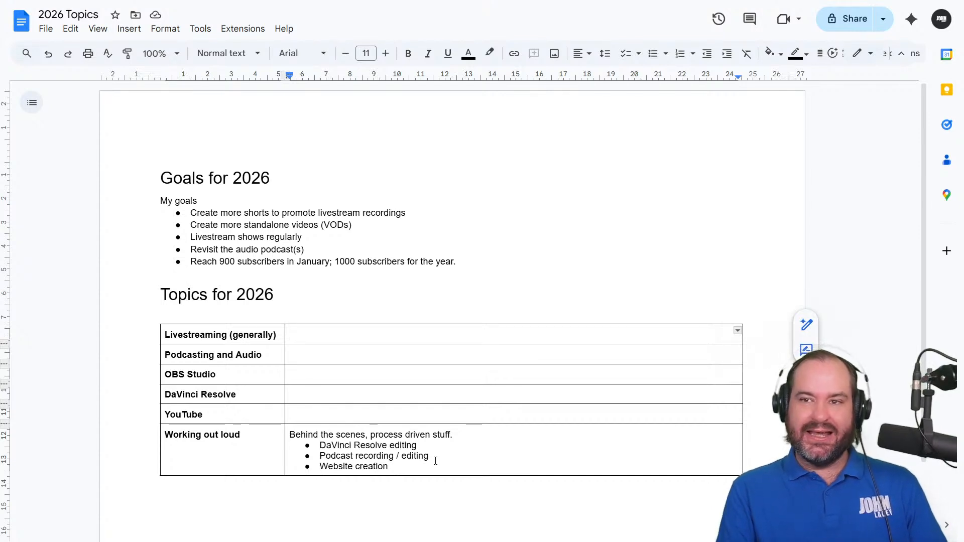
text(Technical )
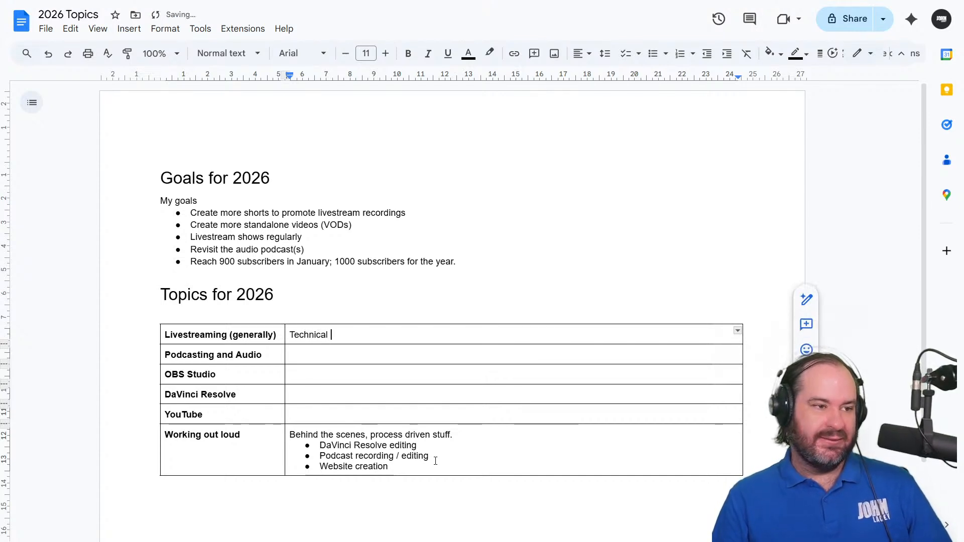
text(aspects)
key(Return)
key(Return)
text(S)
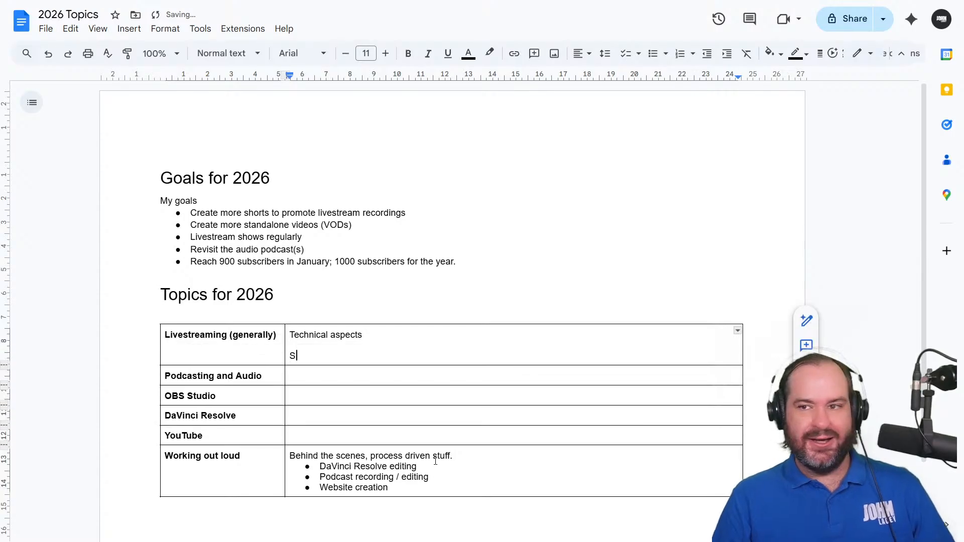
text(oft skills)
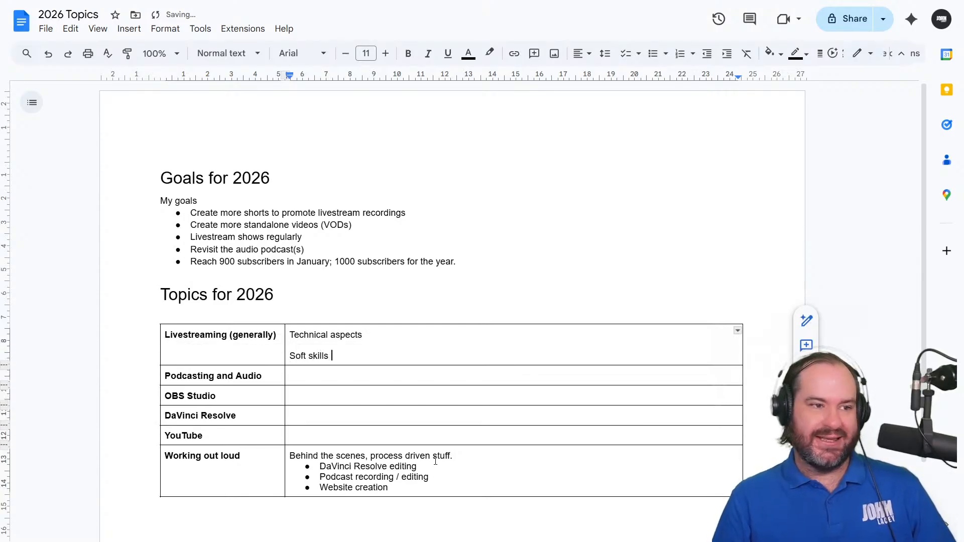
Start a bulleted list under "Soft skills" with "Planning a show" and an empty bullet after it
key(Return)
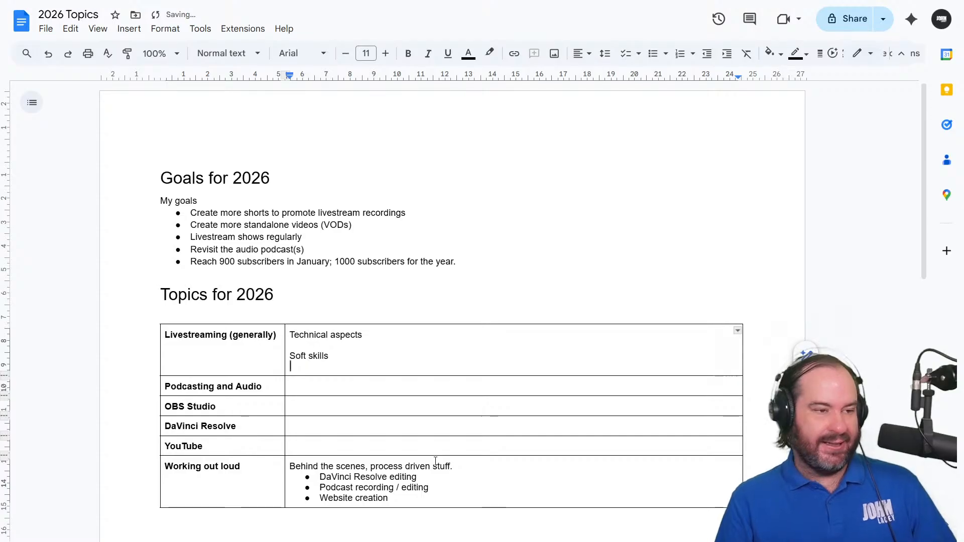
key(ctrl+shift+8)
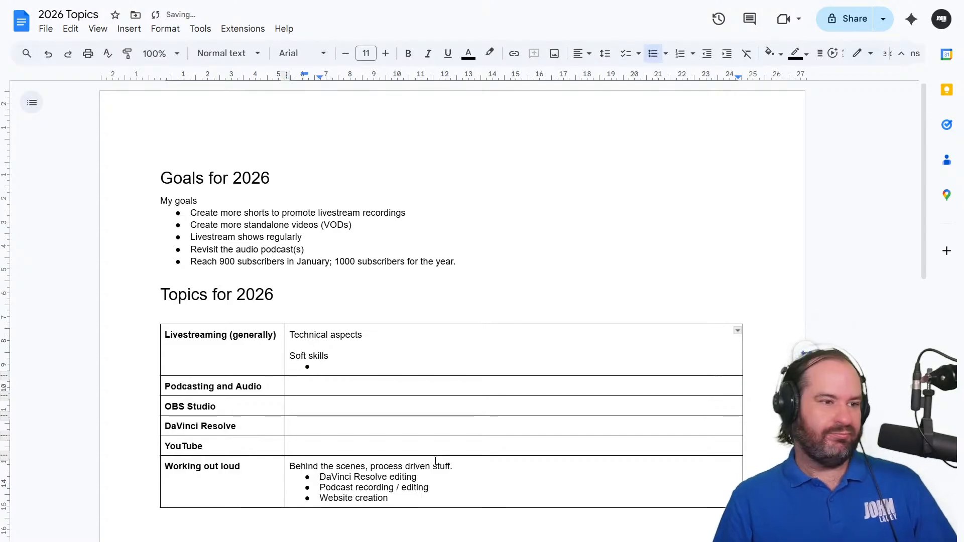
text(Planning a show)
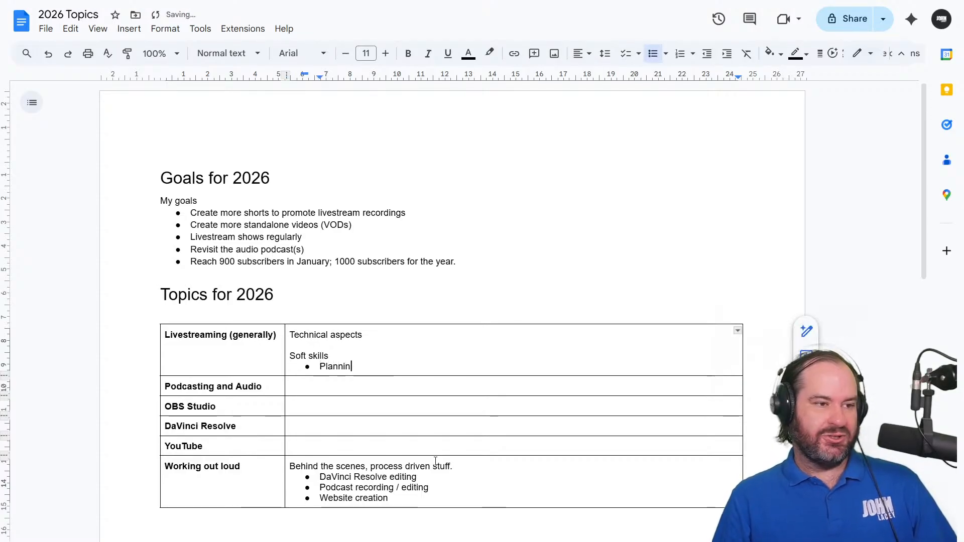
key(Return)
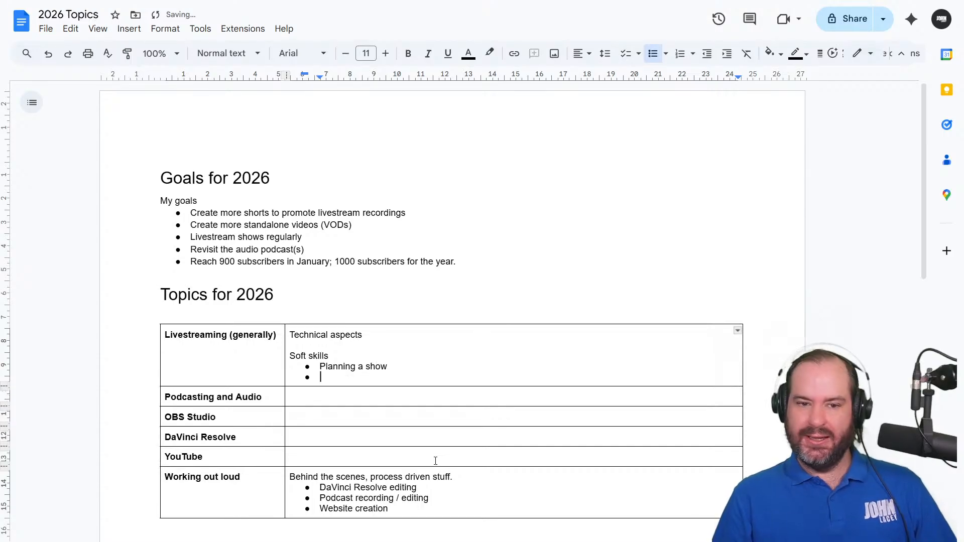
Start a bulleted list under "Technical aspects" with "Software" and "Hardware", keeping an empty line above "Soft skills"
key(Up)
key(Up)
key(Up)
key(Return)
key(Up)
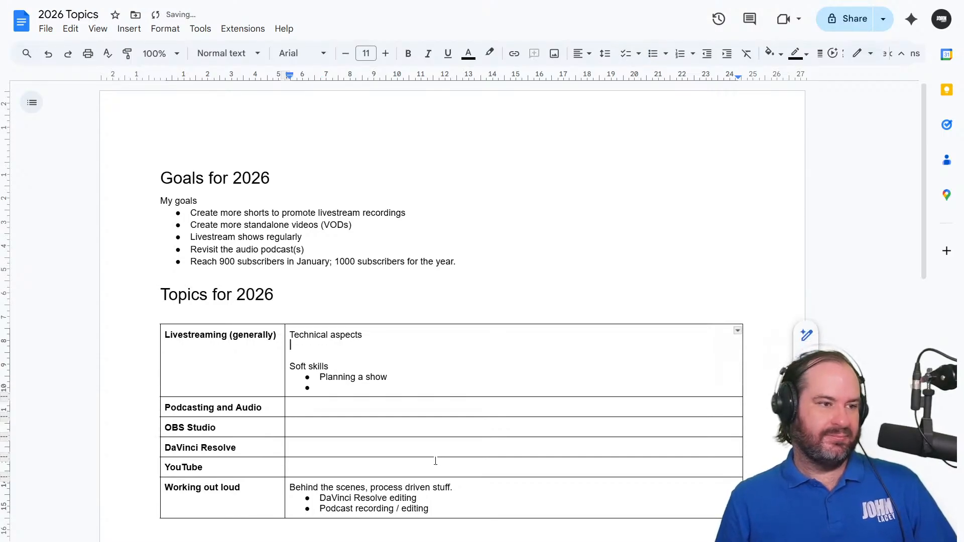
text(*)
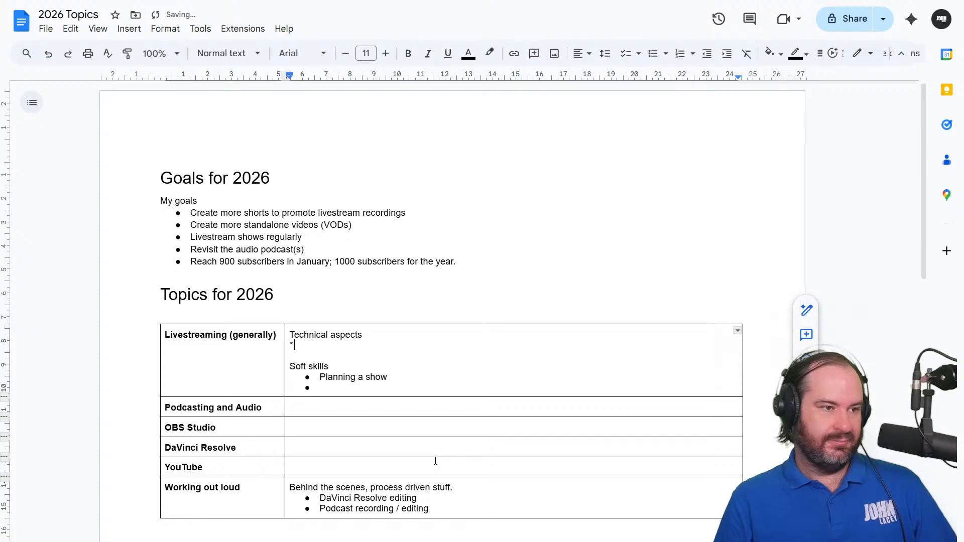
text( Software)
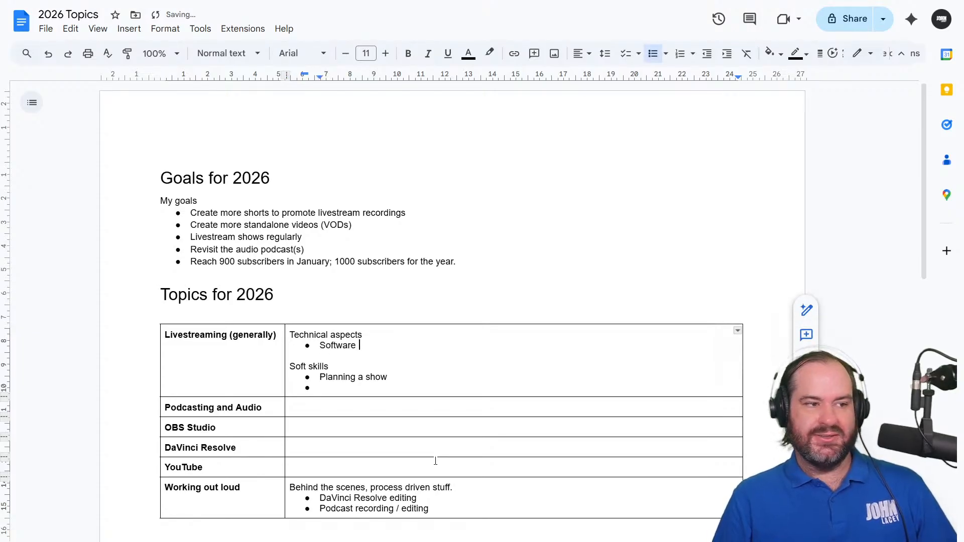
key(Return)
text(Hardware)
key(Return)
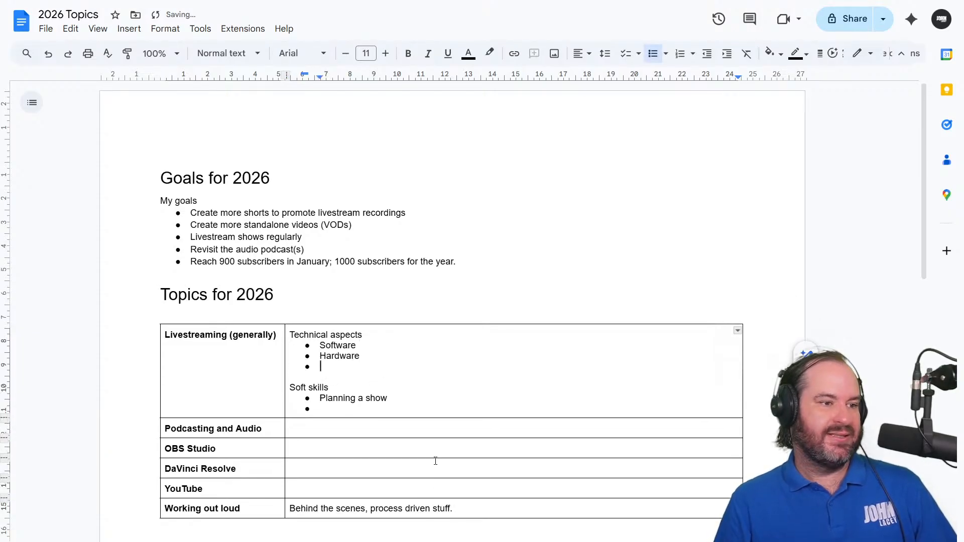
Add the bullets "Specific tools" and "Livestream destinations" below "Hardware" in the technical aspects list
text(Specific )
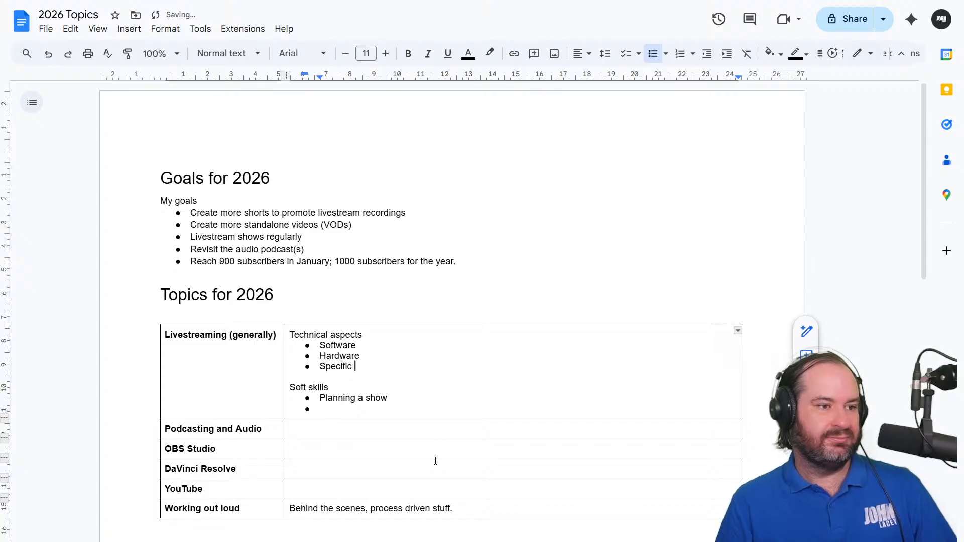
text(tools)
key(Return)
text(De)
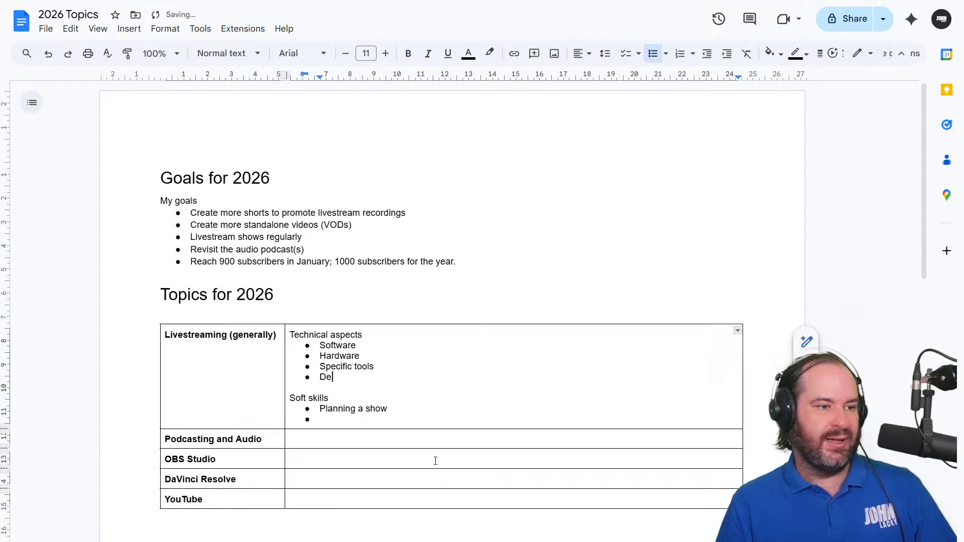
text(dic)
key(BackSpace)
key(BackSpace)
key(BackSpace)
key(BackSpace)
key(BackSpace)
text(L)
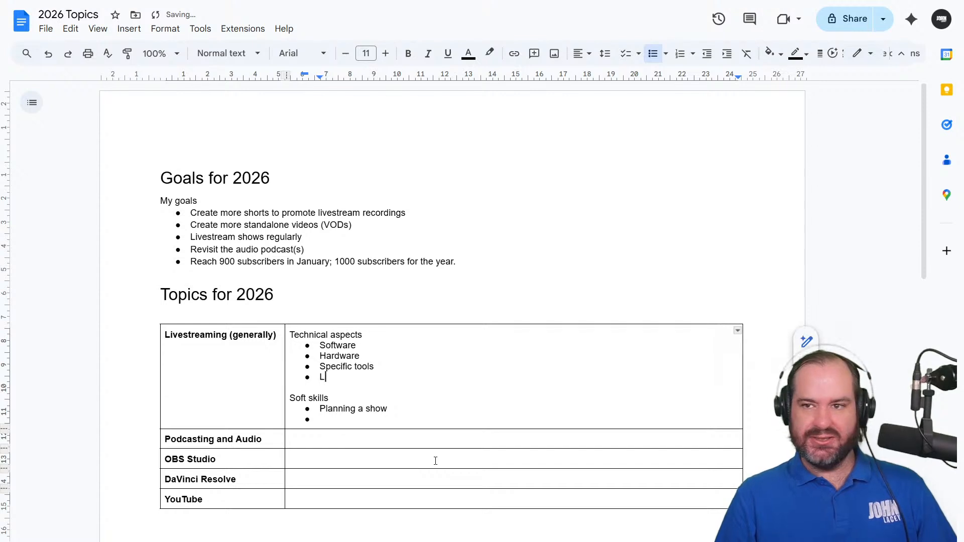
text(ivestream destin)
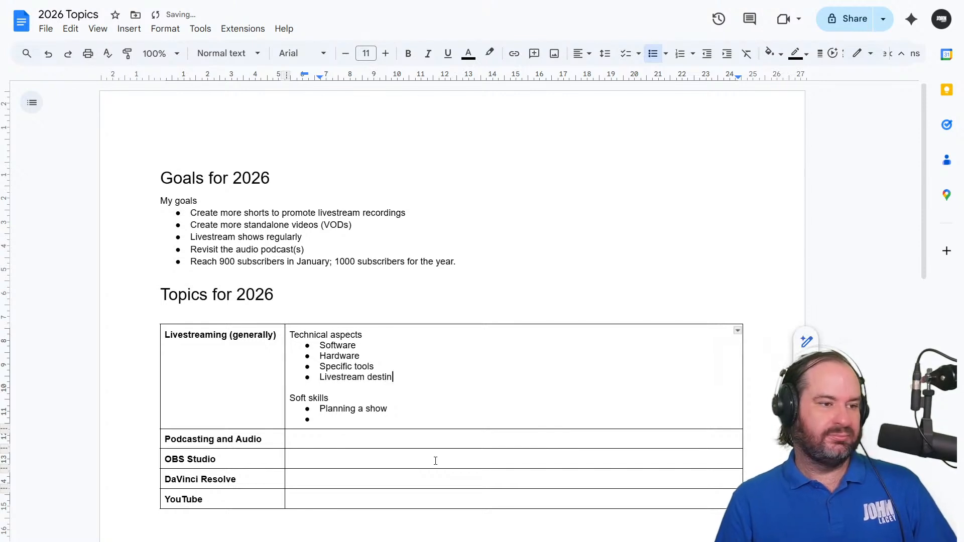
text(ations)
Add the bullets "Teleprompter" and "Guesting" under "Soft skills", followed by an empty bullet
key(Down)
key(Down)
key(Down)
key(Down)
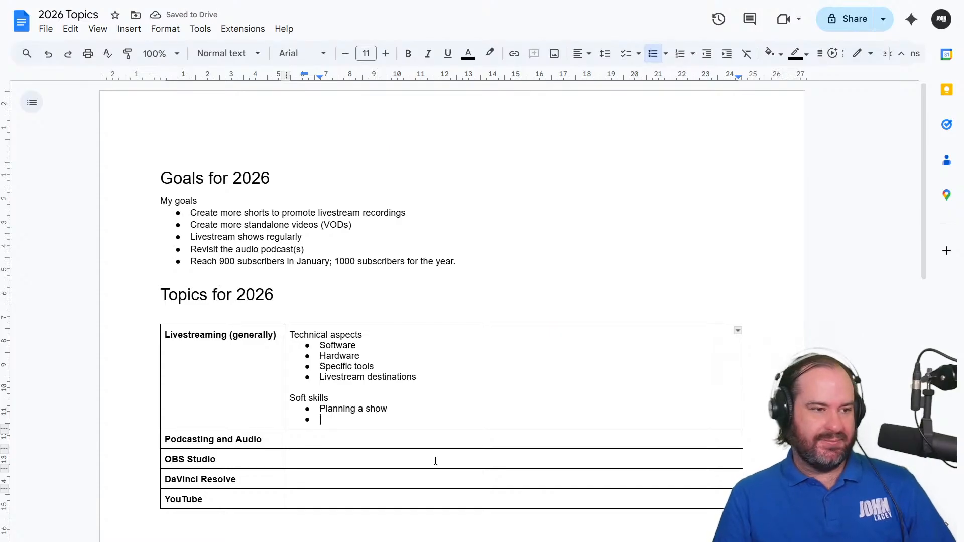
text(Rea)
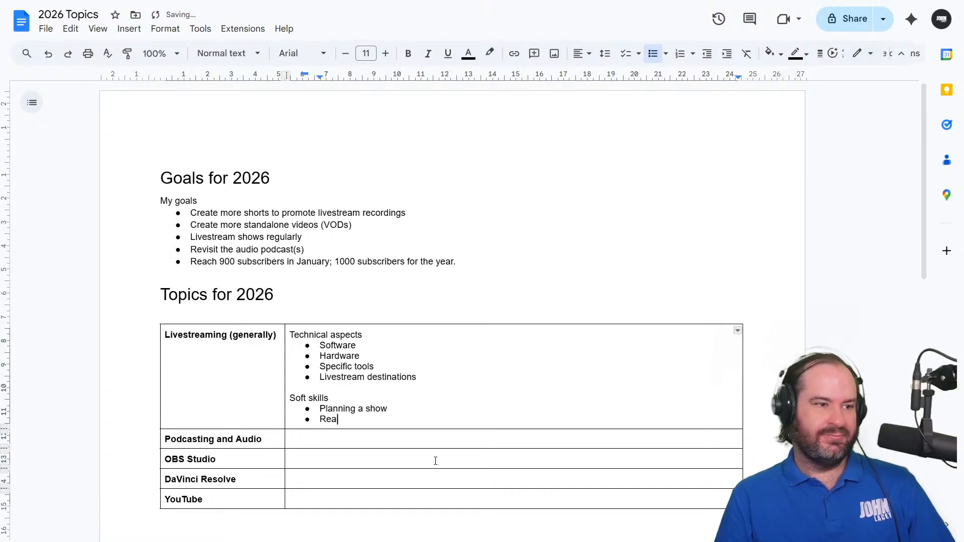
key(BackSpace)
key(BackSpace)
key(BackSpace)
text(A)
key(BackSpace)
text(Telepro)
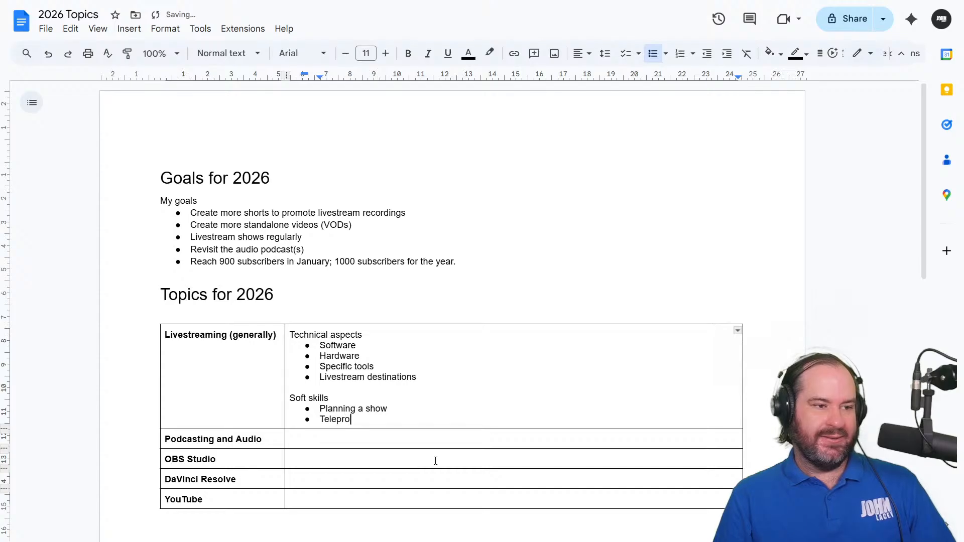
text(mpter)
key(Return)
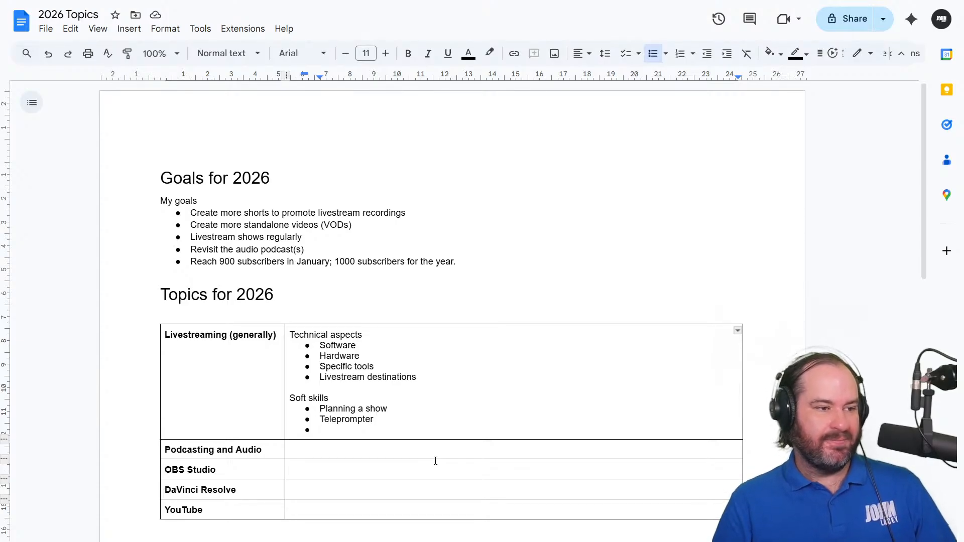
text(Guesting)
key(Return)
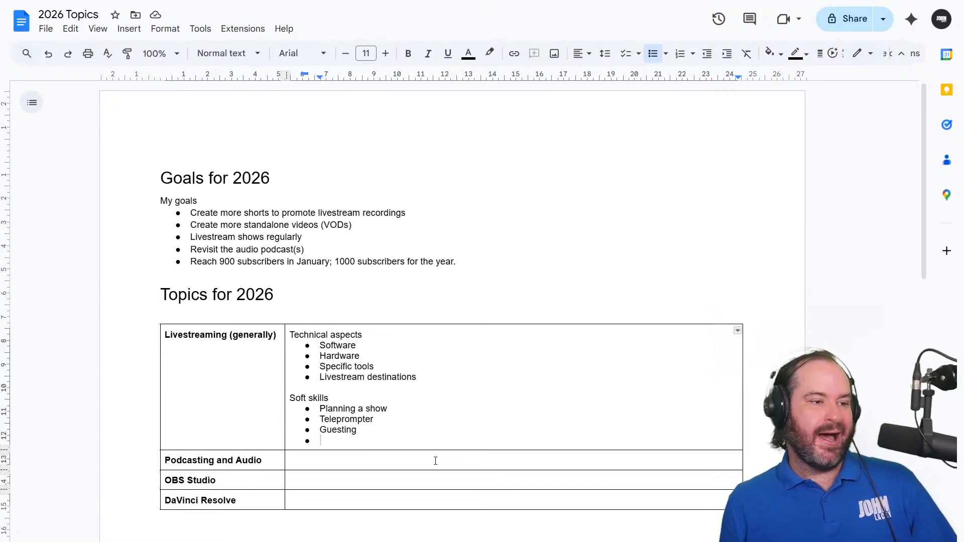
Start a bulleted list in the "Podcasting and Audio" row with "Hindenburg Pro II"
scroll(435, 461, down, 3)
click(408, 312)
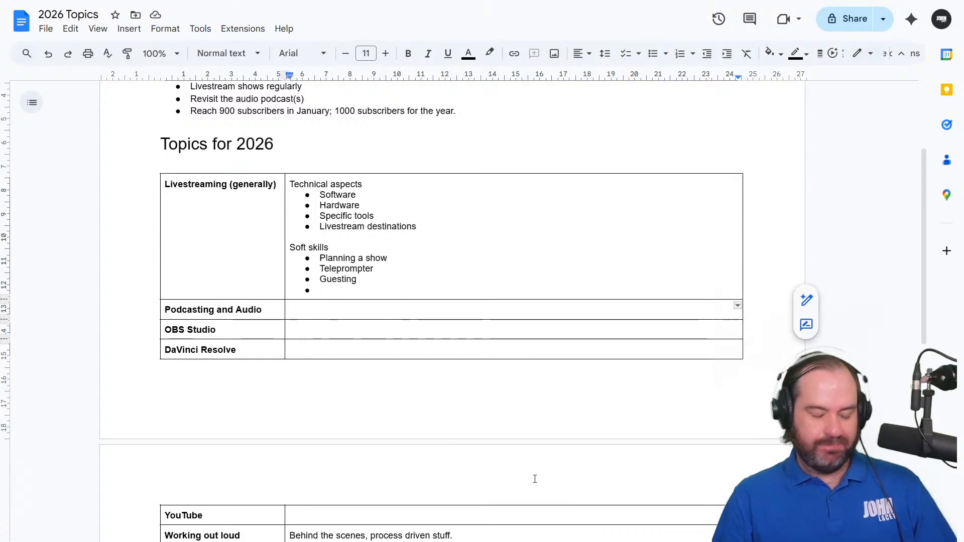
key(ctrl+shift+8)
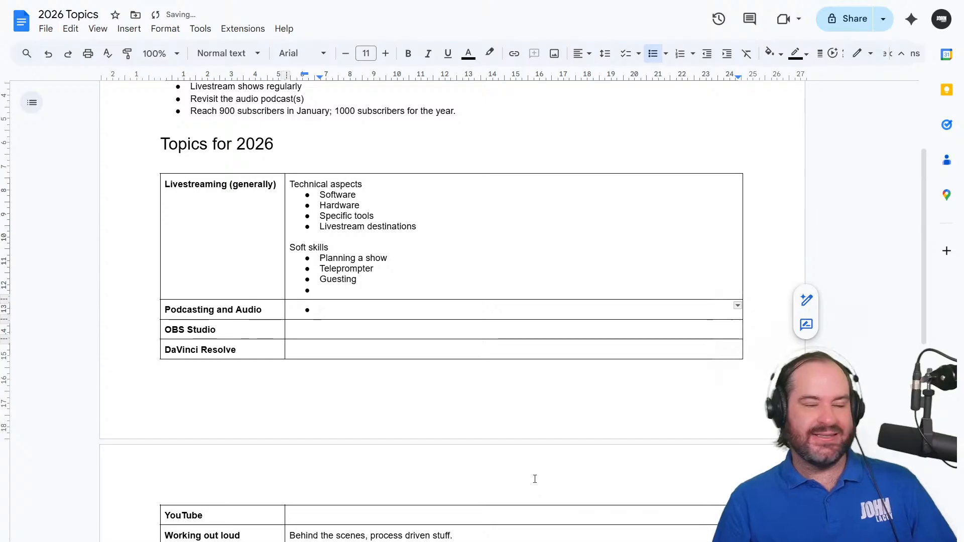
text(Hindenburg )
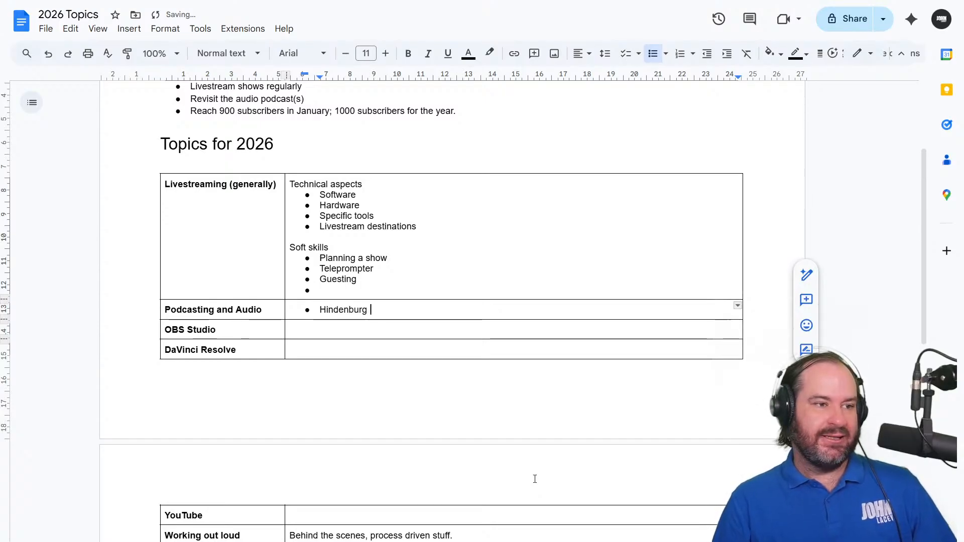
text(Pro II)
key(Return)
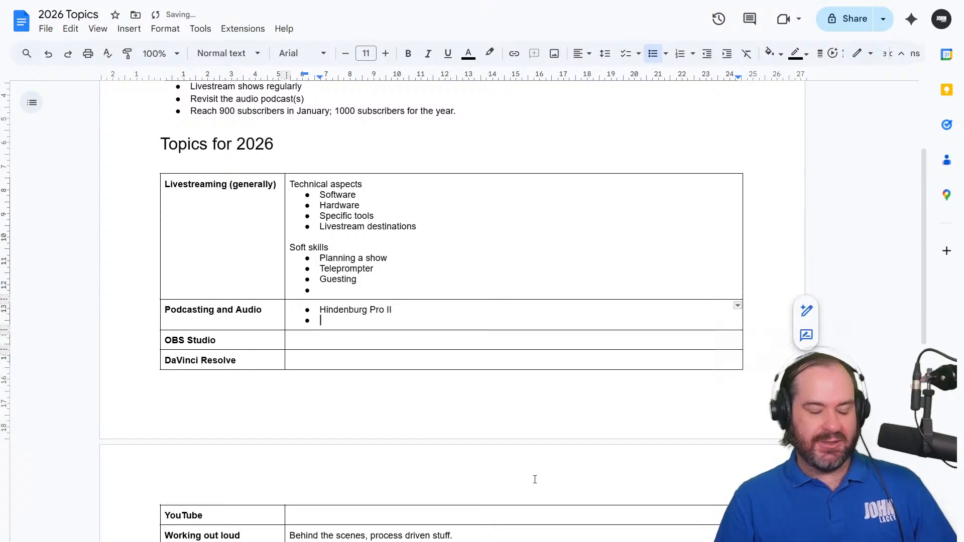
Add the bullets "Audacity (free)" and "VST Audio plugins" below "Hindenburg Pro II", followed by an empty bullet
text(Audacity )
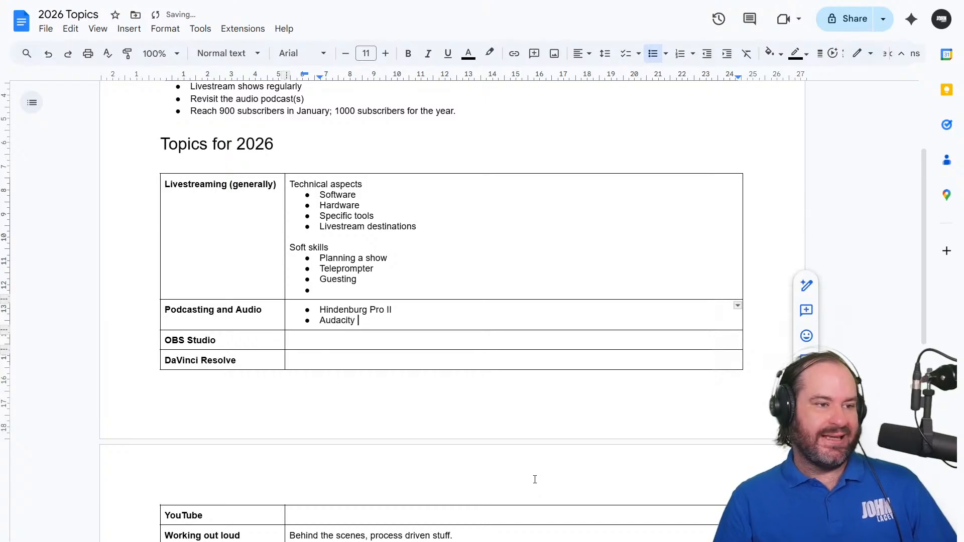
text((free))
key(Return)
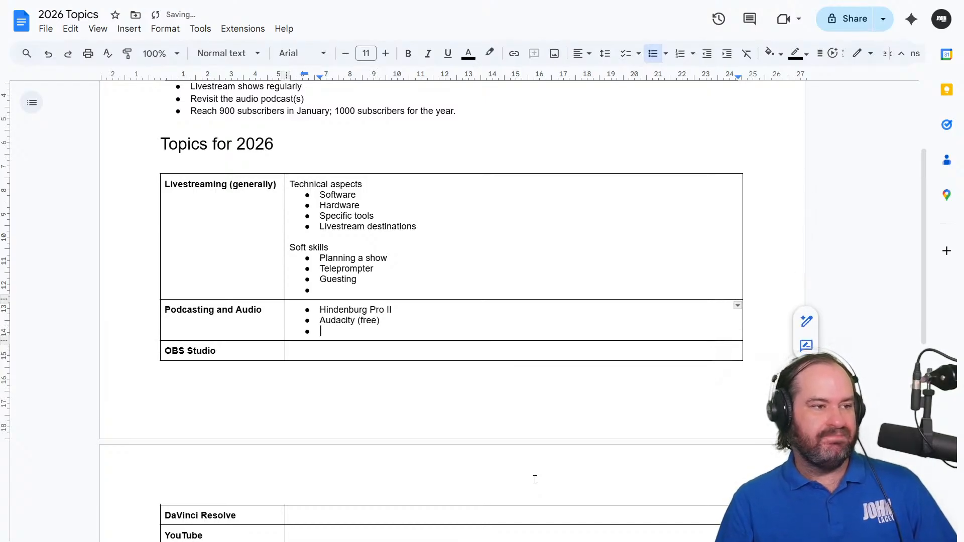
text(VST )
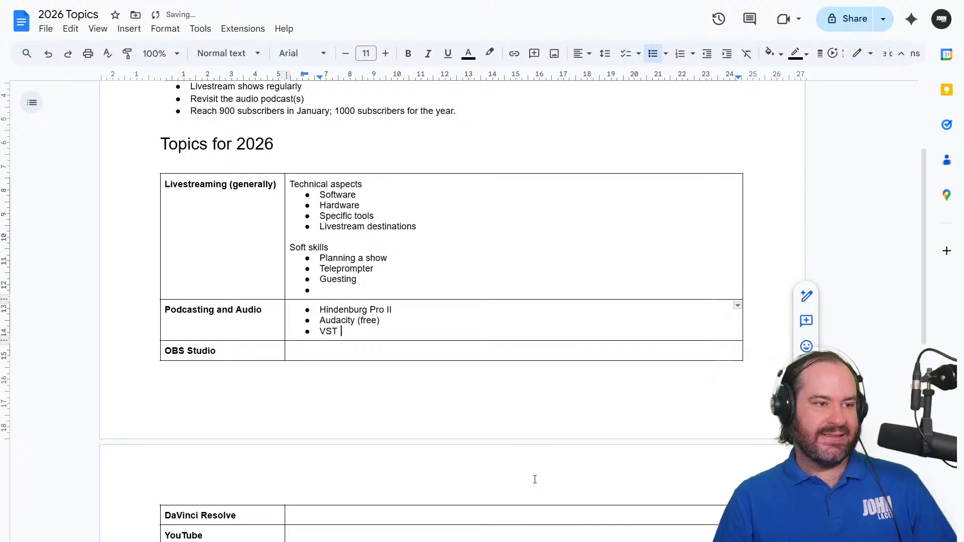
text(Audio plugins)
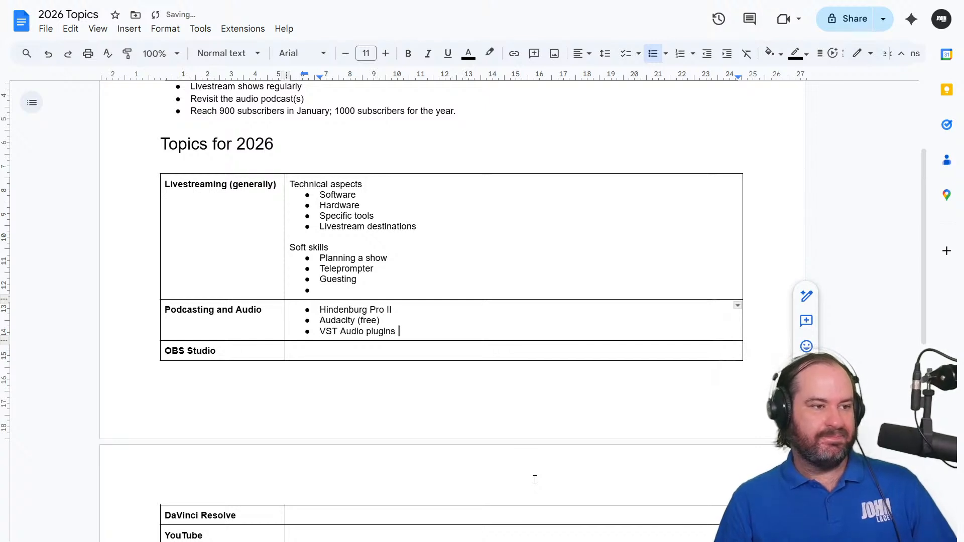
key(Return)
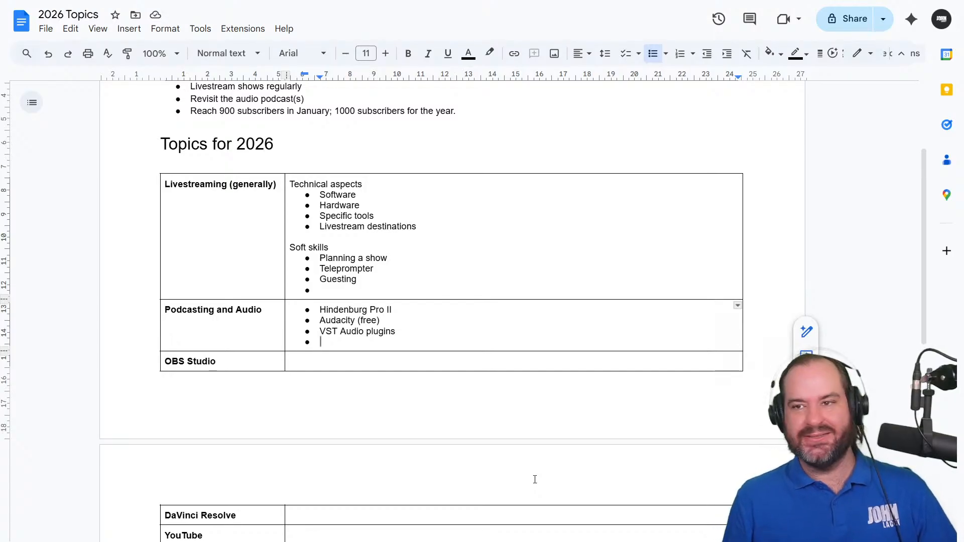
Start a bulleted list in the "OBS Studio" row with "OBS Studio plugins"
click(330, 360)
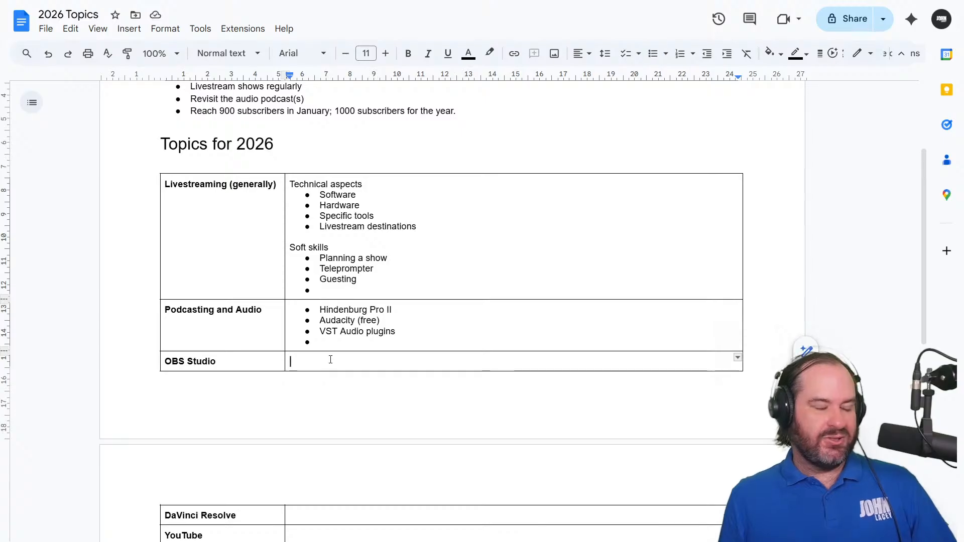
key(ctrl+shift+8)
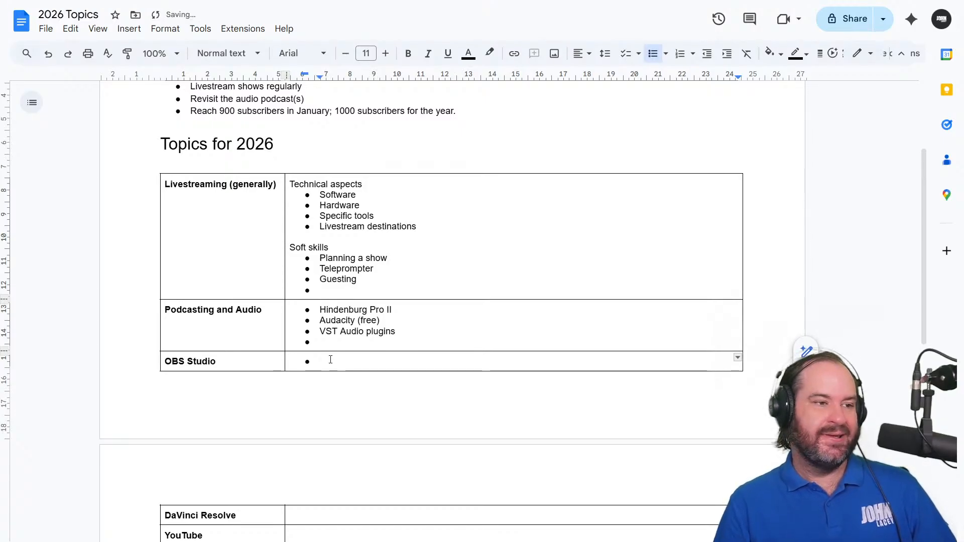
text(OBS Stud)
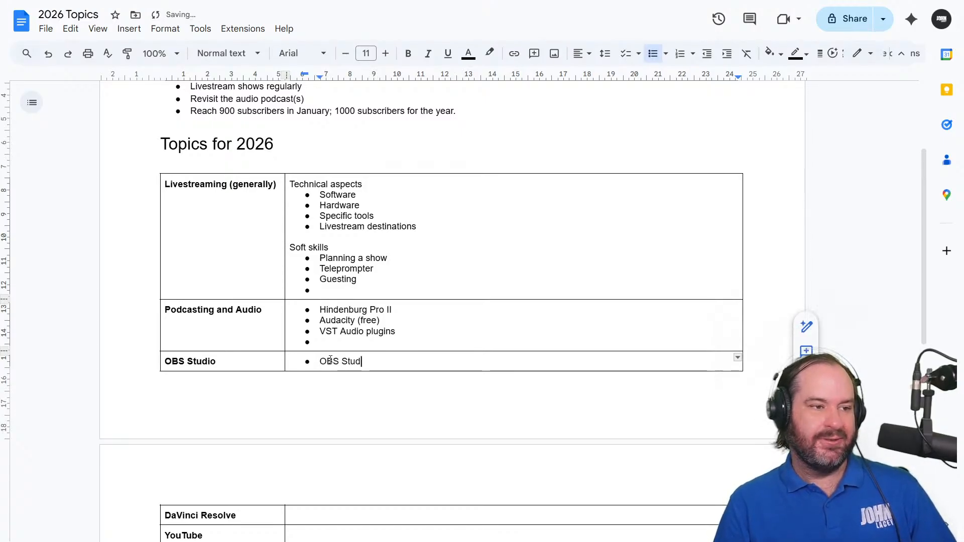
text(io plugins)
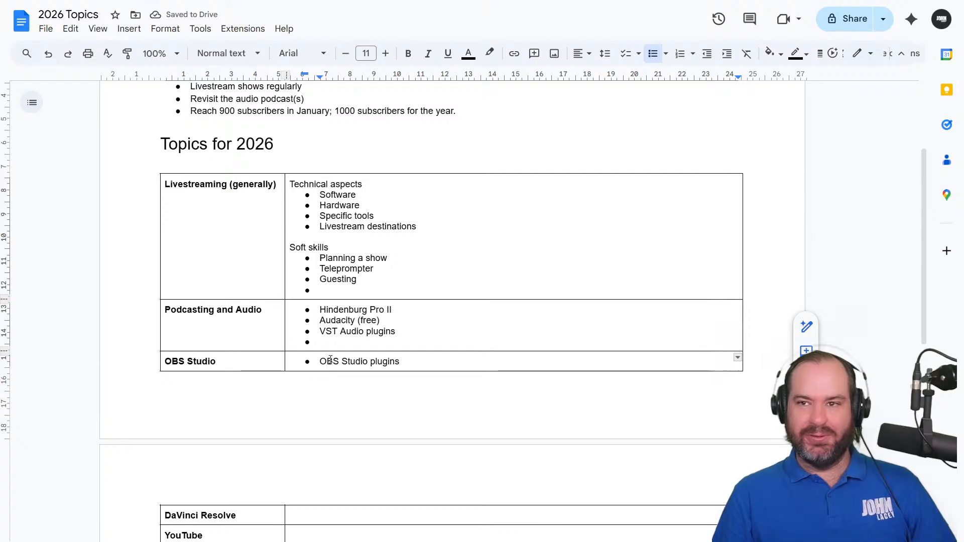
key(Return)
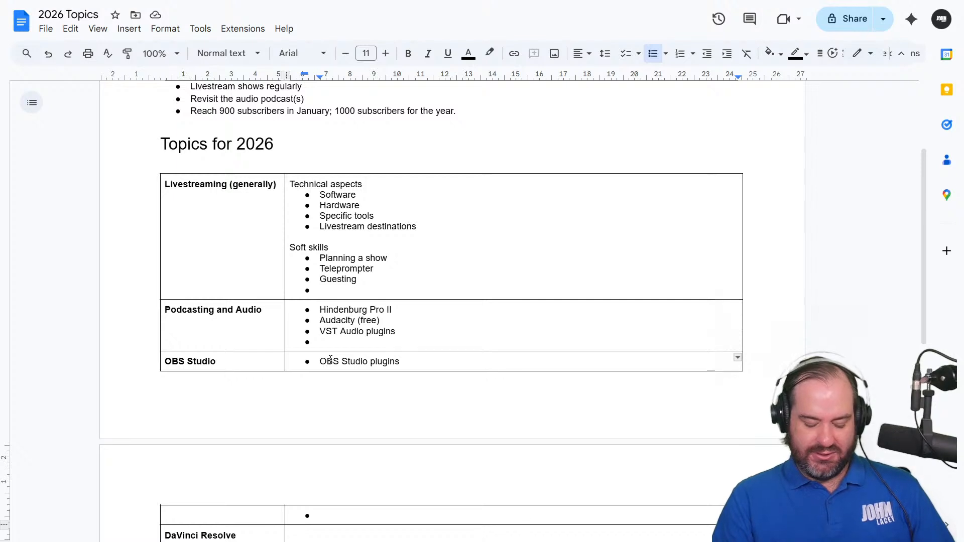
Add the bullets "Scenes and sources" and "Virtual Camera" to the "OBS Studio" row
text(Scenes)
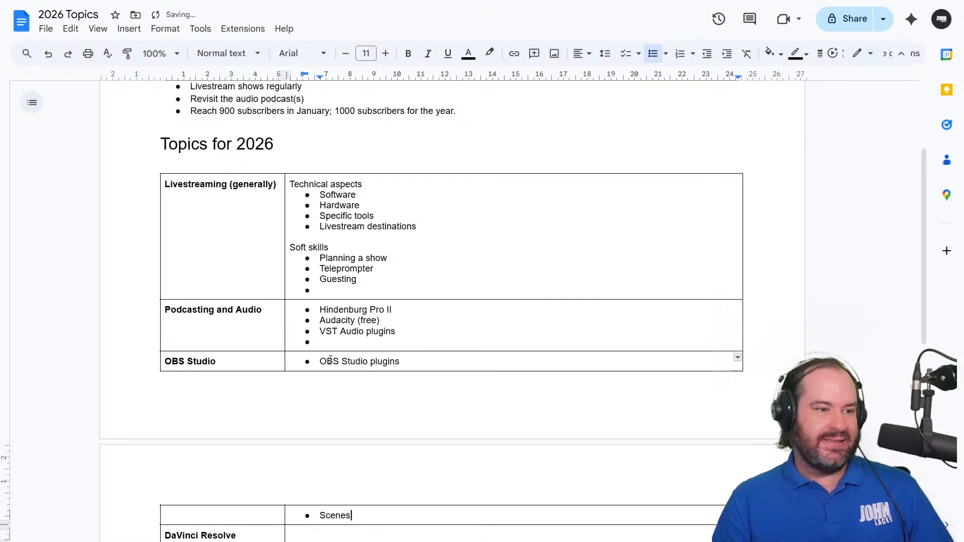
text( and sources)
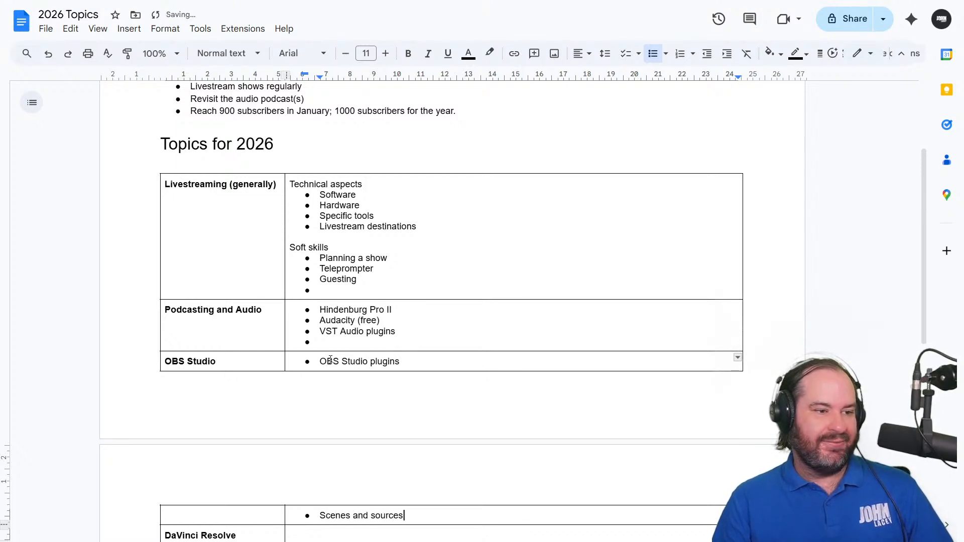
key(Return)
scroll(330, 359, down, 1)
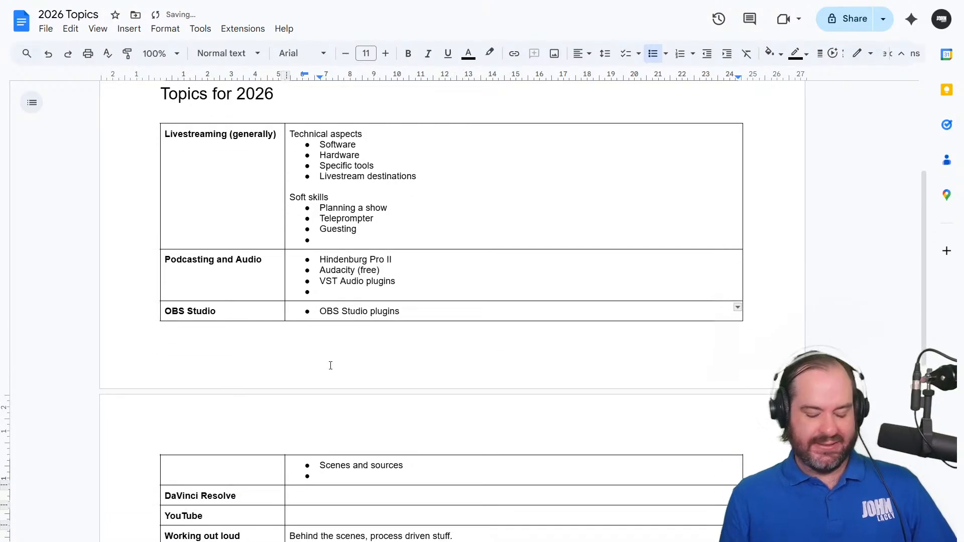
text(Virtual Camera)
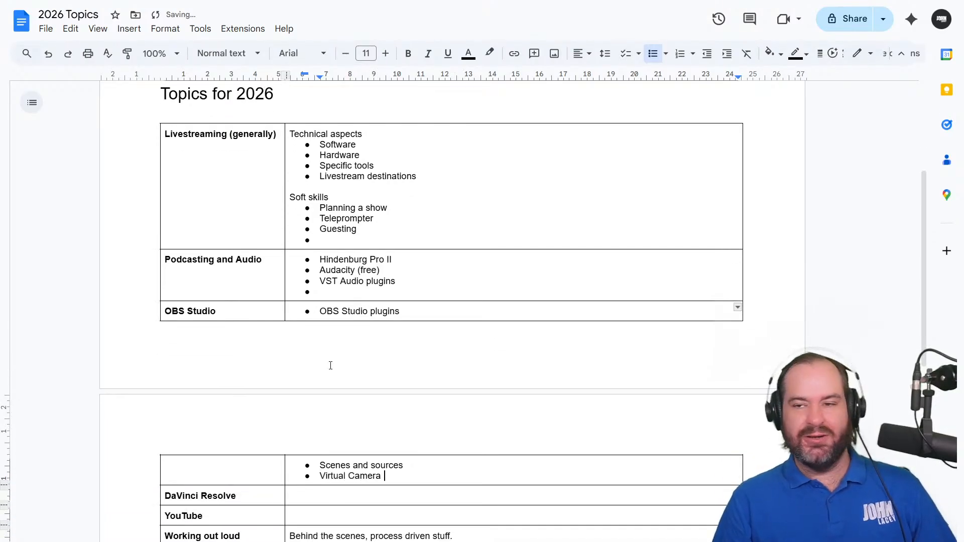
key(Return)
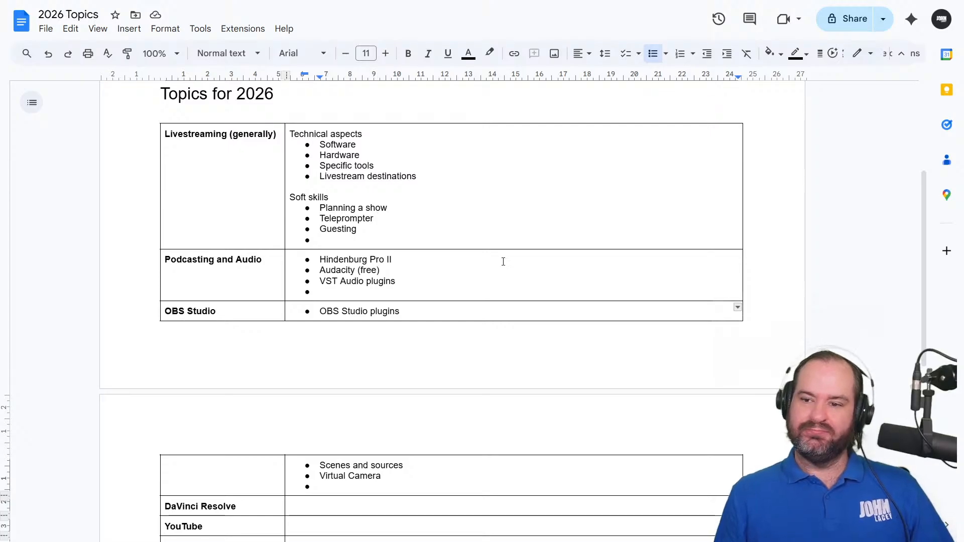
Add the bullet "Tips & Tricks" below "Virtual Camera" in the "OBS Studio" row, followed by an empty bullet
double_click(454, 485)
click(456, 484)
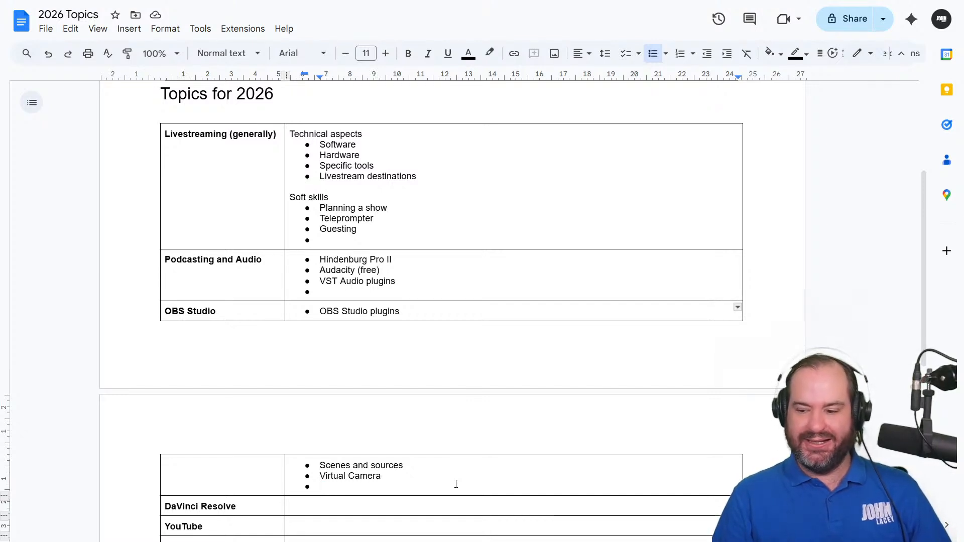
text(Tips )
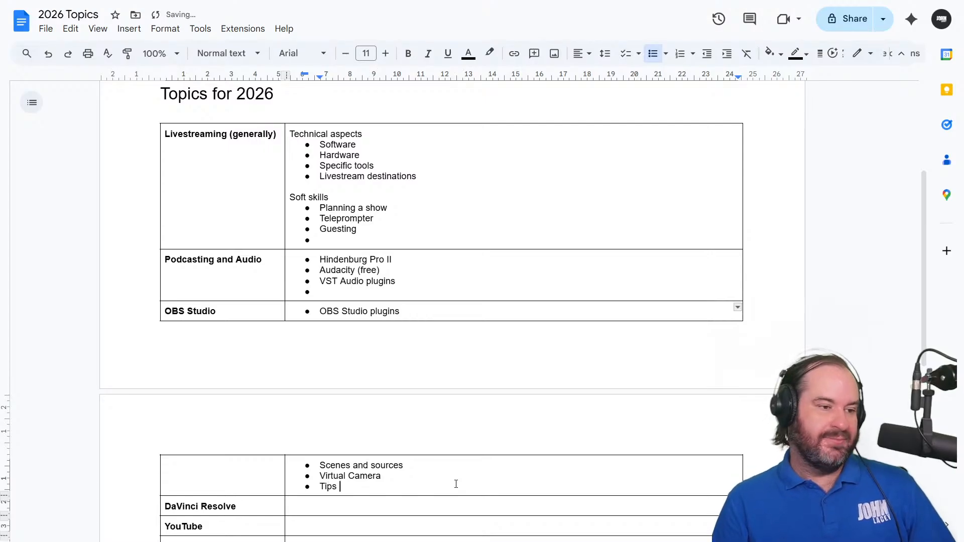
text(& Tricks)
key(Return)
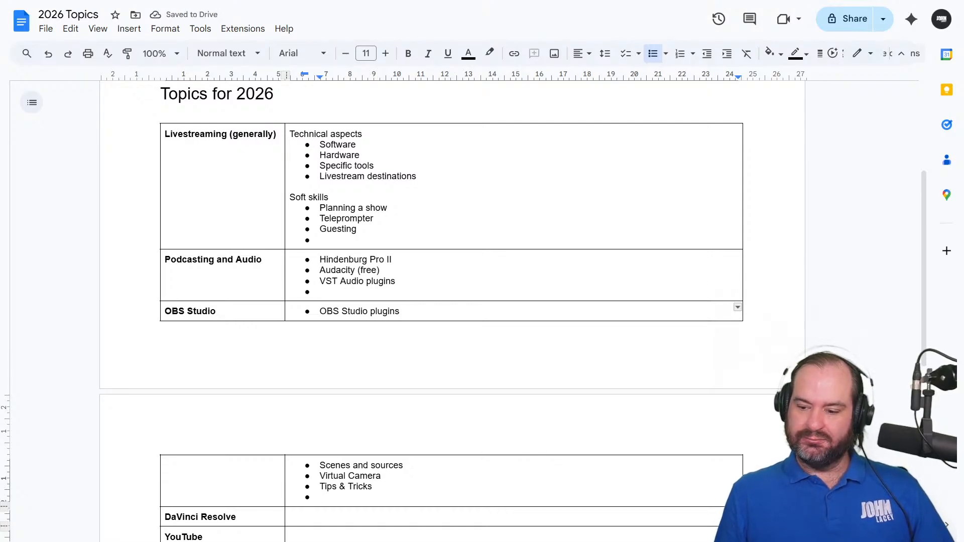
Add the bullet "VDO Ninja and Social Stream Ninja chat" below "Tips & Tricks" in the "OBS Studio" row
double_click(339, 500)
text(VDO.)
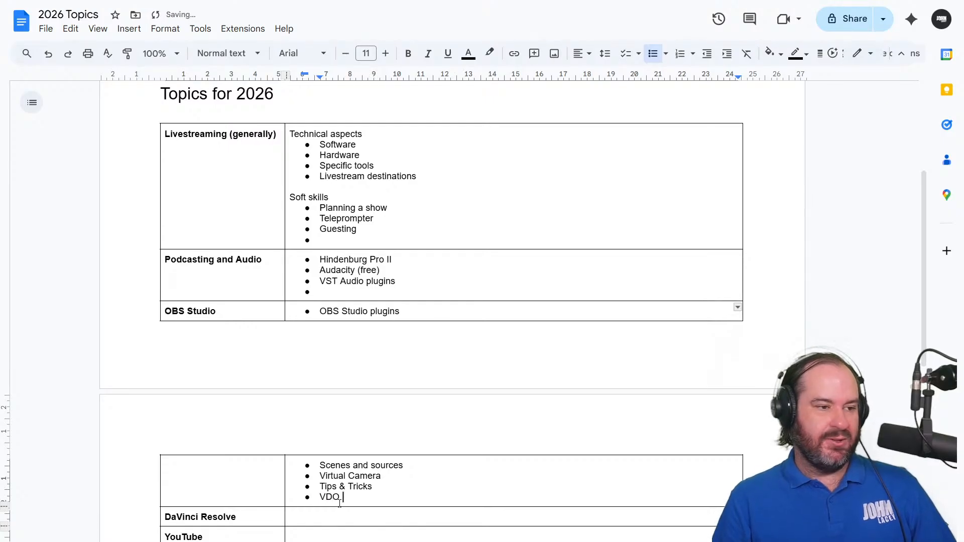
text(Ninja and Social StreamN)
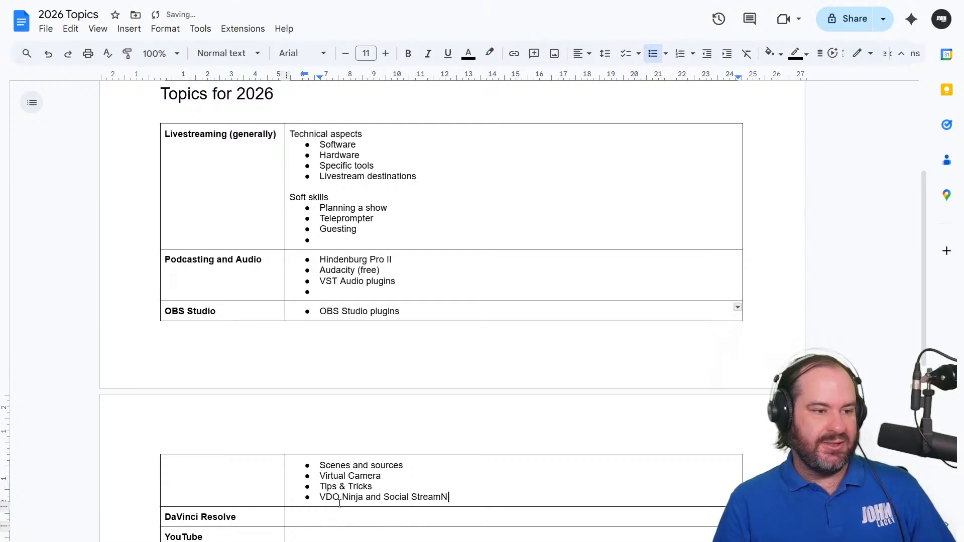
key(BackSpace)
text(Ninja chat)
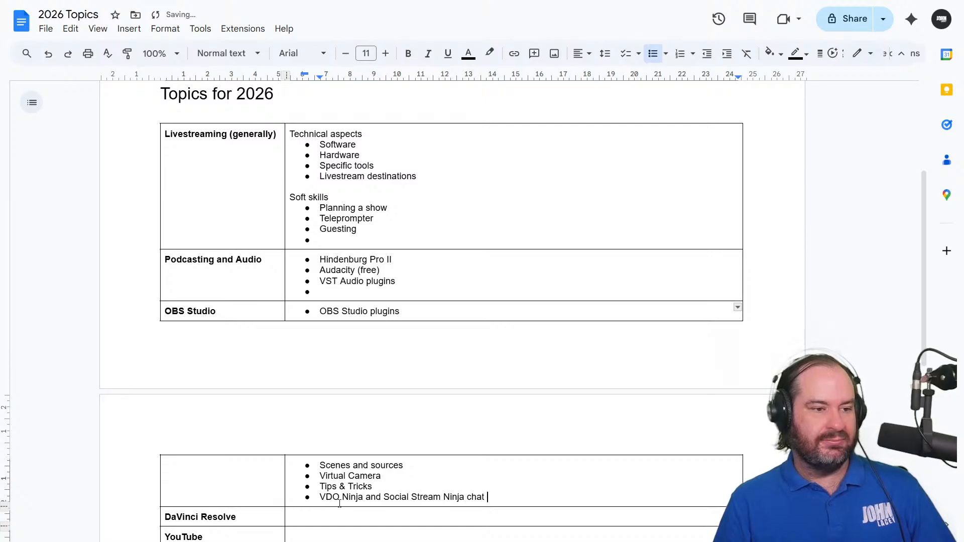
key(Return)
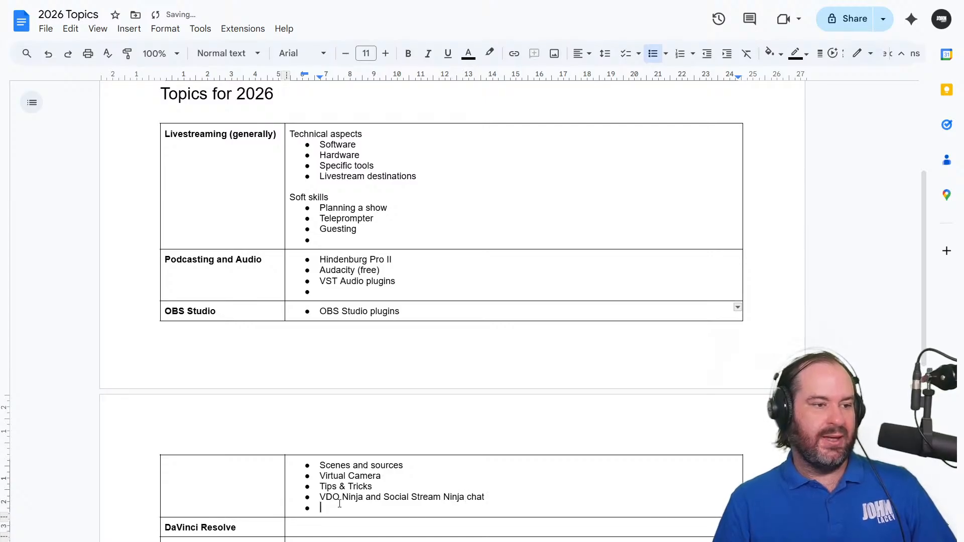
Add the bullets "Recording in OBS" and "Chapter markers in OBS" to the "OBS Studio" row, followed by an empty bullet
text(Recordin i)
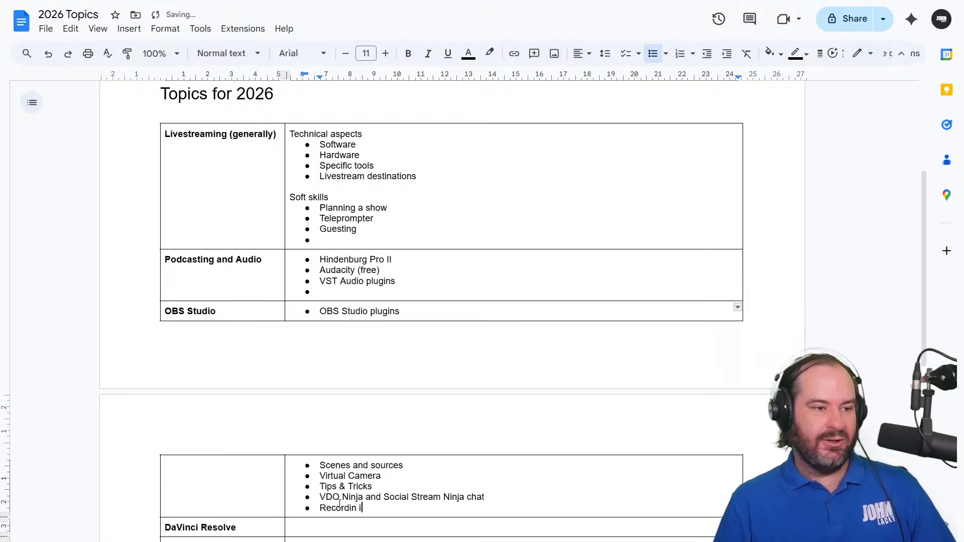
key(BackSpace)
key(BackSpace)
text(g in OBS)
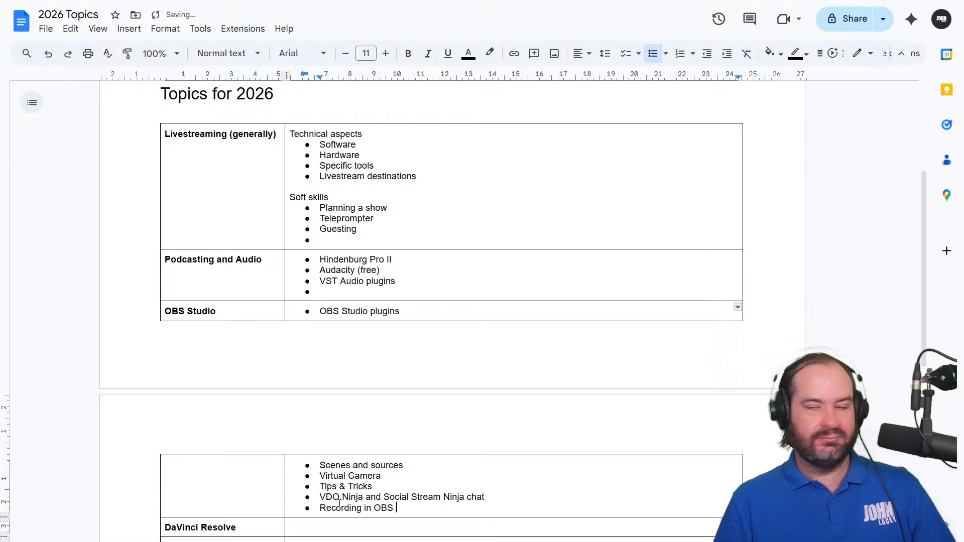
key(Return)
text(Cha)
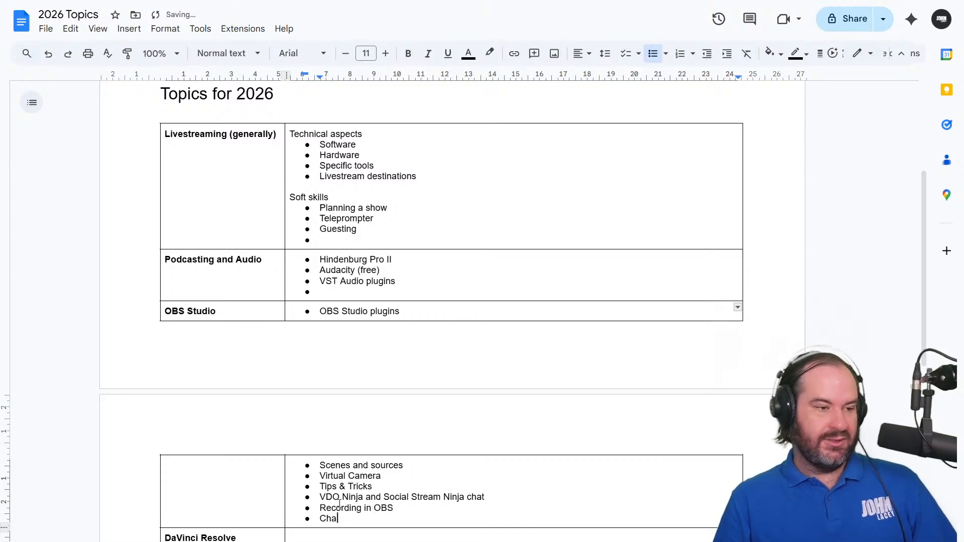
text(pter markers in OBS)
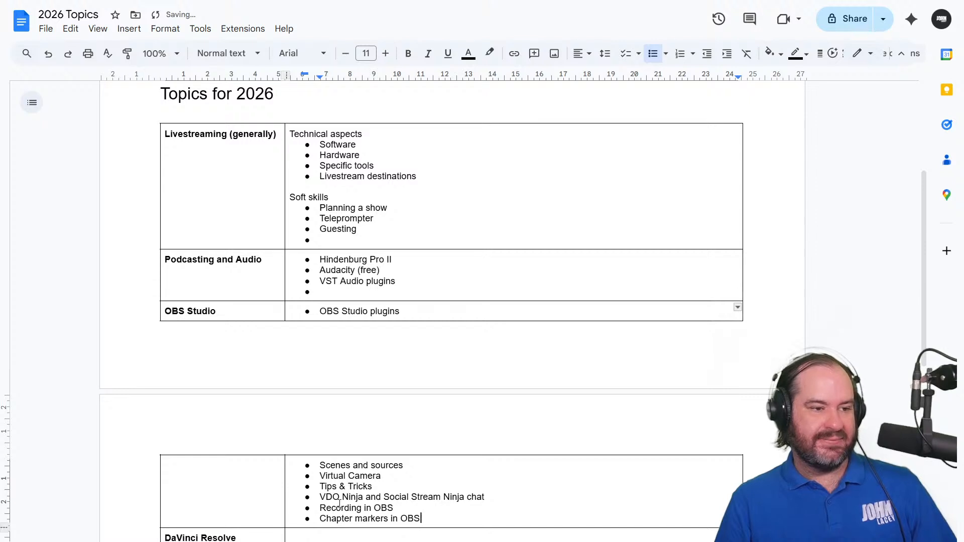
key(Return)
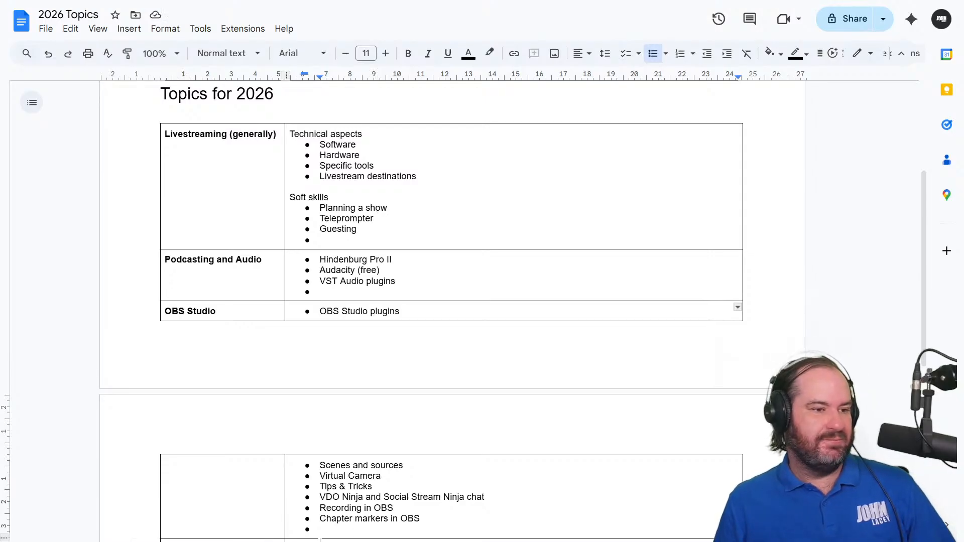
Start a bulleted list in the "DaVinci Resolve" row with "Cut page" and "Edit page"
scroll(427, 472, down, 1)
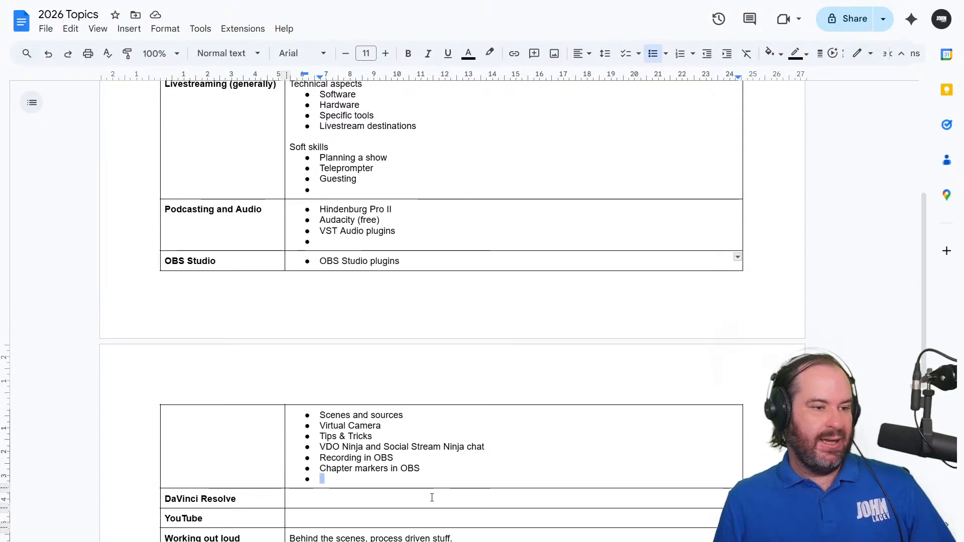
click(432, 498)
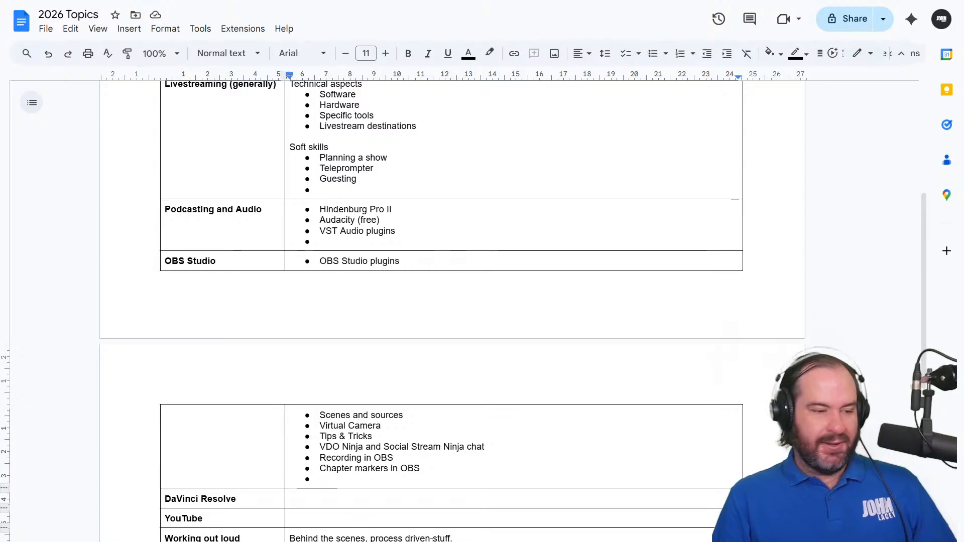
key(ctrl+shift+8)
text(Cut page)
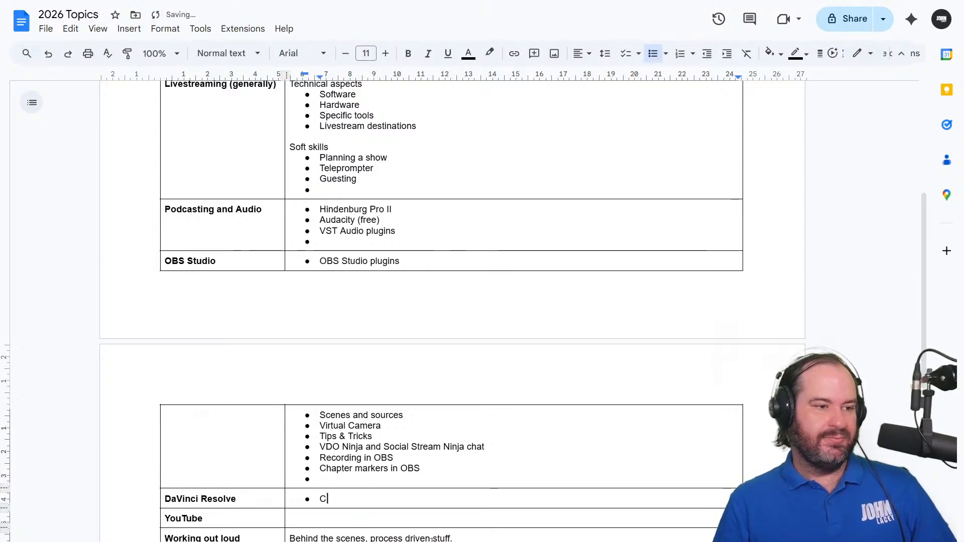
key(Return)
text(Edit page)
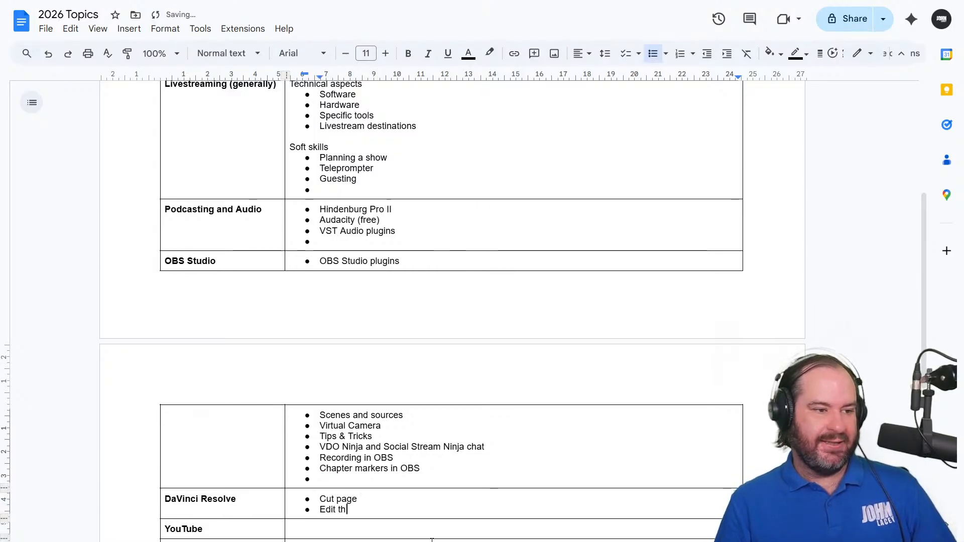
Add the bullets "Fairlight Page" and "Deliver page" below "Edit page" in the "DaVinci Resolve" row
key(Return)
text(Fairlight Page)
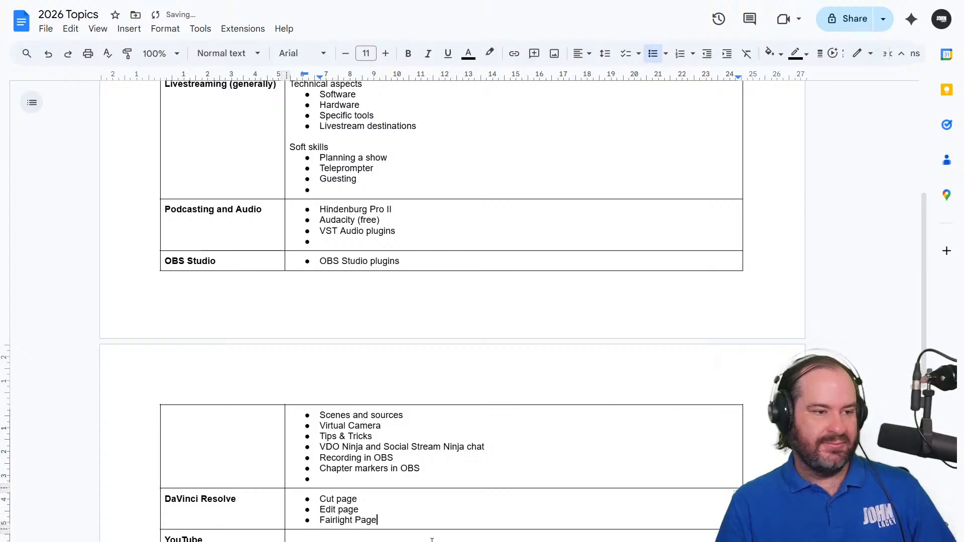
key(Return)
text(Deliver page)
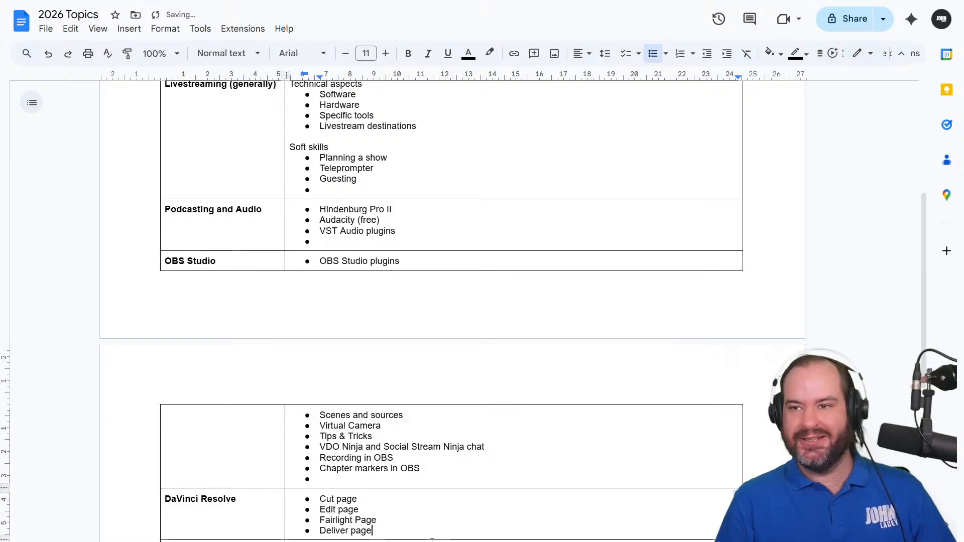
key(Return)
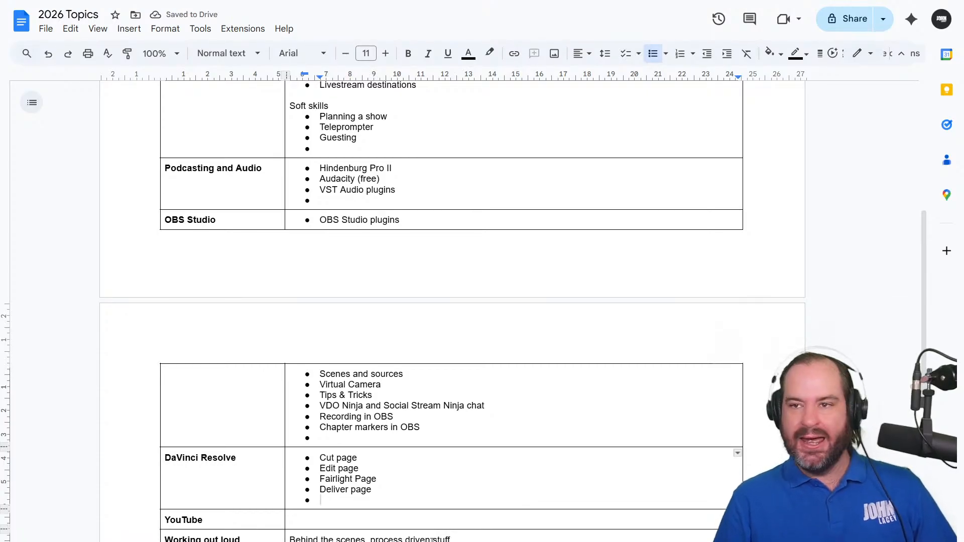
Add the bullet "Converting a horizontal video to vertical" below "Deliver page" in the "DaVinci Resolve" row
text(Cuttin)
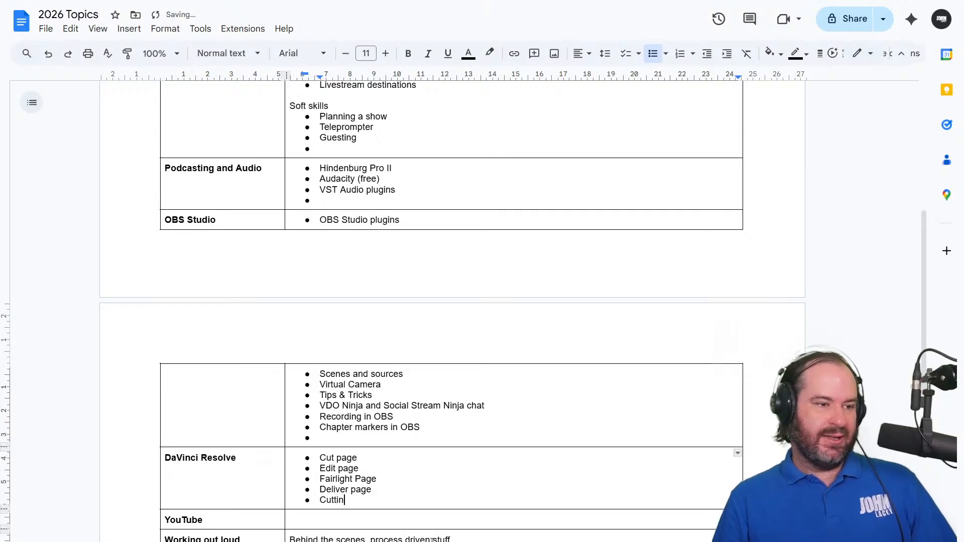
text(g a horizon)
key(BackSpace)
key(BackSpace)
key(BackSpace)
key(BackSpace)
key(BackSpace)
key(BackSpace)
key(BackSpace)
key(BackSpace)
key(BackSpace)
key(BackSpace)
key(BackSpace)
key(BackSpace)
key(BackSpace)
key(BackSpace)
key(BackSpace)
key(BackSpace)
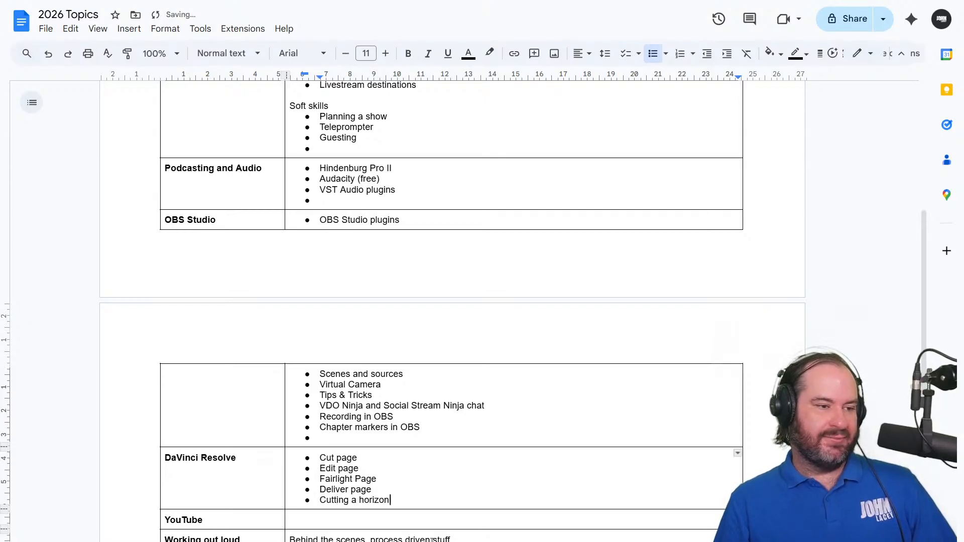
text(onverting)
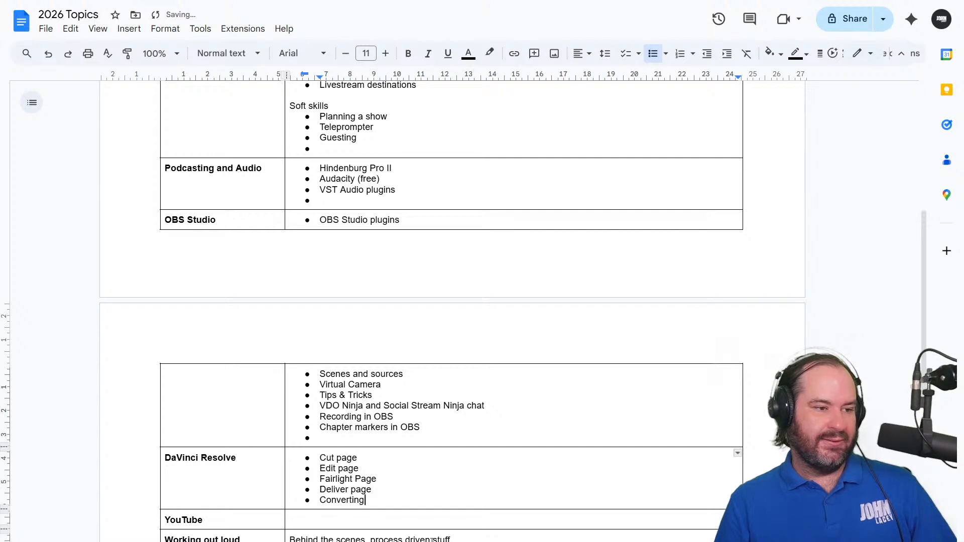
text( a horizontal video t)
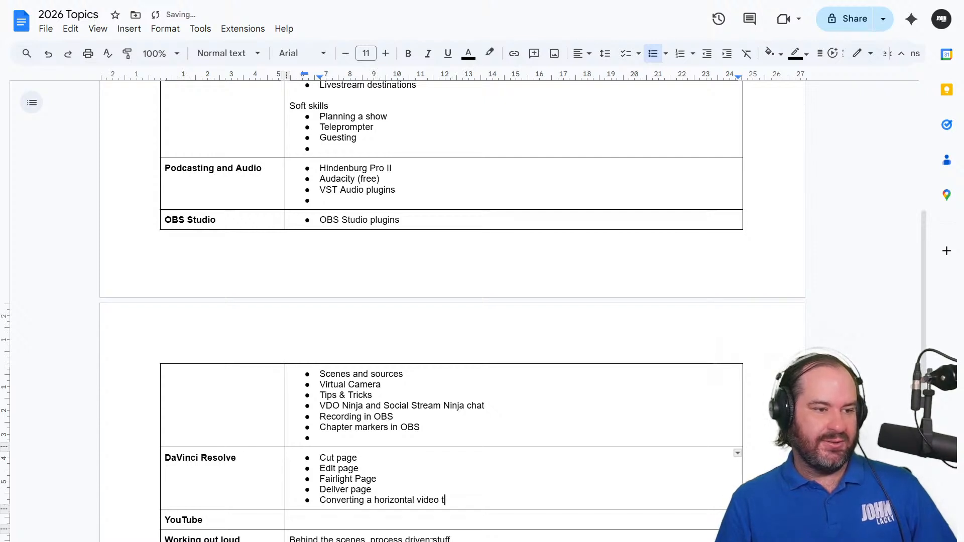
text(o vertical)
key(Return)
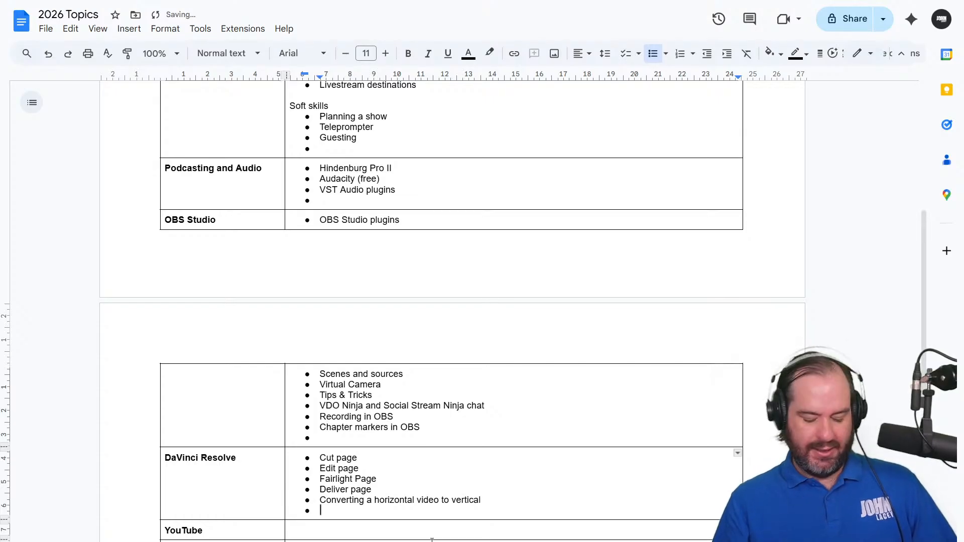
Add the bullet "DaVinci Resole Studio (paid) features: AI tools, Magic Mask, etc." to the "DaVinci Resolve" row, followed by an empty bullet
text(DaVinci)
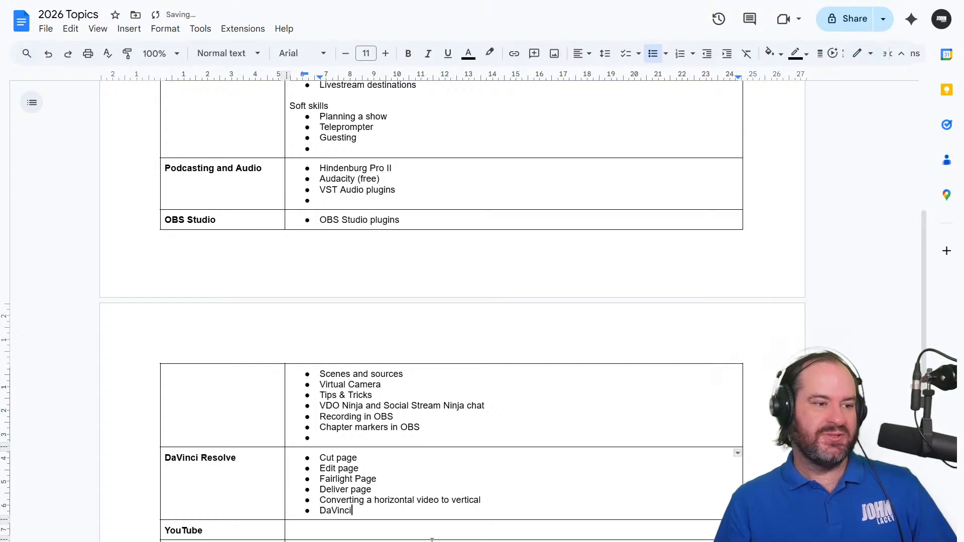
text( Resole St)
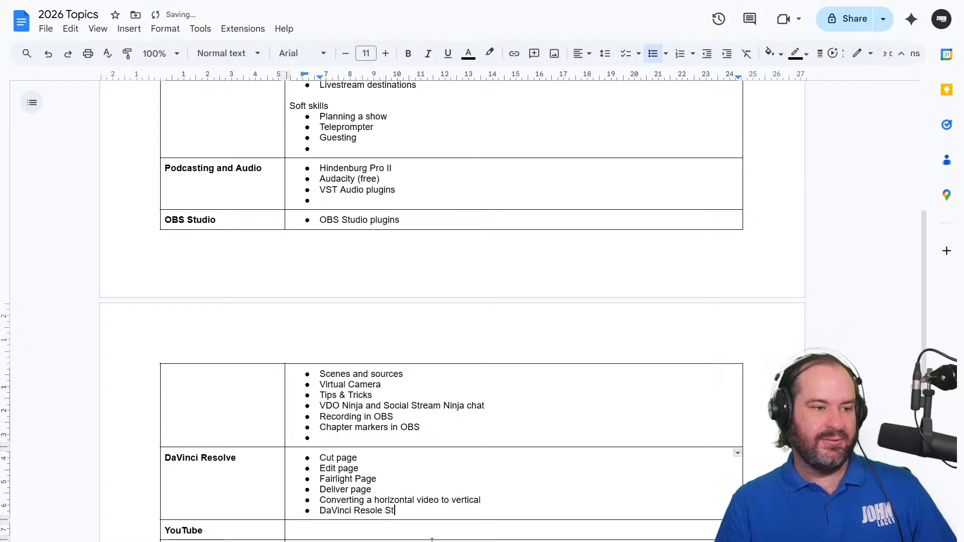
text(udio (paid) feat)
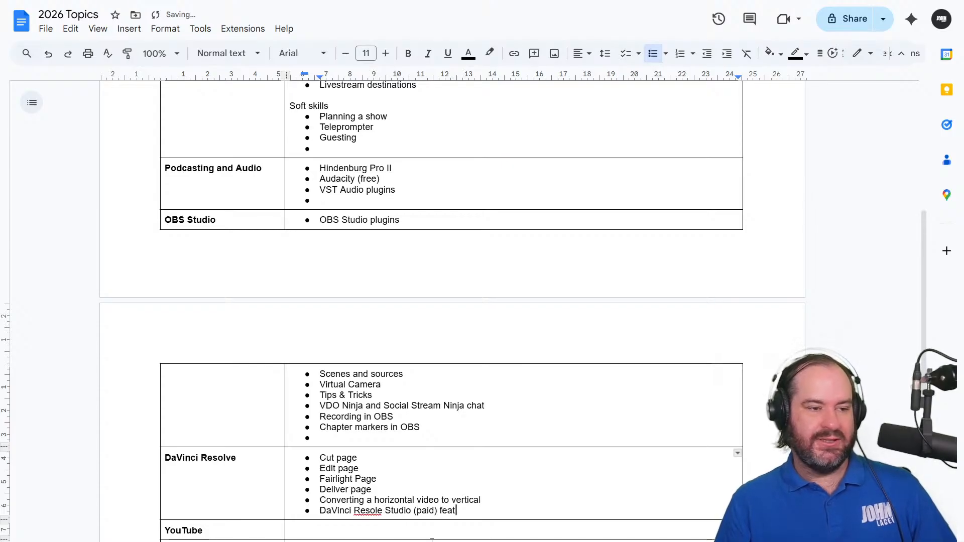
text(ures: AI tool)
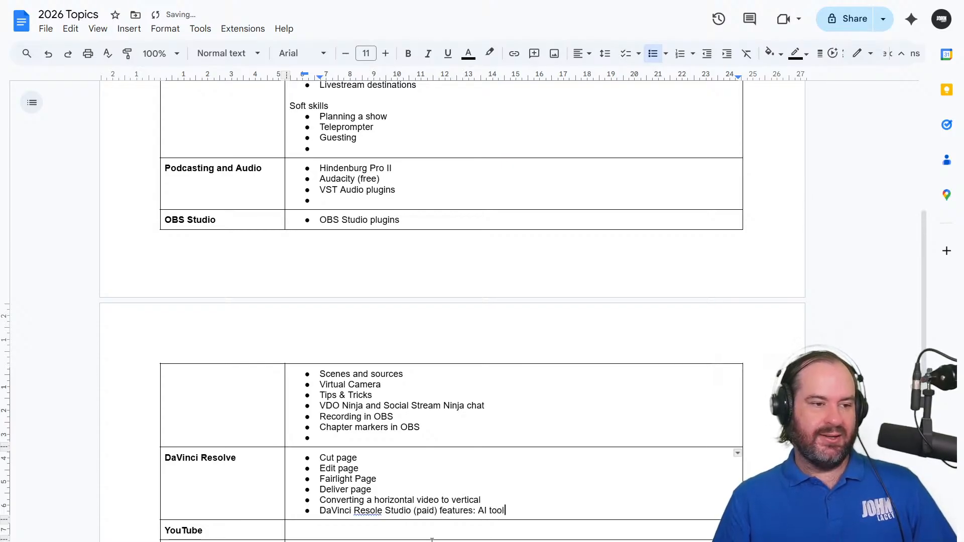
text(s, )
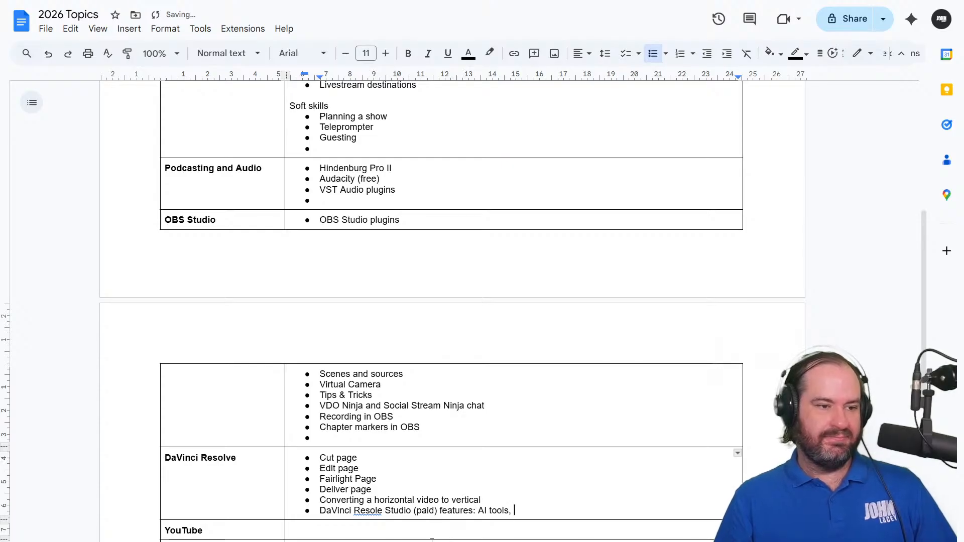
text(Magic Mask, etc.)
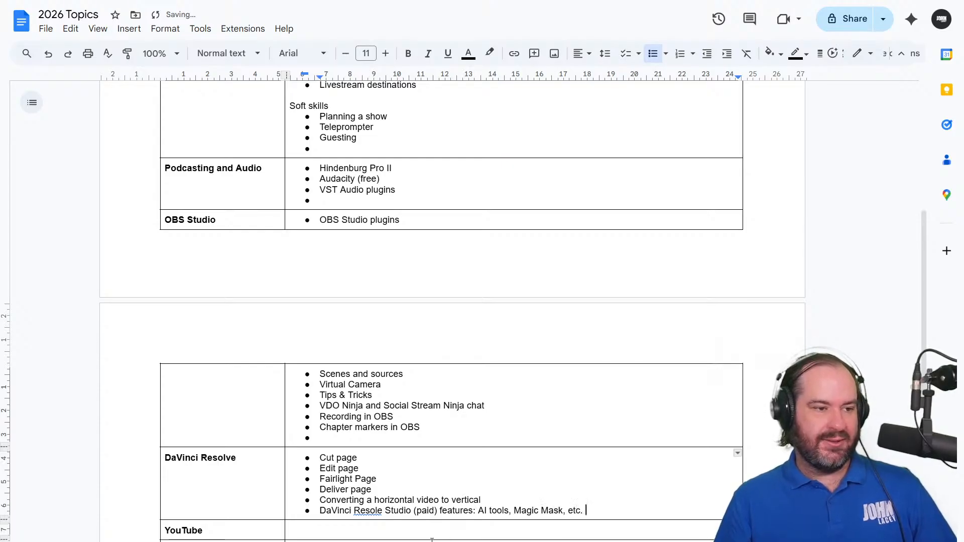
key(Return)
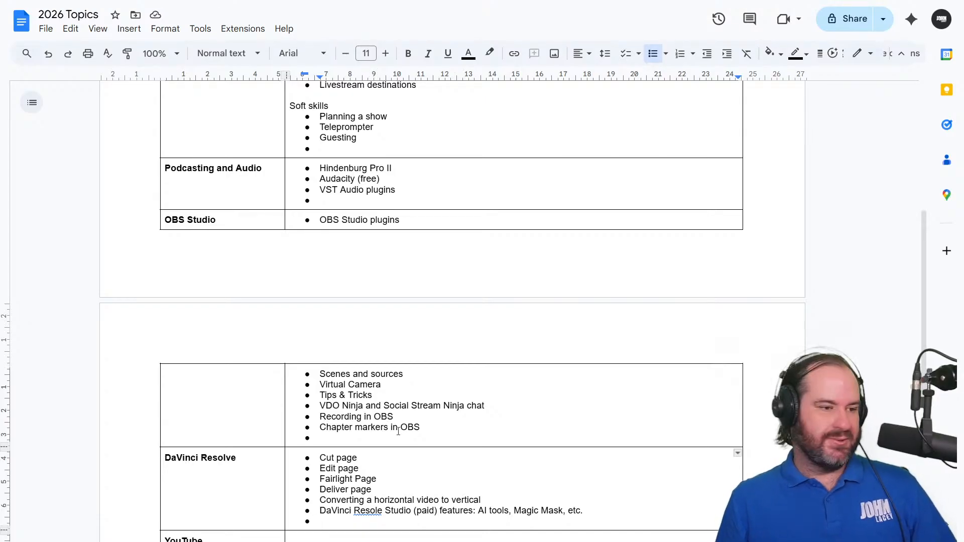
Correct the misspelled "Resole" to "Resolve" in the bullet about the paid Studio features
scroll(341, 371, down, 1)
scroll(342, 370, down, 3)
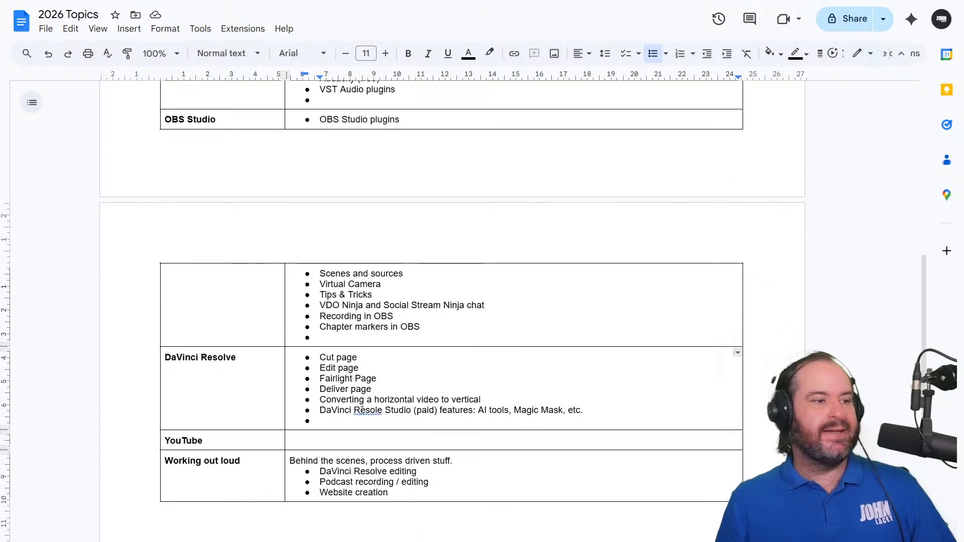
double_click(382, 439)
click(382, 444)
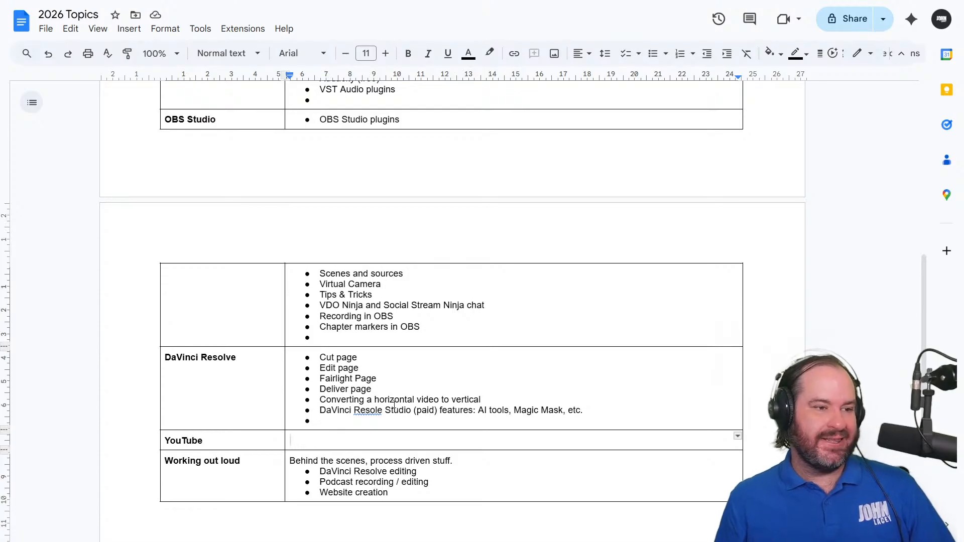
click(380, 411)
text(v)
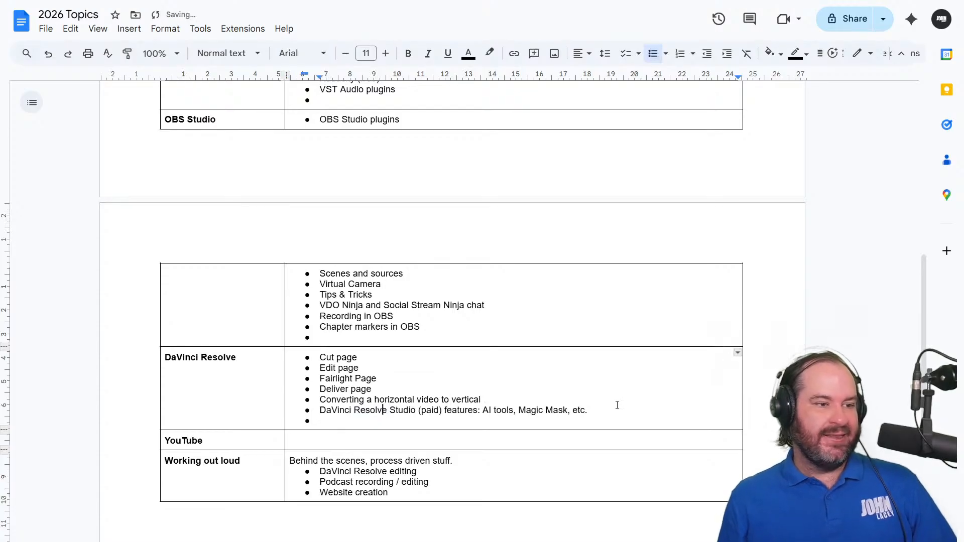
Start a bulleted list in the empty "YouTube" row with the bullets "Channel" and "Playlists (Podcast playlist)"
click(596, 441)
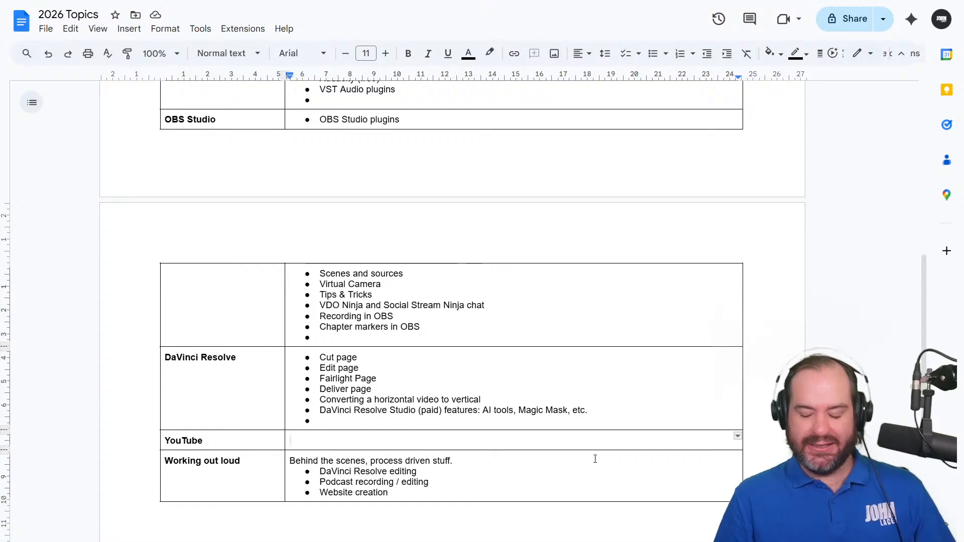
key(ctrl+shift+8)
text(Channel)
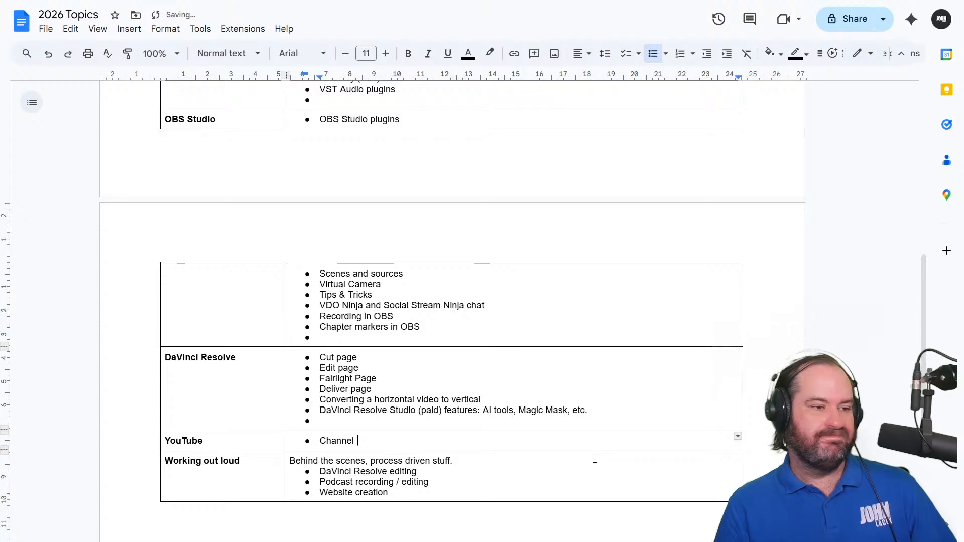
key(Return)
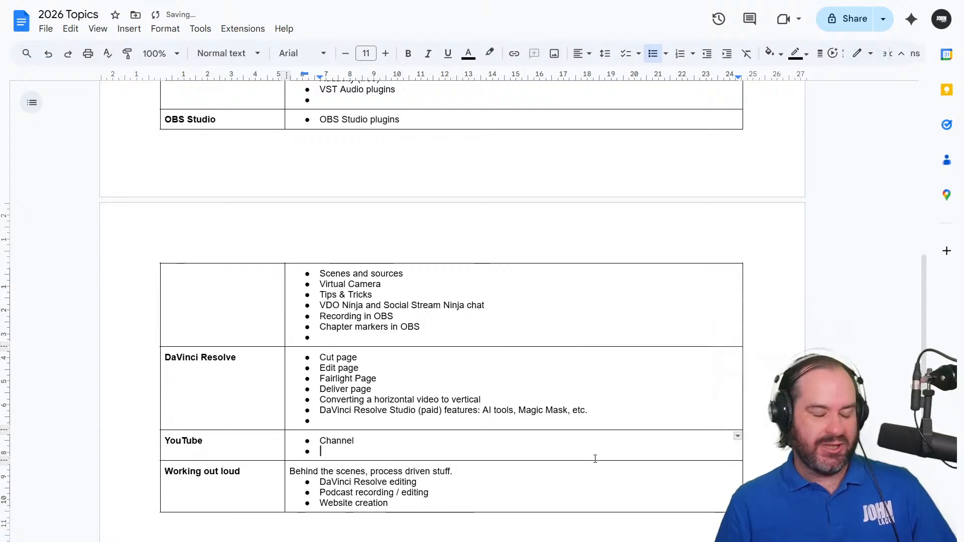
text(Playlists)
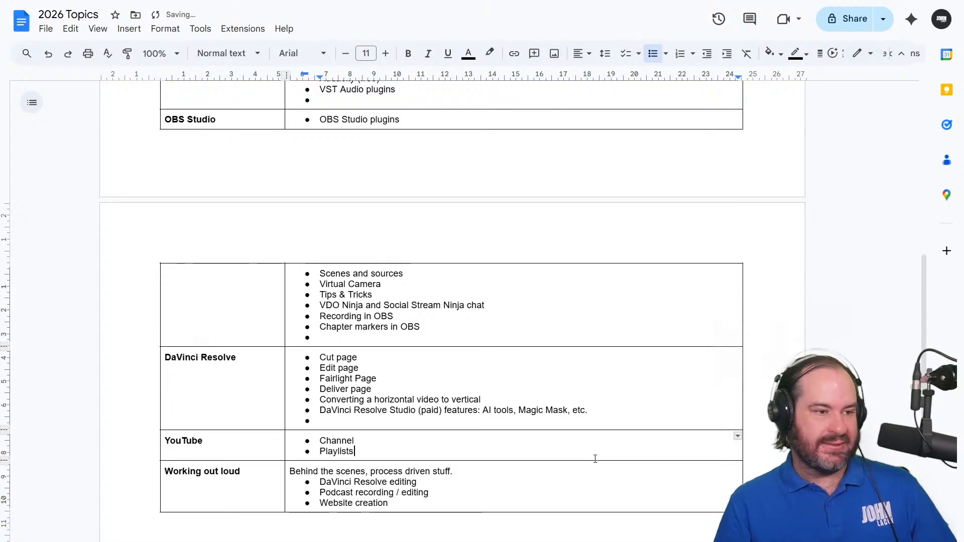
text( (Podcast )
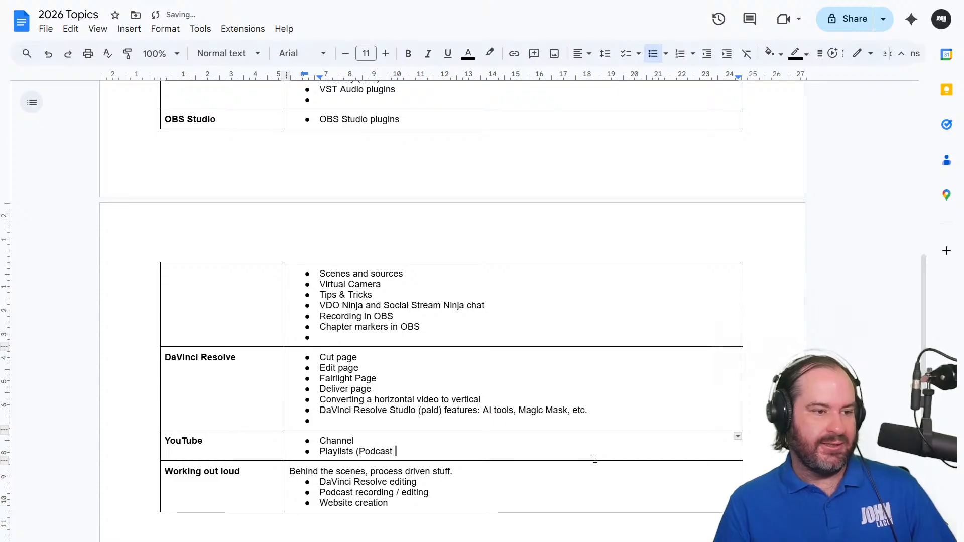
text(playlist))
key(Return)
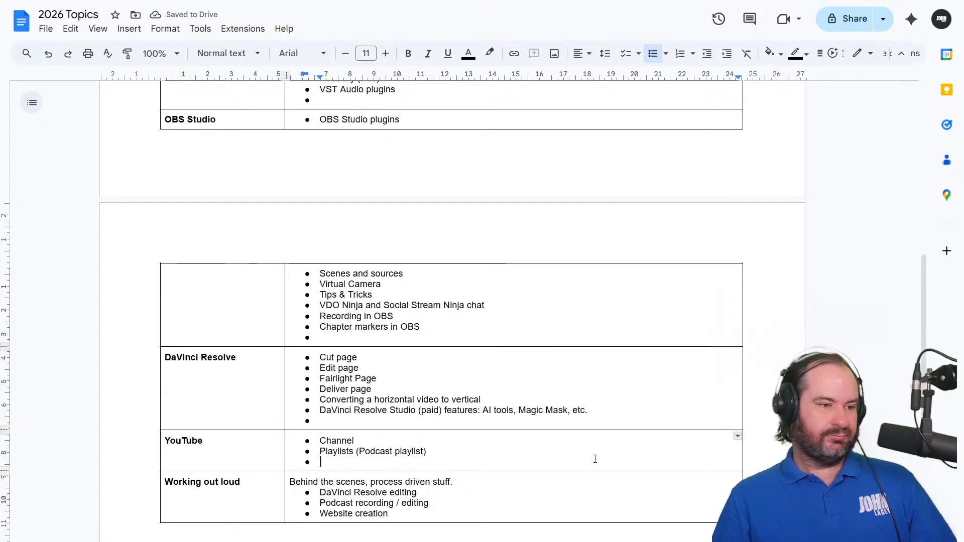
Add the bullets "Shorts" and "Livestreaming" below the playlists bullet in the "YouTube" row
text(Shorts)
key(Return)
text(Livest)
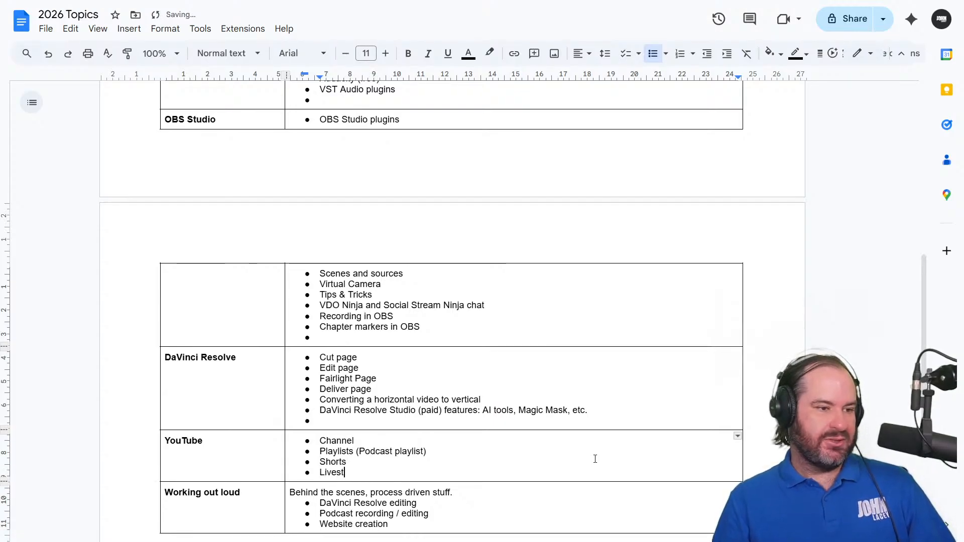
text(reaming)
key(Return)
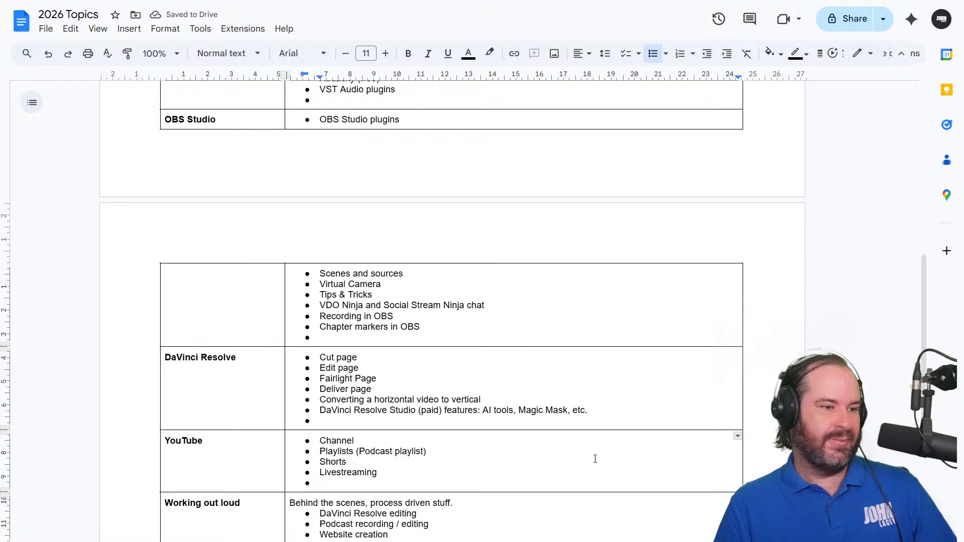
Add the bullets "Videos on demand (VODs)" and "YouTube features" at the end of the "YouTube" row's list
text(Videos on demand )
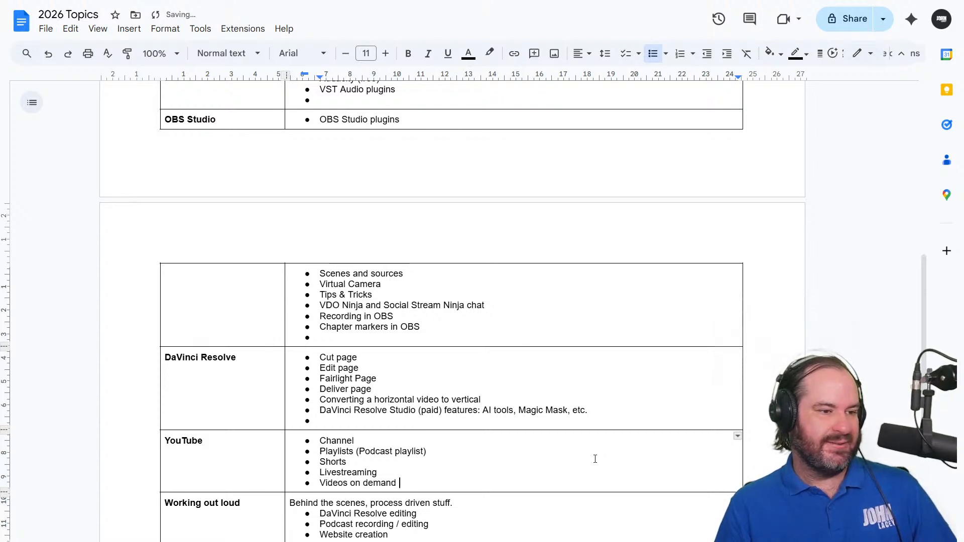
text((VODs))
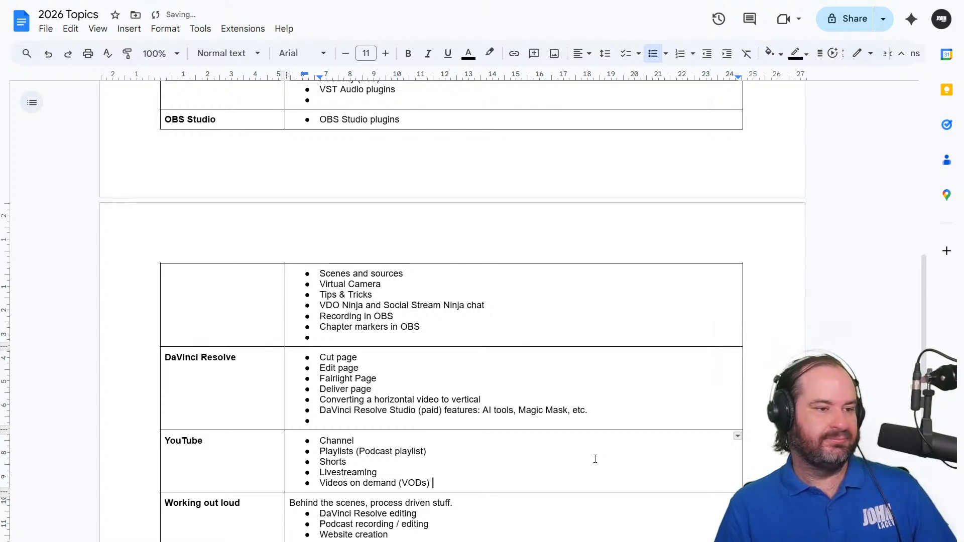
key(Return)
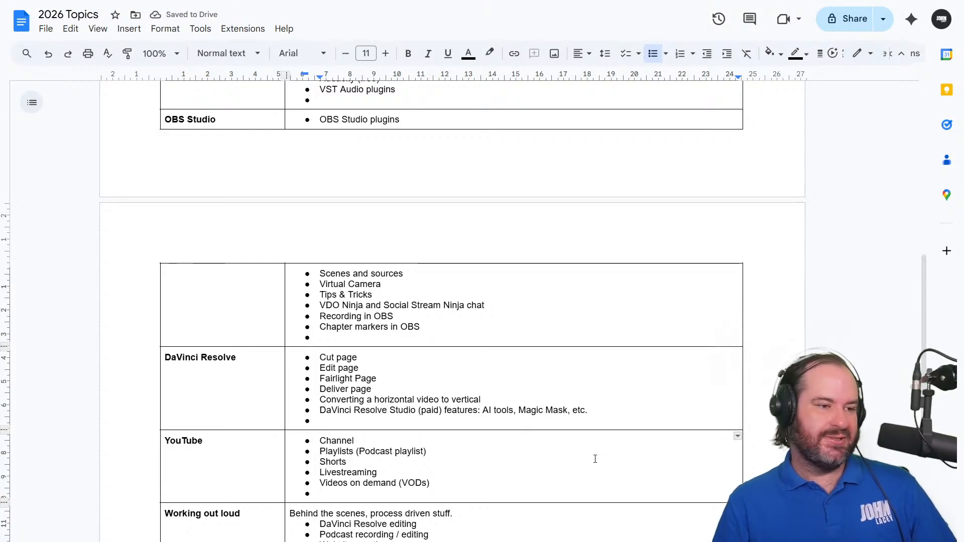
text(YouTube feature)
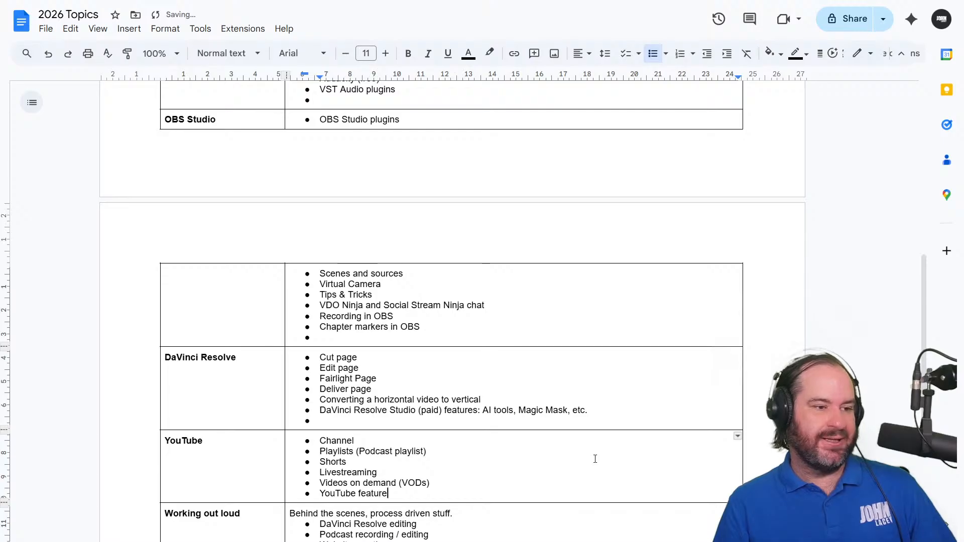
text(s)
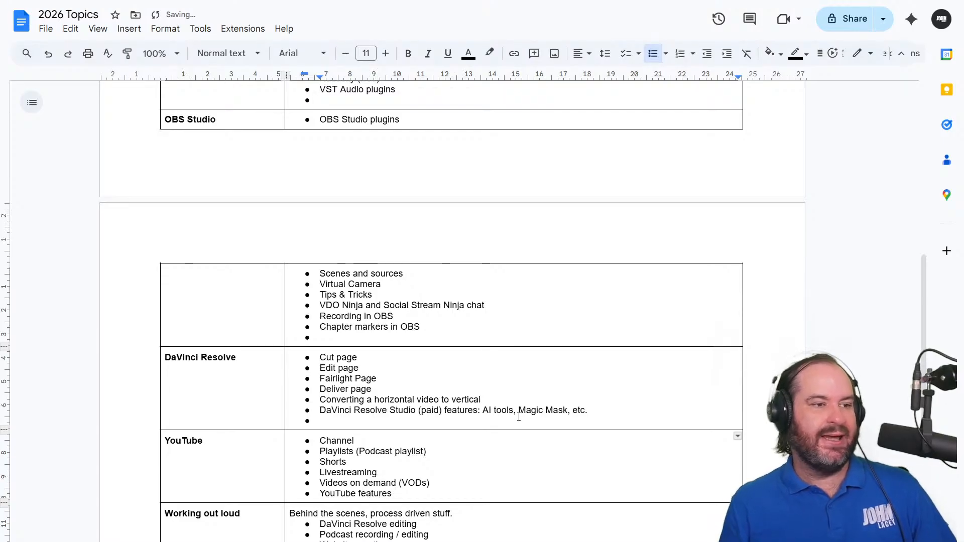
Add the indented sub-bullet "Restream / Restream Studio" under "Specific tools" in the "Livestreaming (generally)" row
scroll(518, 417, up, 5)
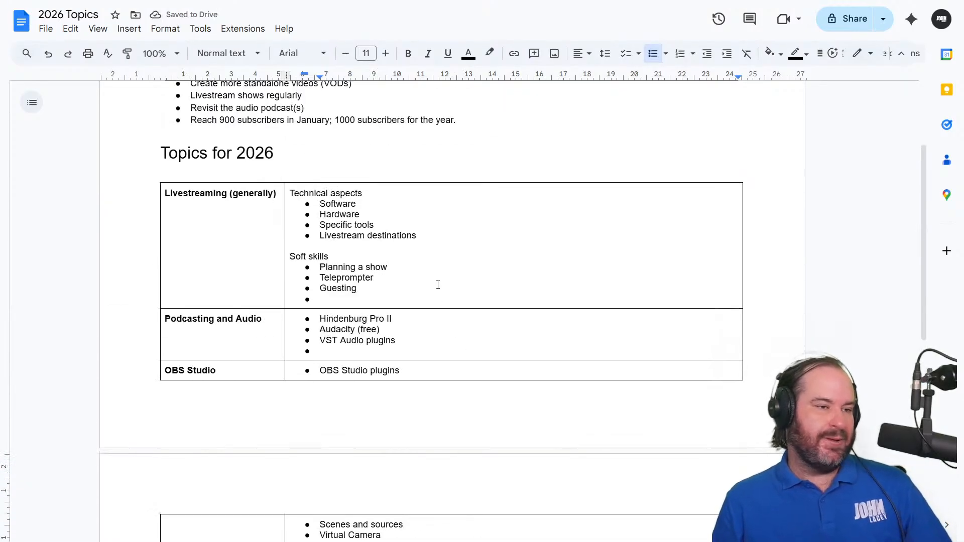
click(434, 229)
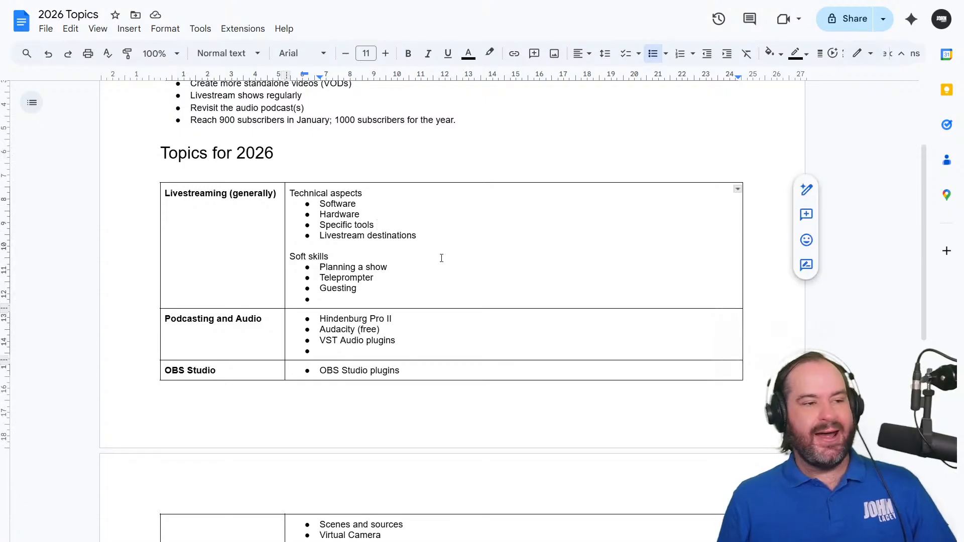
key(Return)
key(Tab)
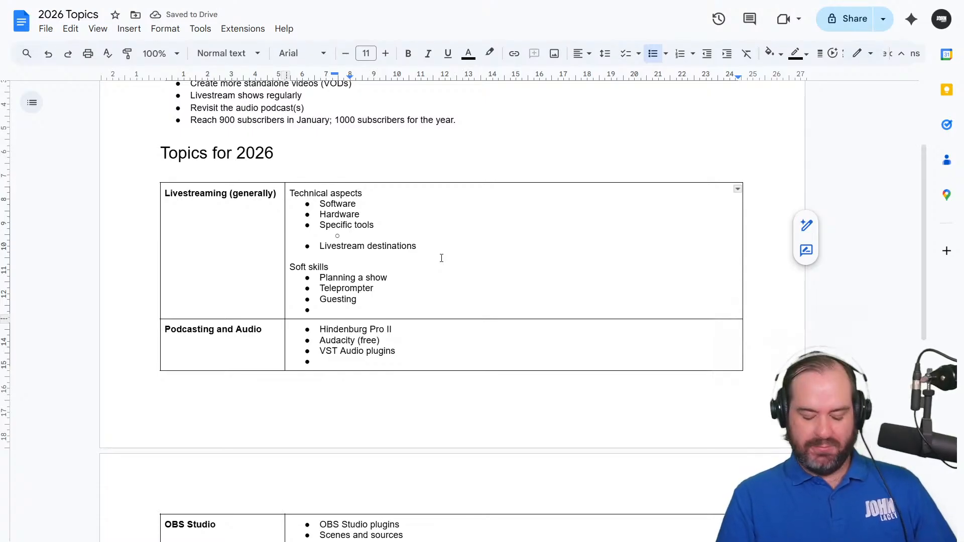
text(Re)
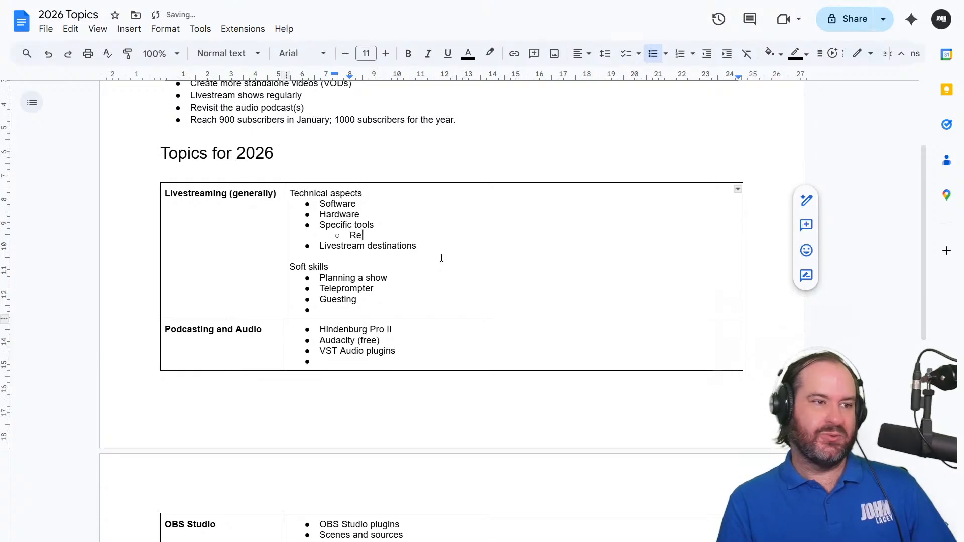
text(stream )
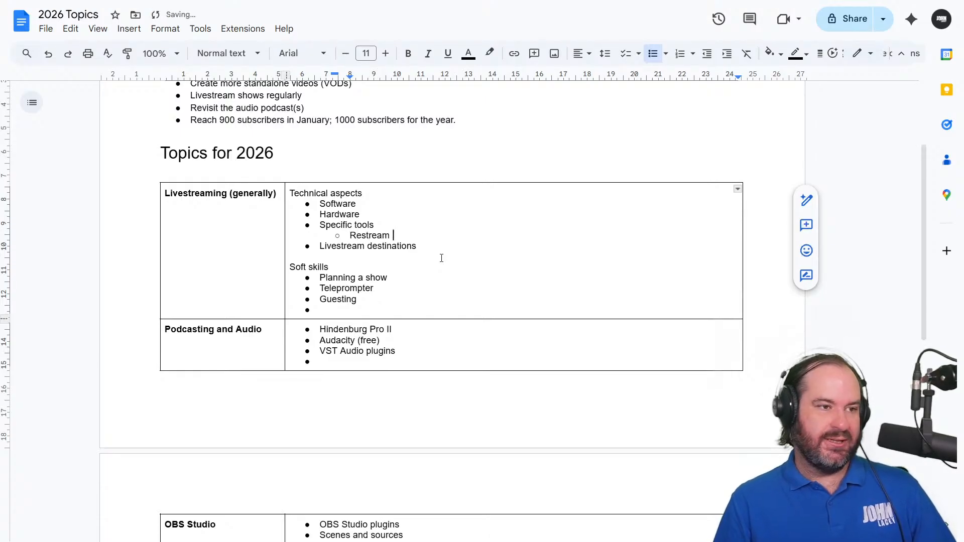
text(/ Restream Studio)
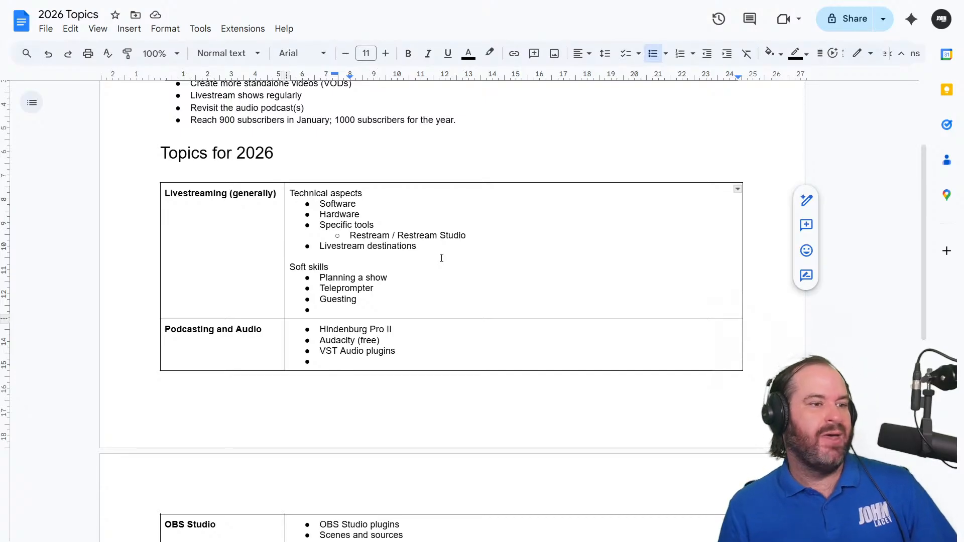
Add the indented sub-bullets "YouTube" and "LinkedIn ®" under "Livestream destinations" in the "Livestreaming (generally)" row
key(Return)
key(Tab)
text(Y)
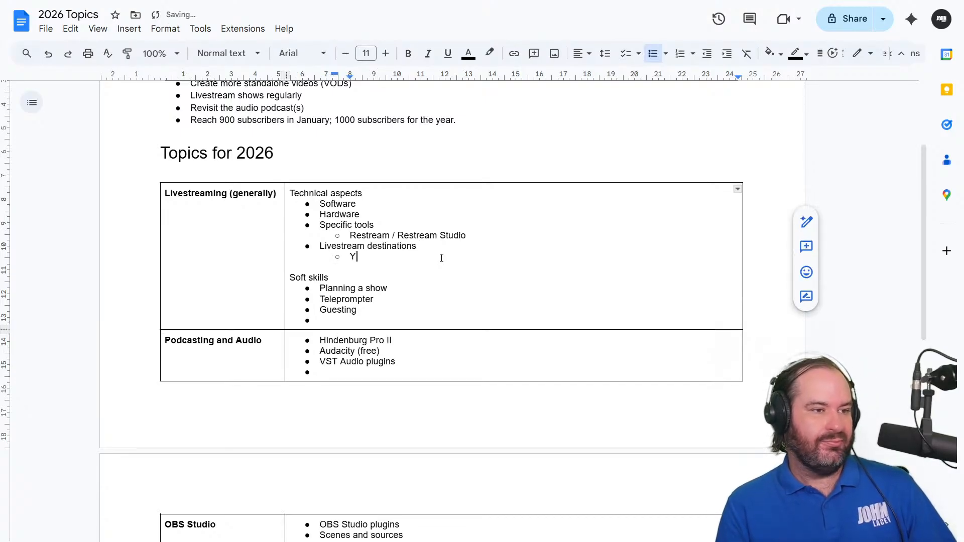
text(ouTube)
key(Return)
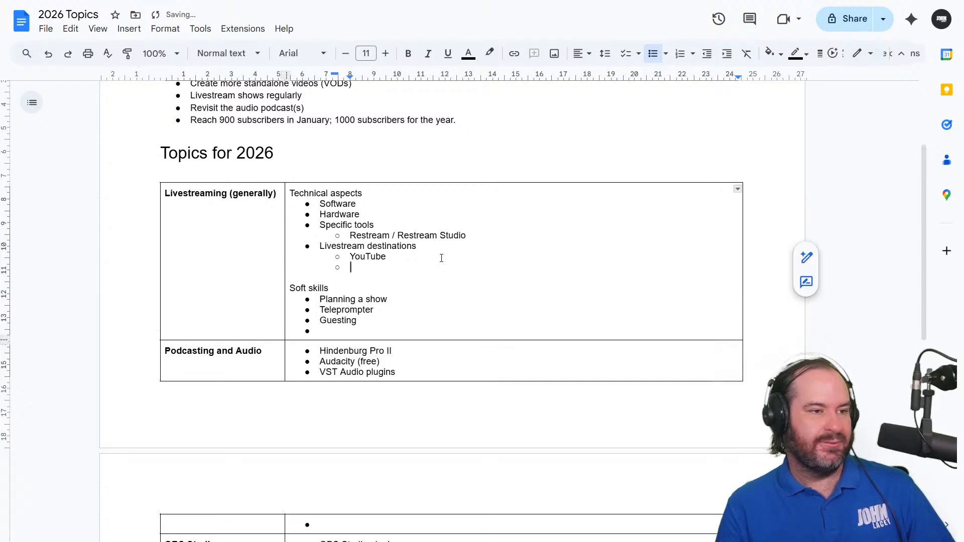
text(LinkedIn )
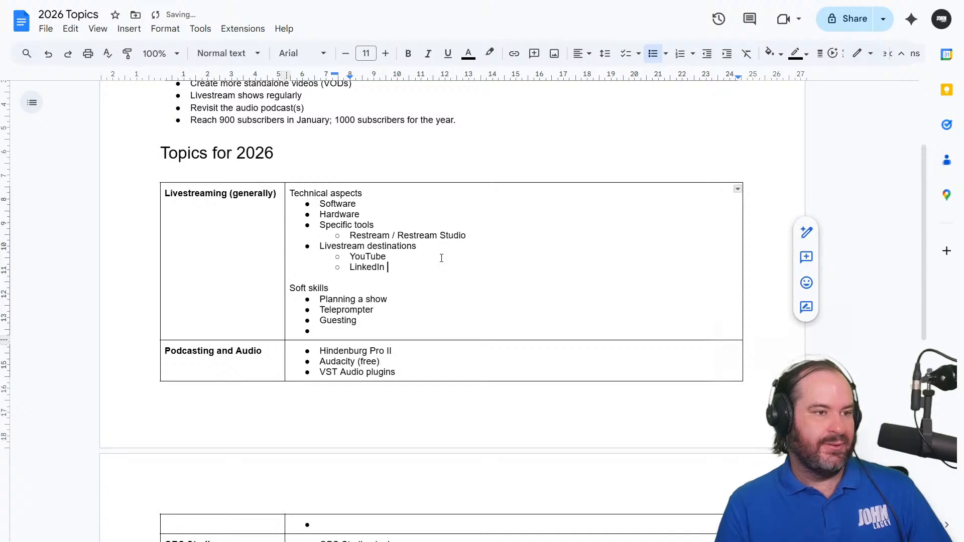
text((R))
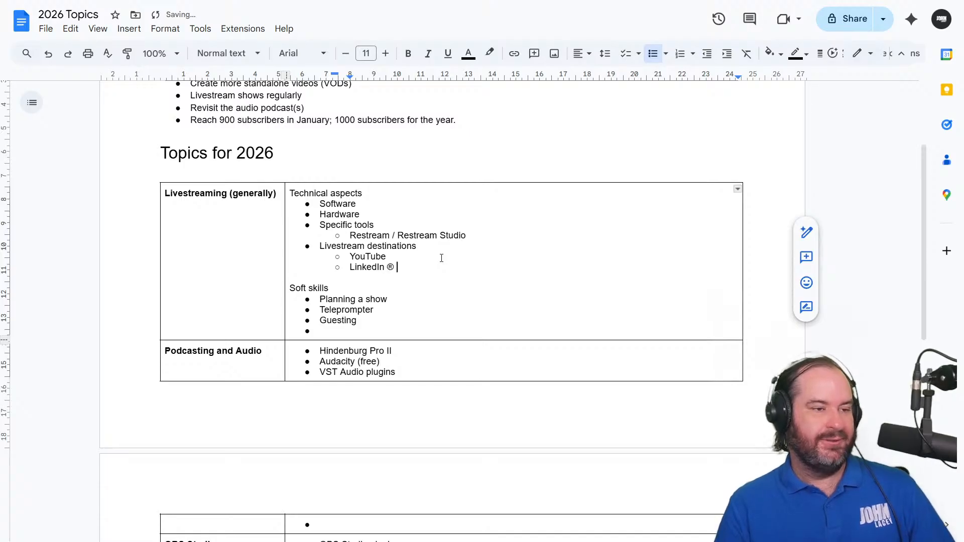
key(Return)
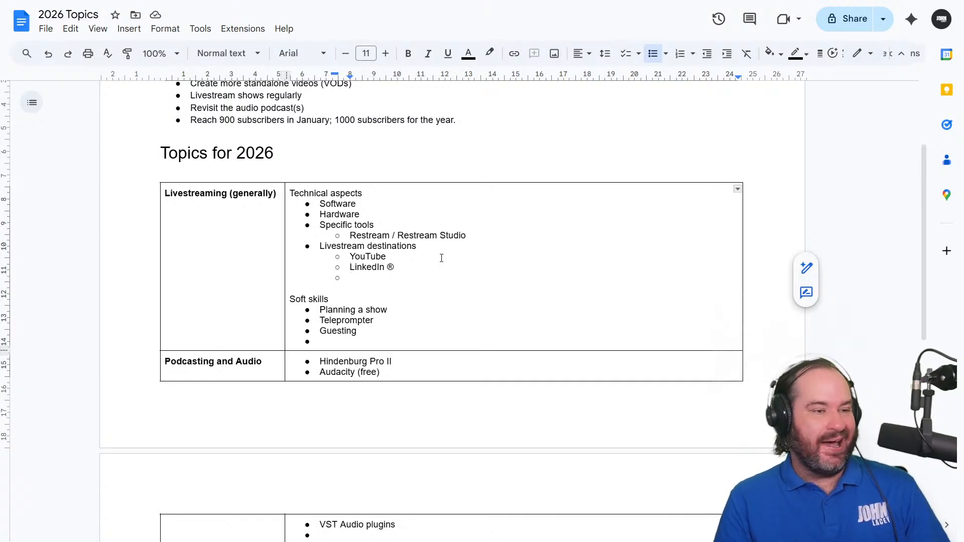
Add the sub-bullets "Twitch" and "Patreon" below "LinkedIn ®" in the livestream destinations list
text(Twitch)
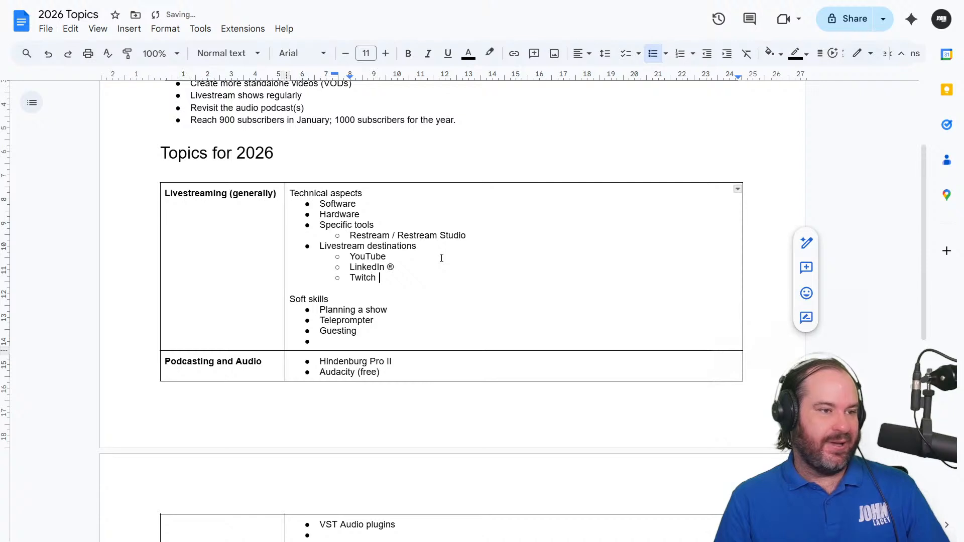
key(Return)
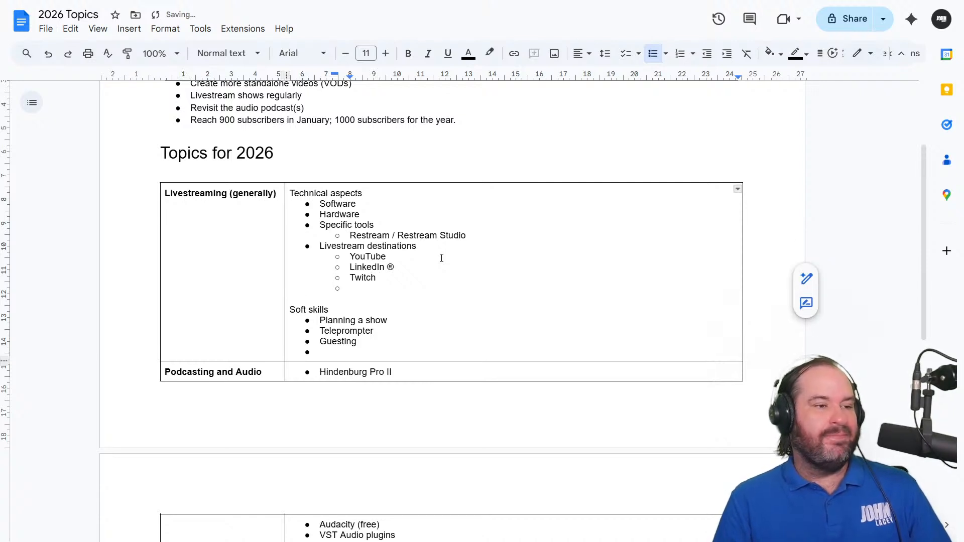
text(Patreon)
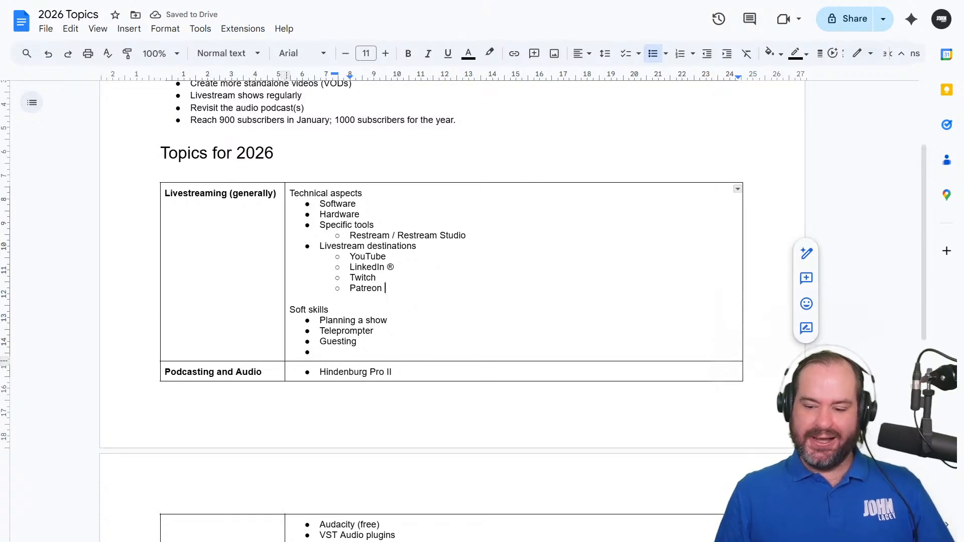
Turn the blank line above "Soft skills" into a bullet at the same level as "Livestream destinations"
click(419, 299)
key(Down)
key(Down)
key(Down)
key(Down)
key(Down)
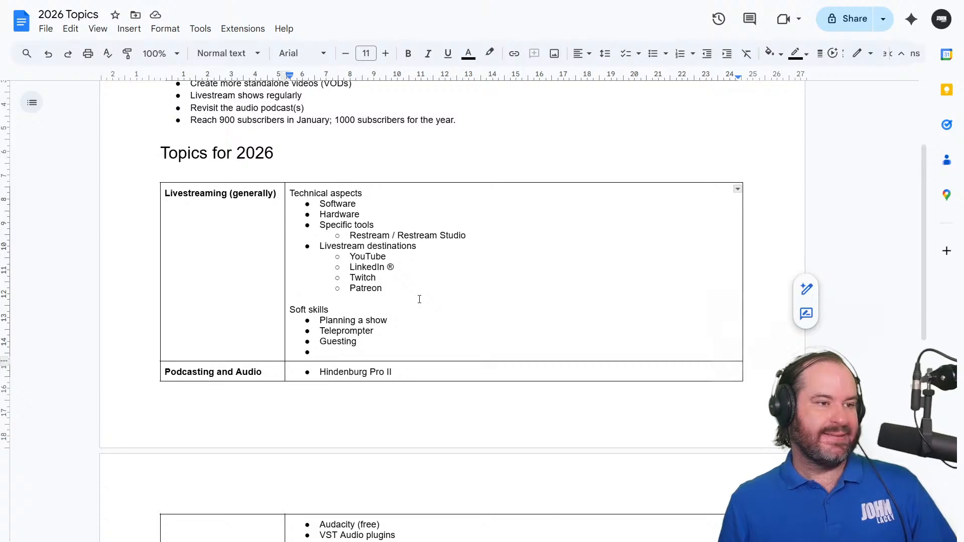
key(Tab)
click(419, 299)
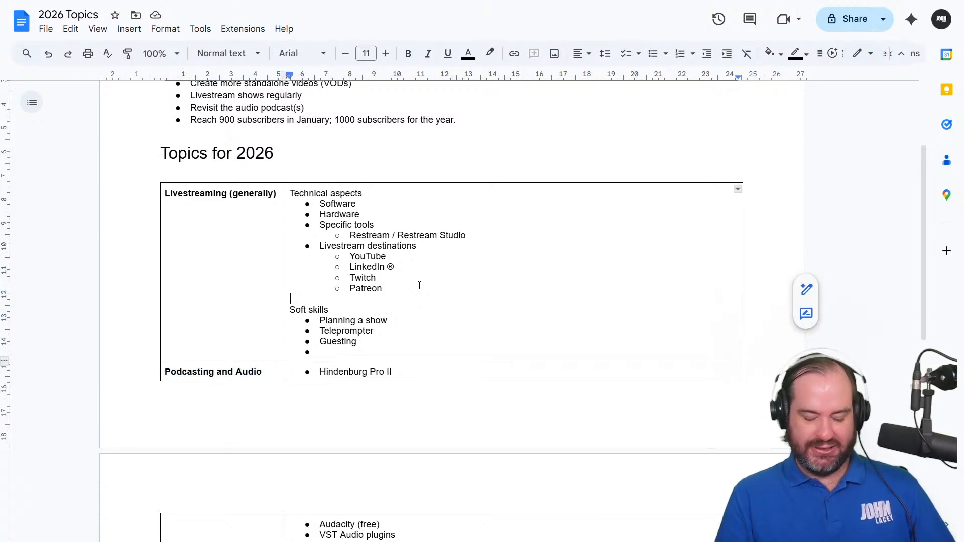
text(*)
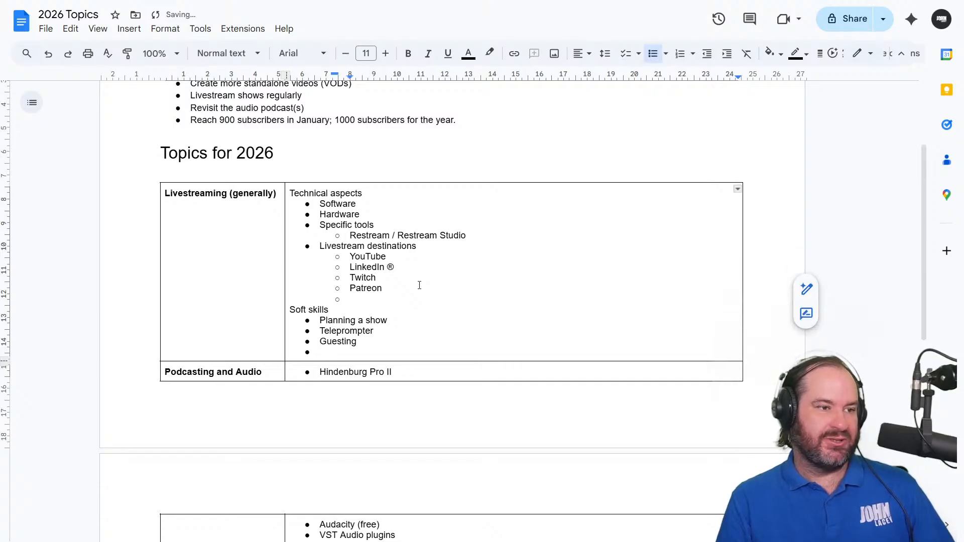
key(shift+Tab)
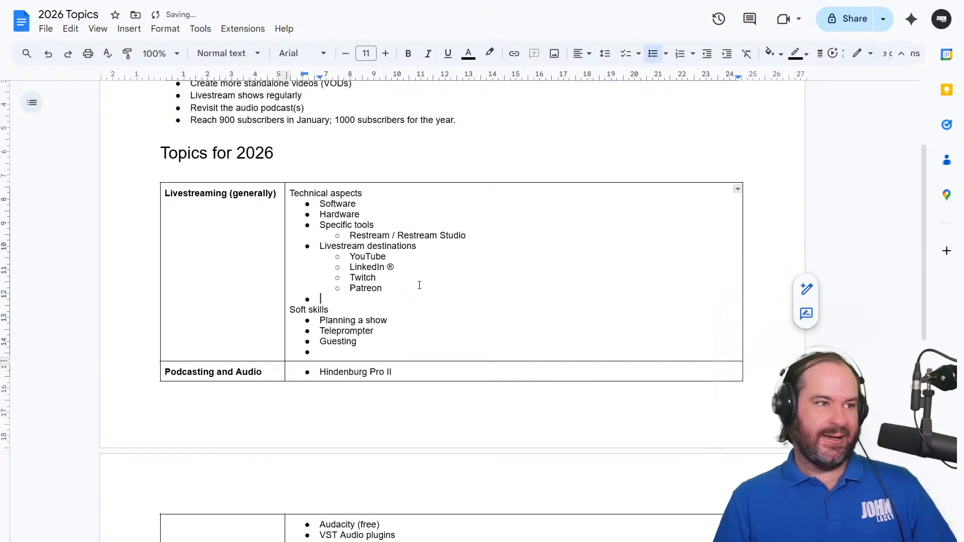
Fill the empty bullet above "Soft skills" with "Creating livestreaming assets: Video, animated GIFs, static images, etc. Overlays" and start another bullet below it
text(Creating livestreaming)
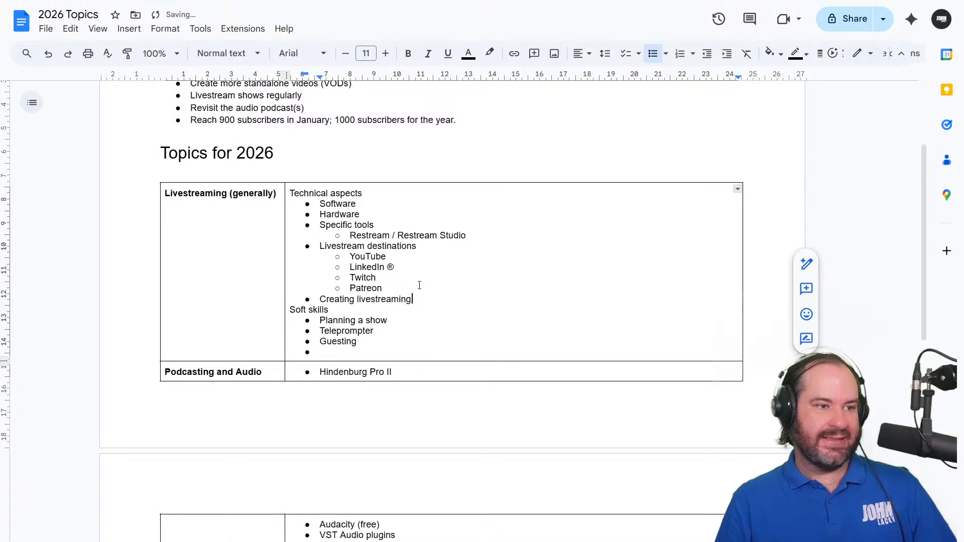
text( assets: Vi)
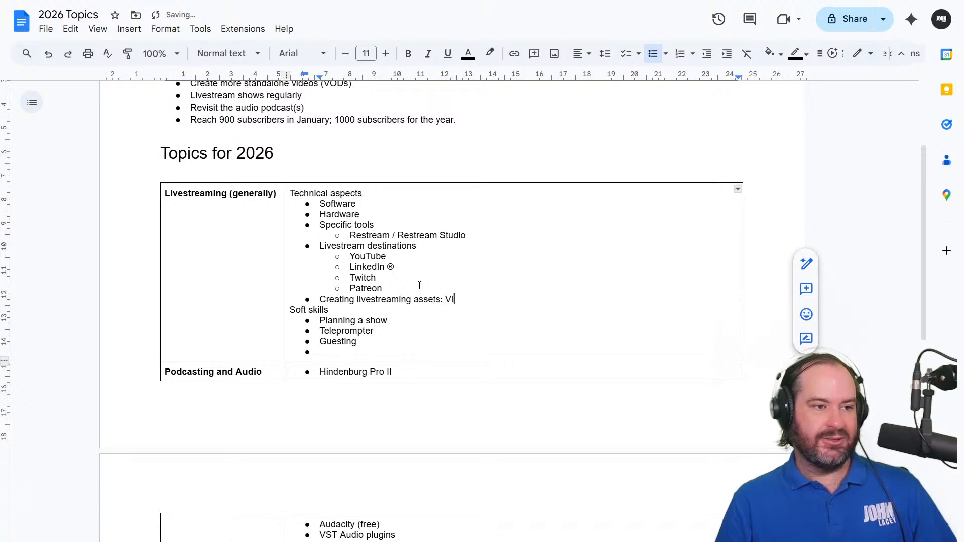
text(deo, animated GIFs,)
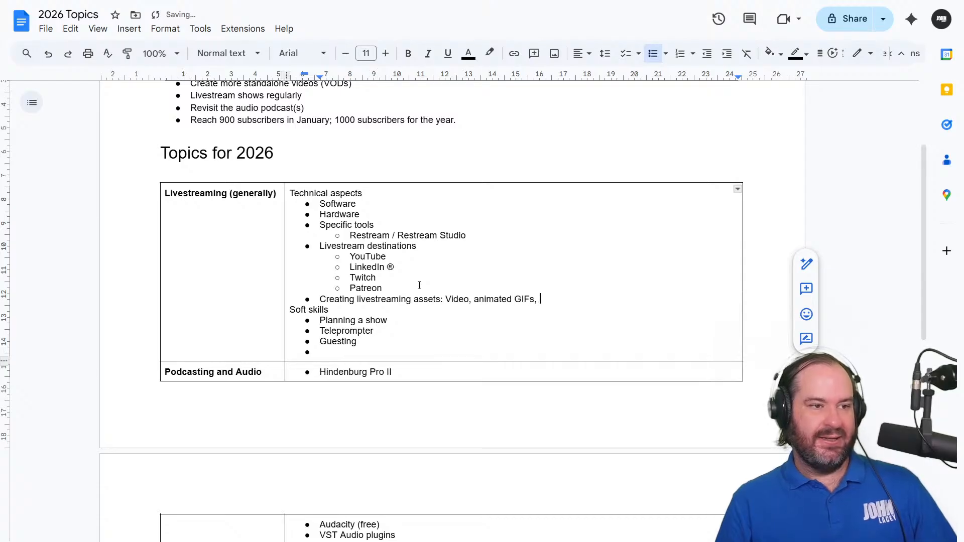
text( static)
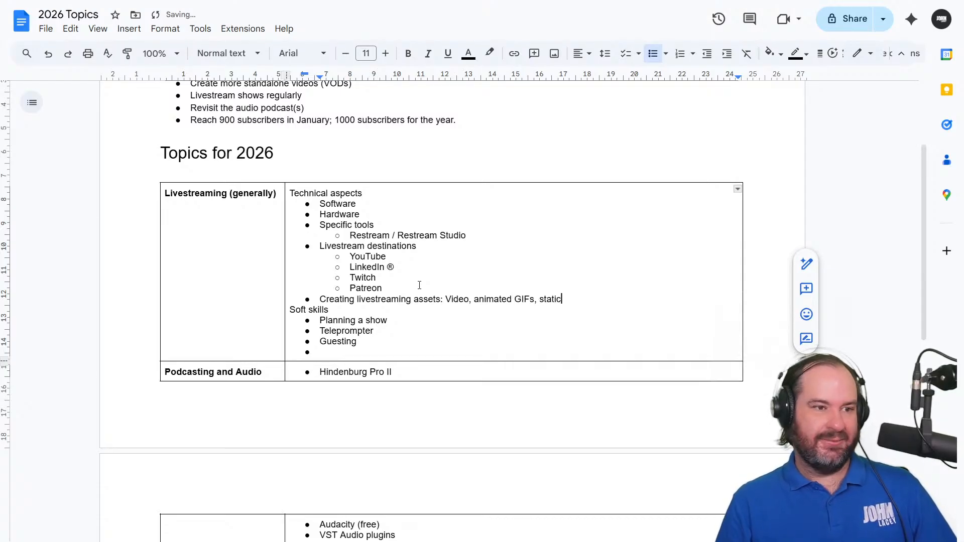
text( images, e)
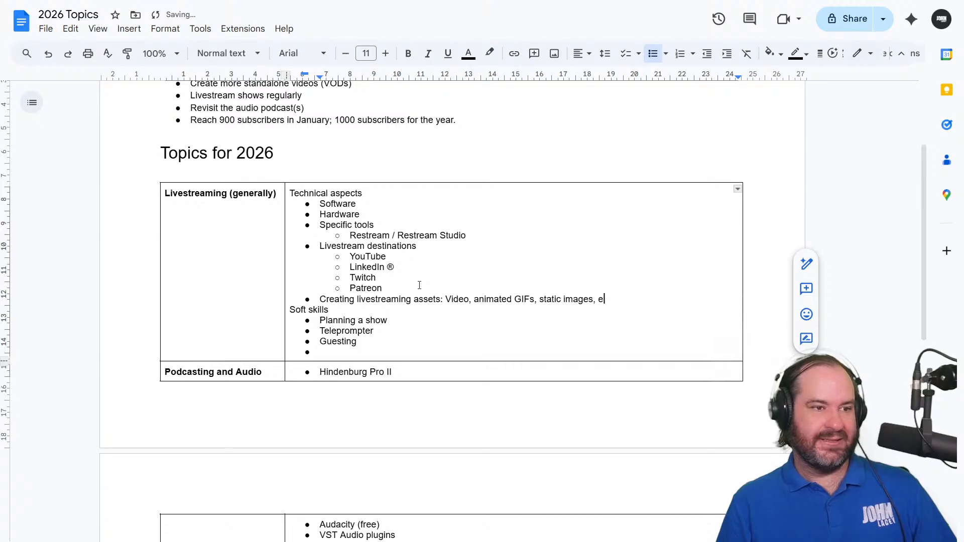
text(tc. Overlays)
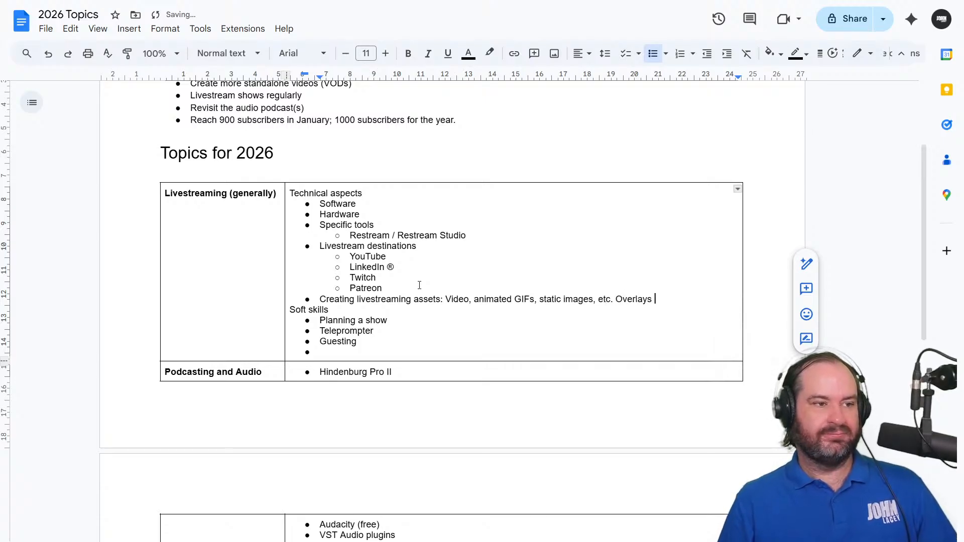
key(Return)
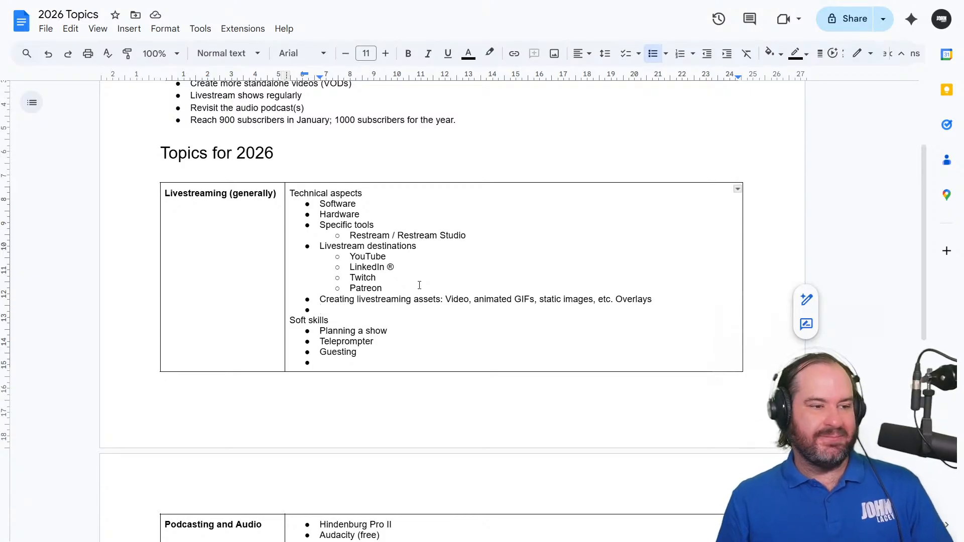
Extend the "Teleprompter" bullet under "Soft skills" to read "Teleprompter / Reading out loud"
click(398, 364)
double_click(396, 345)
text(/ Reading out)
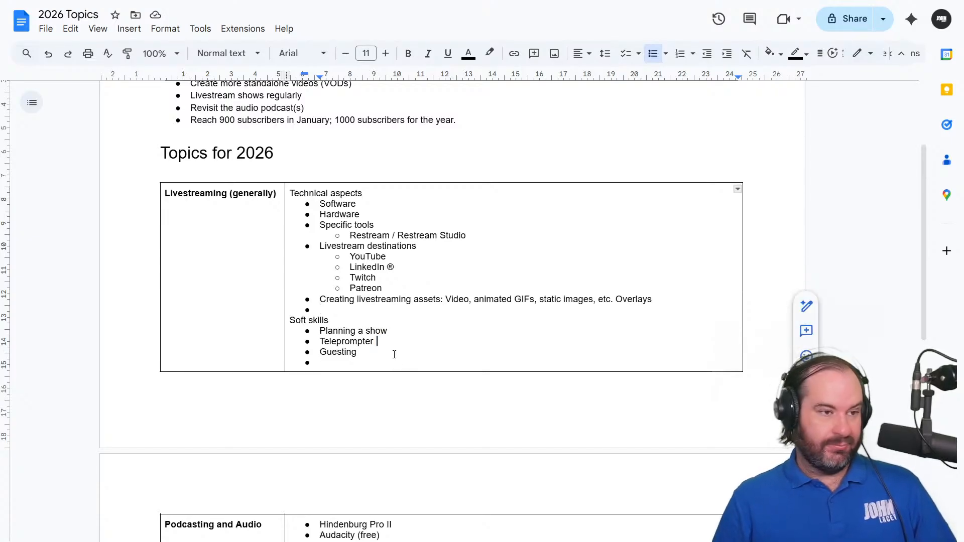
text( loud)
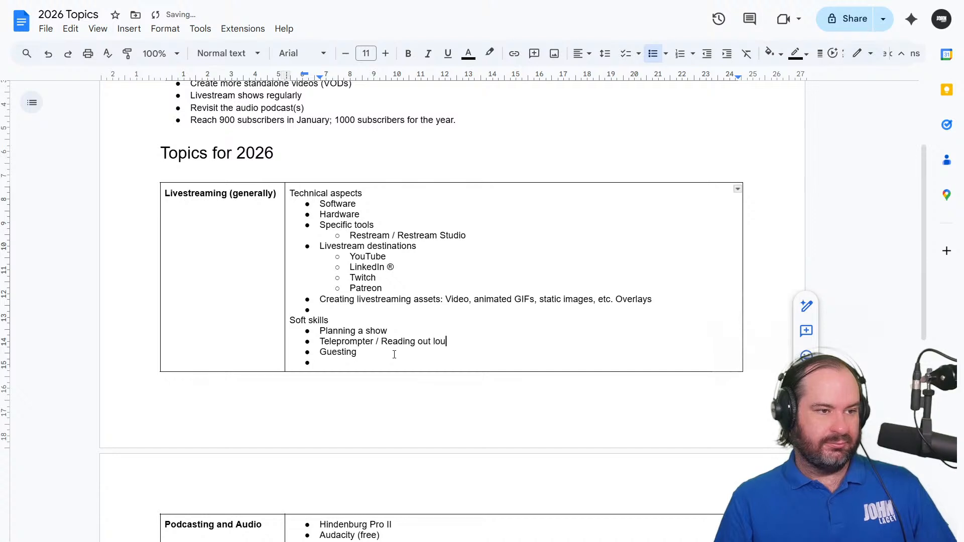
key(Down)
key(Down)
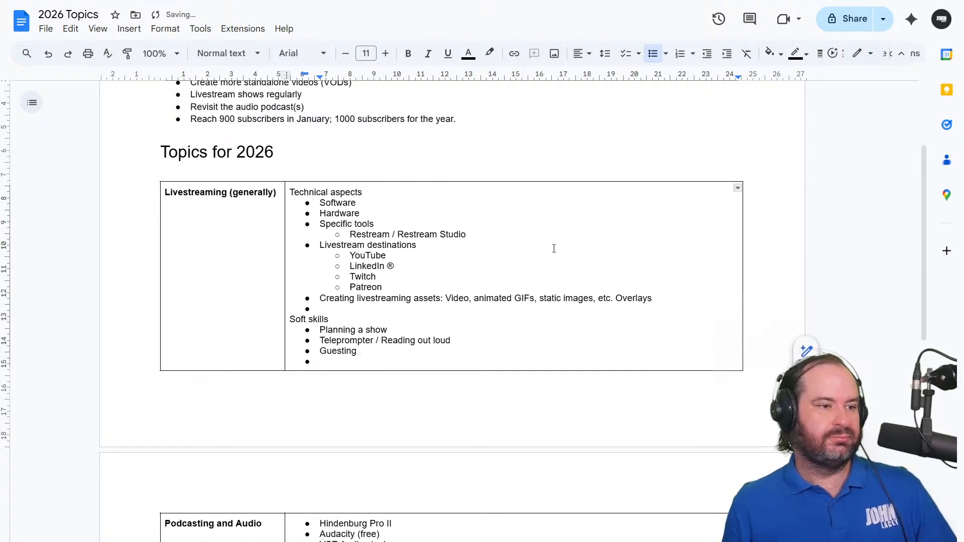
Fill the empty bullet in the "Podcasting and Audio" row with "Podcasting platforms: Captivate FM,"
scroll(553, 266, down, 7)
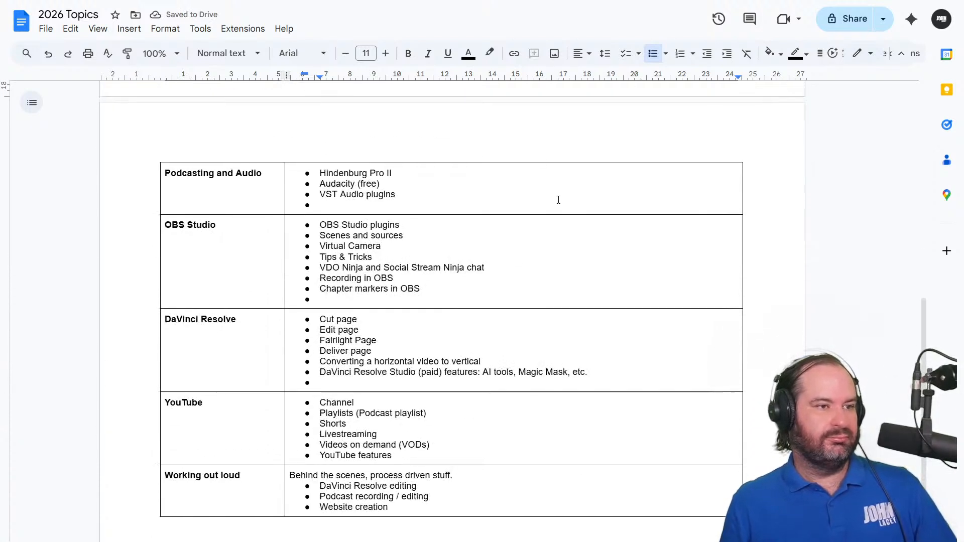
click(557, 199)
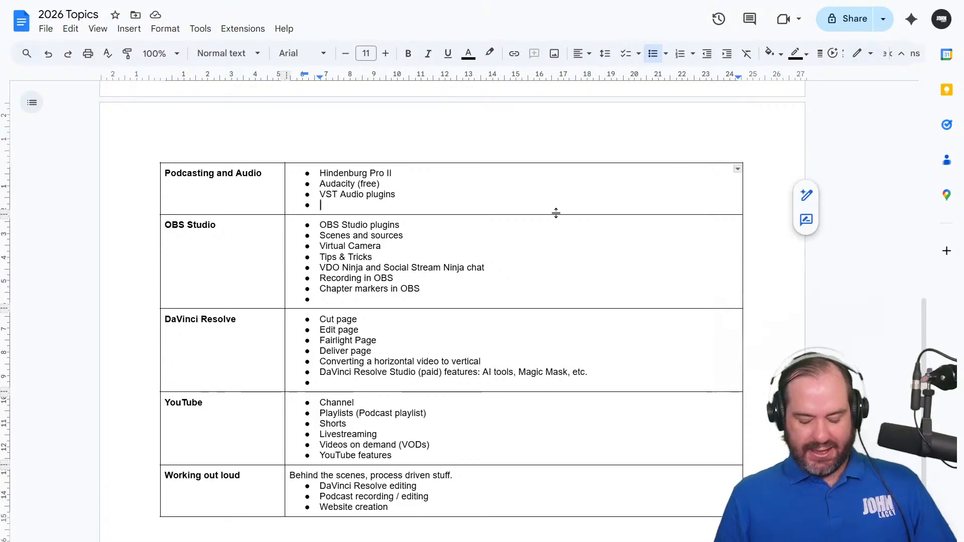
text(Podcast)
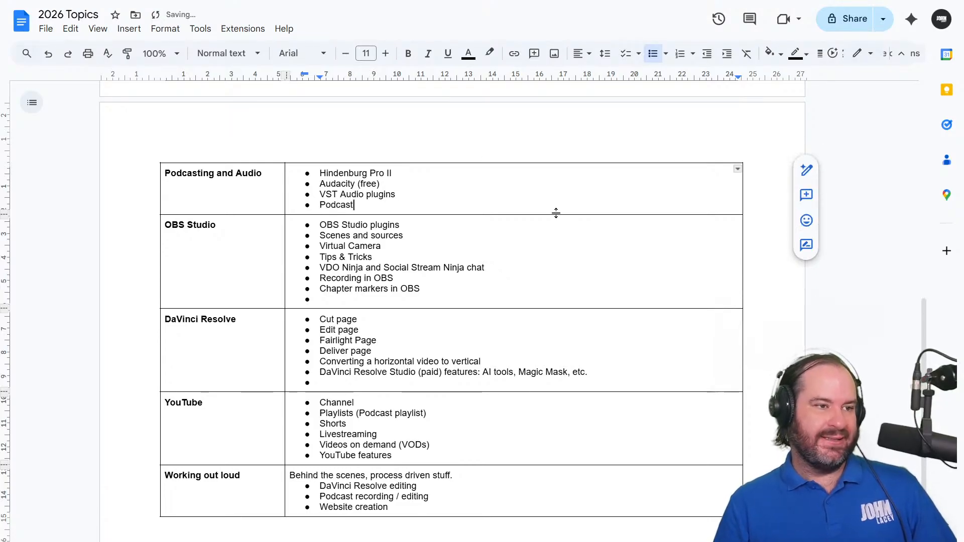
text(ing platforms: )
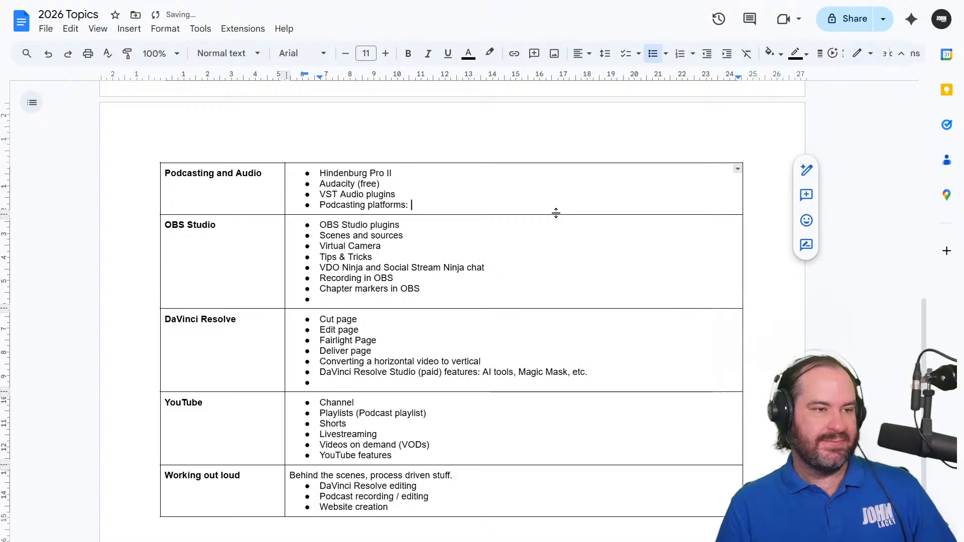
text(Captivate FM)
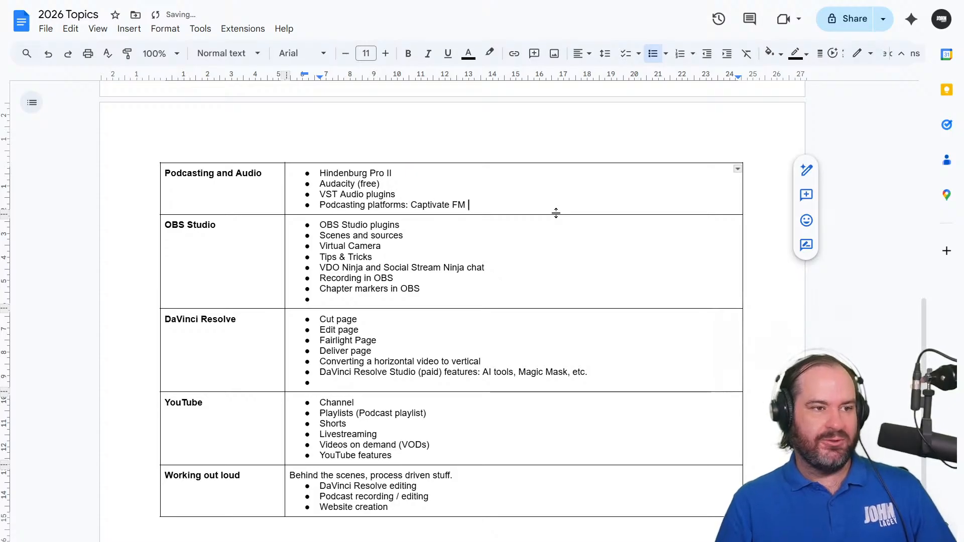
key(BackSpace)
text(,)
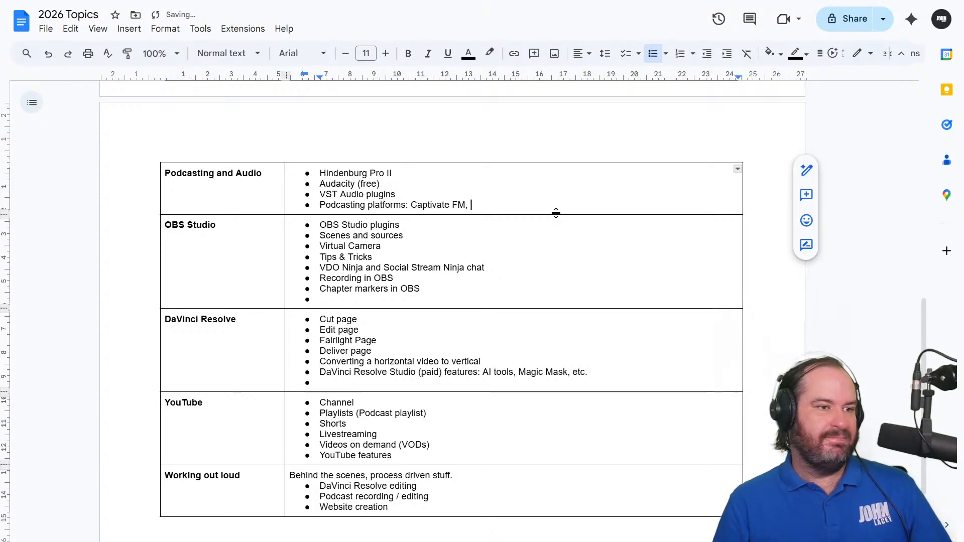
Rewrite the platform name as the linked "Captivate.fm" and add "Patreon" after it, separated by a comma
key(BackSpace)
key(BackSpace)
key(BackSpace)
key(BackSpace)
text(.fm ,)
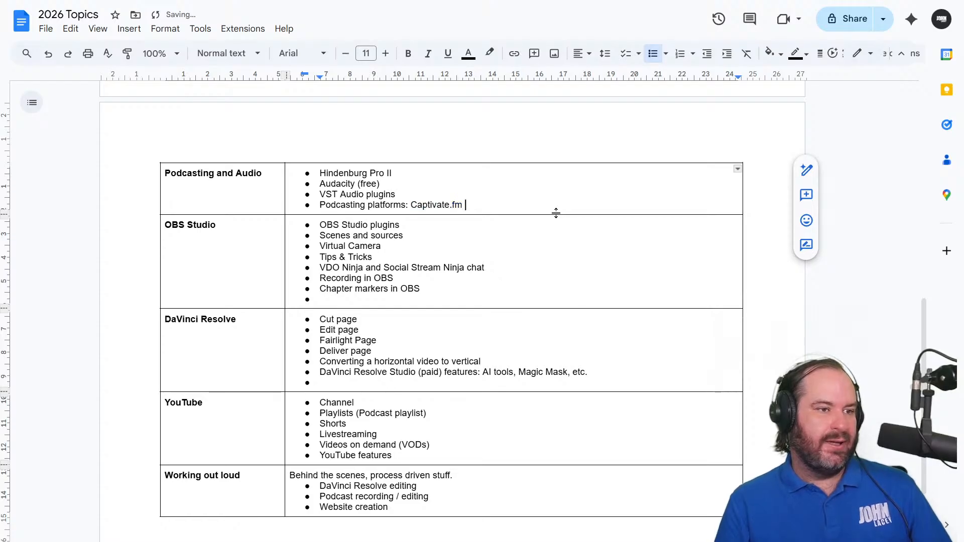
key(BackSpace)
key(BackSpace)
key(BackSpace)
text(, )
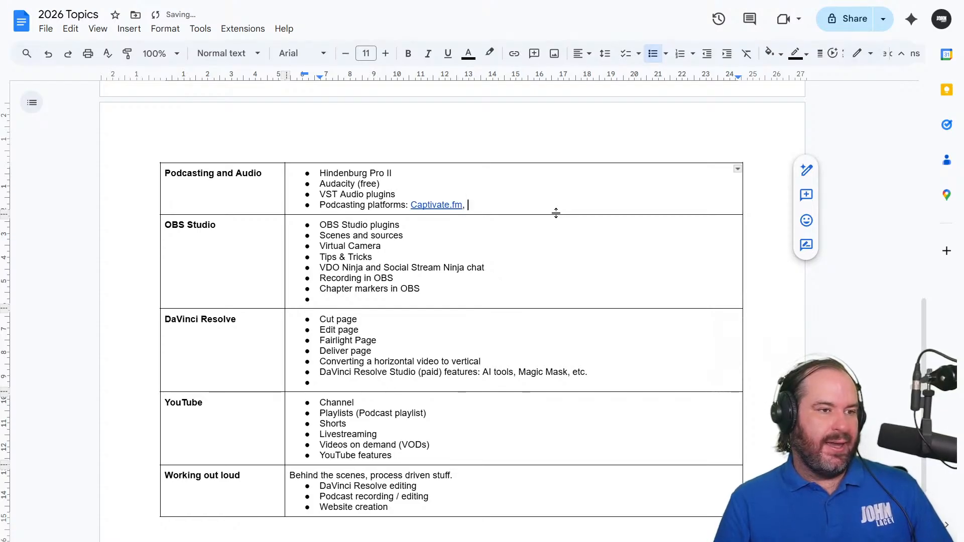
text(Patreon)
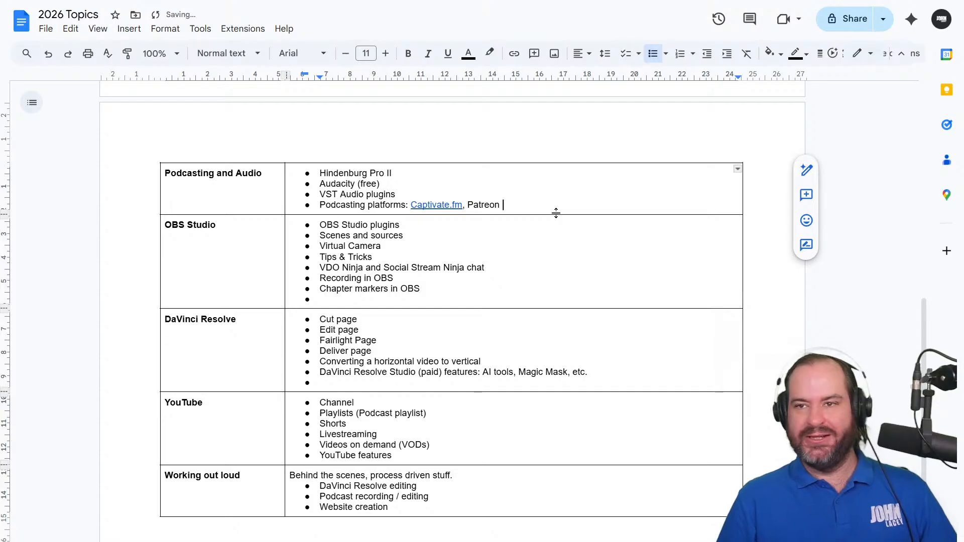
click(551, 236)
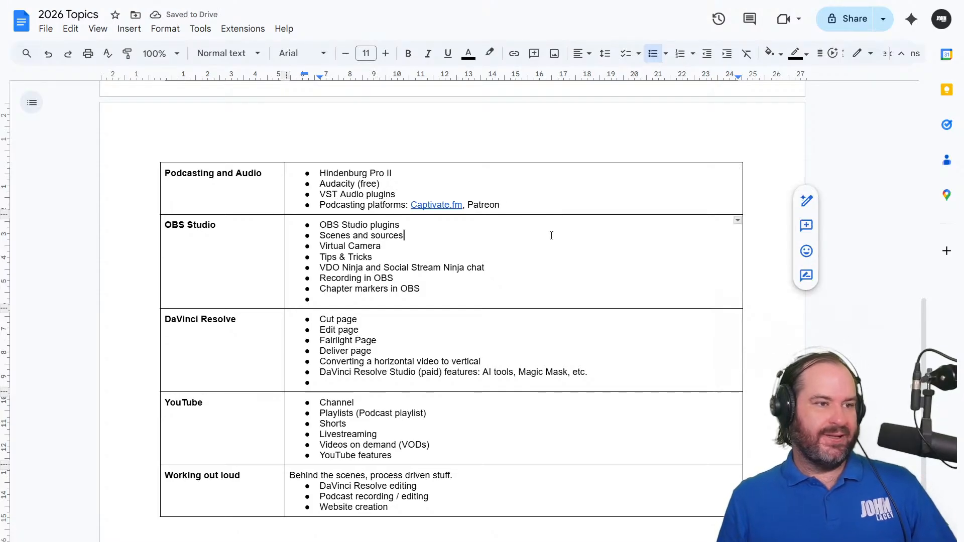
click(579, 289)
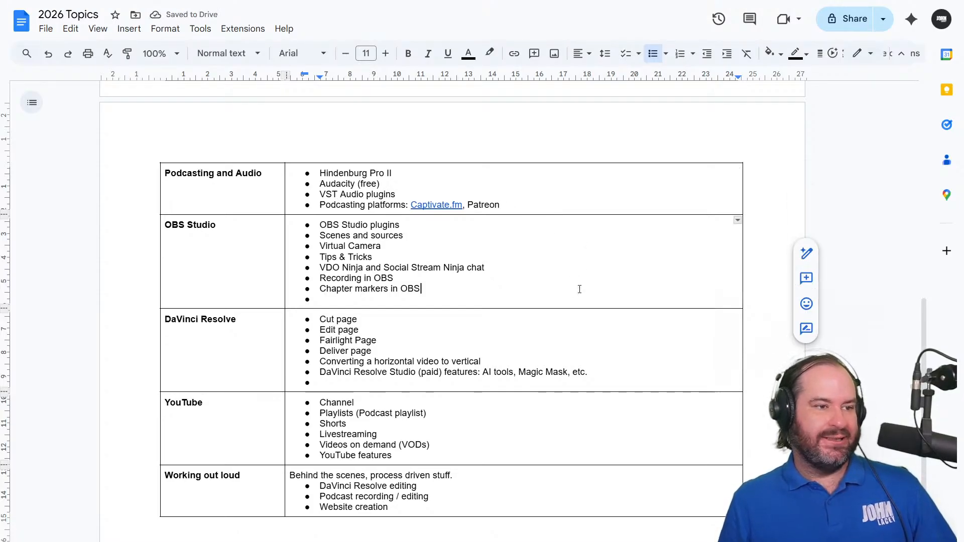
click(580, 302)
scroll(580, 299, up, 10)
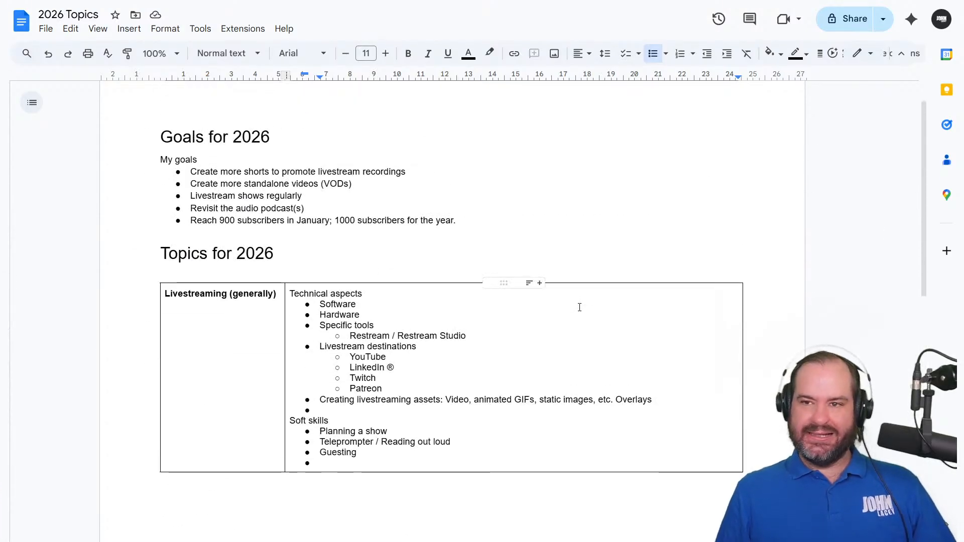
scroll(580, 307, down, 6)
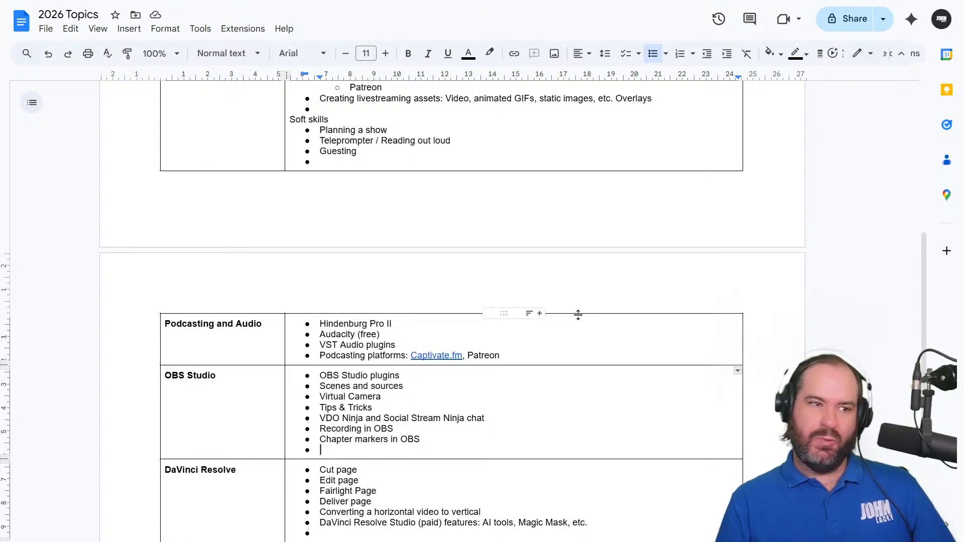
Extend the "Planning a show" bullet under "Soft skills" with ": Topics, running sheets, thumbnails,"
scroll(577, 322, up, 3)
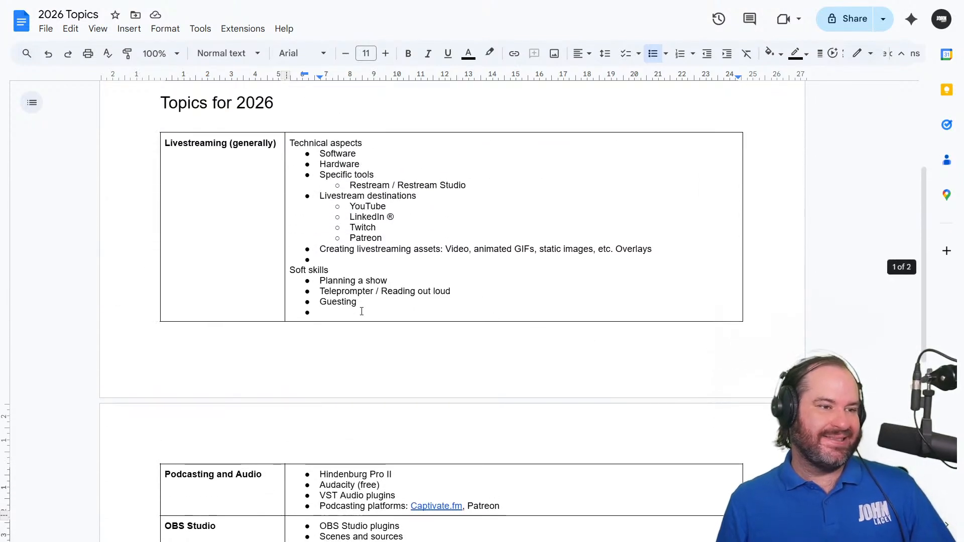
click(362, 316)
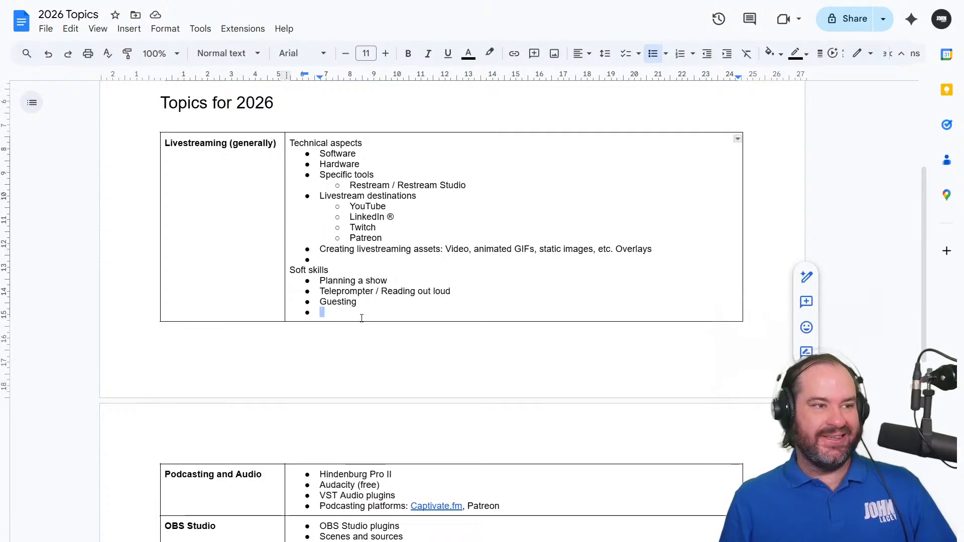
key(Up)
key(Up)
key(Up)
key(Right)
key(Right)
key(Right)
key(Right)
key(Right)
key(Right)
key(Right)
key(Right)
key(Right)
key(Right)
key(Right)
key(Right)
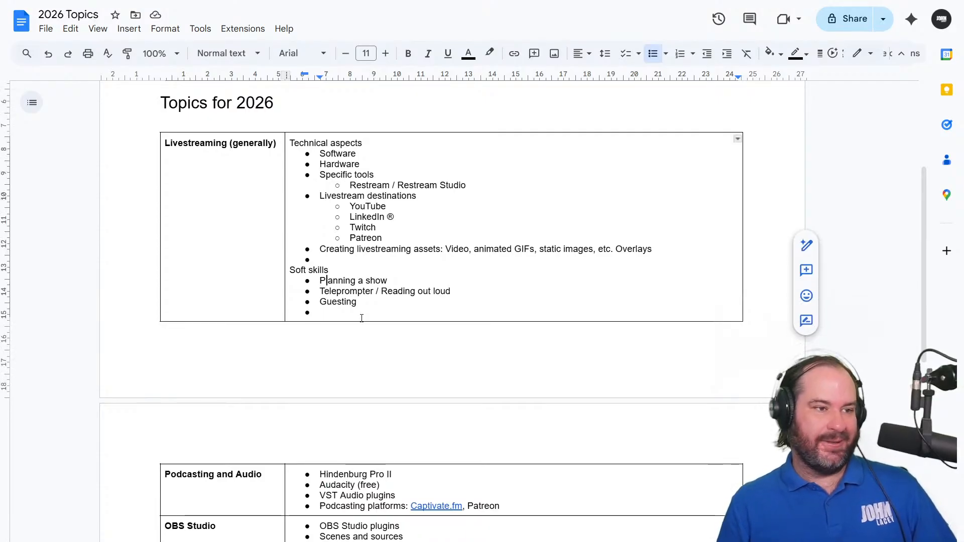
key(End)
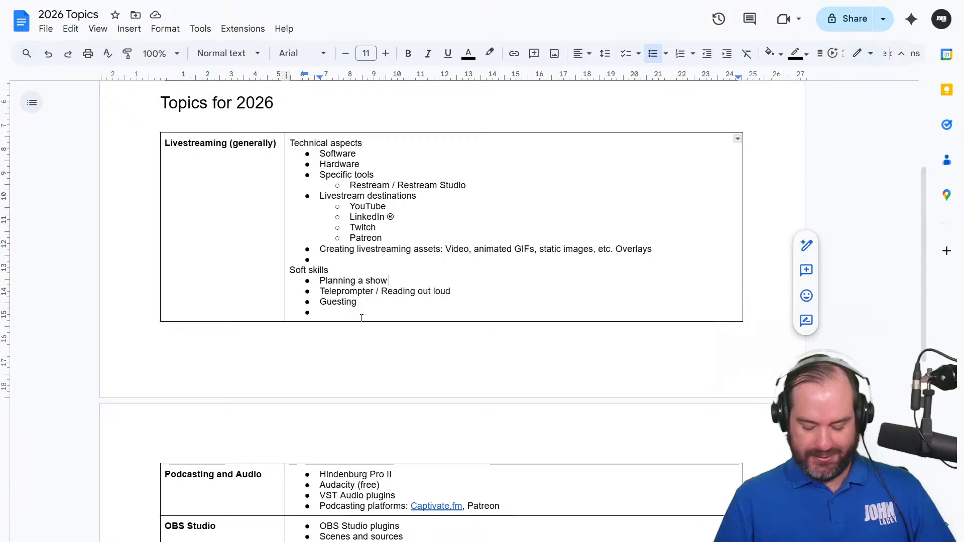
text(: Topics, )
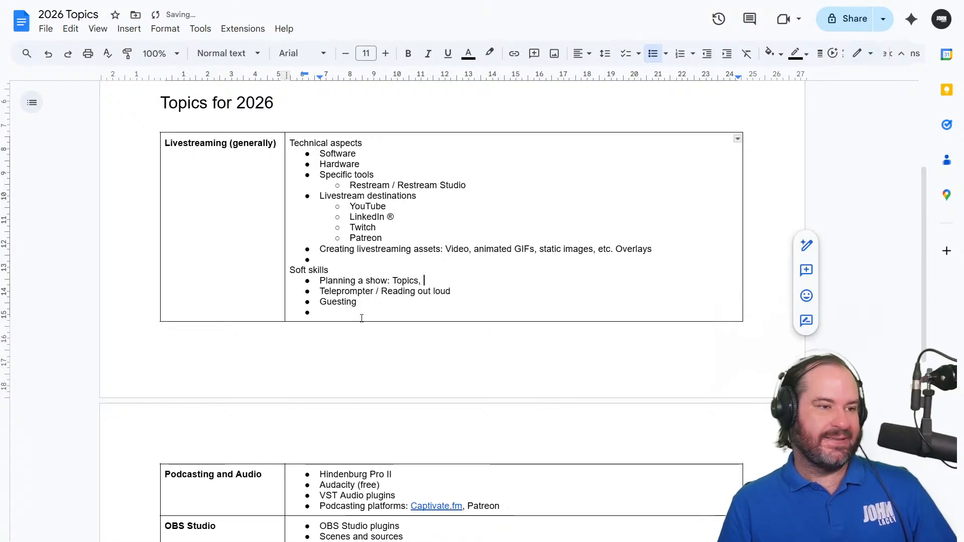
text(running sheet)
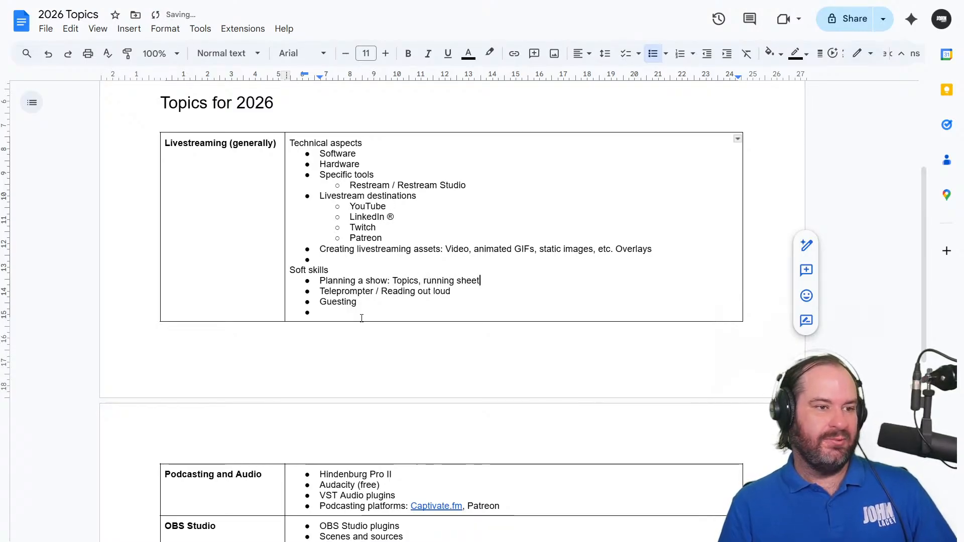
text(s, thumbna)
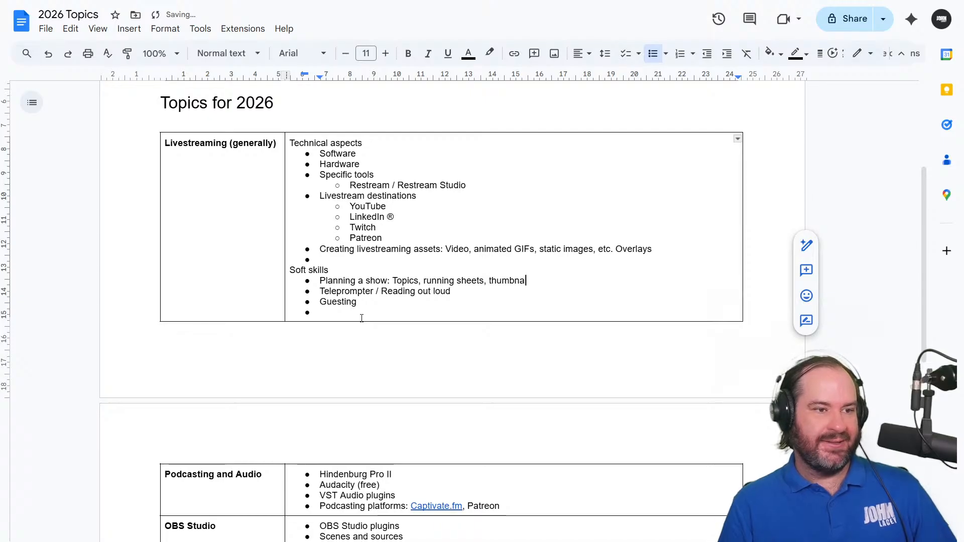
text(ils, )
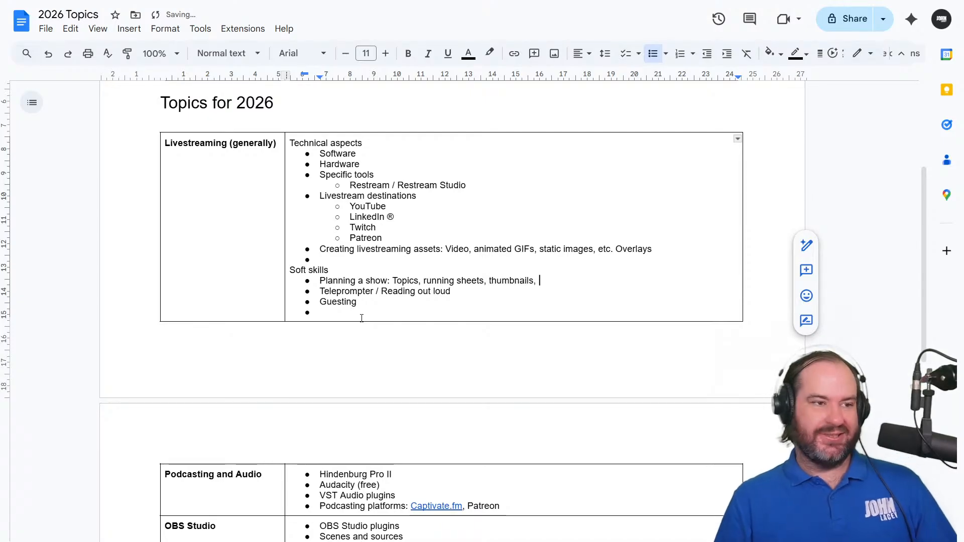
text(scheudling)
Finish the "Planning a show" list with "scheduling, etc.", correcting the spelling of "scheduling"
key(BackSpace)
key(BackSpace)
key(BackSpace)
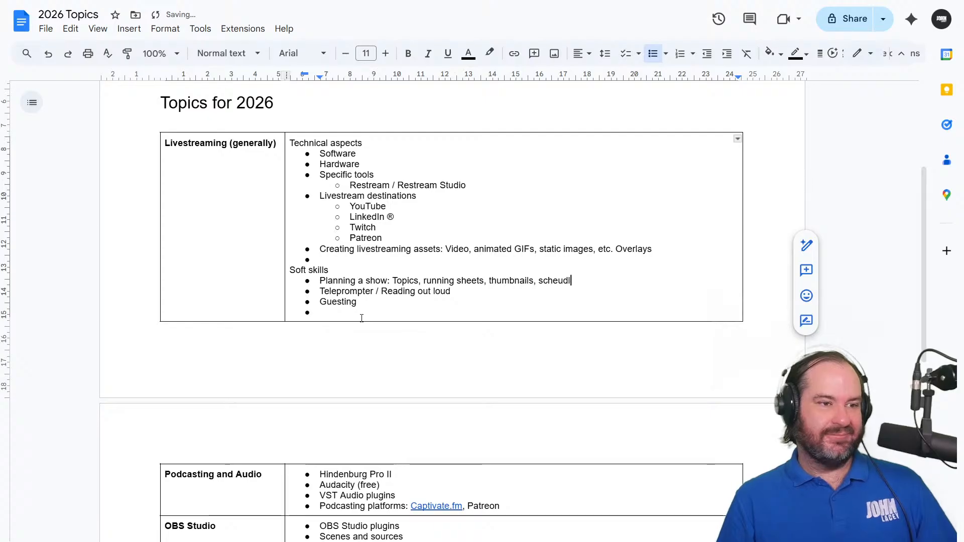
key(BackSpace)
key(BackSpace)
key(BackSpace)
key(BackSpace)
text(ue)
key(BackSpace)
key(BackSpace)
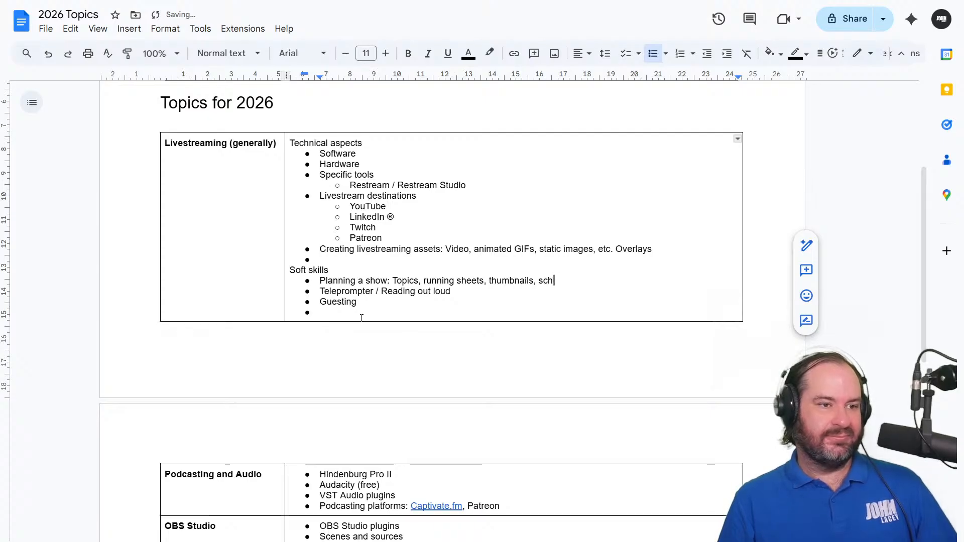
text(eduling, etc.)
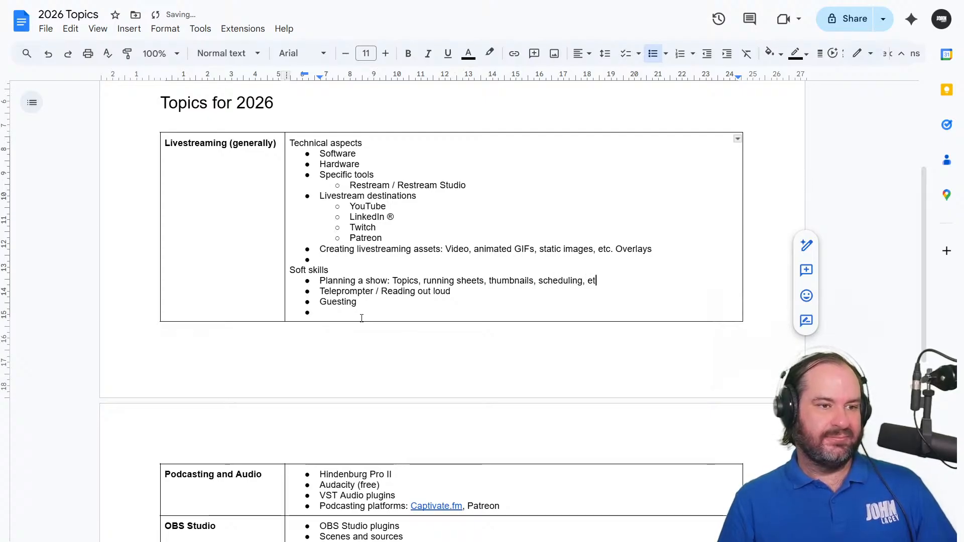
key(Down)
key(Down)
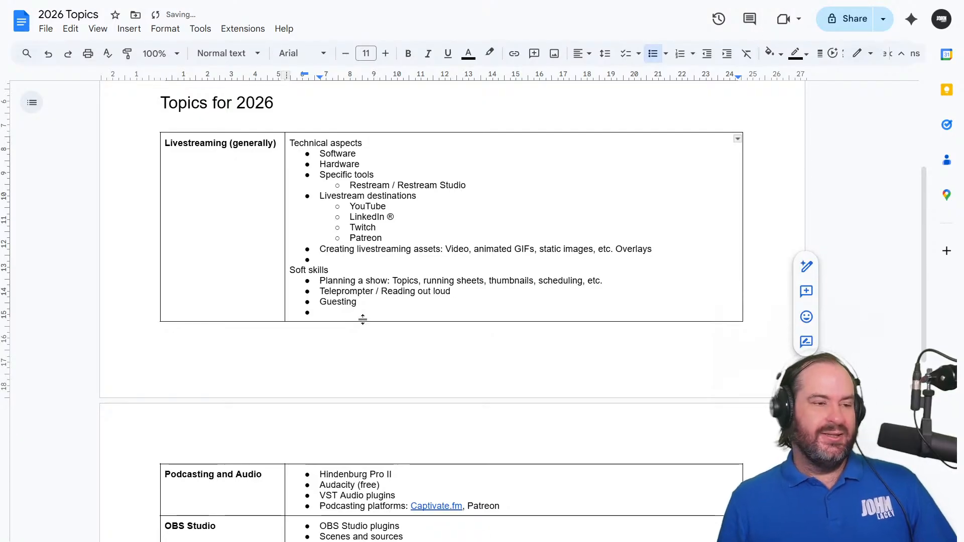
Review the planning document from the "Goals for 2026" list through to the last row of the "Topics for 2026" table
scroll(360, 321, up, 4)
scroll(404, 273, down, 4)
scroll(404, 275, down, 8)
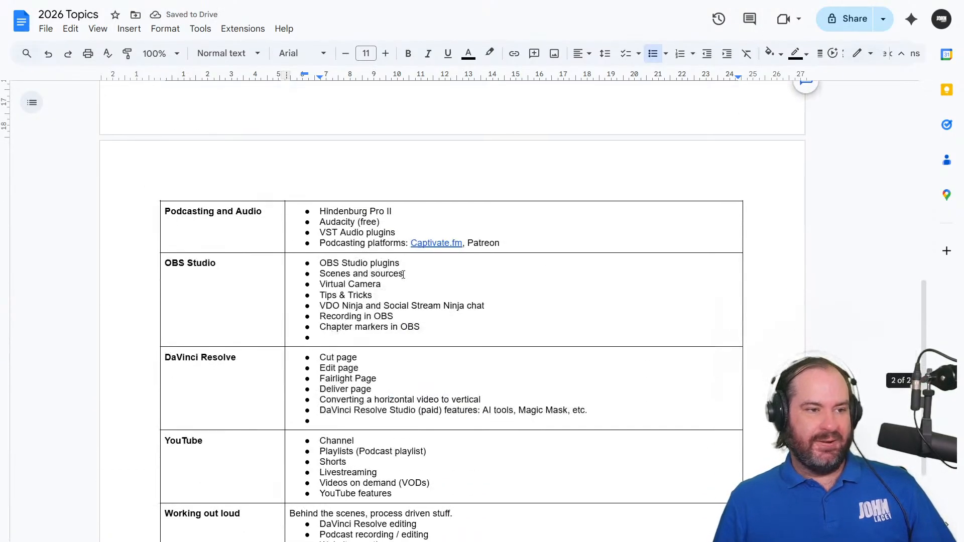
scroll(411, 279, up, 9)
scroll(415, 282, up, 3)
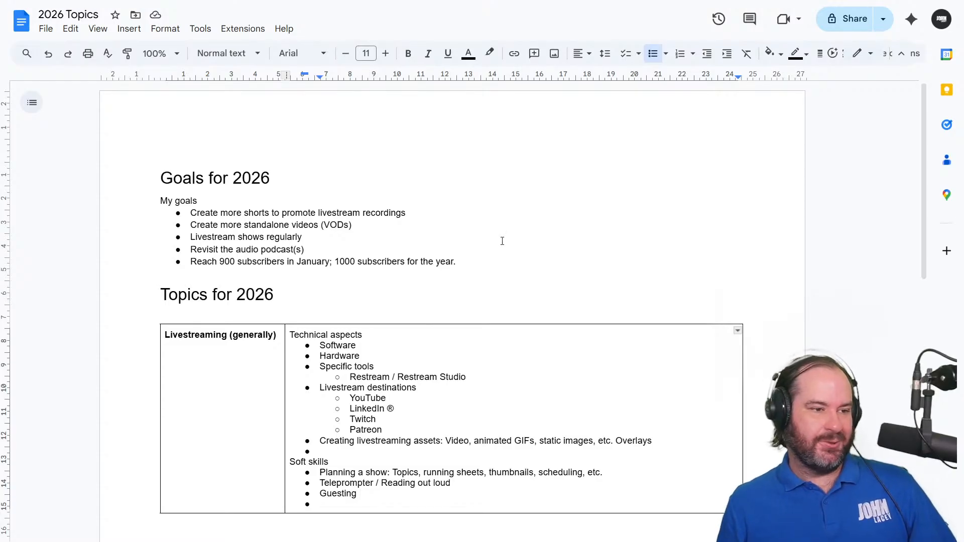
scroll(502, 241, down, 11)
scroll(395, 365, up, 11)
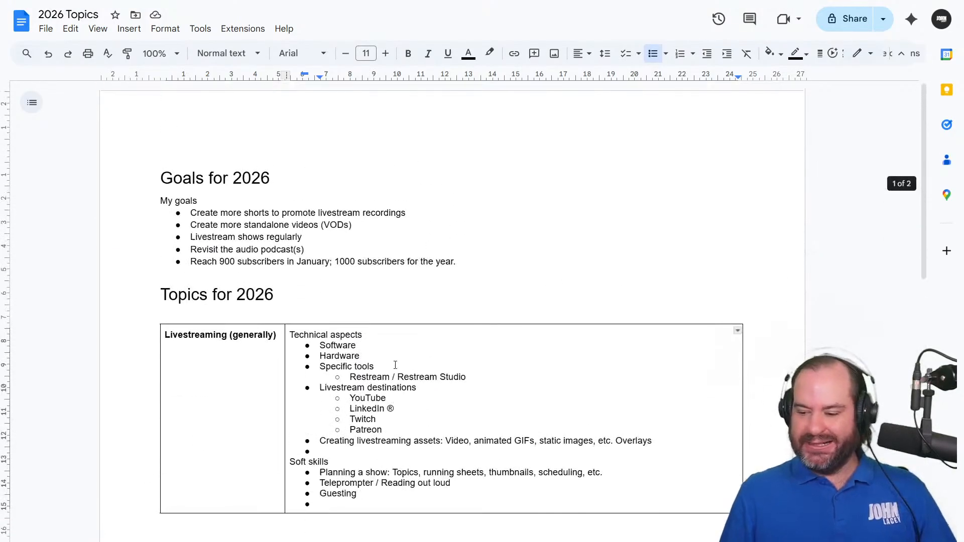
click(419, 242)
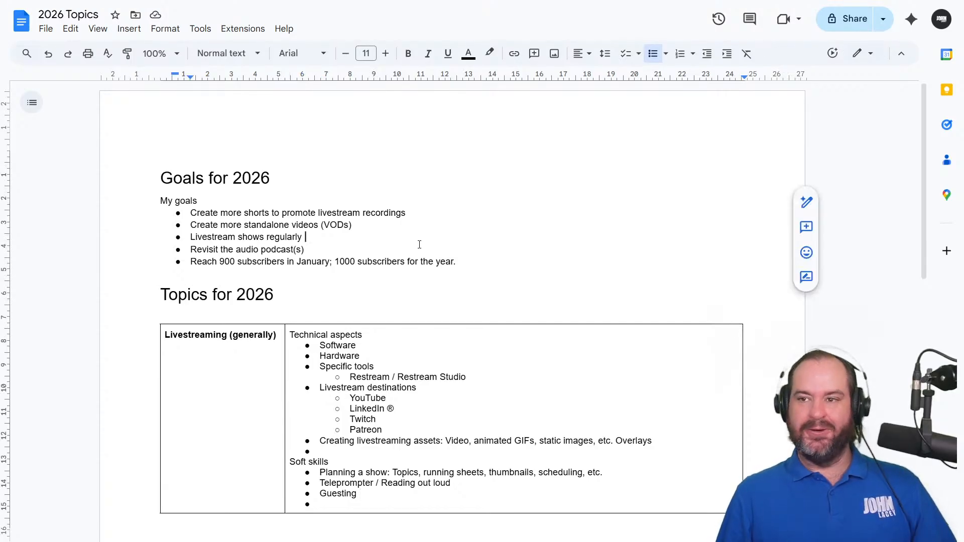
key(Up)
key(Up)
key(Up)
key(Up)
key(Up)
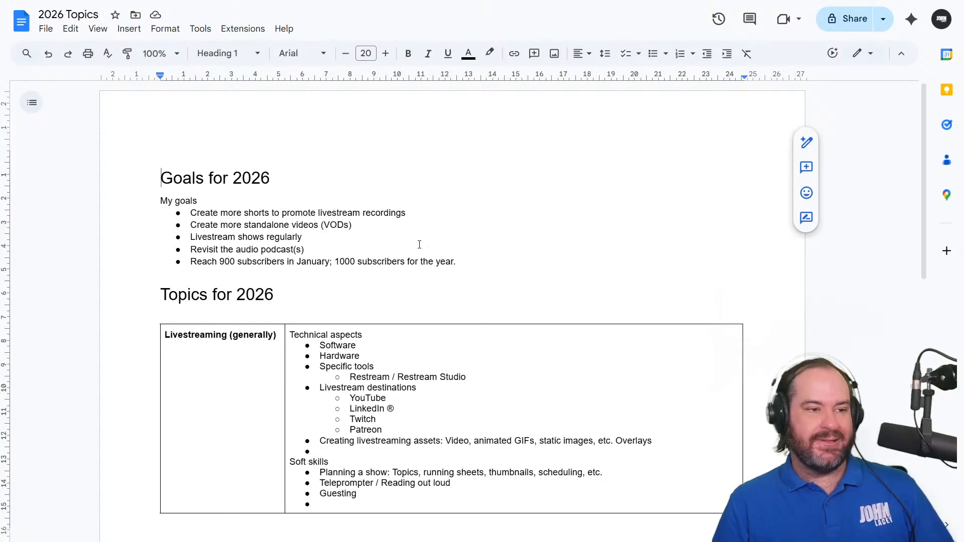
click(458, 390)
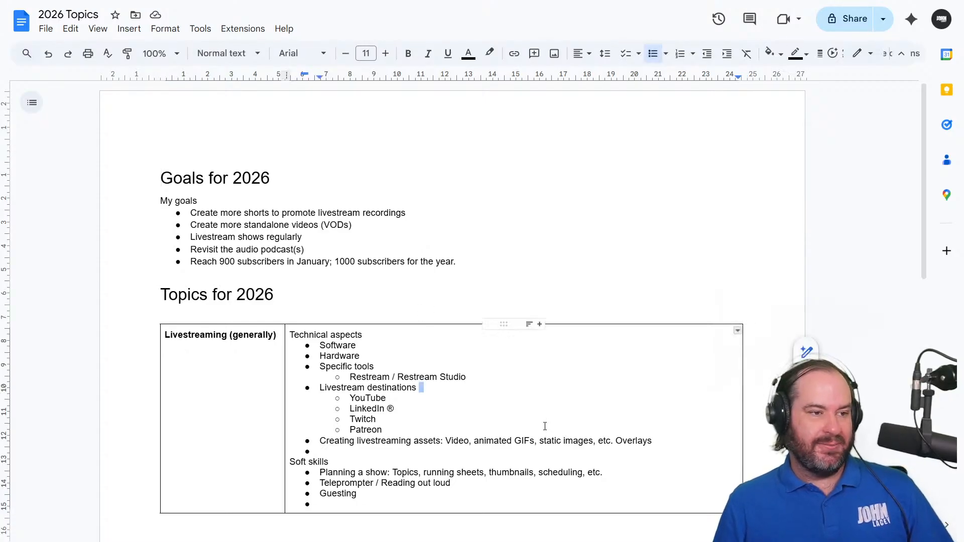
scroll(544, 427, down, 11)
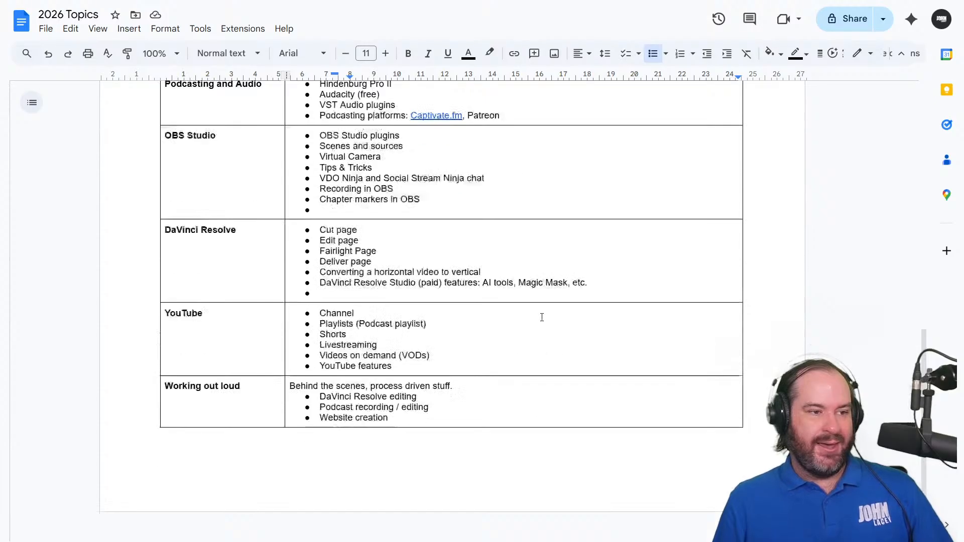
scroll(542, 317, up, 12)
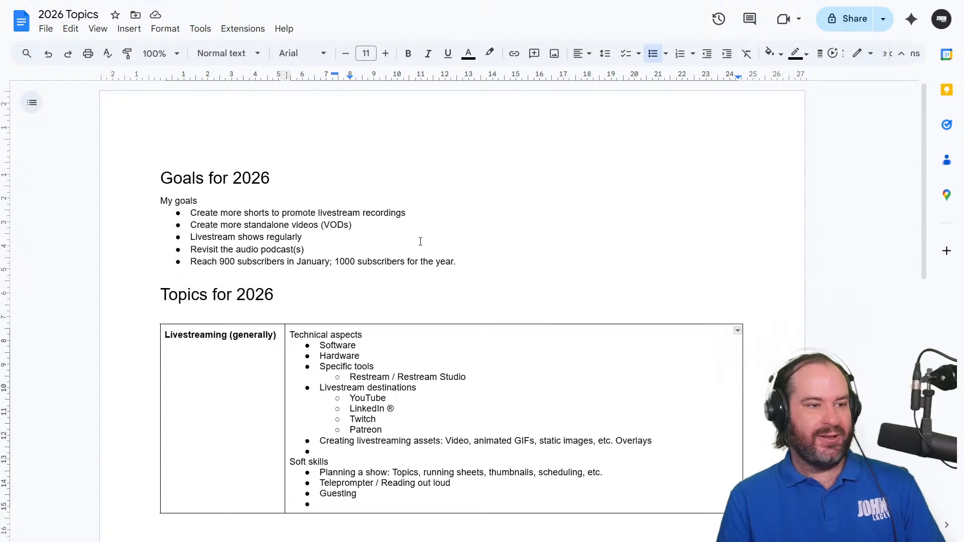
scroll(421, 241, down, 8)
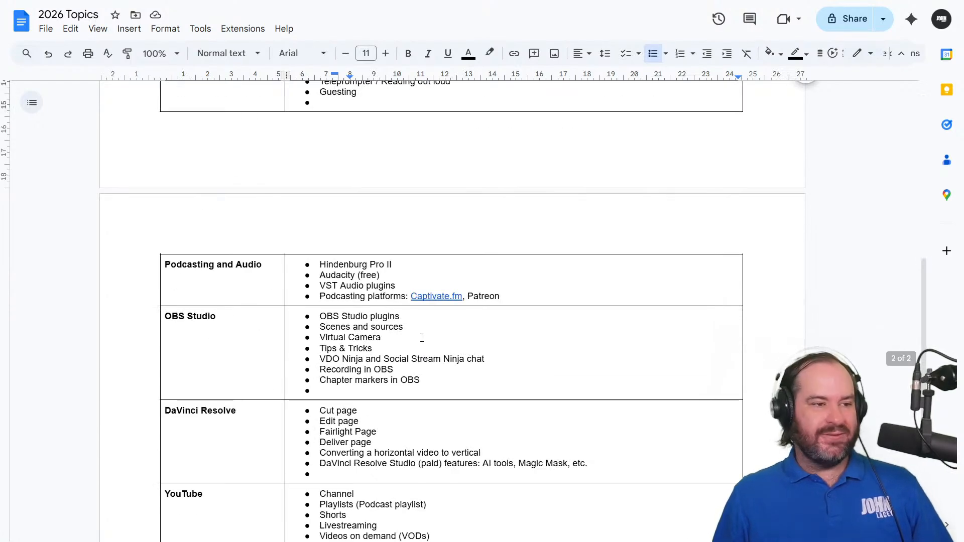
scroll(422, 337, up, 8)
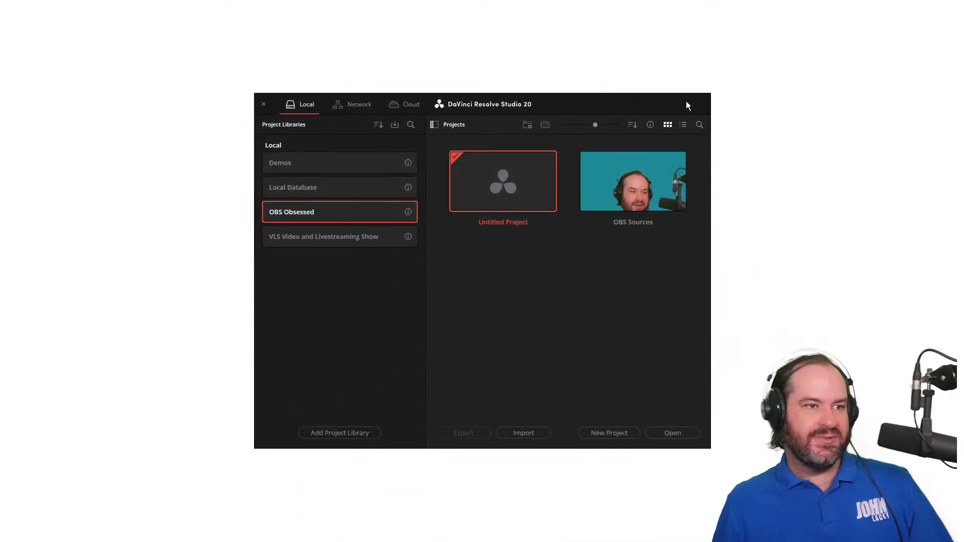
Open the "OBS Sources" project in DaVinci Resolve
click(654, 160)
double_click(653, 163)
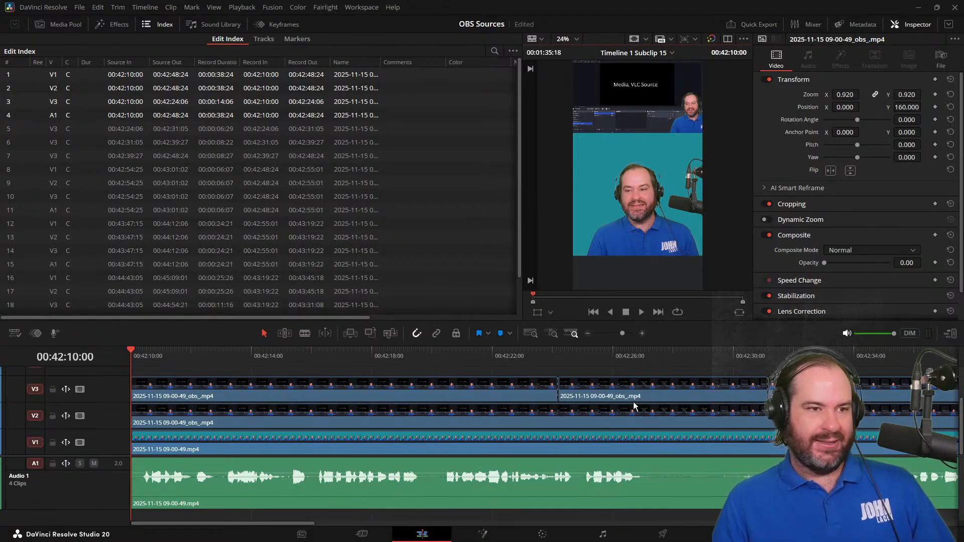
key(Right)
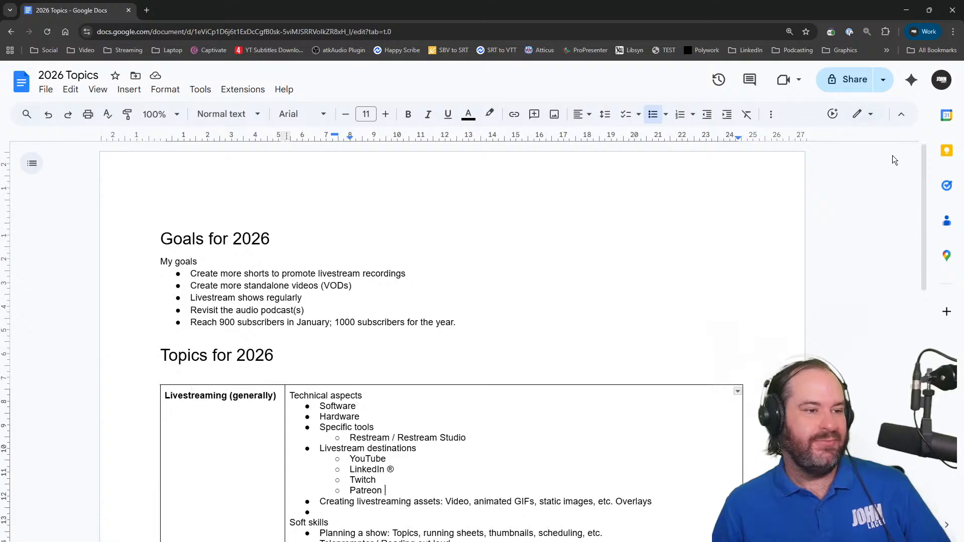
In the 2026 Topics document, fill the empty bullet under "Technical aspects" with "Affinity by Canva / Affinity Apps"
scroll(542, 289, down, 3)
scroll(545, 296, down, 2)
click(552, 308)
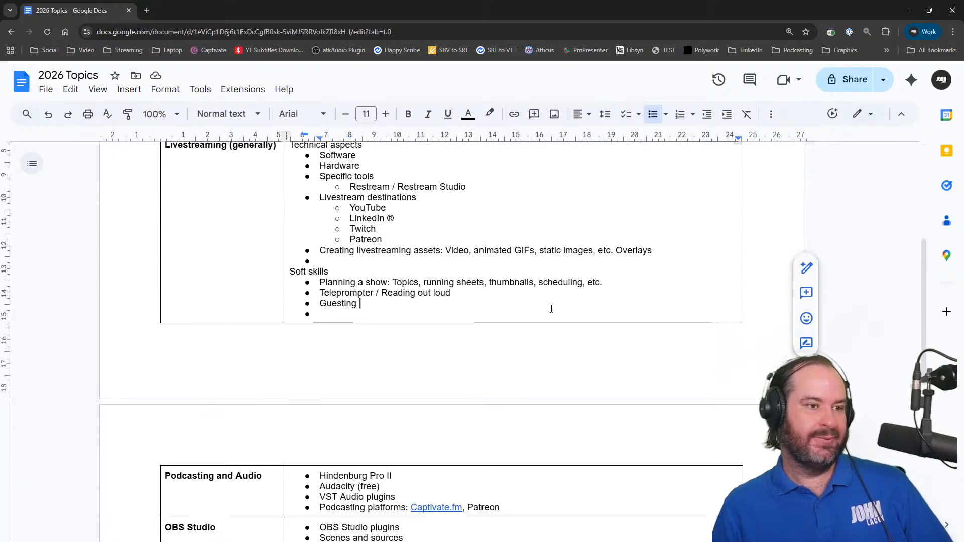
click(552, 313)
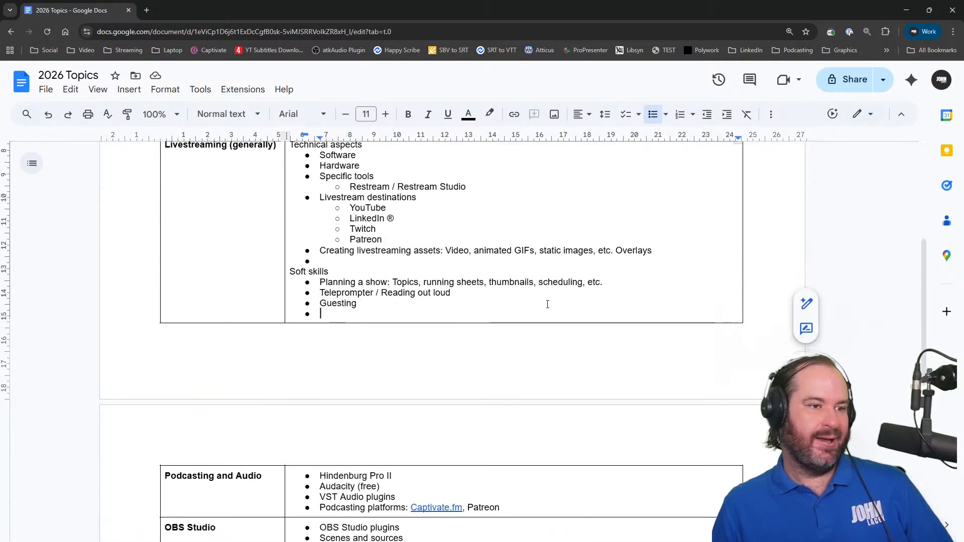
click(523, 260)
scroll(523, 259, up, 1)
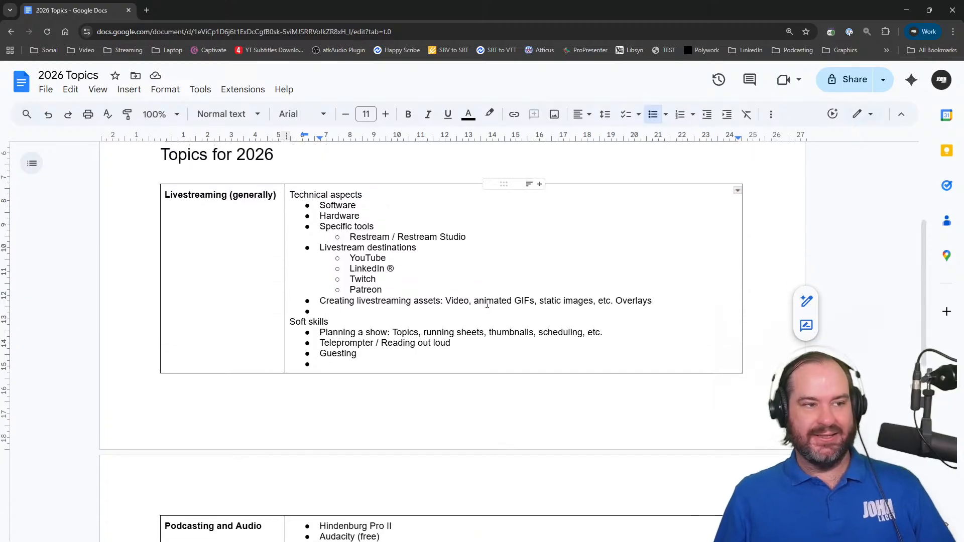
text(Aff)
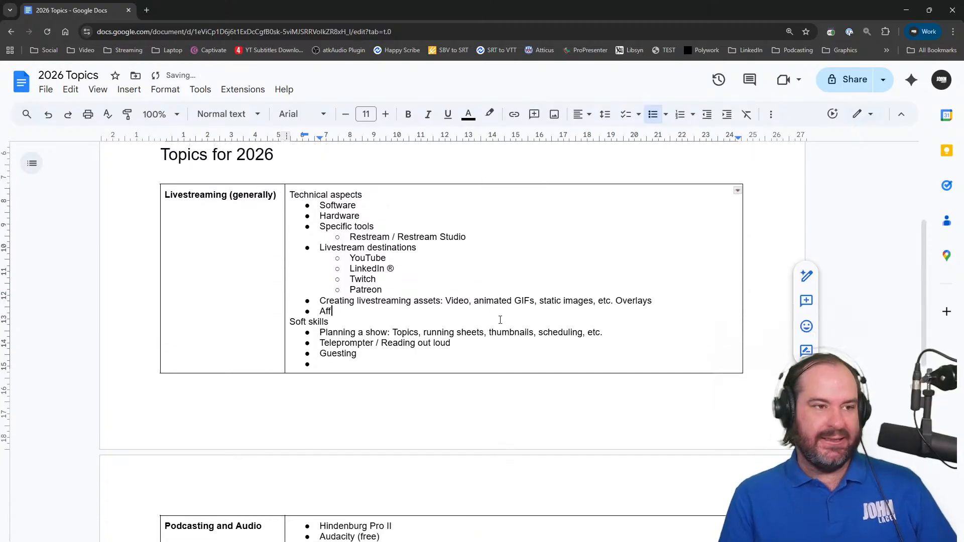
text(inity by Canva )
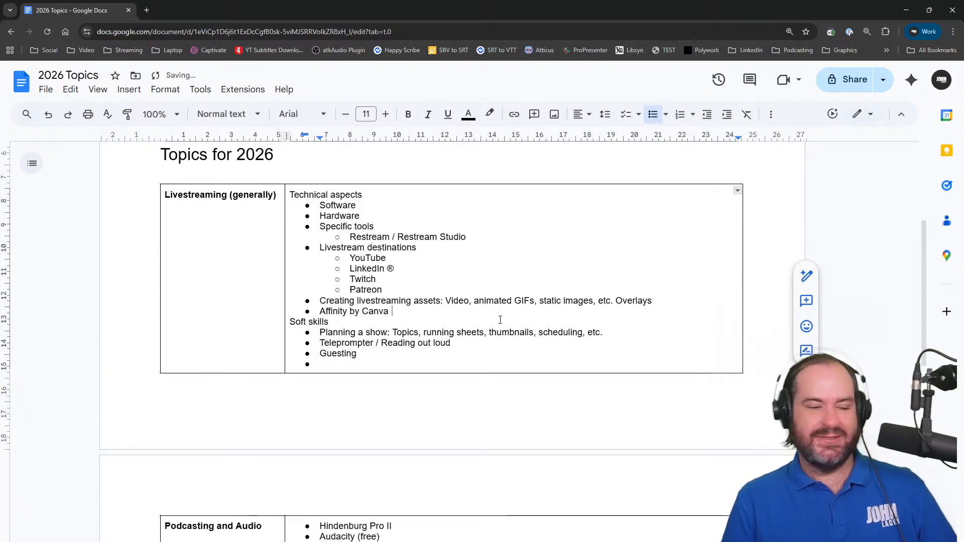
text(/ Affinity Apps)
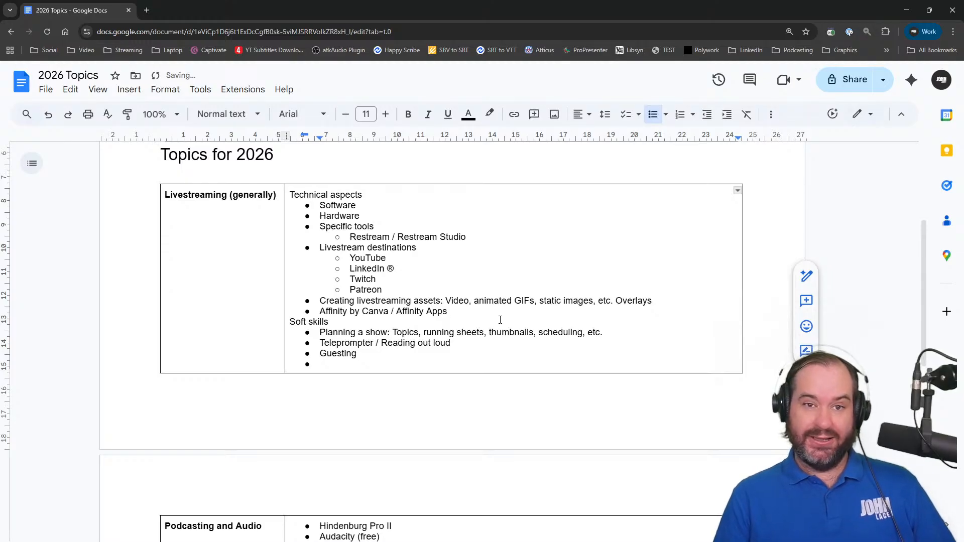
scroll(529, 300, up, 4)
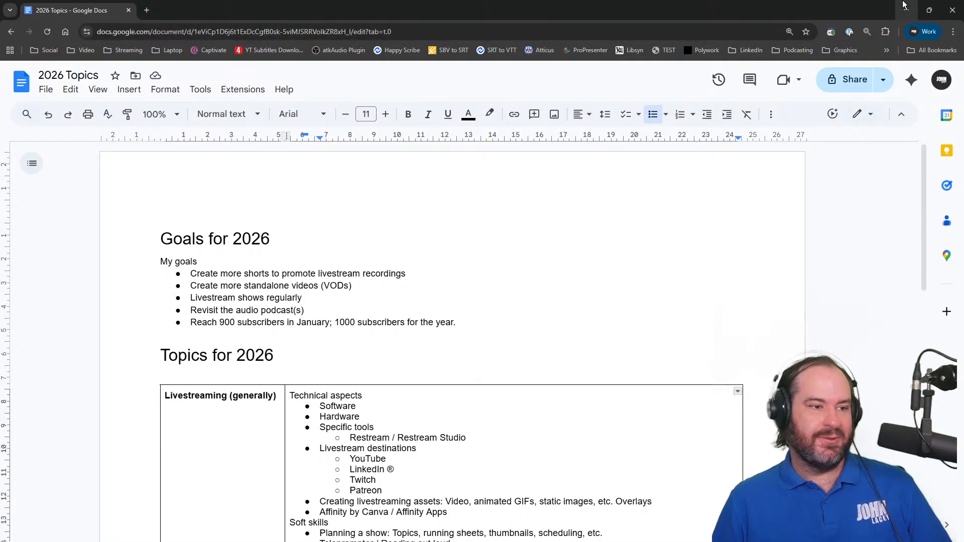
Switch back to DaVinci Resolve, play the timeline's opening section, and compare the framing before and after the first cut on V3
click(904, 6)
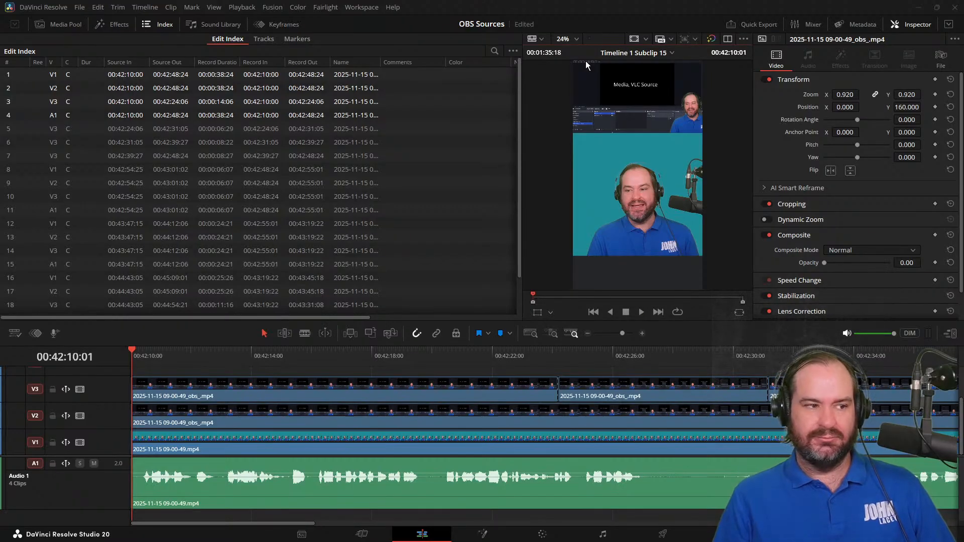
key(space)
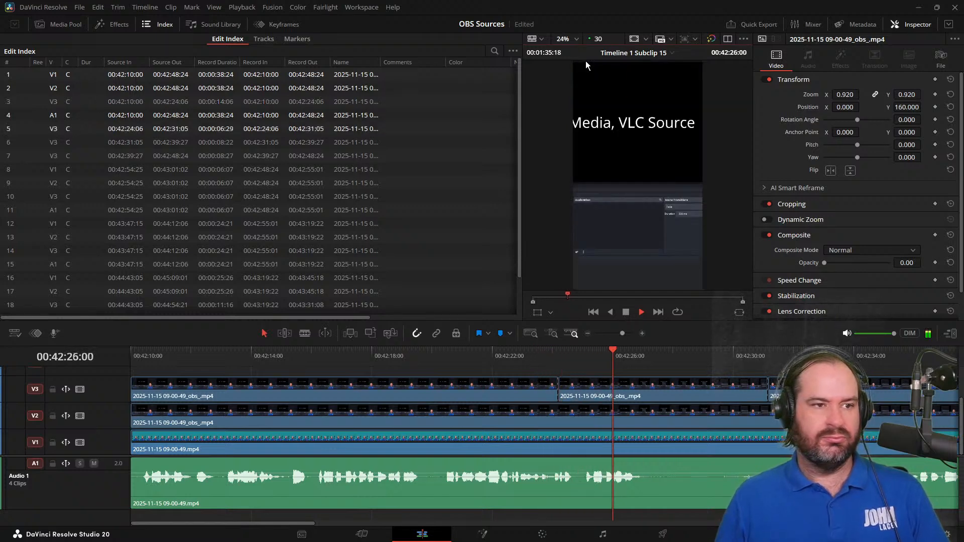
click(626, 312)
drag(677, 356, 559, 354)
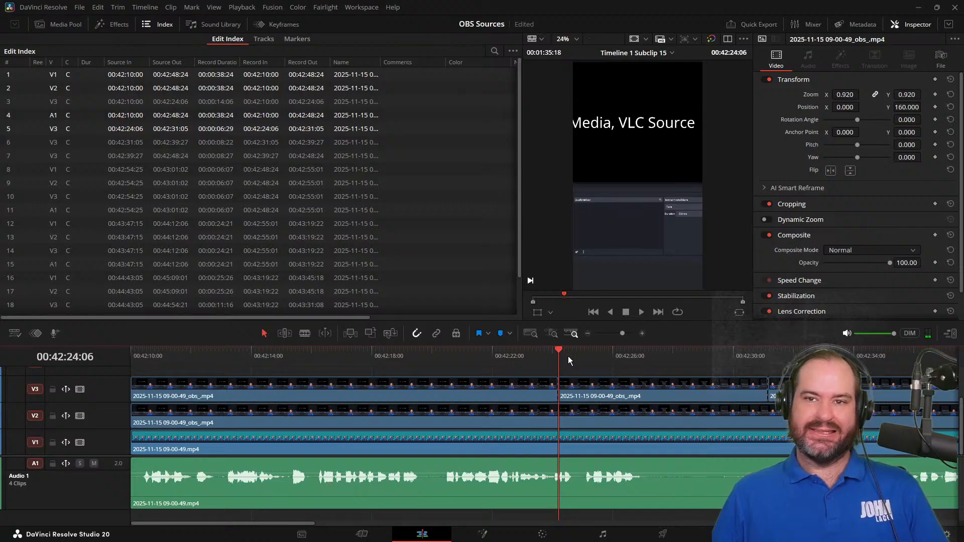
click(439, 363)
drag(438, 364, 192, 362)
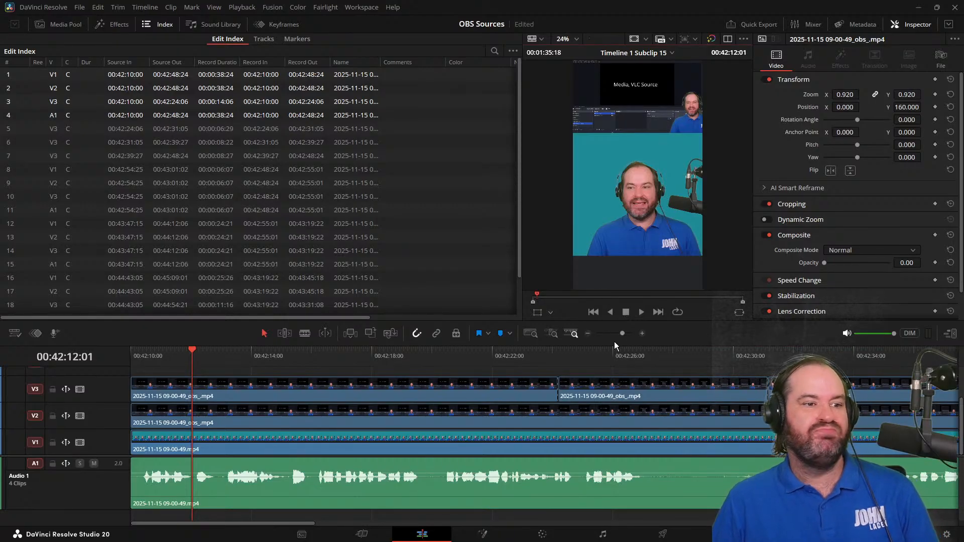
click(615, 355)
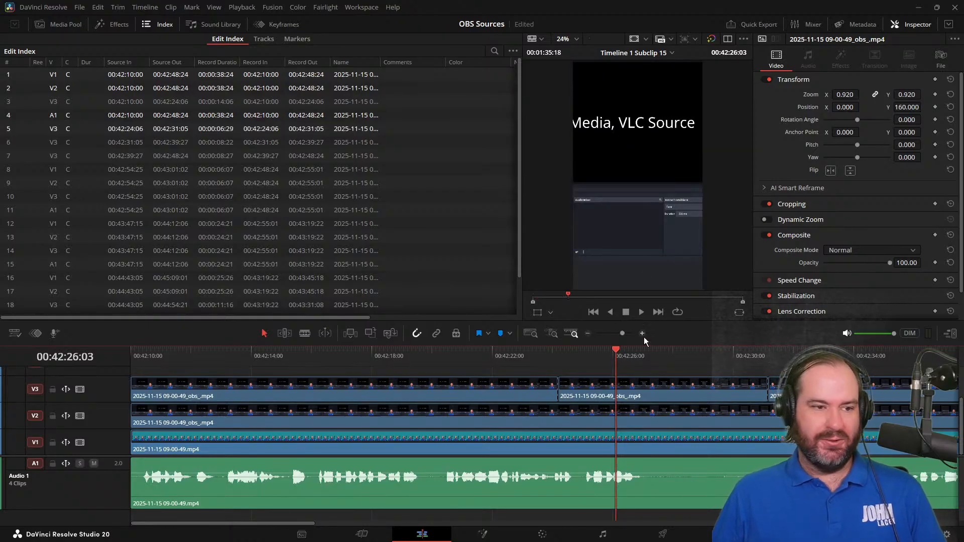
Place the playhead at the start of the second clip on V3, select that clip, and set its Position X to 200
drag(622, 353, 556, 352)
click(628, 402)
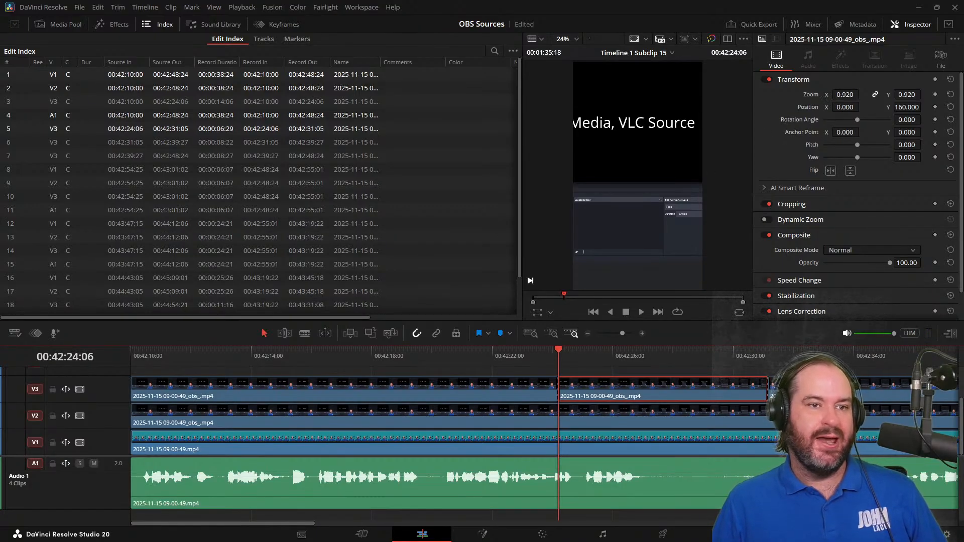
double_click(844, 107)
click(844, 107)
key(Up)
key(Up)
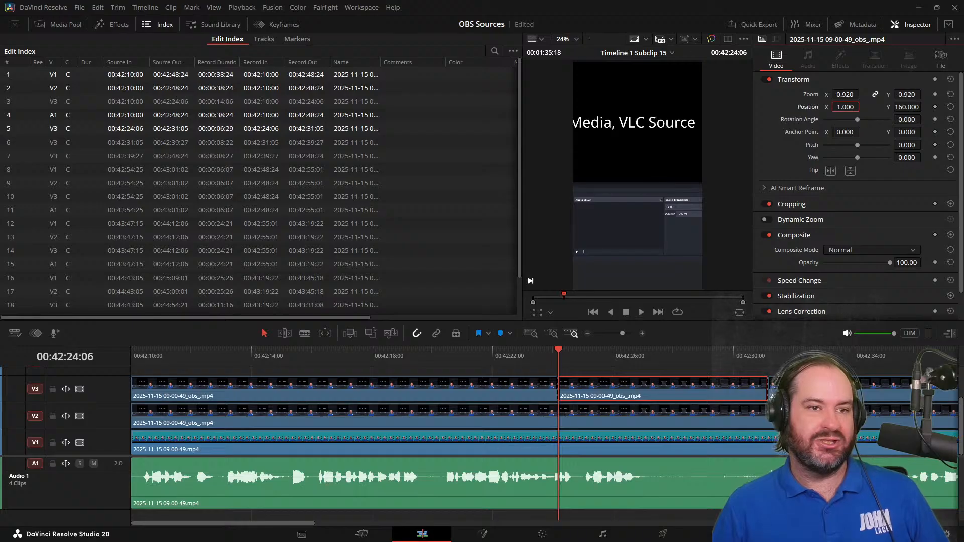
text(00)
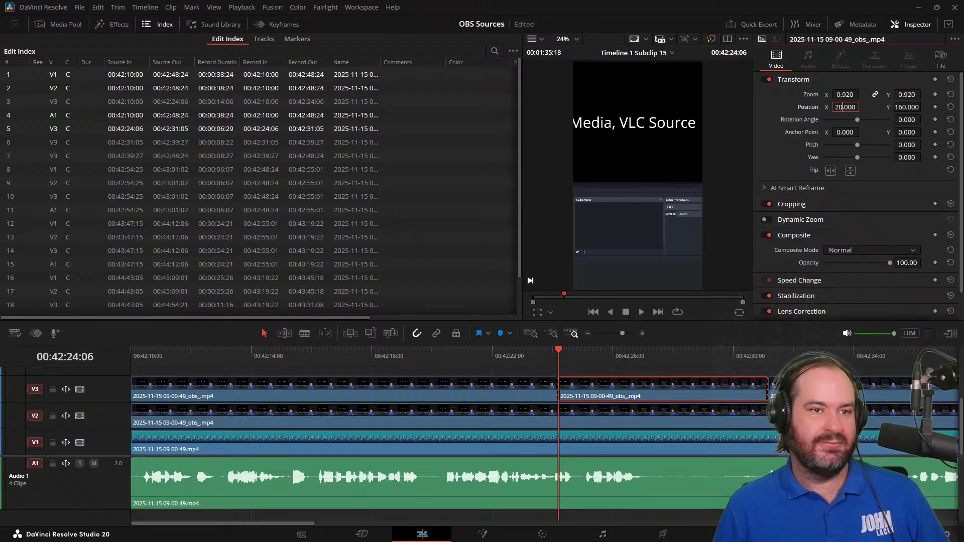
key(Return)
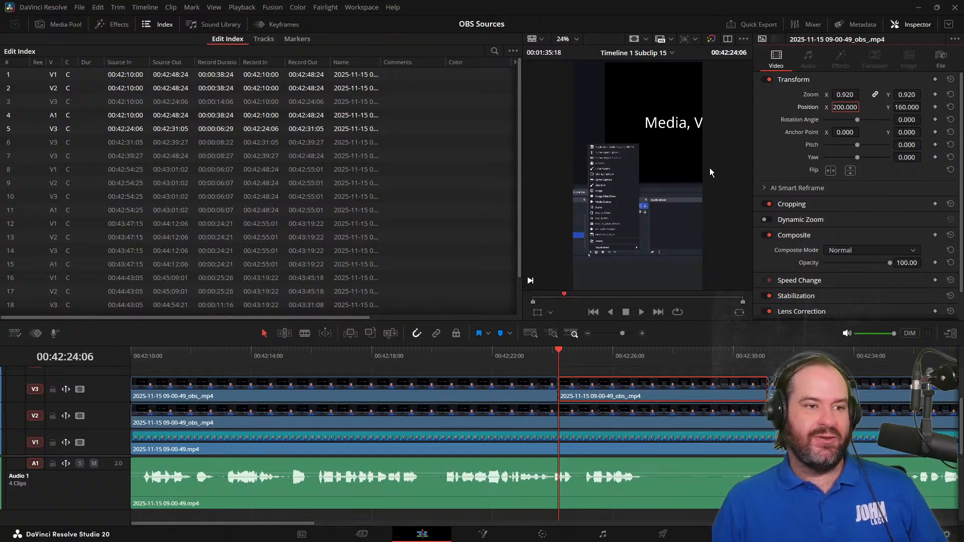
Set the selected clip's Position X to 300, and fine-tune it to 320
click(840, 107)
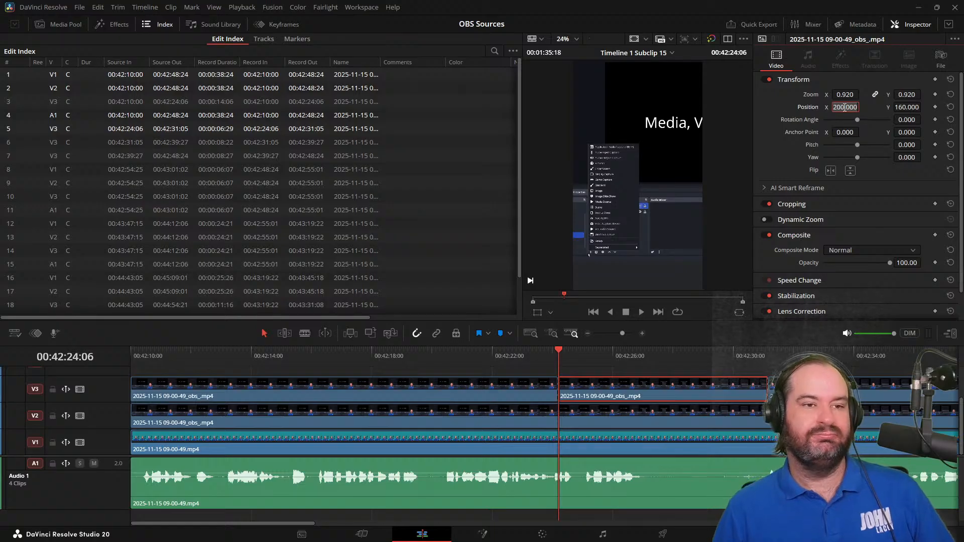
text(300)
key(Return)
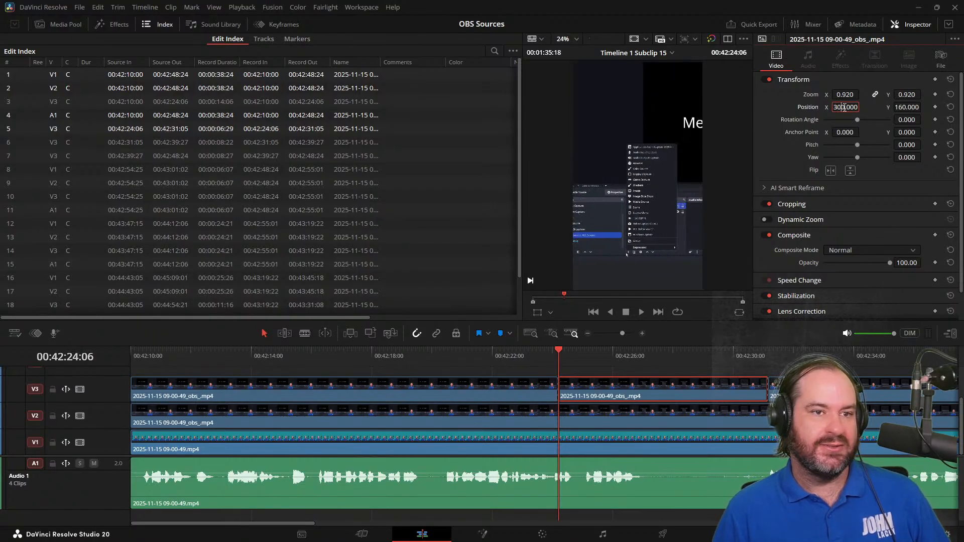
key(Up)
key(Up)
key(Up)
key(Up)
key(Down)
key(Down)
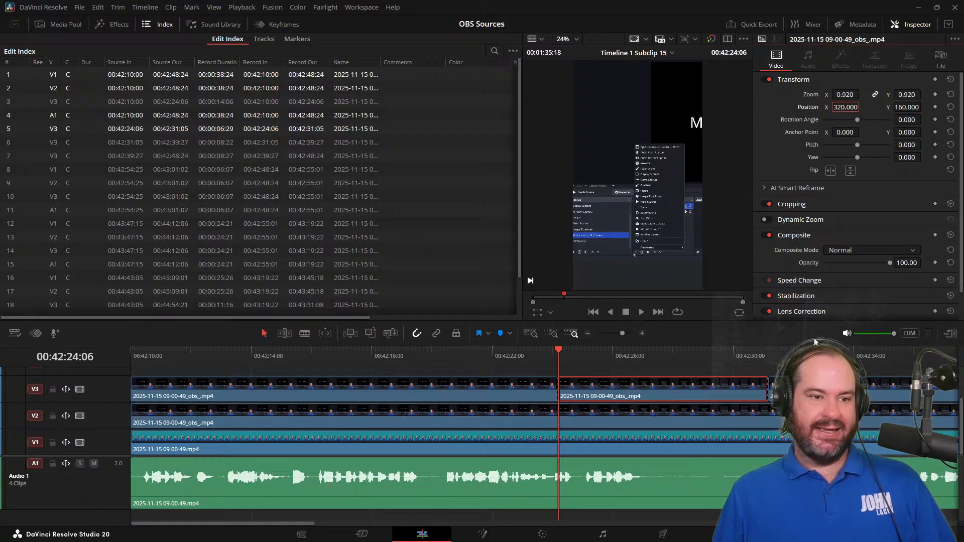
Add Position and Zoom keyframes at the clip's first frame, and play a short stretch of the result
click(935, 107)
click(936, 95)
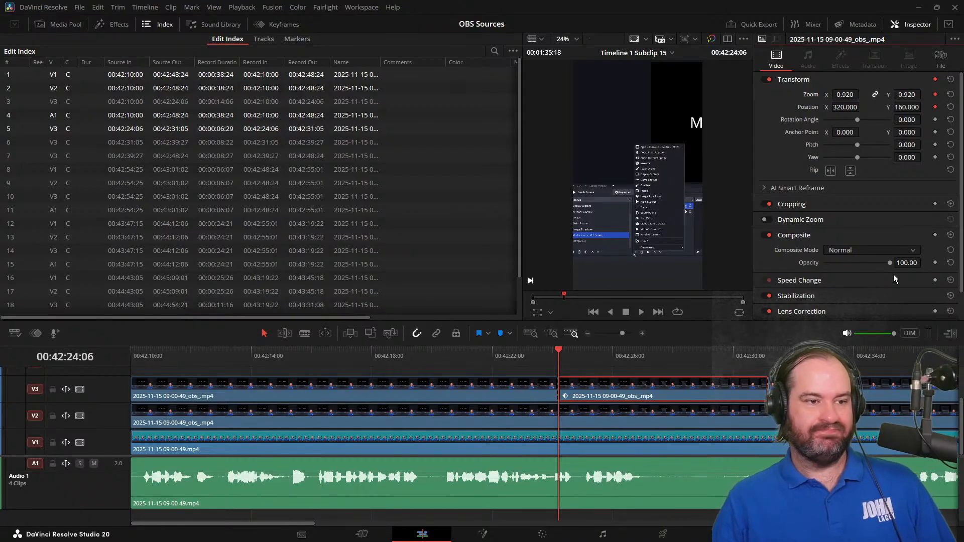
key(space)
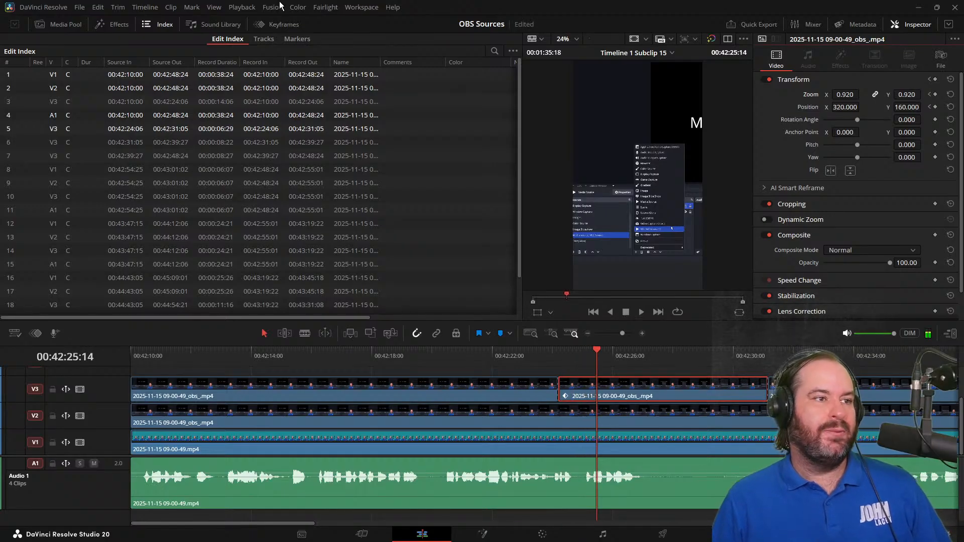
Open the Keyframes editor and bring the playhead back to the keyframes at the start of the second clip on V3
click(281, 24)
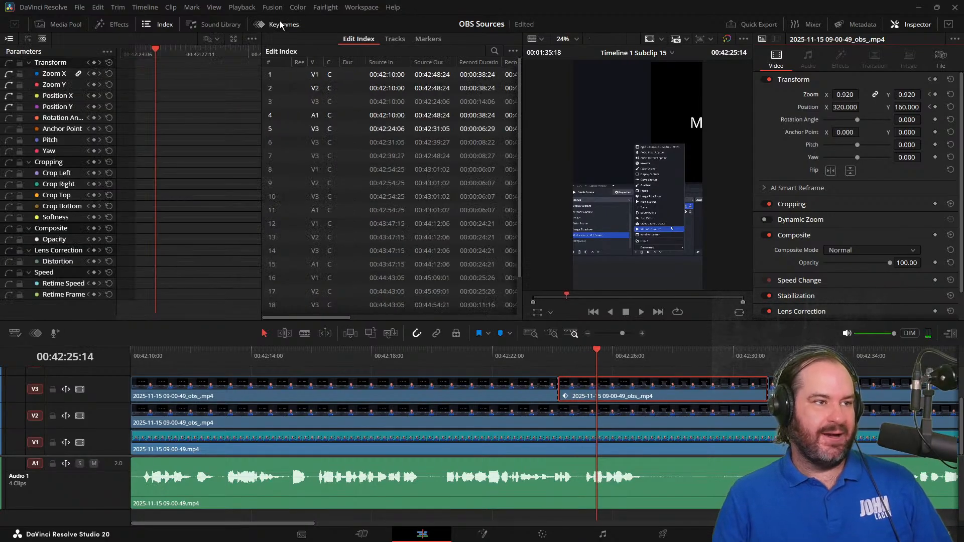
key(Left)
key(Left)
key(Left)
key(Left)
key(Left)
key(Left)
key(Left)
key(Left)
key(Left)
key(Left)
key(Left)
key(Left)
key(Left)
key(Left)
key(Left)
key(Left)
key(Left)
key(Left)
key(Left)
key(Left)
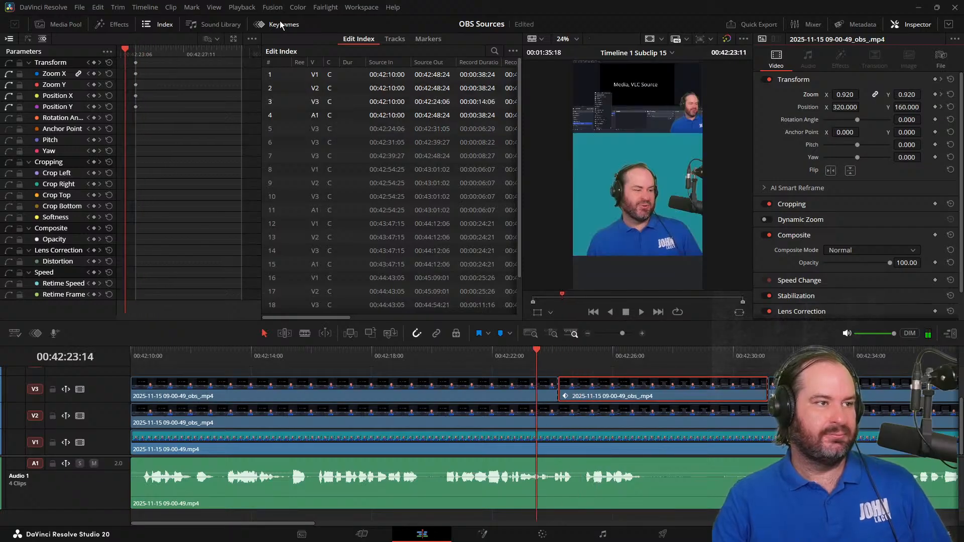
key(Right)
key(Right)
key(Right)
key(Right)
key(Right)
key(Right)
key(Right)
key(Right)
key(Right)
key(Right)
key(Right)
key(Right)
key(Right)
key(Right)
key(Right)
key(Right)
key(Right)
key(Right)
key(Right)
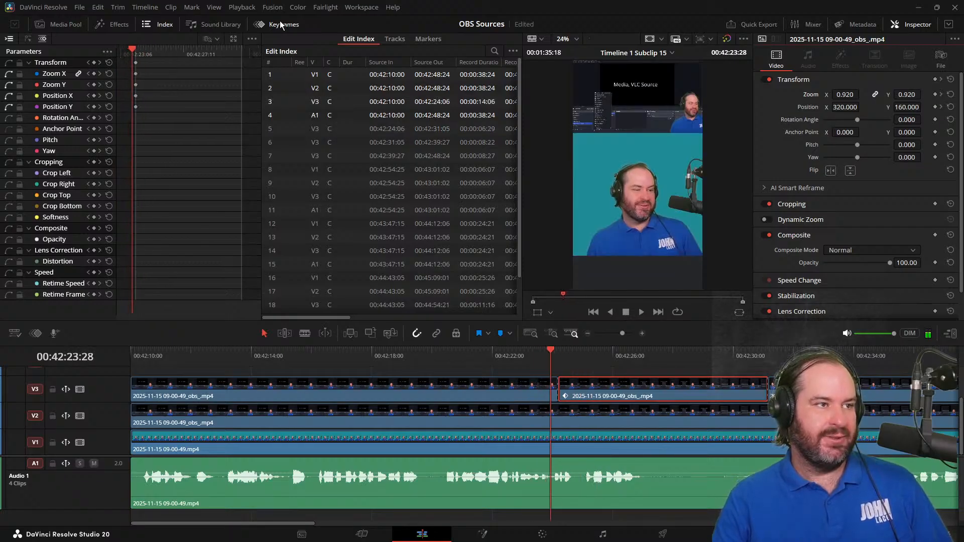
key(Right)
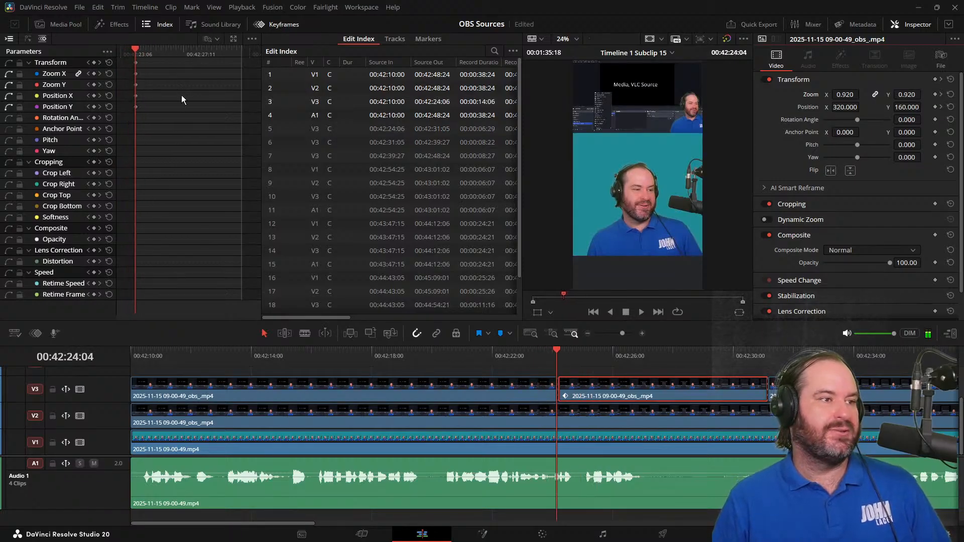
click(134, 65)
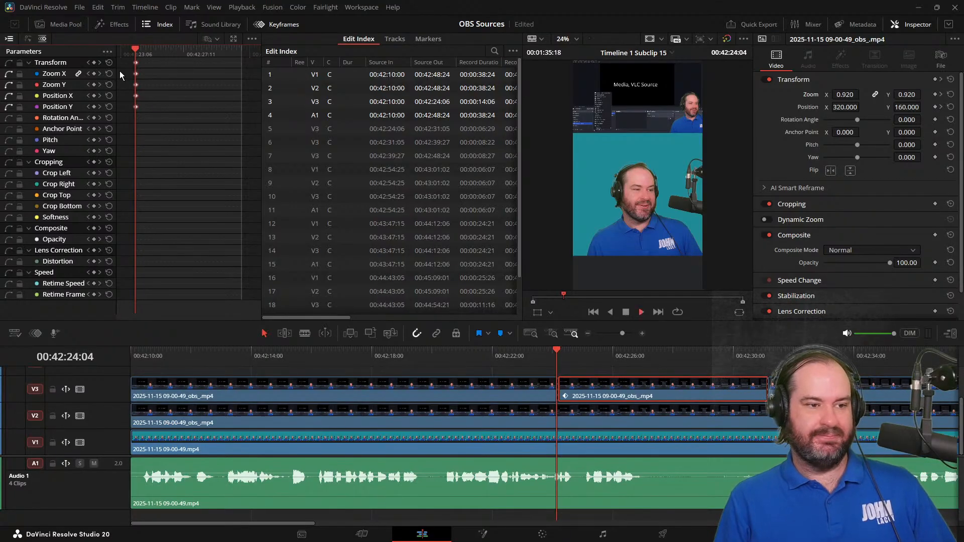
Add Zoom and Position keyframes to the selected clip at 00:42:26:28 and again four frames further on at 00:42:27:02
key(space)
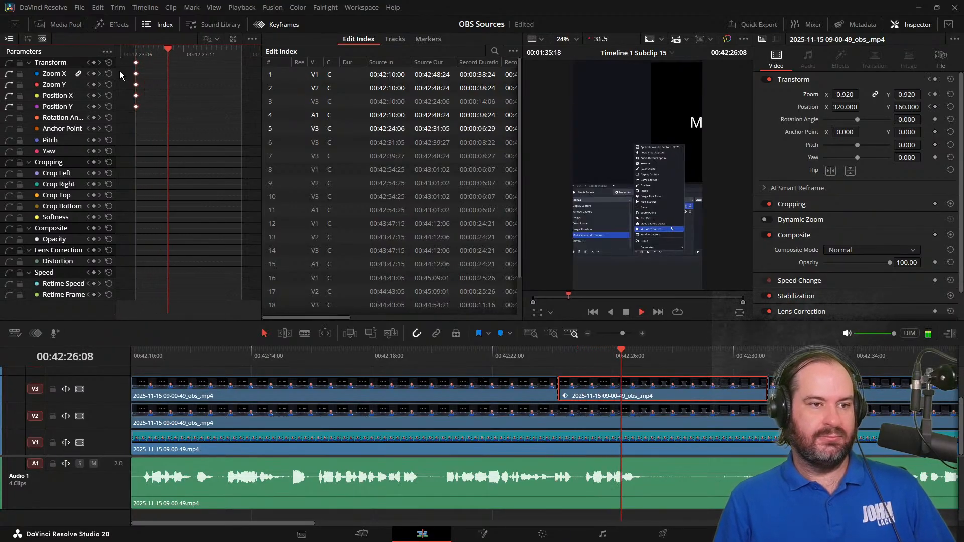
key(space)
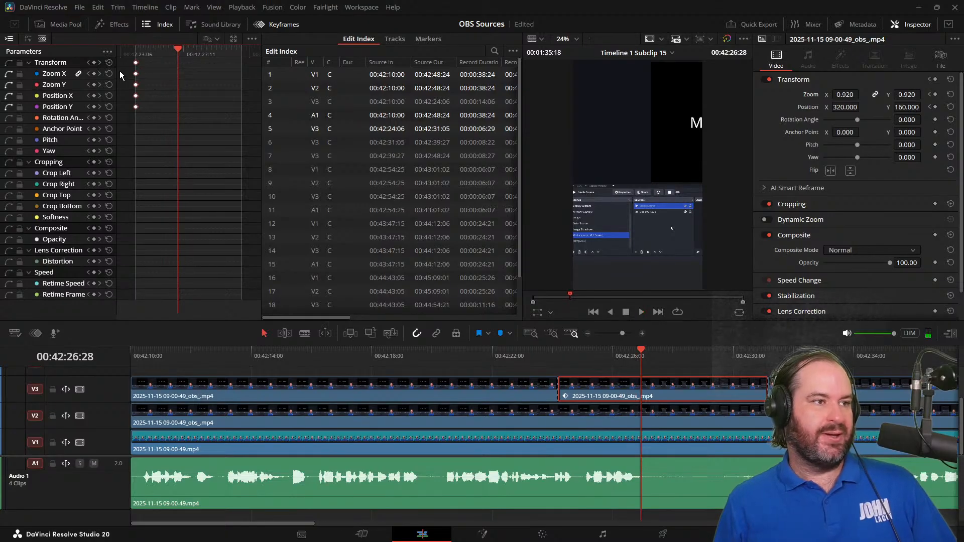
key(alt+[)
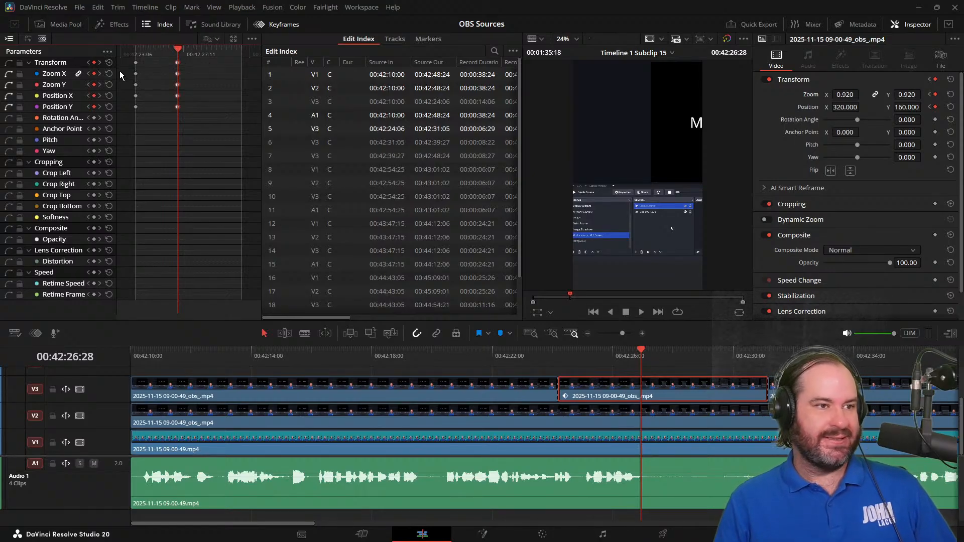
key(Right)
key(Right)
key(Right)
key(Right)
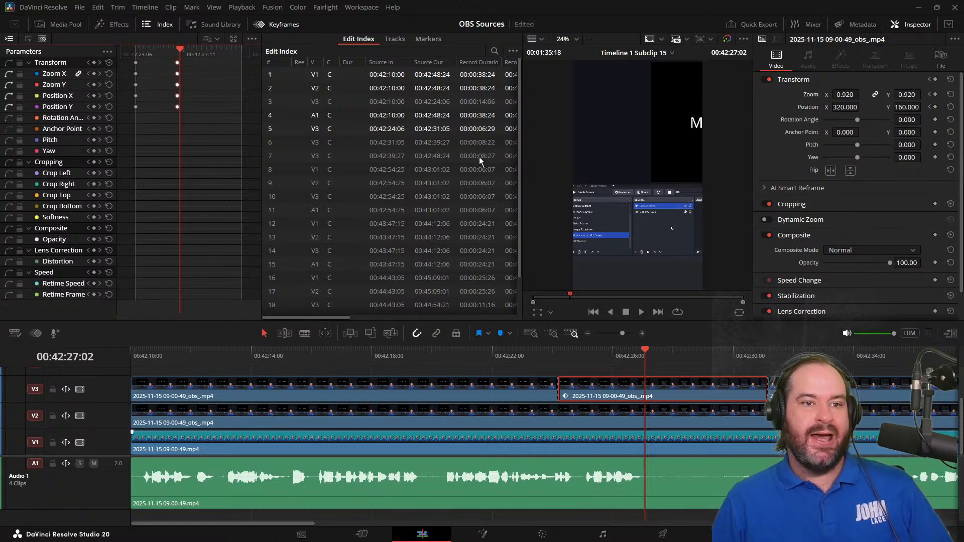
click(935, 107)
click(935, 95)
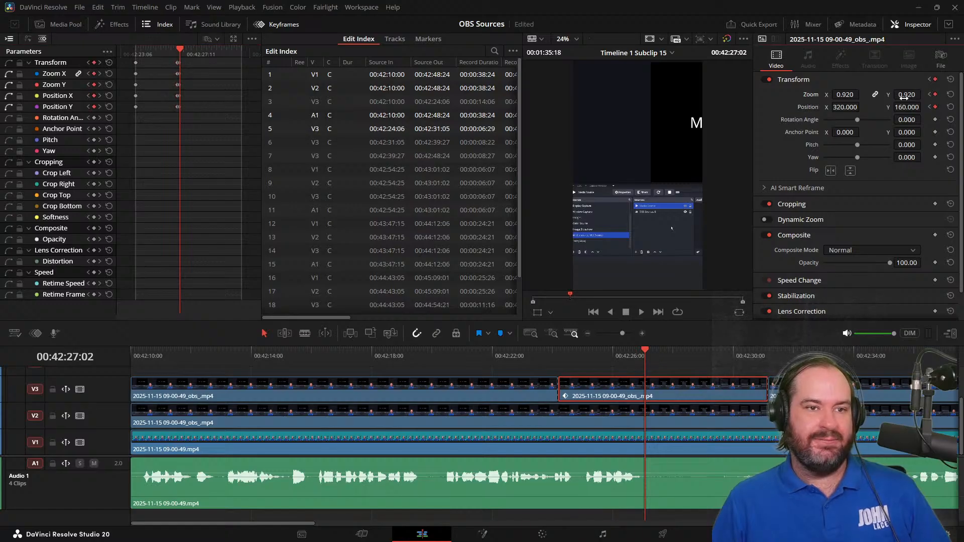
Set the clip's Position X to 6 at the 00:42:27:02 keyframe
drag(843, 102, 841, 102)
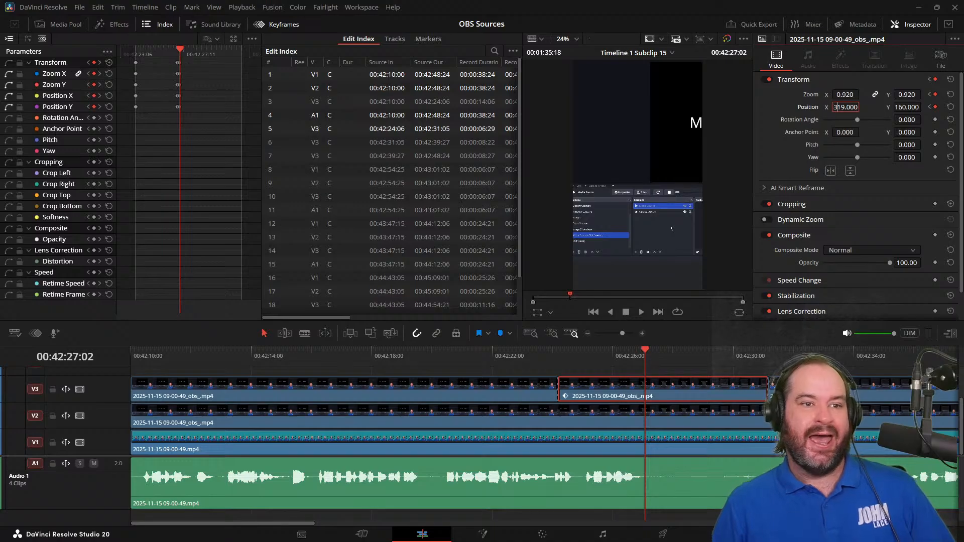
key(BackSpace)
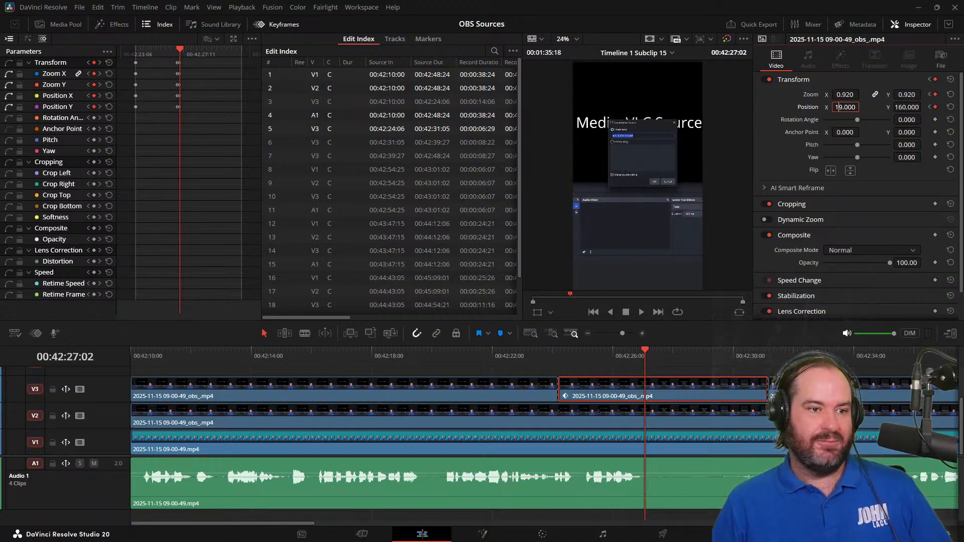
key(BackSpace)
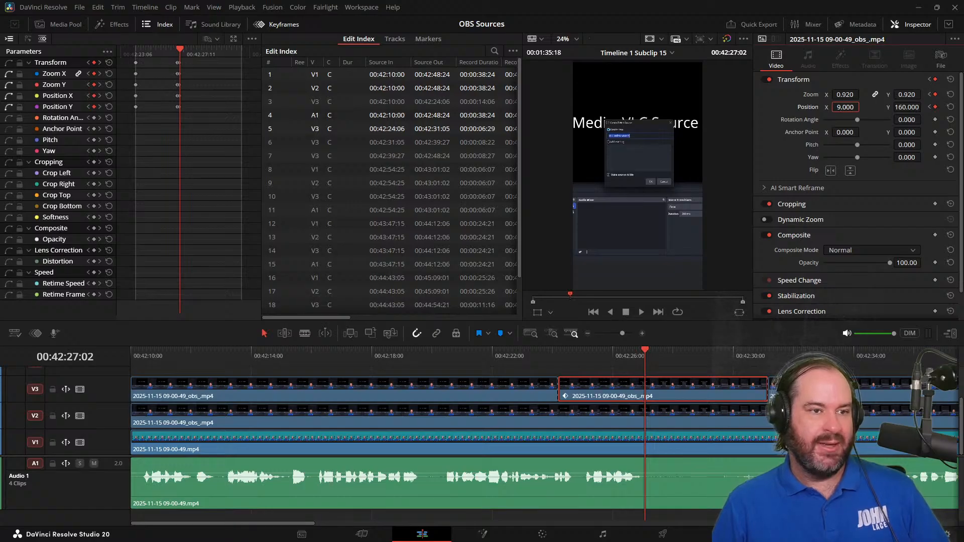
key(BackSpace)
text(6)
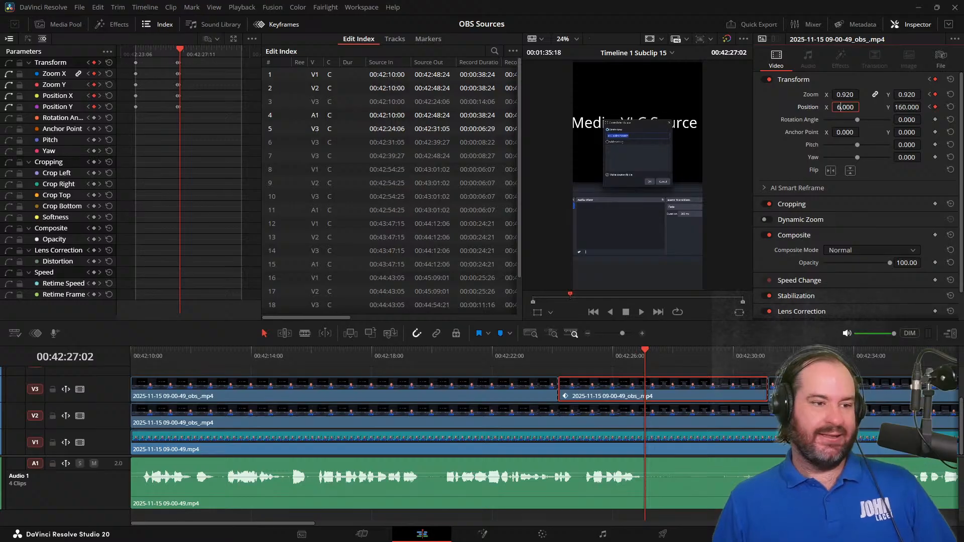
Play the timeline twice from shortly before the second V3 clip to review the keyframed horizontal shift
click(538, 358)
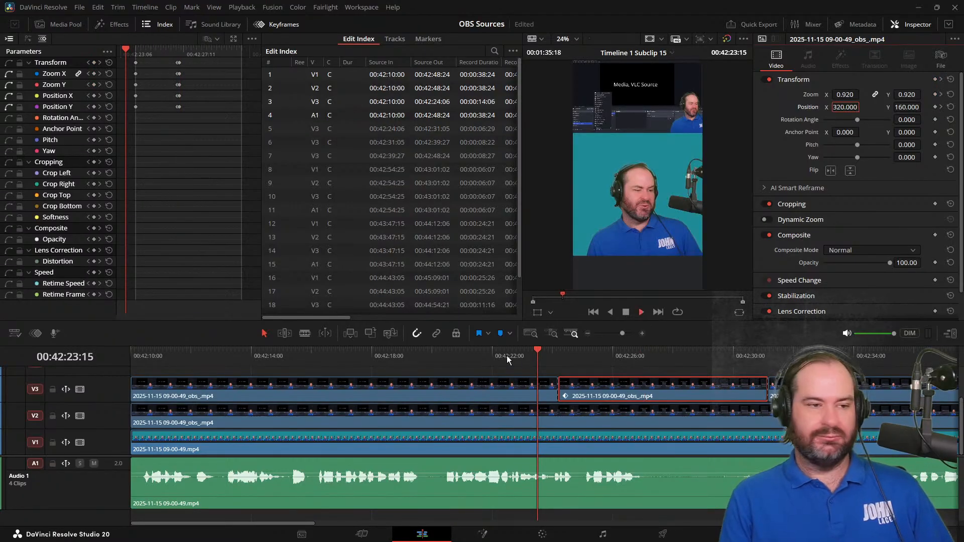
key(space)
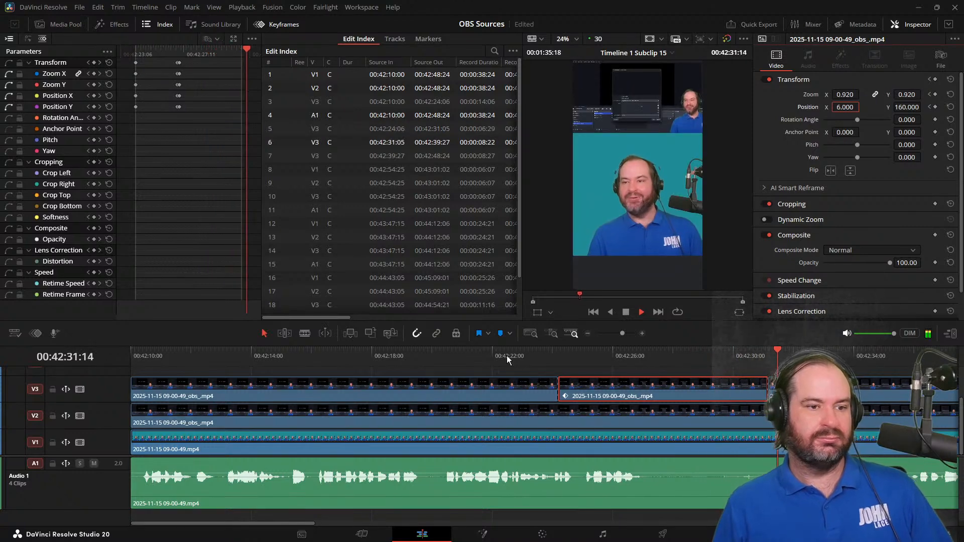
click(627, 312)
click(724, 356)
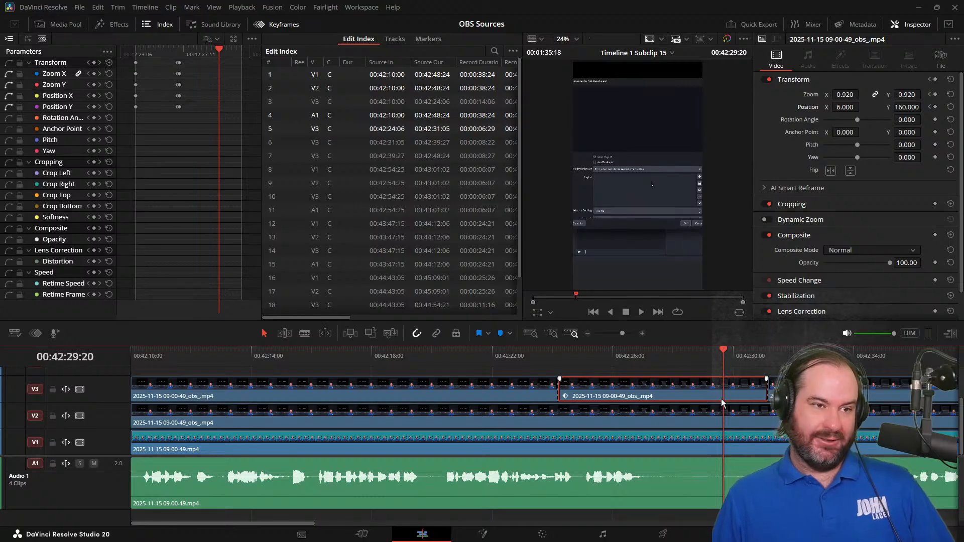
drag(707, 362, 491, 406)
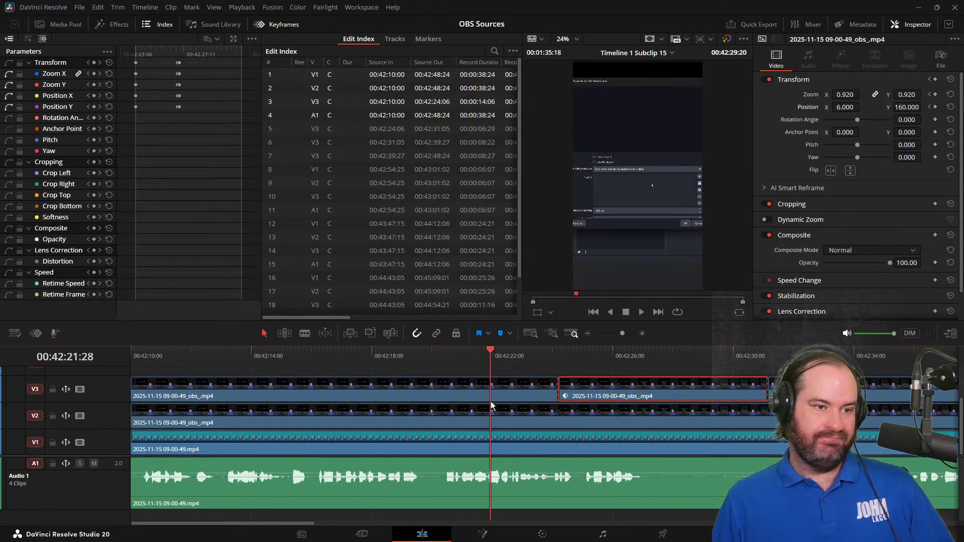
key(space)
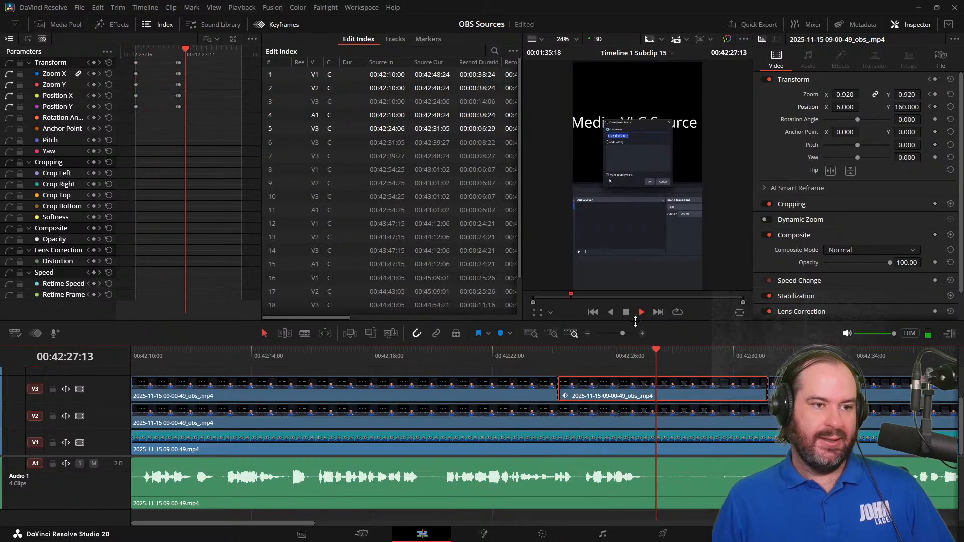
click(626, 313)
Return to the clip's first keyframe at 00:42:24:06 and raise its Position Y to 200
drag(625, 358, 562, 357)
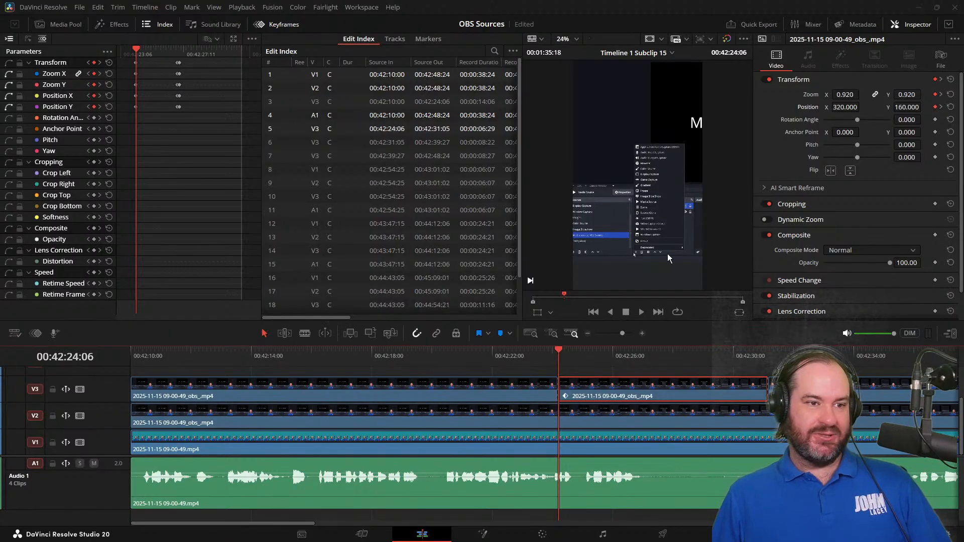
click(899, 107)
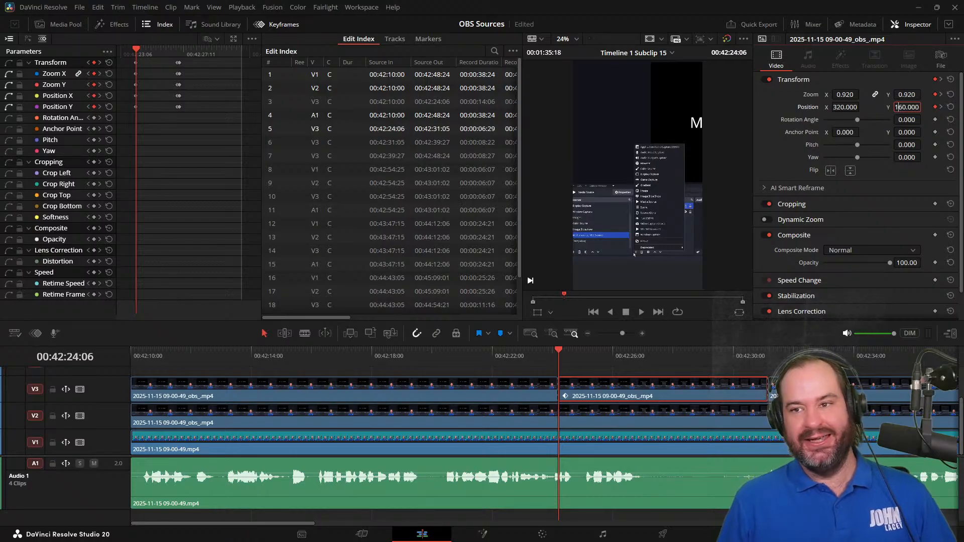
key(Left)
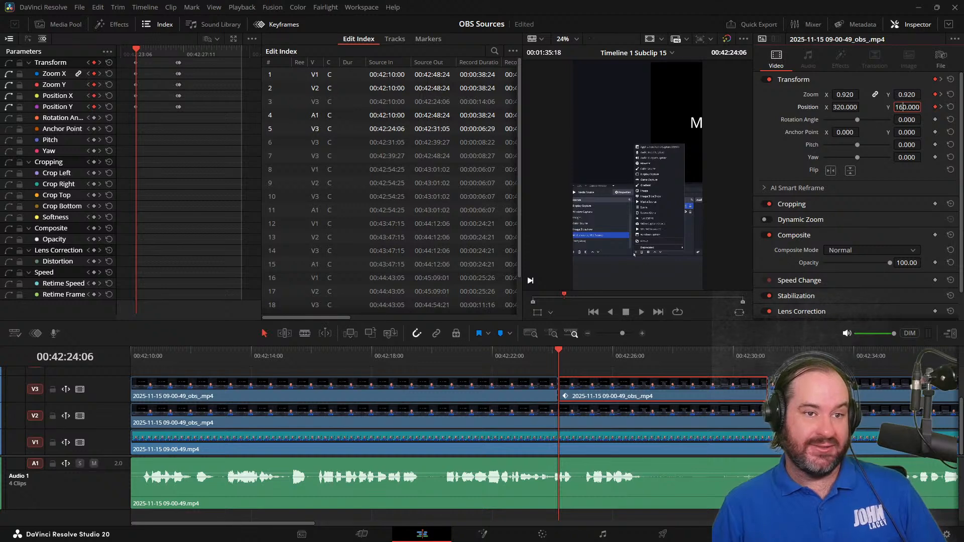
key(Up)
key(Up)
key(Up)
key(Up)
key(Up)
key(Up)
key(Up)
key(Up)
key(Up)
key(Up)
key(Up)
key(Up)
key(Up)
key(Up)
key(Up)
key(Up)
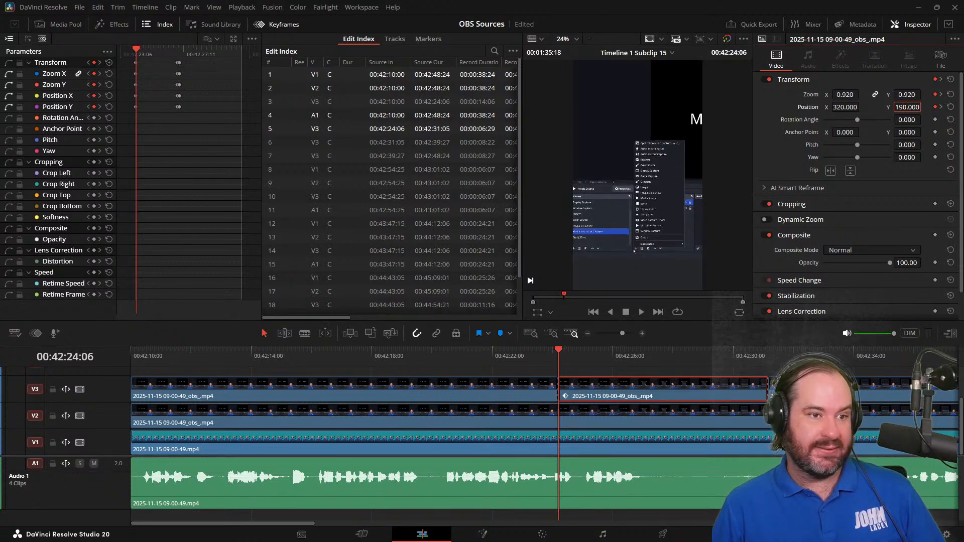
key(Down)
key(Down)
key(Down)
key(Down)
key(Down)
key(Down)
key(Down)
key(Down)
key(Down)
key(Down)
key(Down)
key(Down)
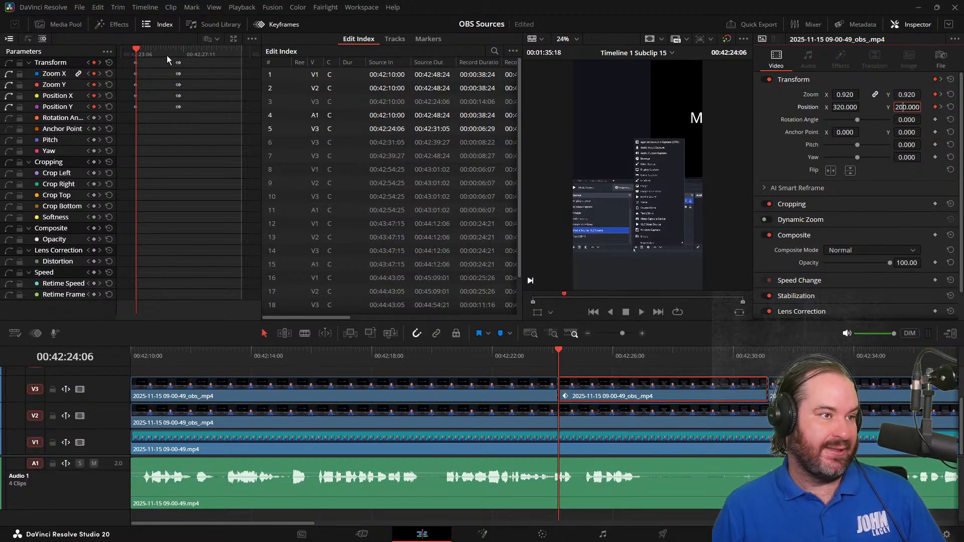
Move the playhead to the 00:42:26:28 keyframe and set Position X to 200
drag(167, 52, 177, 50)
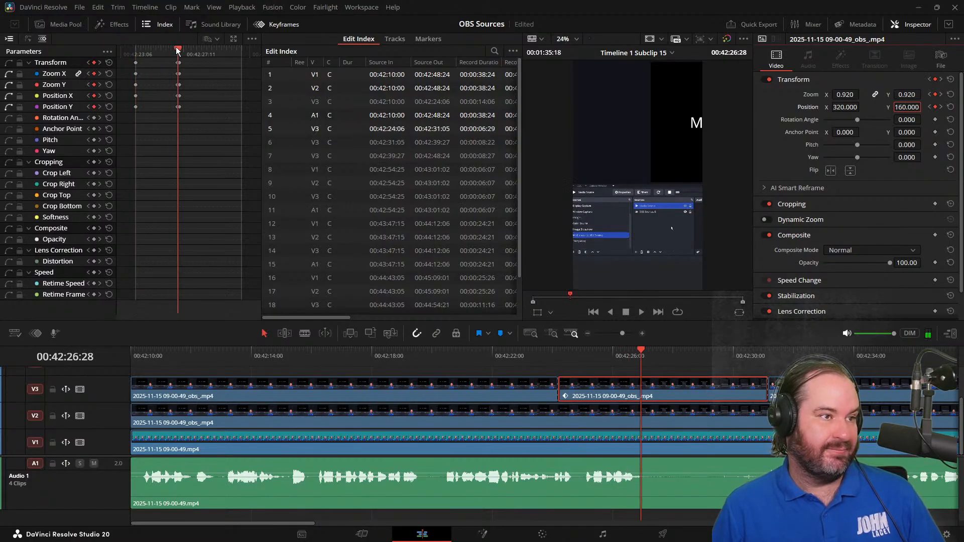
click(837, 107)
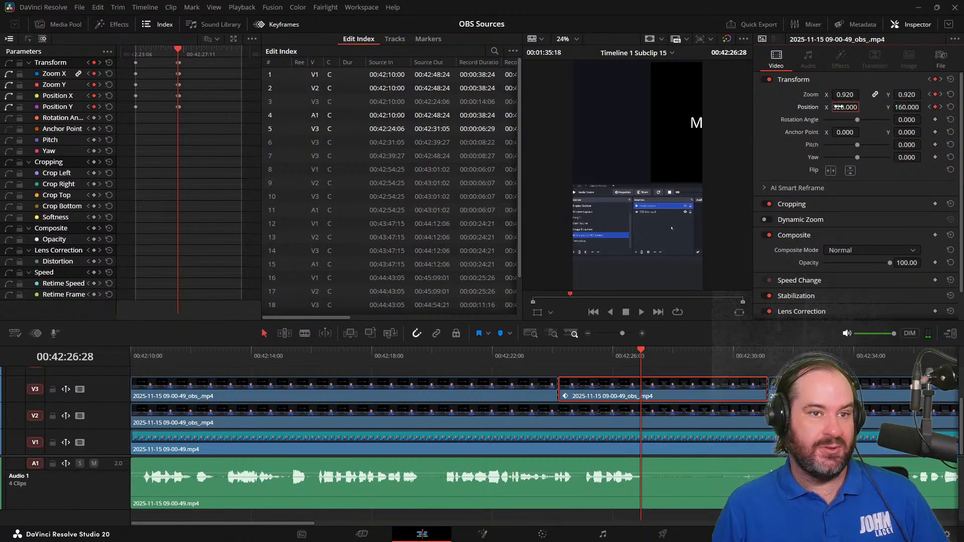
text(2)
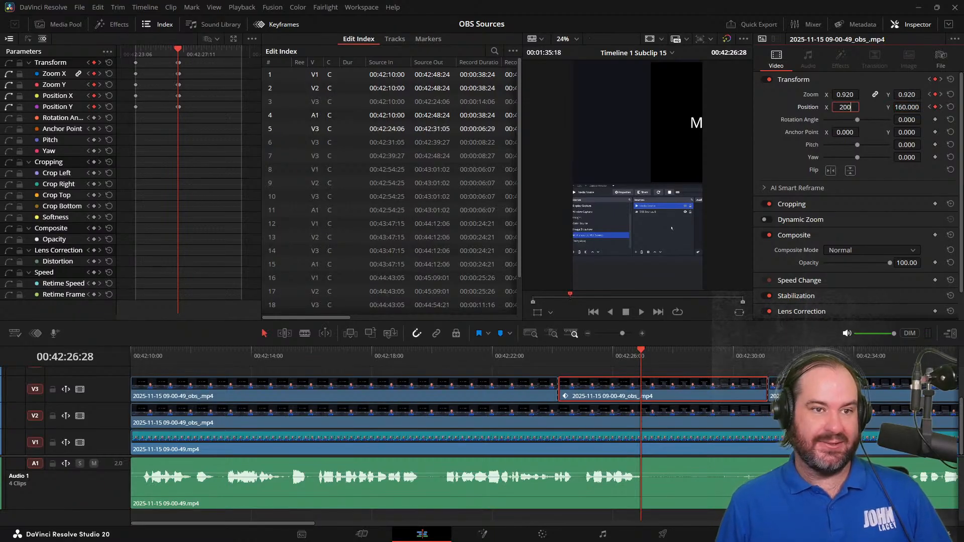
text(00)
key(Return)
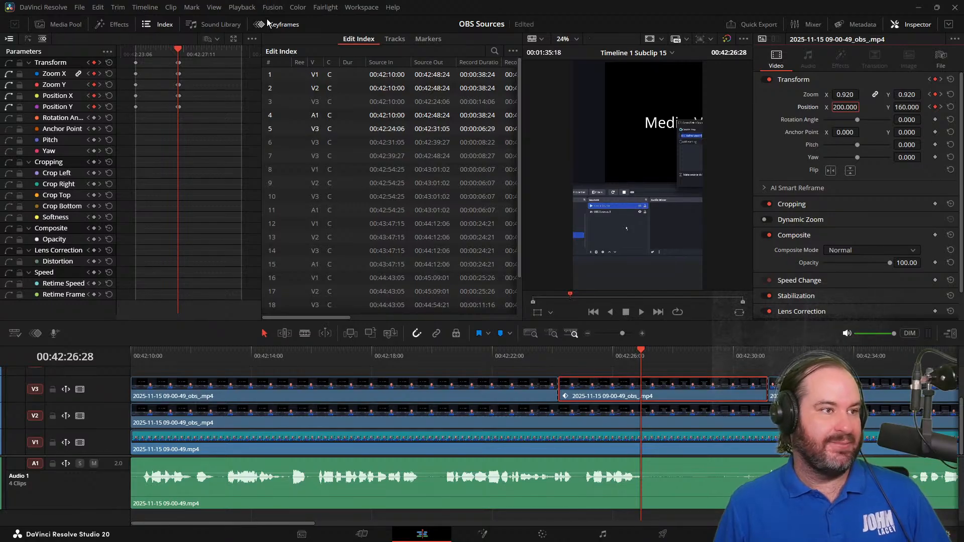
Go to the 00:42:27:02 keyframe, try a different Position X, and restore the value to 6
drag(178, 50, 180, 50)
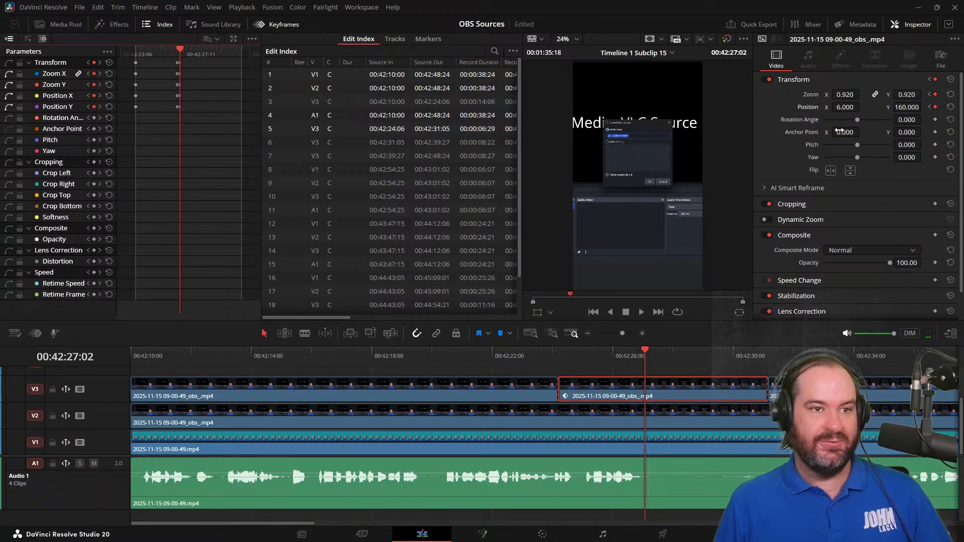
drag(625, 355, 652, 380)
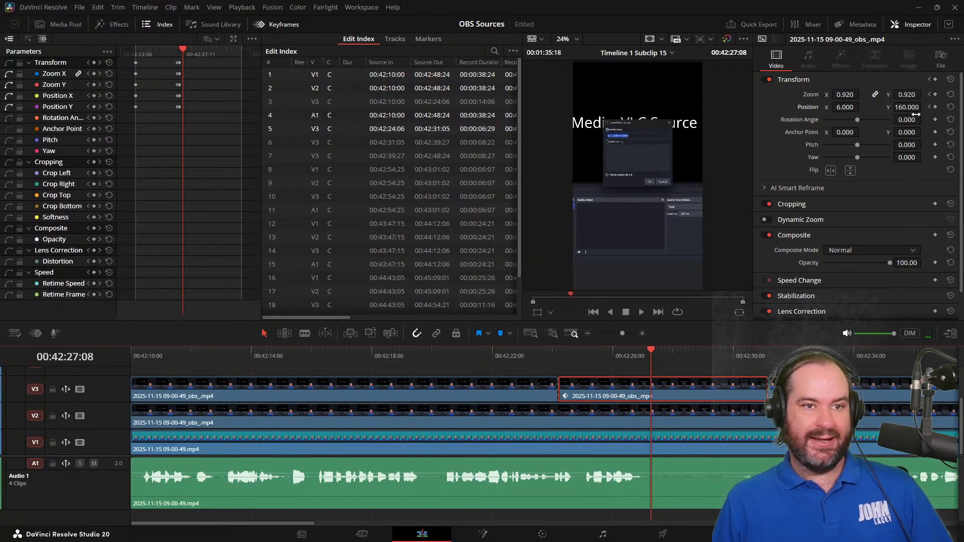
click(930, 107)
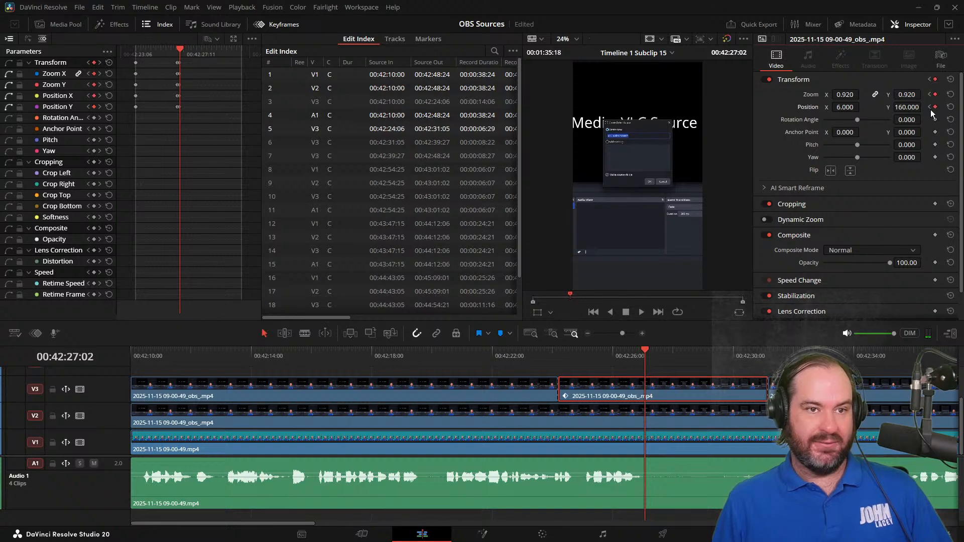
click(846, 107)
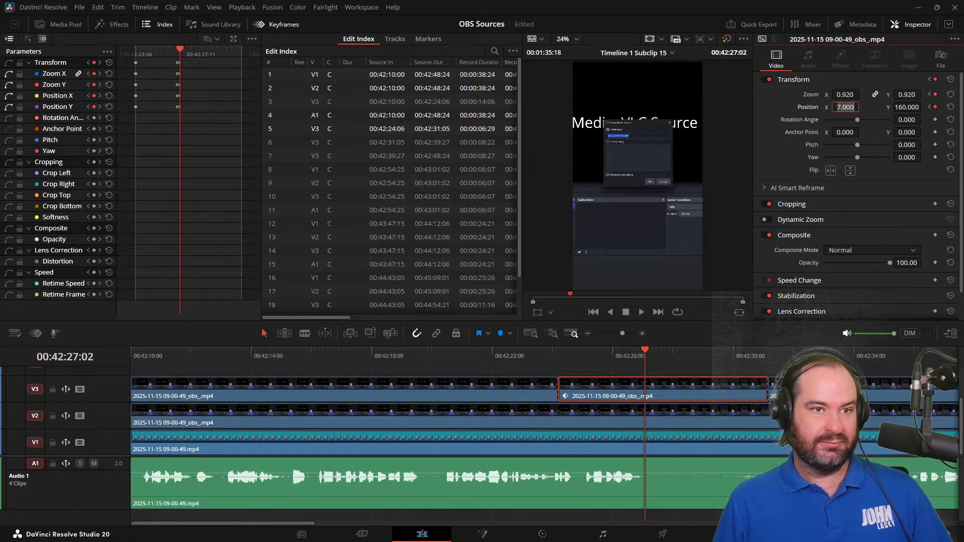
text(200)
key(Return)
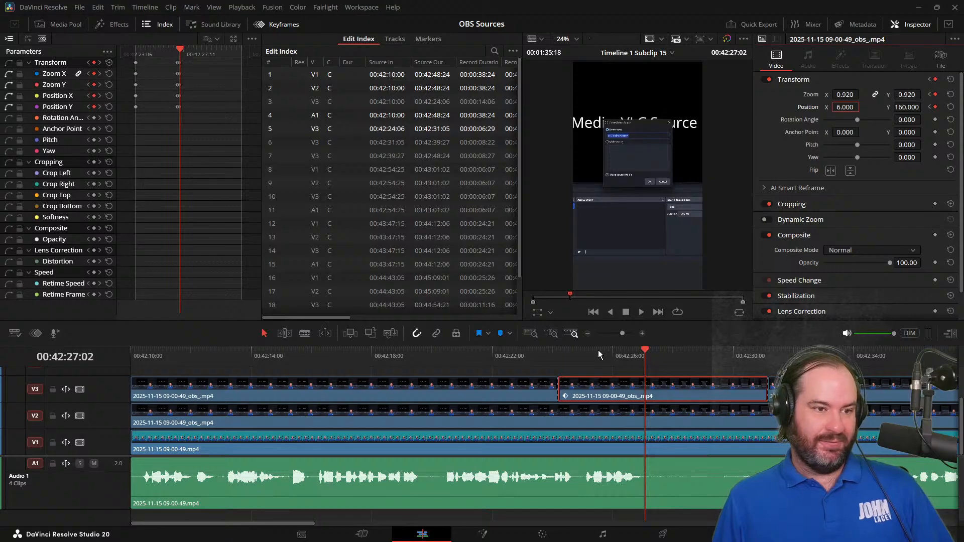
Check Position Y at the clip's first keyframe, then go to the 00:42:26:28 keyframe and set its Position Y to 200
drag(597, 359, 560, 370)
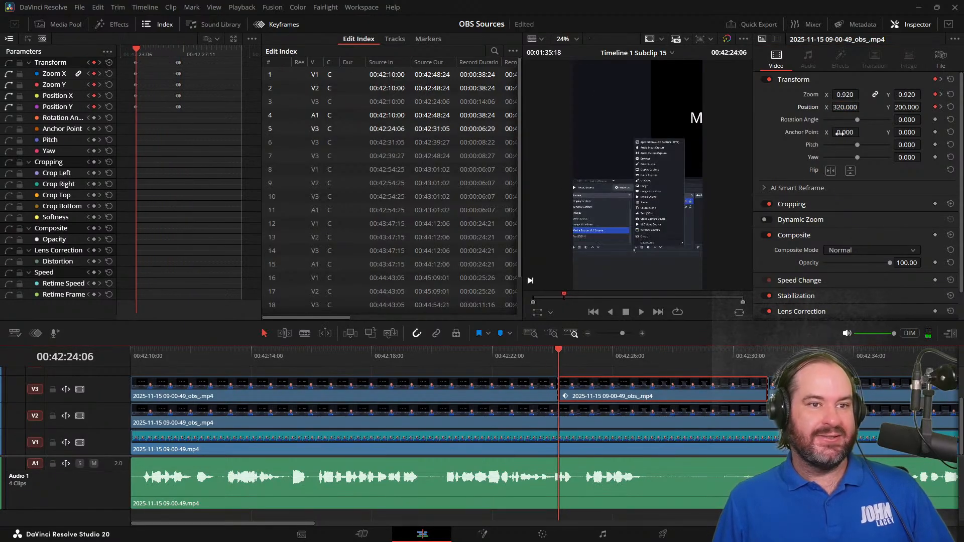
click(907, 107)
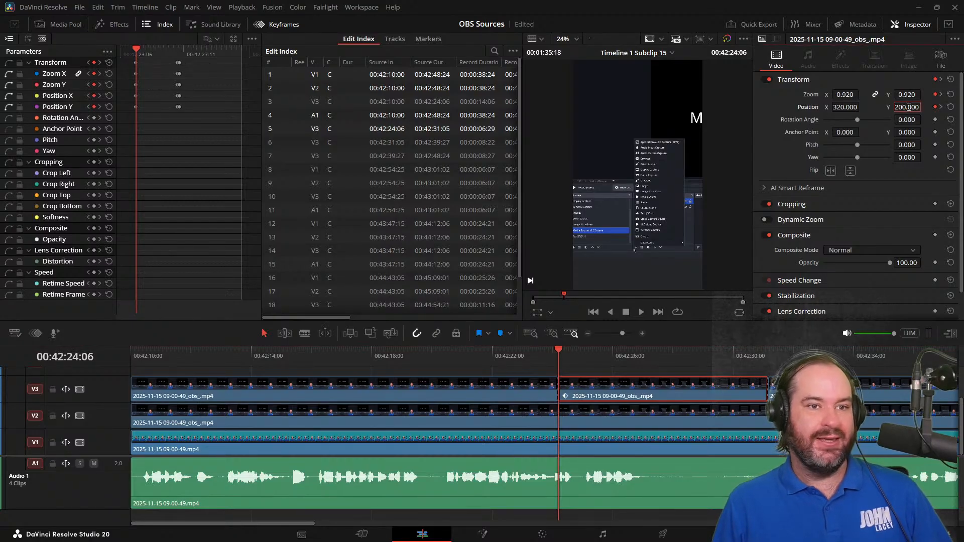
click(940, 108)
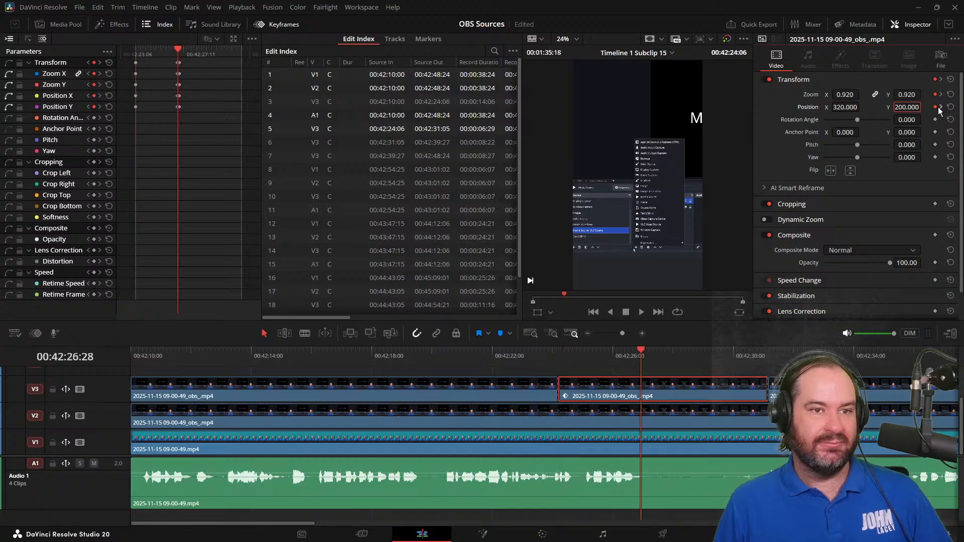
click(890, 105)
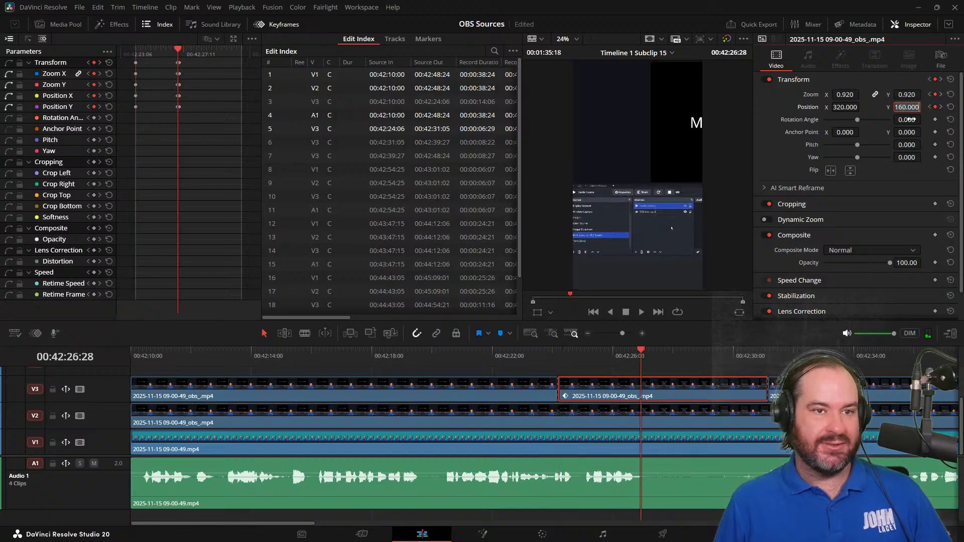
text(200)
key(Return)
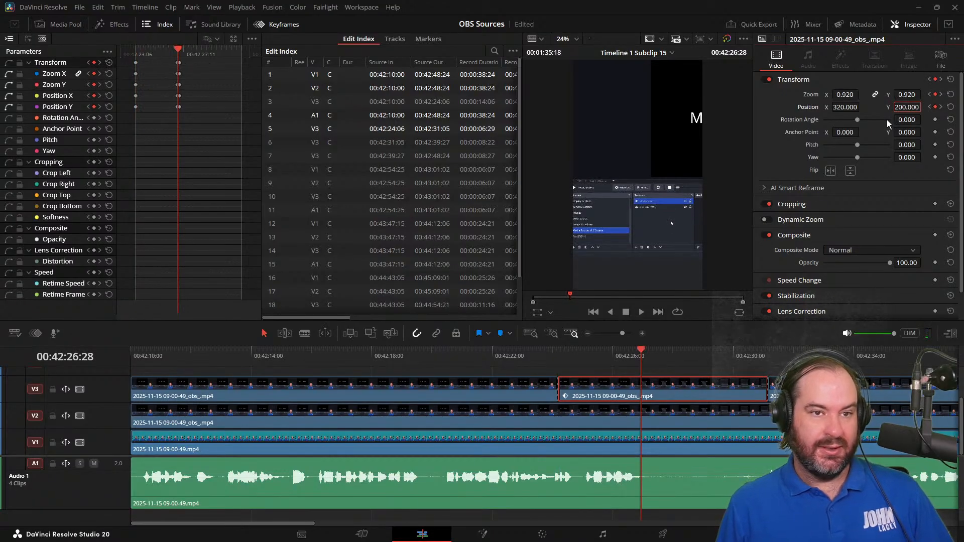
Go to the 00:42:27:02 keyframe and set its Position Y to 200
click(942, 106)
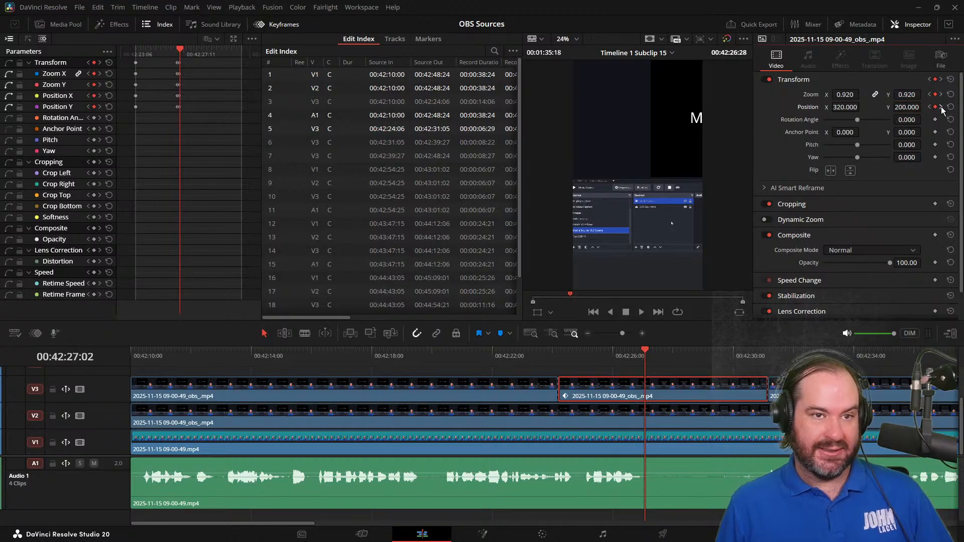
click(910, 105)
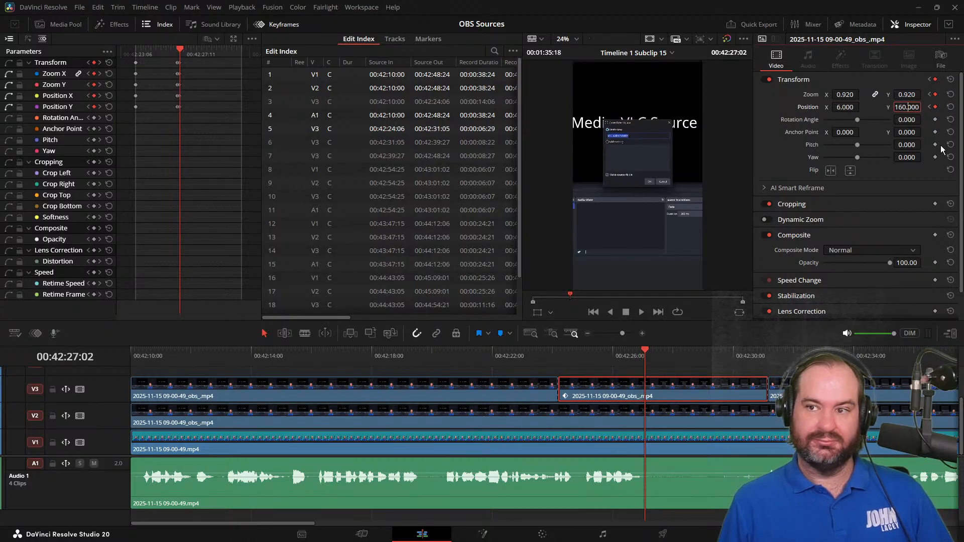
key(ctrl+a)
text(200)
key(Return)
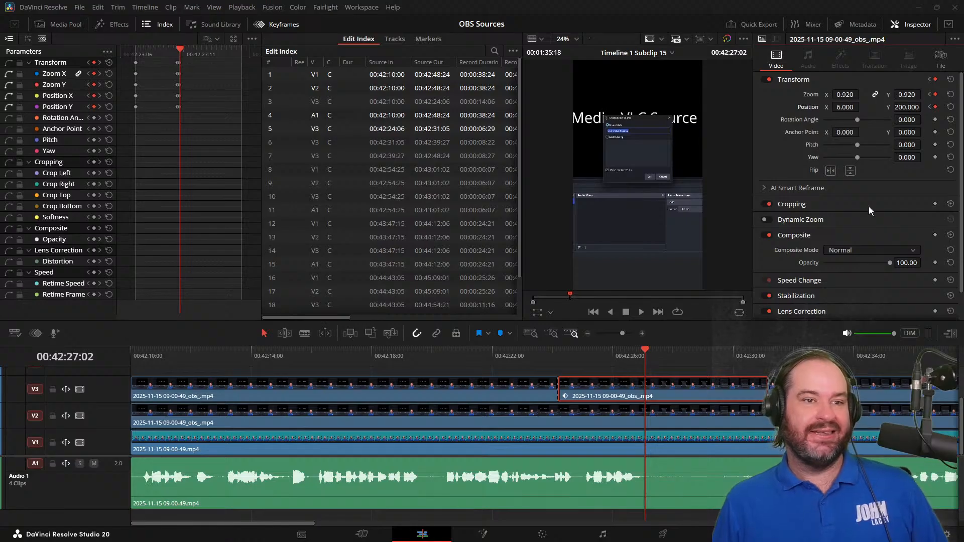
click(907, 108)
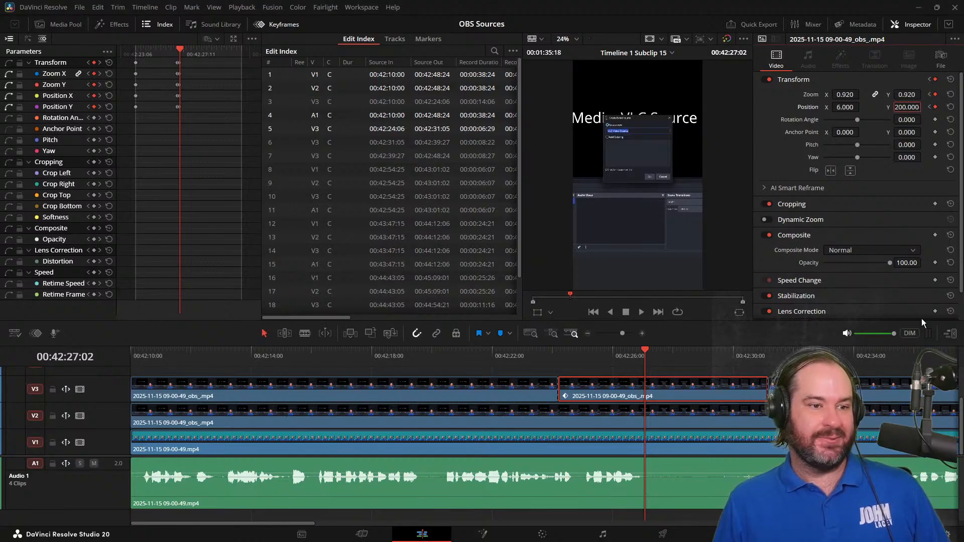
Play the second V3 clip from its start at 00:42:24:06 into the following clip to review the keyframed framing
drag(646, 365, 555, 362)
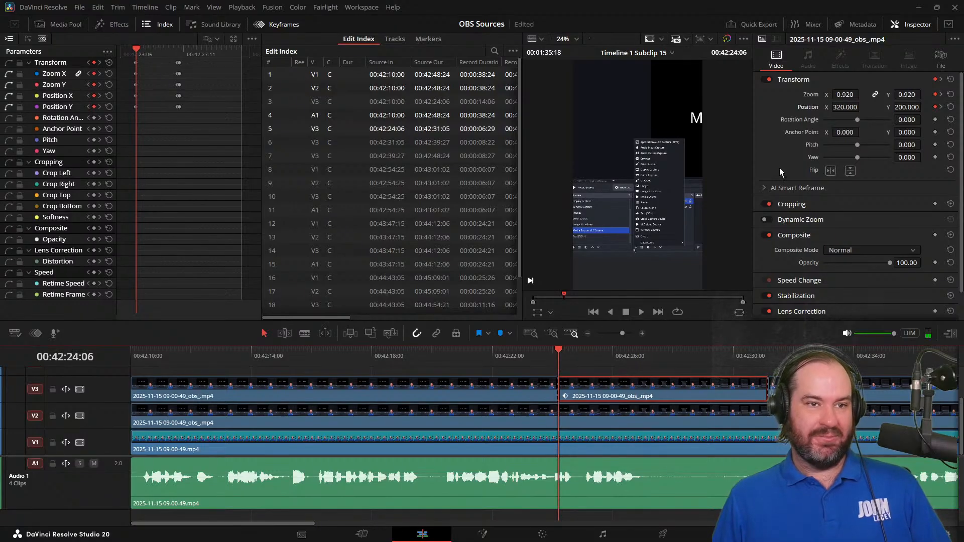
click(641, 313)
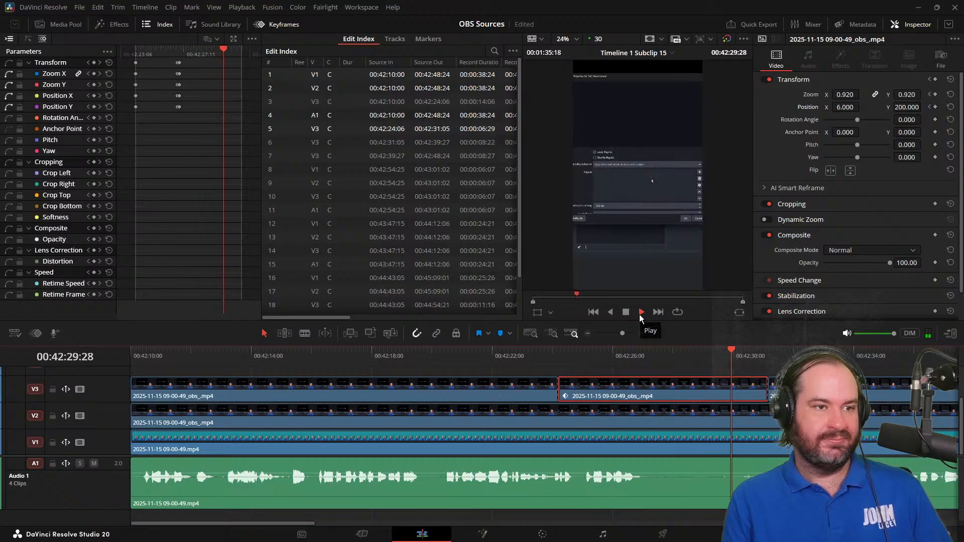
click(640, 313)
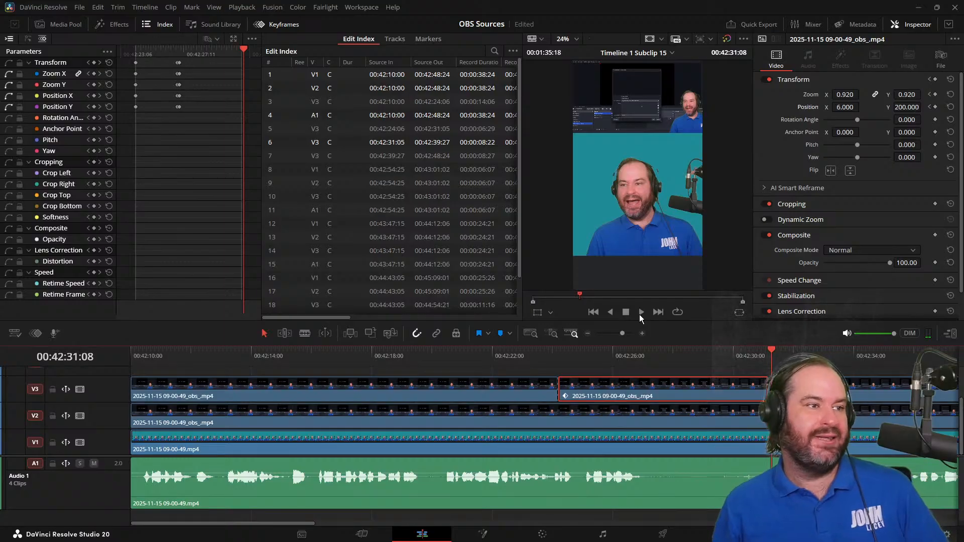
Scrub around the 00:42:27:02 keyframe to examine the dialog's framing, with the closely spaced keyframes enlarged in the keyframe timeline
drag(171, 47, 180, 52)
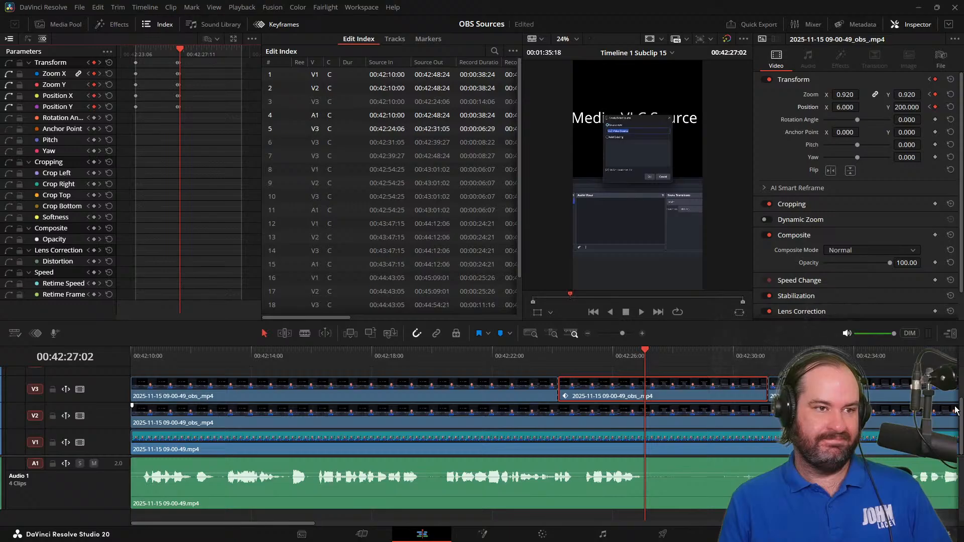
key(Right)
key(Right)
key(Right)
key(Right)
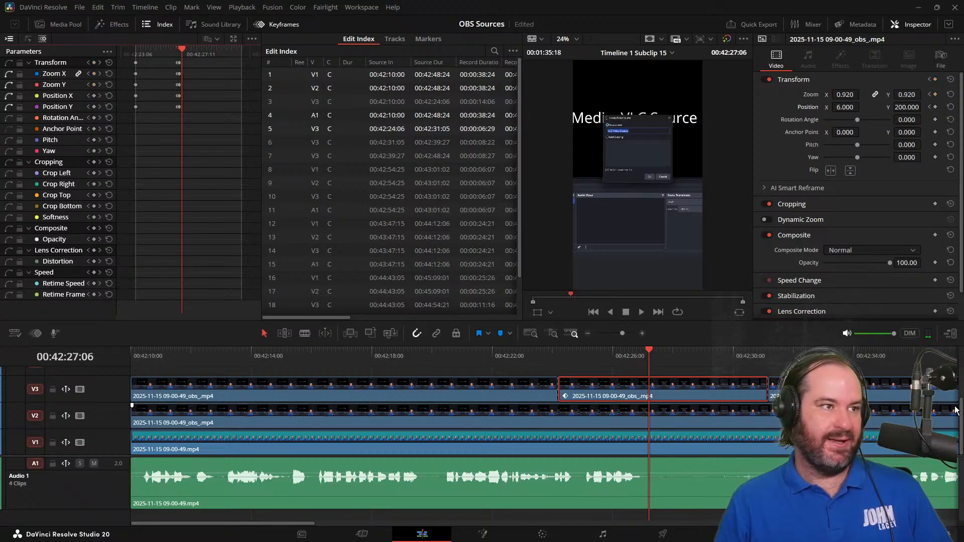
click(208, 55)
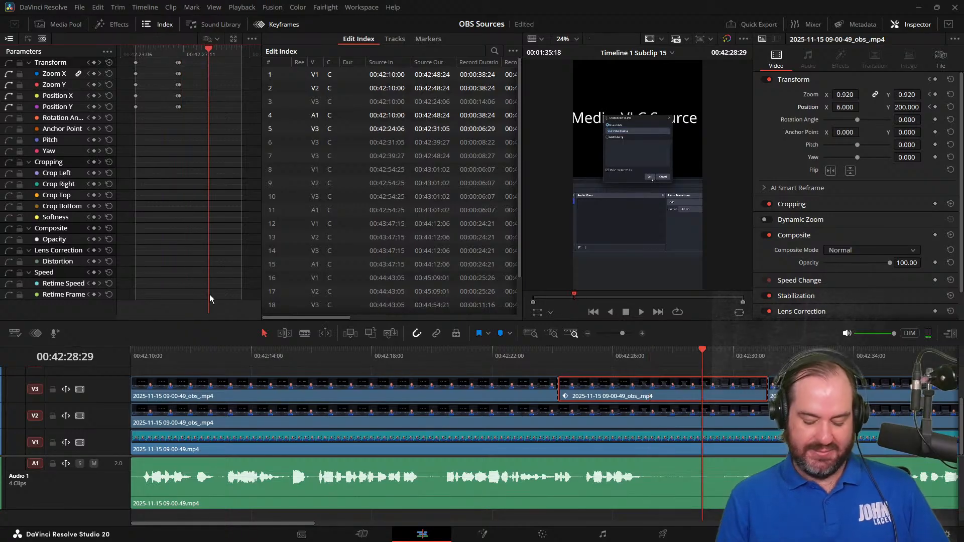
scroll(210, 294, up, 1)
scroll(209, 294, up, 1)
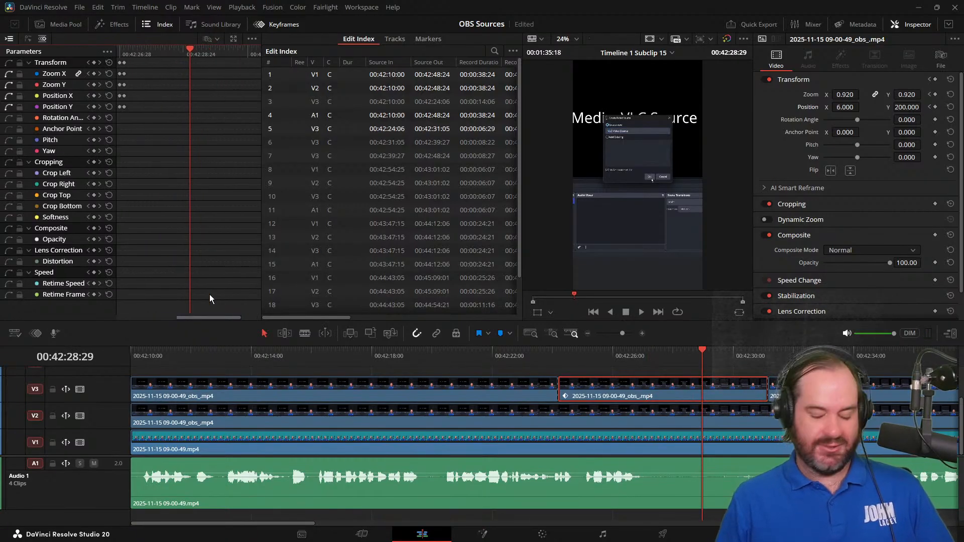
key(j)
key(j)
key(j)
key(l)
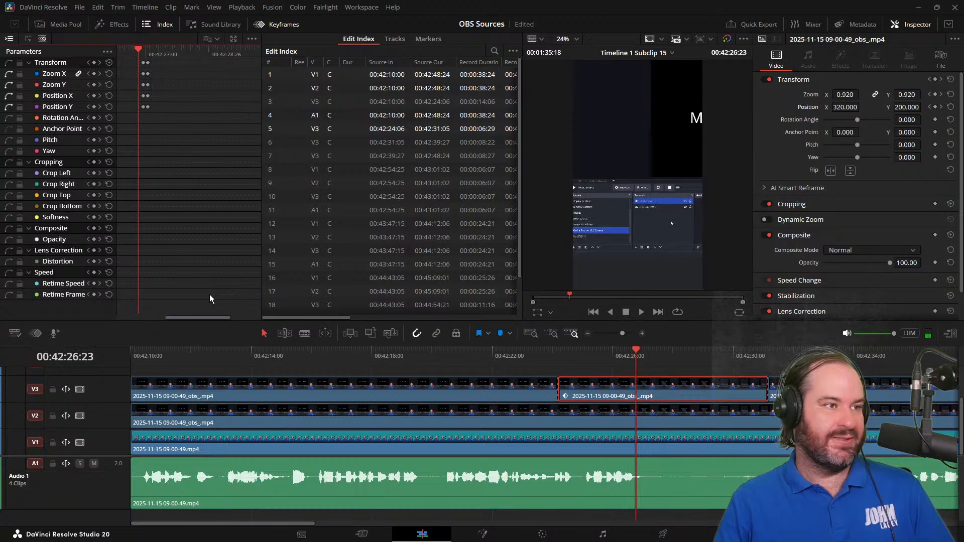
Copy the Transform keyframes at 00:42:27:02 and paste them at 00:42:28:03 on the second V3 clip
click(149, 50)
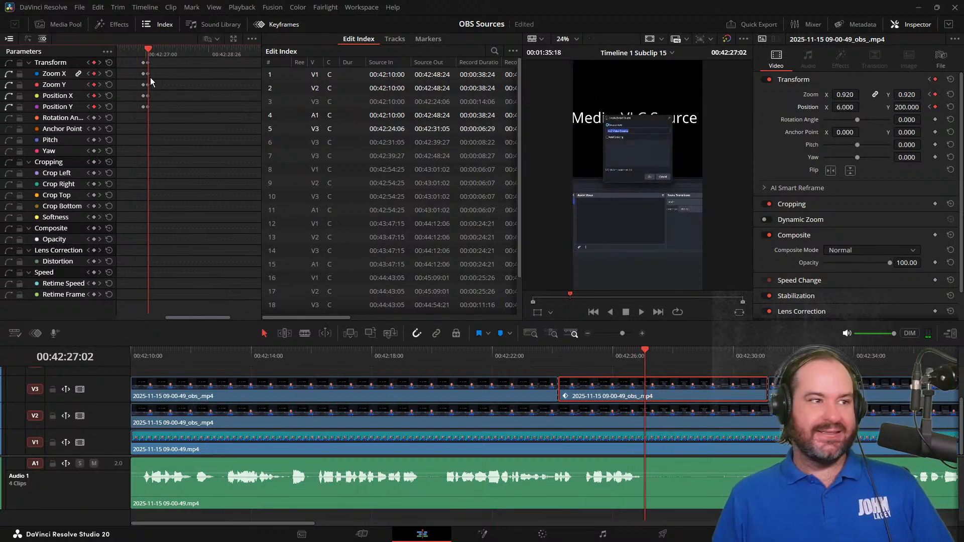
click(143, 65)
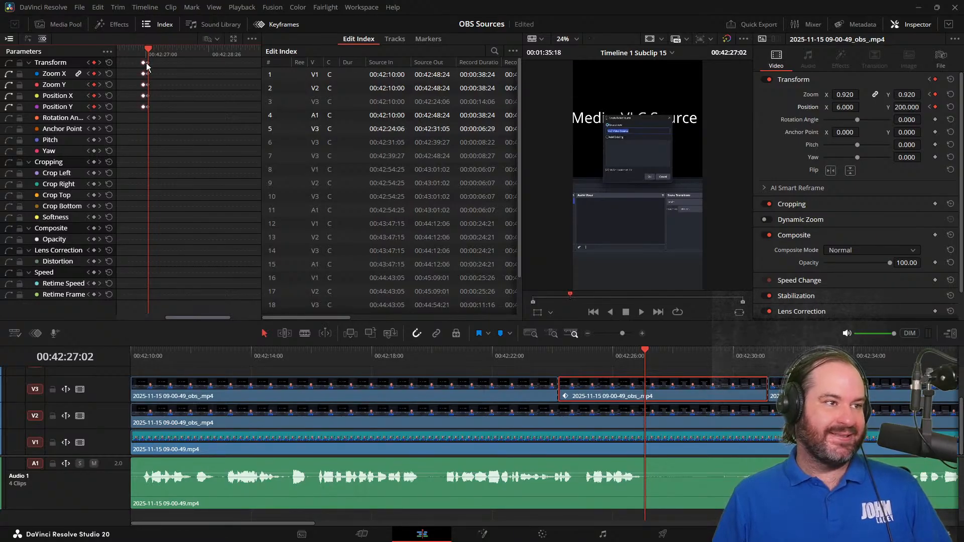
click(147, 64)
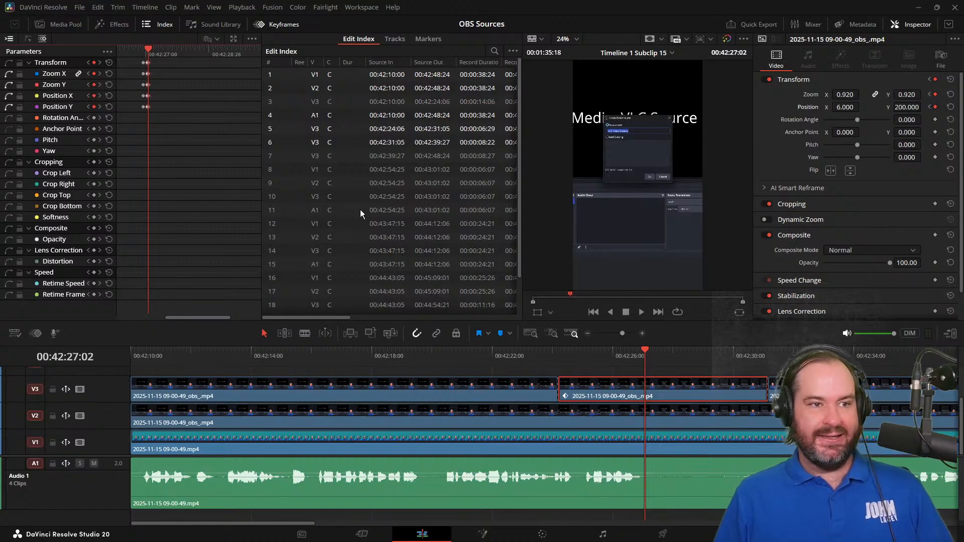
key(Right)
key(Right)
key(Right)
key(Right)
key(Right)
key(Right)
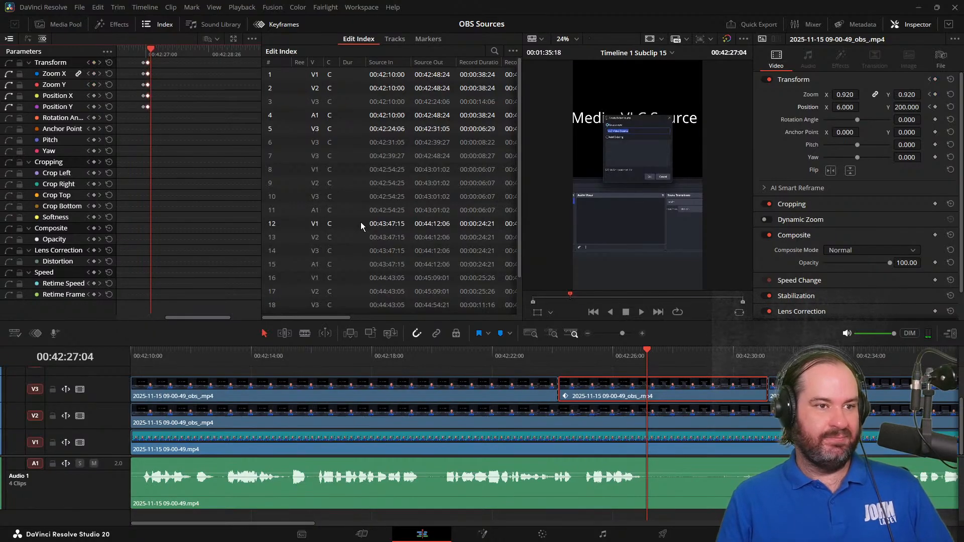
key(Right)
key(Right)
key(Right)
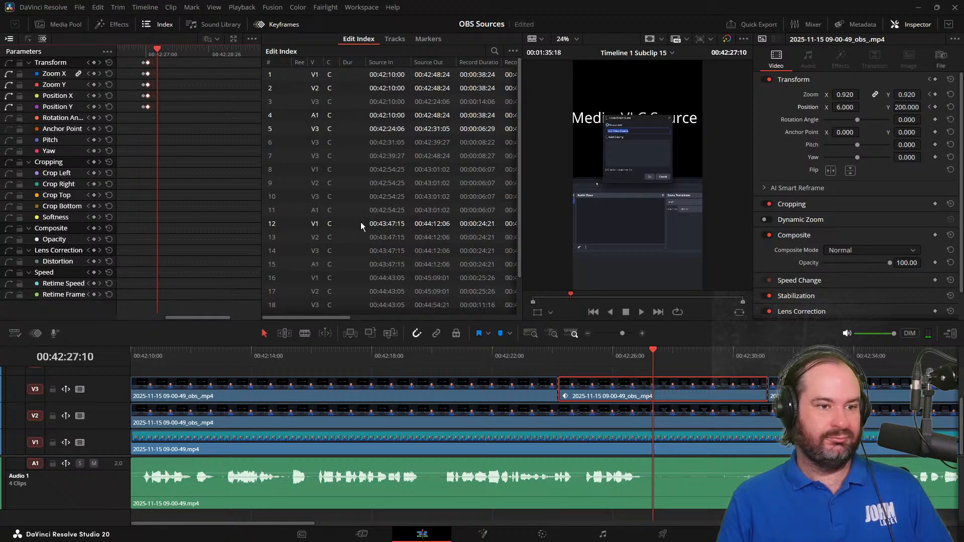
key(Right)
key(Right)
key(Right)
key(Right)
key(Right)
key(Right)
key(Right)
key(Right)
key(Right)
key(Right)
key(Right)
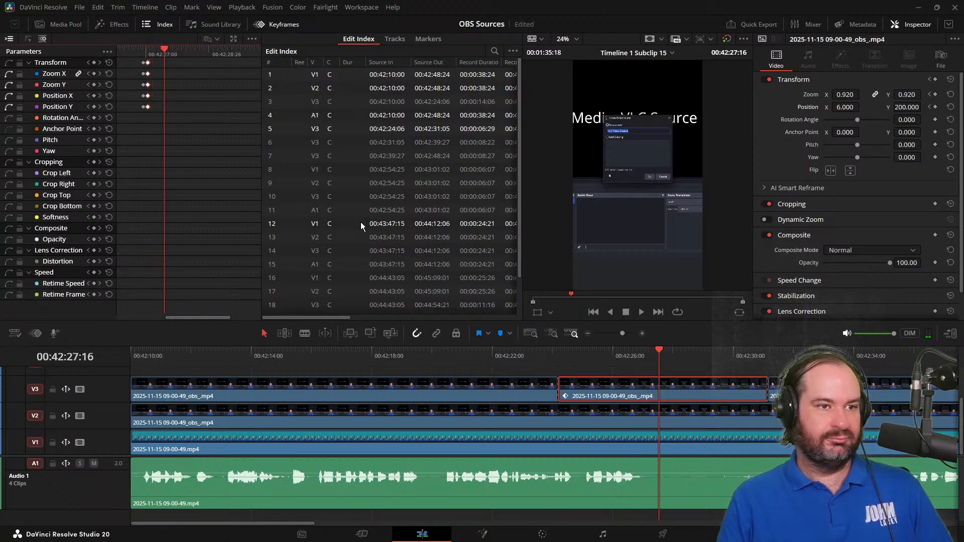
key(Right)
key(Right)
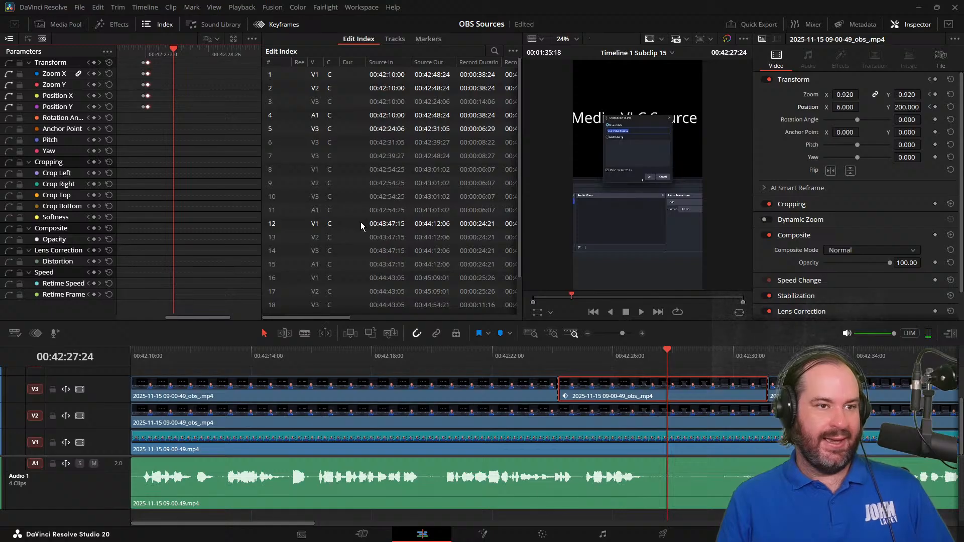
key(Right)
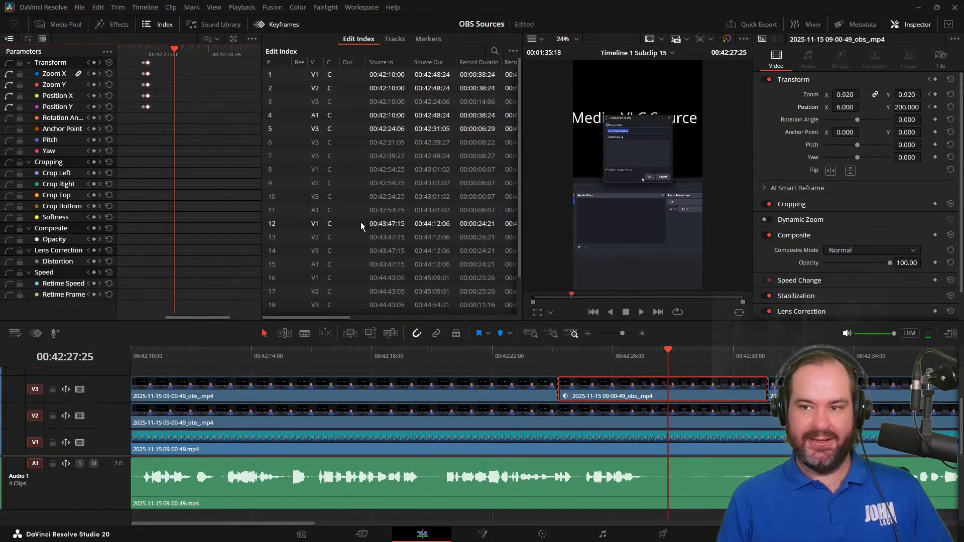
key(Right)
key(Right)
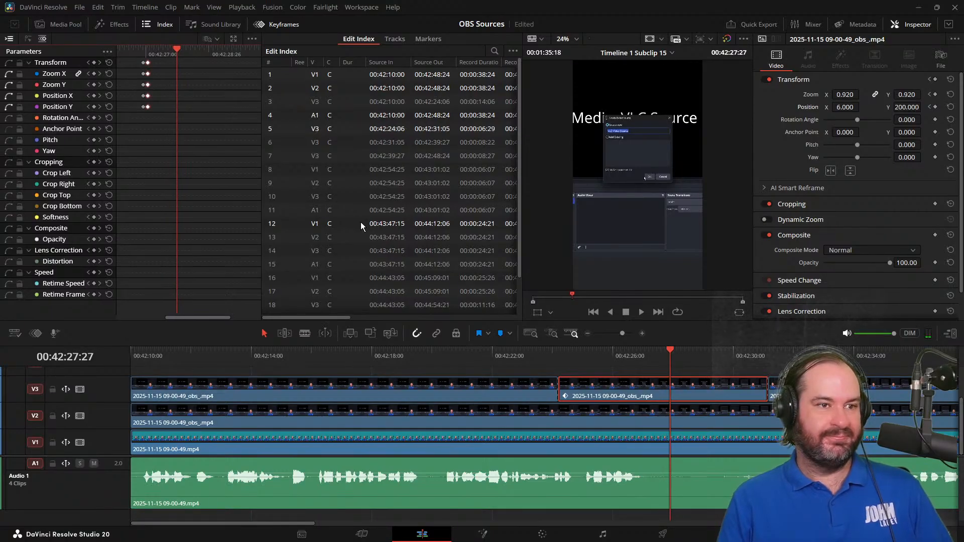
key(Right)
key(Right)
key(Right)
key(Right)
key(Right)
key(Right)
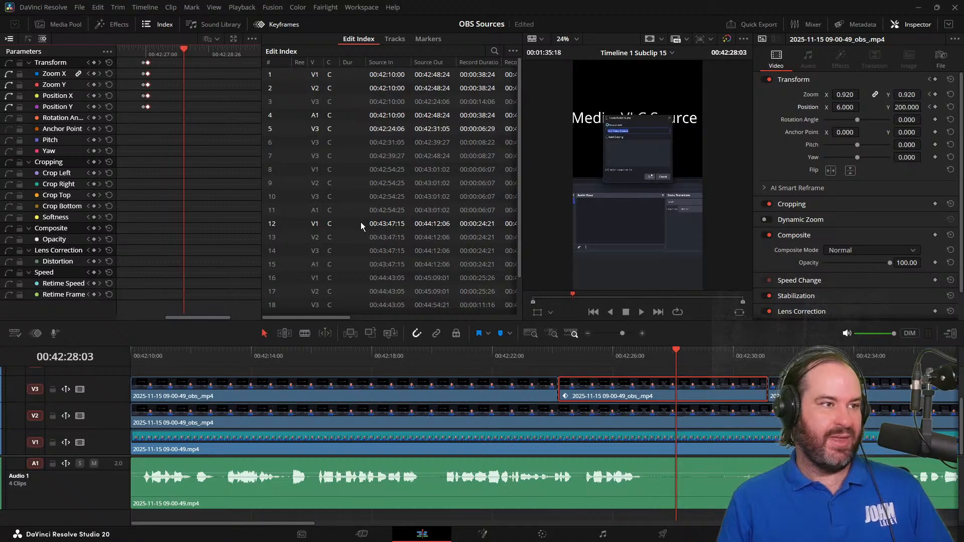
key(ctrl+v)
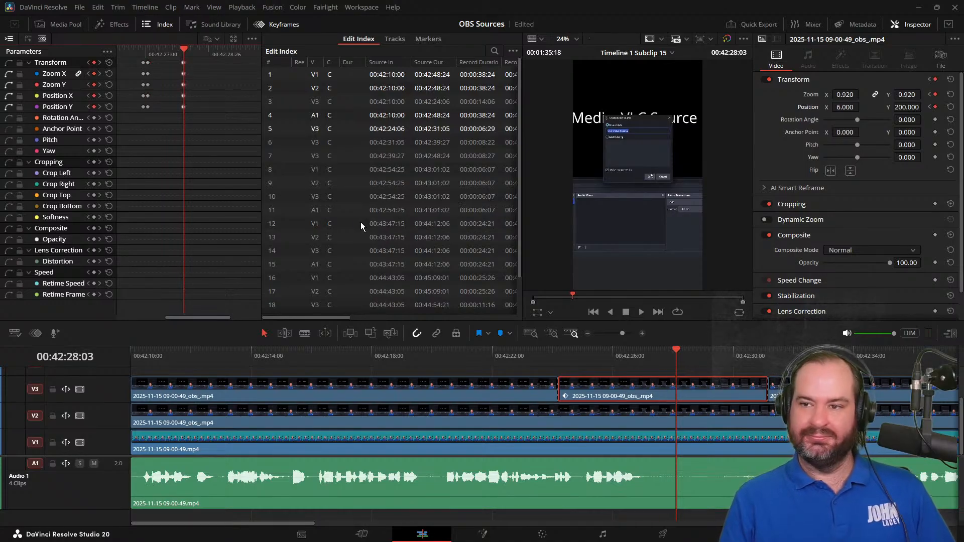
key(ctrl+s)
Add Position and Zoom keyframes at 00:42:29:19 on the second V3 clip, where the properties window has opened
key(Right)
key(Right)
key(Right)
key(Right)
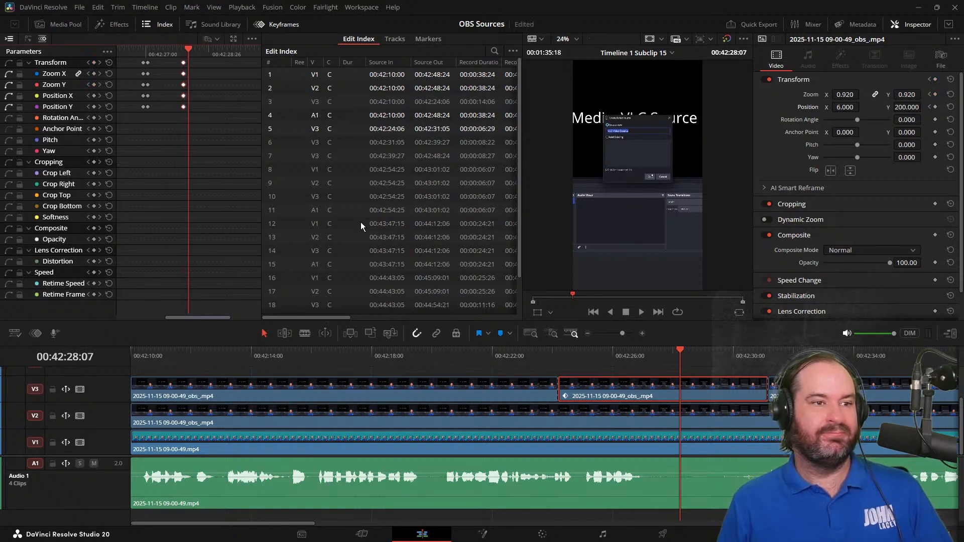
key(Right)
key(Right)
key(Right)
key(Right)
key(Right)
key(Right)
key(Right)
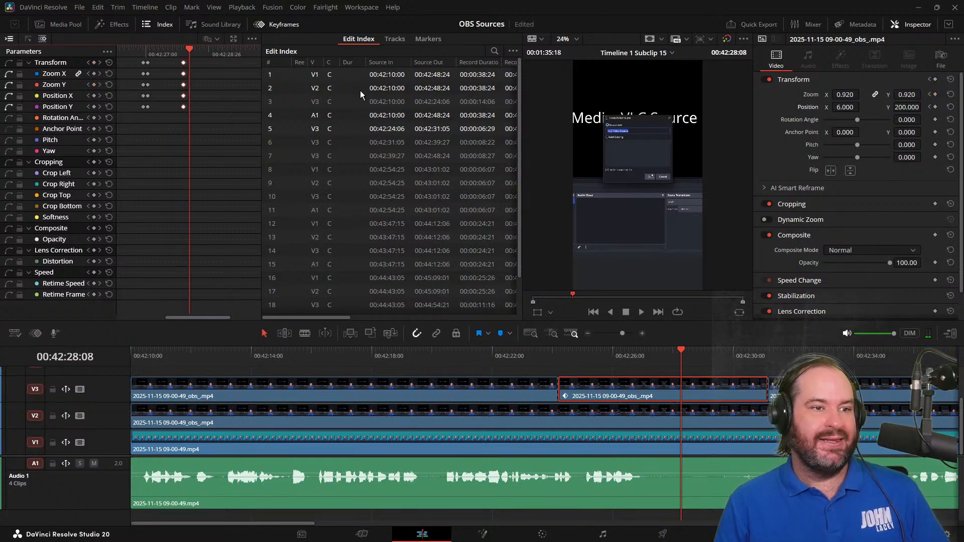
key(Right)
key(Right)
key(Right)
key(Right)
key(Right)
key(Right)
key(Right)
key(Right)
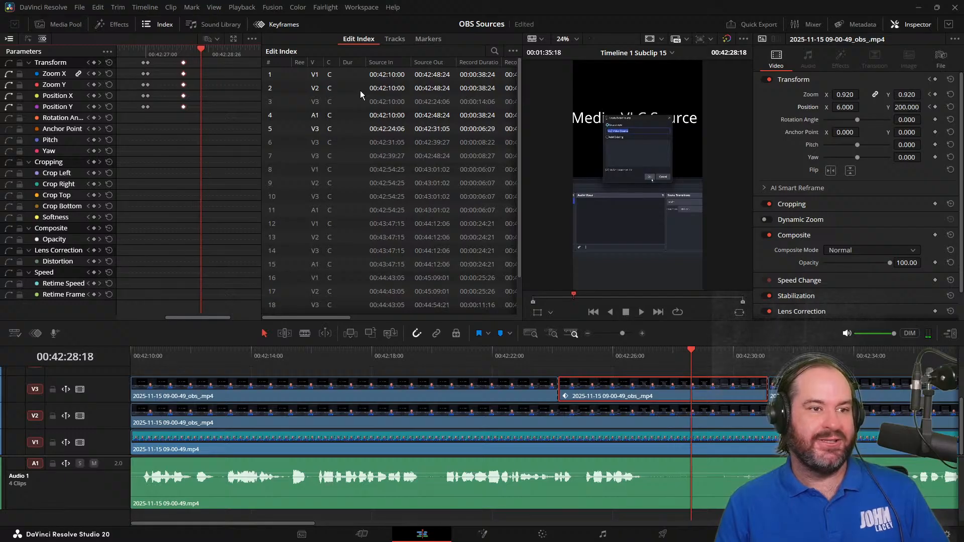
key(Right)
key(Right)
key(Right)
key(Right)
key(Right)
key(Right)
key(Right)
key(Right)
key(Right)
key(Right)
key(Right)
key(Right)
key(Right)
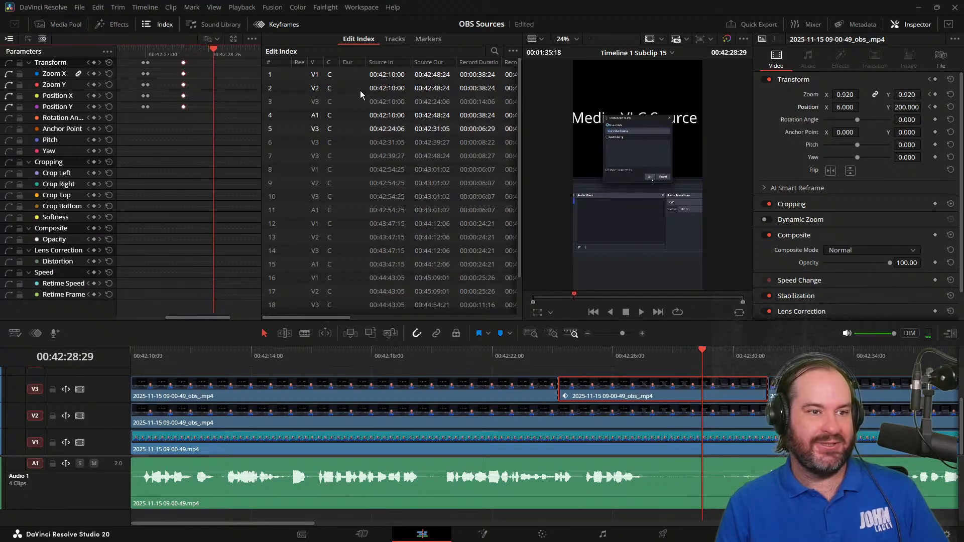
key(Right)
key(Right)
key(Right)
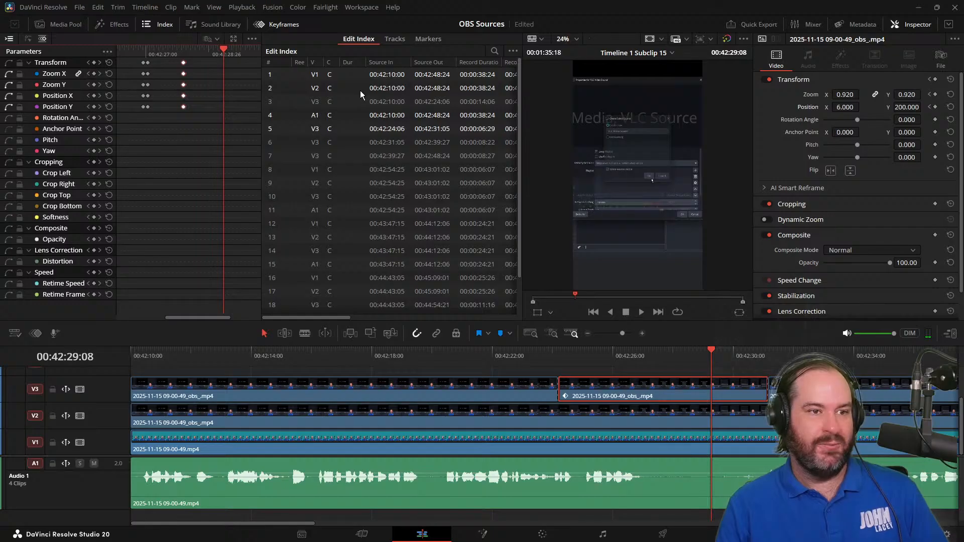
key(Right)
key(Right)
key(Right)
key(Right)
key(Right)
key(Right)
key(Right)
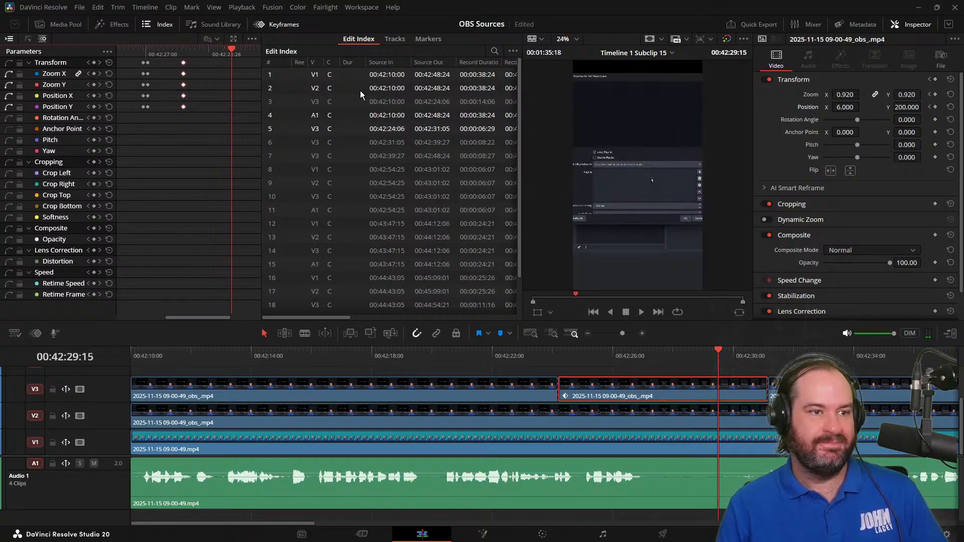
key(Right)
key(Right)
key(Right)
key(Right)
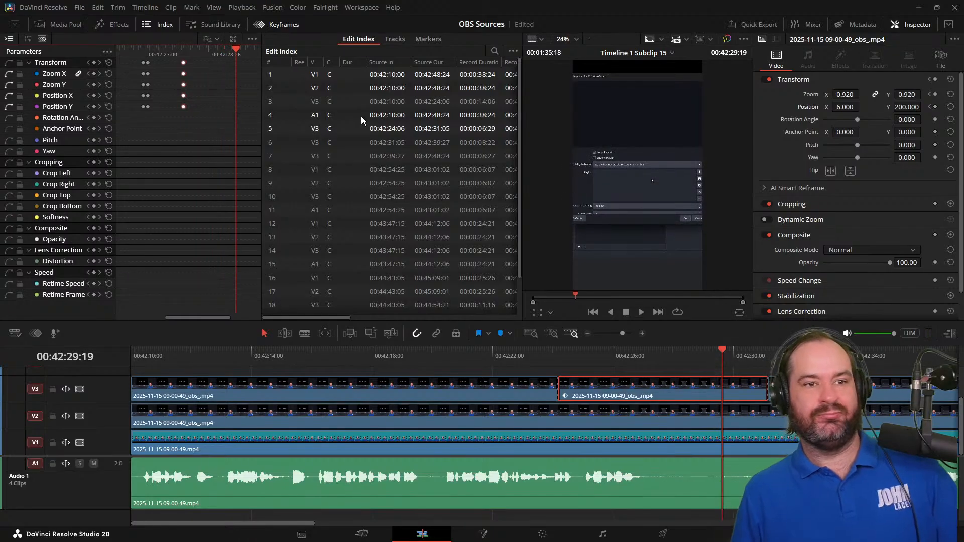
click(935, 107)
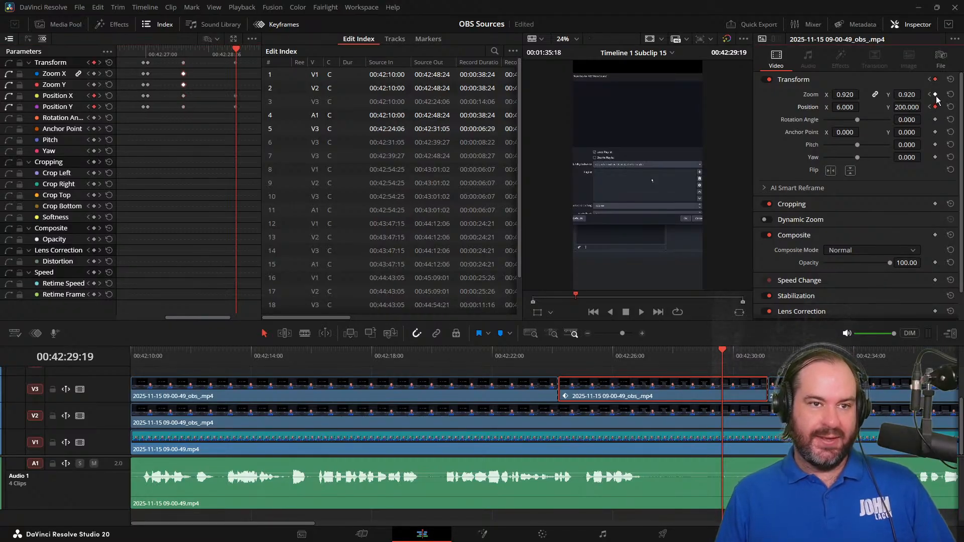
click(935, 94)
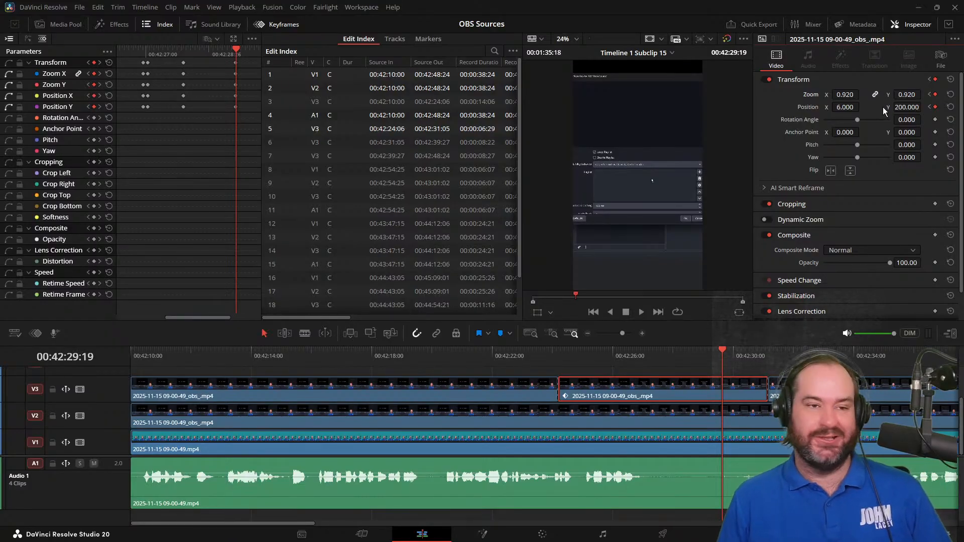
Set the linked Zoom at the 00:42:29:19 keyframe to 0.810
click(846, 95)
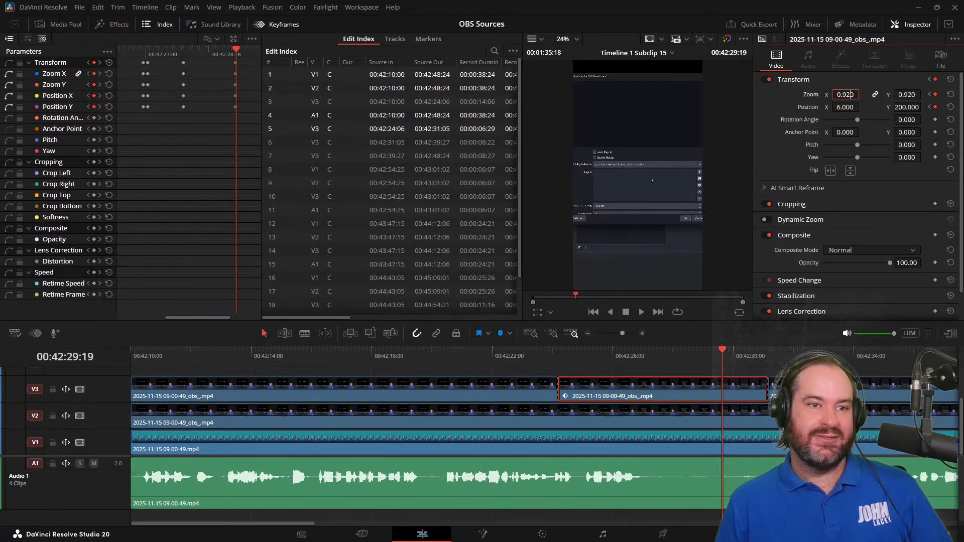
key(Down)
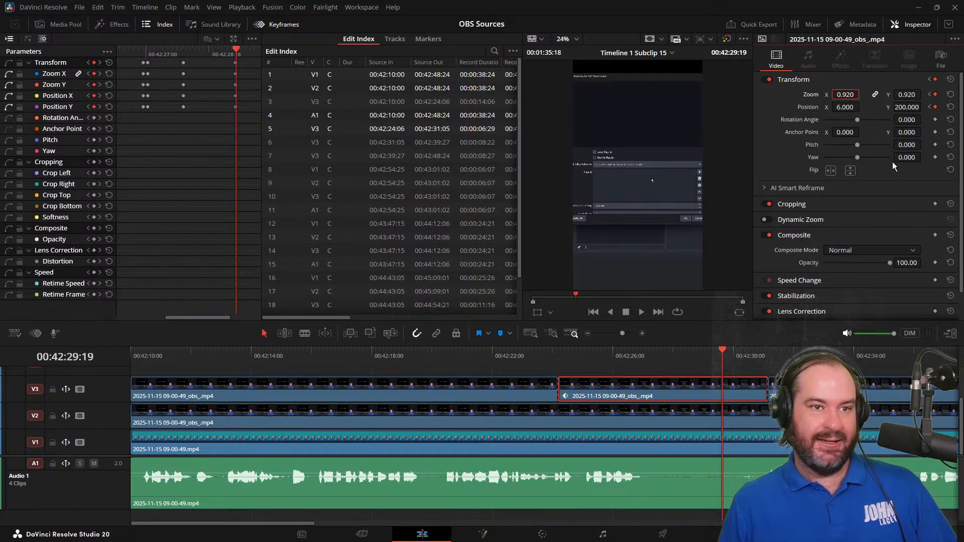
key(BackSpace)
text(8)
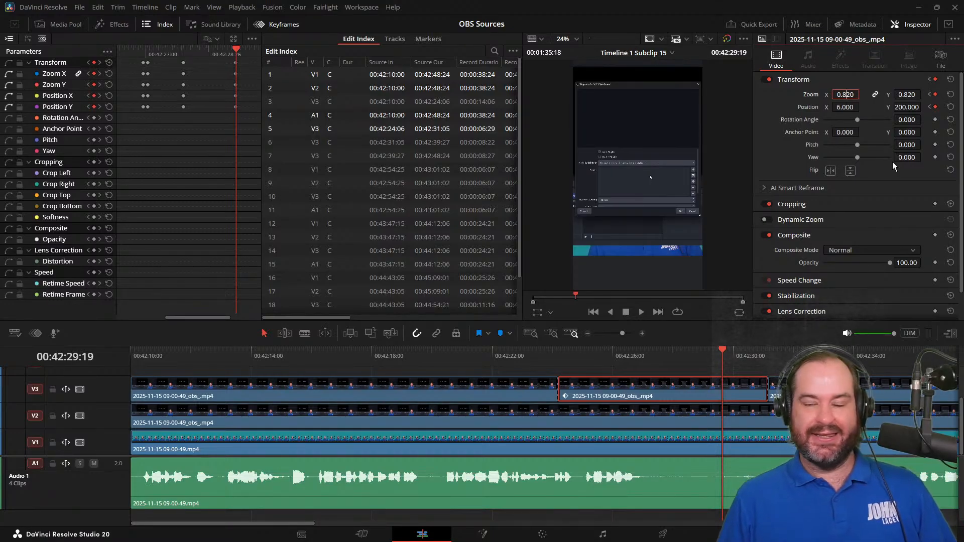
key(BackSpace)
text(900)
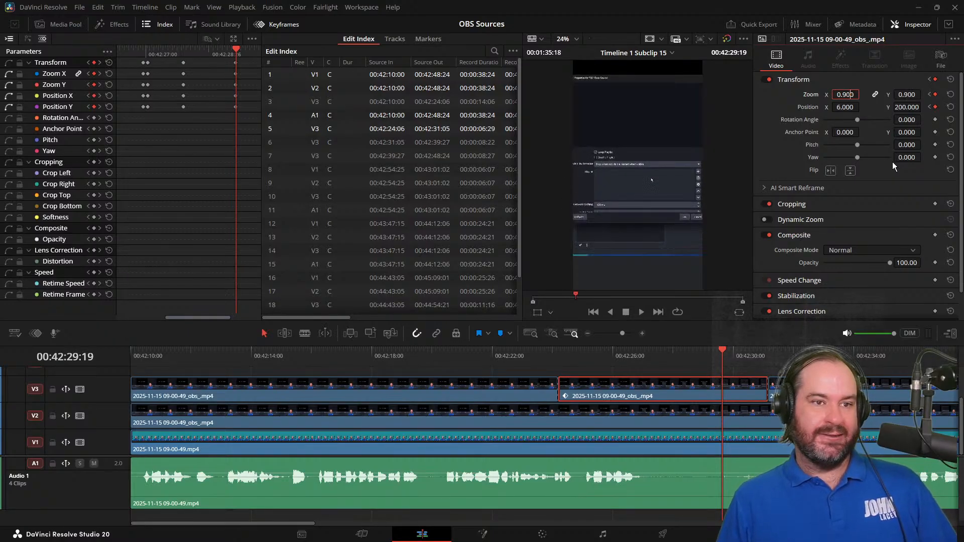
key(BackSpace)
text(82)
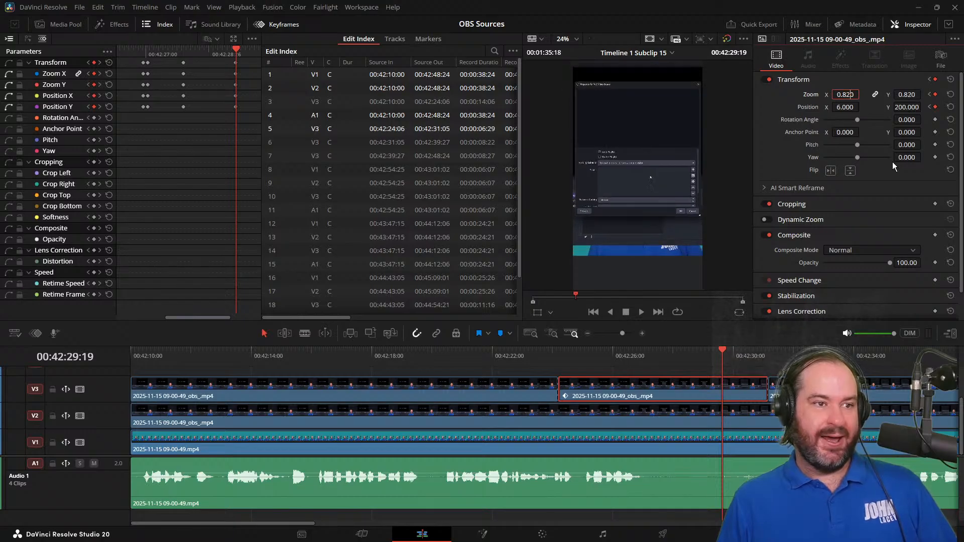
key(BackSpace)
text(1)
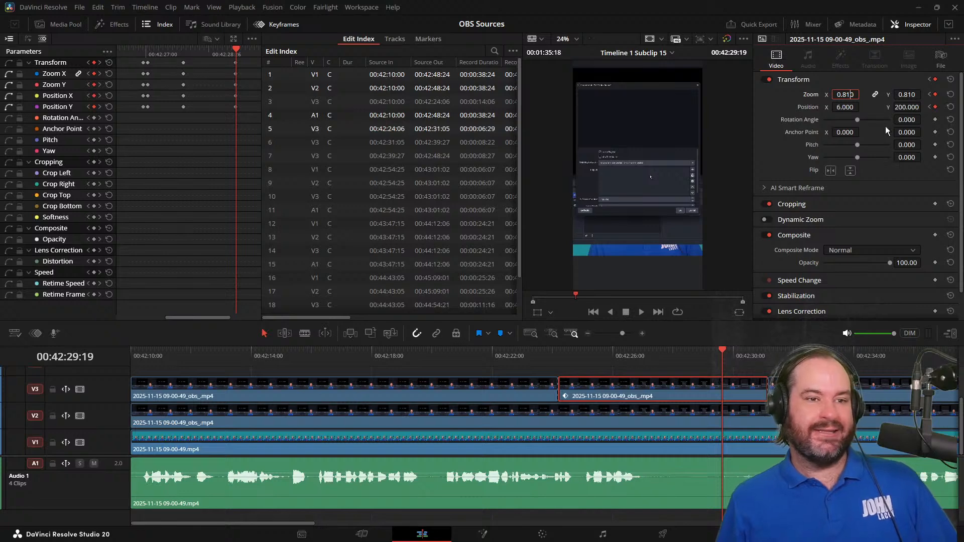
Lower the Position Y of the 00:42:29:19 keyframe to 90
click(907, 106)
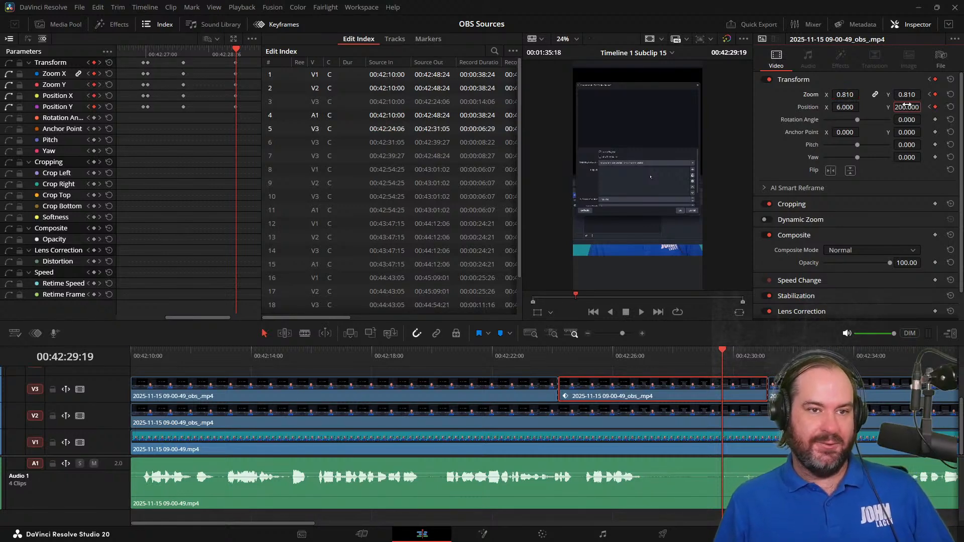
click(844, 108)
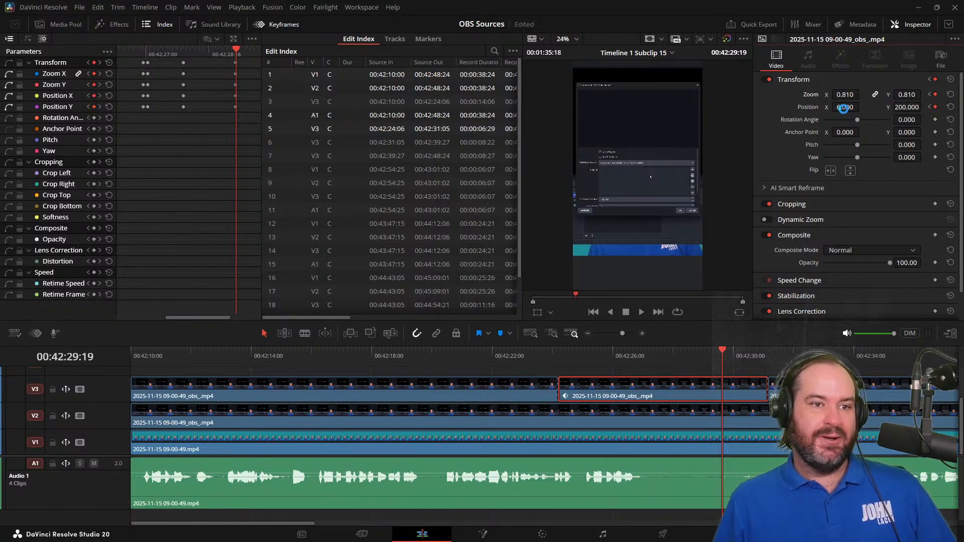
click(907, 107)
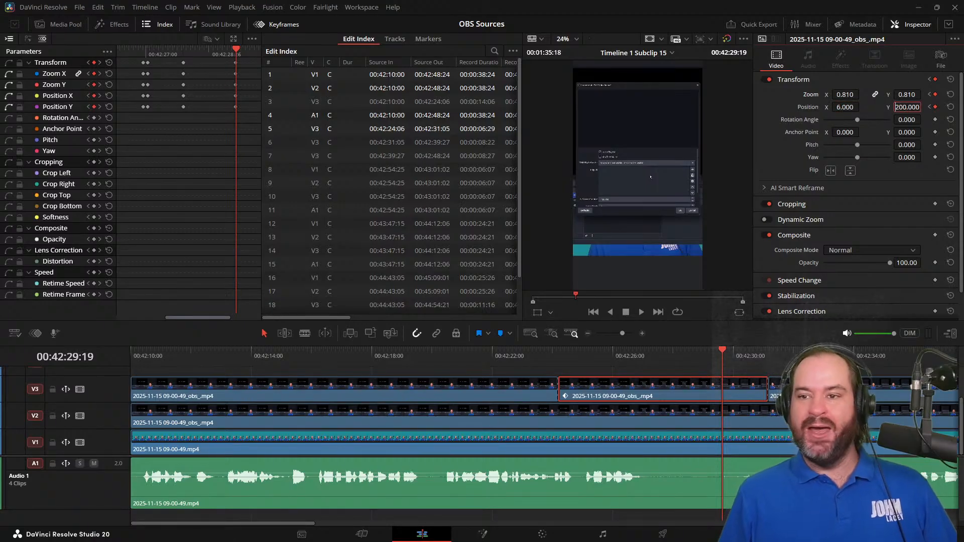
key(Right)
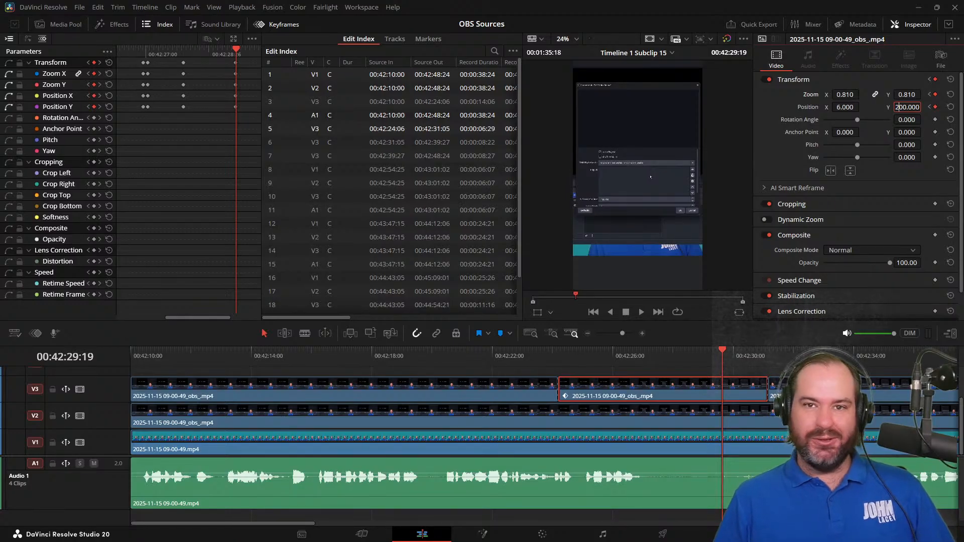
key(Down)
key(Down)
key(Down)
key(Down)
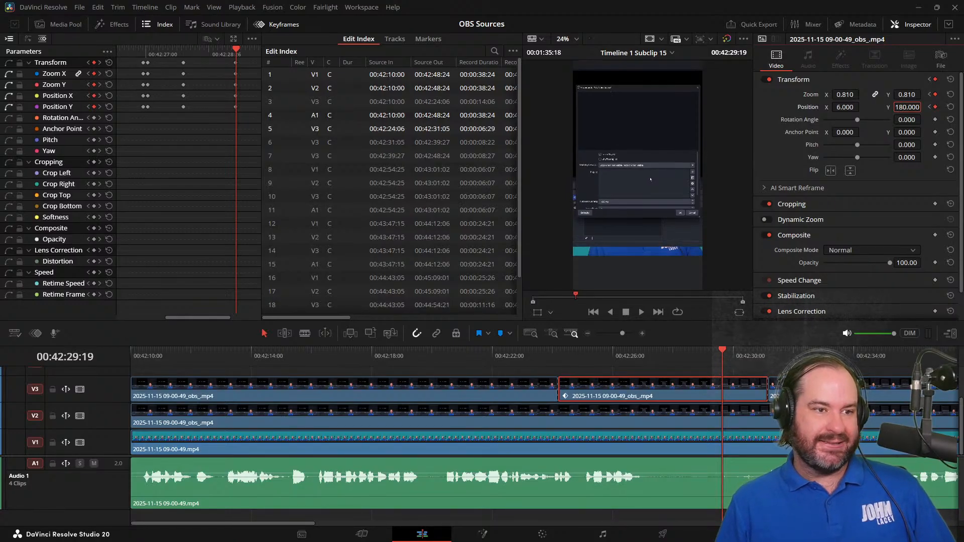
key(Down)
key(Down)
key(Down)
key(Down)
key(Down)
key(Down)
key(Down)
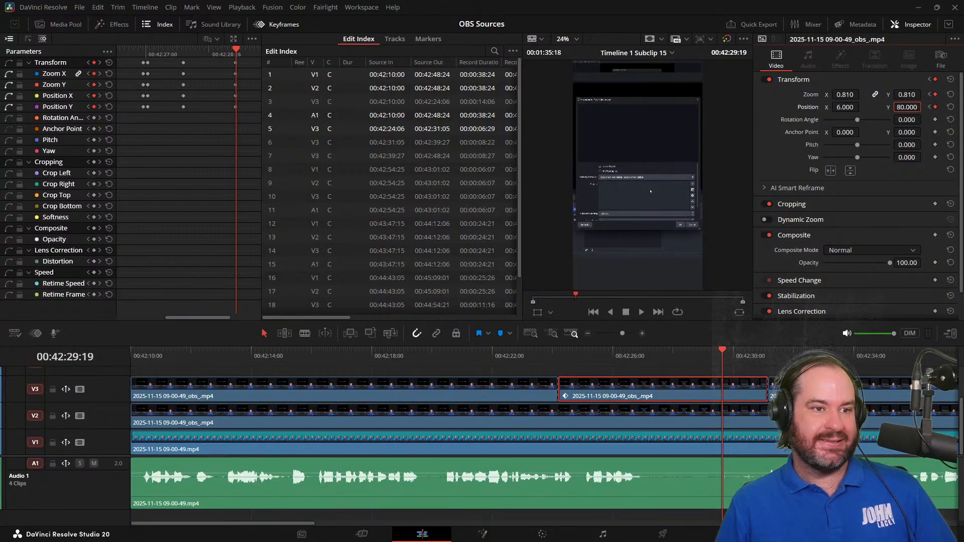
key(Up)
key(Down)
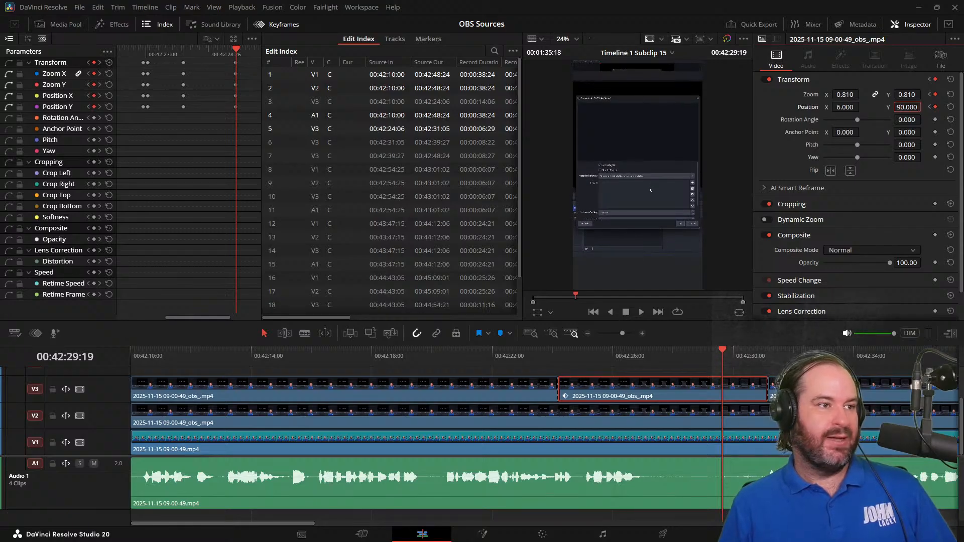
Paste the copied Transform keyframes at 00:42:28:24 and shift the 00:42:28:03 keyframes forward to just before them
click(235, 49)
key(Left)
key(Left)
key(Left)
key(Left)
key(Left)
key(Left)
key(Left)
key(Left)
key(Left)
key(Left)
key(Left)
key(Left)
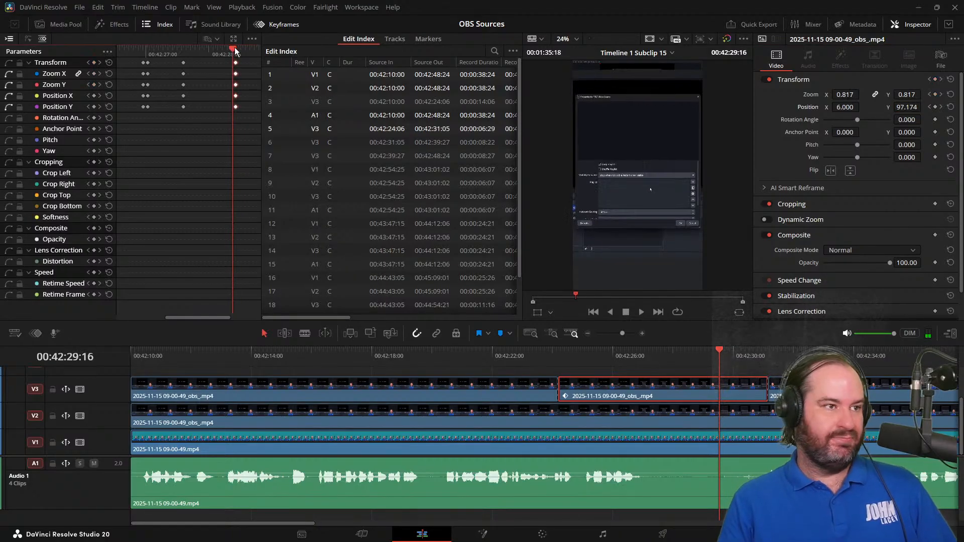
key(Left)
key(Left)
key(Left)
key(Left)
key(Left)
key(Left)
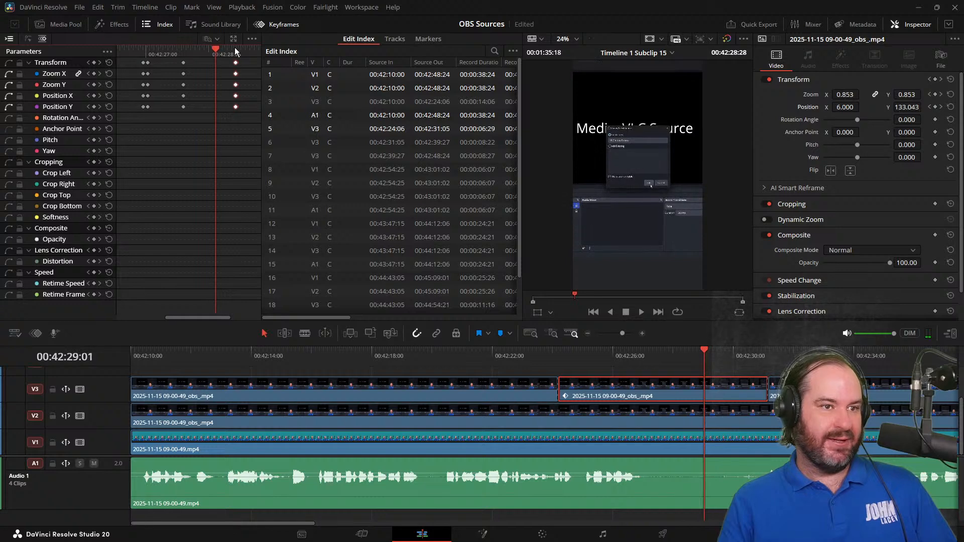
key(Left)
key(Left)
key(Left)
key(Left)
key(Left)
key(Left)
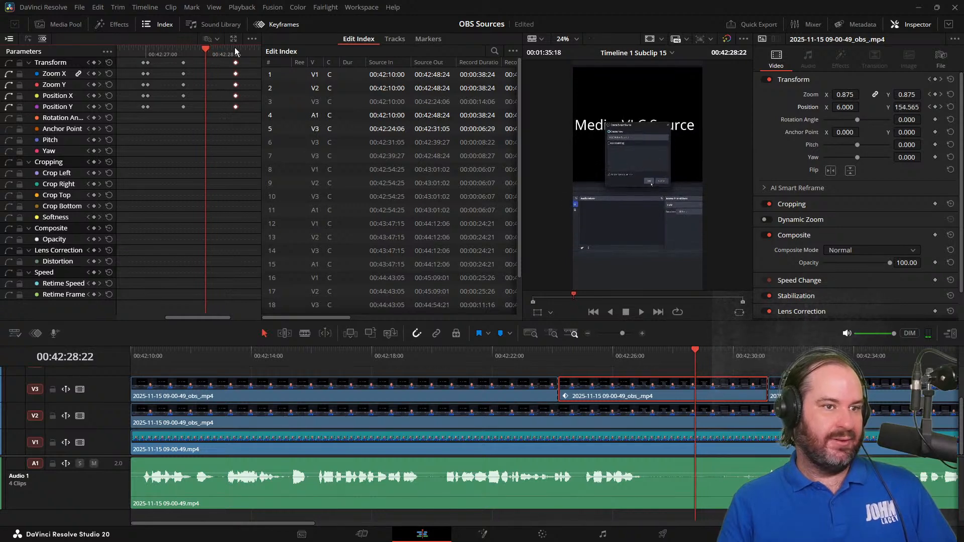
key(Right)
key(Right)
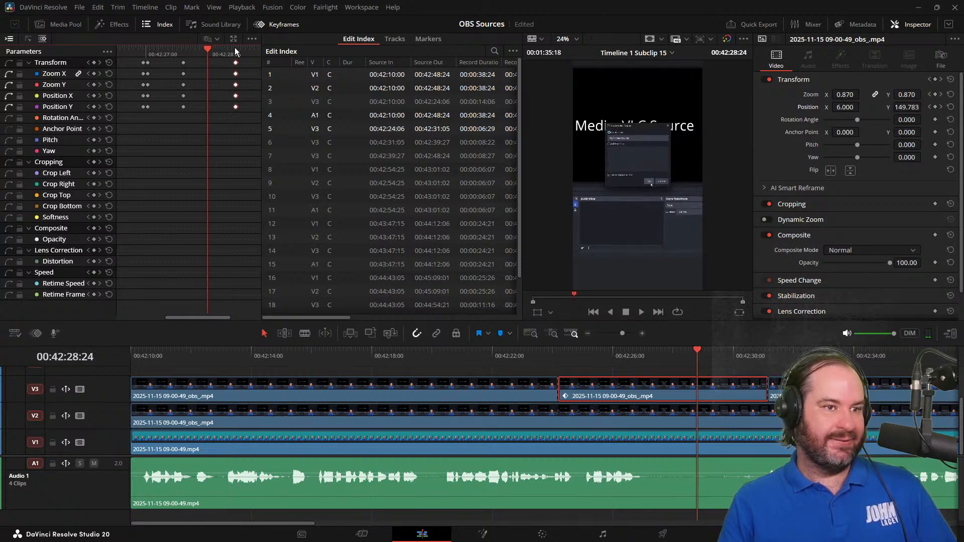
key(ctrl+v)
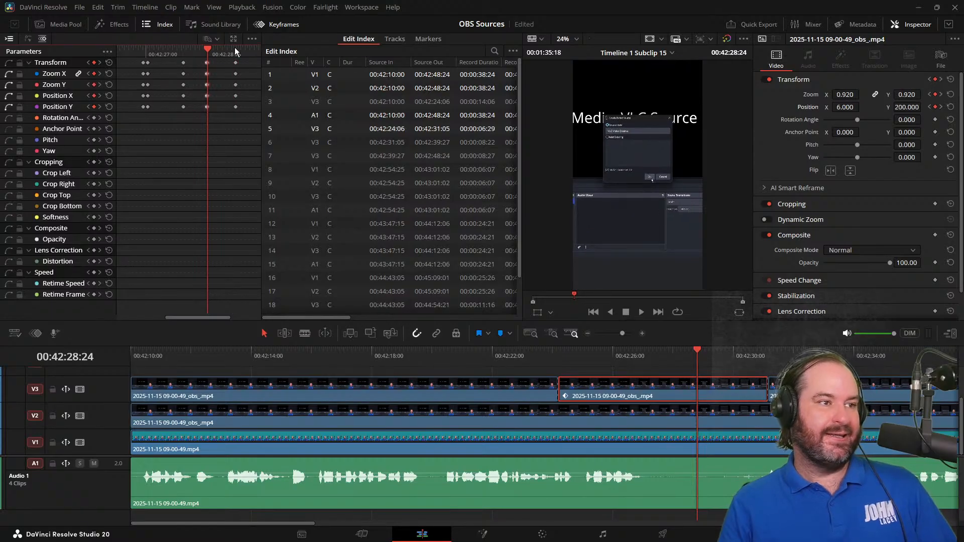
click(184, 62)
drag(184, 62, 197, 64)
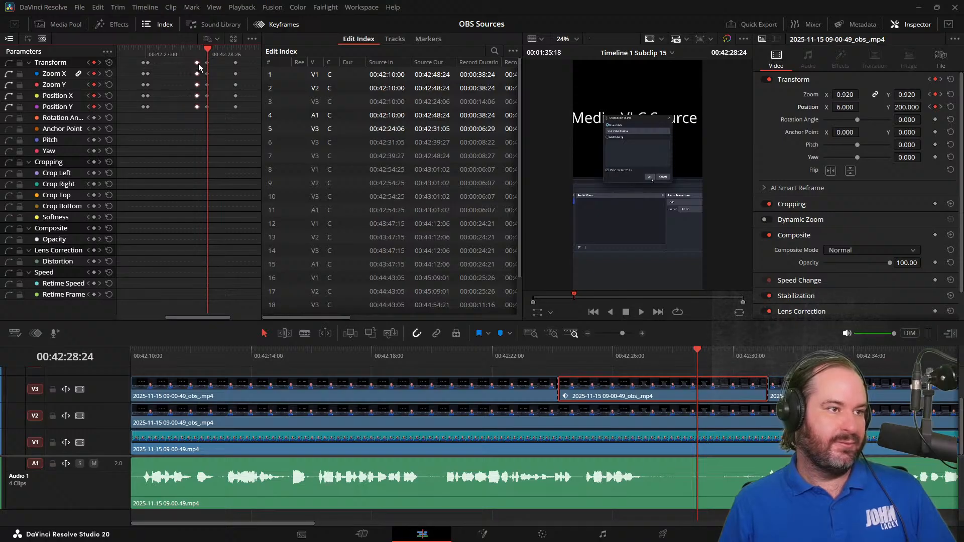
Rewind to around 00:42:25:07 and play through the second V3 clip to review its framing, ending back at 00:42:28:07
click(162, 50)
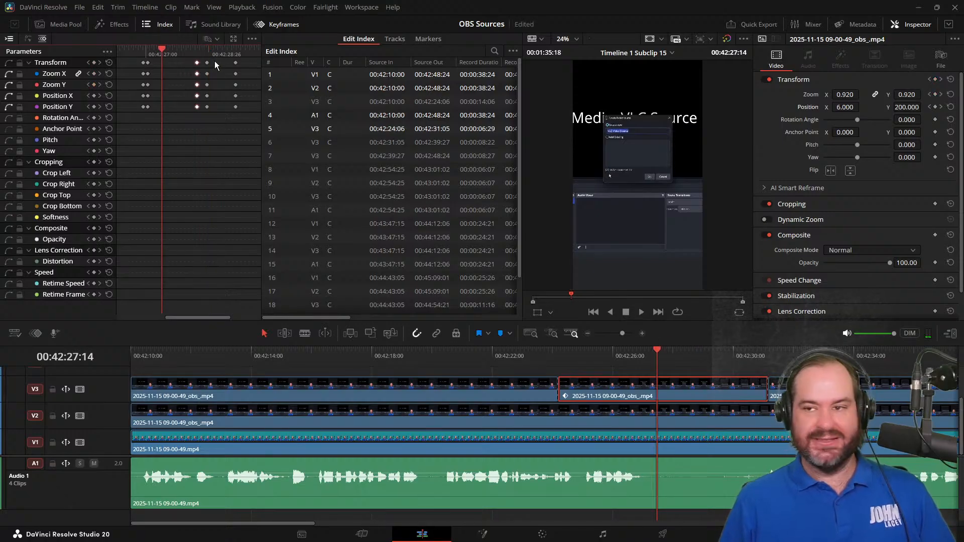
key(ctrl+minus)
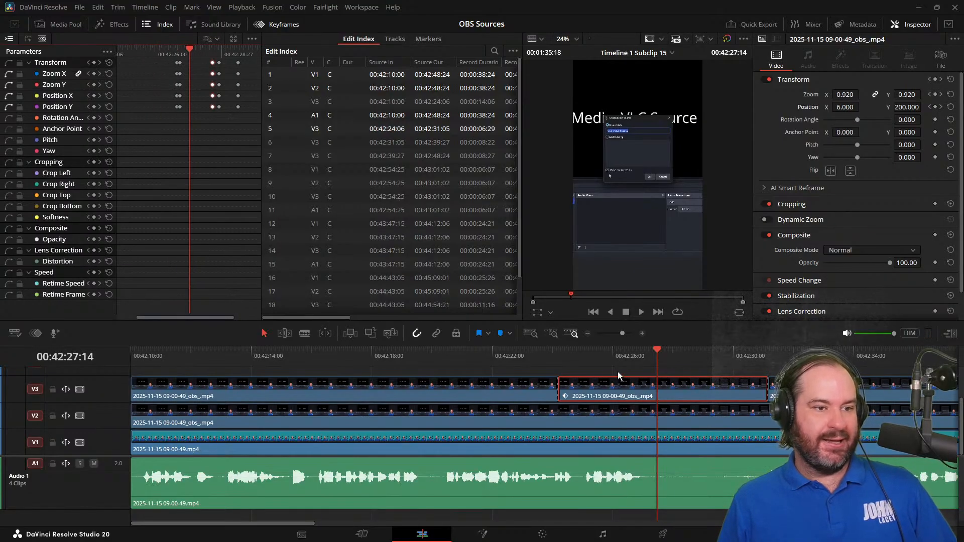
click(667, 361)
key(ctrl+minus)
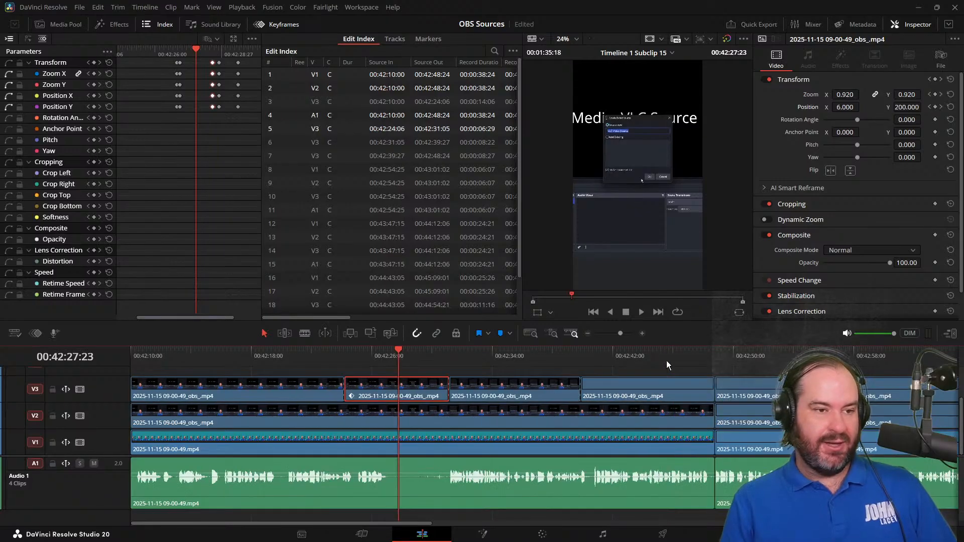
key(j)
key(j)
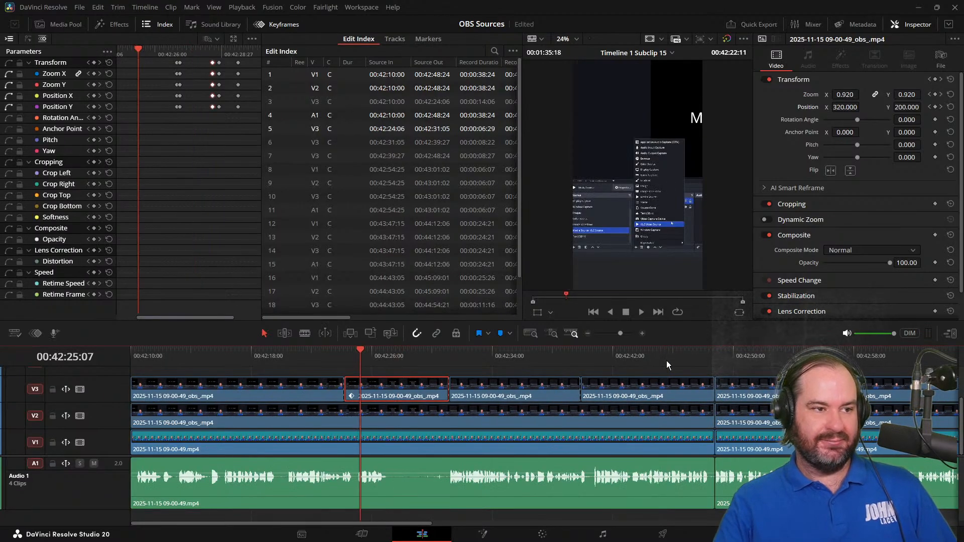
key(k)
key(l)
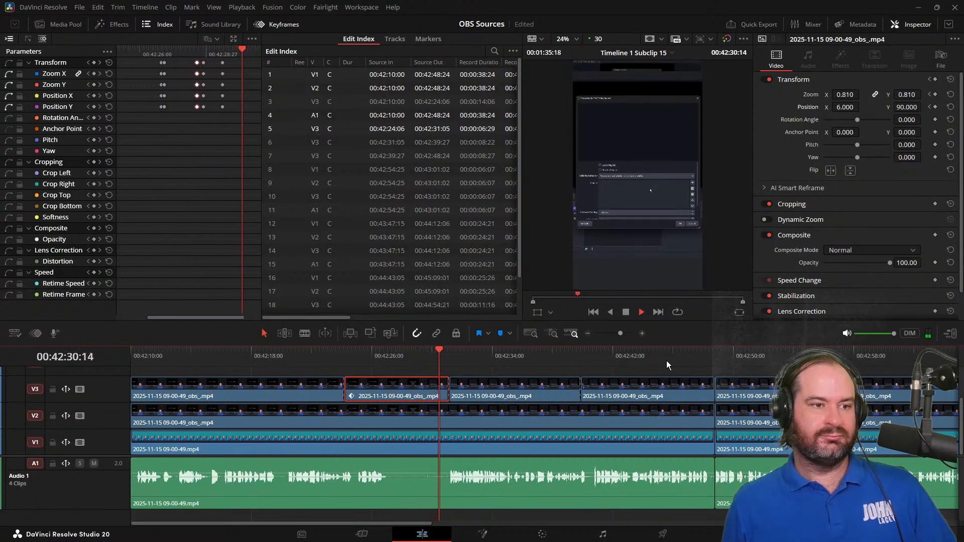
click(627, 313)
drag(477, 351, 405, 387)
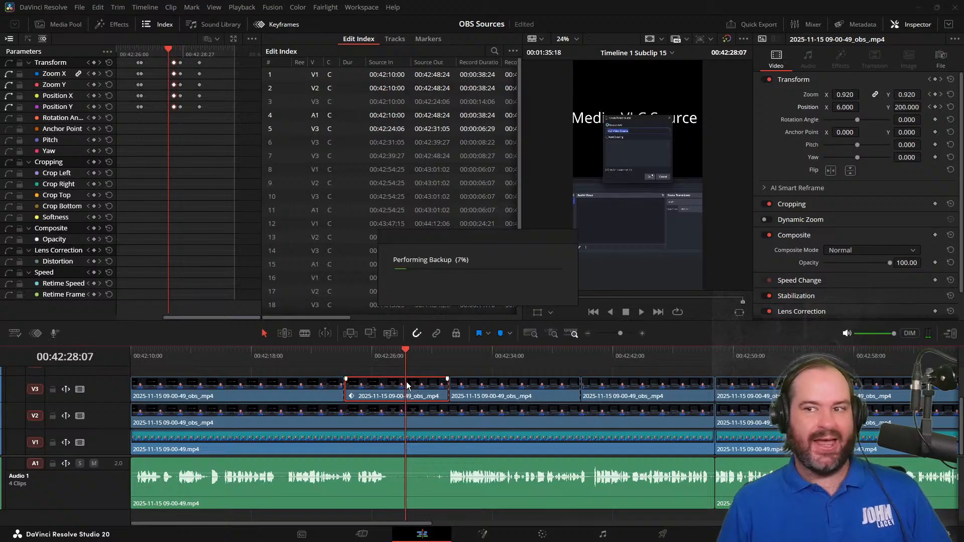
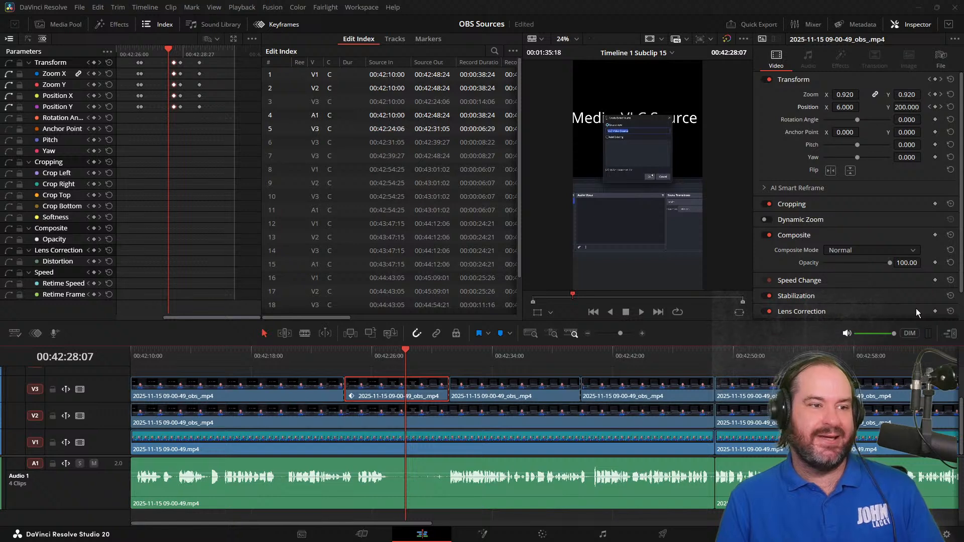
Rewind to the start of the second V3 clip and play it through to about 00:42:30:22 to review its keyframed motion
click(345, 354)
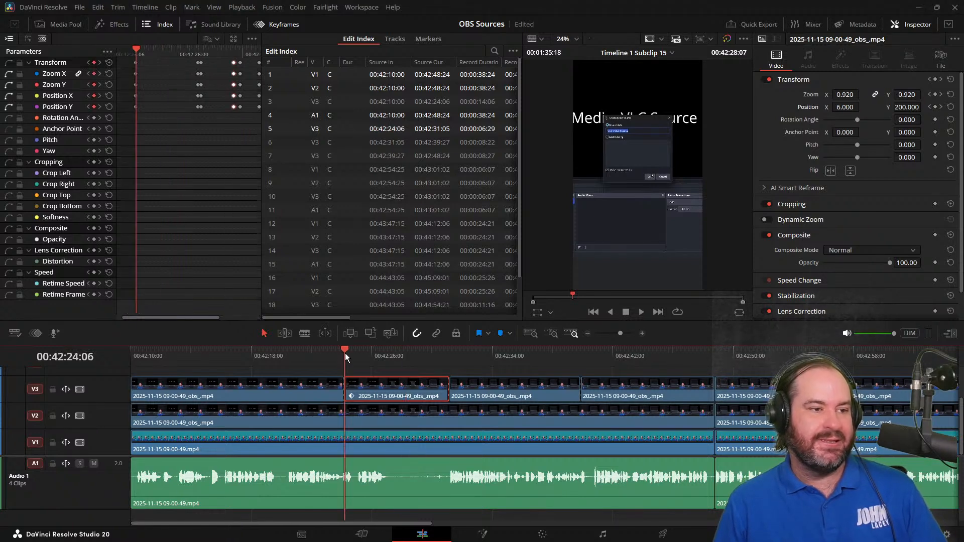
click(351, 353)
drag(351, 353, 382, 363)
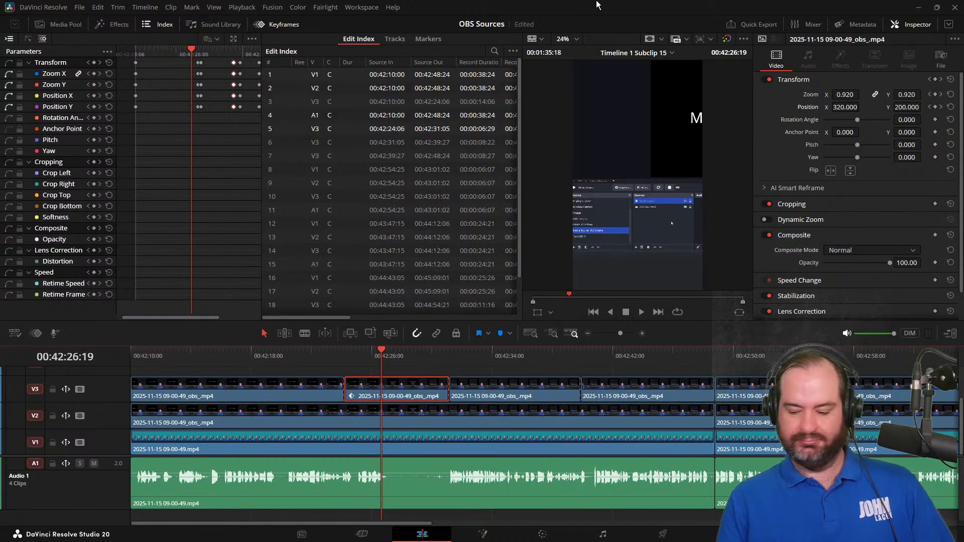
key(j)
key(j)
key(l)
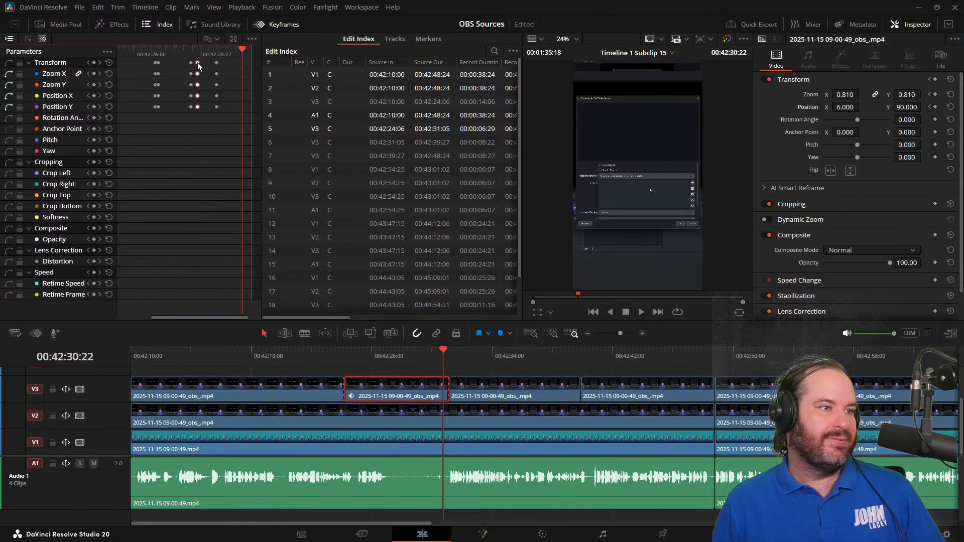
Move the third set of Transform keyframes in the second V3 clip slightly earlier and play back the zoom transition
drag(191, 63, 183, 62)
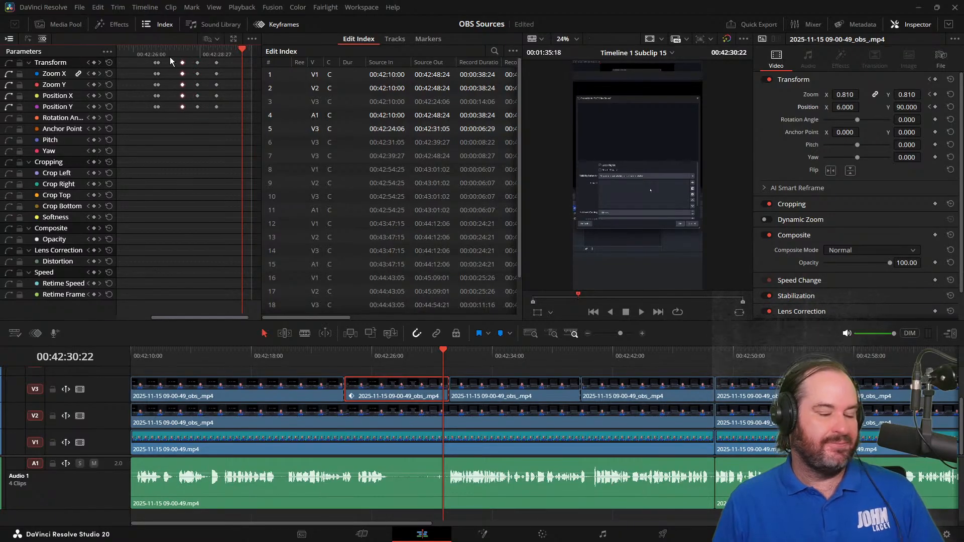
key(j)
key(j)
key(j)
key(j)
key(l)
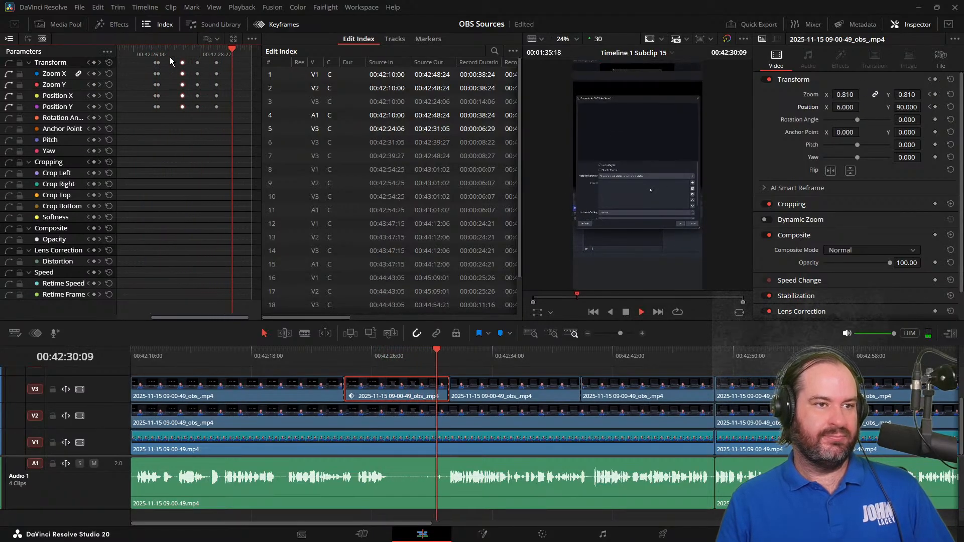
key(k)
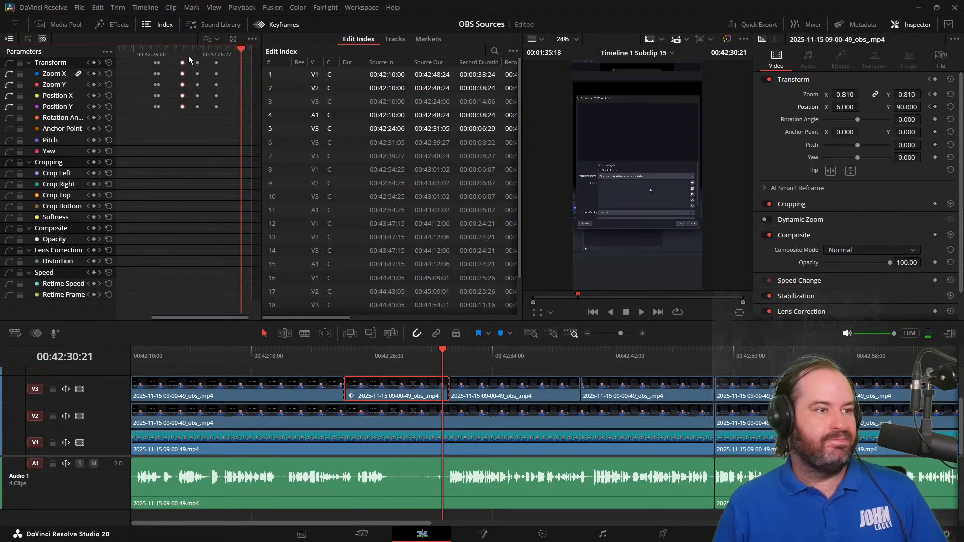
Shift the last Transform keyframes earlier to 00:42:29:14 and the fourth set slightly earlier, and play back from 00:42:27:22
click(216, 62)
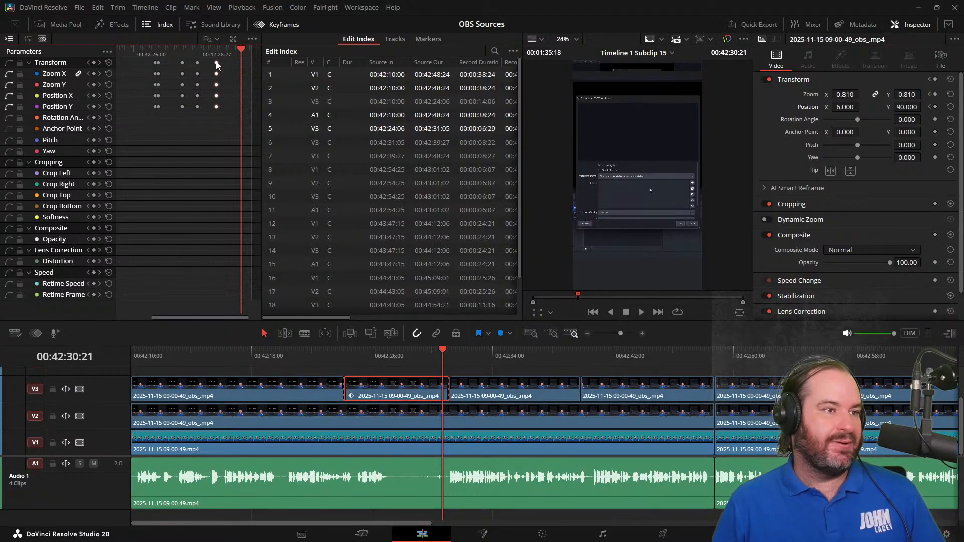
drag(216, 62, 212, 62)
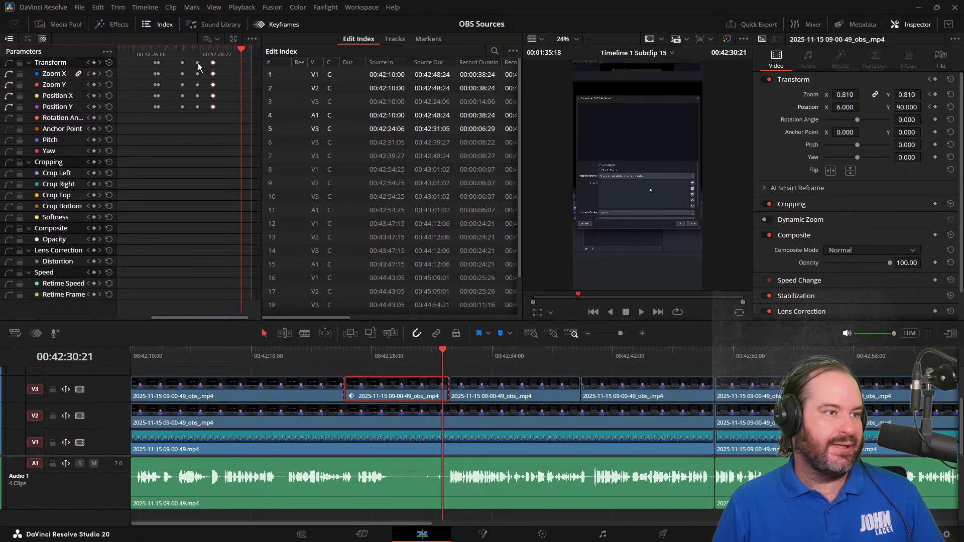
drag(197, 62, 195, 63)
click(173, 52)
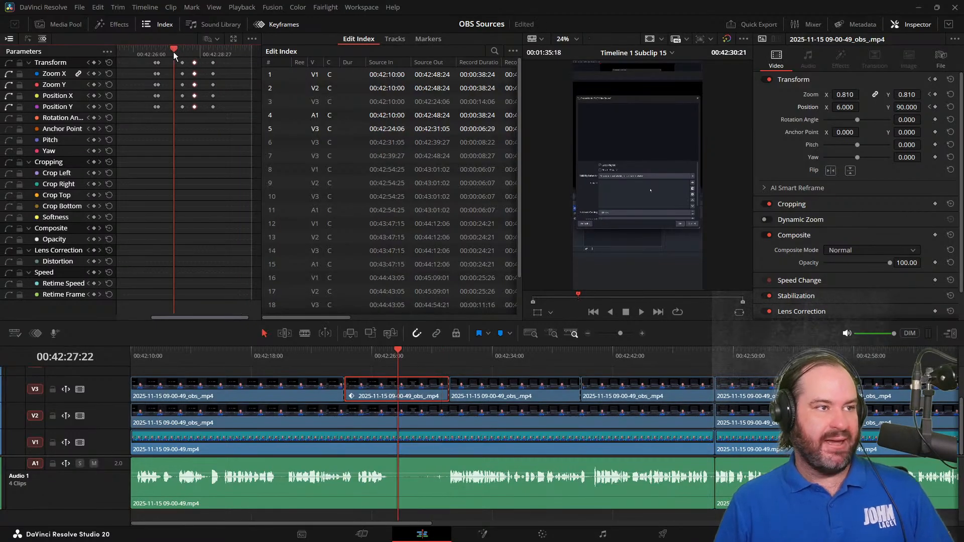
key(space)
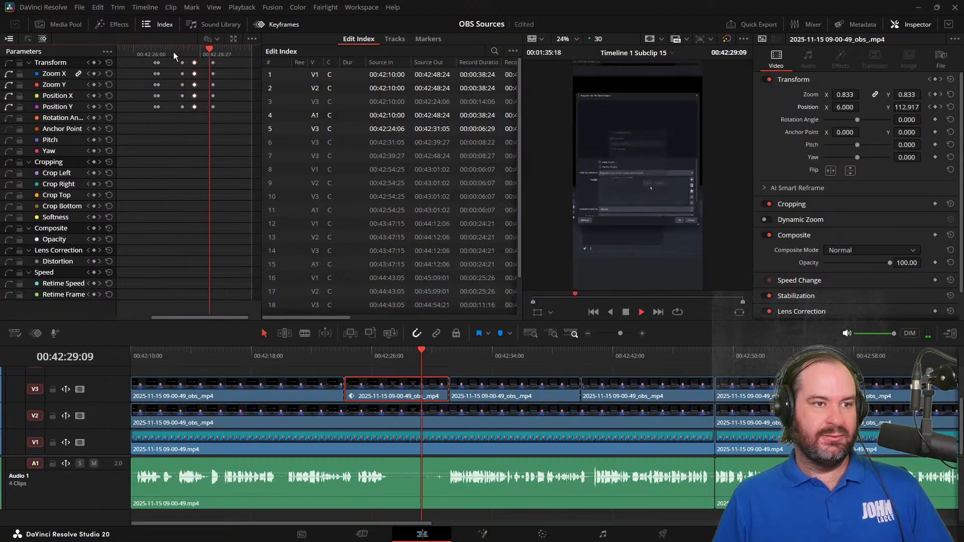
key(space)
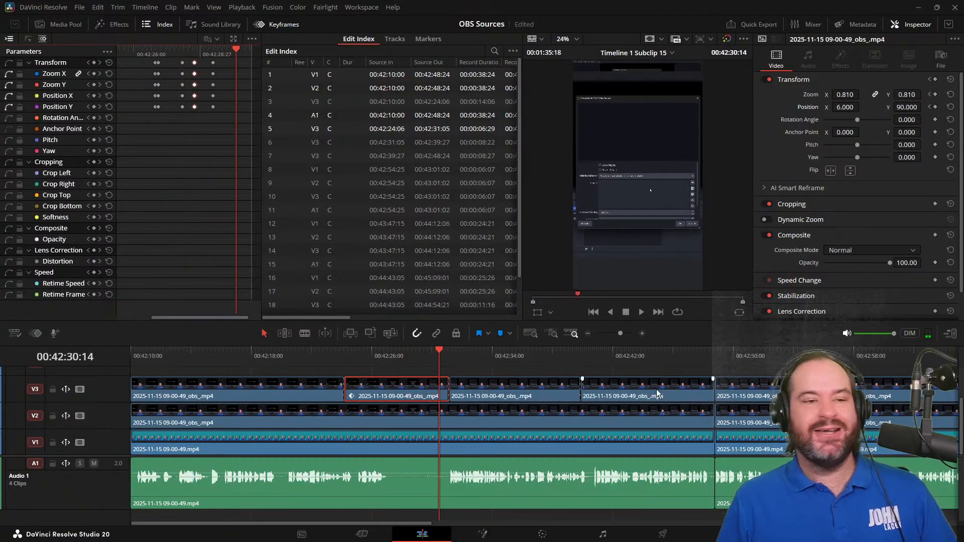
click(628, 312)
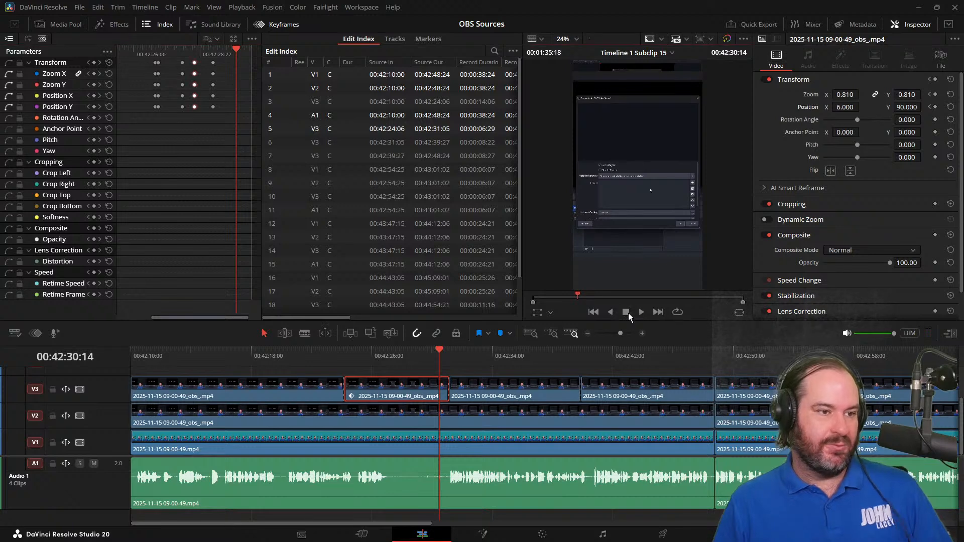
Copy the Transform keyframes at 00:42:29:14 and paste them at the start of the fourth V3 clip, 00:42:39:27
click(213, 61)
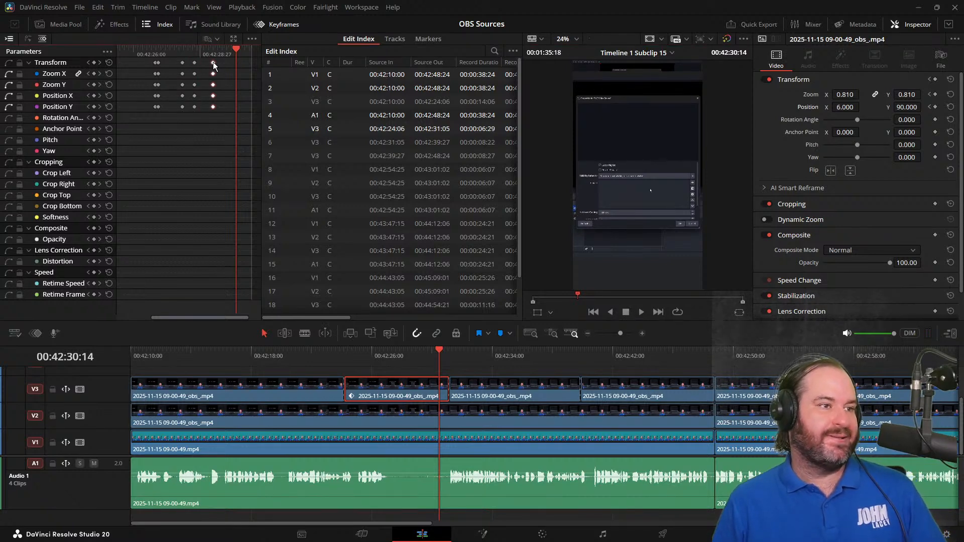
click(213, 52)
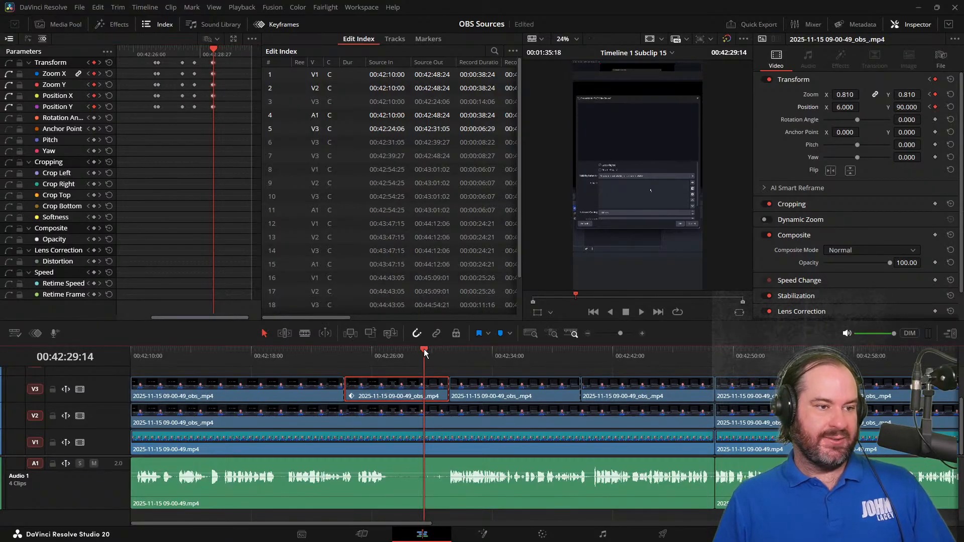
drag(425, 353, 458, 353)
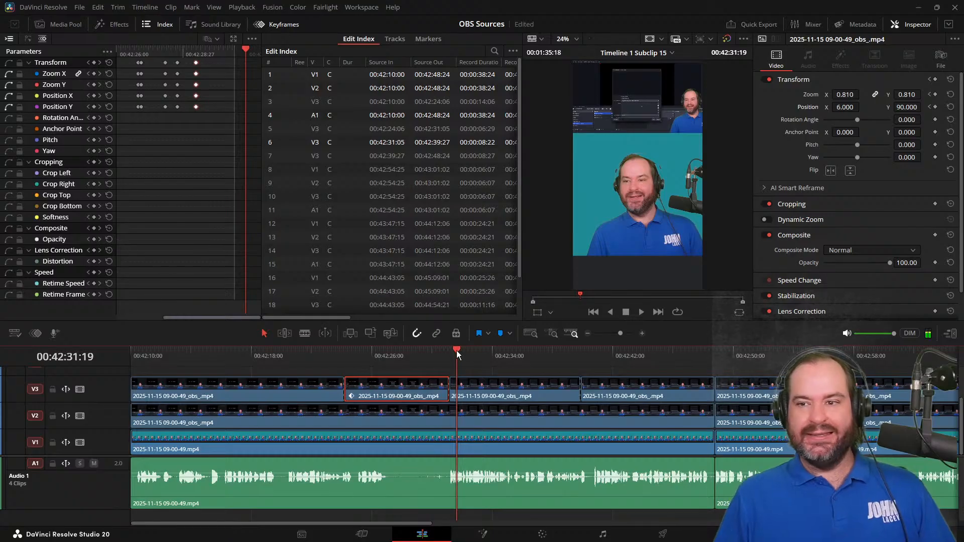
click(468, 400)
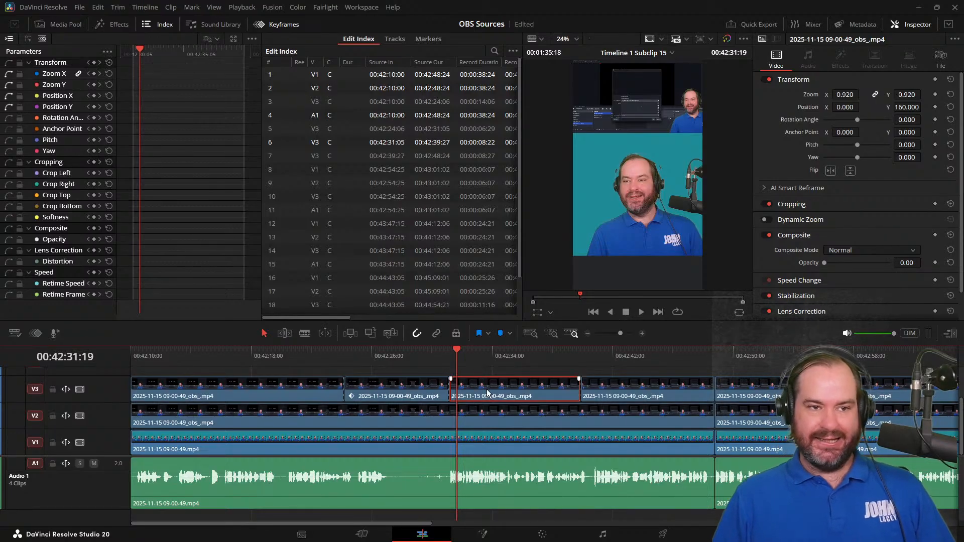
drag(826, 263, 794, 267)
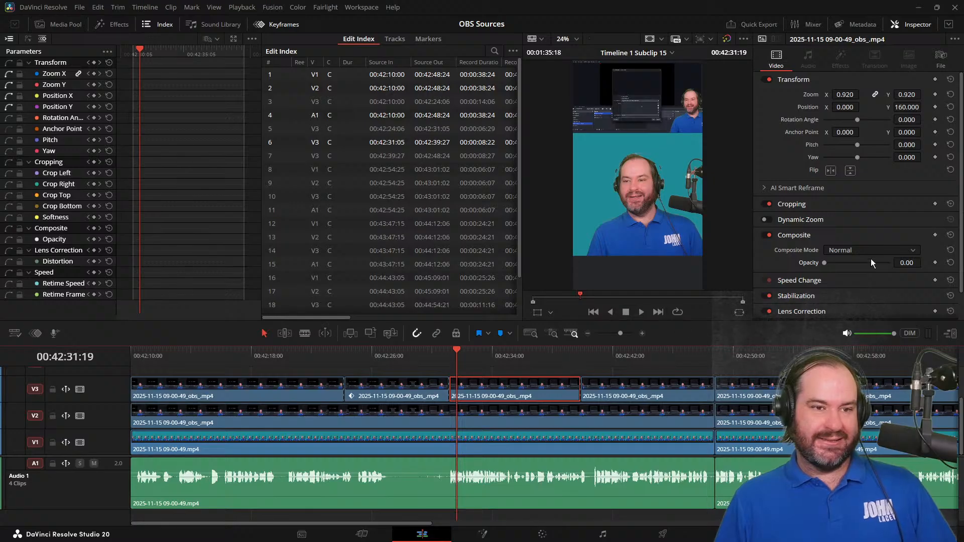
drag(547, 357, 581, 362)
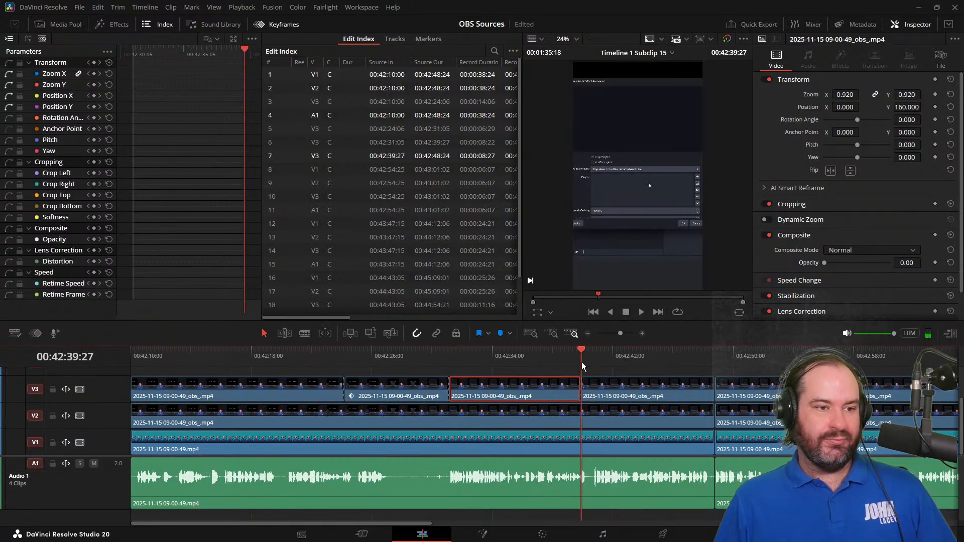
click(627, 397)
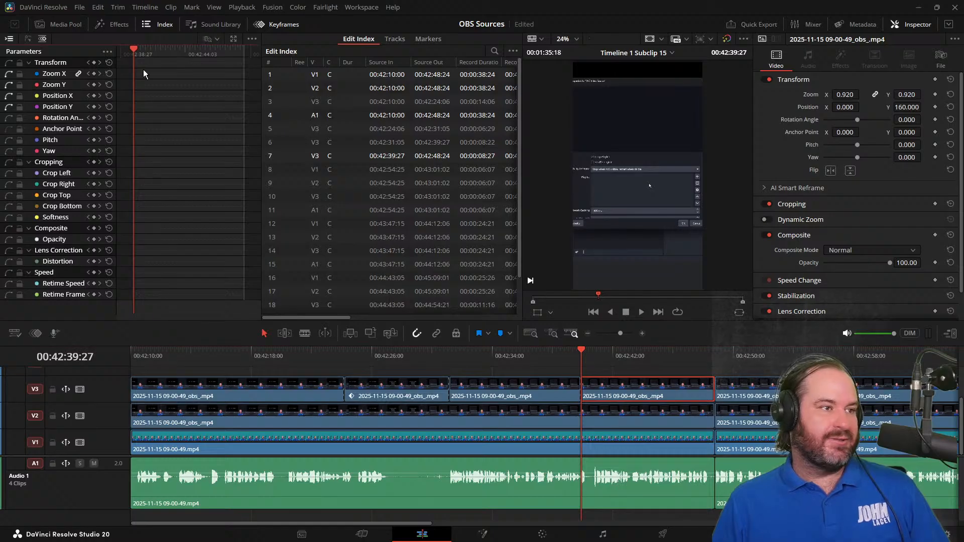
key(ctrl+v)
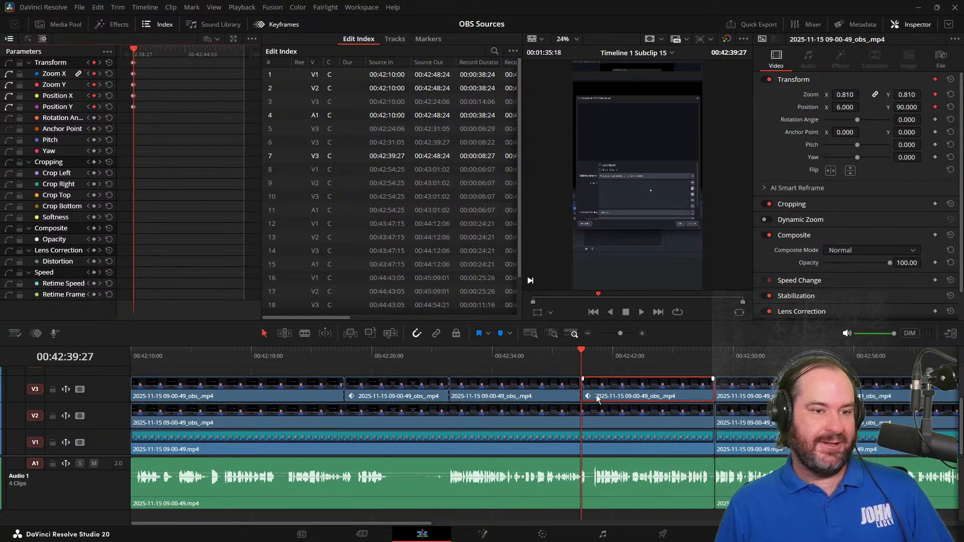
Play on past the fourth clip, paste the copied Transform keyframes at the start of the fifth V3 clip, 00:42:48:24, and save the project
key(space)
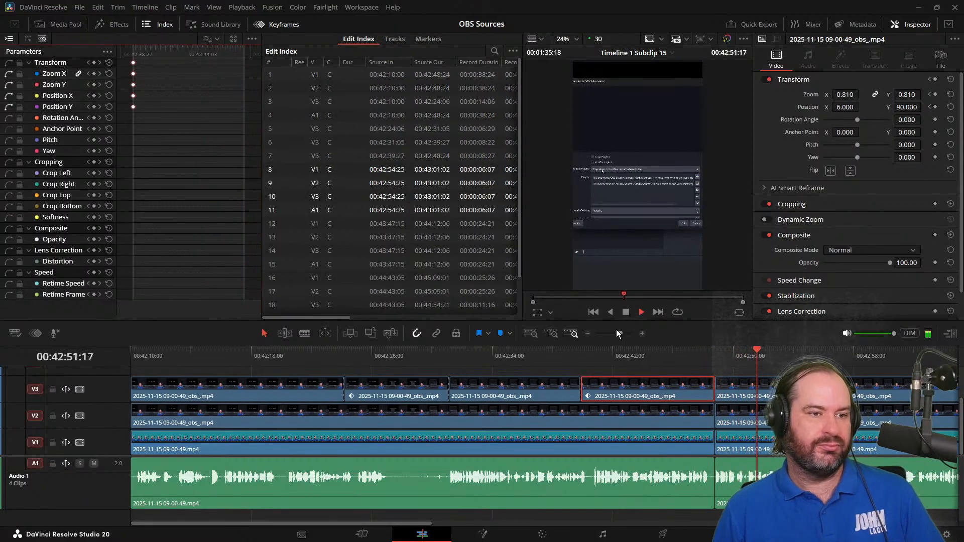
click(627, 312)
drag(792, 369, 717, 368)
click(729, 385)
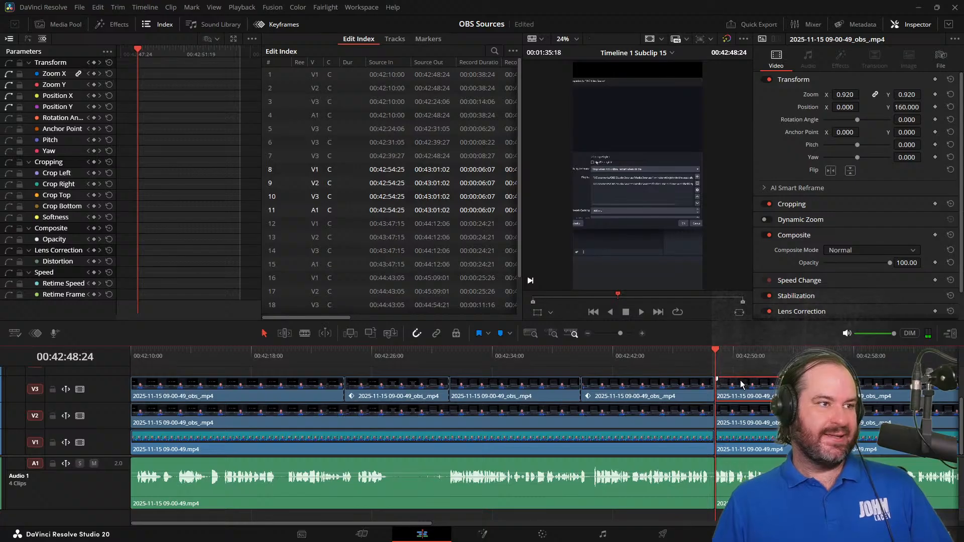
click(138, 51)
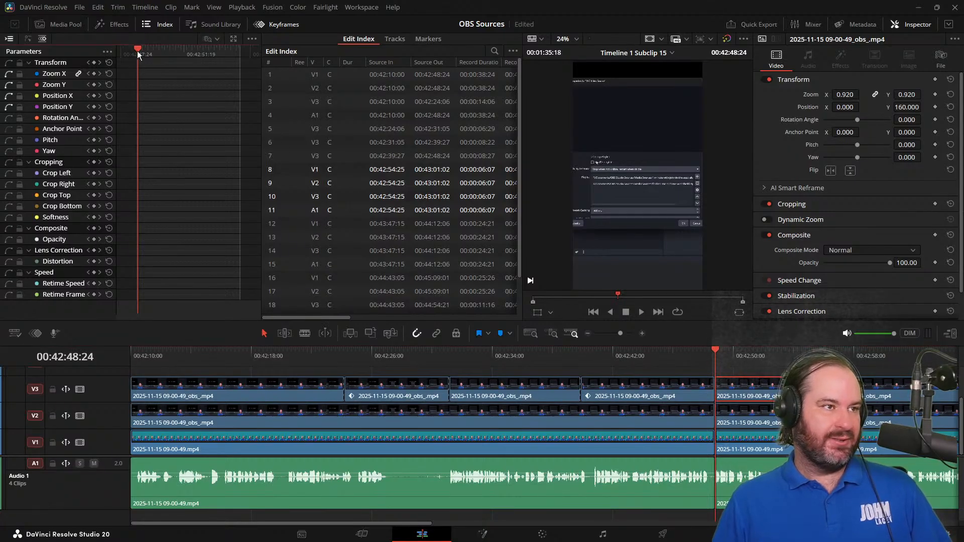
key(ctrl+v)
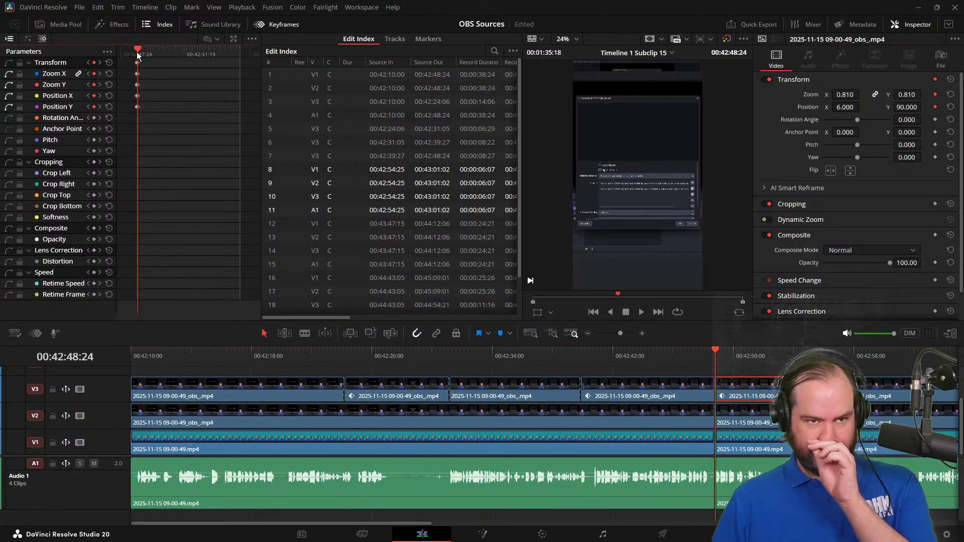
key(ctrl+s)
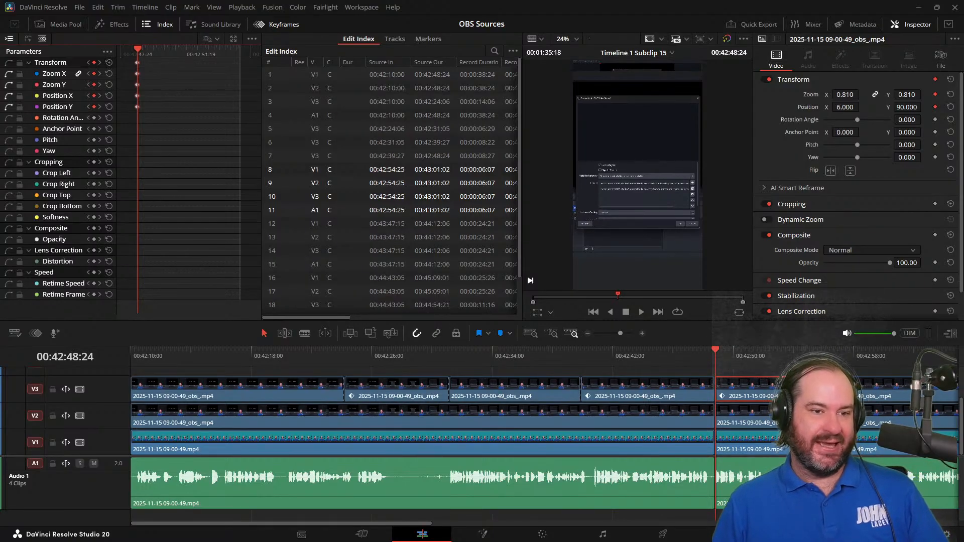
Show more of the timeline and check the cuts at 00:42:55:01 and 00:43:19:22
key(Down)
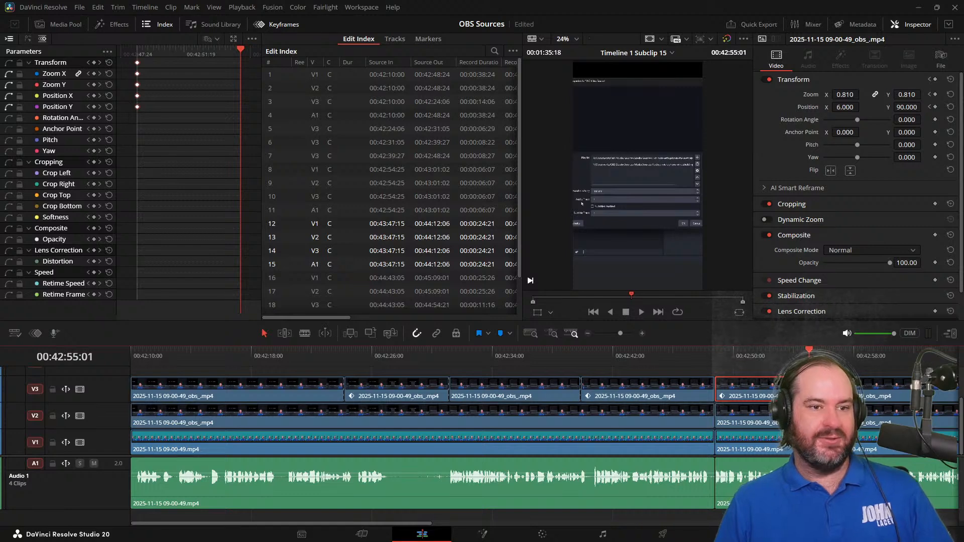
key(space)
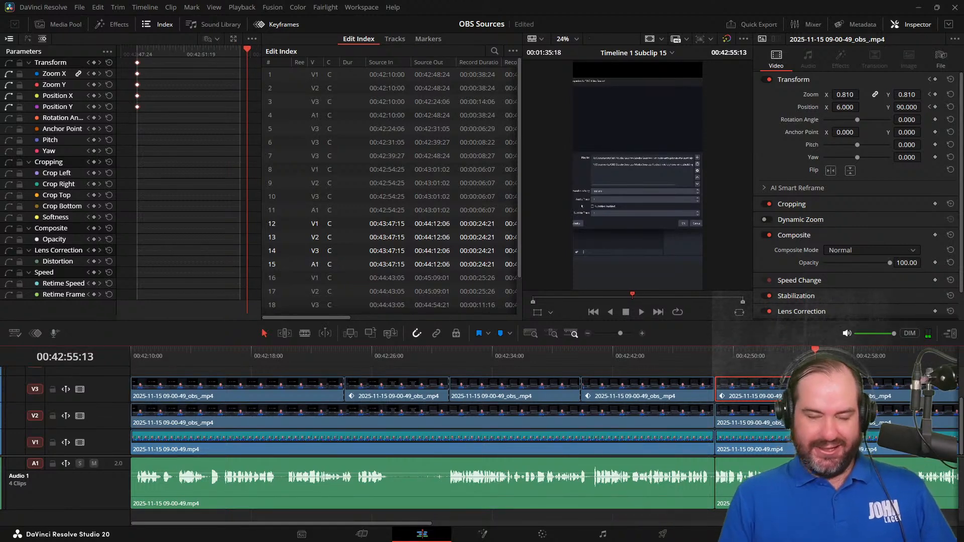
key(ctrl+minus)
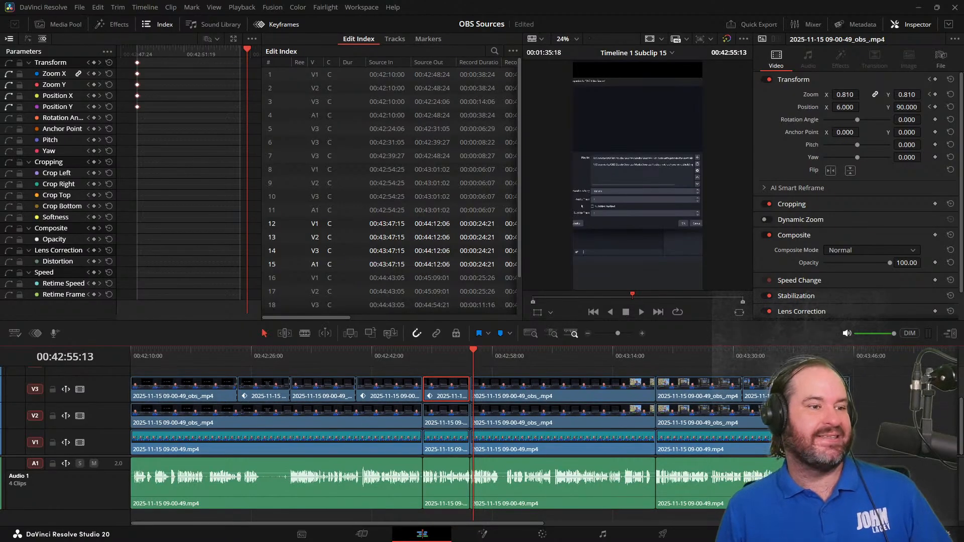
click(435, 359)
click(466, 361)
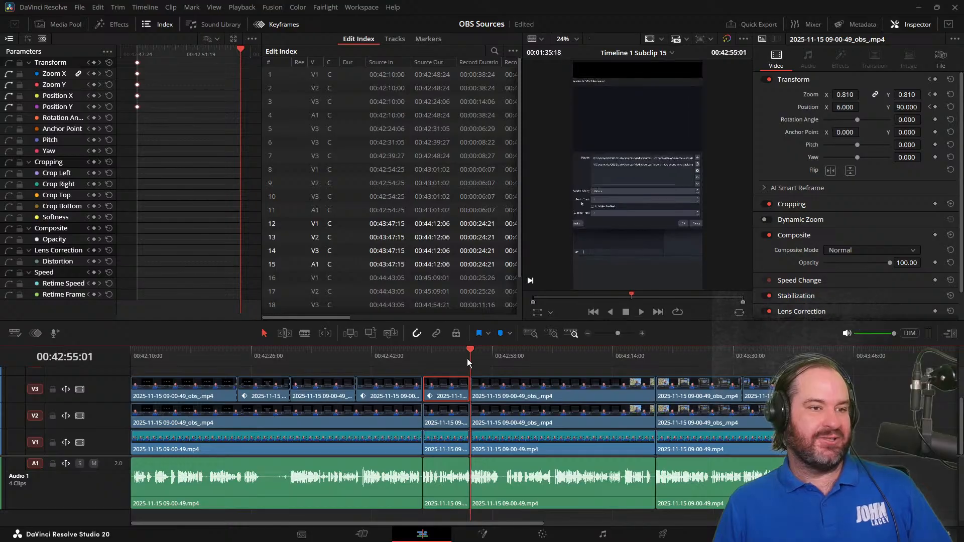
click(658, 351)
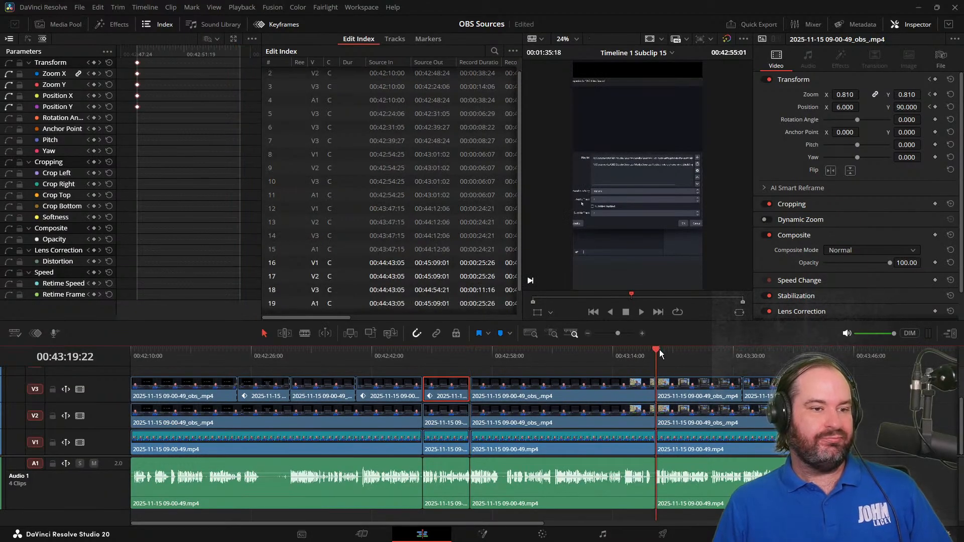
Play the short from the start of the timeline to about 00:42:45:09 to review the reframing
key(Home)
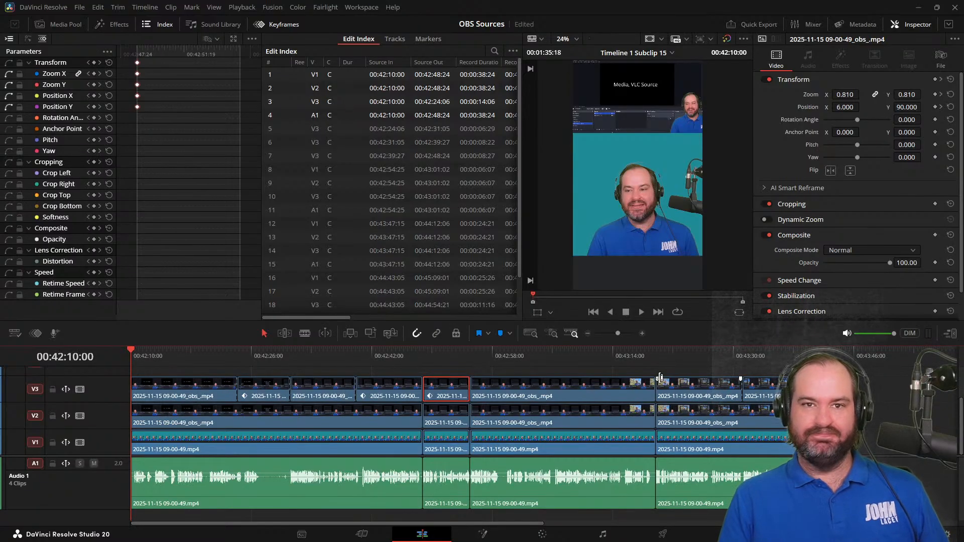
key(space)
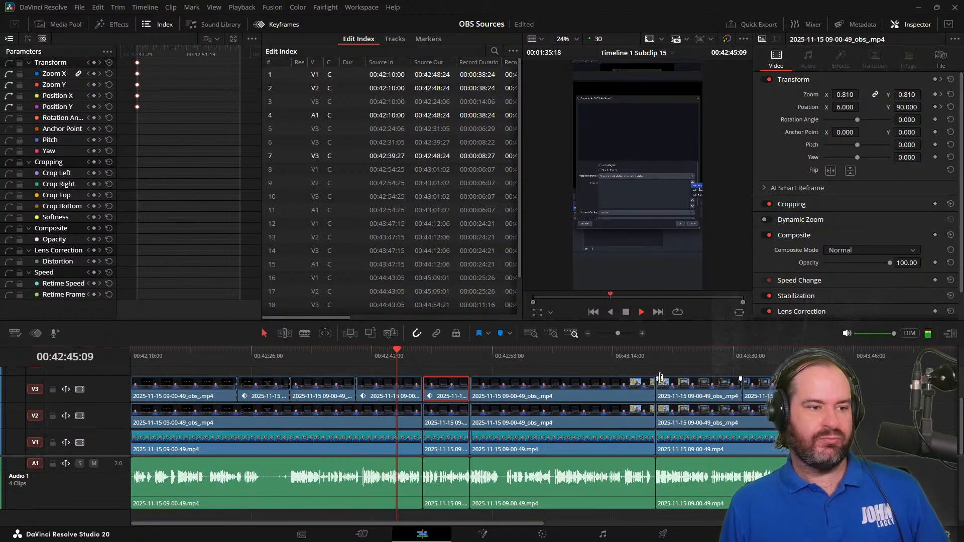
click(627, 312)
Select the fourth V3 clip and play it from its start at 00:42:39:27 to about 00:42:48:04 to check the framing
click(399, 356)
drag(399, 356, 357, 359)
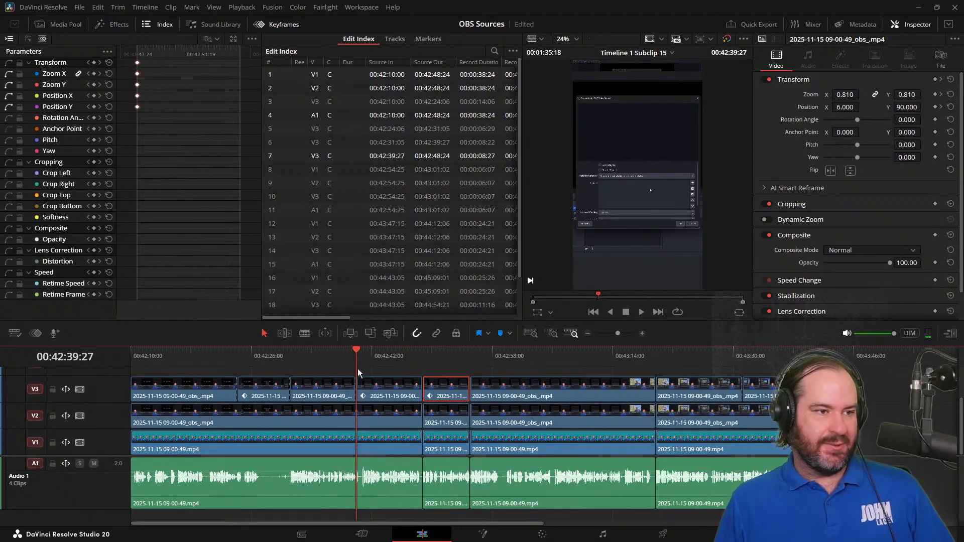
click(377, 397)
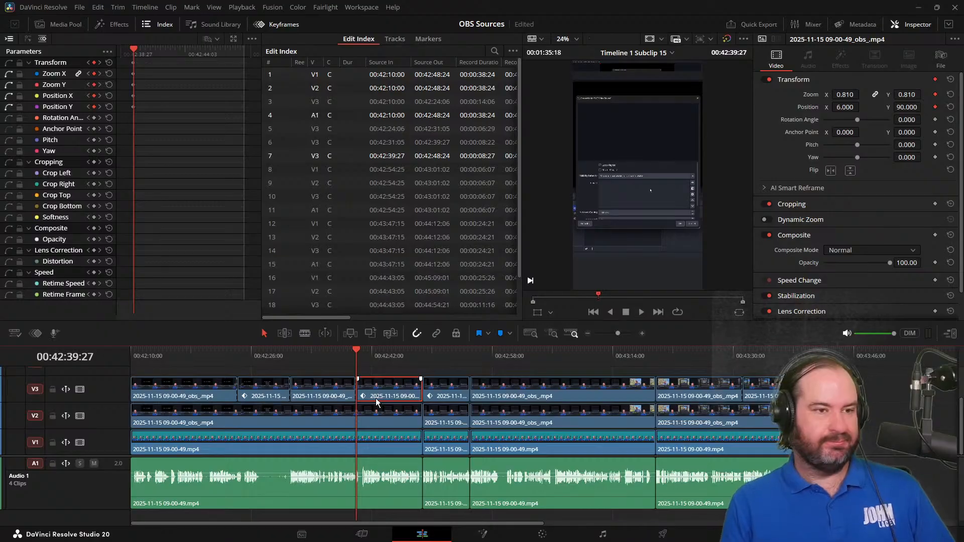
key(space)
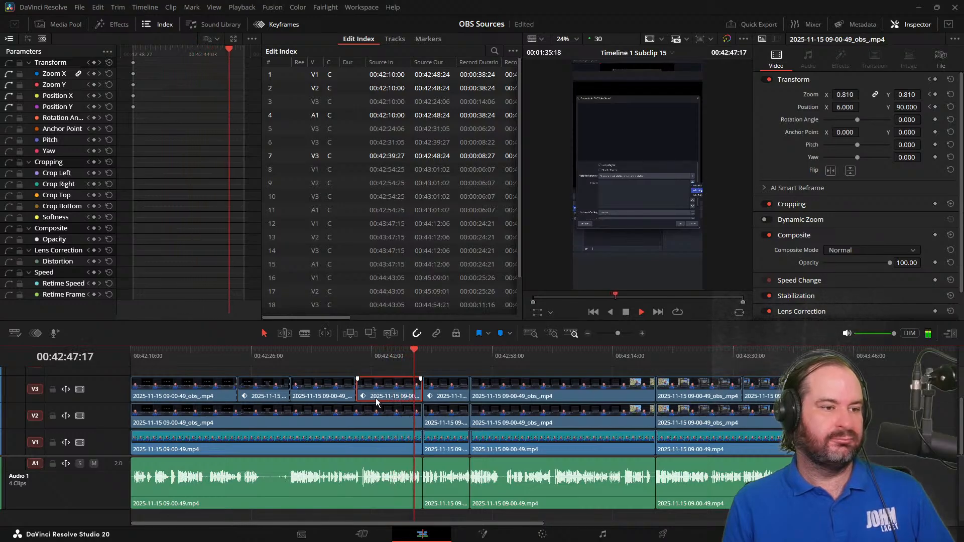
key(space)
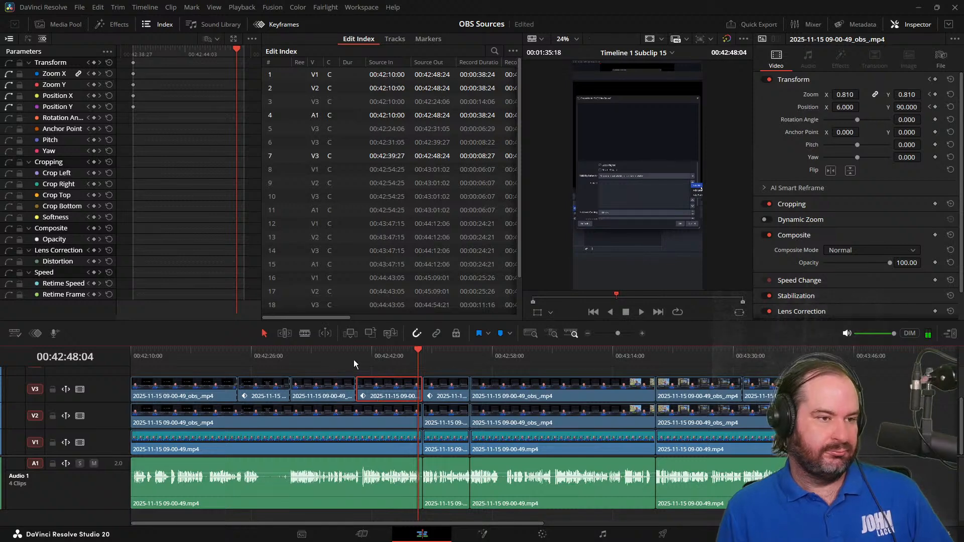
At 00:42:44:19 in the fourth V3 clip, add Position and Zoom keyframes and set Position X to -23
drag(336, 357, 390, 359)
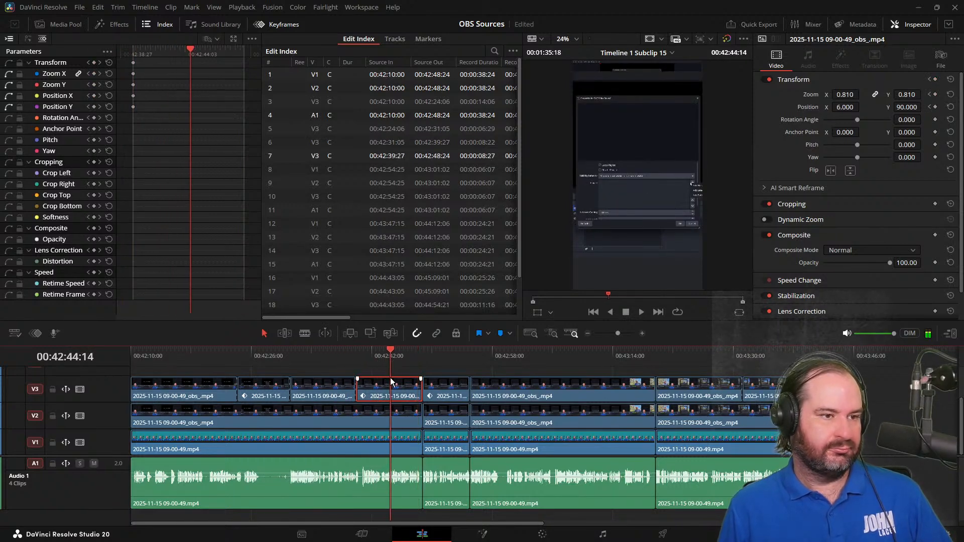
key(space)
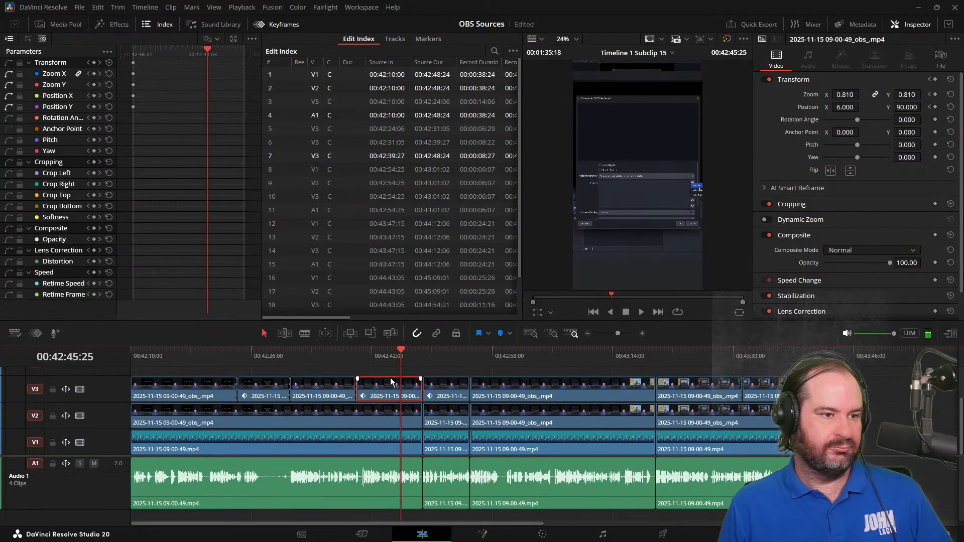
key(Left)
key(Left)
key(Left)
key(Left)
key(Left)
key(Left)
key(Left)
key(Left)
key(Left)
key(Left)
key(Left)
key(Left)
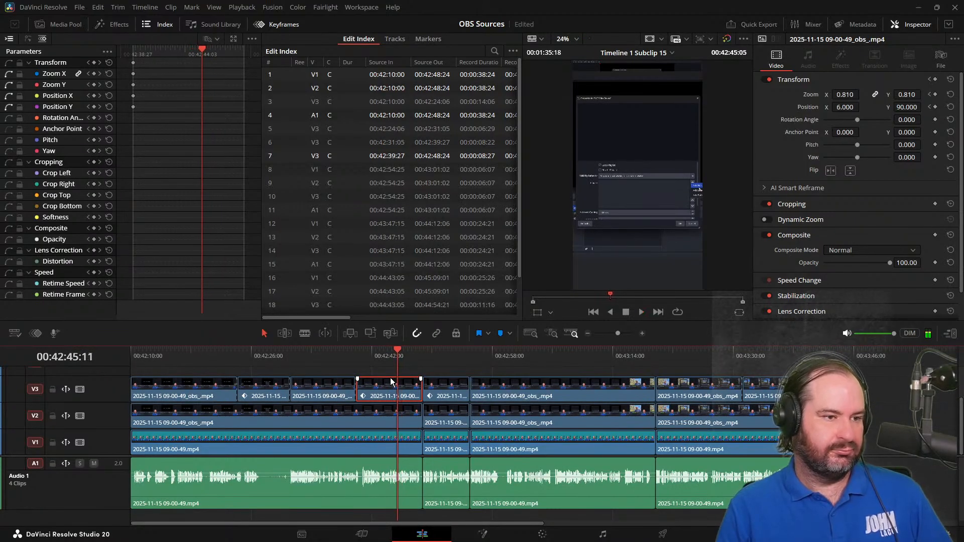
key(Left)
key(Left)
key(Left)
key(Left)
key(Left)
key(Left)
key(Left)
key(Left)
key(Left)
key(Left)
key(Left)
key(Left)
key(Left)
key(Left)
key(Left)
key(Left)
key(Left)
key(Left)
key(Left)
key(Left)
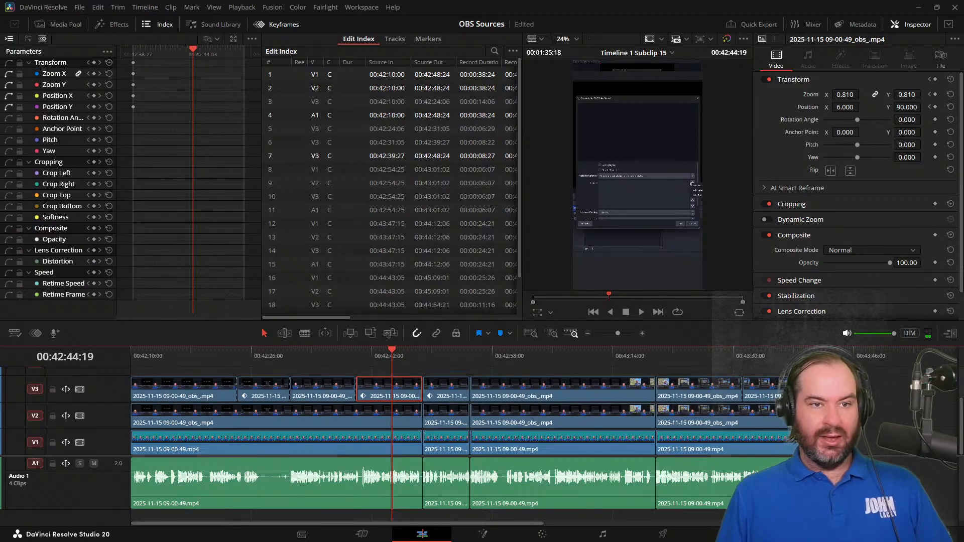
click(936, 107)
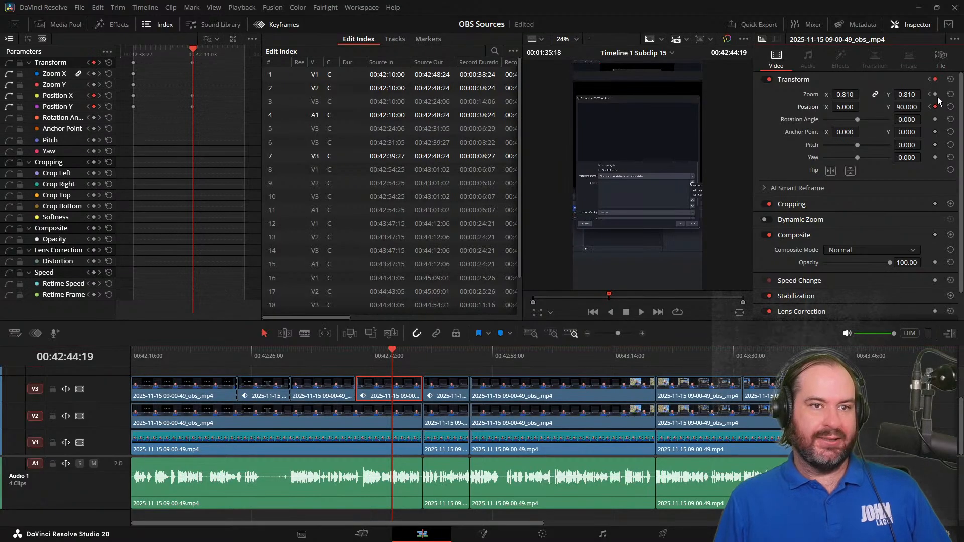
click(936, 95)
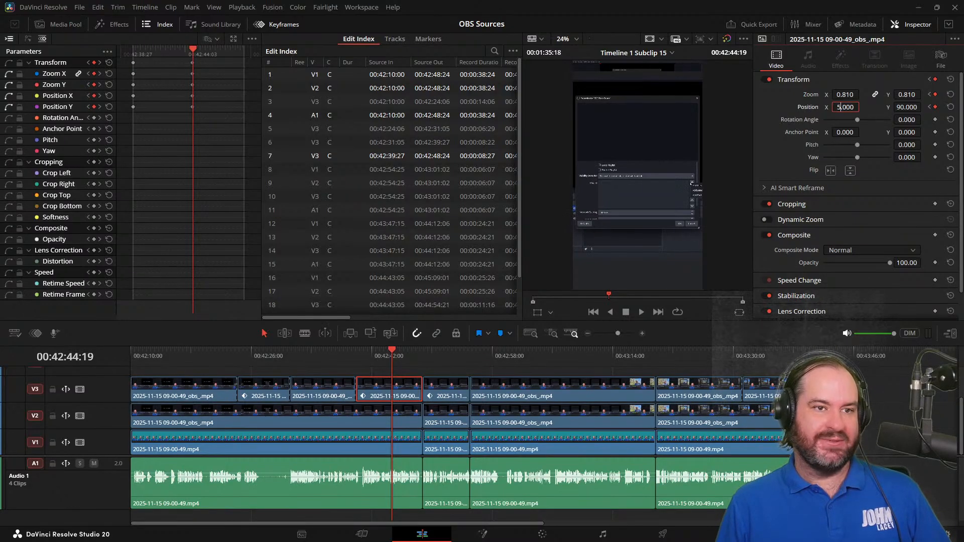
drag(845, 107, 845, 107)
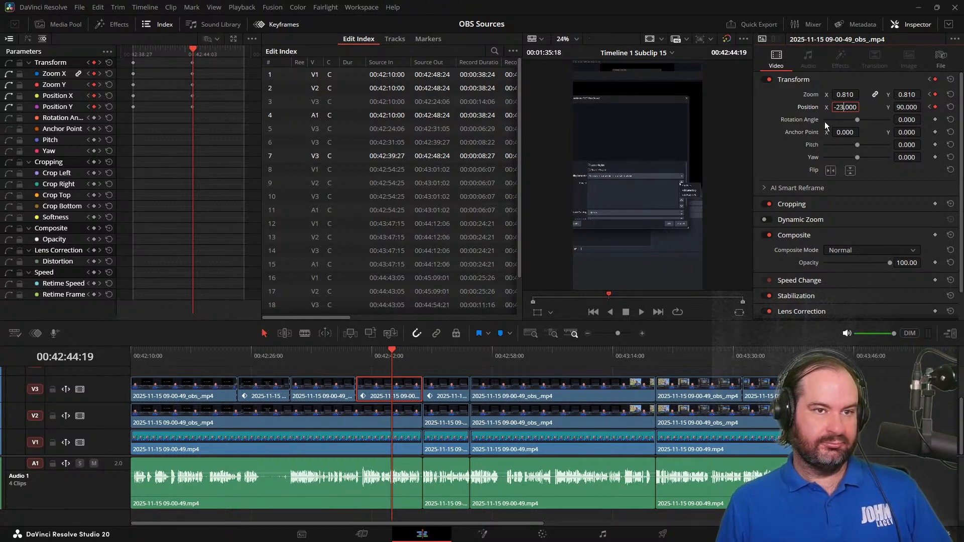
Play the fourth V3 clip from 00:42:39:27 to about 00:42:41:29 to check the horizontal pan
click(350, 350)
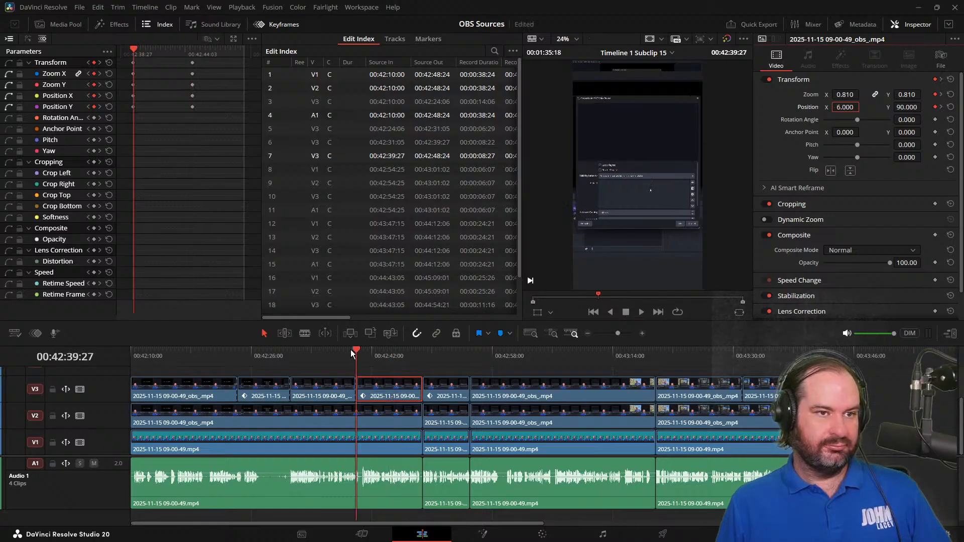
key(space)
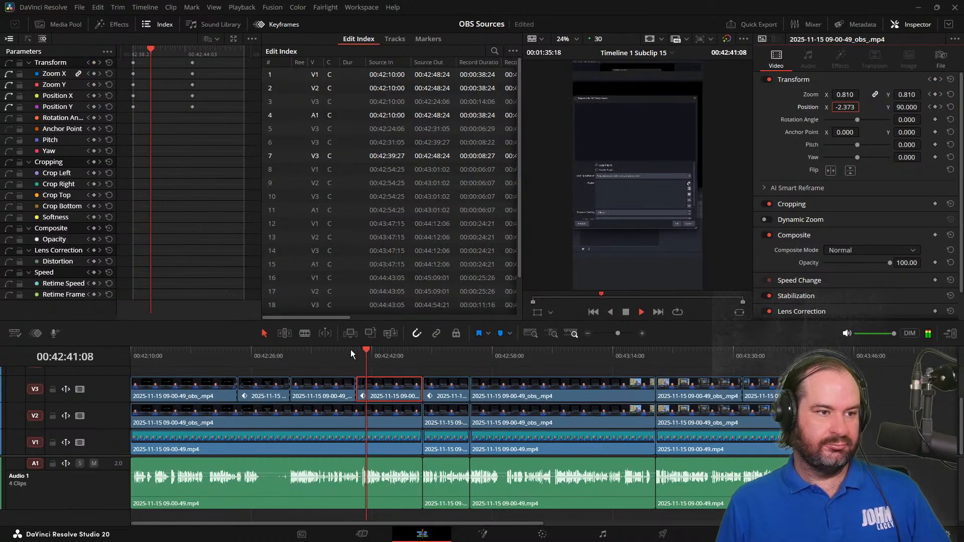
key(space)
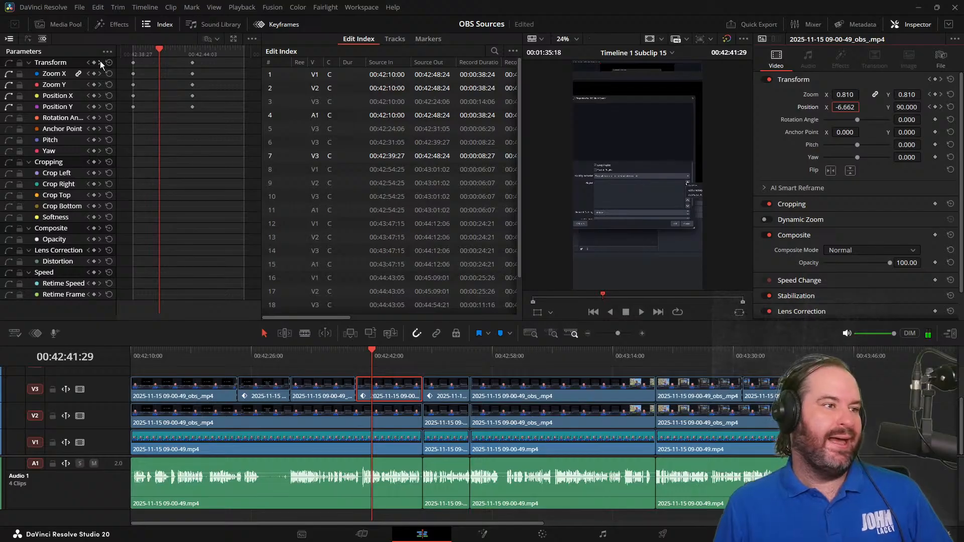
Copy the fourth V3 clip's first Transform keyframes and paste them at 00:42:43:21
click(133, 63)
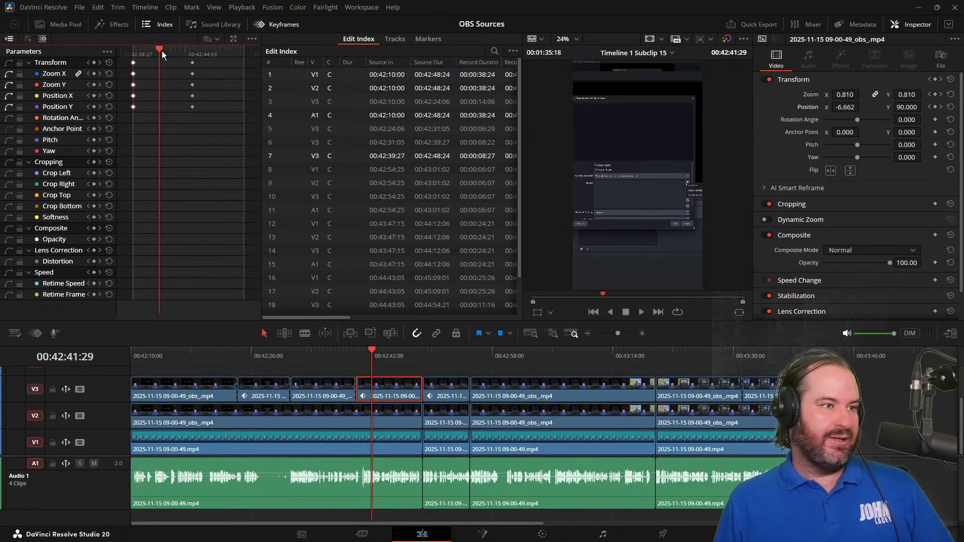
drag(162, 50, 180, 52)
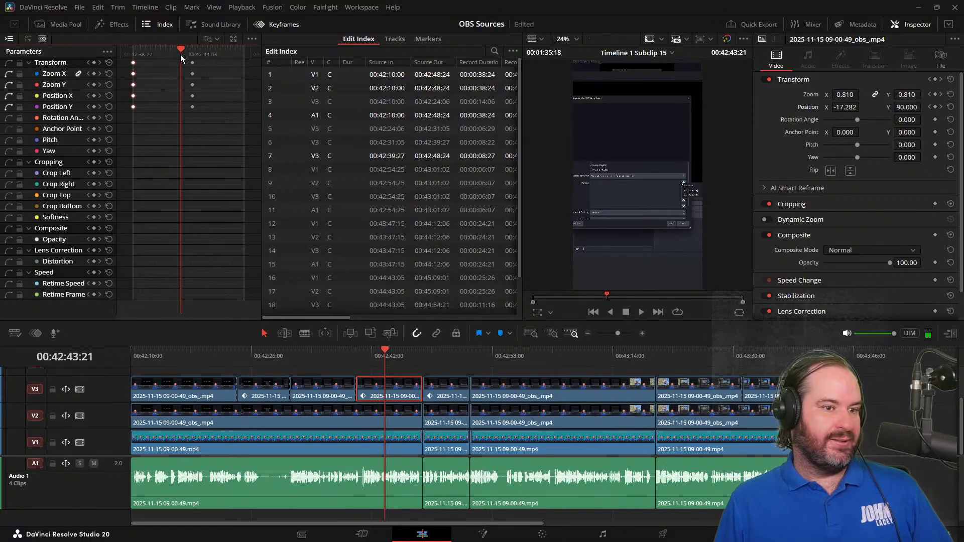
key(ctrl+v)
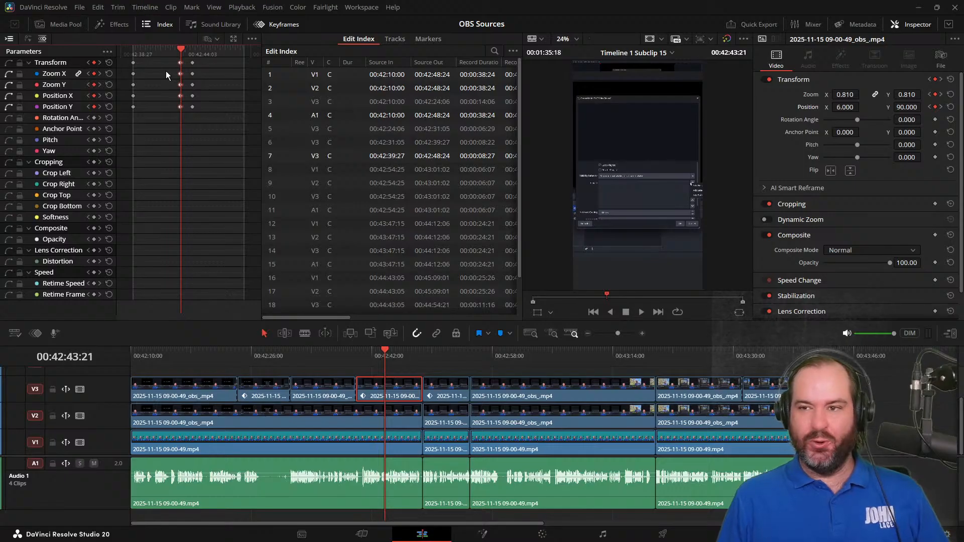
Review the shortened pan by playing from 00:42:39:23 to about 00:42:47:22
key(j)
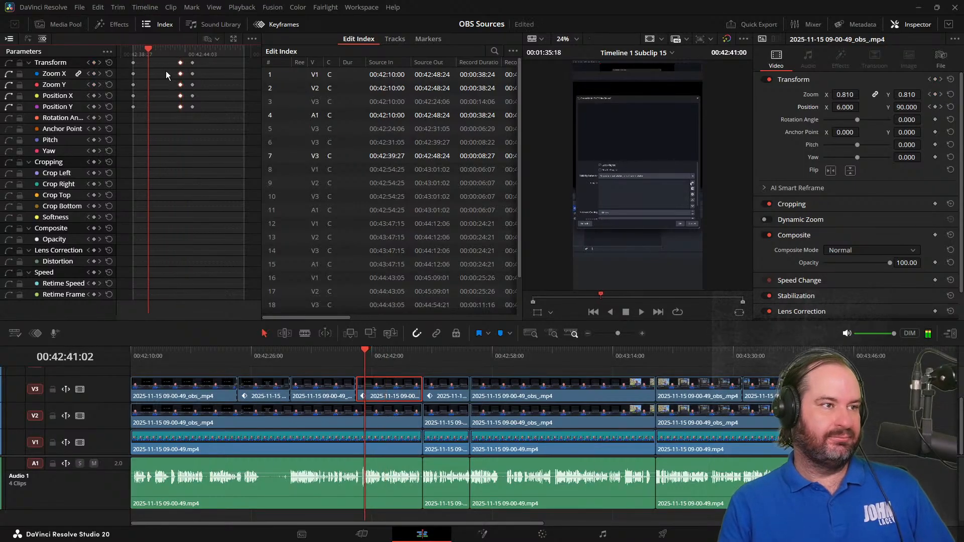
key(k)
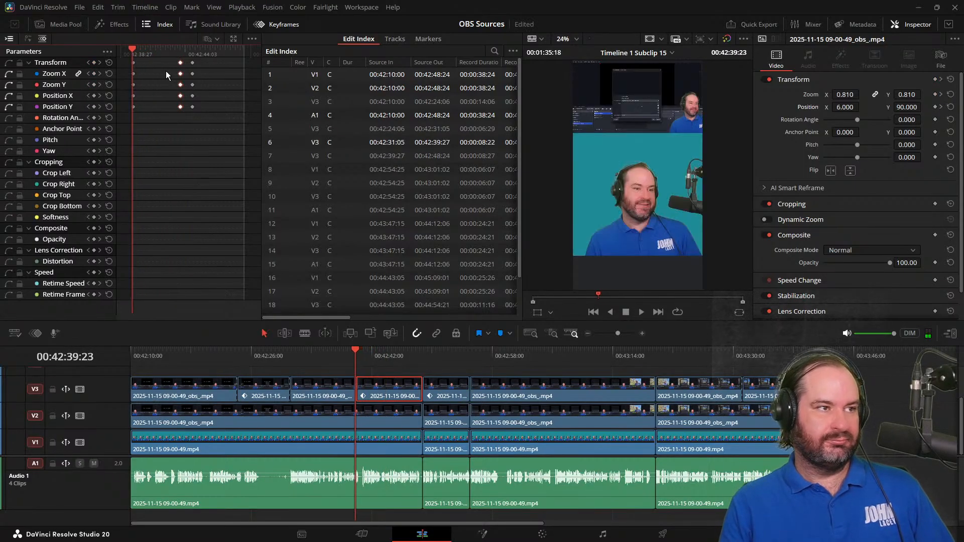
key(l)
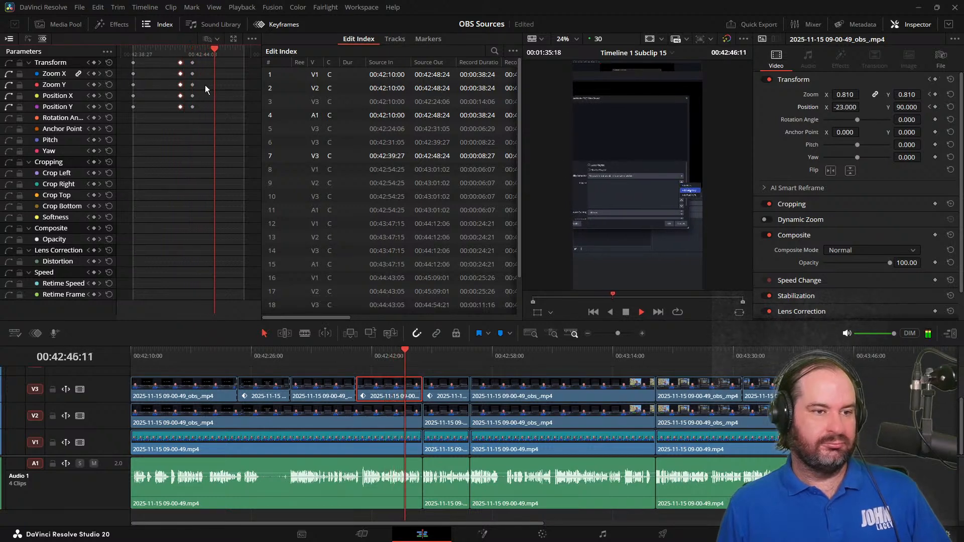
click(625, 312)
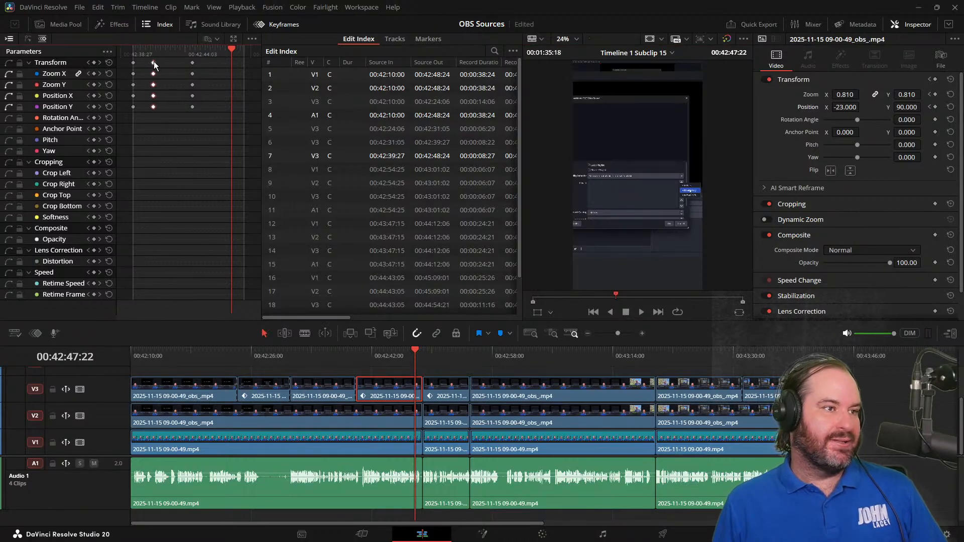
Move the fourth clip's middle and last Transform keyframes to just after its first ones, and play the short from about 00:42:38 to 00:43:45:18
drag(154, 61, 144, 61)
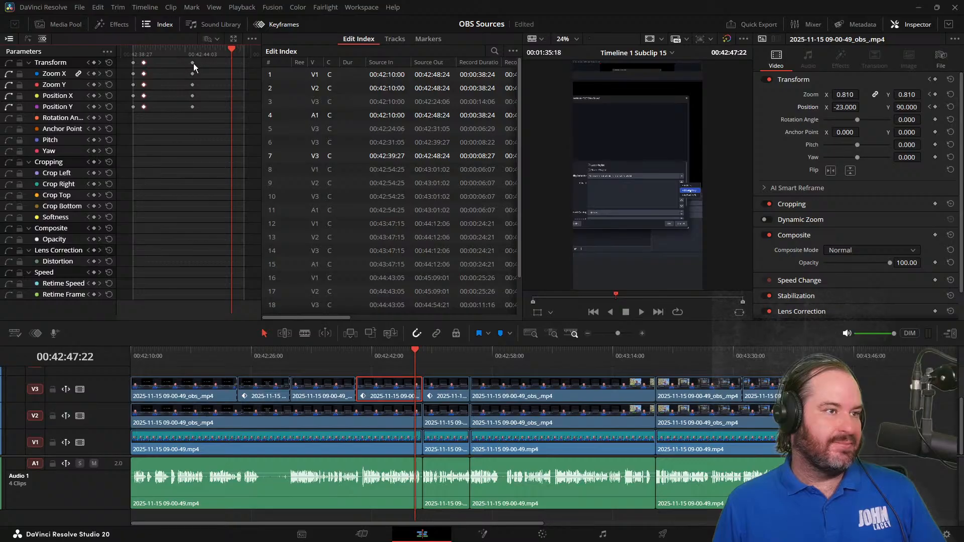
drag(194, 63, 158, 65)
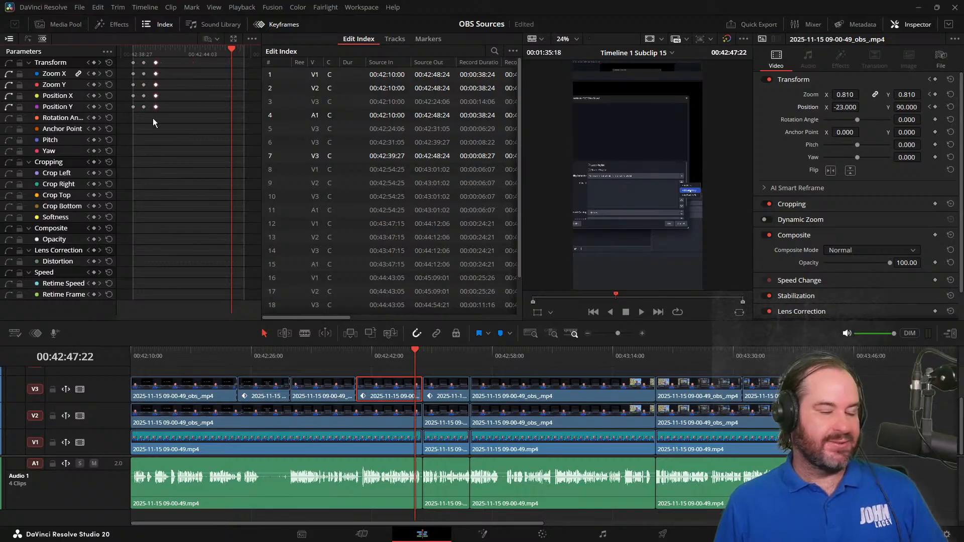
key(j)
key(j)
key(j)
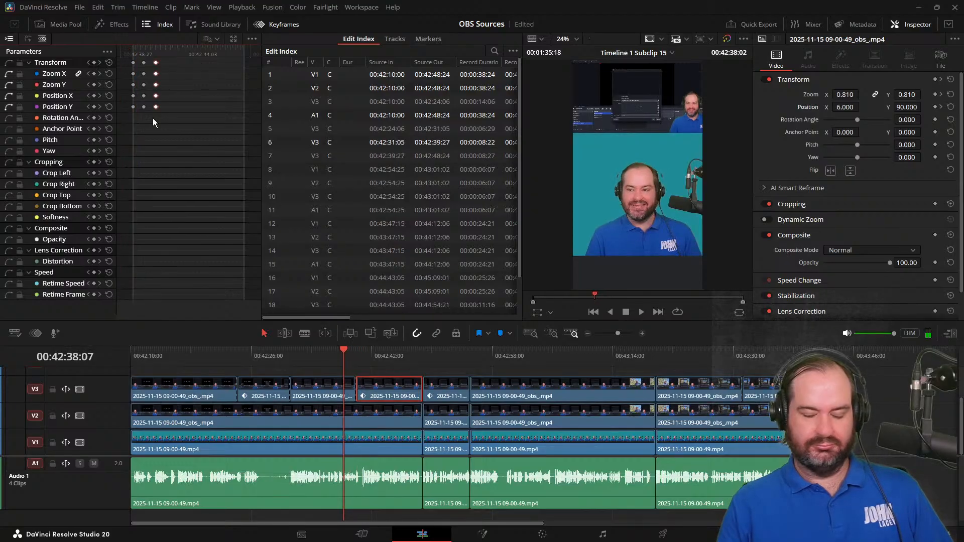
key(l)
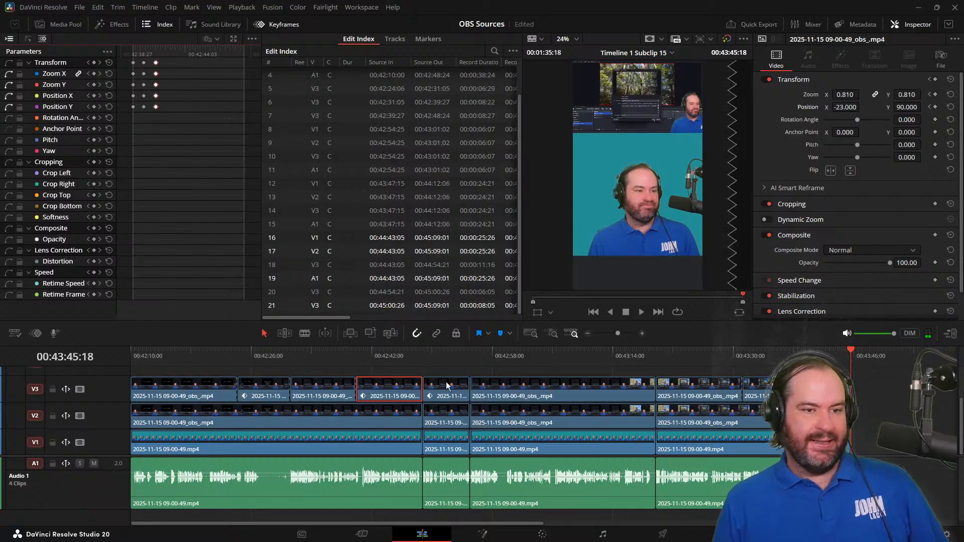
Open Timeline 1 Subclip 14 from the media pool and copy its opening MultiText title
scroll(547, 450, up, 2)
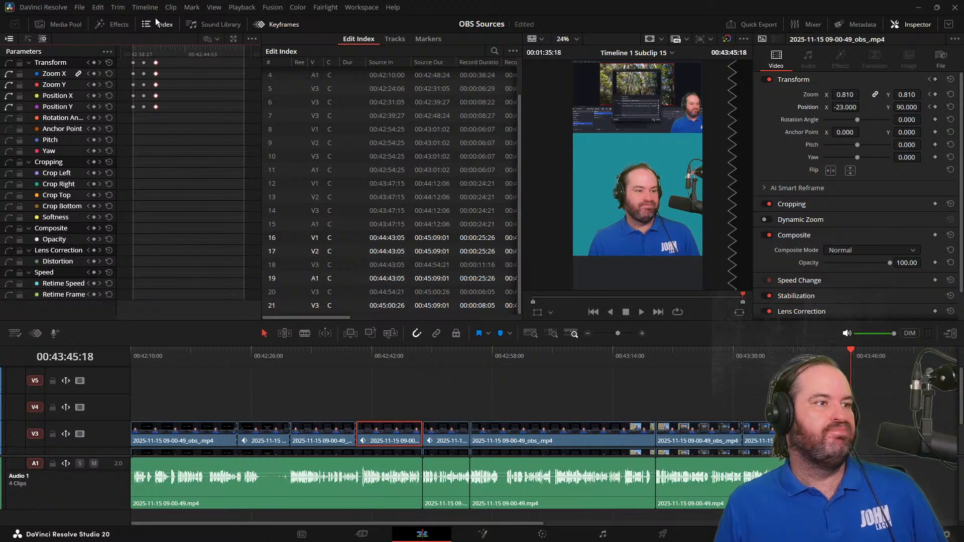
click(68, 23)
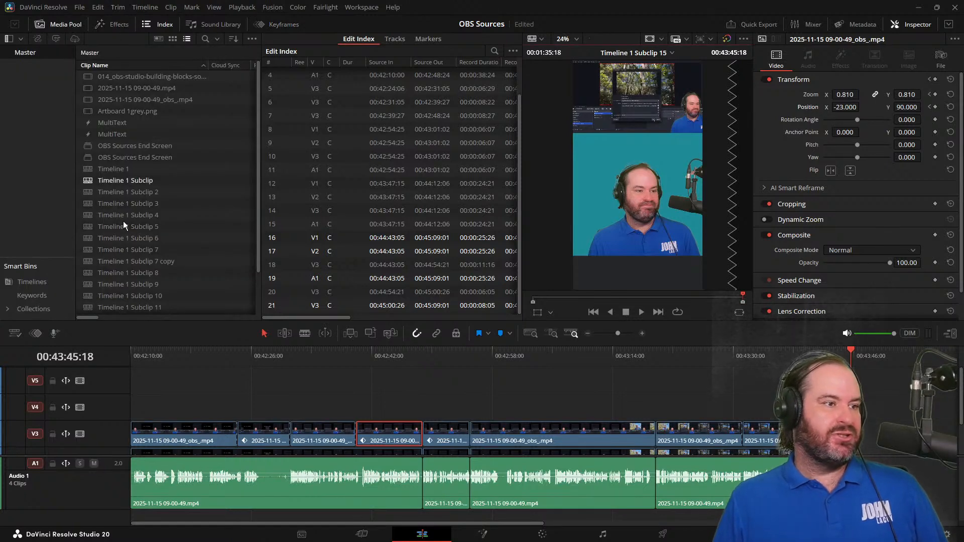
scroll(161, 261, down, 2)
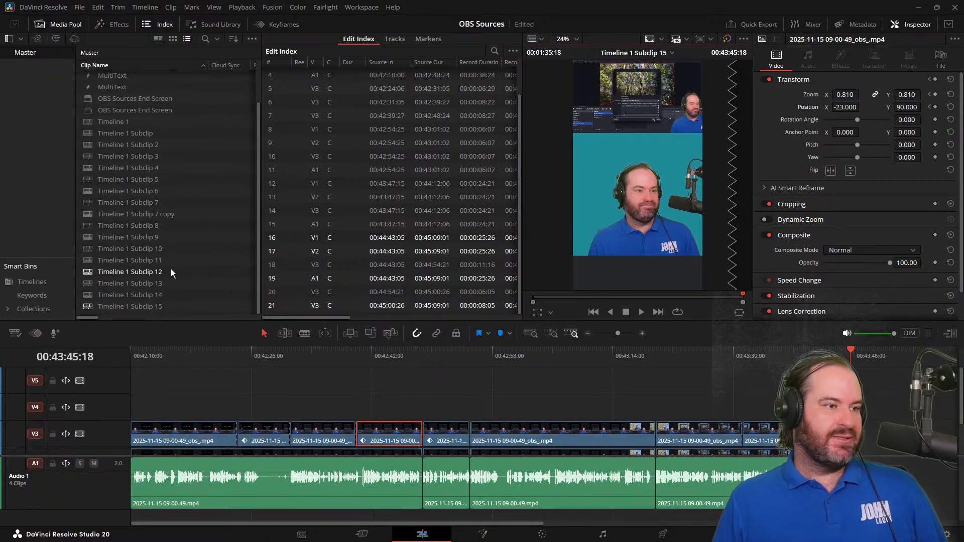
click(205, 298)
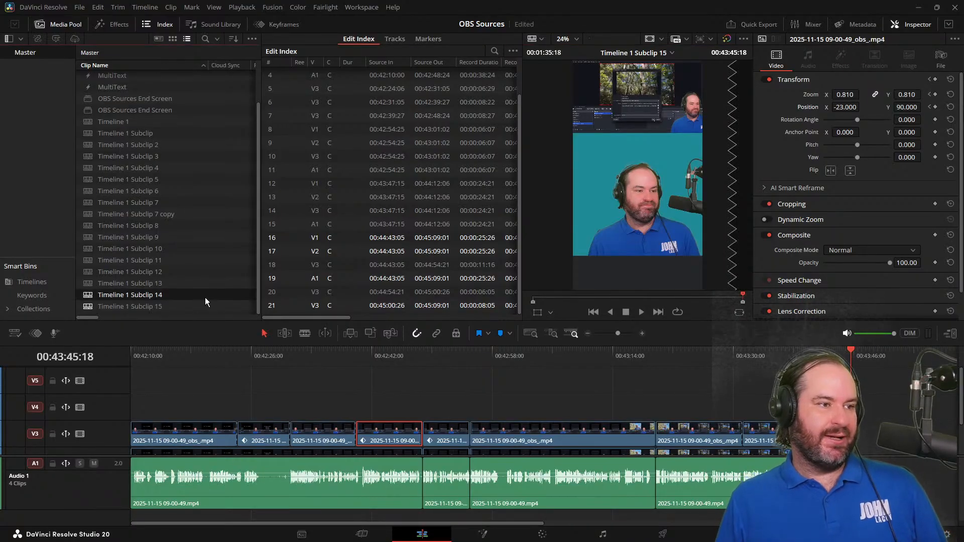
double_click(222, 297)
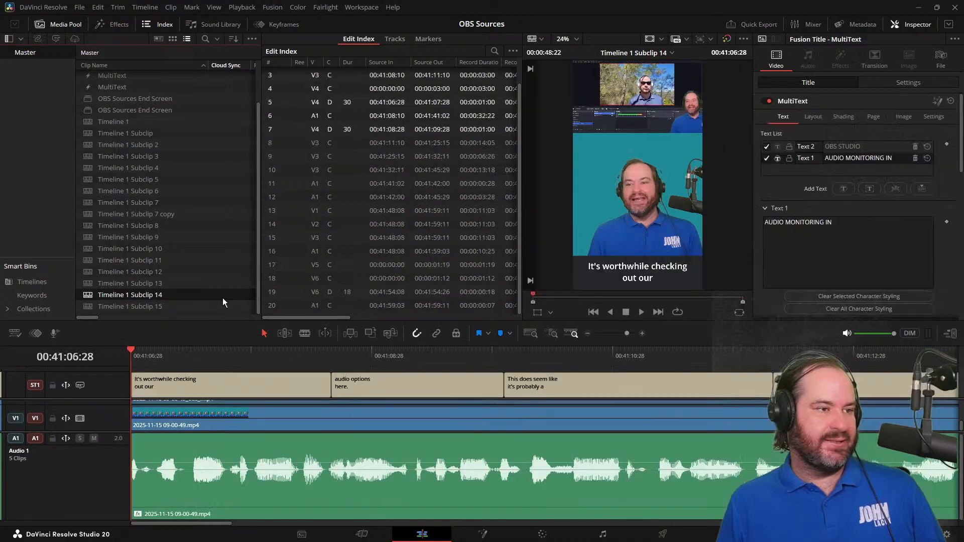
scroll(240, 424, up, 3)
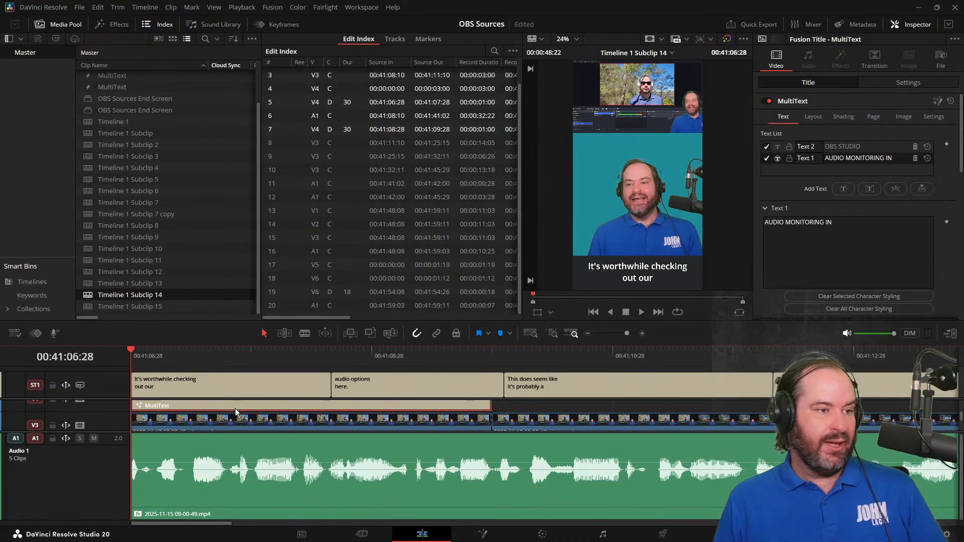
Return to Timeline 1 Subclip 15, paste the MultiText title on V4 at 00:42:10:00, and view it at 00:42:11:00
double_click(178, 304)
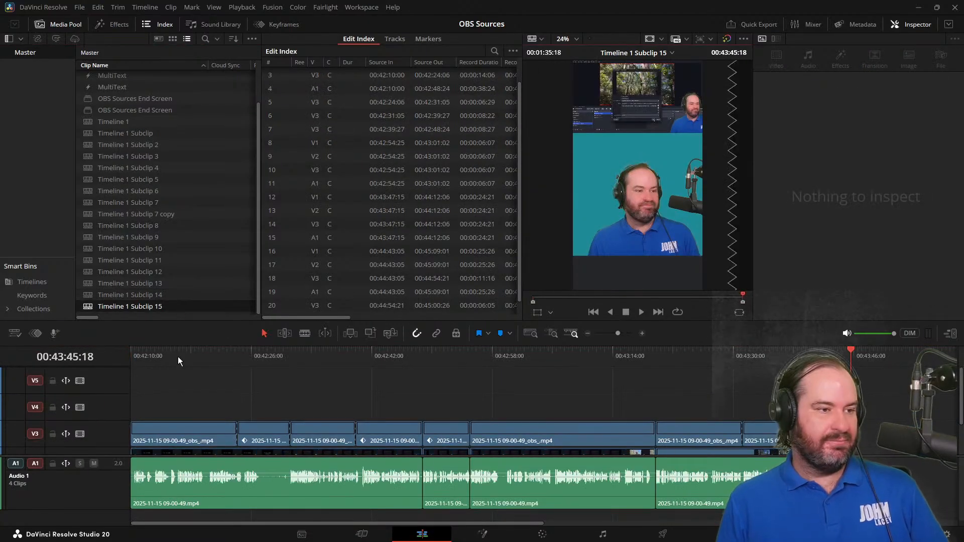
key(Home)
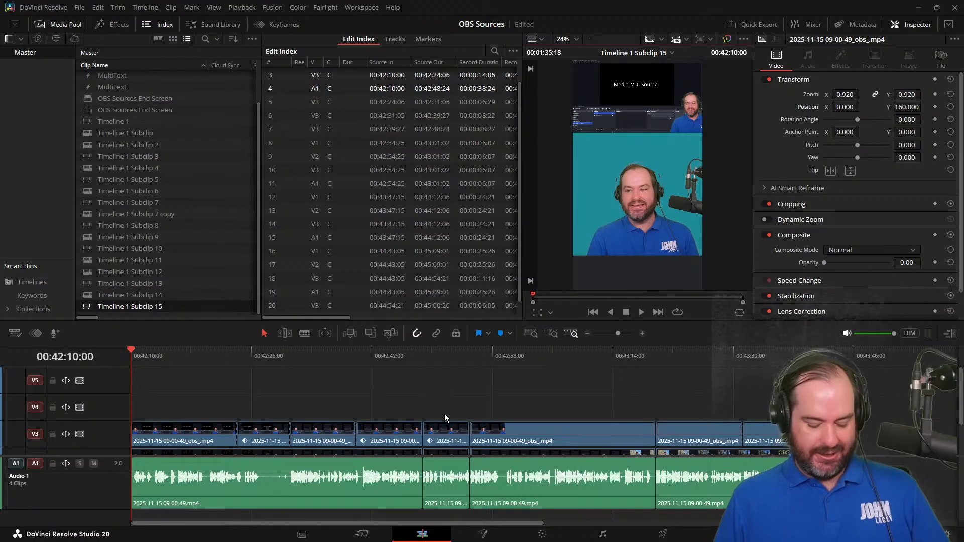
key(ctrl+v)
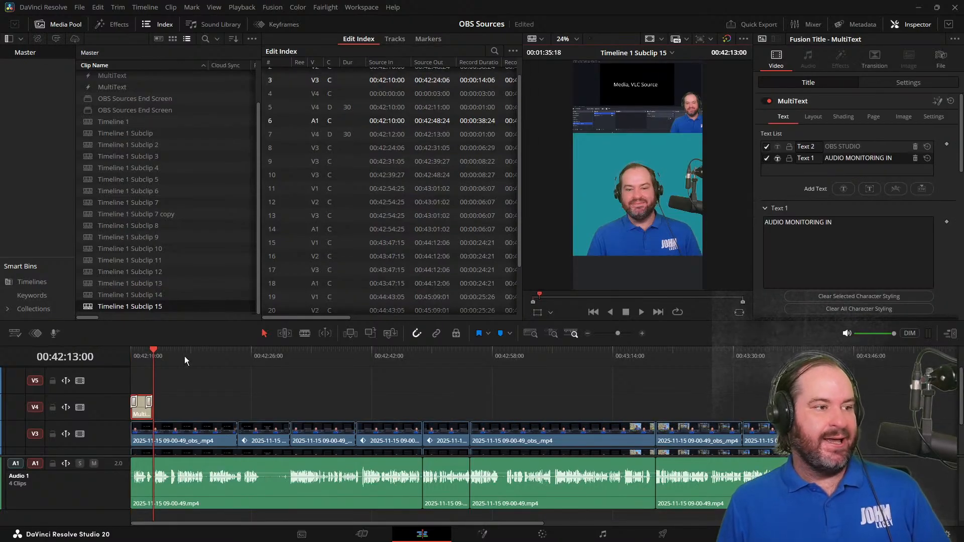
click(146, 355)
click(139, 356)
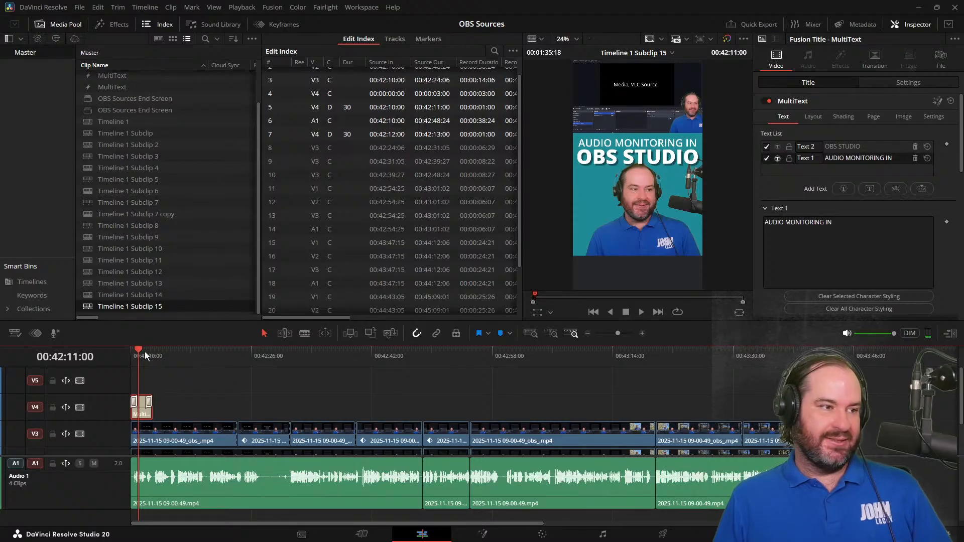
Play the opening title from 00:42:10:00 to about 00:42:13:04 to check its timing
drag(136, 353, 126, 357)
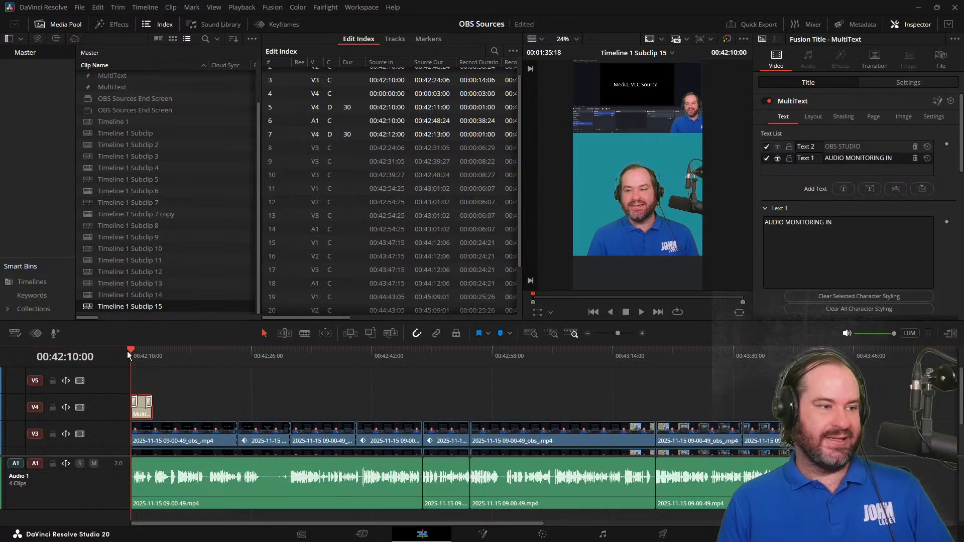
key(space)
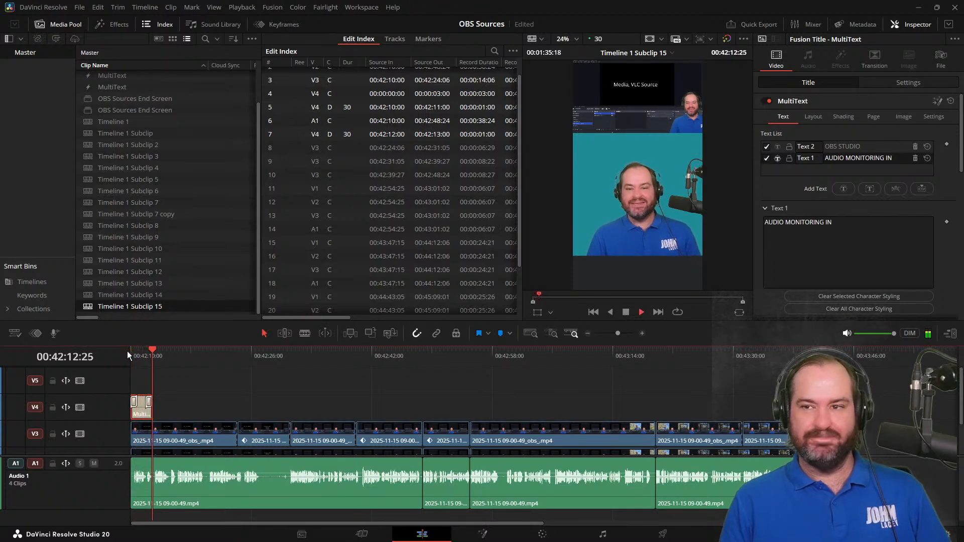
key(space)
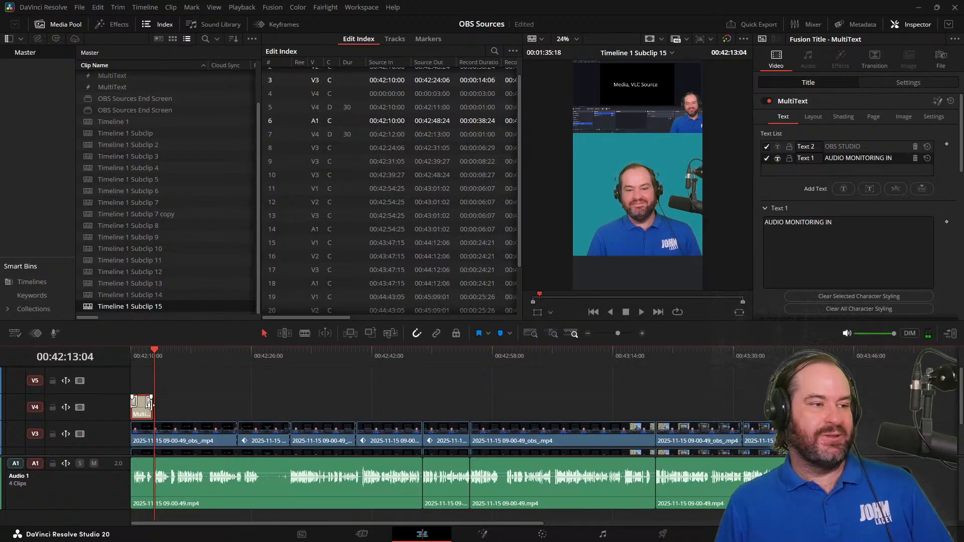
Open Timeline 1 Subclip 14 and copy its closing LEARN MORE Text+ title and OBS Sources End Screen clip
double_click(140, 296)
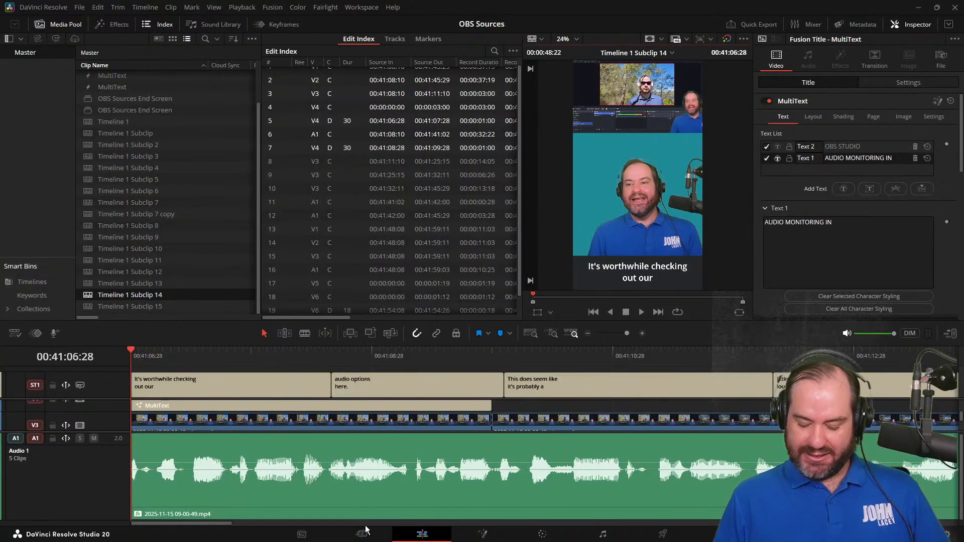
key(End)
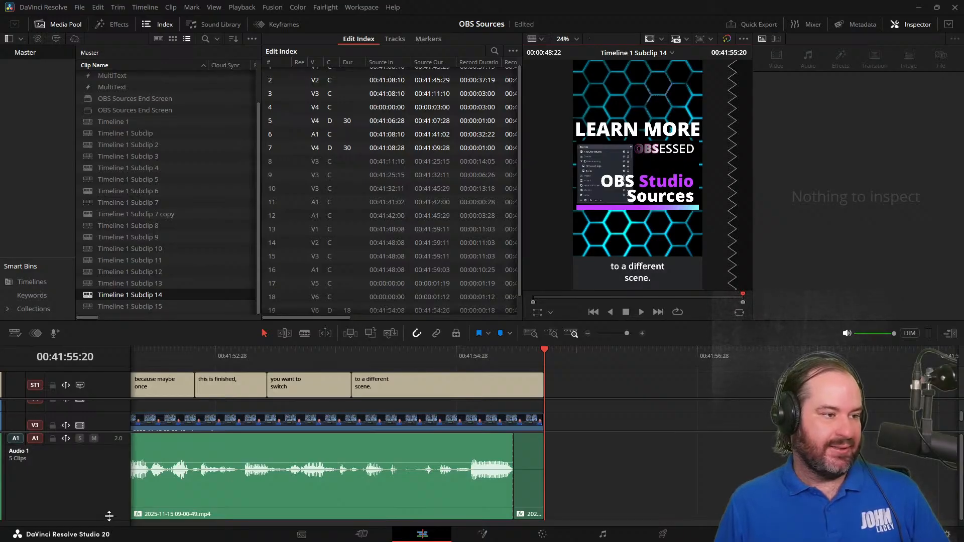
drag(109, 516, 111, 475)
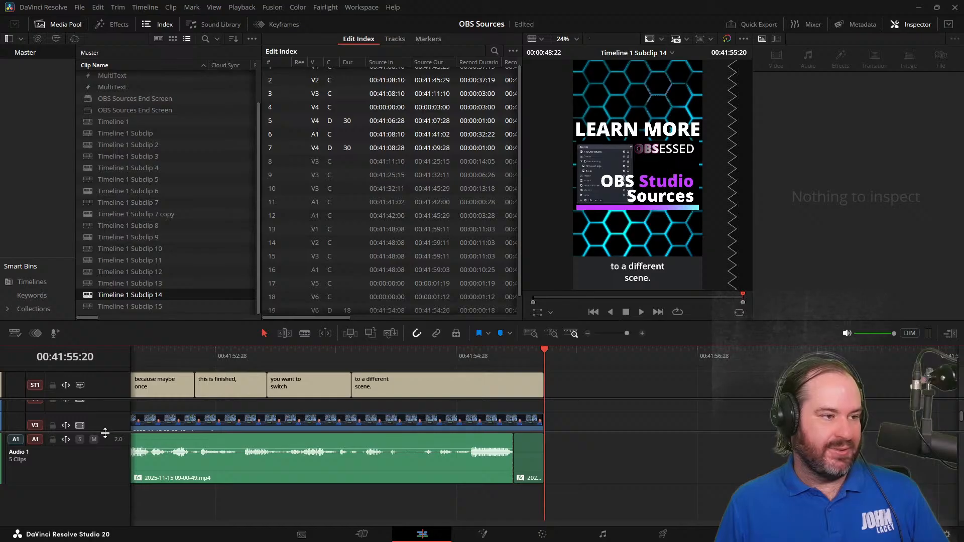
drag(105, 433, 111, 497)
scroll(520, 453, down, 1)
scroll(520, 453, up, 4)
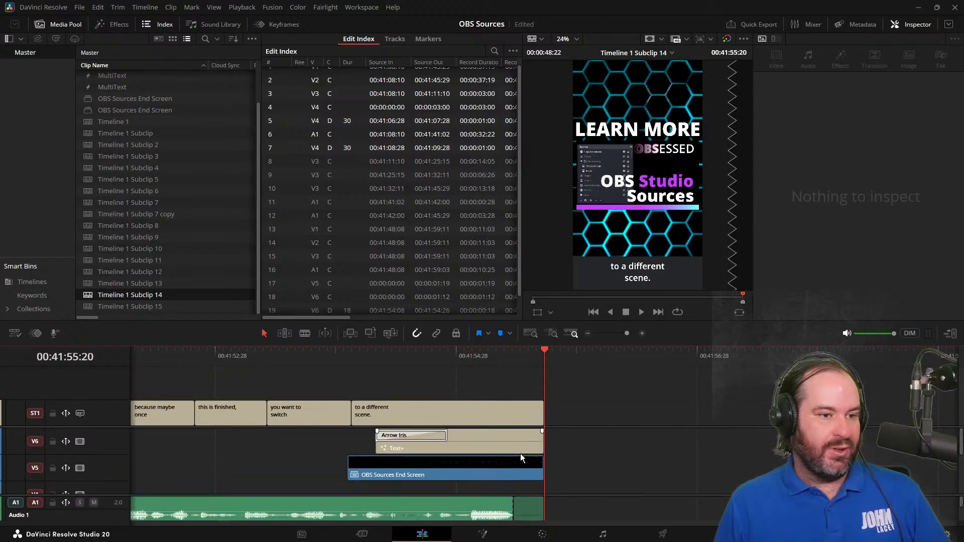
click(519, 443)
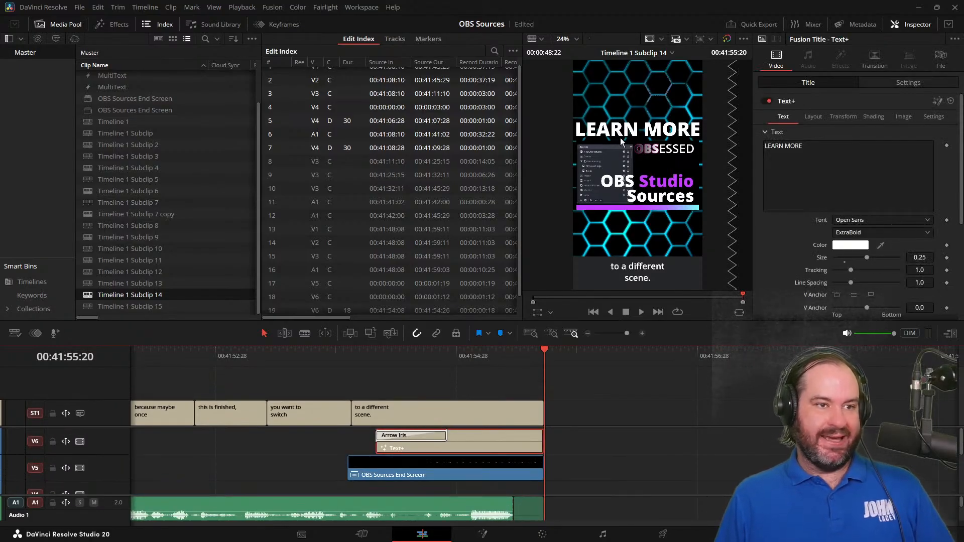
click(513, 469)
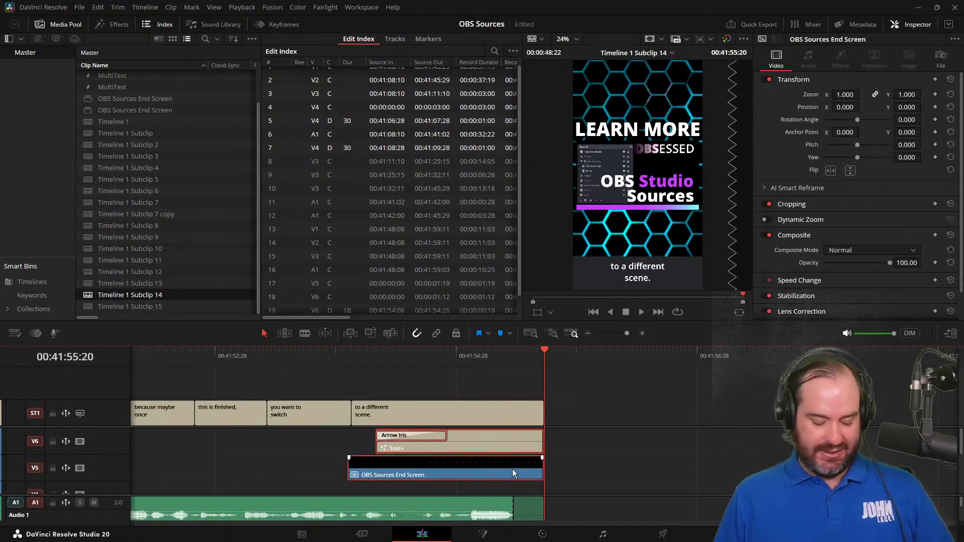
Return to Timeline 1 Subclip 15 and paste the end screen on V5 and the LEARN MORE title on V6, ending at 00:43:45:18
double_click(197, 306)
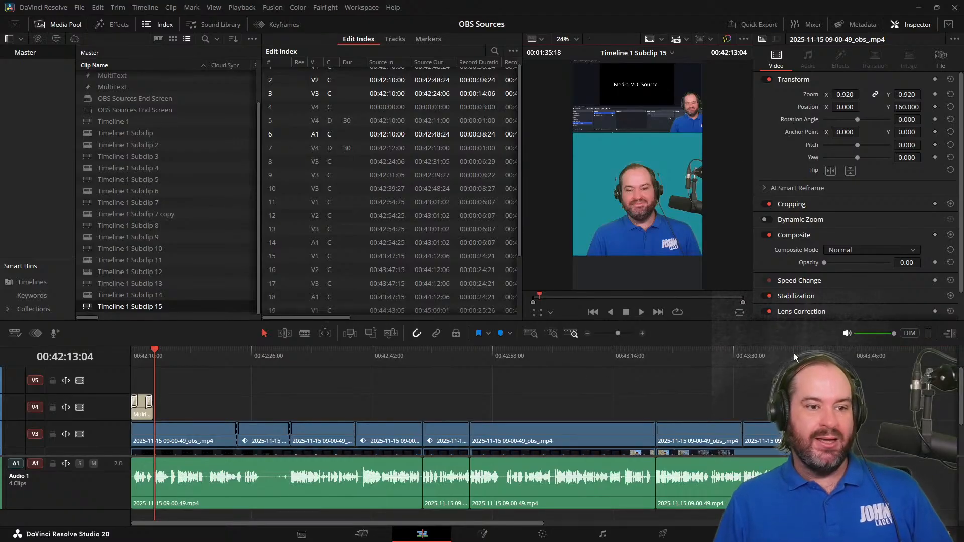
drag(770, 349, 790, 352)
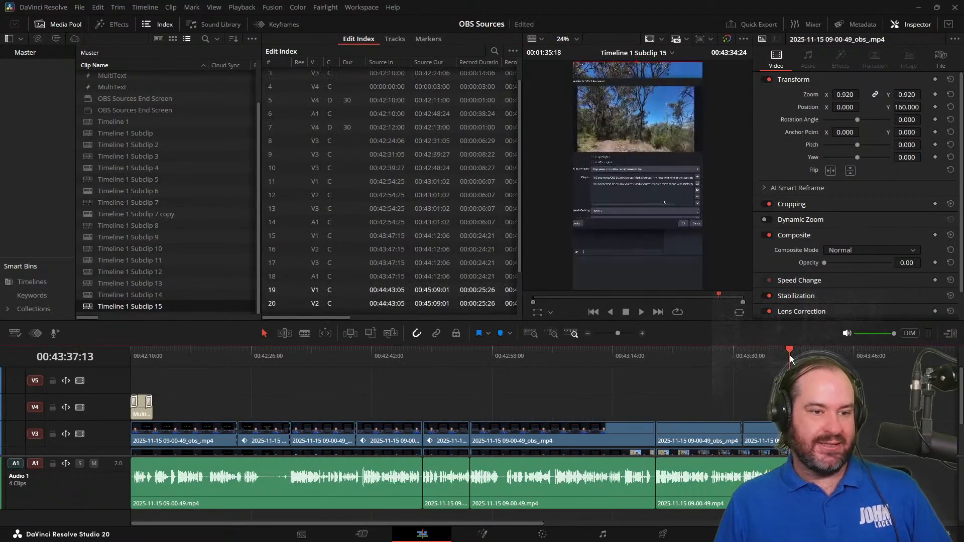
key(Down)
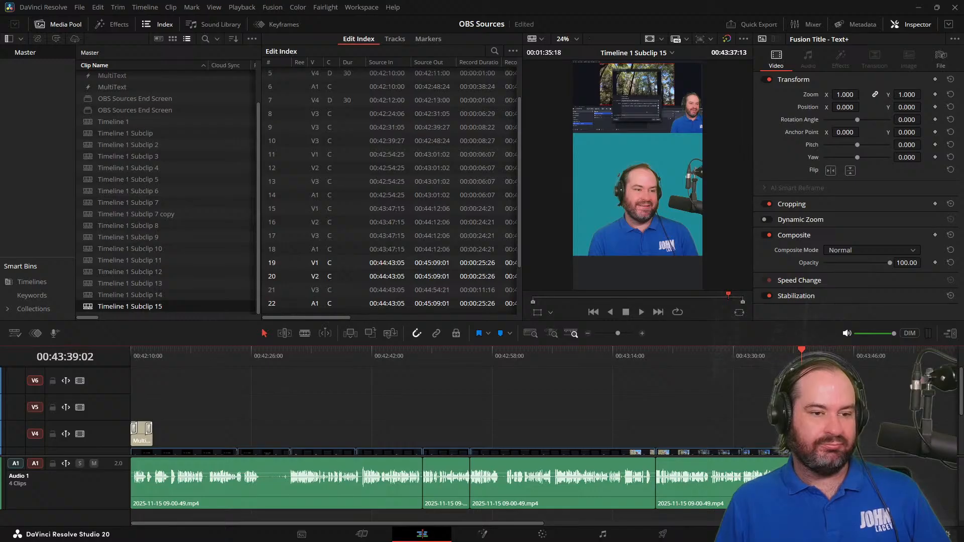
drag(842, 354, 851, 354)
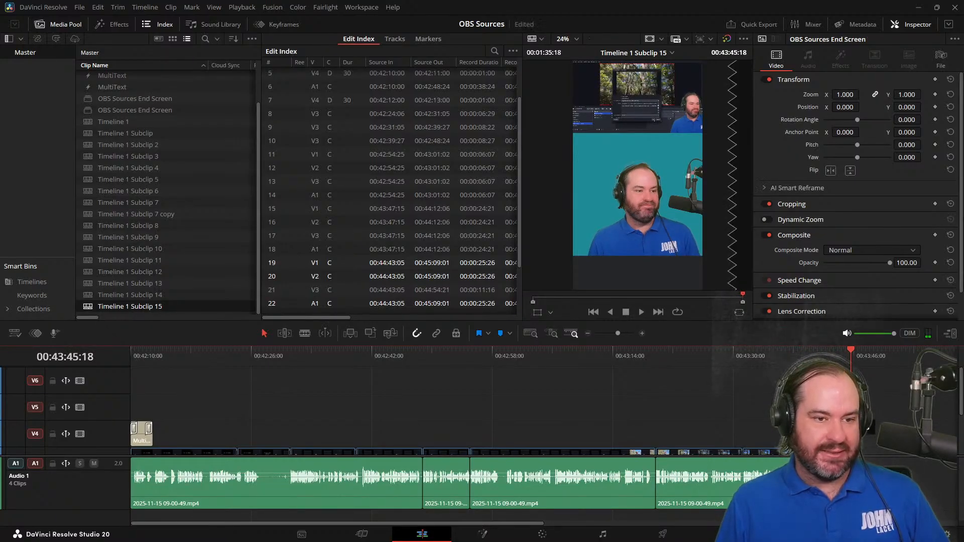
Play the pasted end screen from 00:43:41:22 to the end of the short
drag(804, 354, 822, 354)
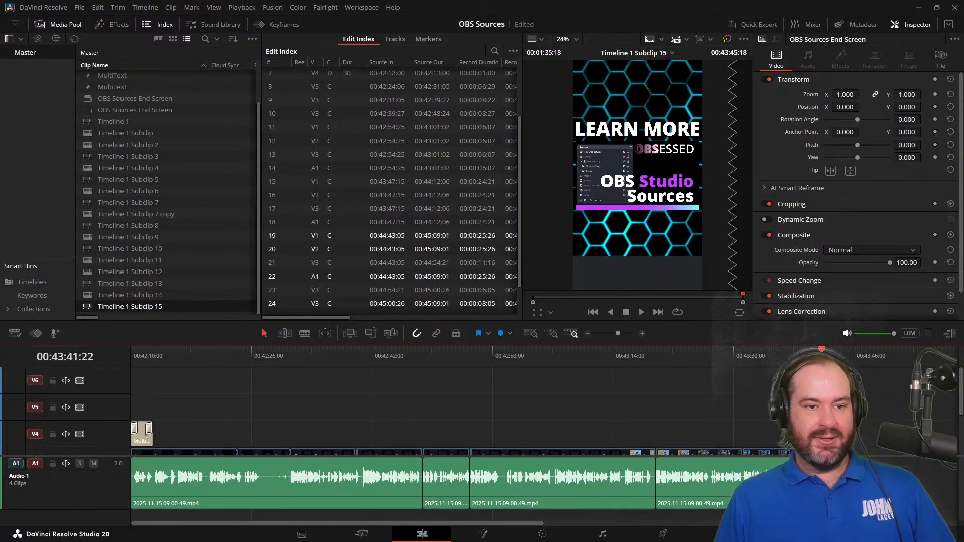
key(space)
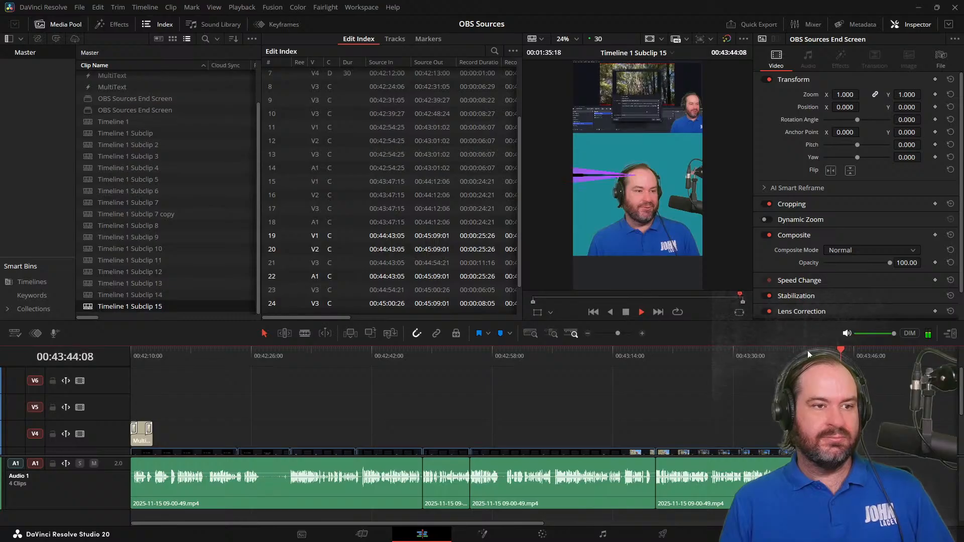
key(space)
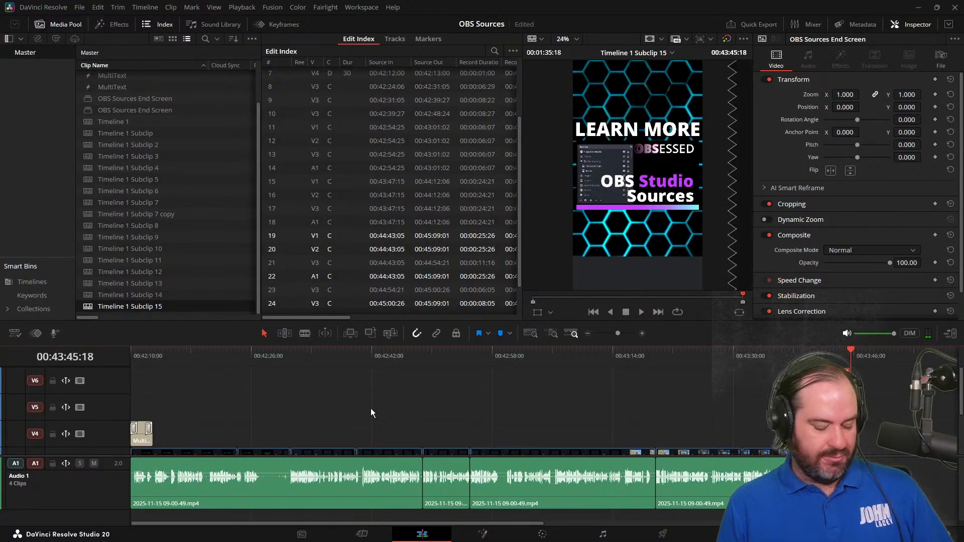
Change the opening MultiText title's first text to "VLC MEDIA PLAYER IN", viewing it at 00:42:12:00
key(Home)
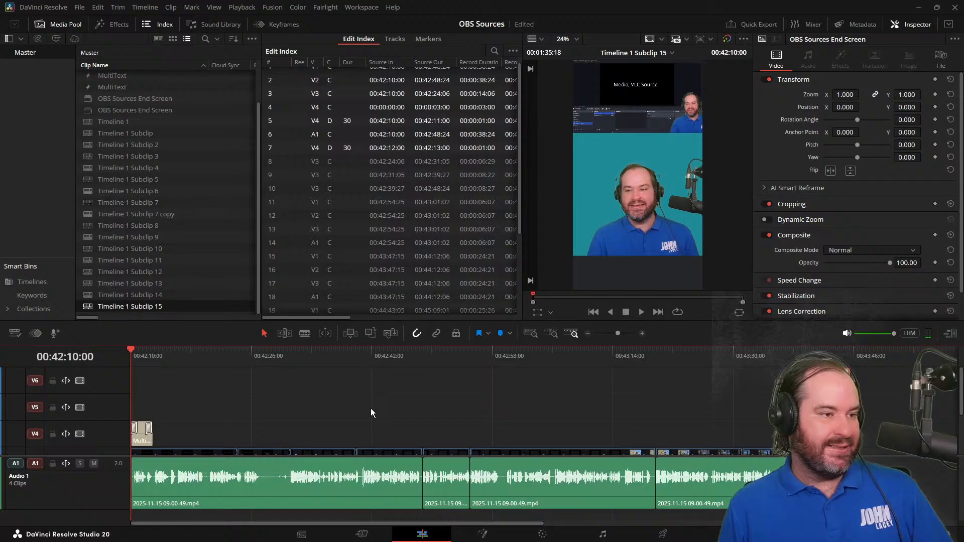
click(144, 353)
click(149, 444)
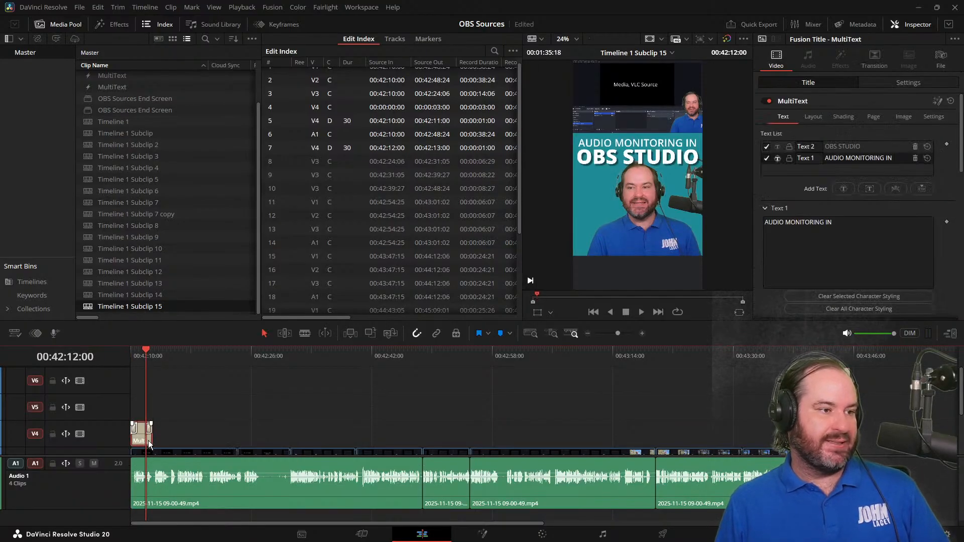
drag(833, 223, 787, 227)
key(ctrl+a)
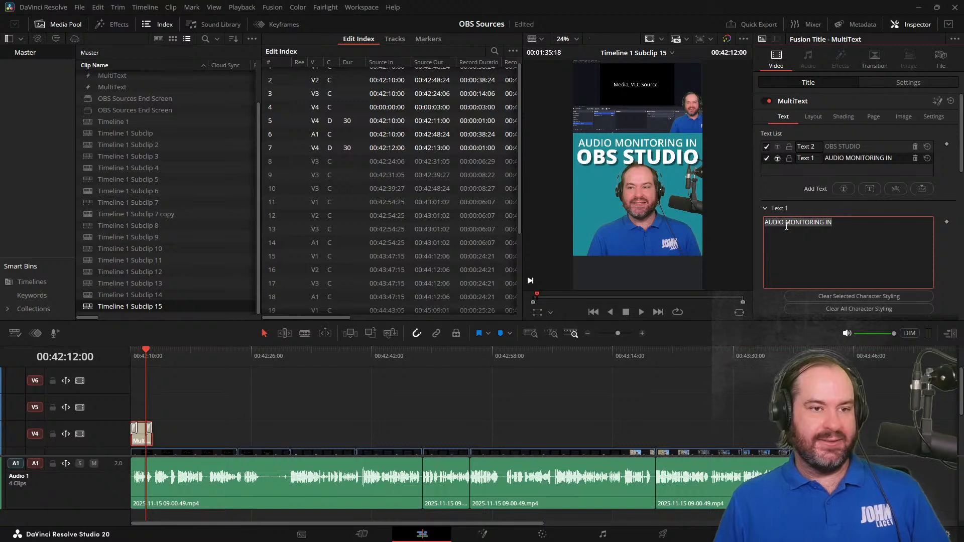
text(VLC MEDIA PLAYER IN)
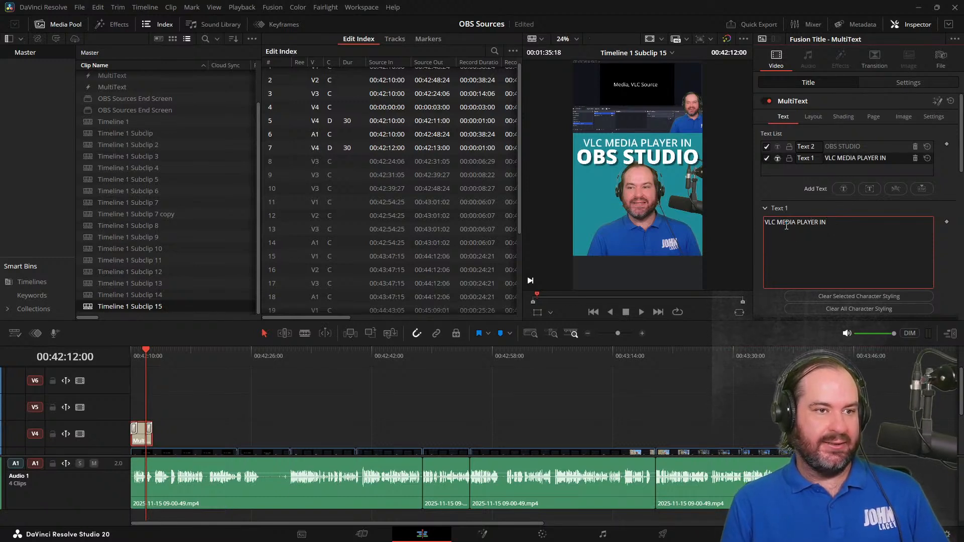
Set the font size of the title's VLC MEDIA PLAYER IN text to 0.136
scroll(924, 226, down, 3)
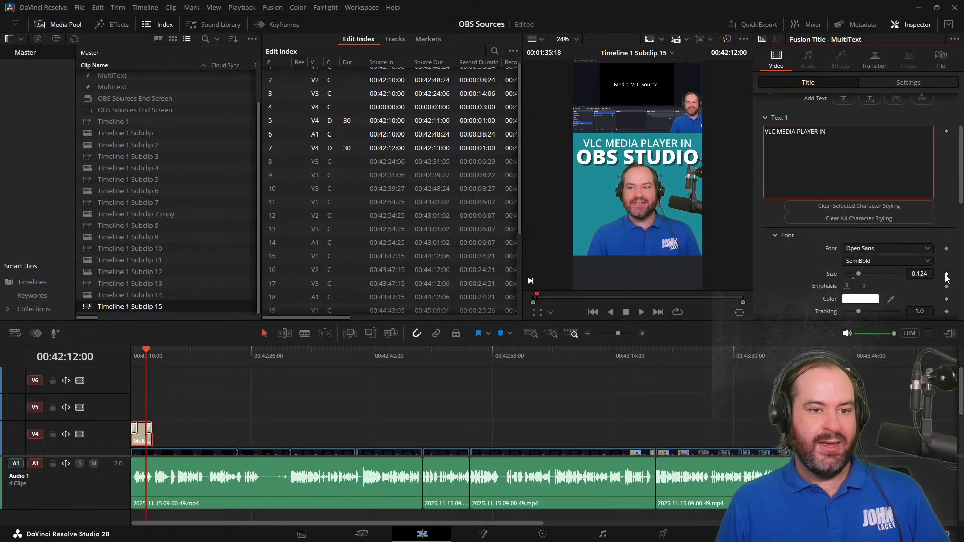
click(920, 274)
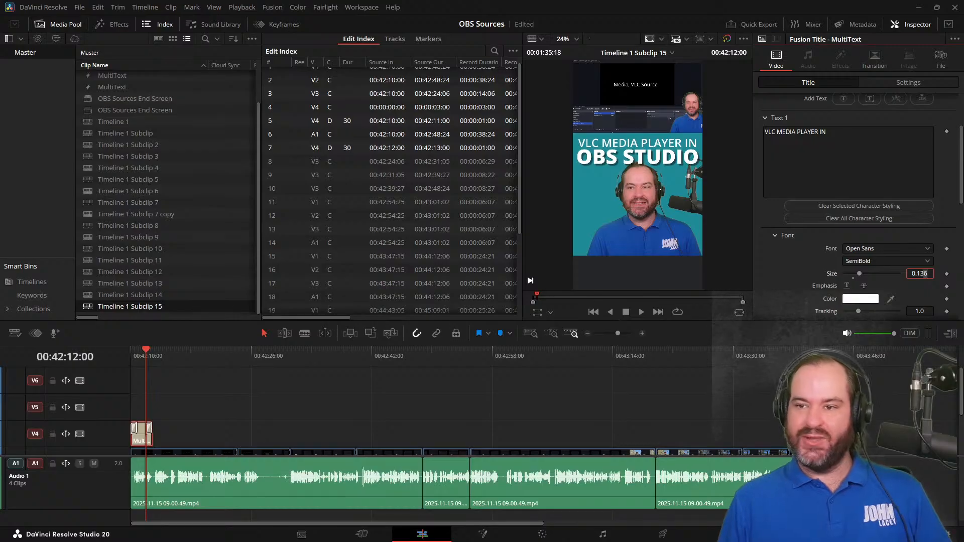
click(270, 402)
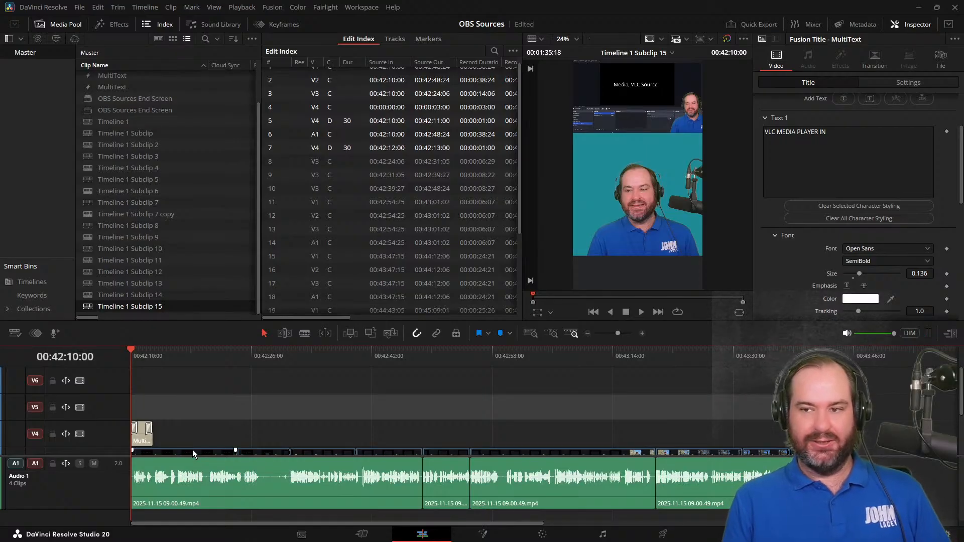
Play the short's opening to 00:42:15:05 and extend the MultiText title on V4 to that point
key(space)
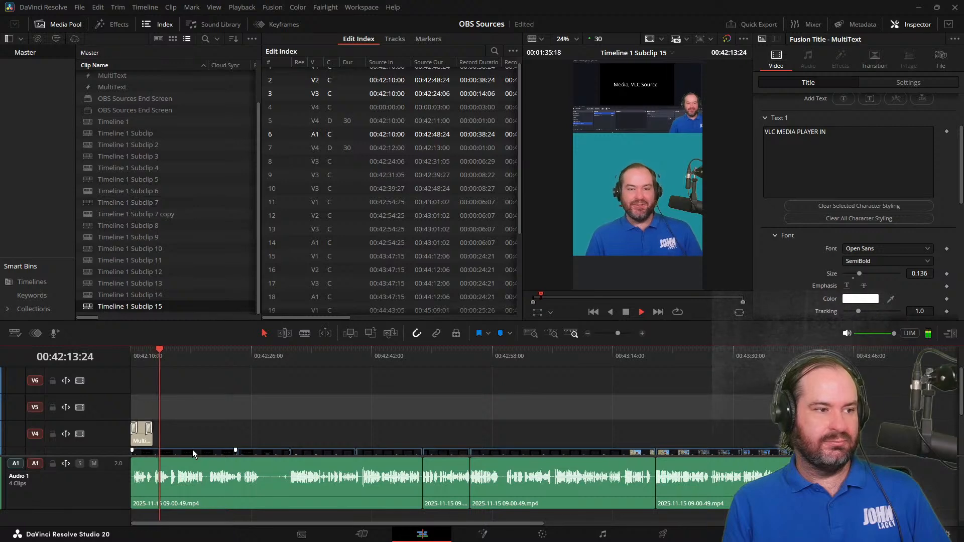
key(space)
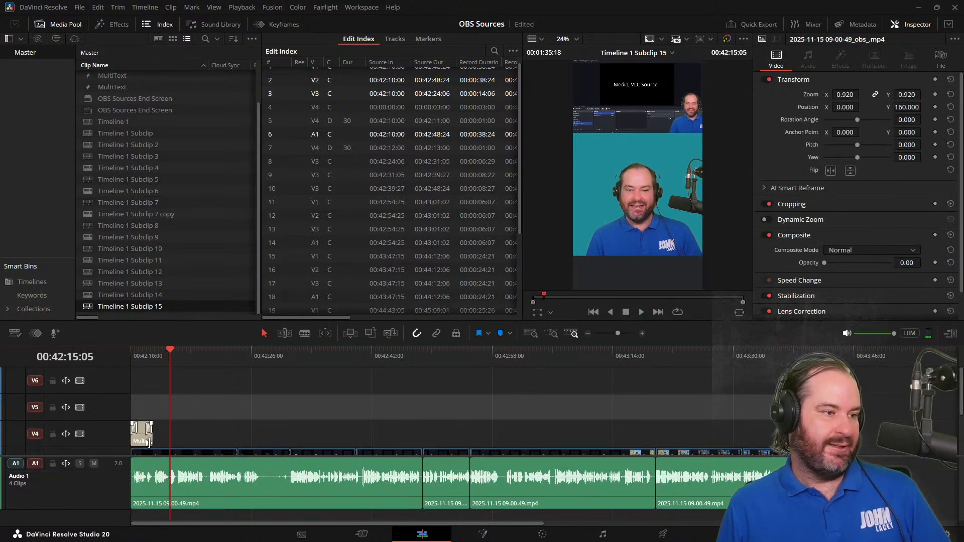
drag(150, 435, 169, 435)
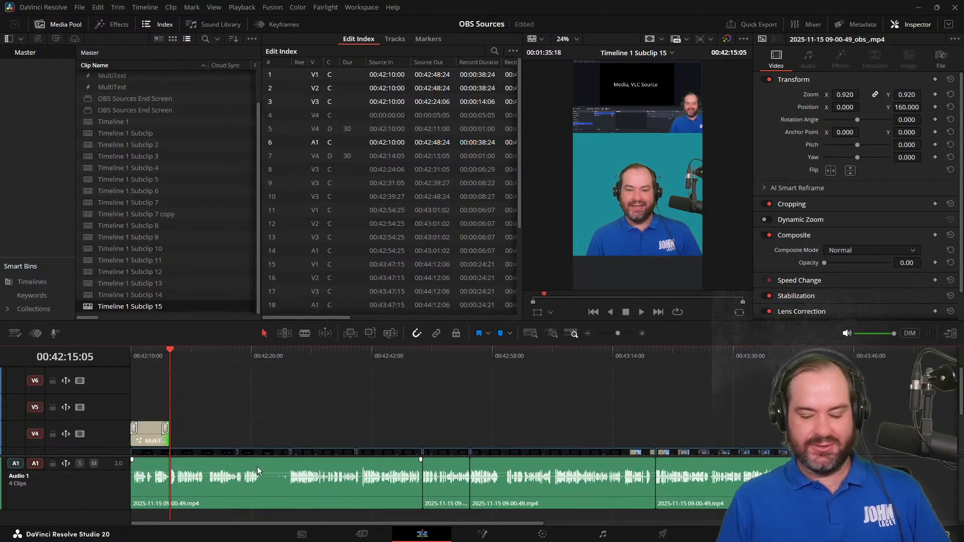
Review the extended title by playing from 00:42:10:00 to about 00:42:22:13, and return the playhead to the start
key(j)
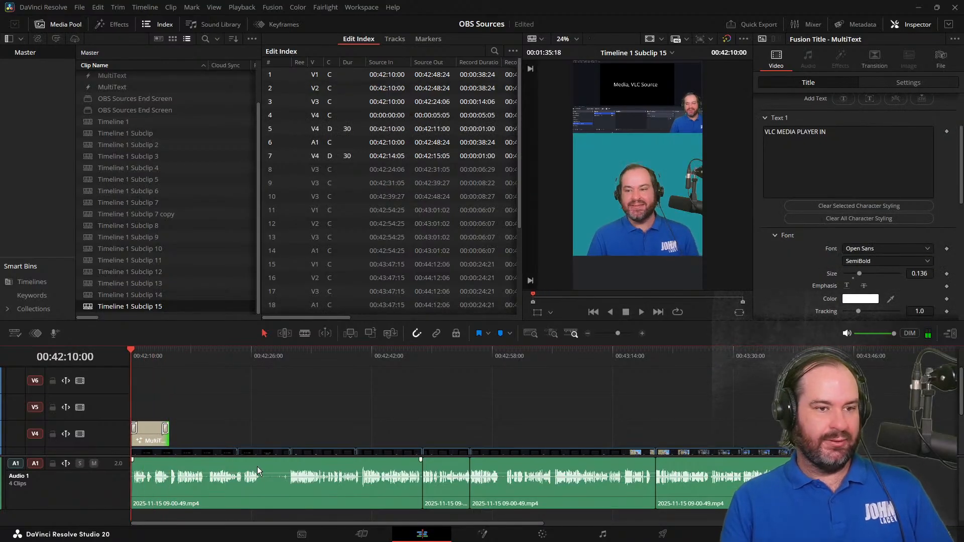
key(l)
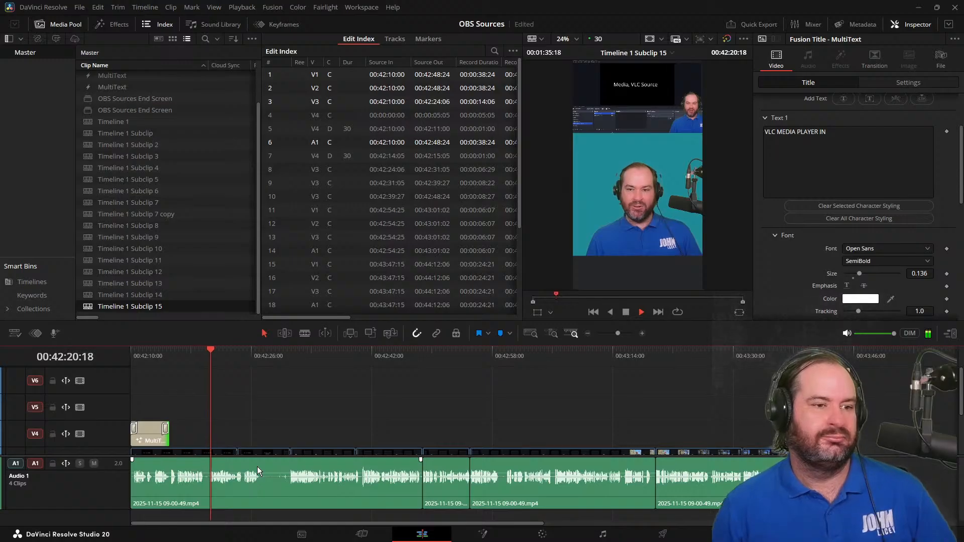
click(438, 381)
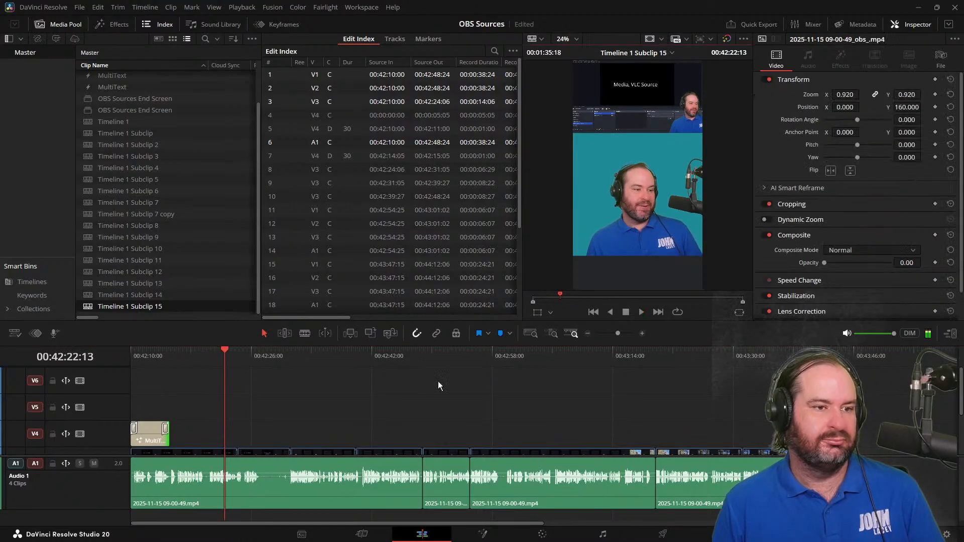
drag(221, 359, 20, 332)
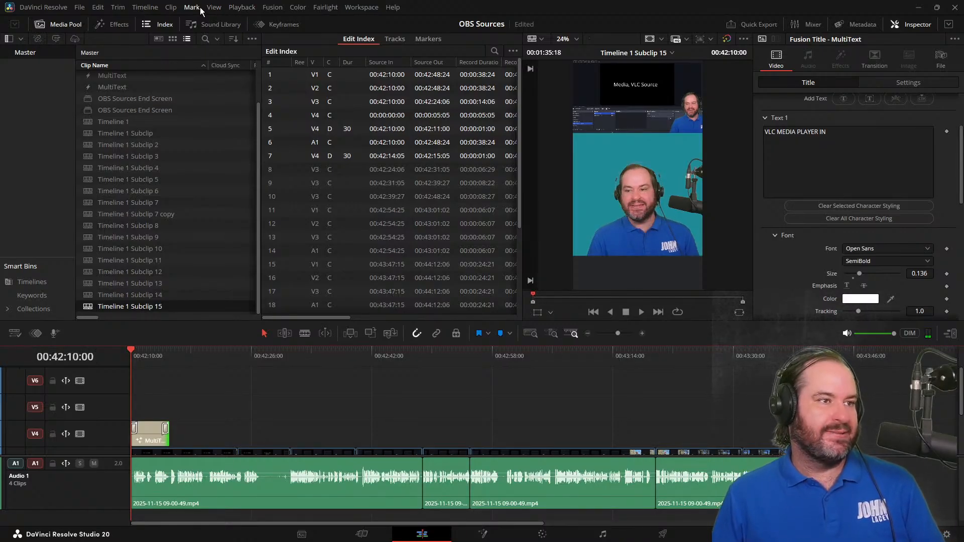
Create subtitles from the timeline audio with the language set to English and lines set to Double
click(145, 7)
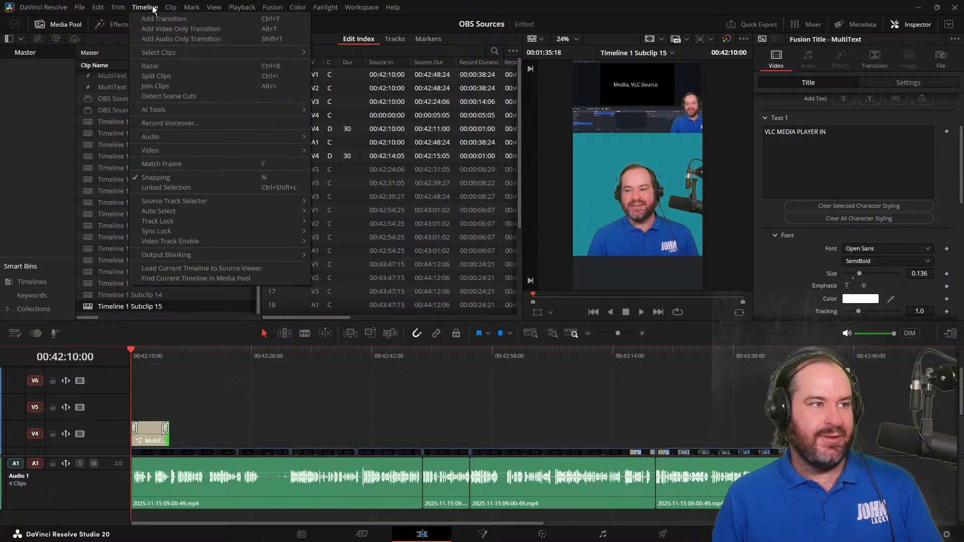
mouse_move(197, 111)
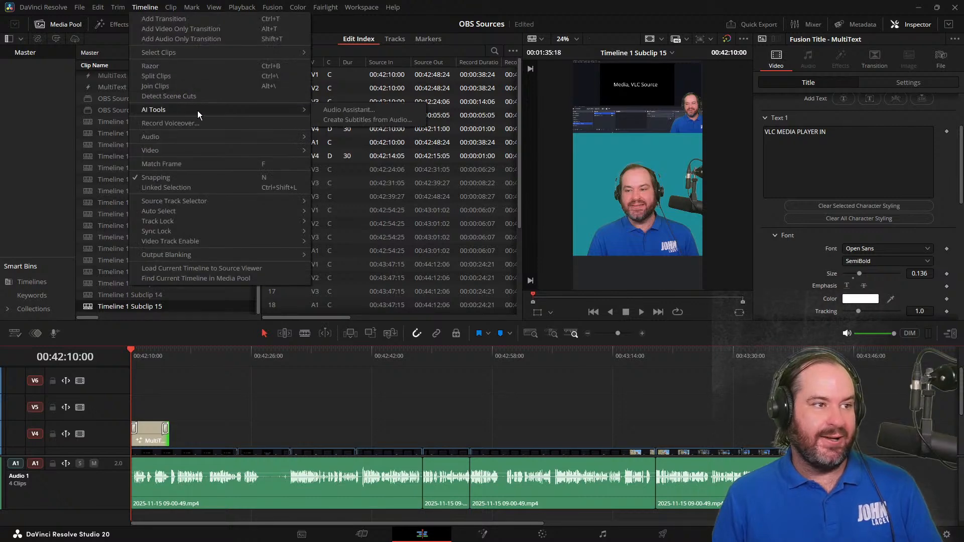
click(363, 119)
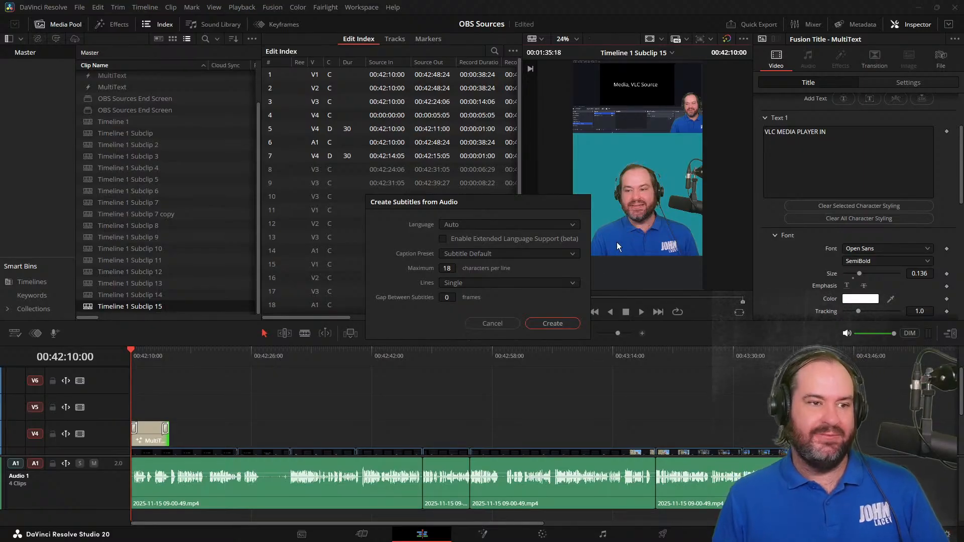
click(547, 226)
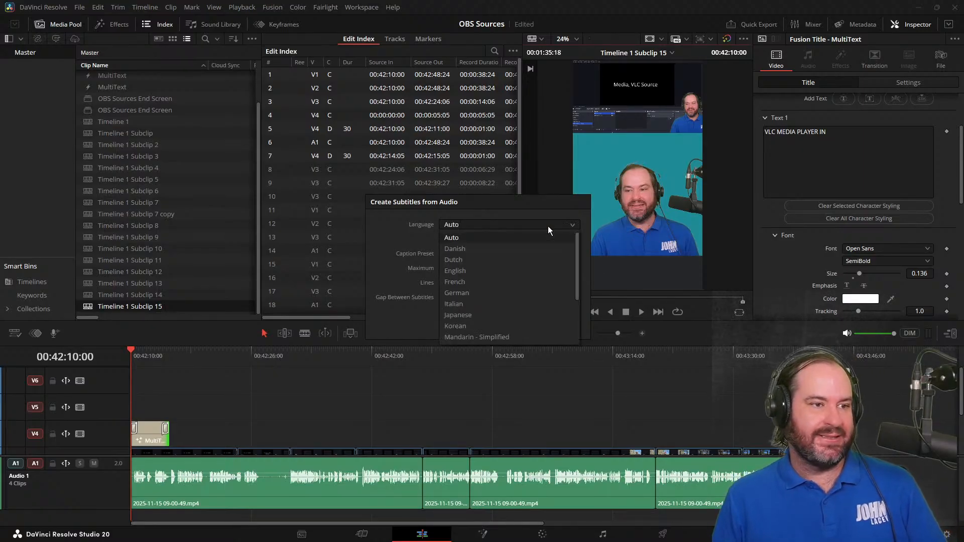
click(486, 274)
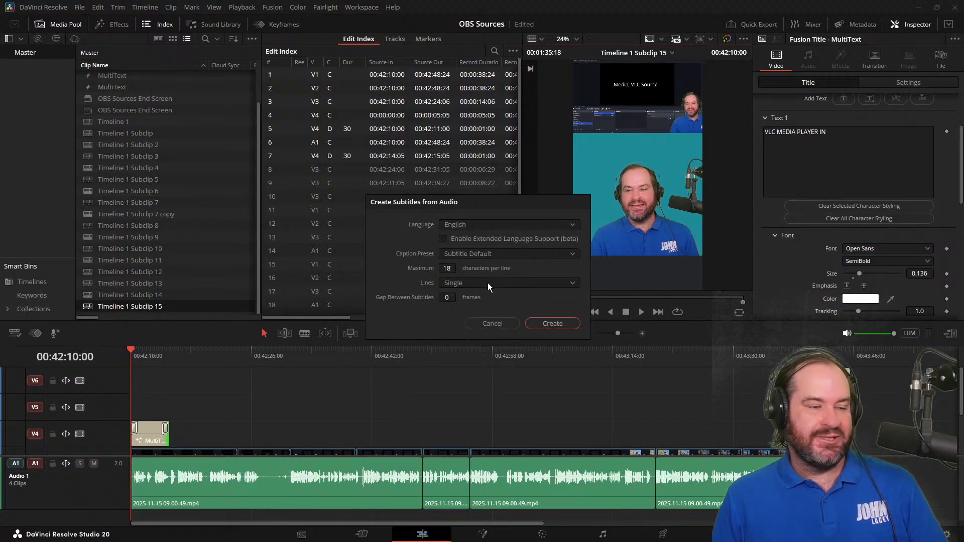
click(489, 285)
click(501, 311)
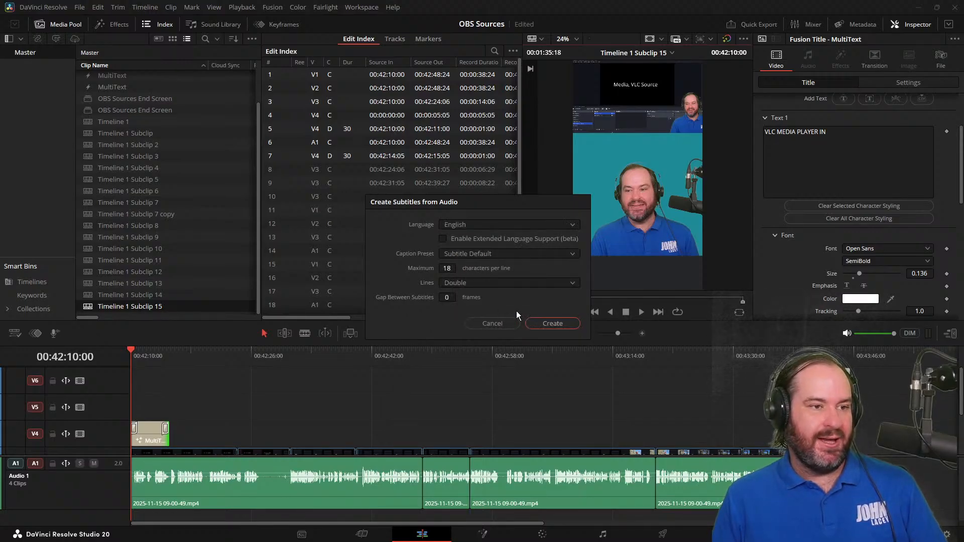
click(549, 324)
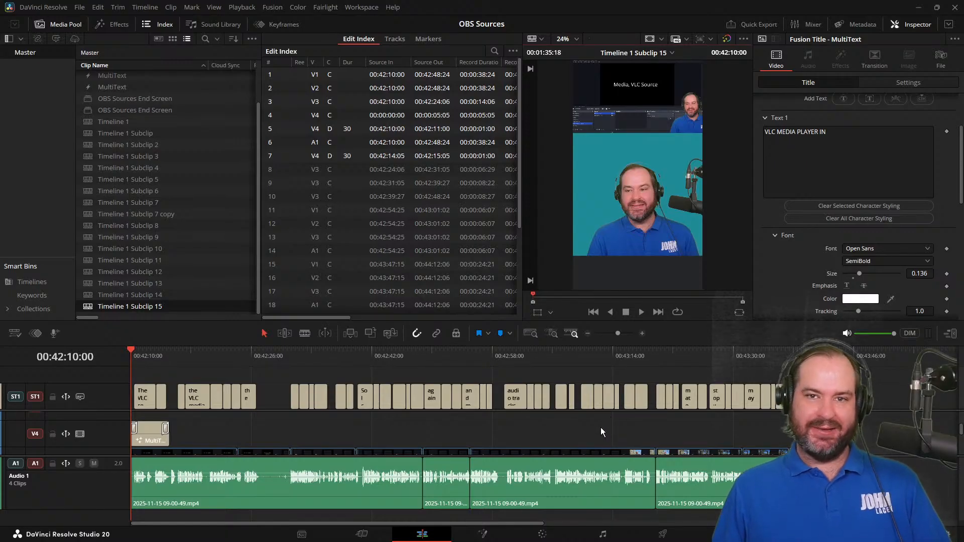
Select the first subtitle at 00:42:11:00, load the OBS Sources Captions preset for the subtitle track and save the project
click(135, 358)
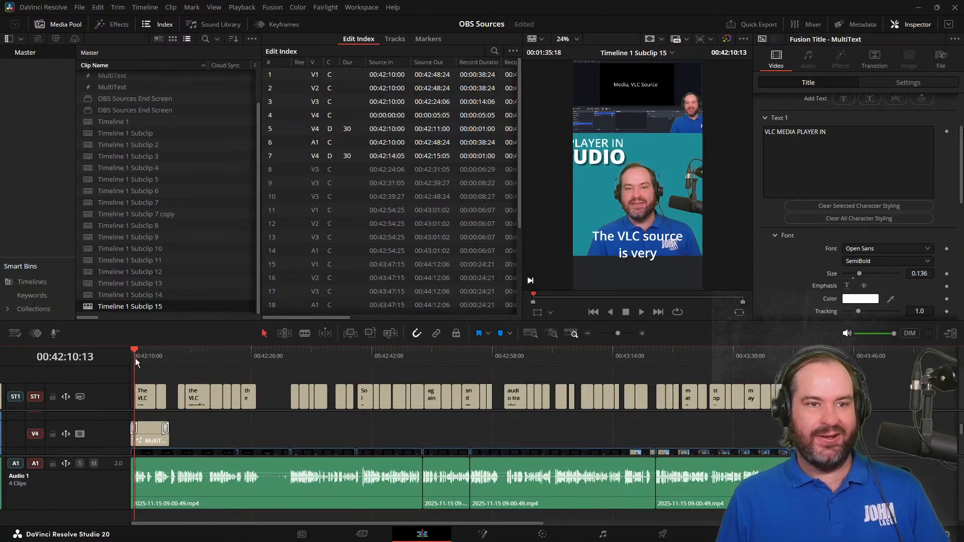
click(139, 356)
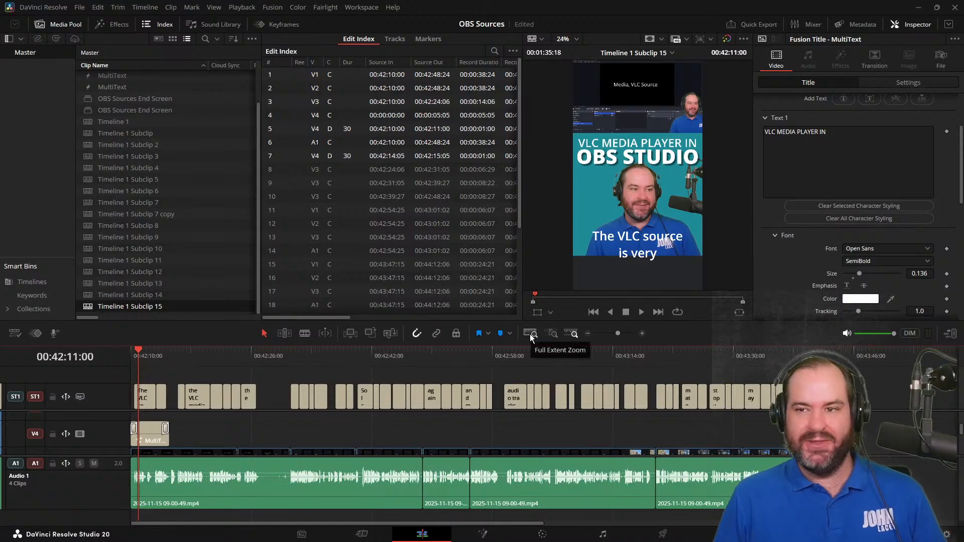
click(143, 399)
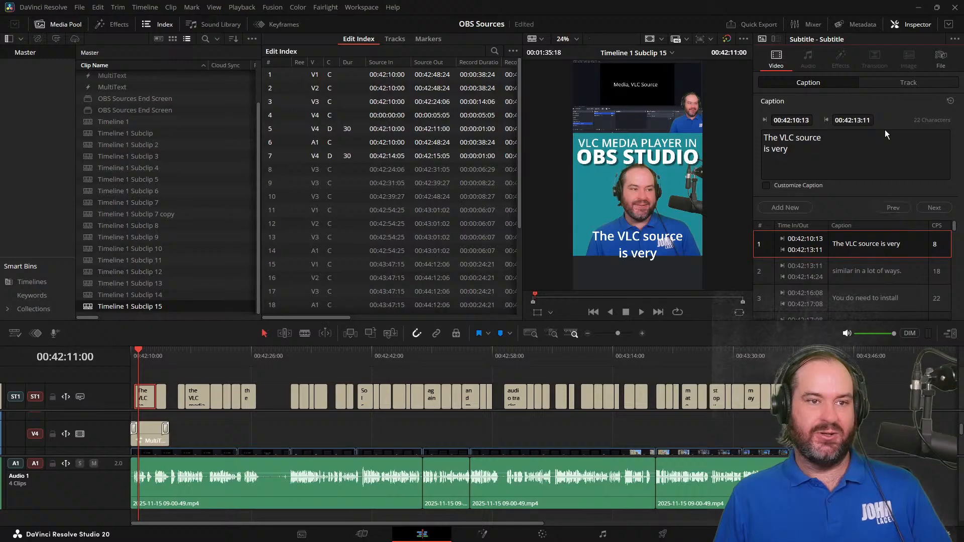
click(902, 82)
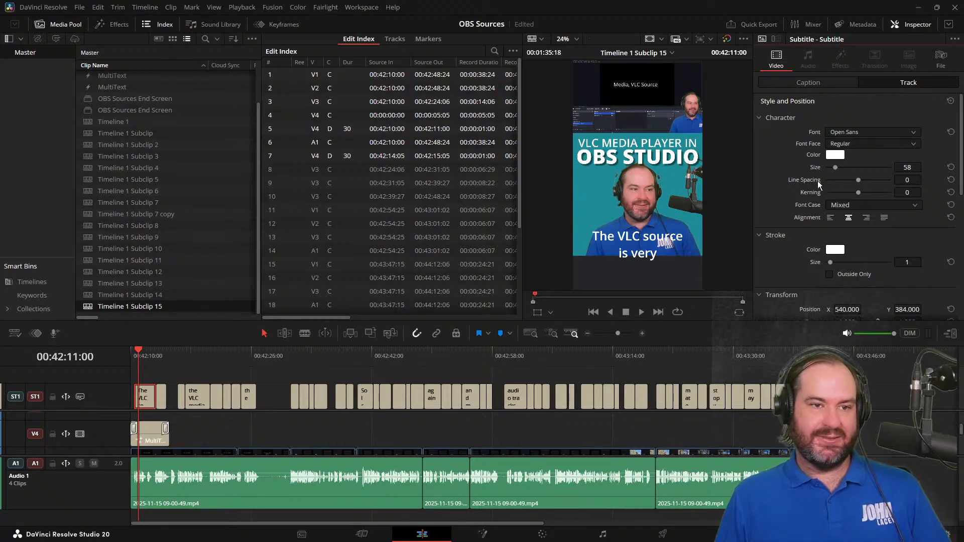
scroll(818, 179, down, 3)
scroll(817, 178, up, 3)
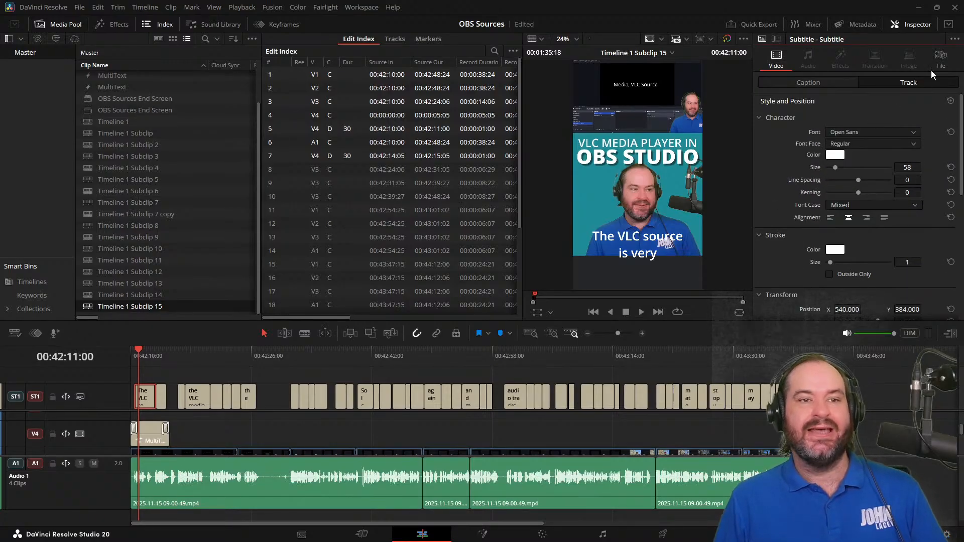
click(954, 40)
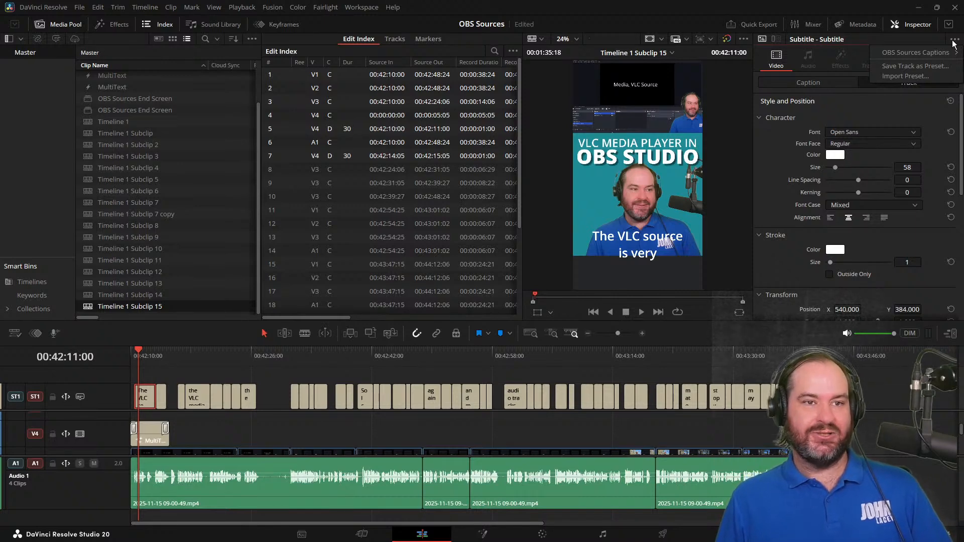
mouse_move(953, 54)
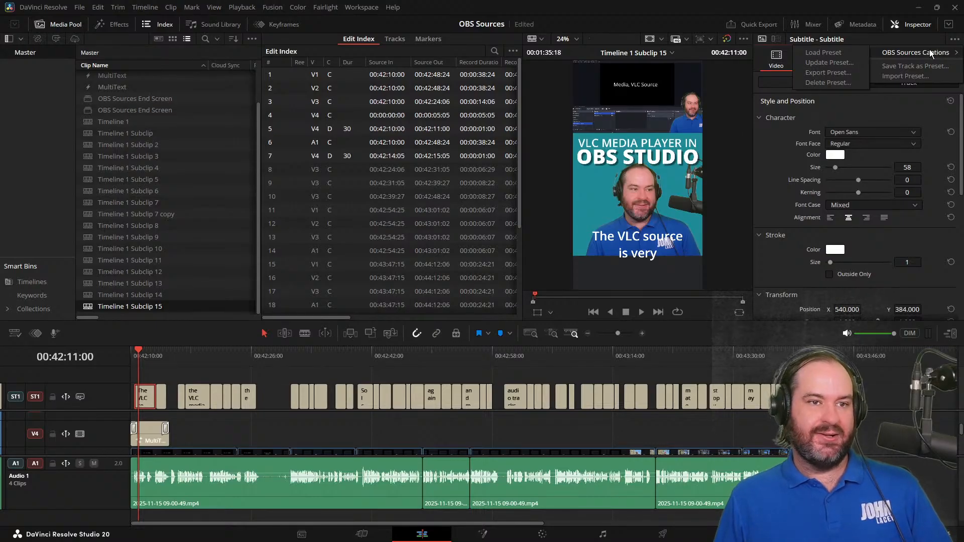
click(852, 50)
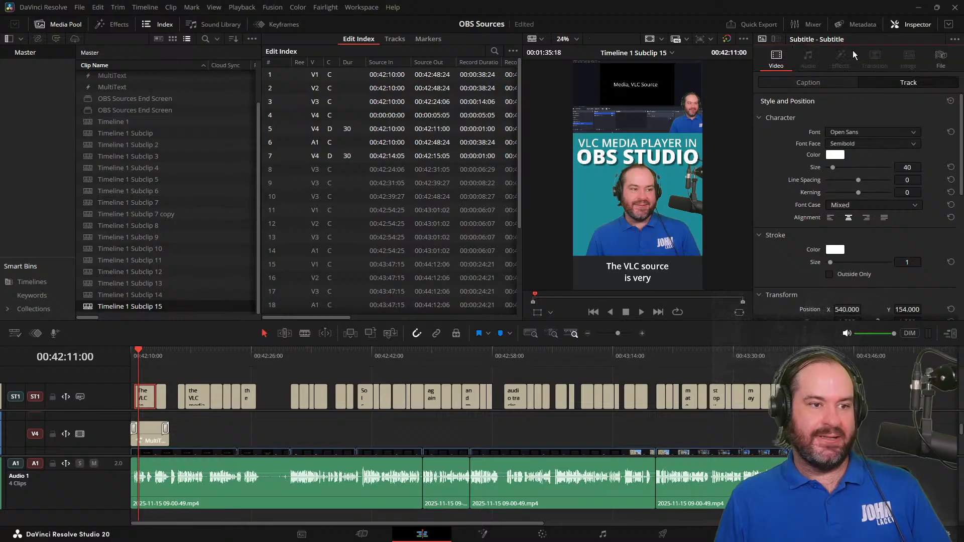
key(ctrl+s)
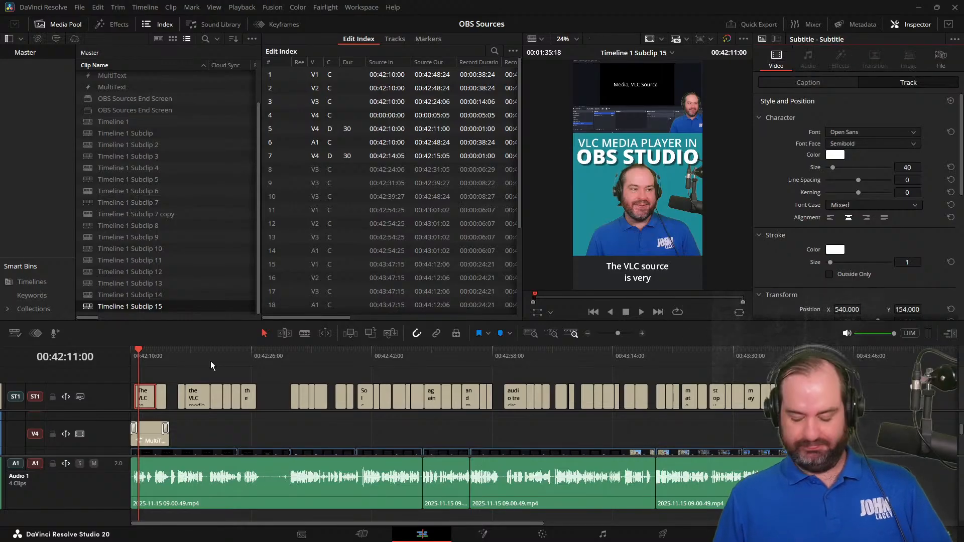
Move the opening MultiText title on V4 to start at 00:42:10:11, just before the speech begins
key(ctrl+equal)
key(ctrl+equal)
key(ctrl+equal)
key(ctrl+equal)
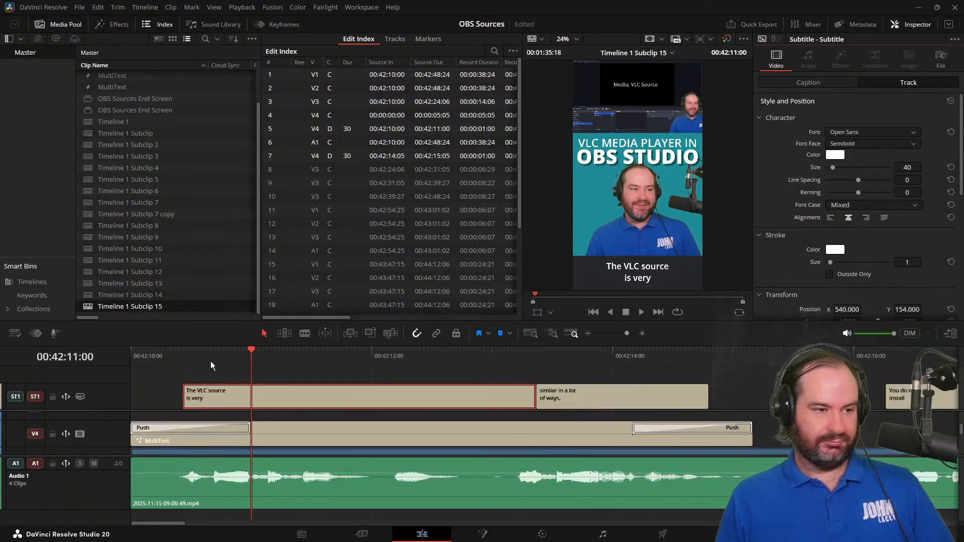
drag(176, 357, 175, 382)
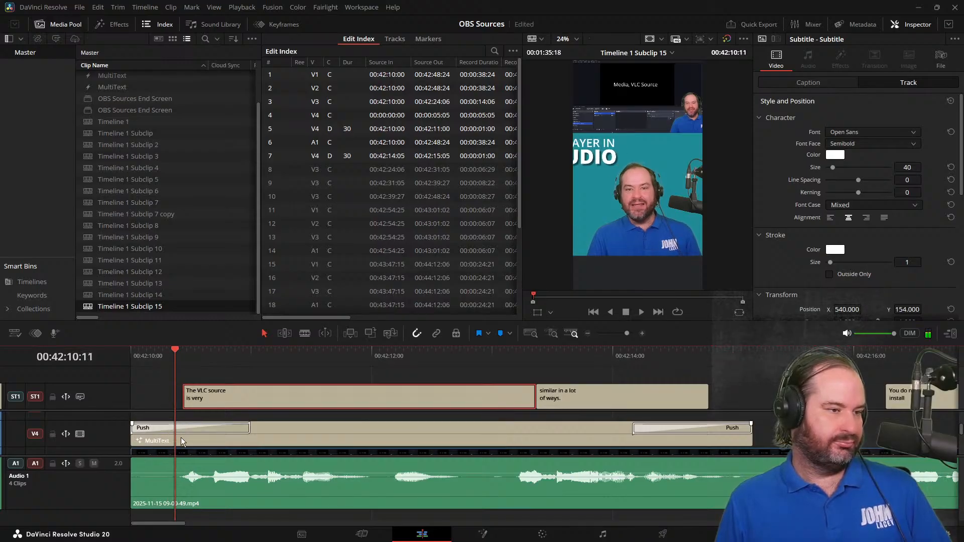
click(190, 446)
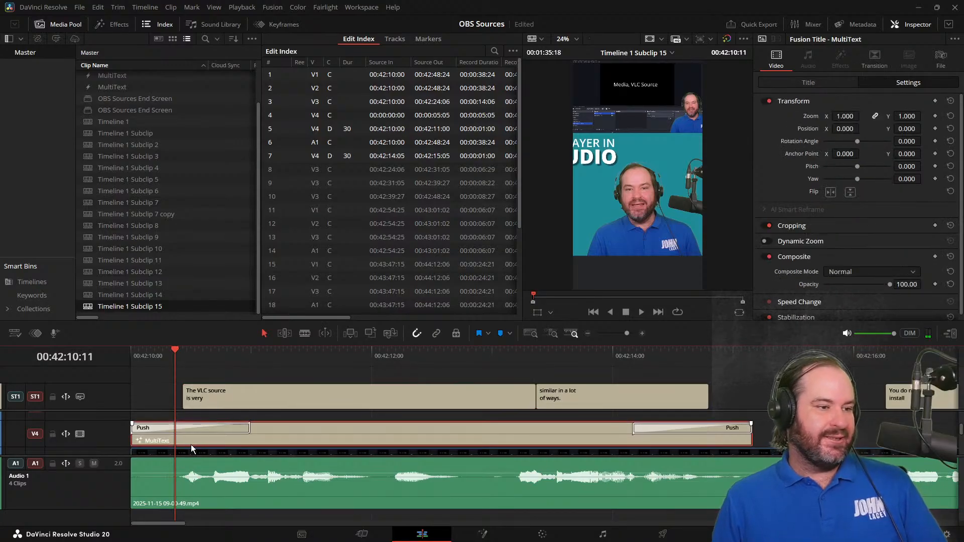
drag(191, 444, 237, 444)
Split the opening video and audio clips at 00:42:10:11 and ripple-delete the short pieces before the cut
scroll(237, 446, down, 2)
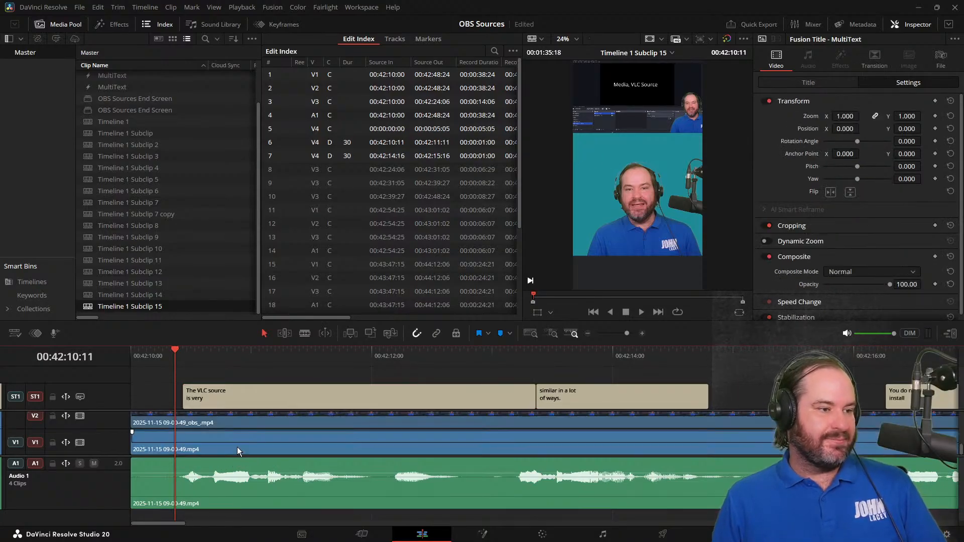
scroll(237, 451, up, 2)
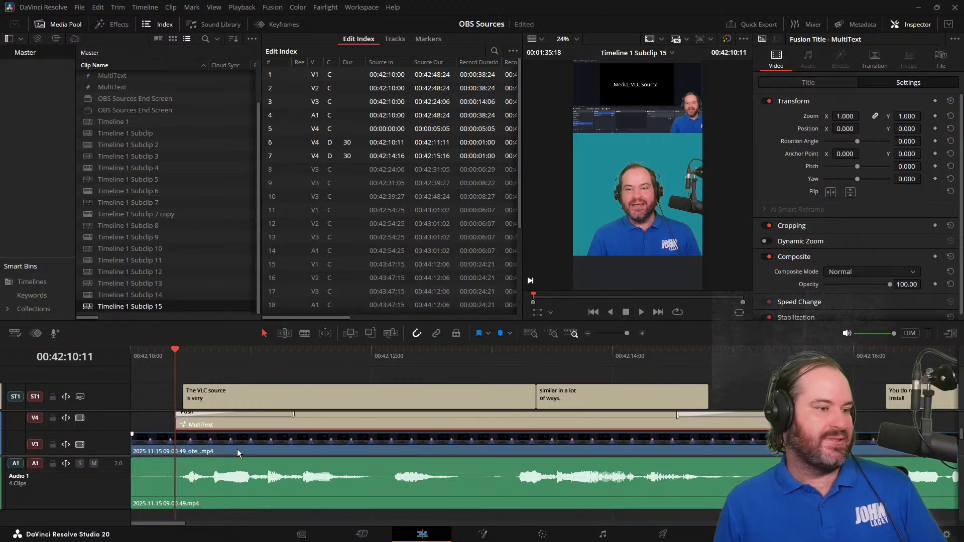
click(236, 448)
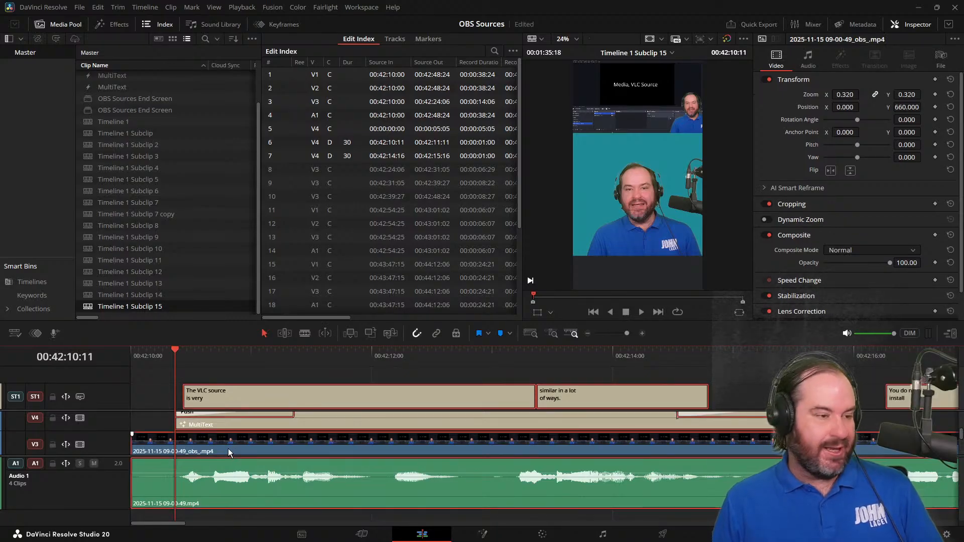
key(ctrl+b)
click(151, 421)
scroll(151, 421, down, 2)
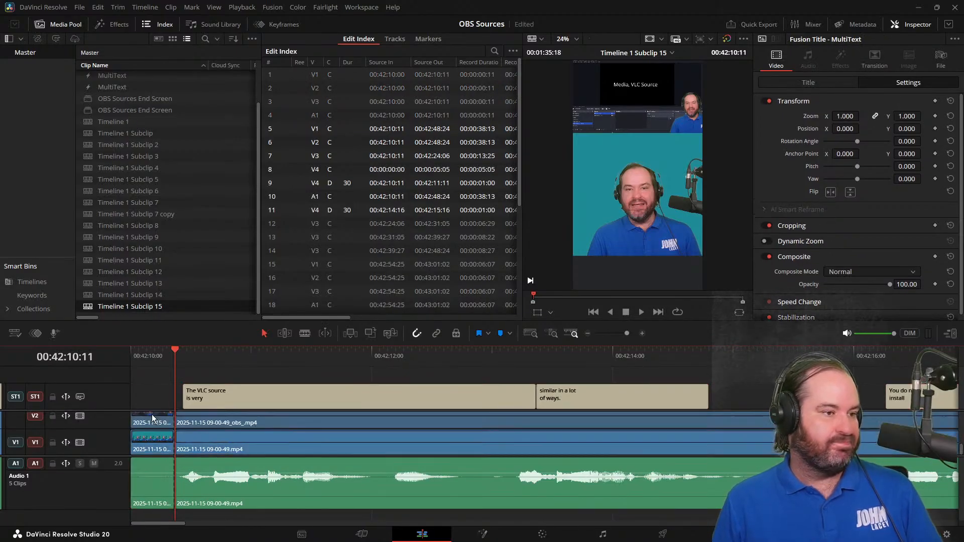
click(152, 423)
ctrl+click(151, 440)
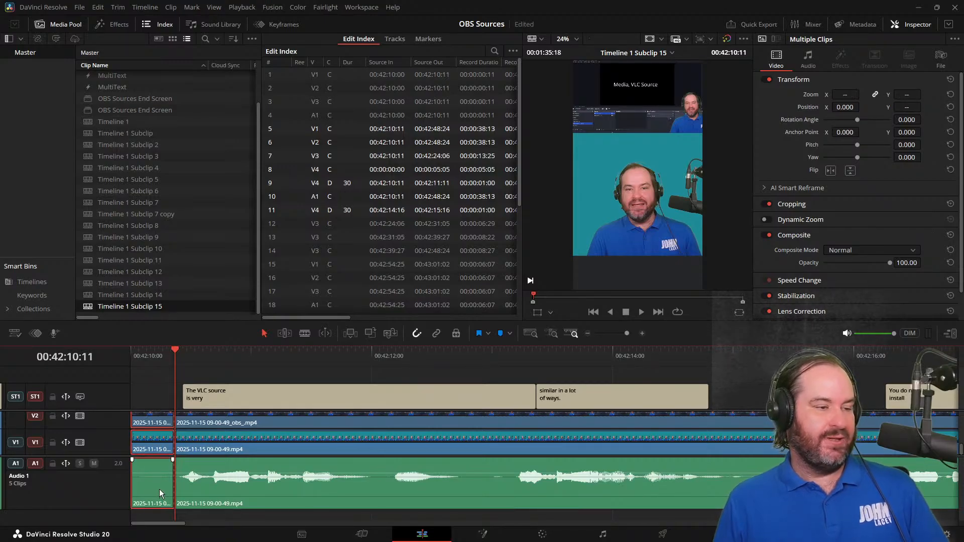
scroll(164, 431, up, 4)
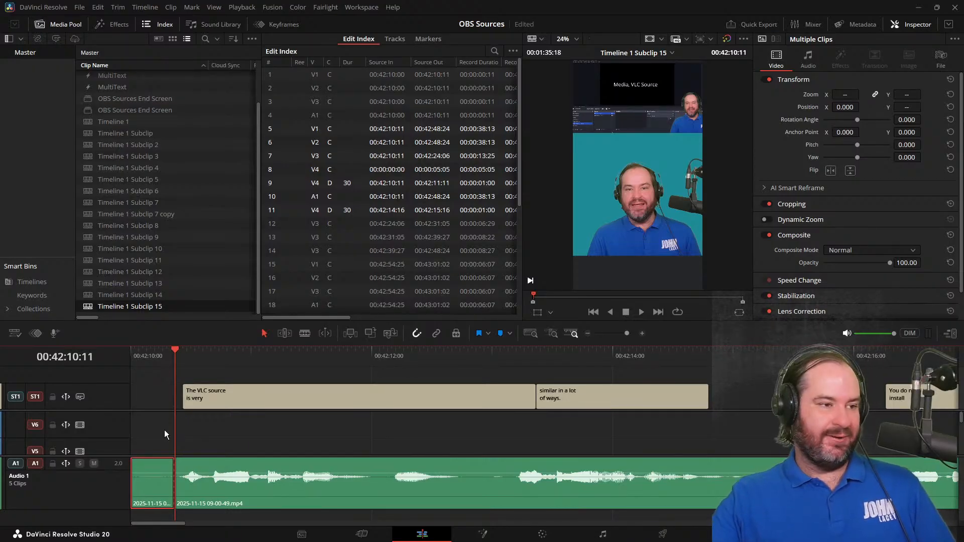
key(Delete)
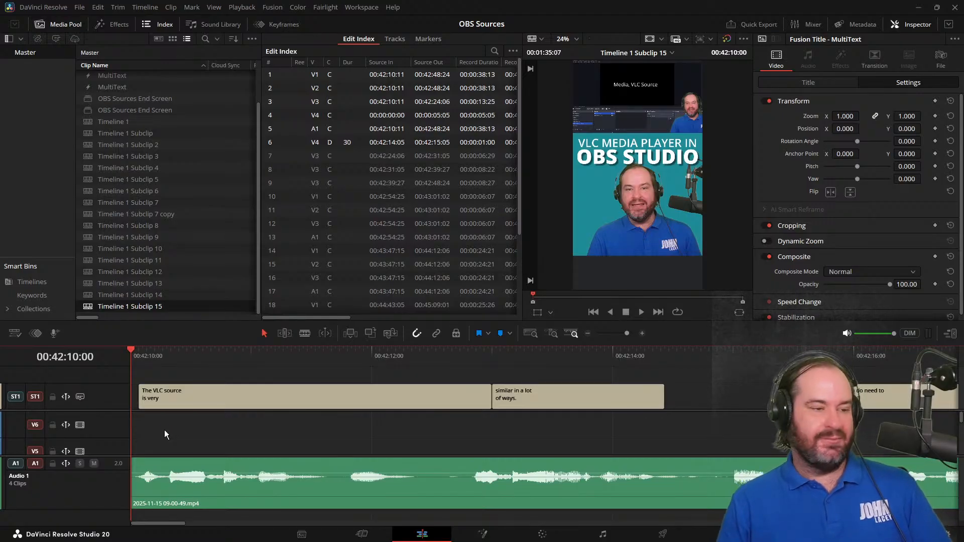
Play the trimmed opening from 00:42:10:00 to 00:42:12:12 and return the playhead to the start
key(space)
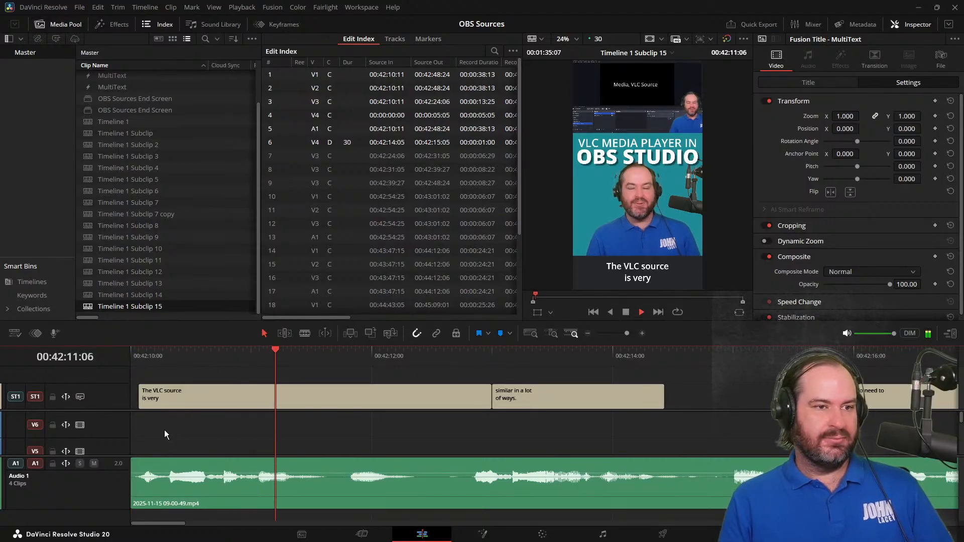
key(space)
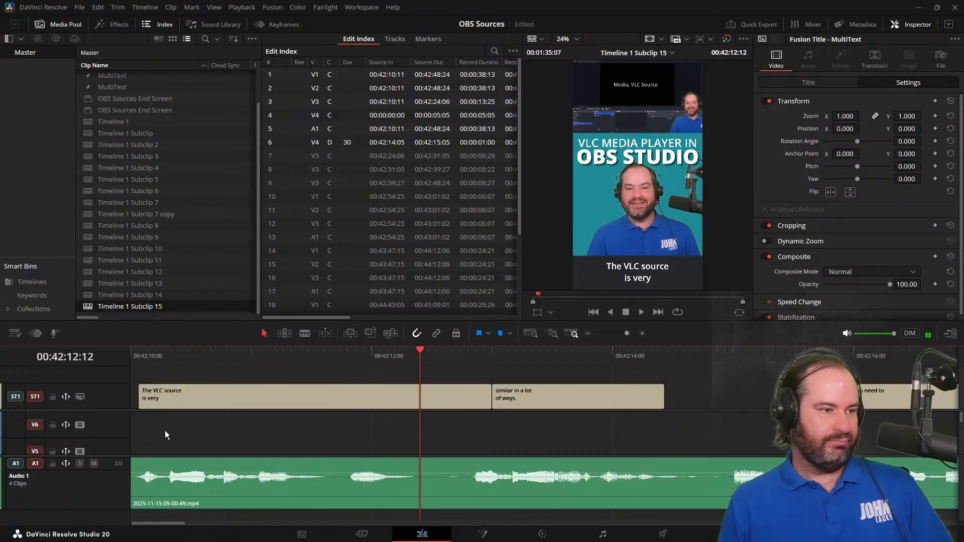
scroll(165, 430, down, 2)
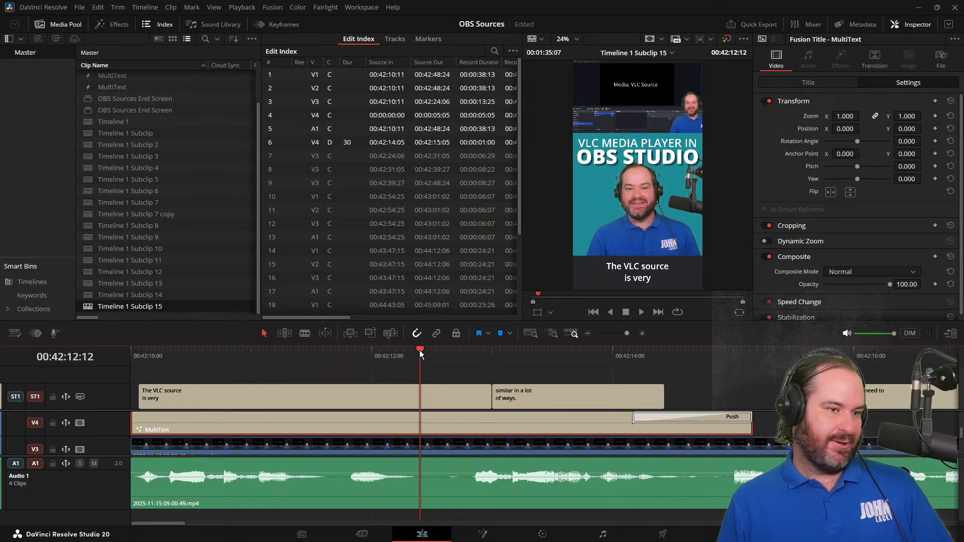
drag(421, 354, 122, 356)
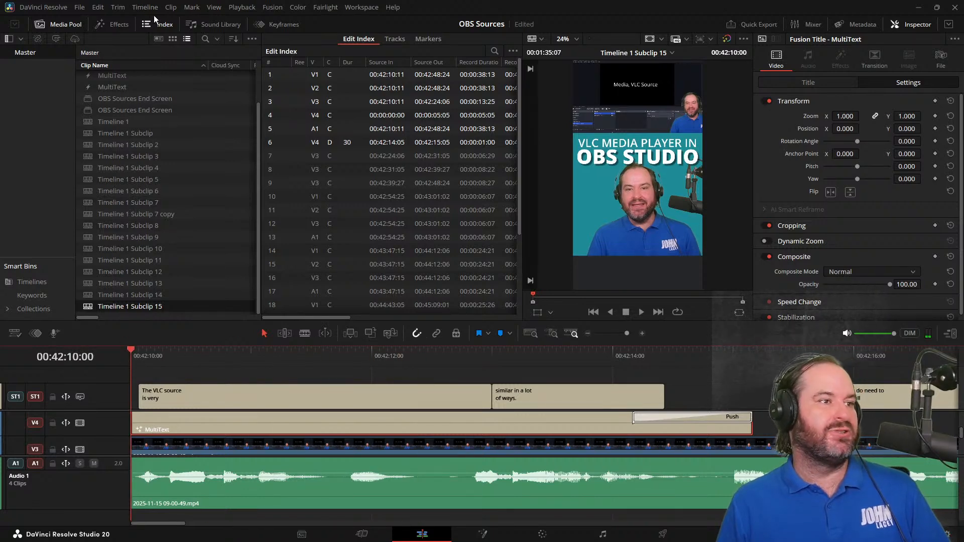
Find the Push video transition and try to apply it to the start of the opening MultiText title on V4
click(126, 26)
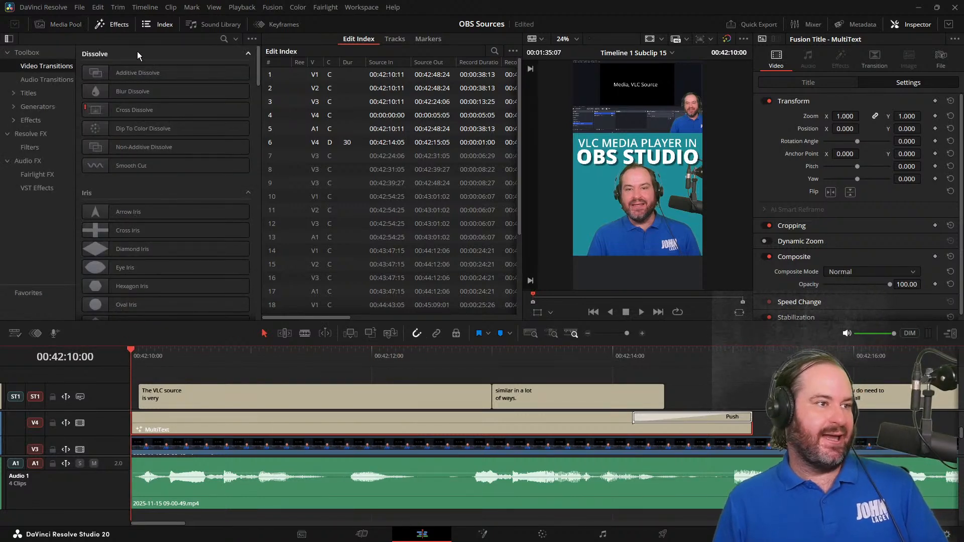
click(224, 39)
text(pus)
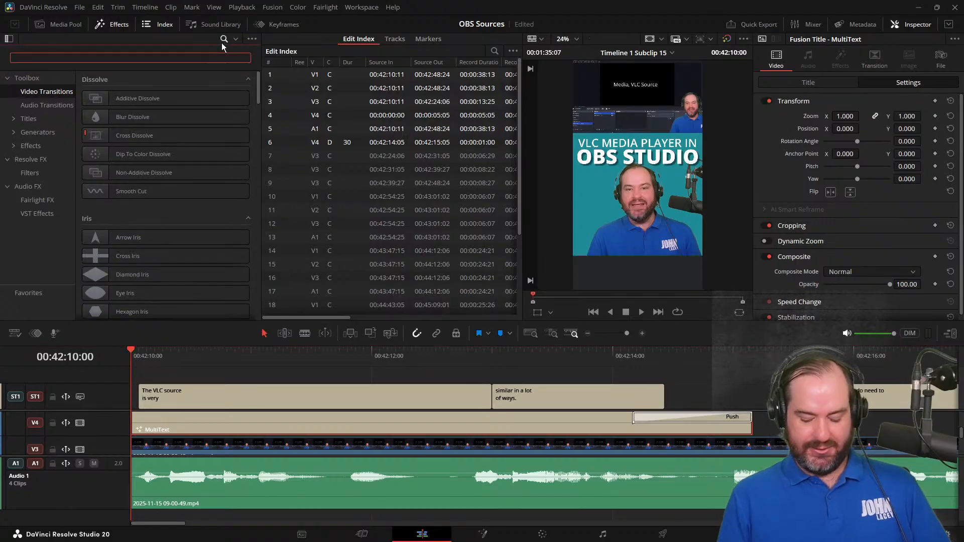
text(h)
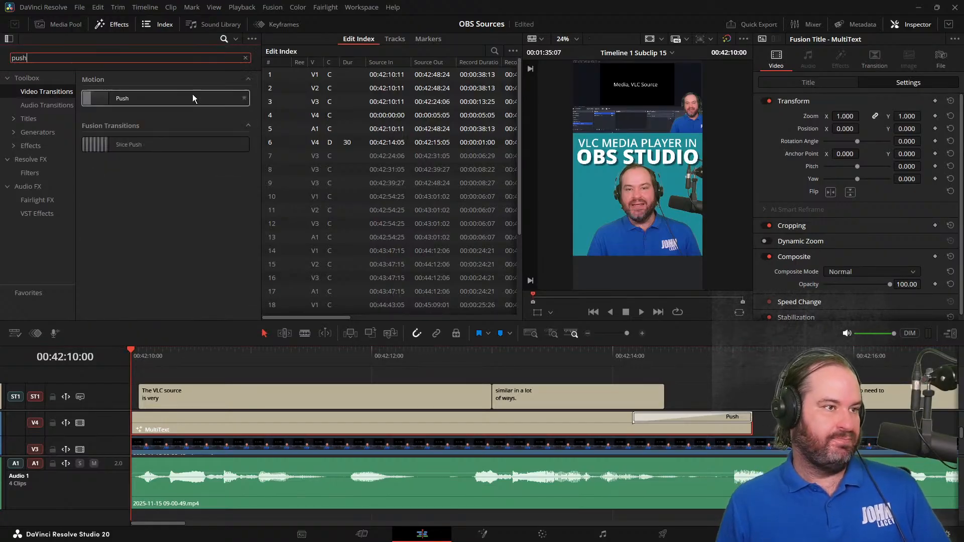
drag(192, 97, 158, 447)
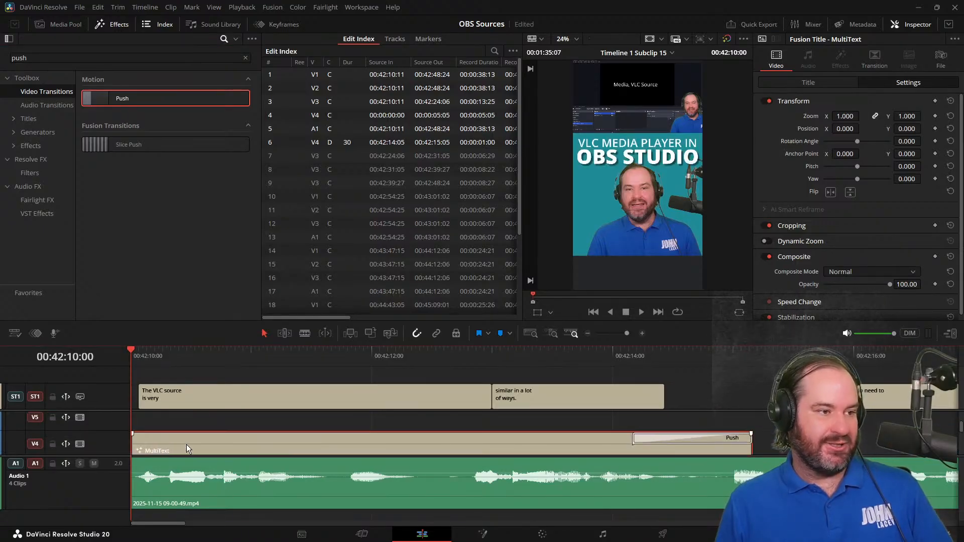
scroll(186, 439, up, 2)
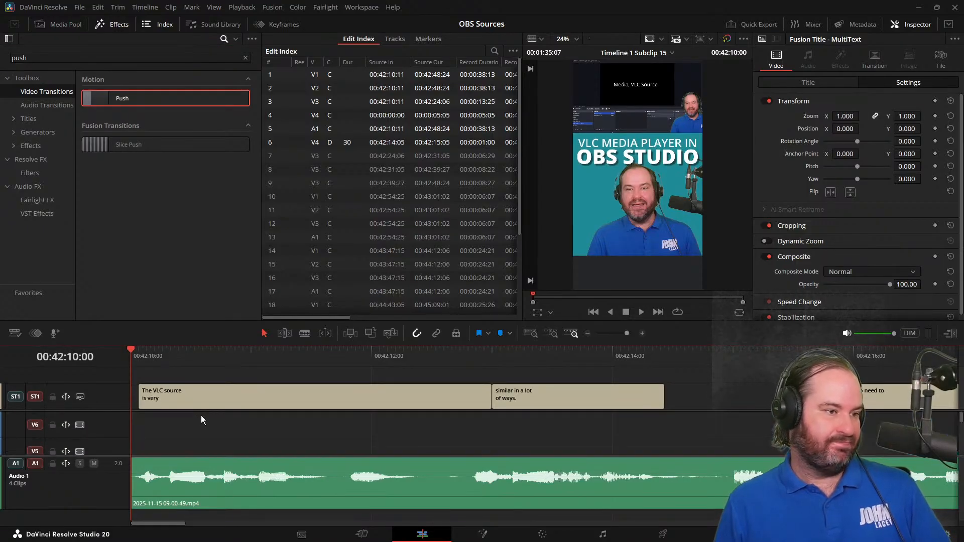
scroll(202, 420, down, 2)
drag(156, 351, 113, 364)
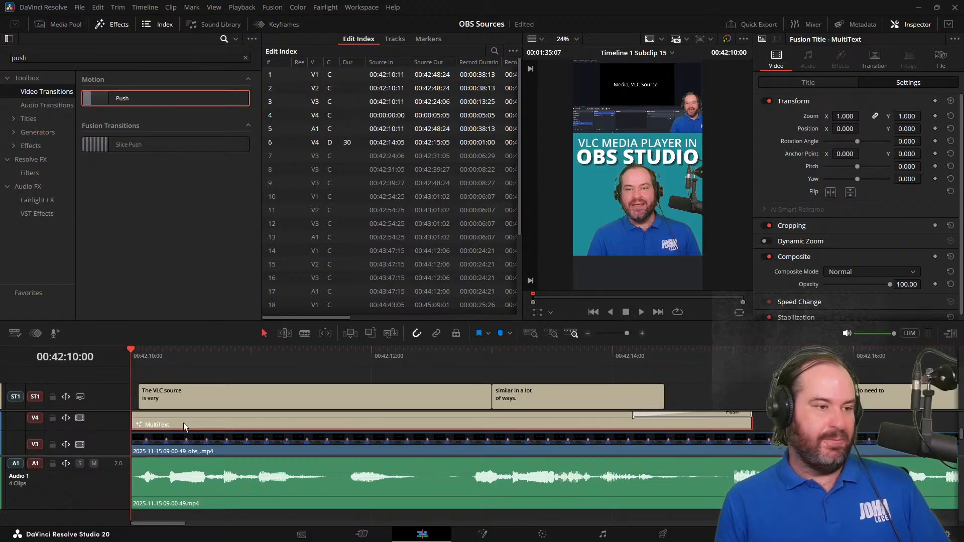
Delete the opening MultiText title from V4 and copy the MultiText title with Push transitions at the start of Timeline 1 Subclip 14
key(Delete)
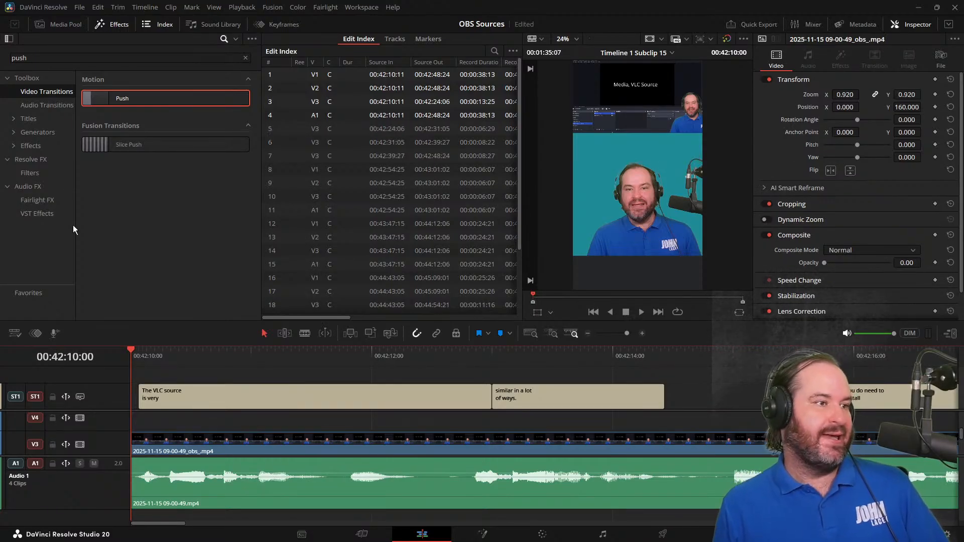
click(84, 25)
click(170, 296)
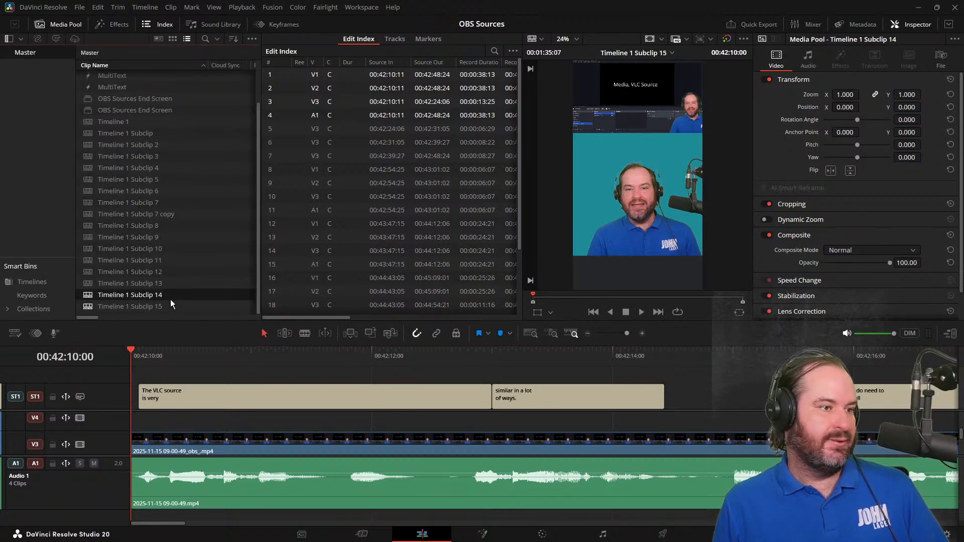
double_click(170, 295)
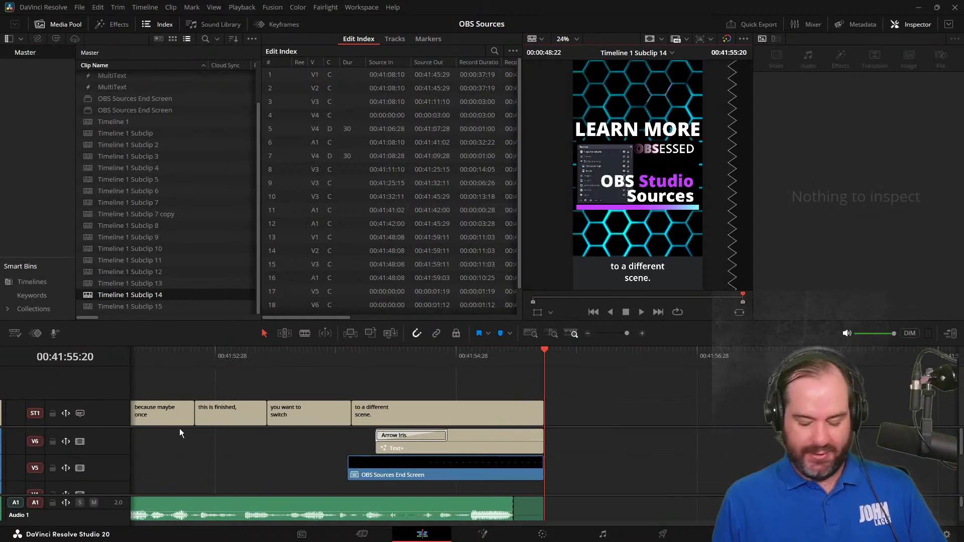
key(Home)
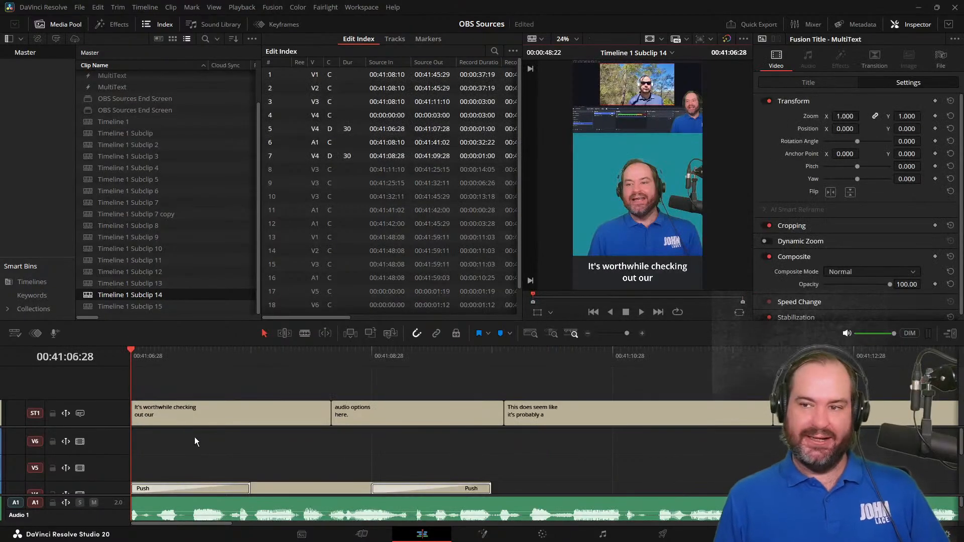
scroll(196, 437, down, 3)
click(262, 444)
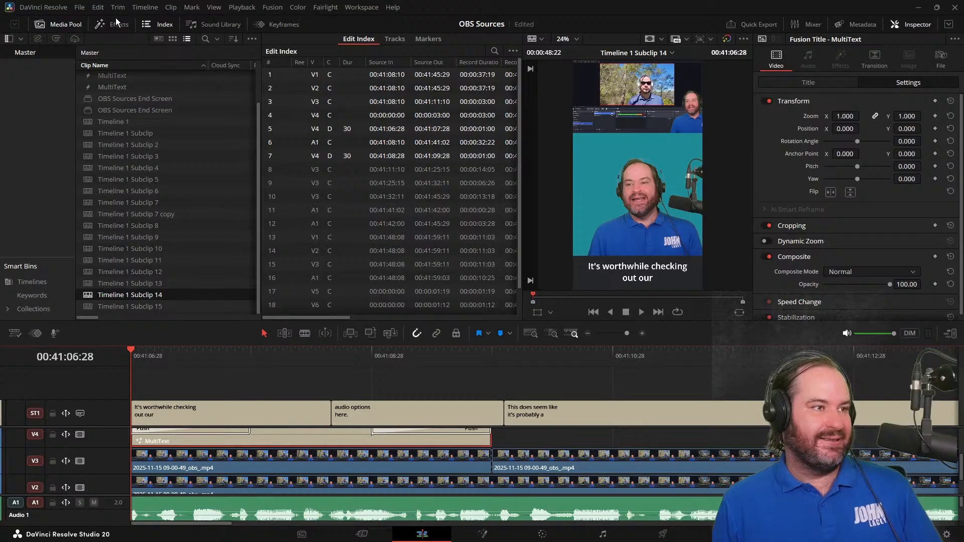
Paste-insert the copied MultiText title with its Push transitions on V4 at 00:42:10:00 in Timeline 1 Subclip 15
double_click(157, 306)
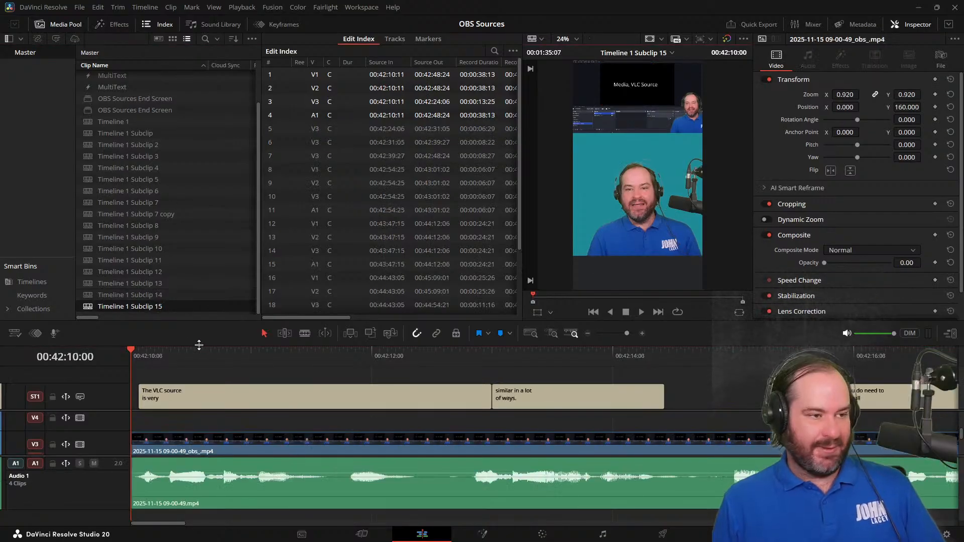
right_click(138, 422)
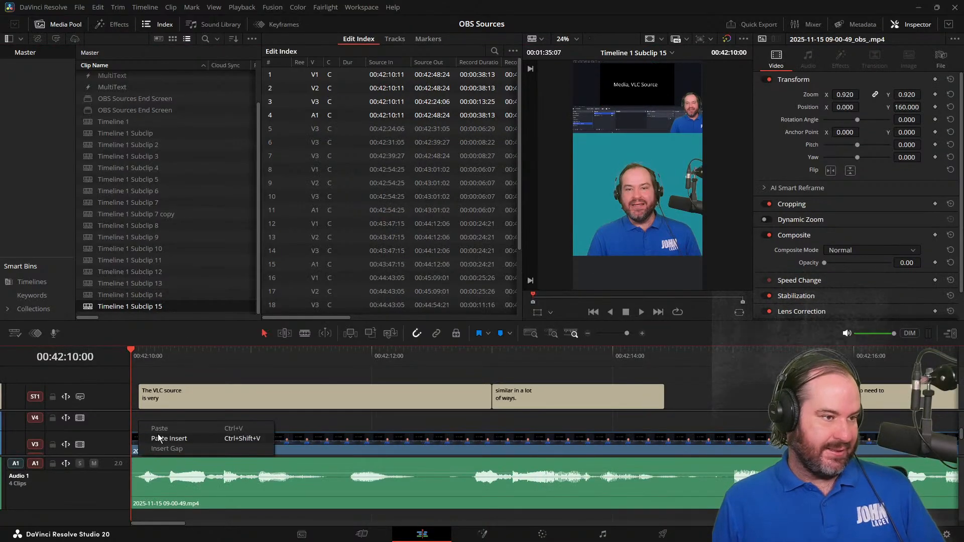
click(158, 438)
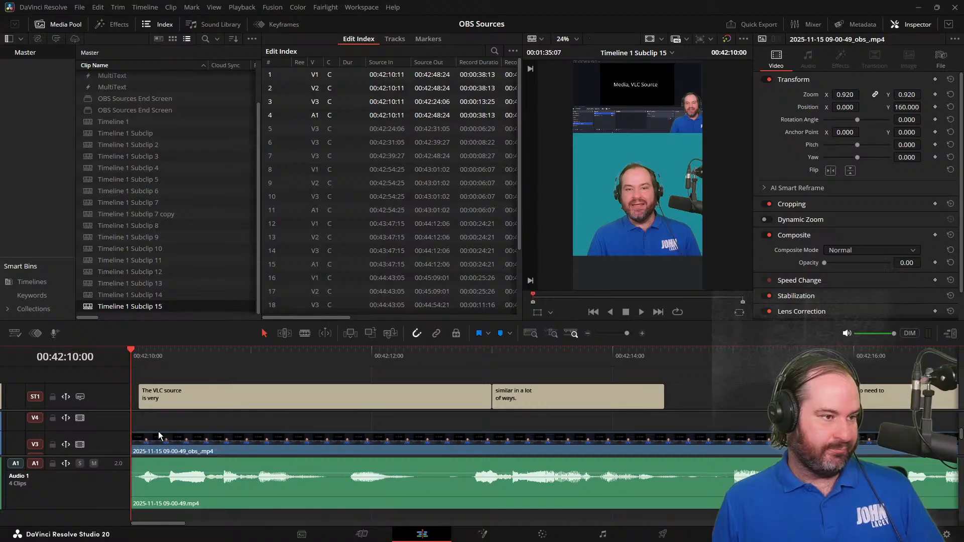
scroll(196, 433, up, 2)
scroll(197, 432, down, 2)
click(200, 436)
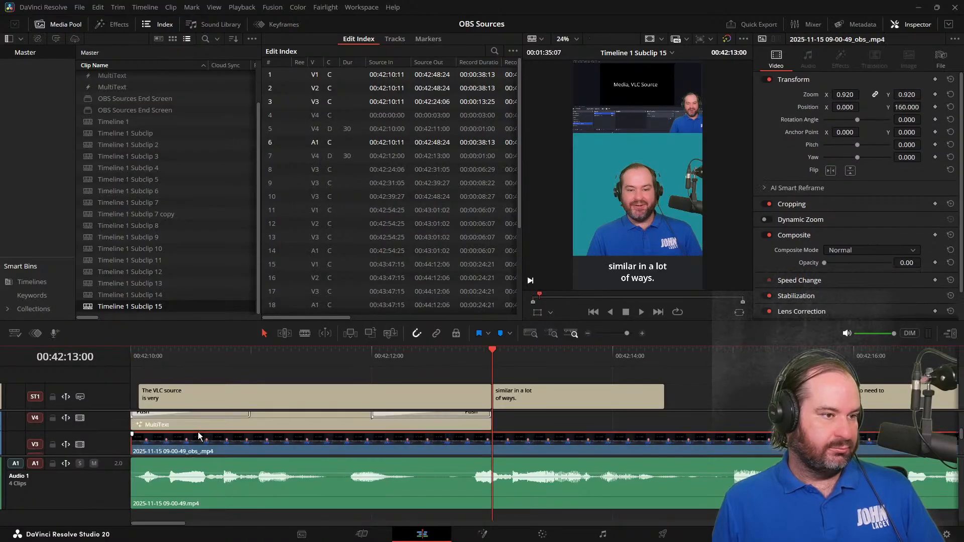
Replace the Text 1 line of the pasted MultiText title with "VLC MEDIA SOURCE IN"
click(202, 422)
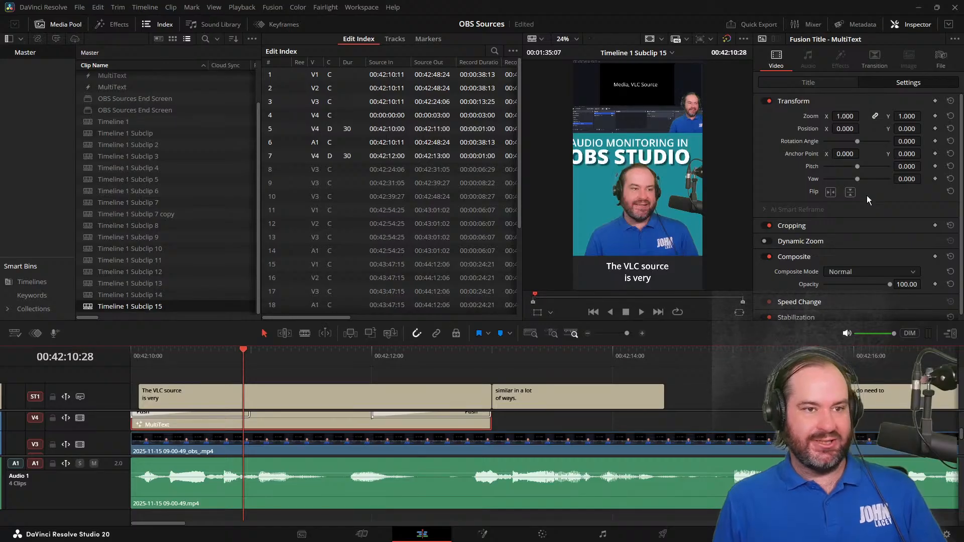
click(809, 82)
drag(285, 359, 296, 360)
click(850, 180)
key(ctrl+a)
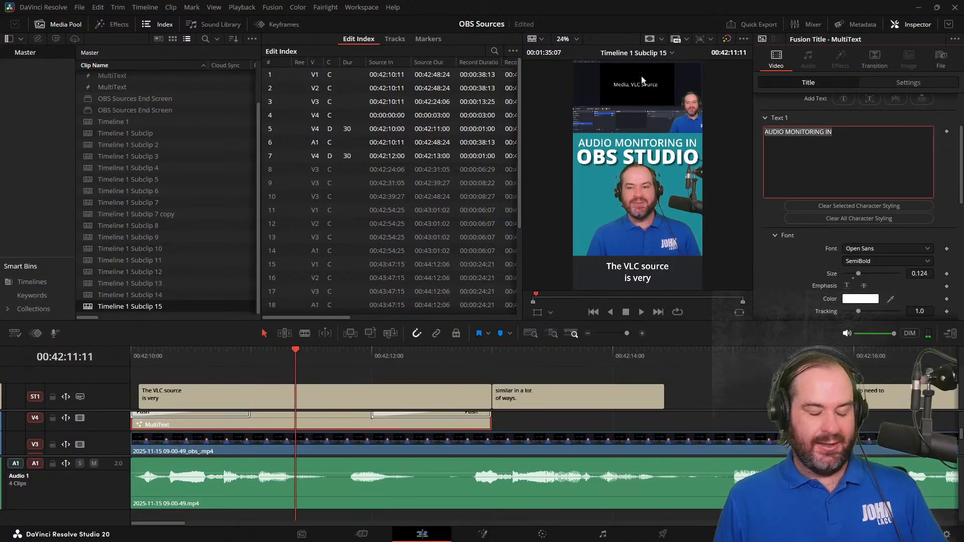
text(VLC MEDIA SOURCE IN)
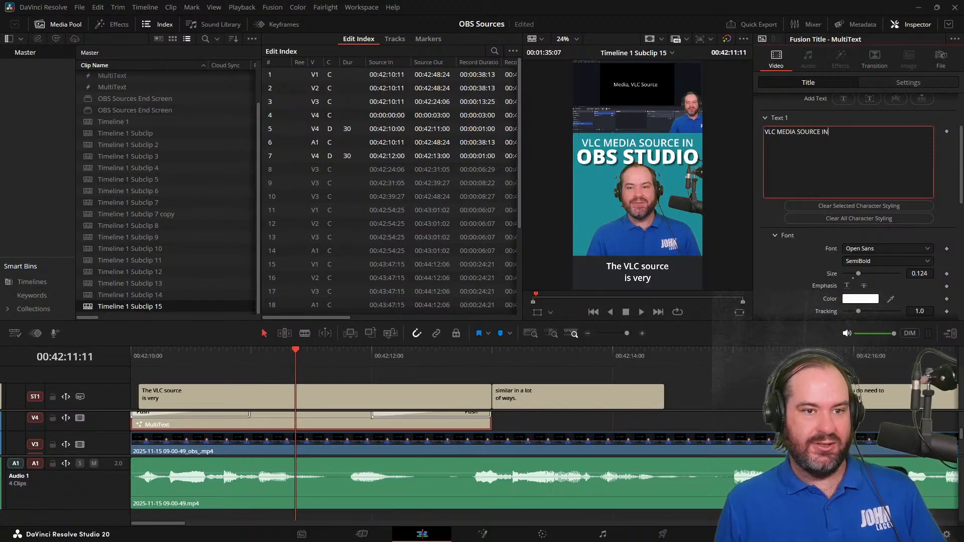
Set the font size of the "VLC MEDIA SOURCE IN" line to 0.132
click(932, 275)
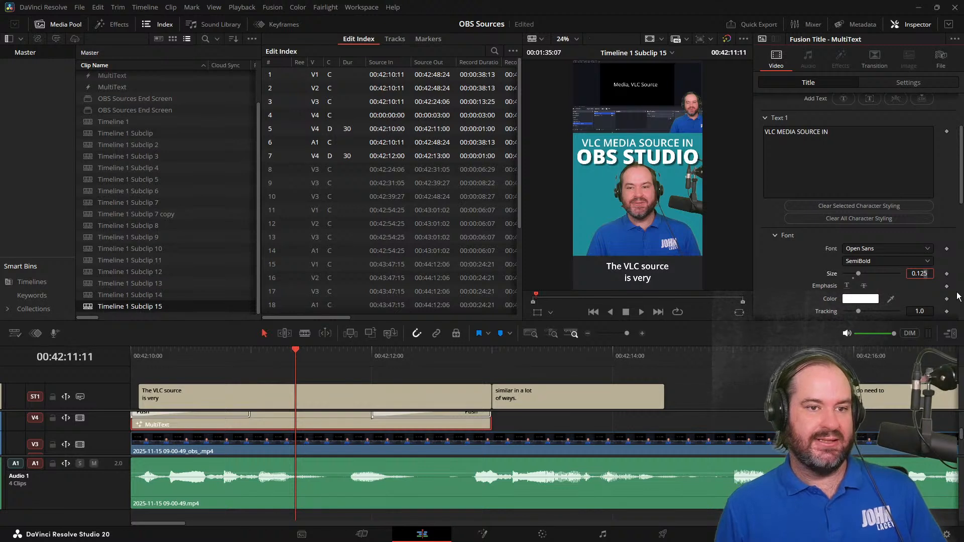
key(Up)
key(Up)
key(Up)
key(Up)
key(Up)
key(Up)
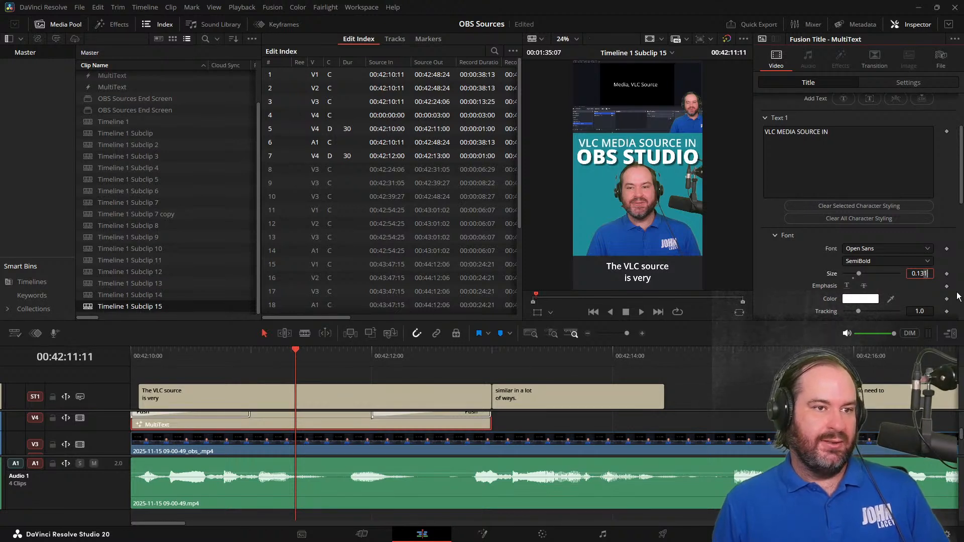
key(Up)
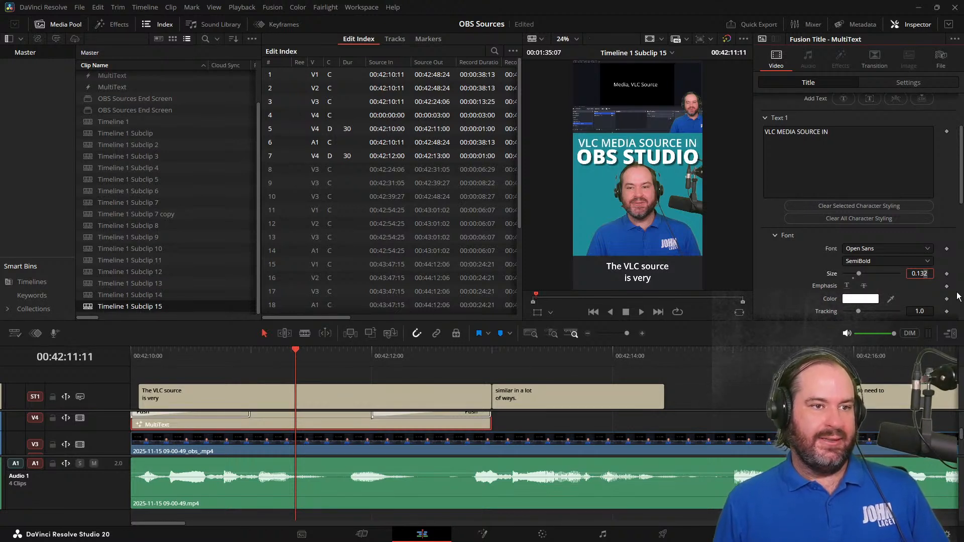
Play the opening and extend the MultiText title on V4 to end together with the "similar in a lot of ways." subtitle
drag(277, 369, 64, 371)
key(space)
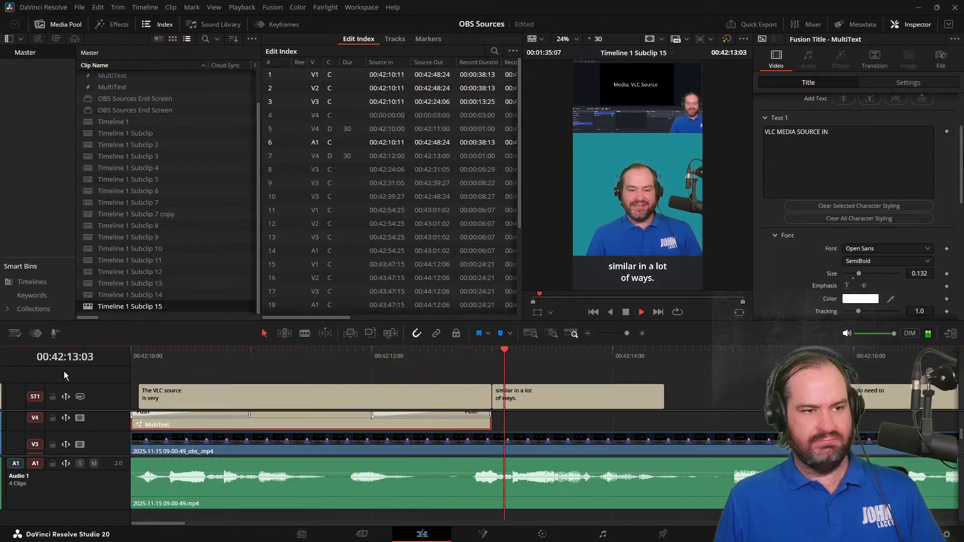
key(space)
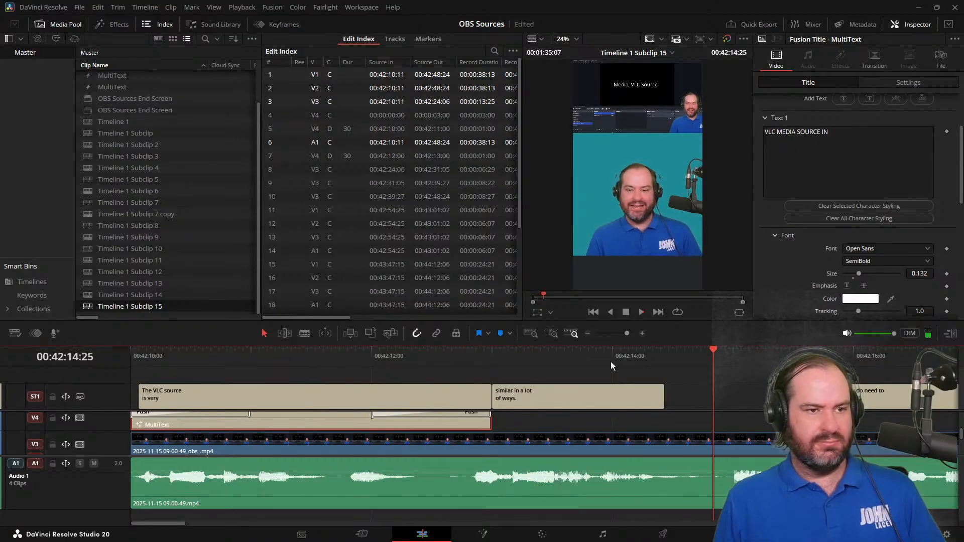
drag(488, 425, 663, 425)
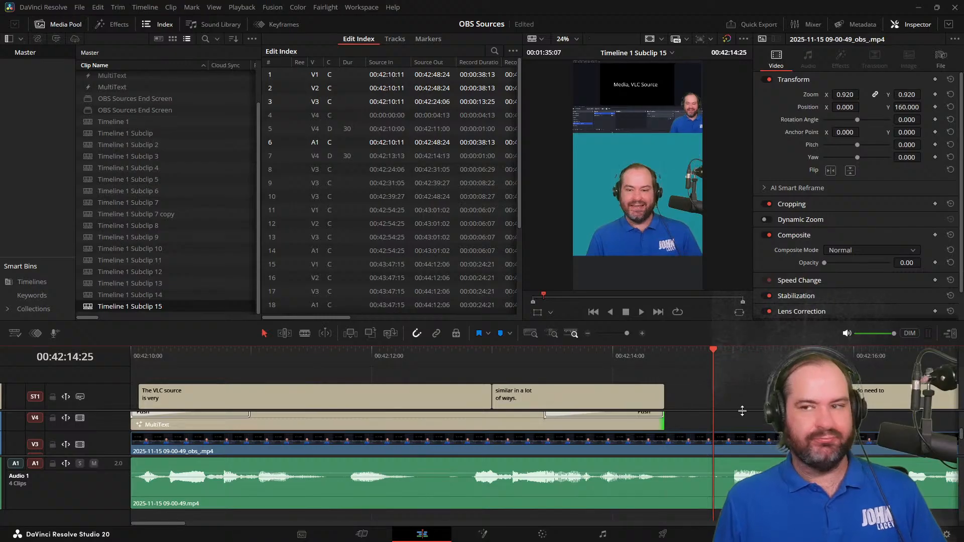
click(682, 352)
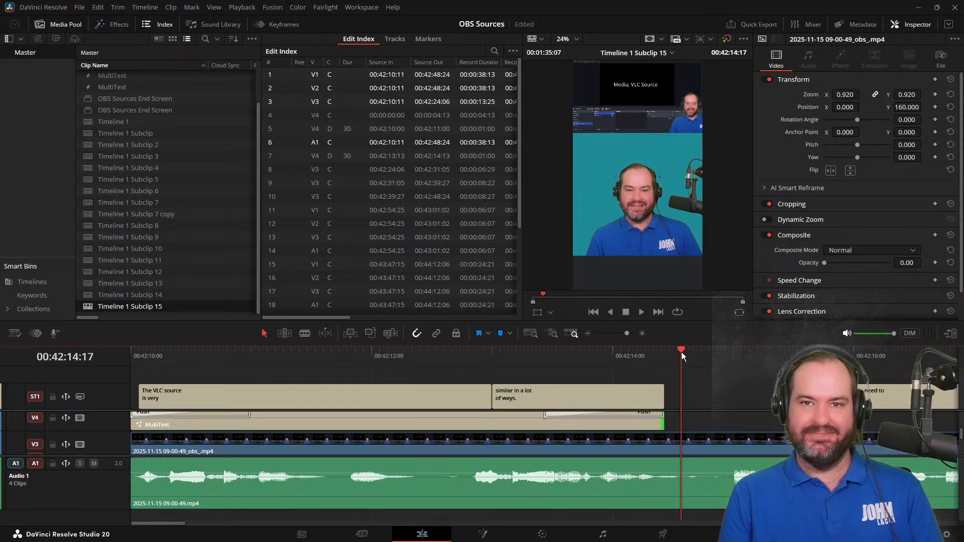
Extend the first subtitle back to 00:42:10:00 and the "similar in a lot of ways." subtitle up to the next one, and save
key(Home)
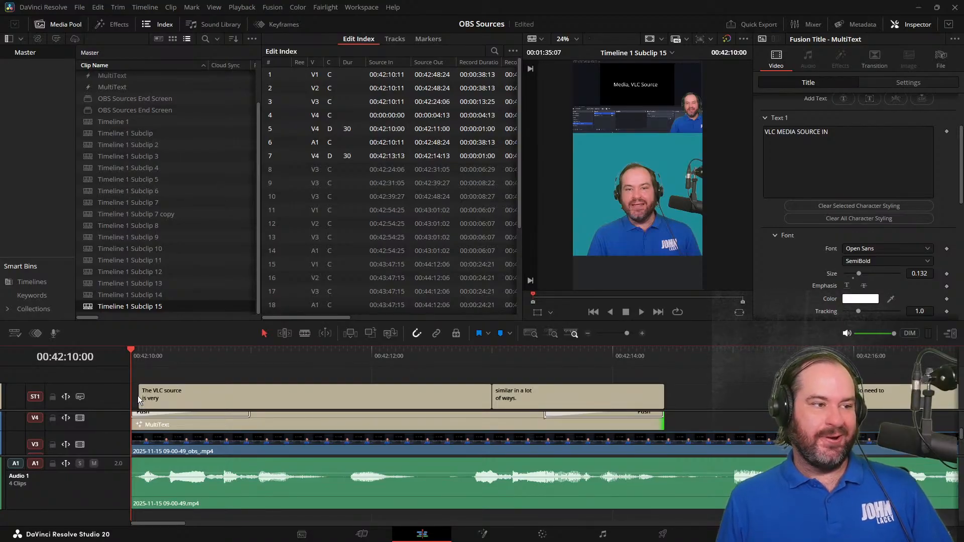
drag(138, 396, 116, 402)
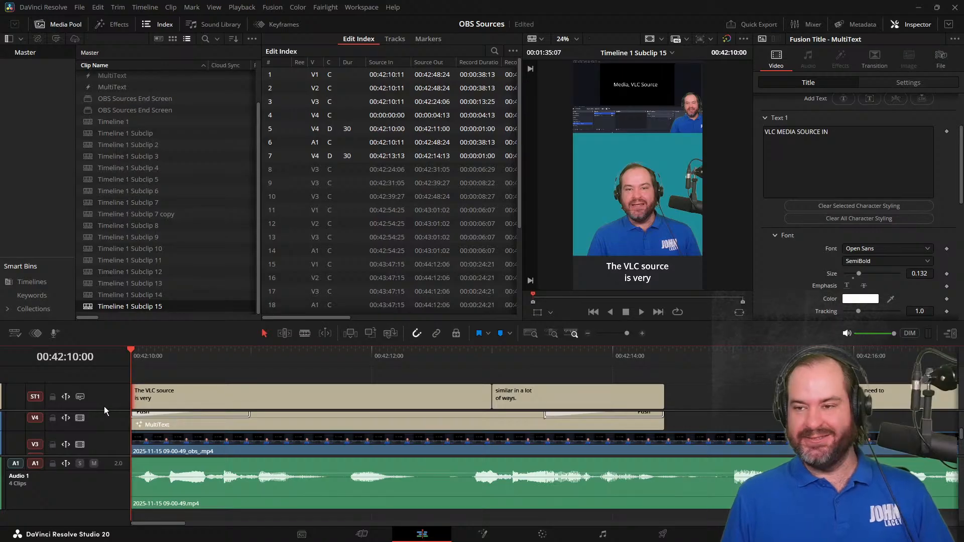
click(610, 356)
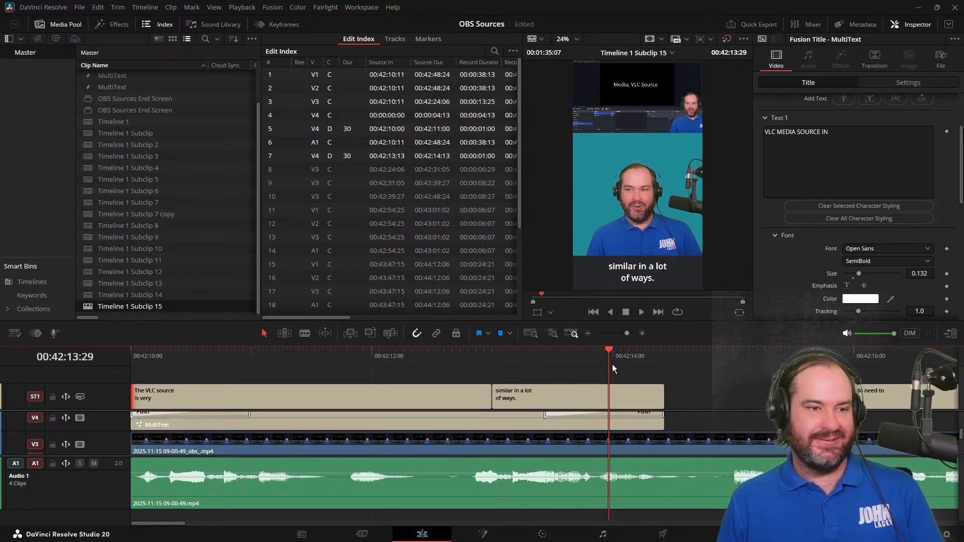
drag(663, 398, 824, 398)
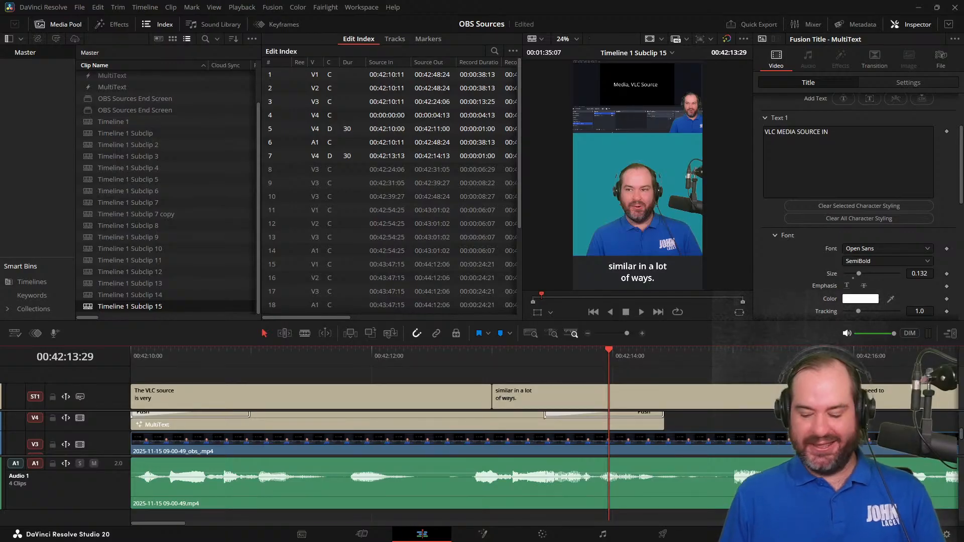
key(ctrl+s)
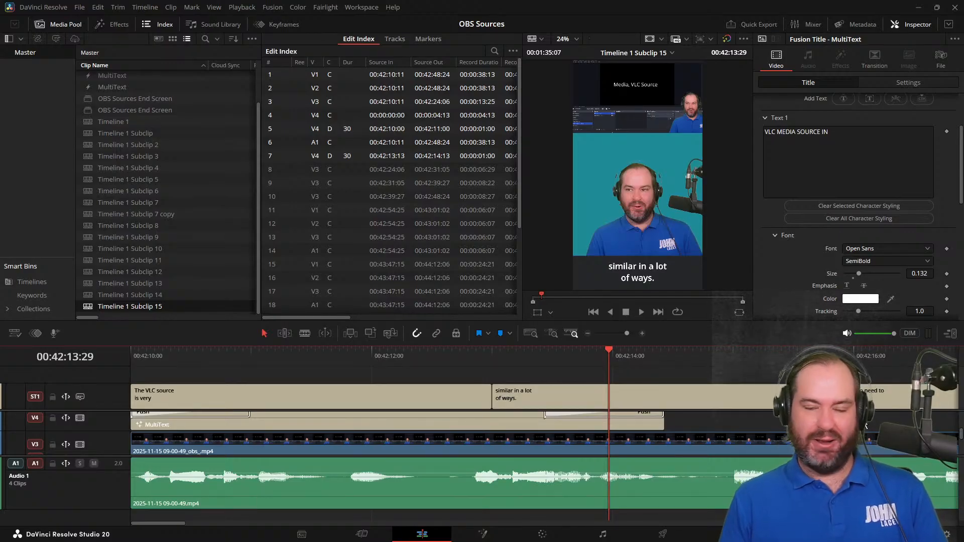
Close the gap after "the VLC video source." by extending that subtitle to the start of the "And the one thing" subtitle
key(ctrl+minus)
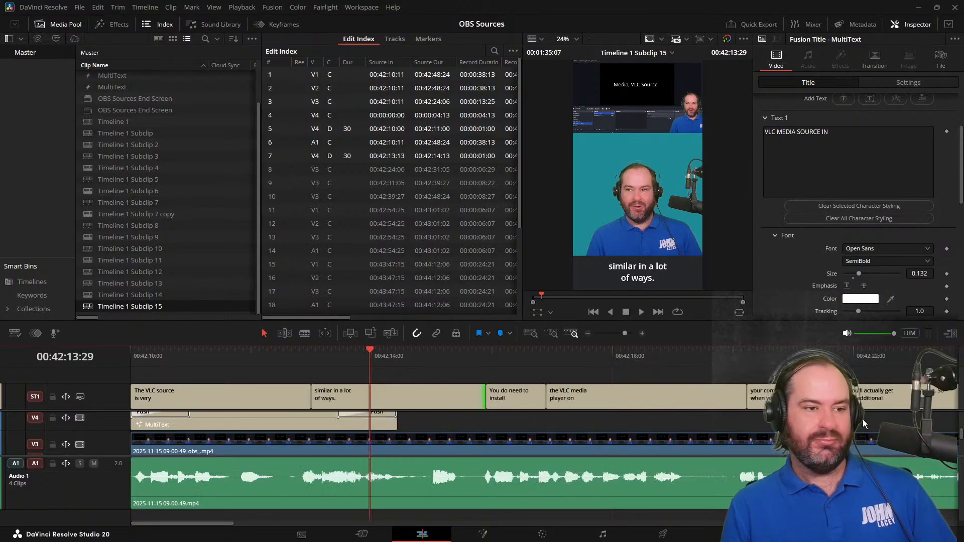
key(ctrl+minus)
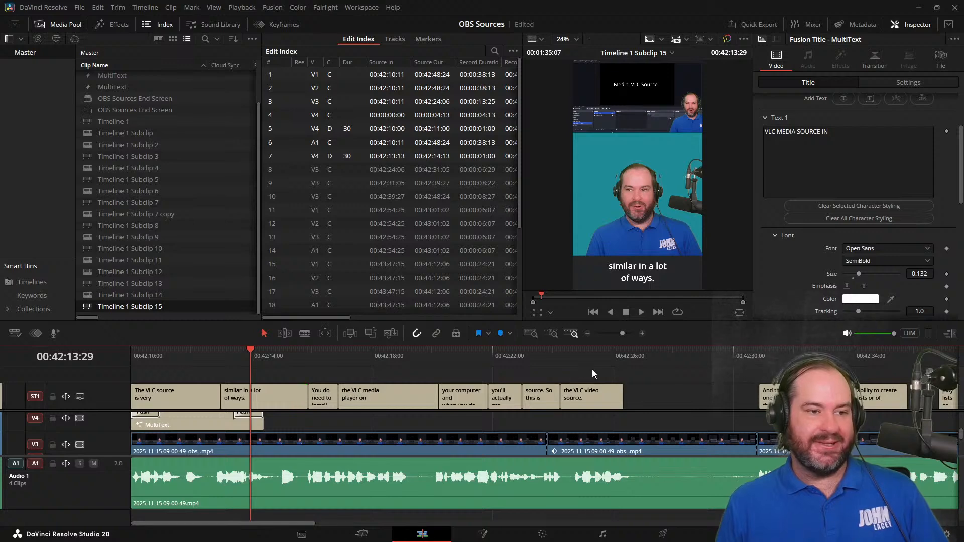
click(610, 372)
drag(622, 398, 759, 405)
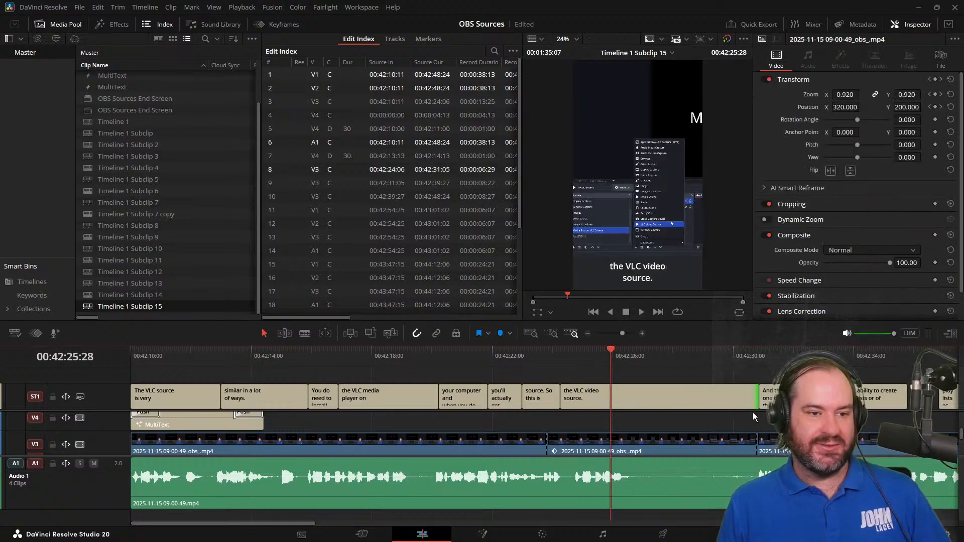
Extend the "ability to create lists or of" subtitle to the start of the "playlists essentially" subtitle
click(883, 358)
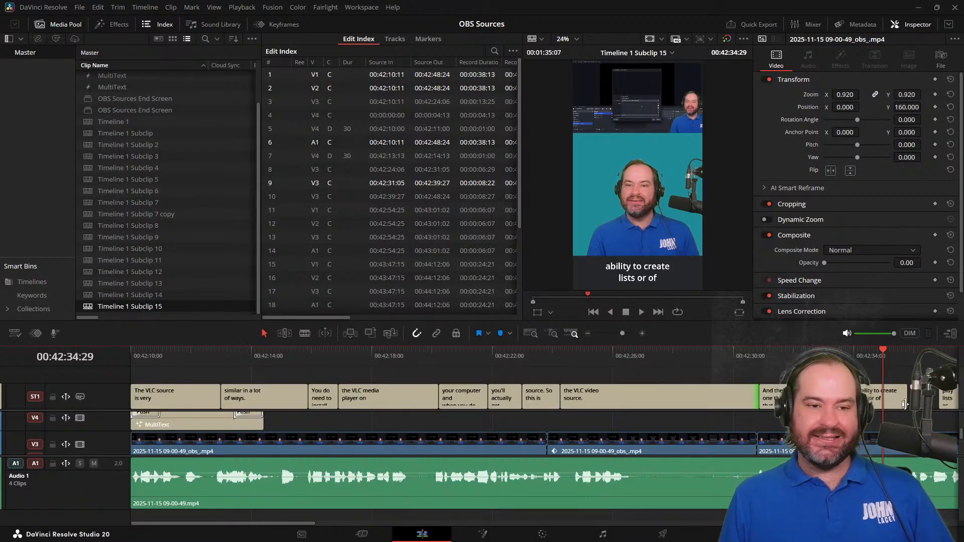
drag(905, 405, 934, 404)
key(space)
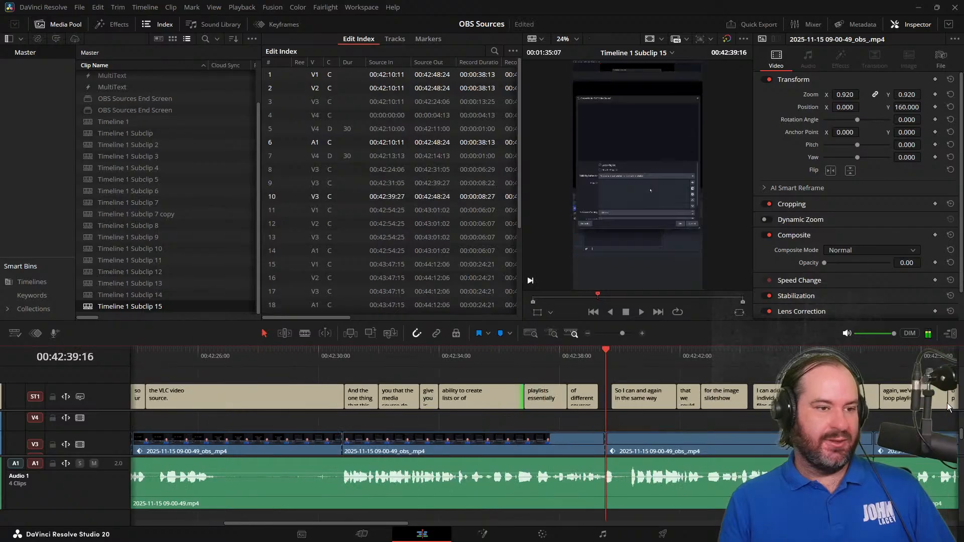
Extend the "of different sources." subtitle to the start of the "So I can and again in the same way" subtitle
key(space)
key(j)
key(Left)
key(Left)
key(Left)
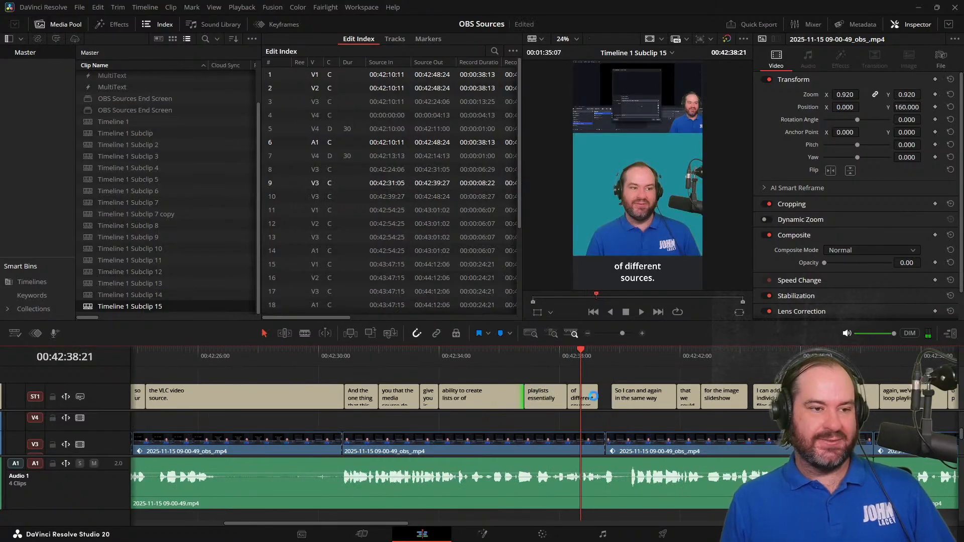
drag(598, 396, 611, 397)
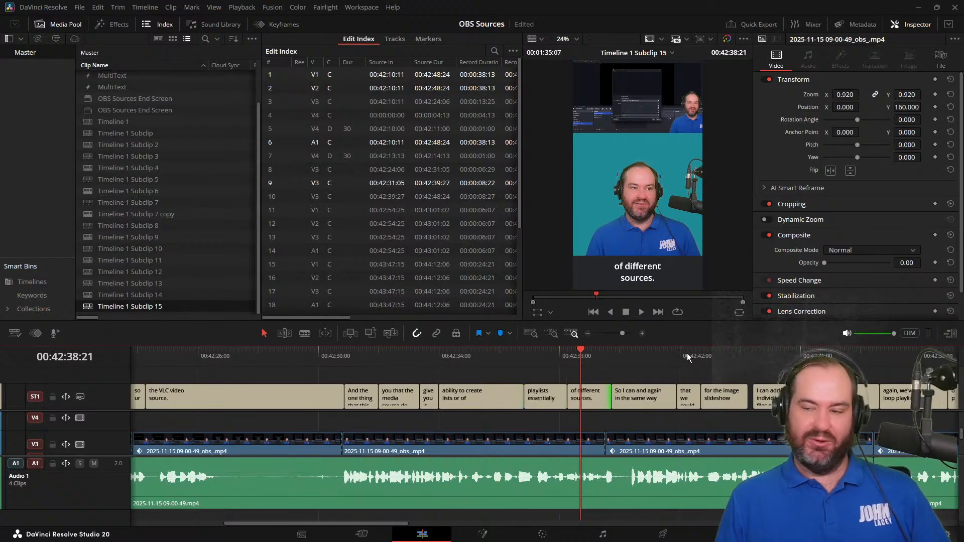
Extend the "for the image slideshow" and "you've got multiple" subtitles to the start of the subtitles that follow them
click(725, 349)
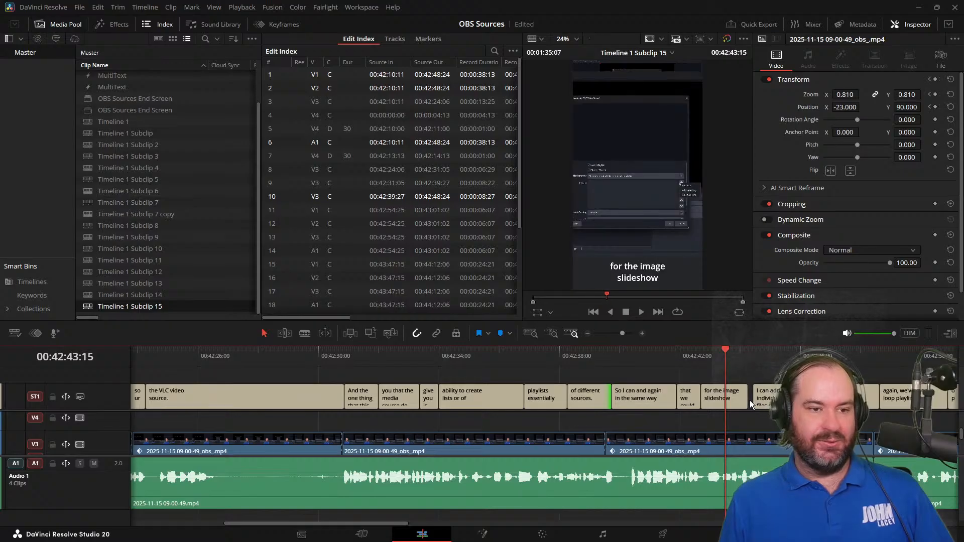
drag(748, 400, 751, 400)
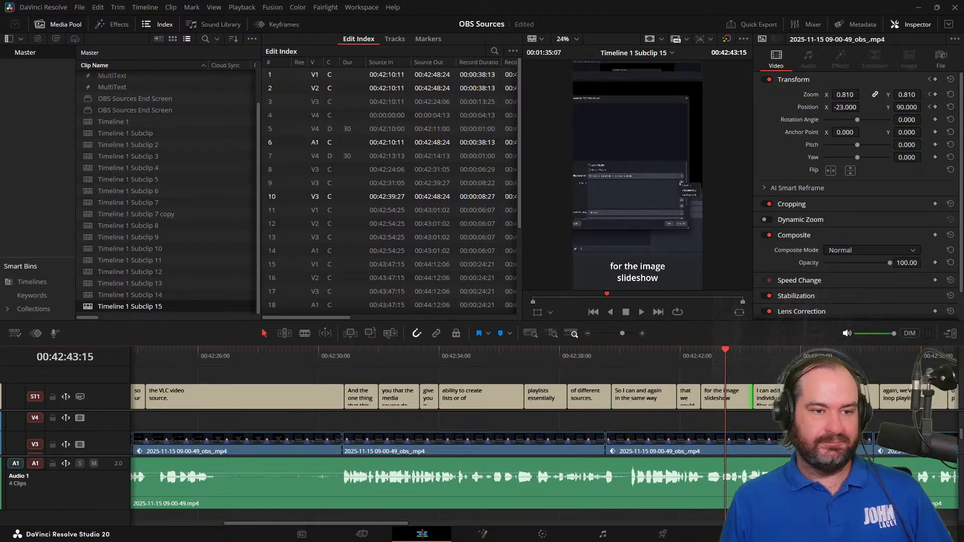
key(space)
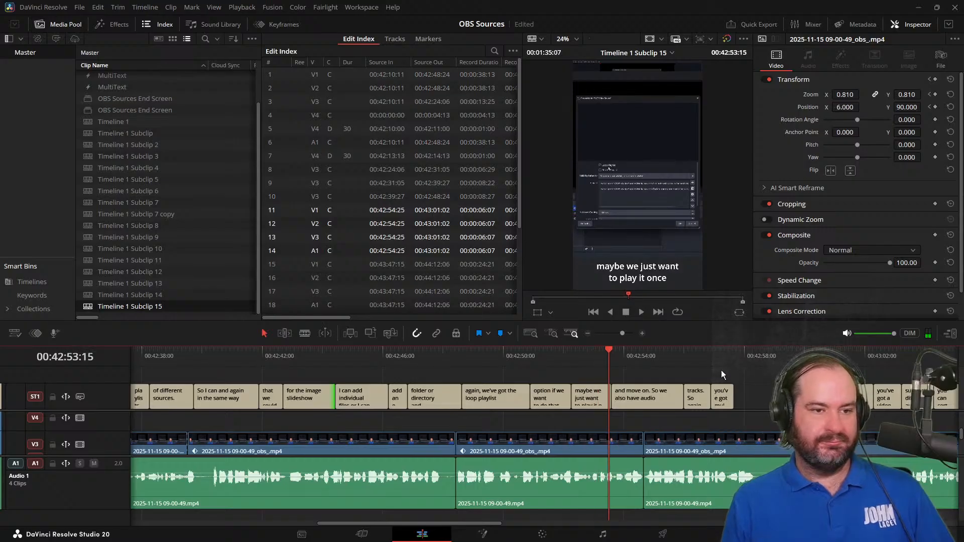
click(728, 374)
drag(733, 400, 779, 398)
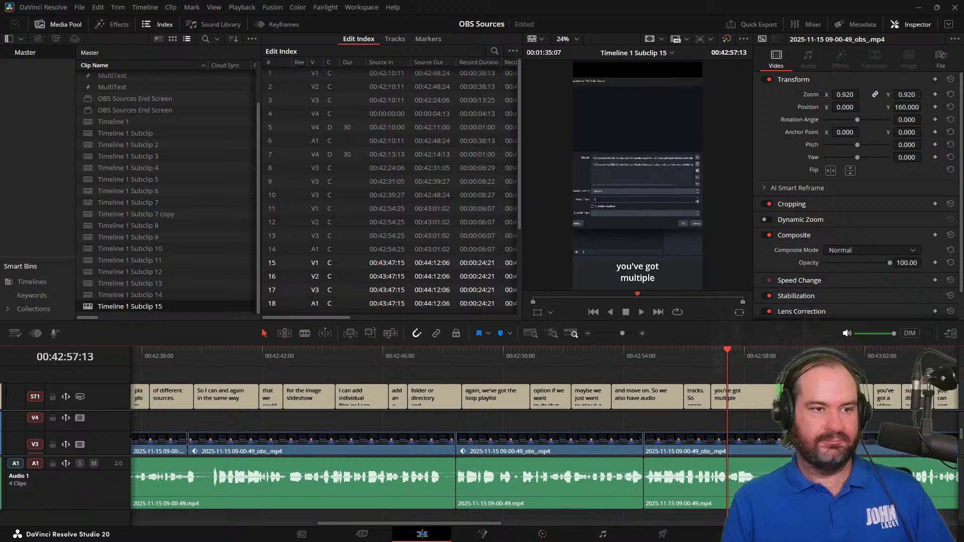
Close the gaps after the "you can certainly do", "Subtitles enable is interesting." and "I'm not really sure" subtitles
key(space)
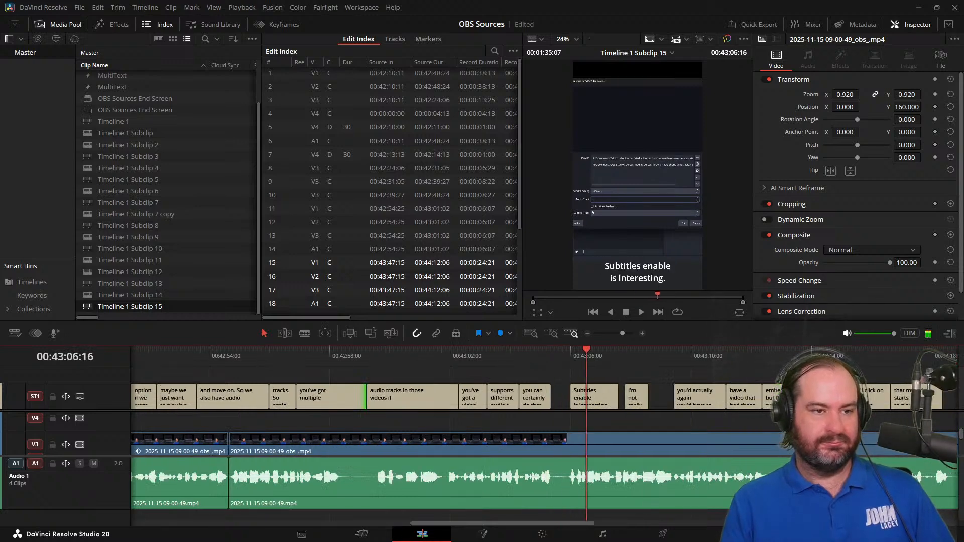
key(j)
key(k)
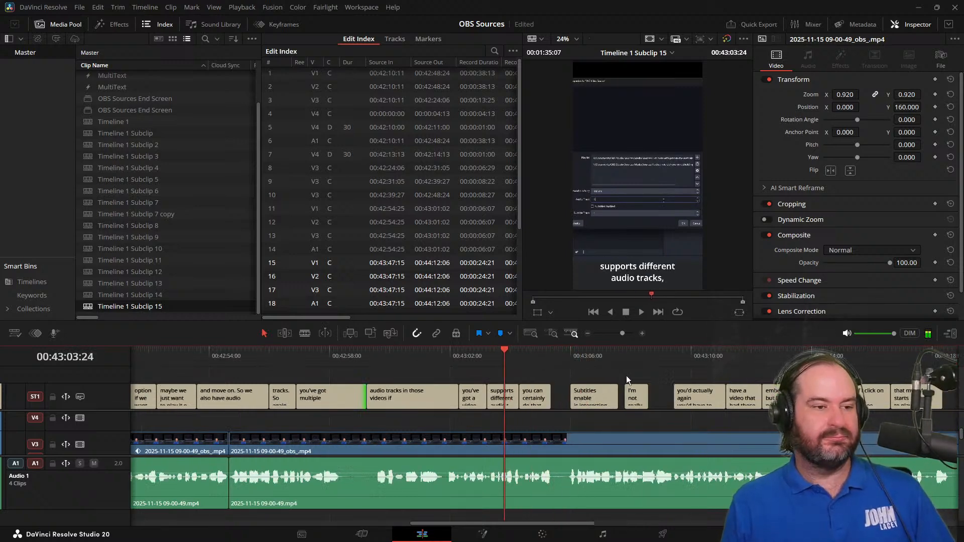
drag(548, 400, 674, 397)
Extend the "about that right now." and "that my video starts to play." subtitles to the start of the subtitles that follow them
click(819, 355)
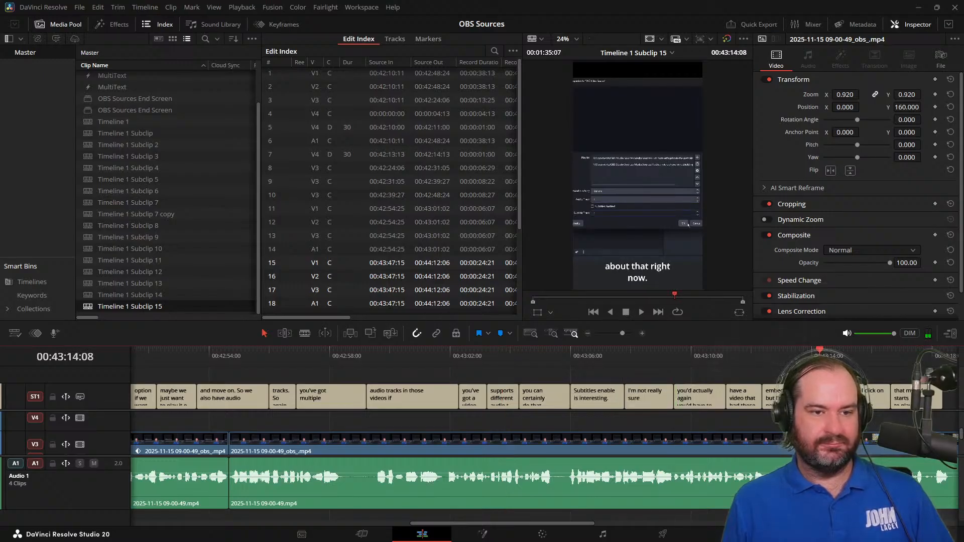
key(space)
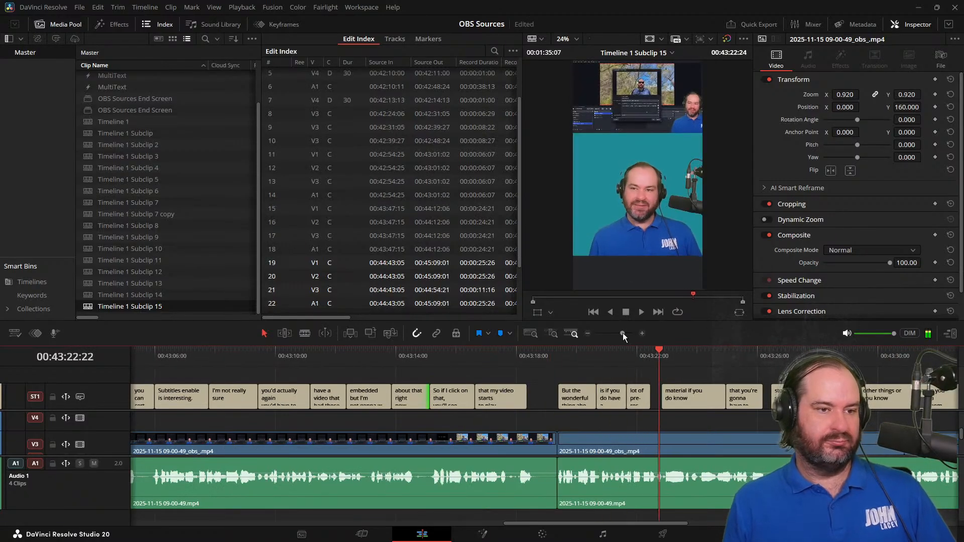
key(space)
drag(526, 398, 556, 398)
Extend the "lot of pre-recorded" and "that you're gonna have to" subtitles to the start of the subtitles that follow them
click(637, 403)
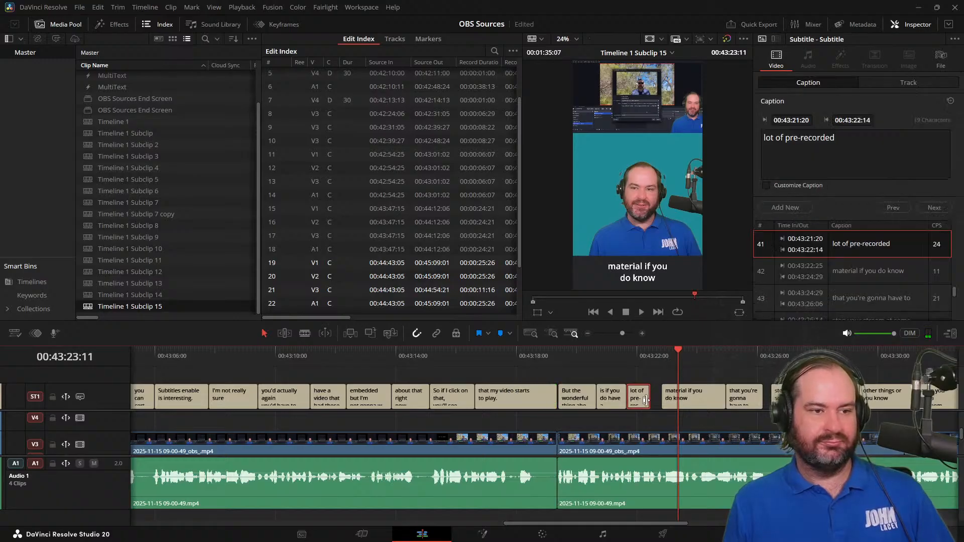
drag(646, 400, 662, 400)
click(745, 402)
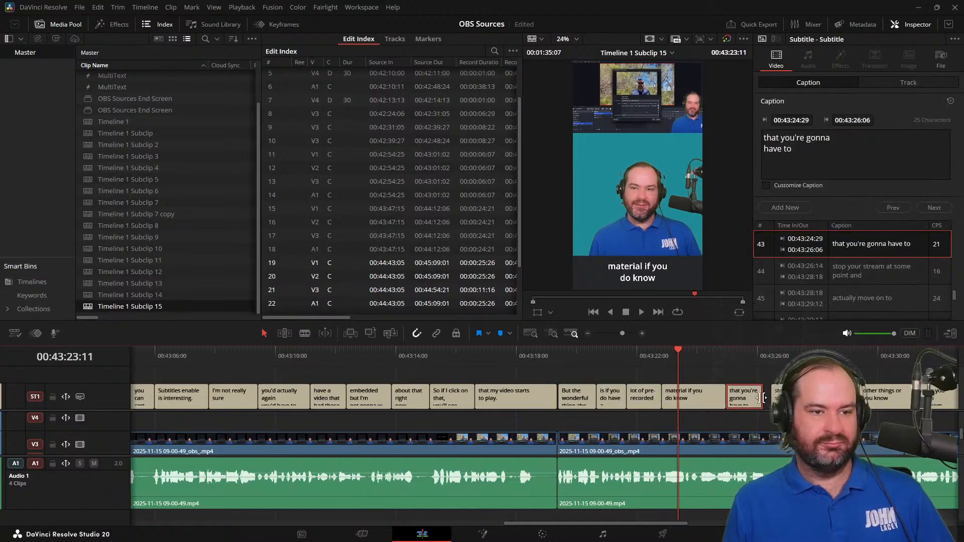
drag(763, 398, 771, 398)
Fine-tune the end of the "that my video starts to play." subtitle to meet the "But the wonderful thing" subtitle
drag(796, 355, 790, 355)
click(524, 356)
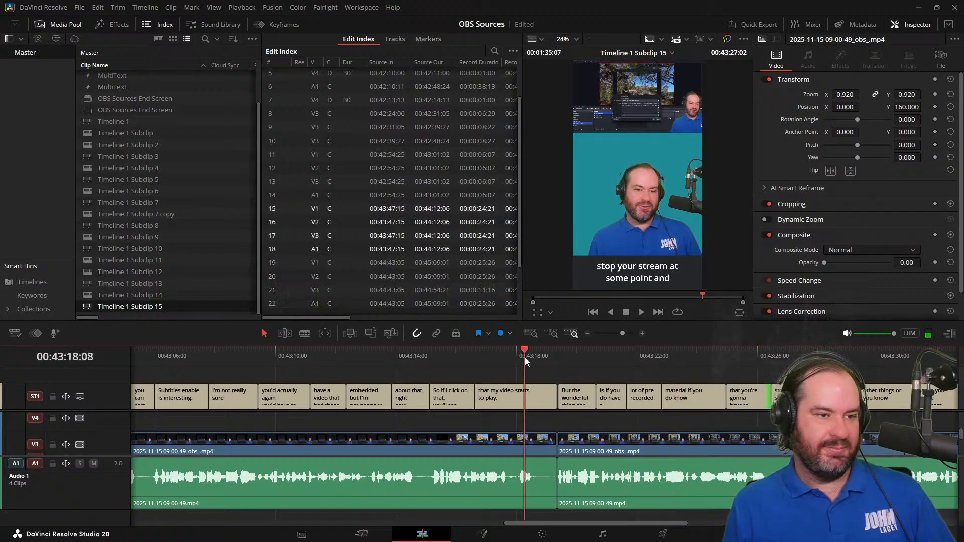
drag(554, 400, 556, 399)
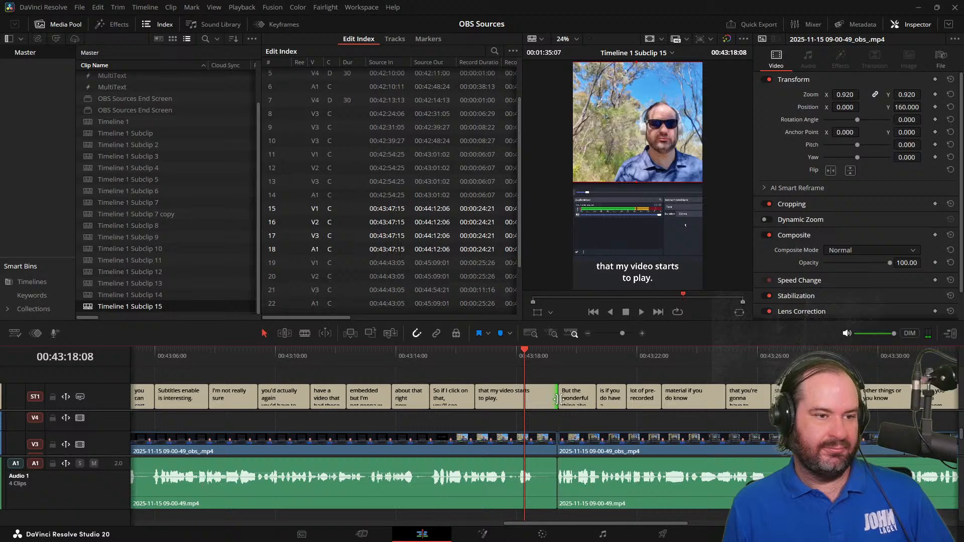
Extend the "for eight hours at a time." subtitle exactly to the start of the "You can have some videos that are" subtitle
key(space)
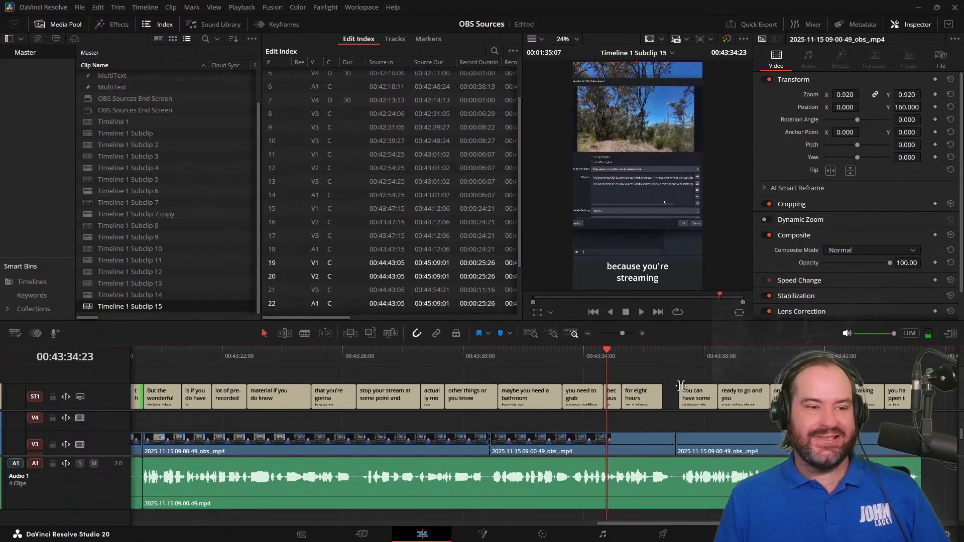
drag(665, 400, 676, 400)
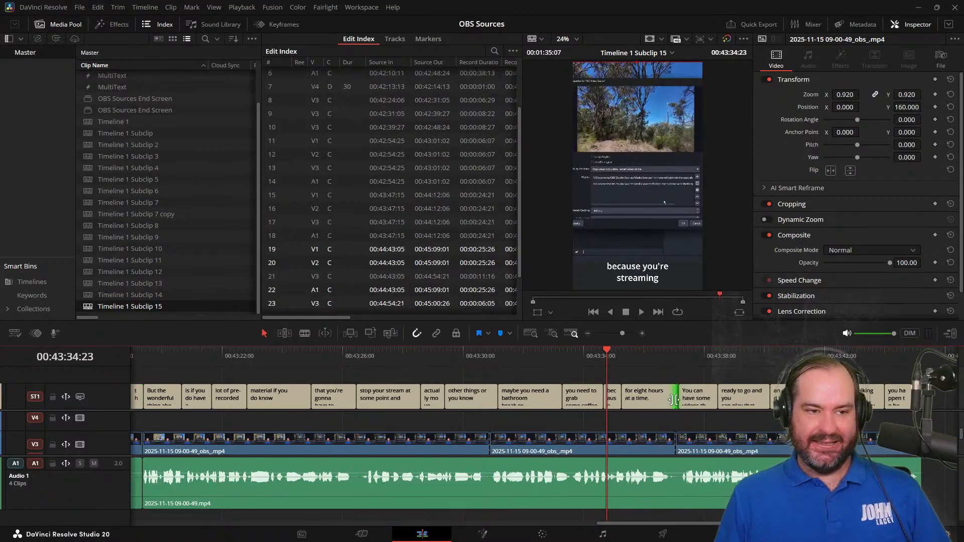
click(676, 350)
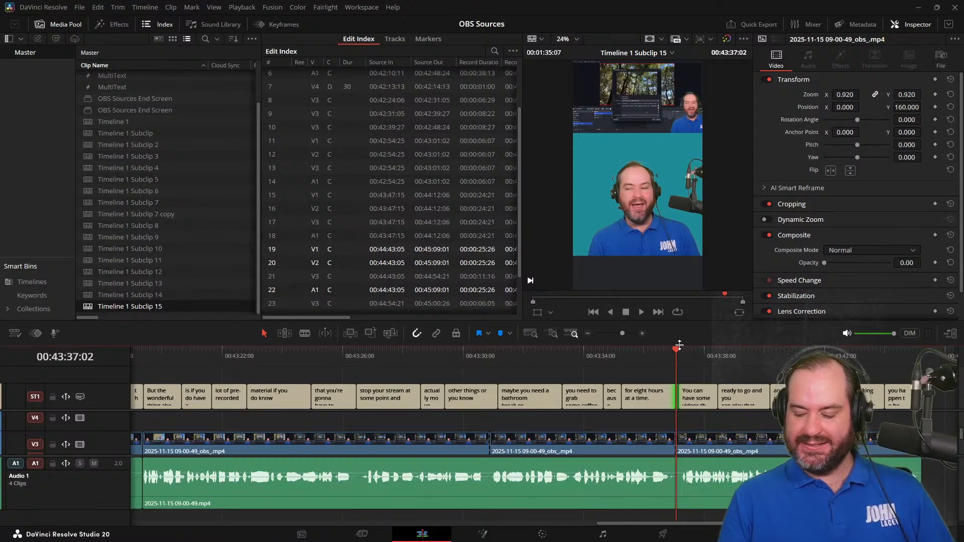
key(Left)
key(Left)
key(Left)
key(Left)
key(Left)
key(Left)
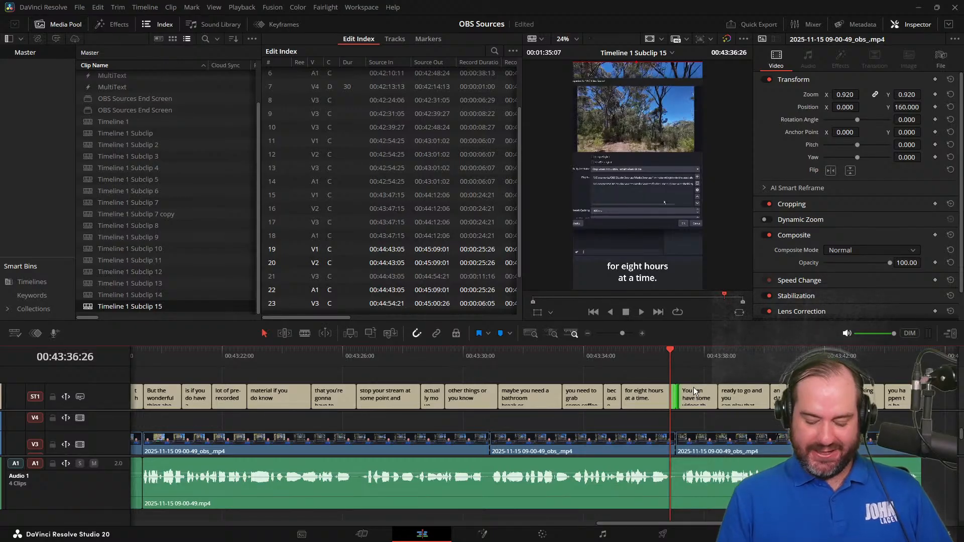
scroll(694, 388, up, 3)
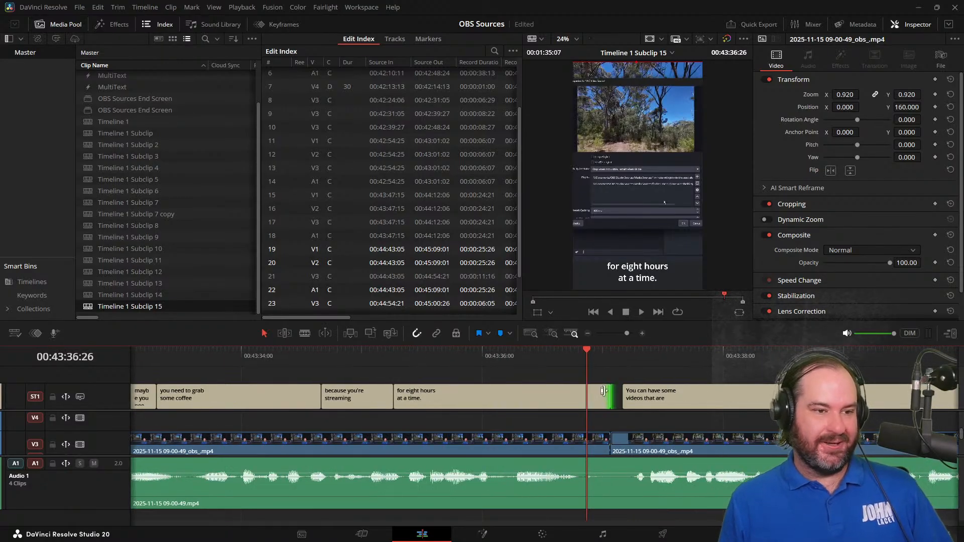
drag(609, 394, 619, 395)
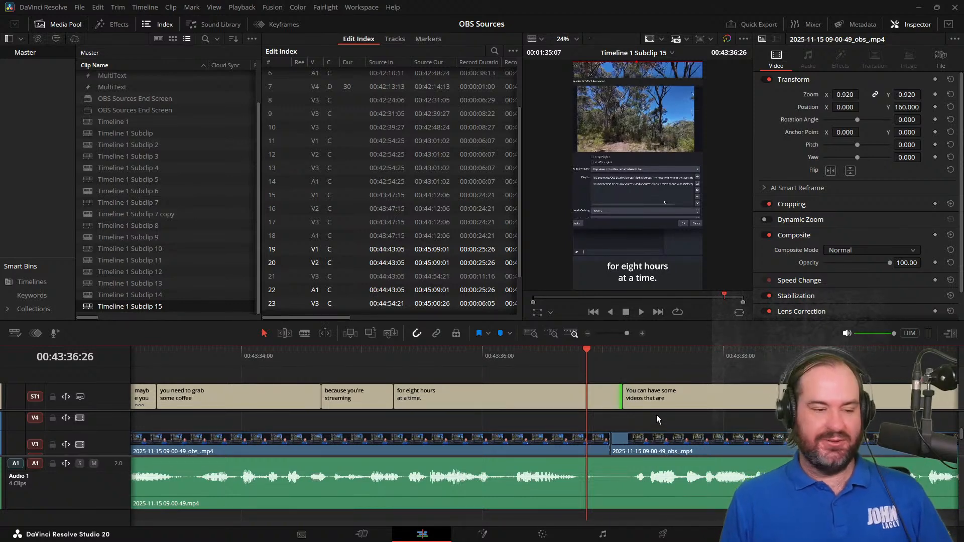
Play to the end and extend the final "you happen to be doing." subtitle to the end of the clips
key(space)
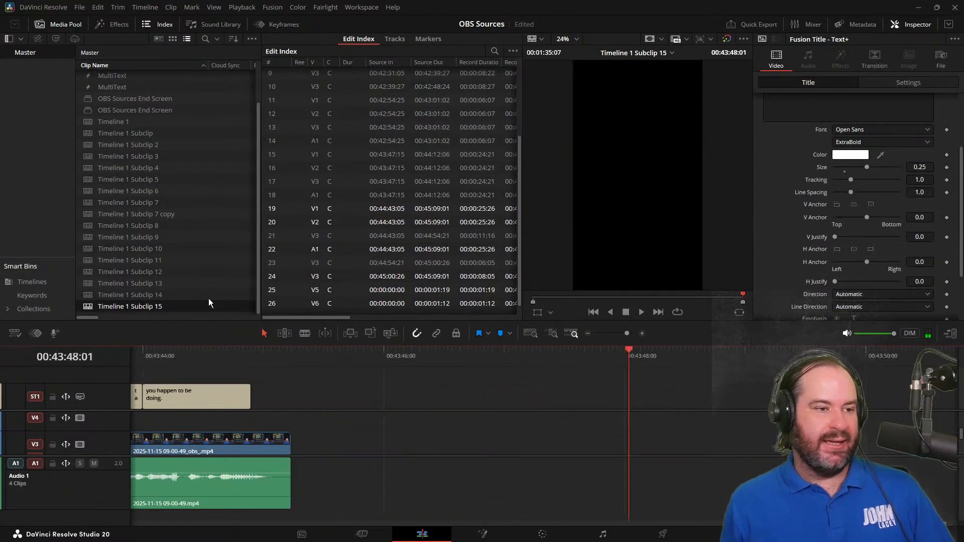
drag(250, 401, 286, 404)
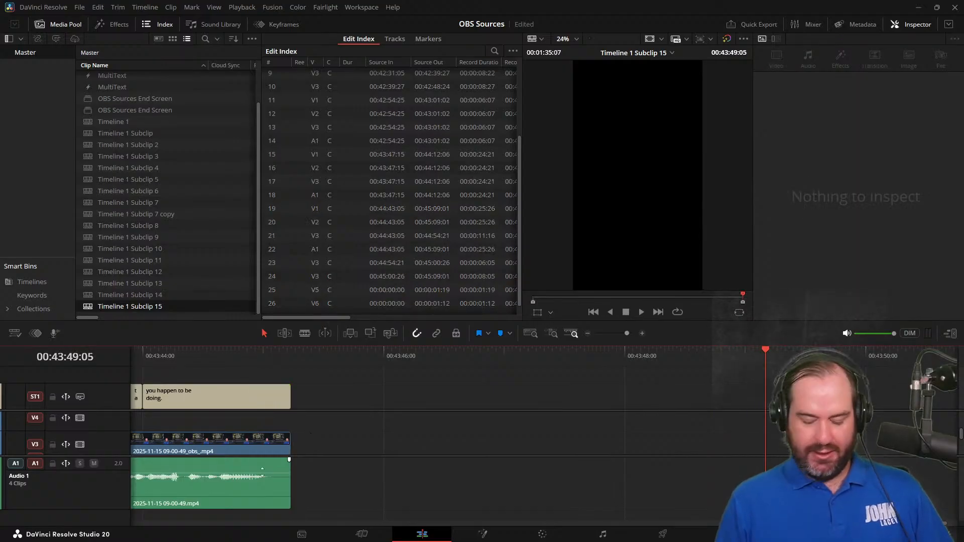
Review the opening title and its subtitles from the start of the short, checking their timing and wording
key(Home)
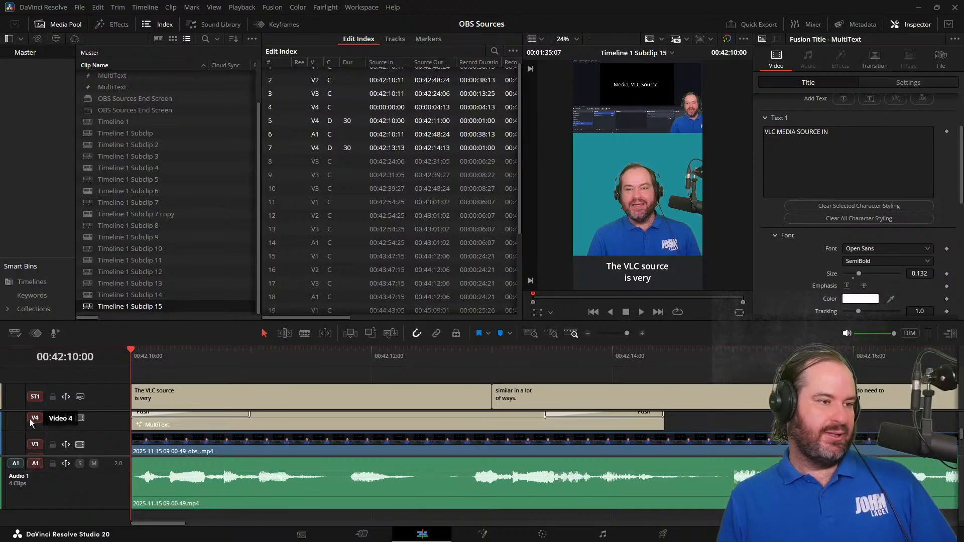
click(242, 400)
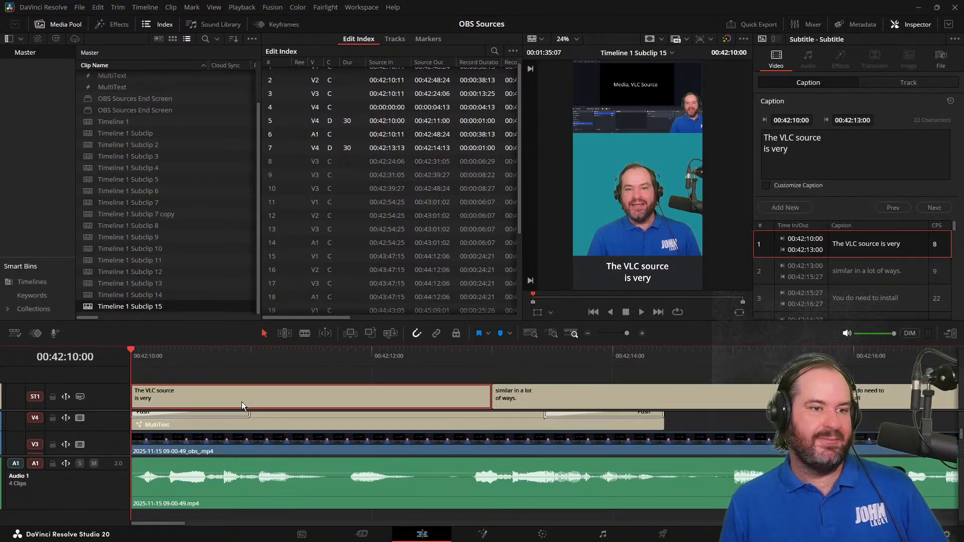
click(553, 353)
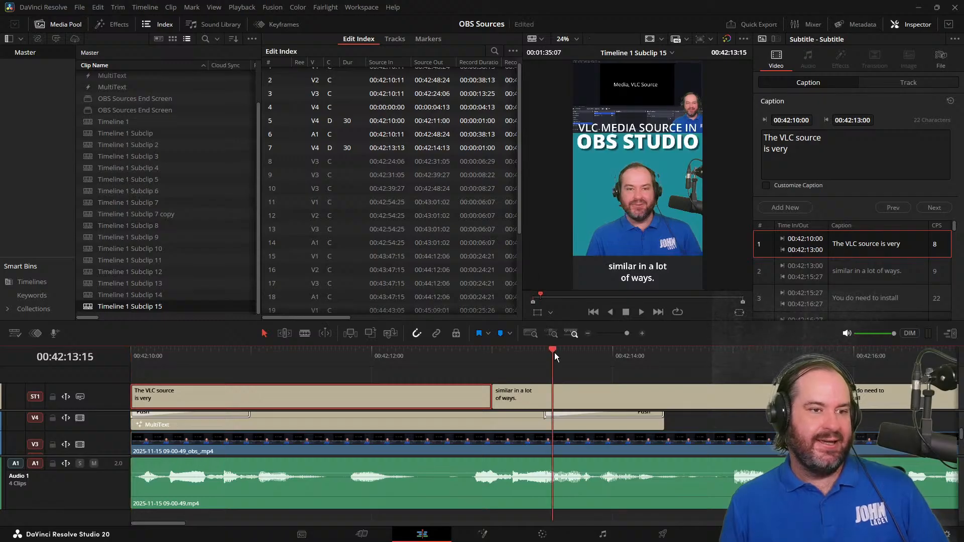
click(375, 353)
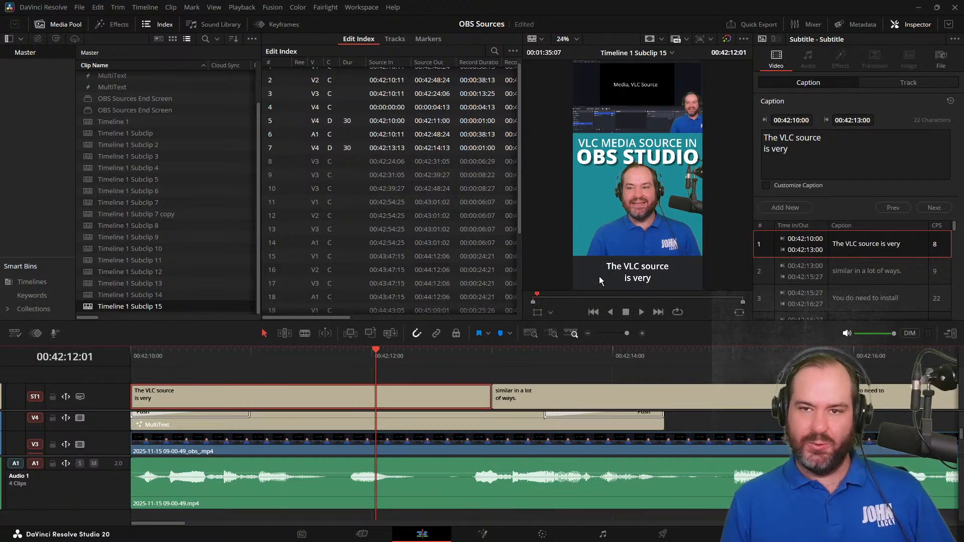
key(Home)
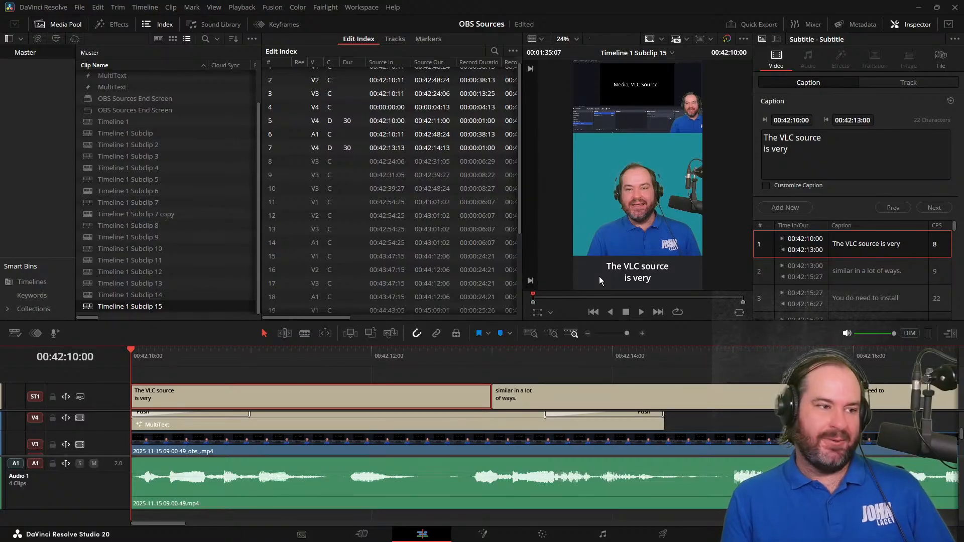
key(space)
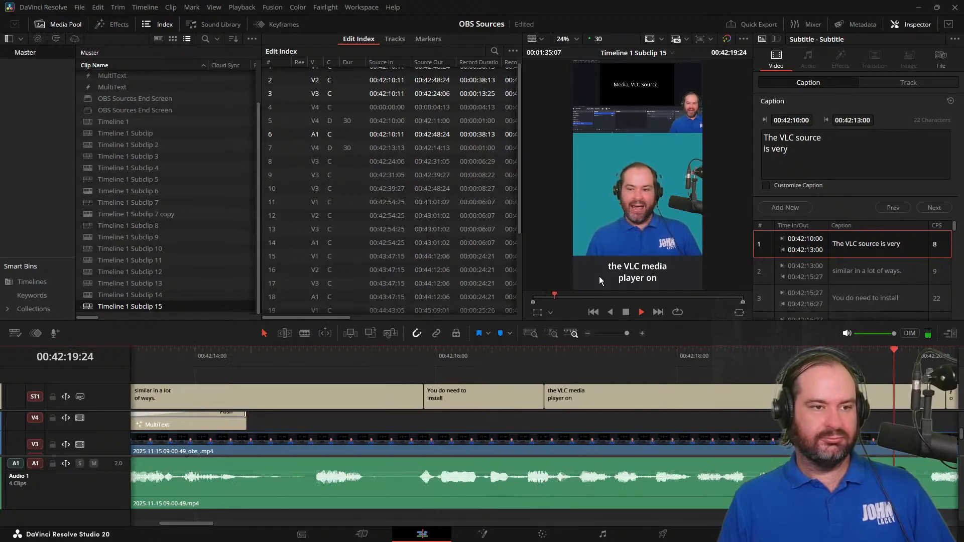
click(626, 312)
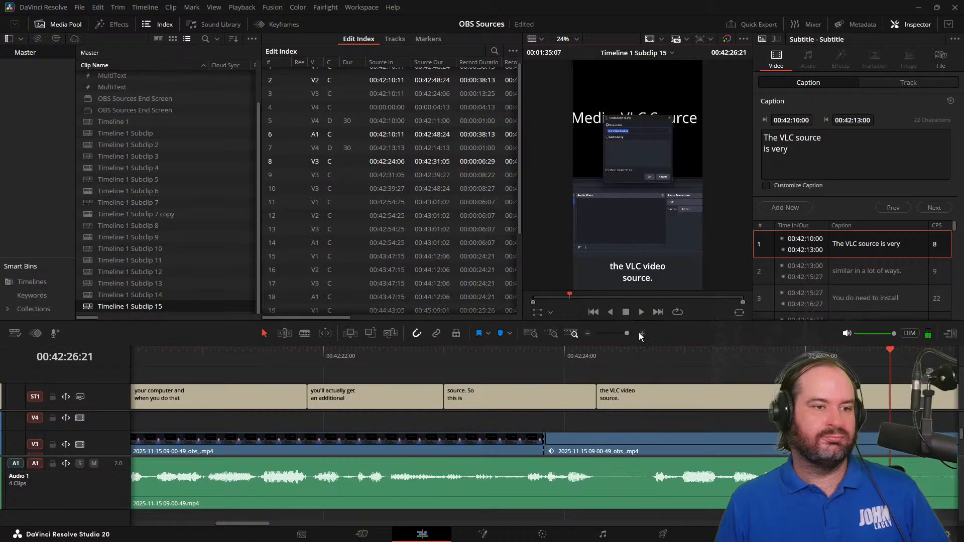
Capitalise "Video" in the subtitle so its caption reads "the VLC Video source."
click(737, 396)
click(792, 138)
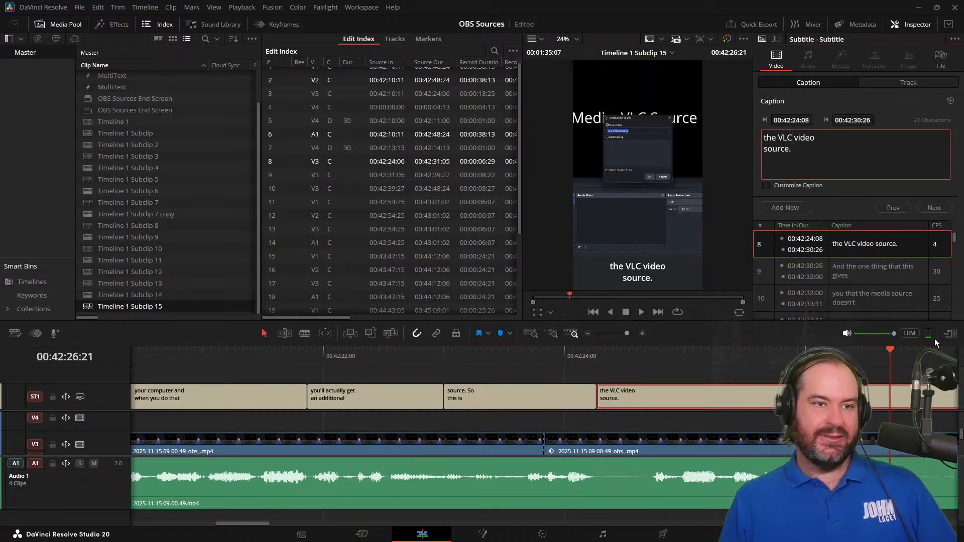
key(Right)
key(Delete)
text(V)
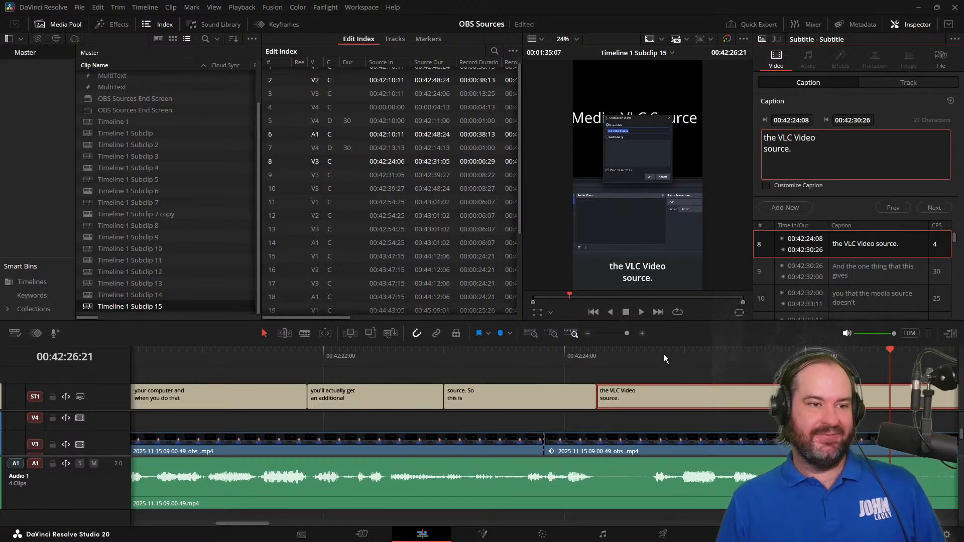
Play on through the short and remove "or" from the "ability to create lists or of" subtitle so it reads "ability to create lists of"
click(643, 312)
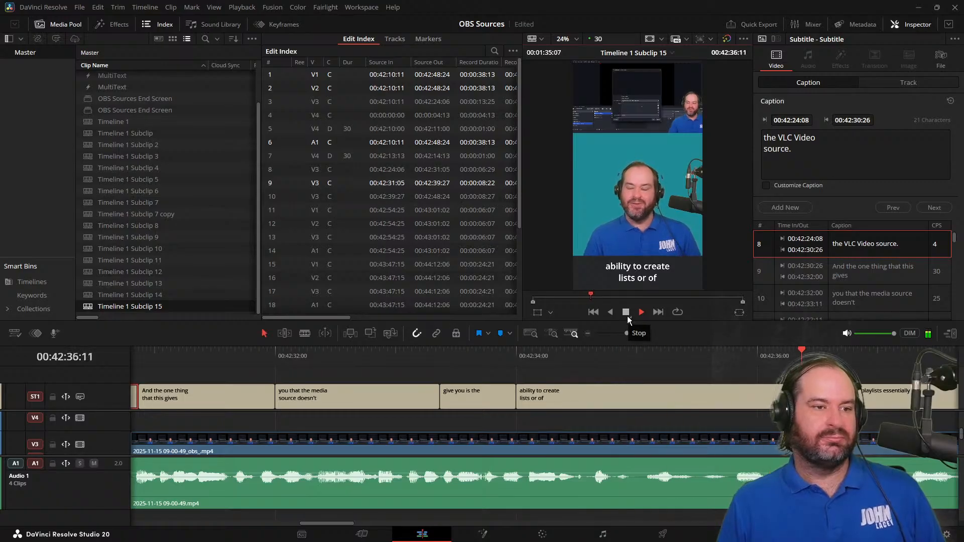
click(626, 316)
click(755, 354)
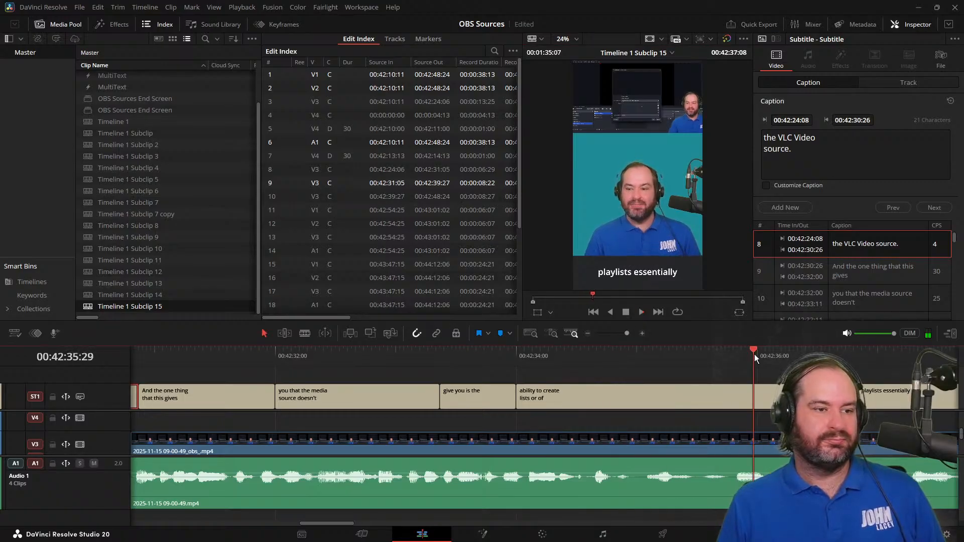
click(769, 394)
click(786, 150)
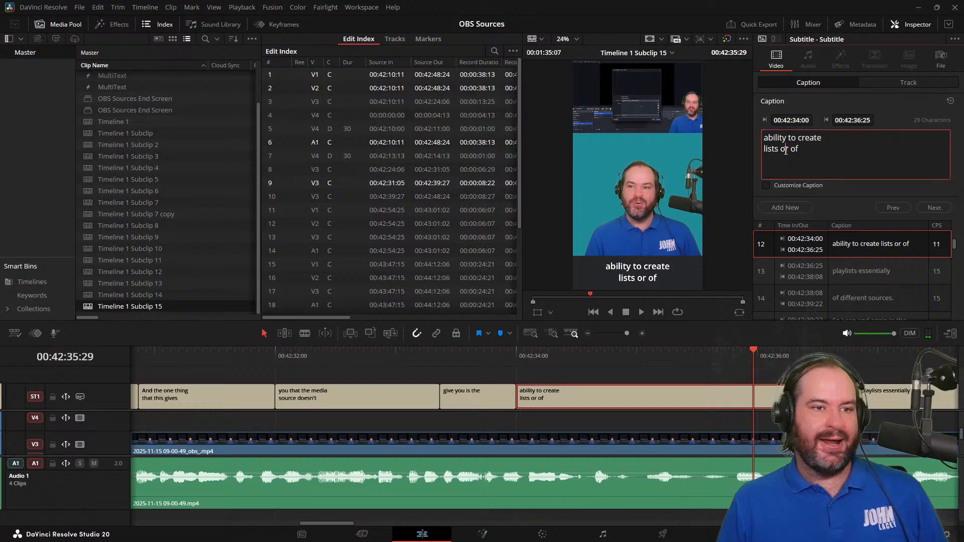
double_click(784, 150)
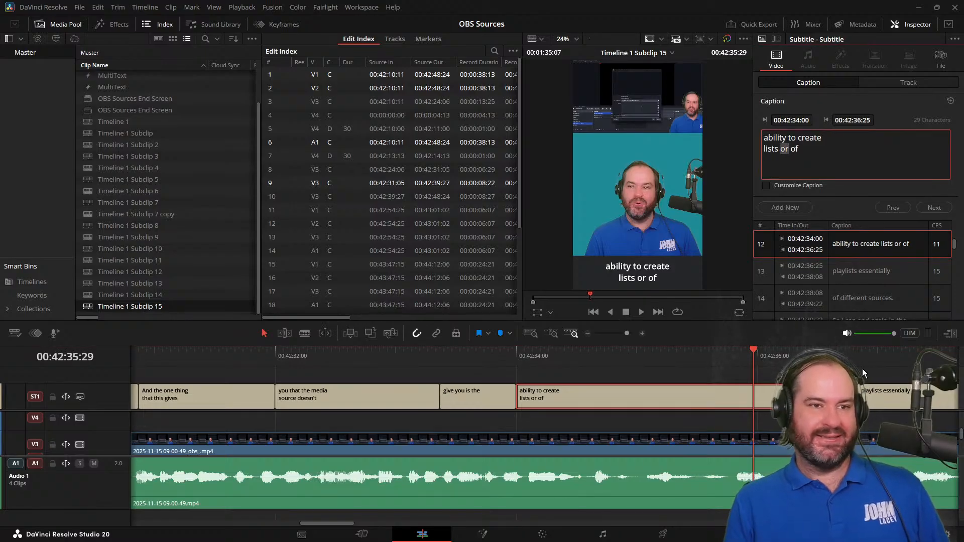
key(BackSpace)
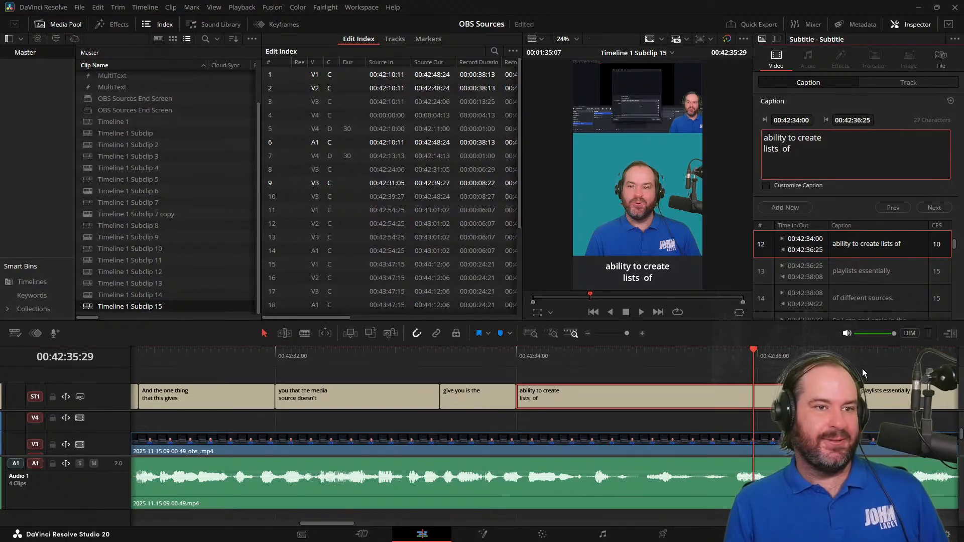
key(BackSpace)
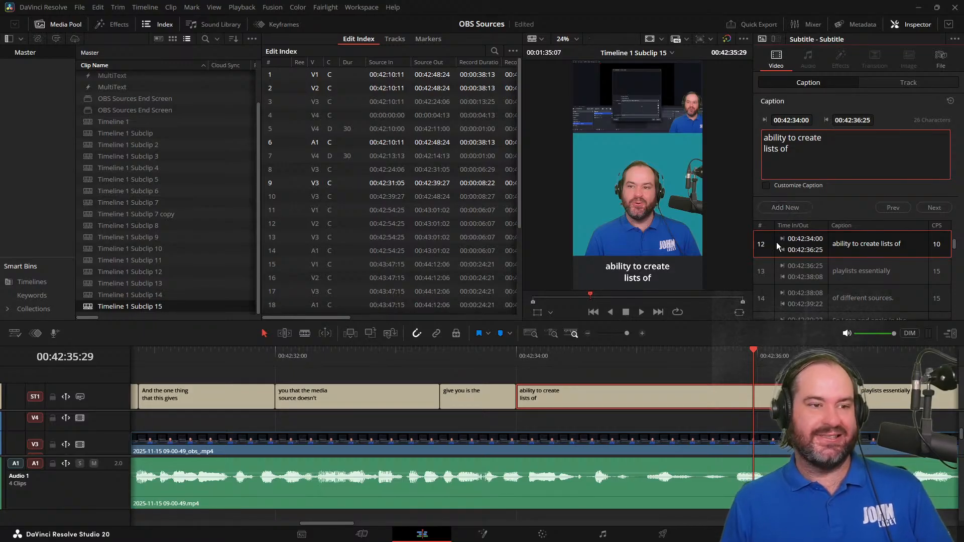
Check the following speech and add a comma after "of" in the "ability to create lists of" subtitle
click(641, 312)
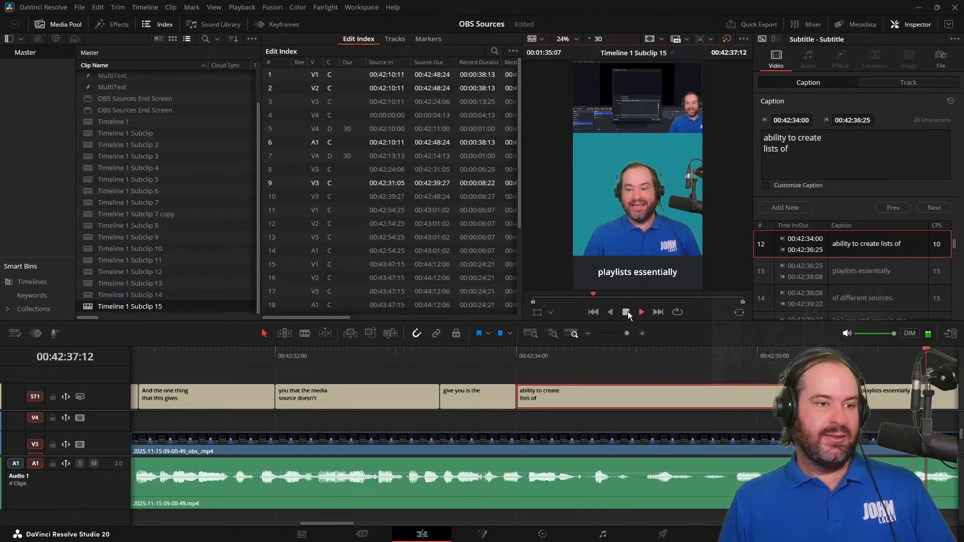
click(626, 313)
click(797, 148)
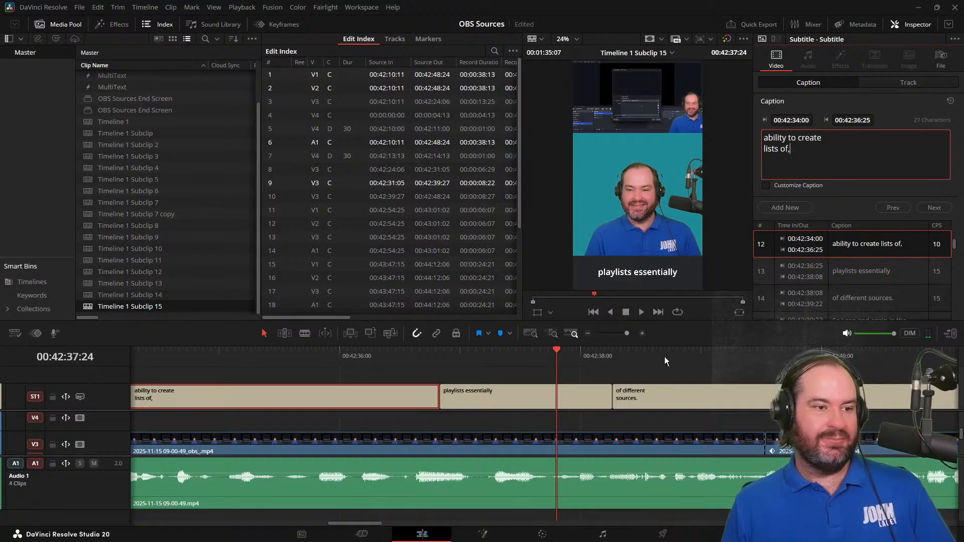
Continue proofreading and add a comma after "can" in the "So I can and again in the same way" subtitle
click(642, 312)
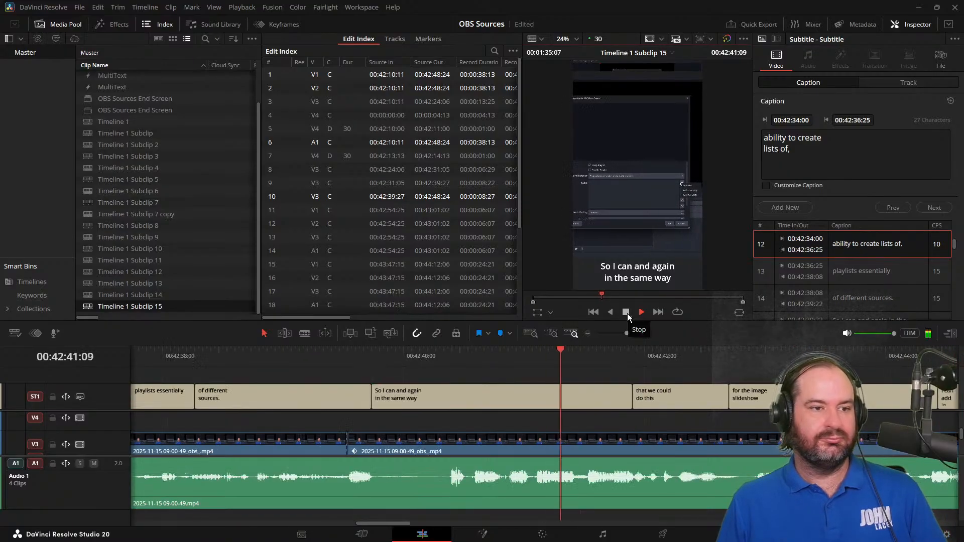
click(628, 313)
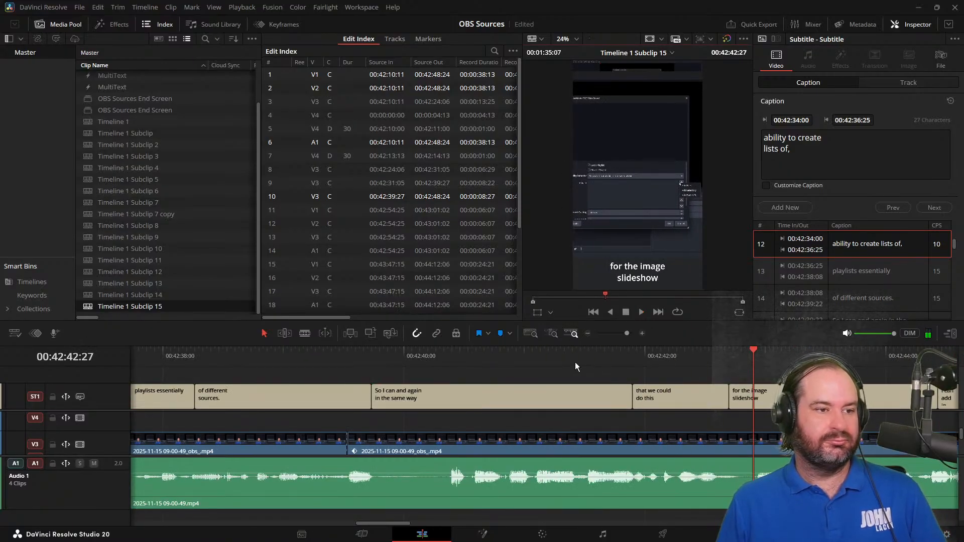
click(573, 360)
click(794, 138)
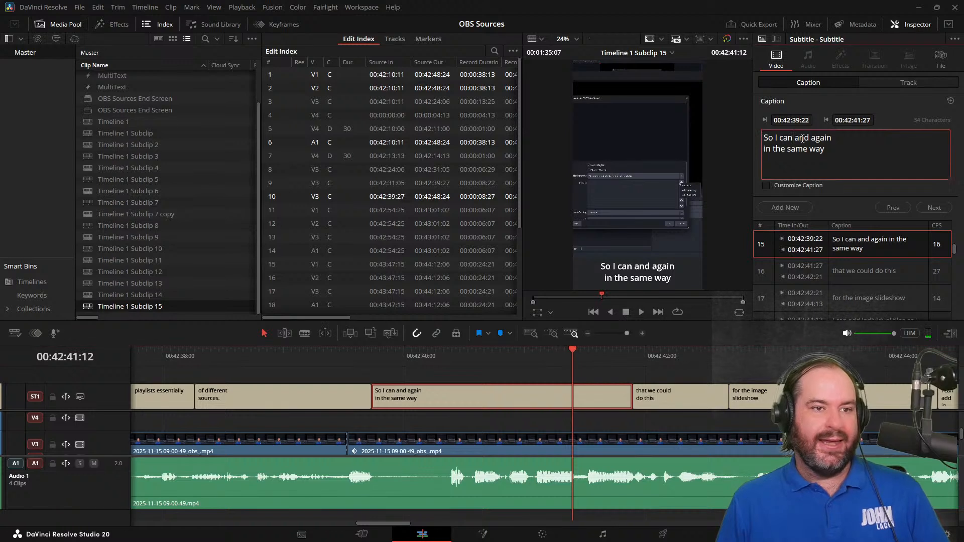
text(,)
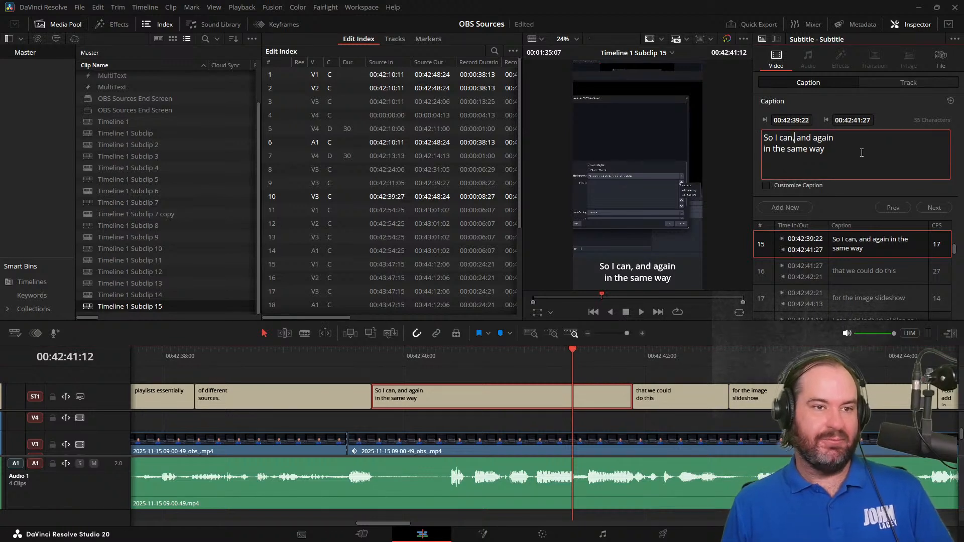
Play on and change the "folder or directory and" subtitle to read "folder or directory. And"
click(640, 315)
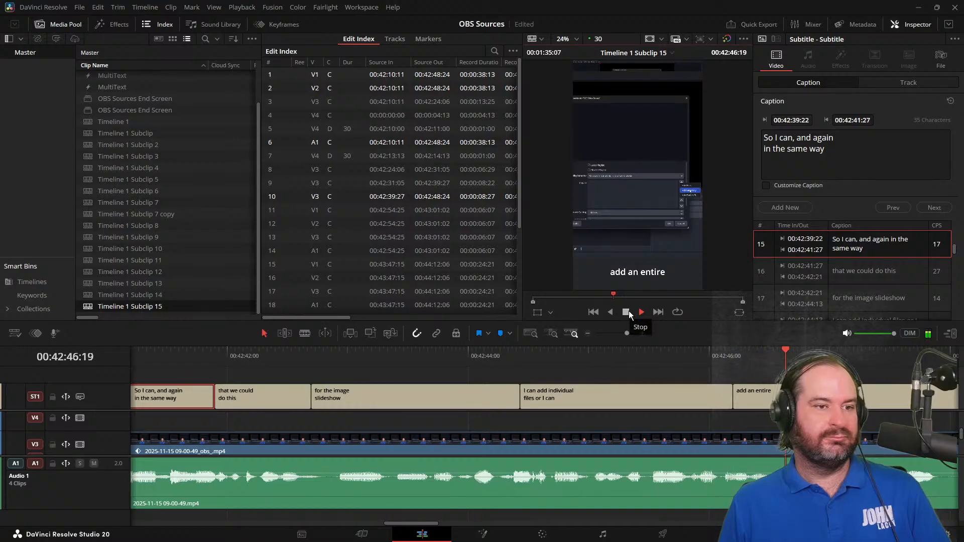
click(628, 311)
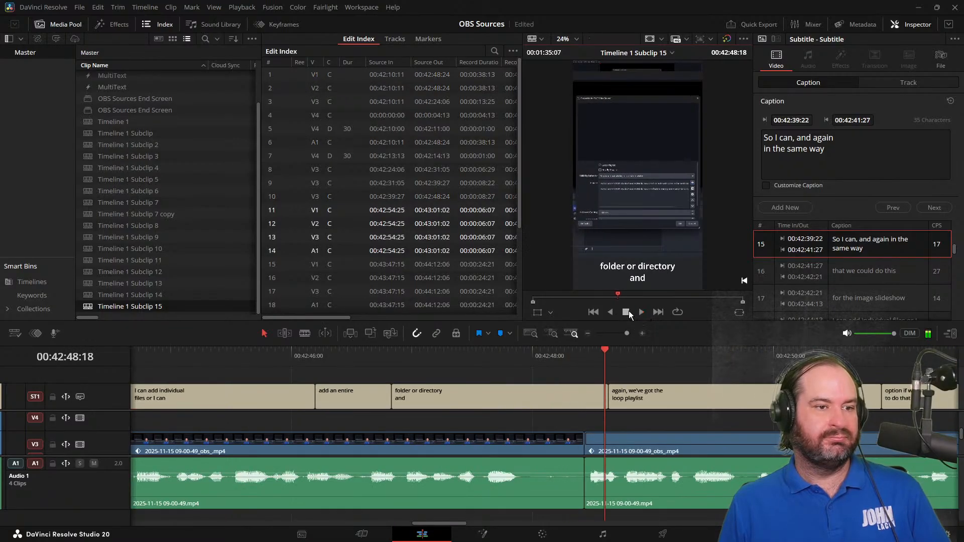
click(553, 354)
click(528, 404)
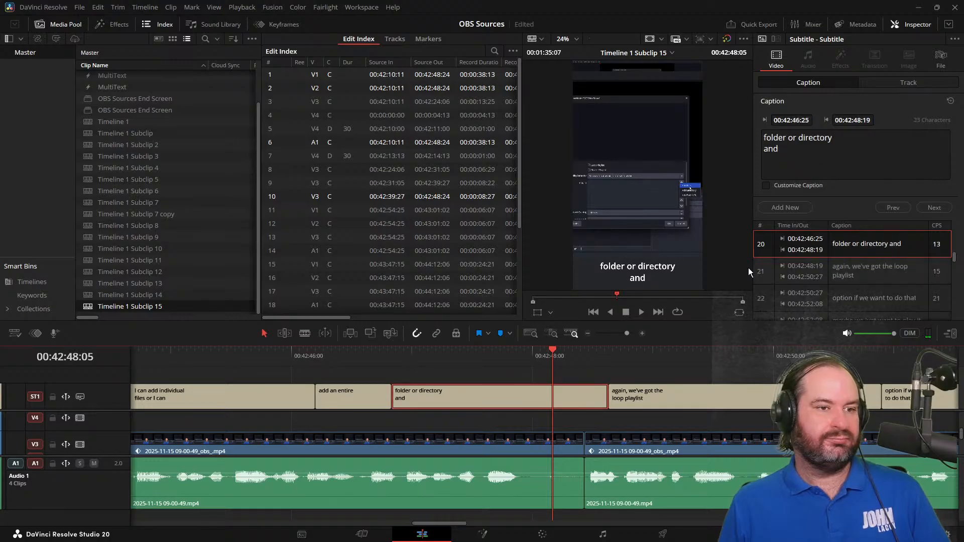
click(880, 146)
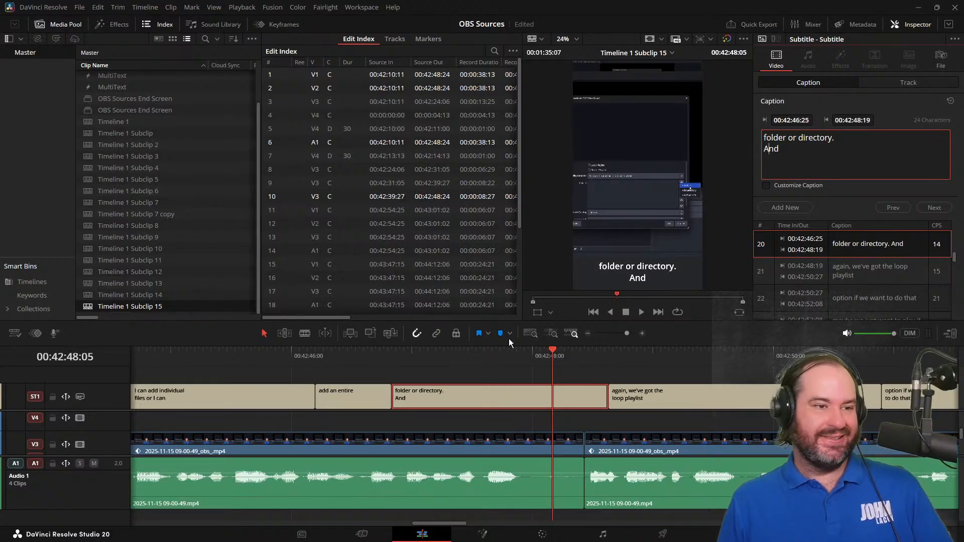
Proofread the following subtitles and add an ellipsis after "sure" in the "I'm not really sure" subtitle
key(space)
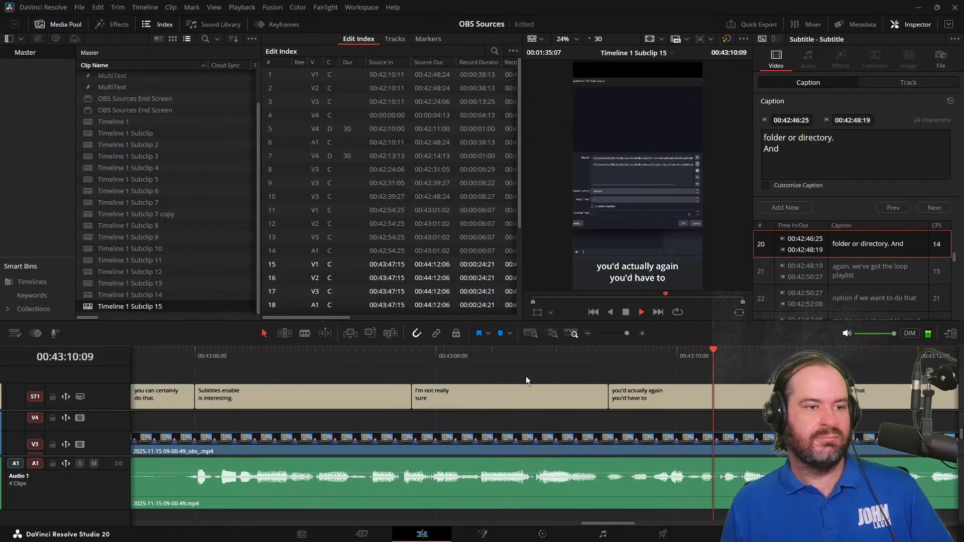
key(space)
click(530, 357)
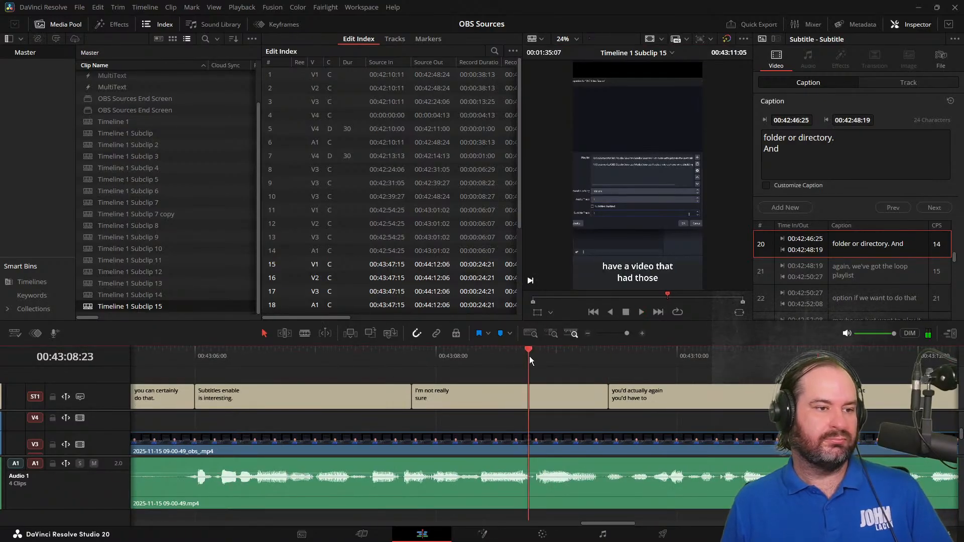
drag(529, 357, 476, 356)
click(484, 390)
click(840, 165)
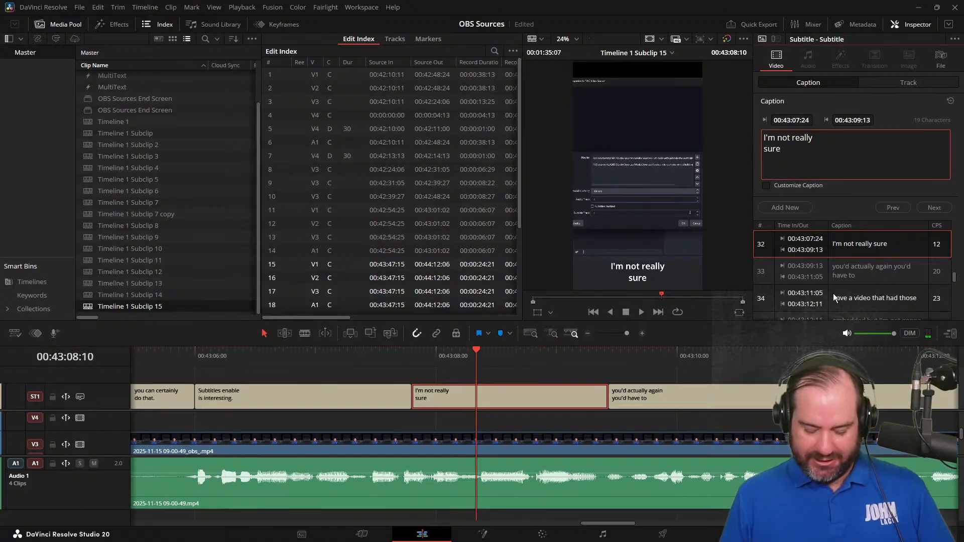
text(...)
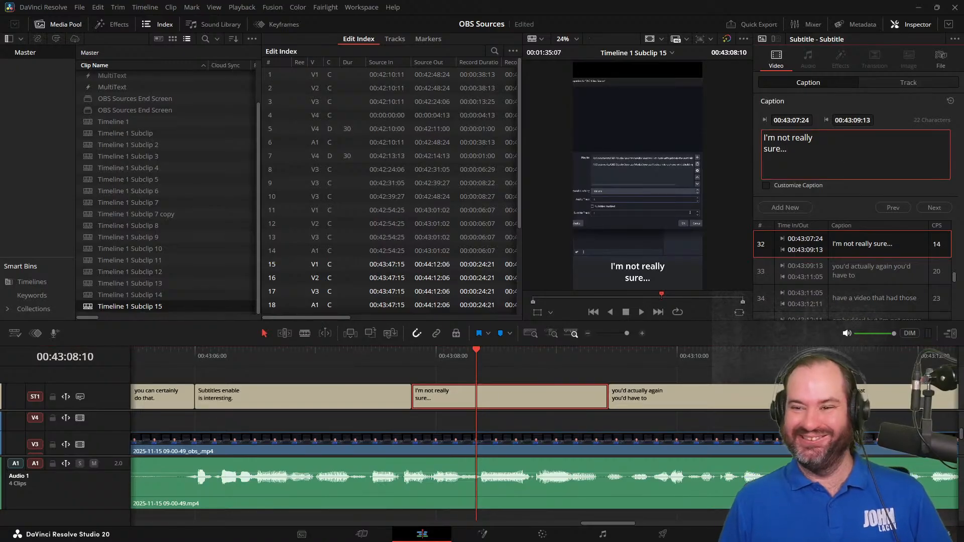
Play the next section and examine the wording of the "you'd actually again you'd have to" subtitle
click(641, 312)
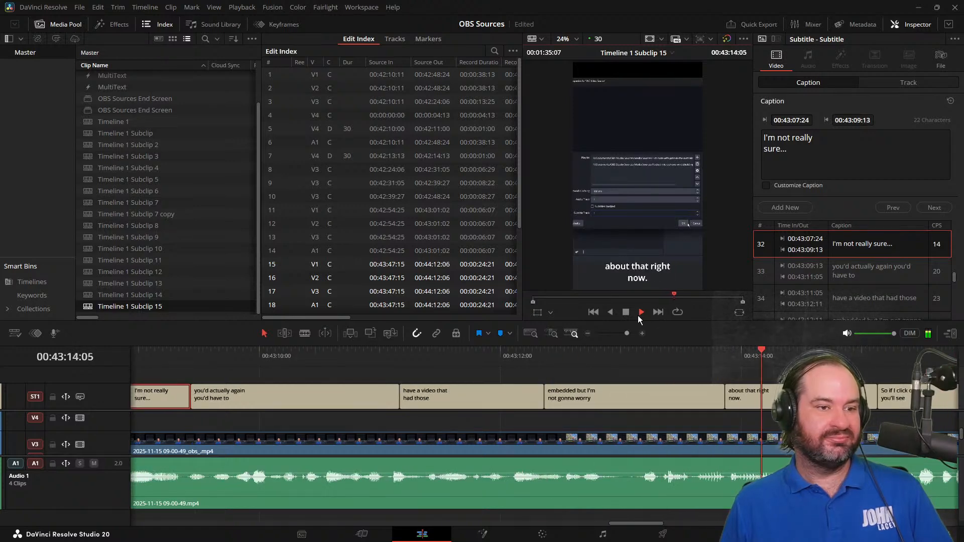
click(625, 312)
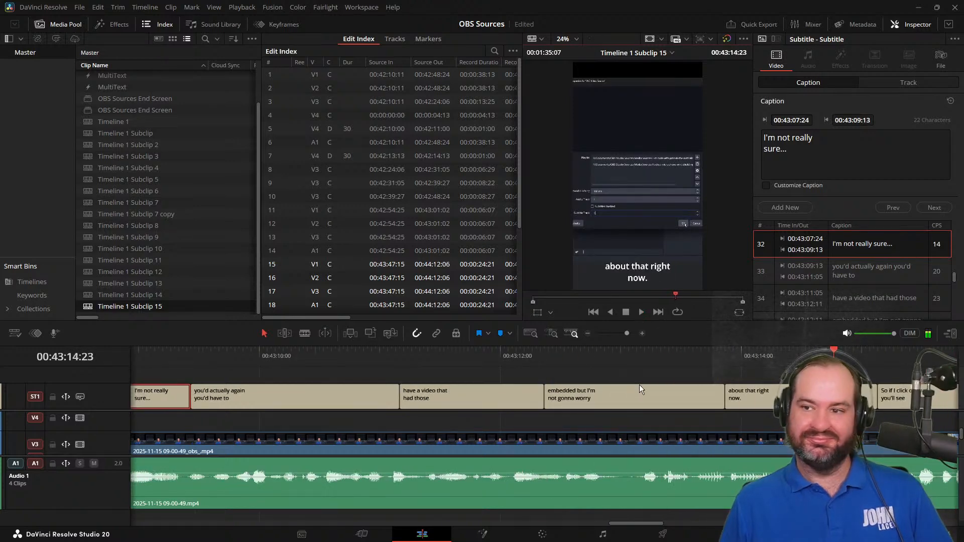
click(320, 351)
click(329, 396)
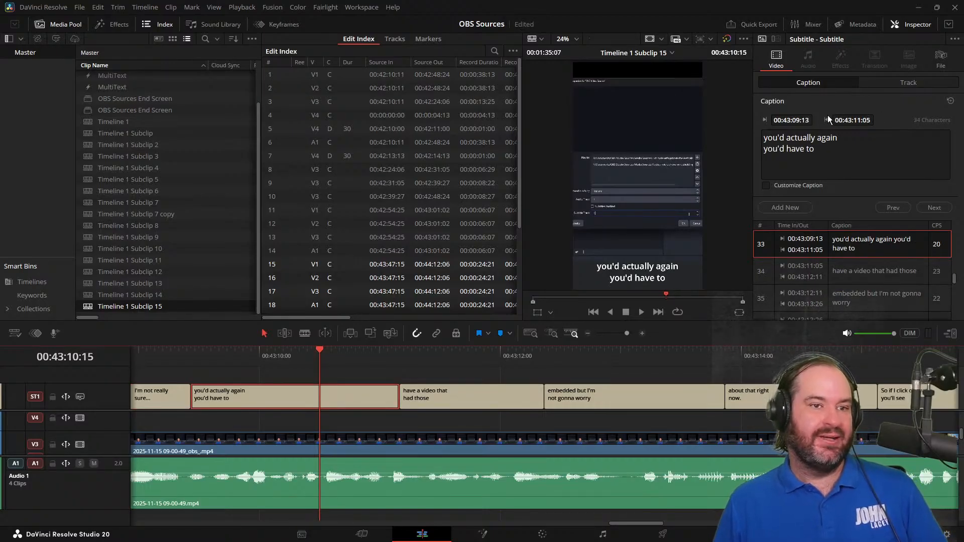
click(821, 136)
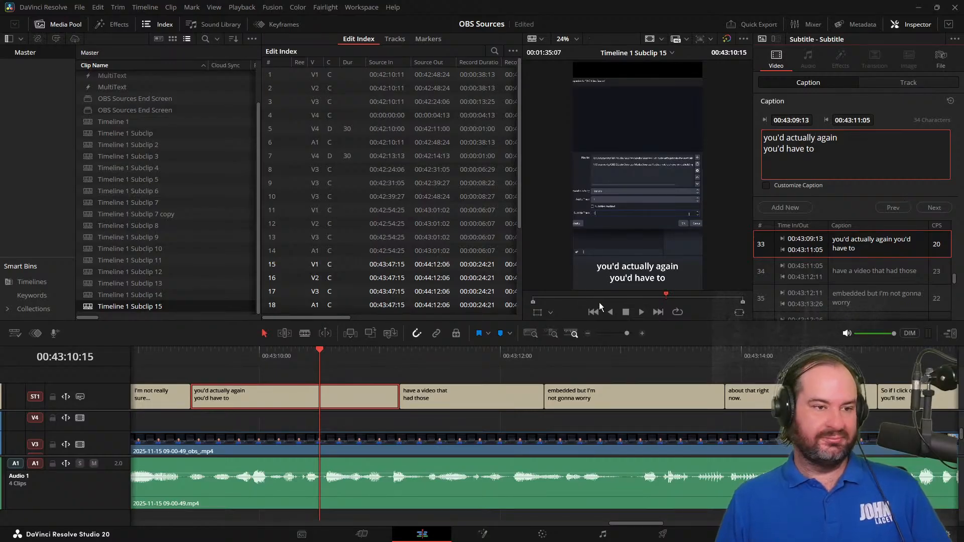
Add a comma after "material" in the "material if you do know" subtitle and proofread the rest of the short to its end
click(641, 312)
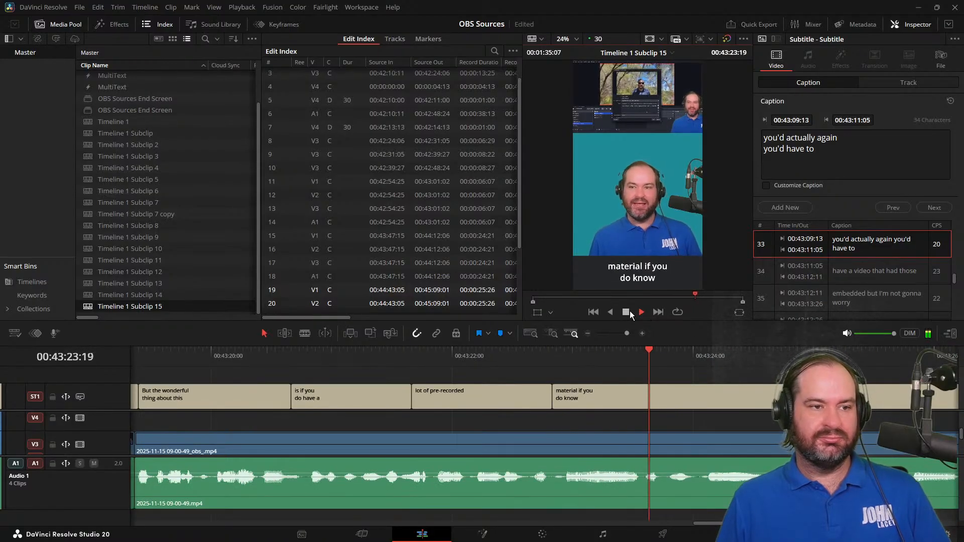
click(629, 312)
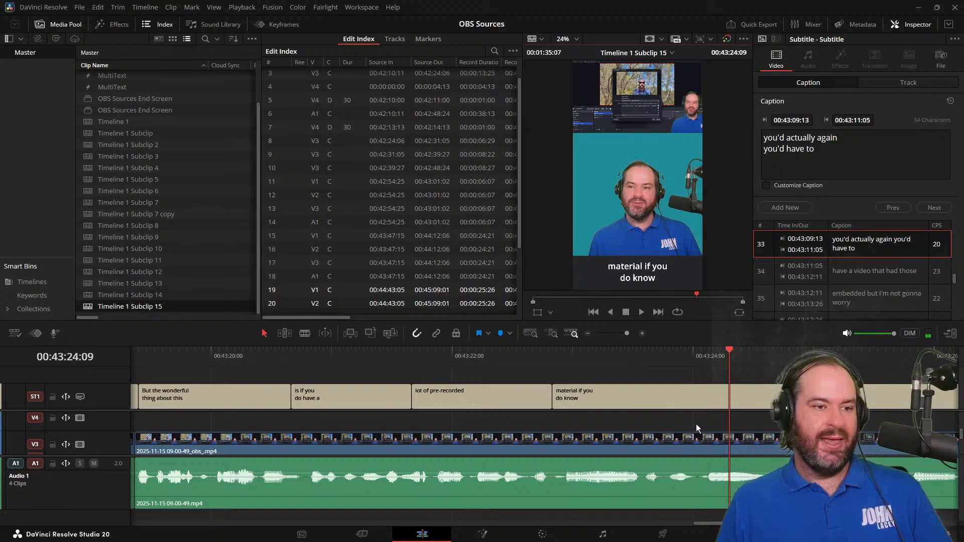
click(688, 400)
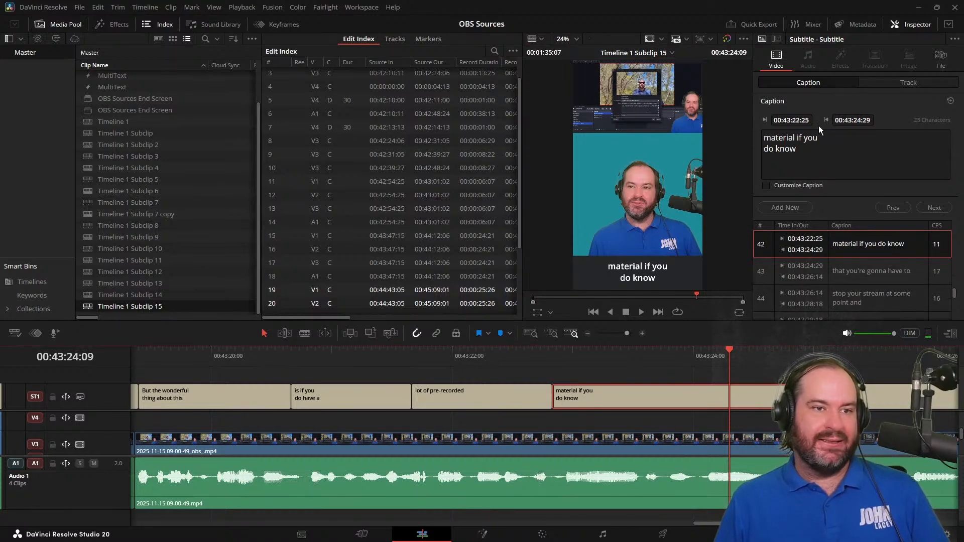
click(794, 143)
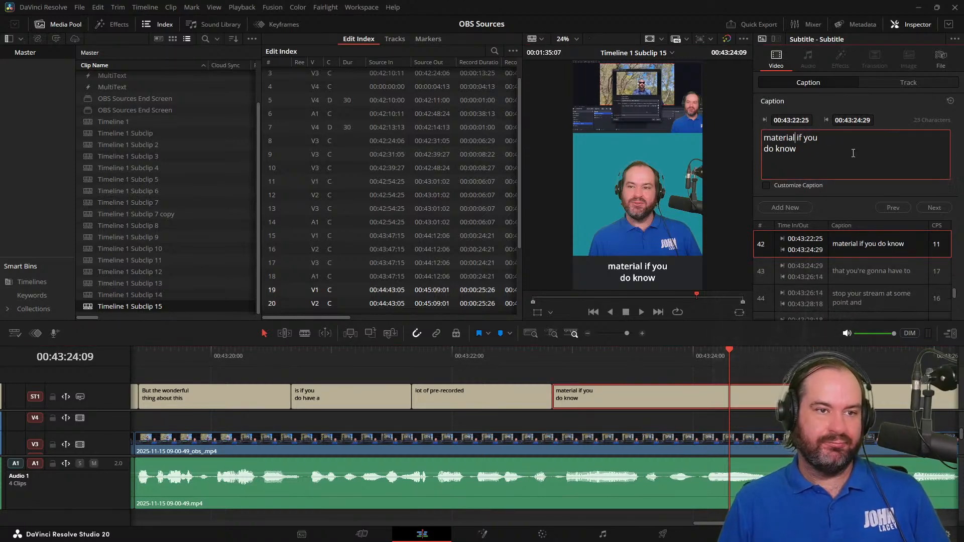
text(,)
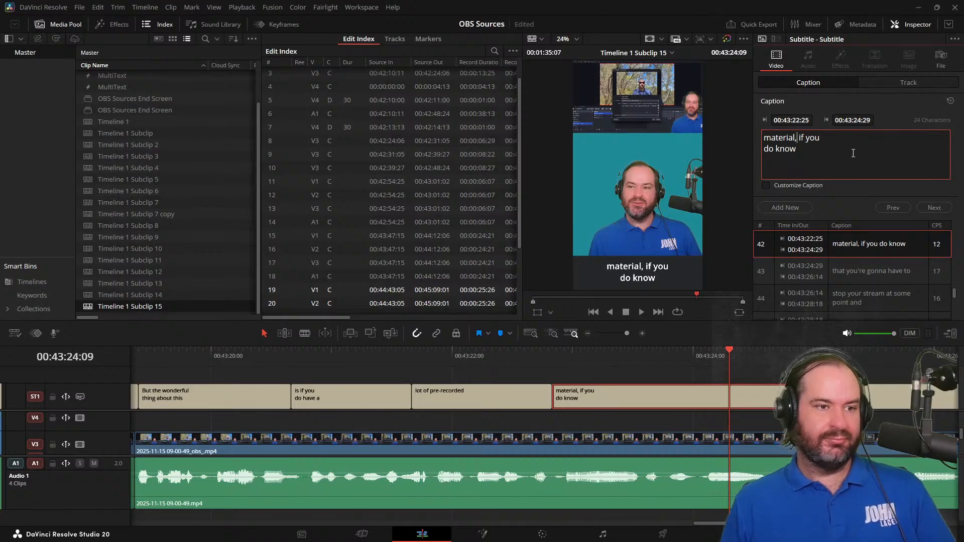
click(642, 313)
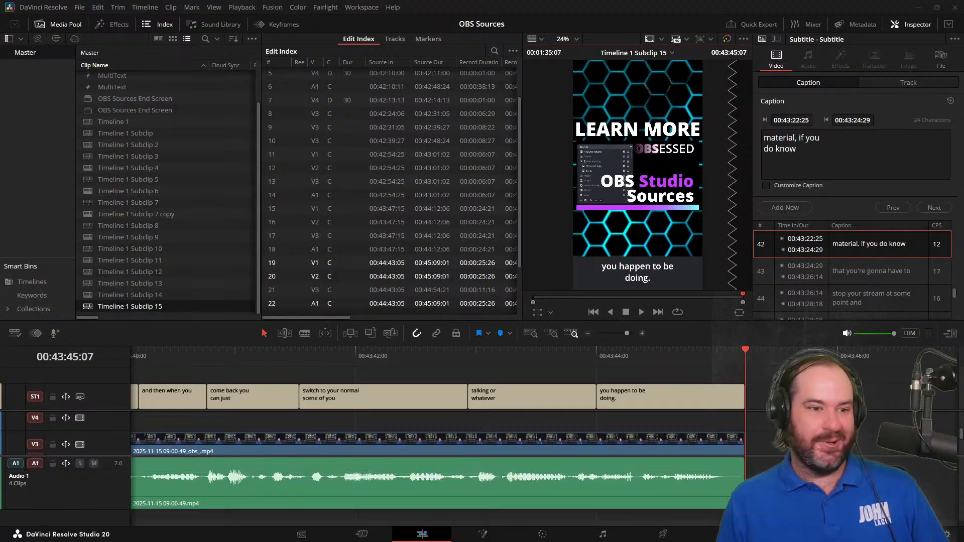
Examine the subtitle export format options in the Deliver page's render settings and return to the Edit page
click(660, 535)
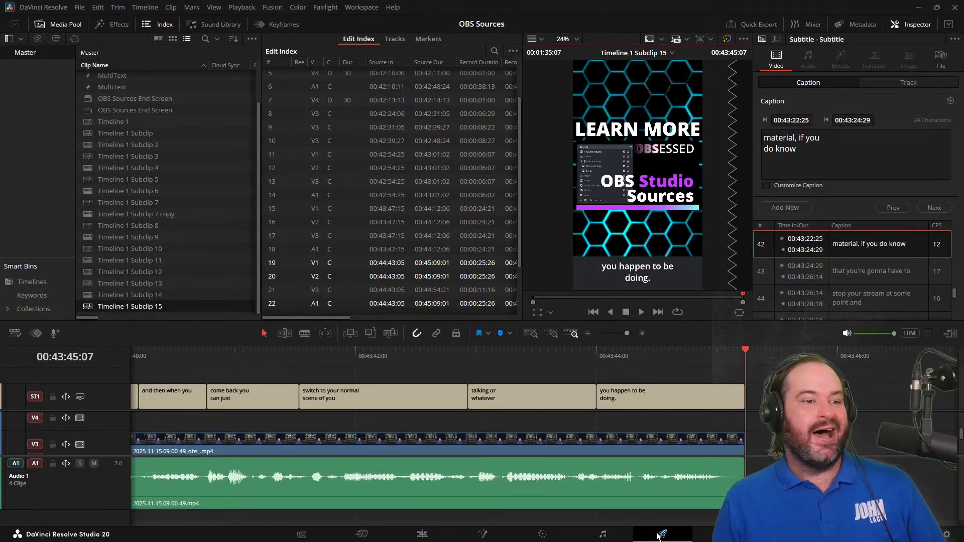
scroll(163, 410, down, 5)
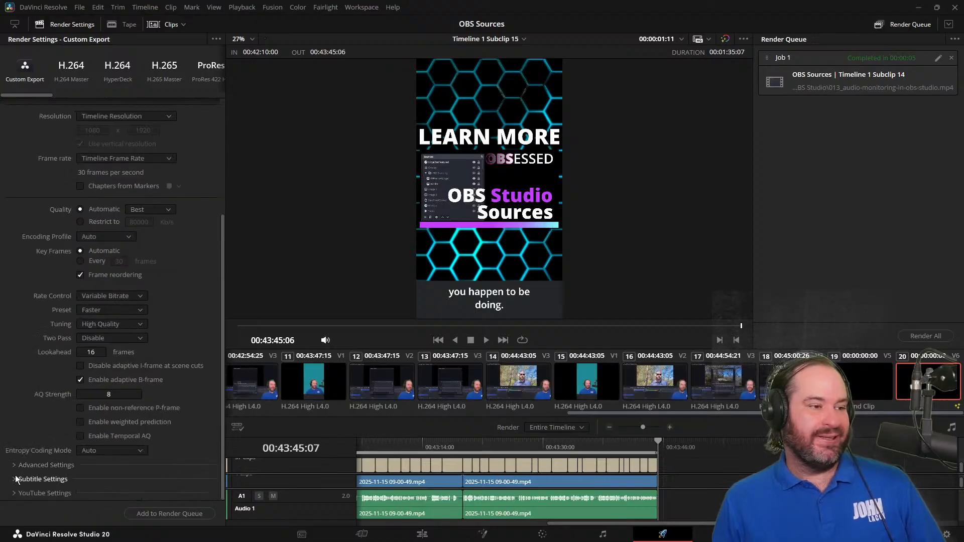
click(88, 479)
scroll(100, 494, down, 2)
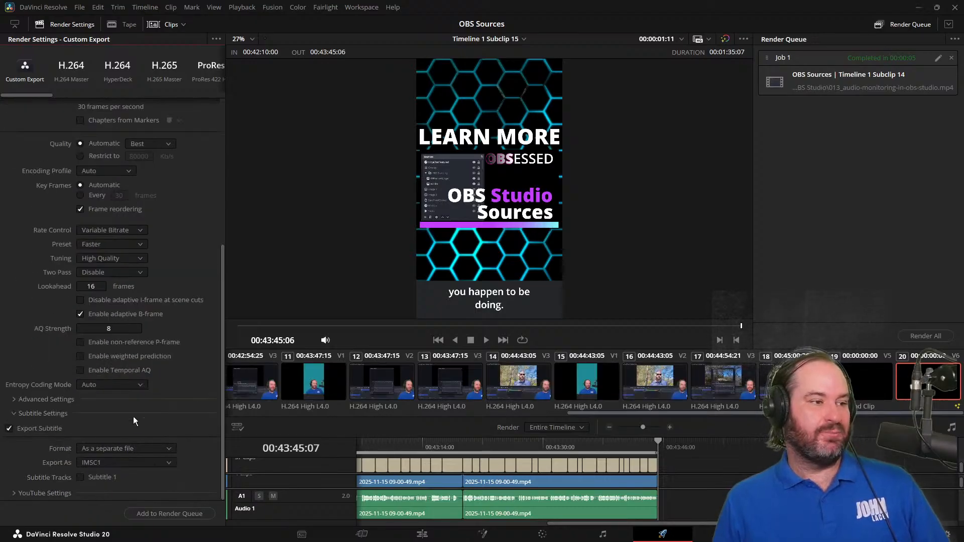
click(144, 450)
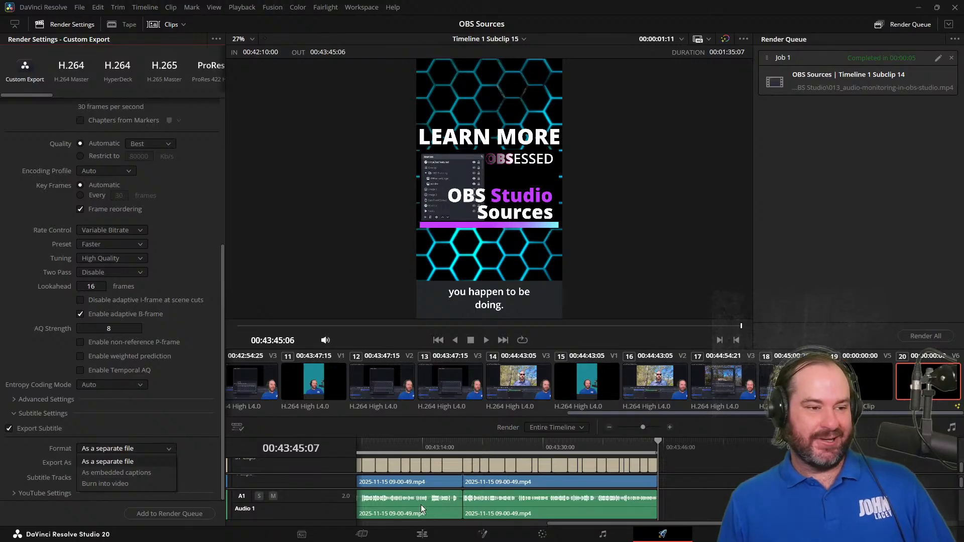
click(417, 537)
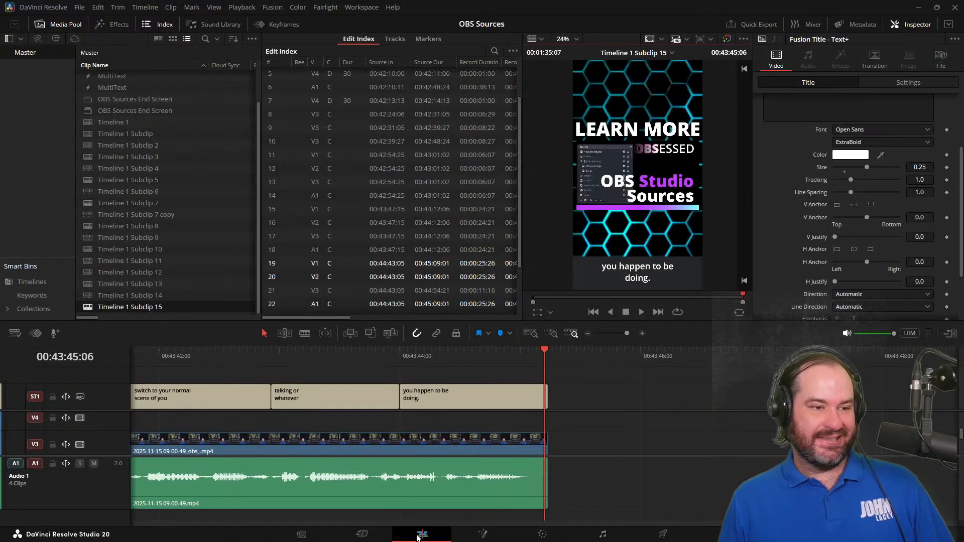
Return to the start of the short and open its audio on the Fairlight page with an enlarged Audio 1 waveform
click(531, 361)
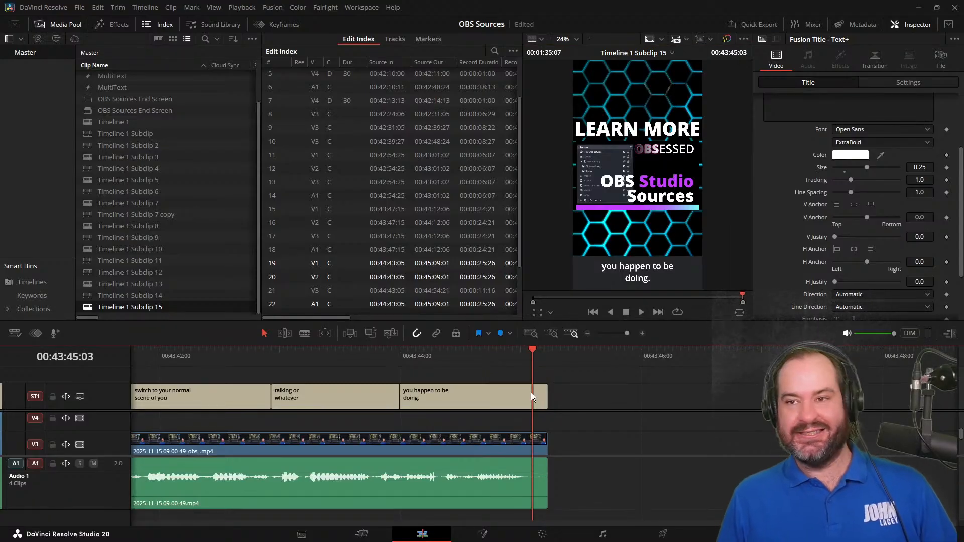
key(Home)
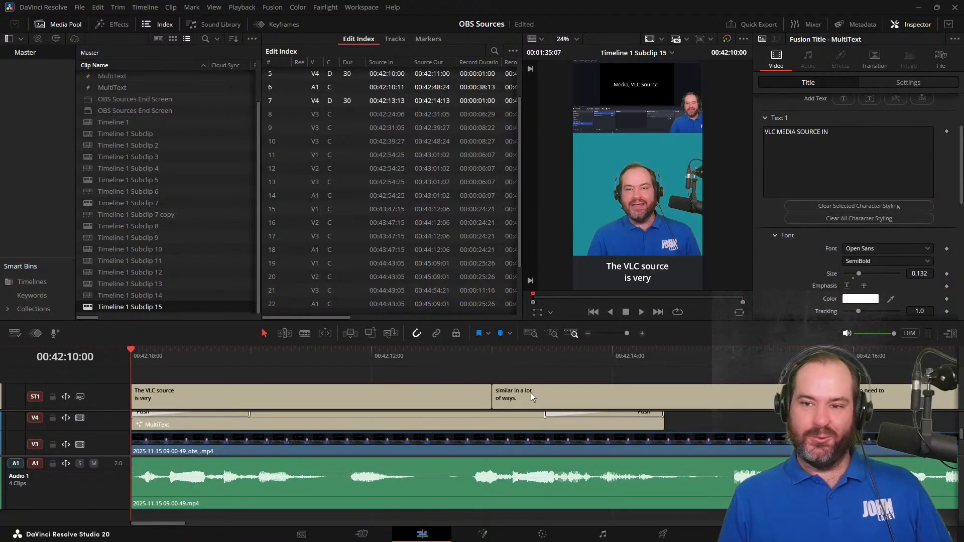
click(410, 494)
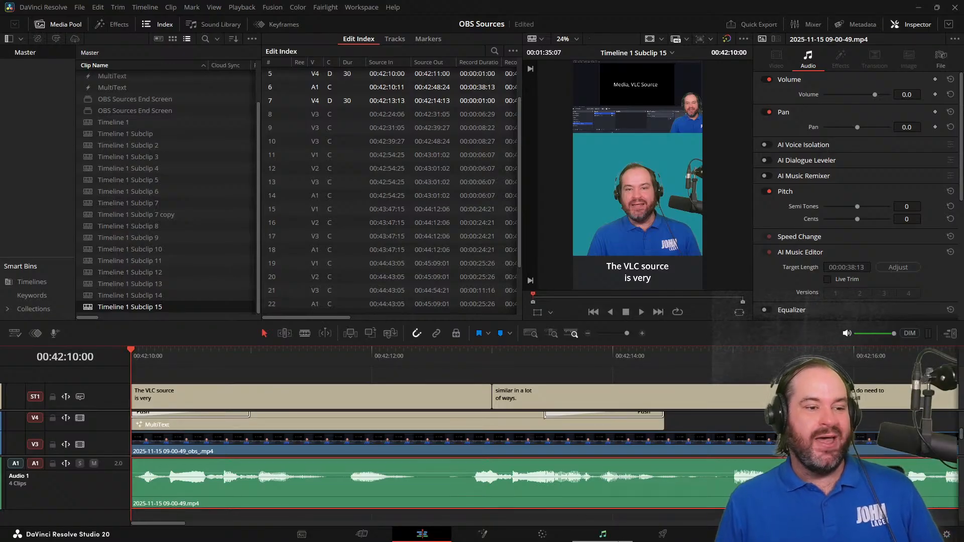
key(shift+7)
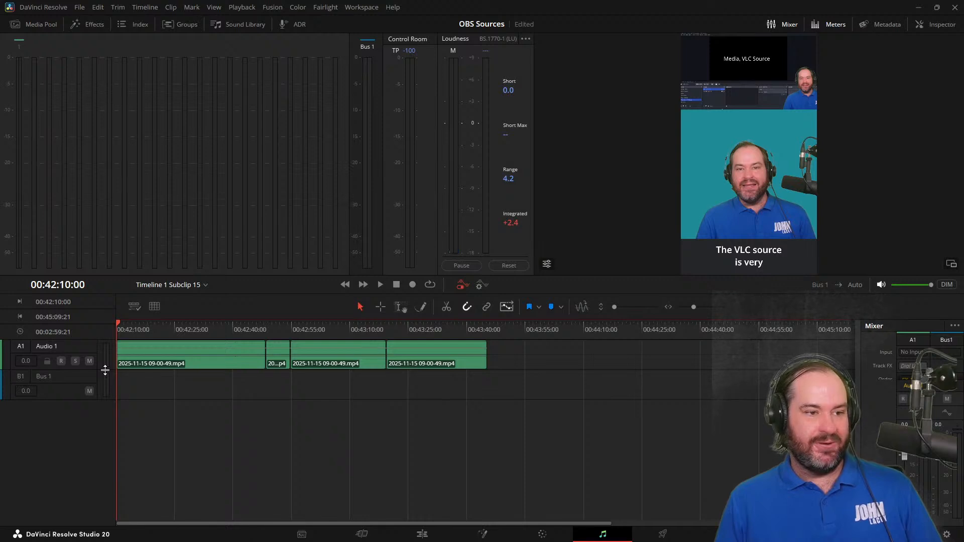
drag(105, 370, 111, 485)
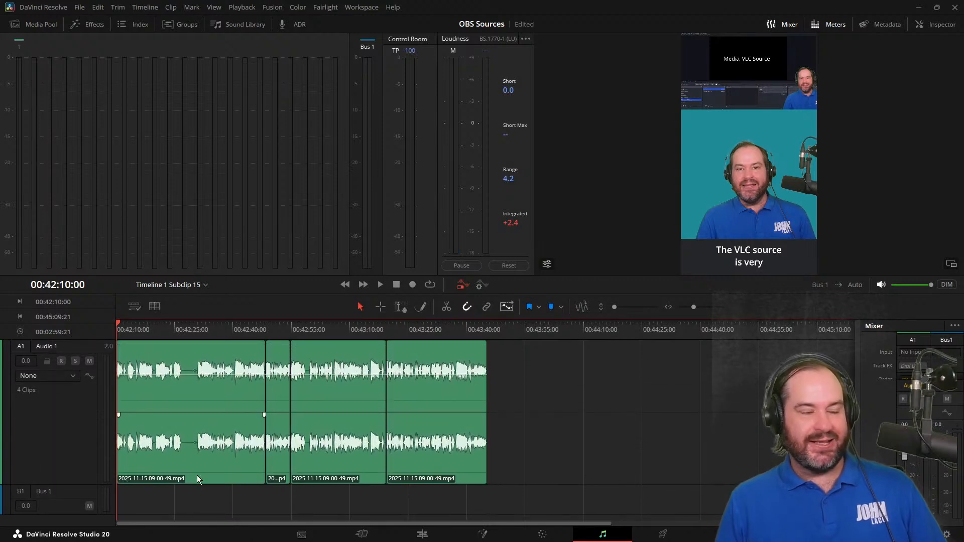
scroll(203, 474, up, 3)
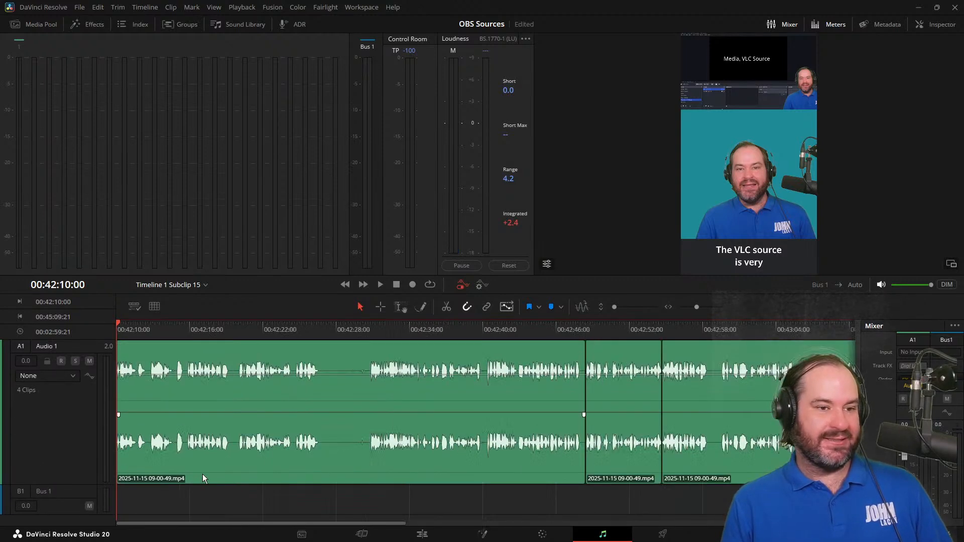
scroll(202, 474, up, 2)
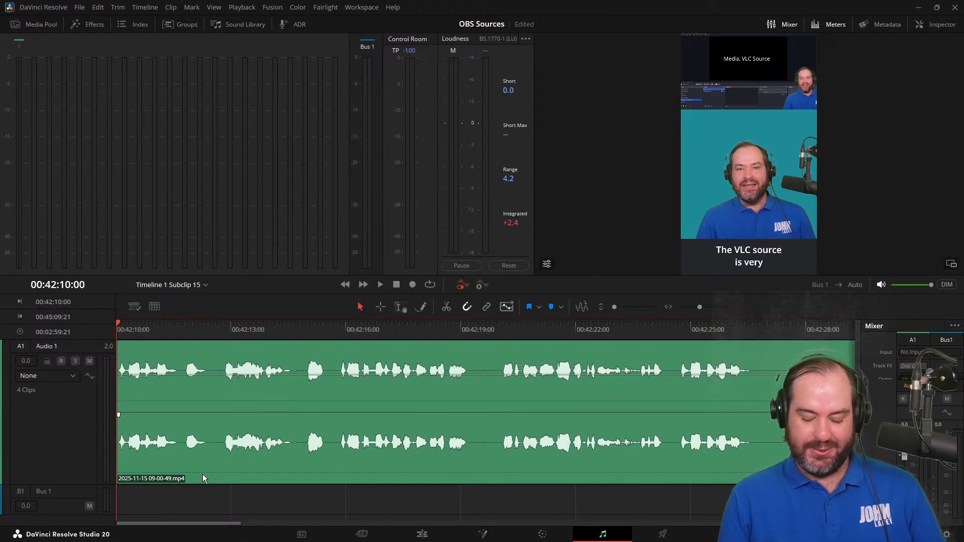
key(ctrl+equal)
key(ctrl+equal)
key(ctrl+equal)
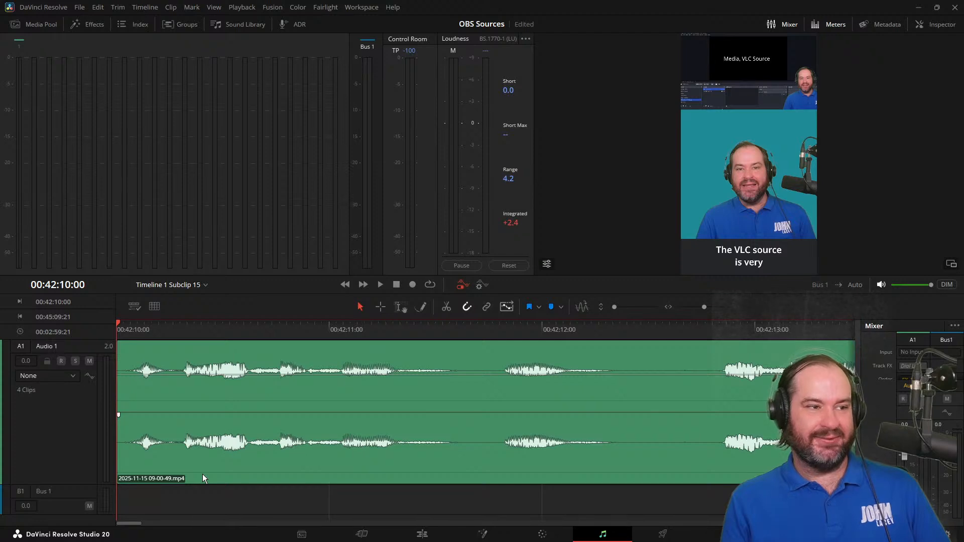
Play the opening audio and split it at 00:42:15:12, where the pause before "You do need to install" begins
key(space)
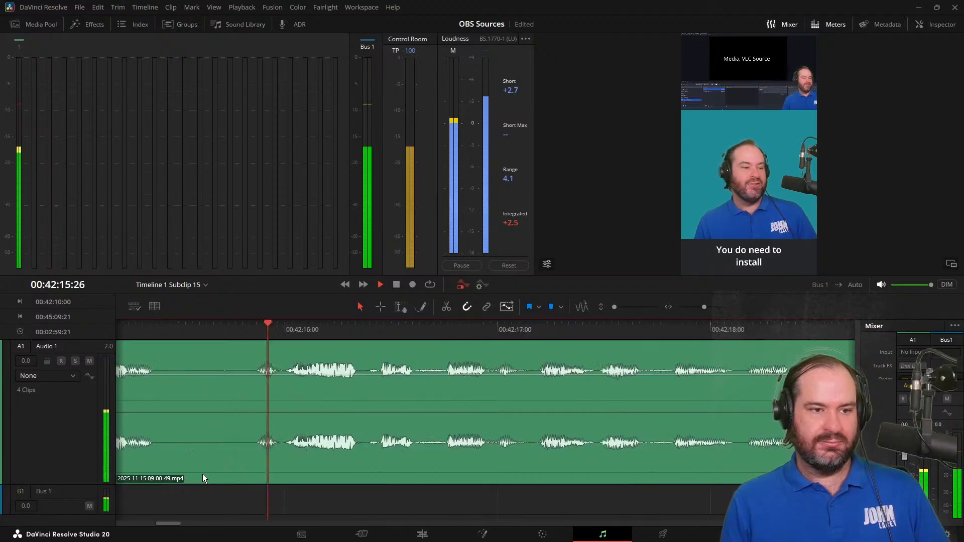
key(space)
key(Left)
key(Left)
key(Left)
key(Left)
key(Left)
key(Left)
key(Left)
key(Left)
key(Left)
key(Left)
key(Left)
key(Left)
key(Left)
key(Left)
key(Left)
key(Left)
key(Left)
key(Left)
key(Left)
key(Left)
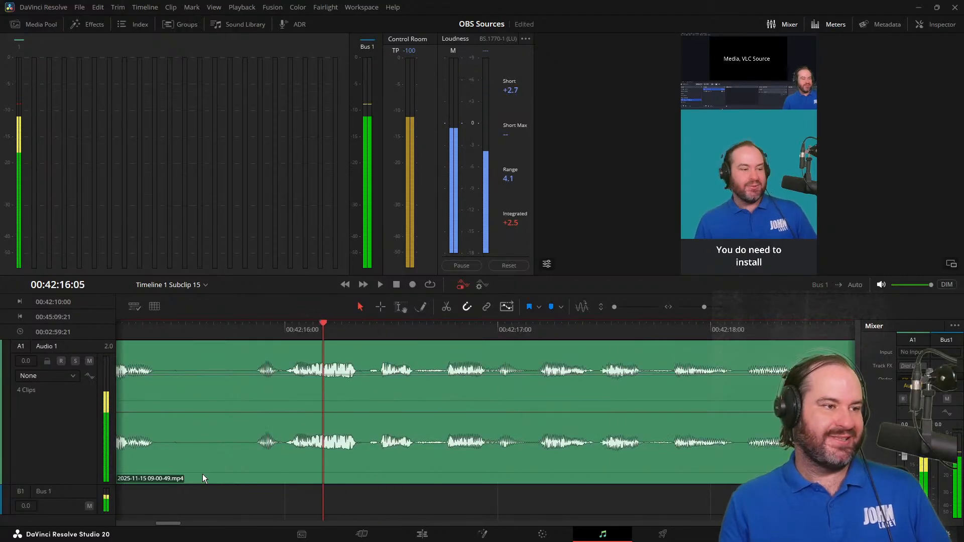
key(Right)
key(Right)
key(Right)
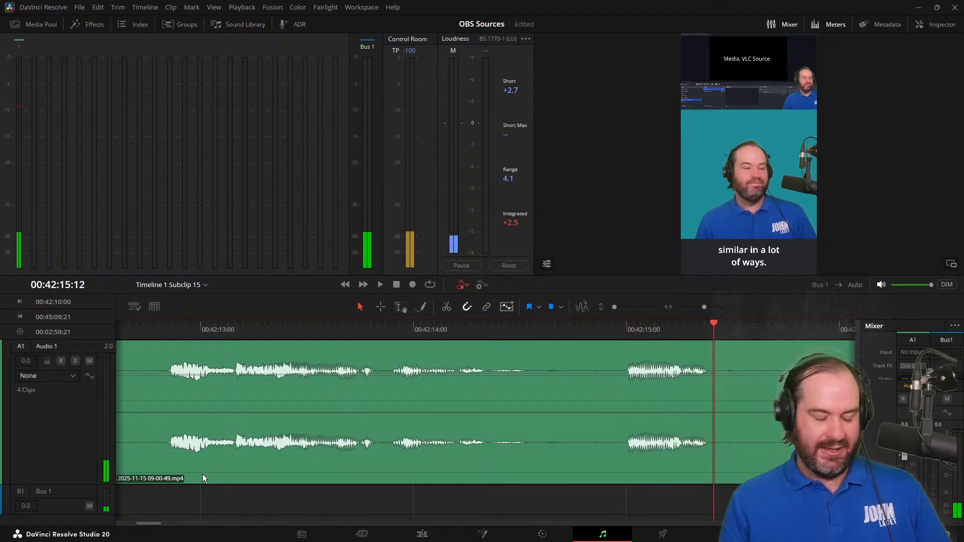
key(ctrl+b)
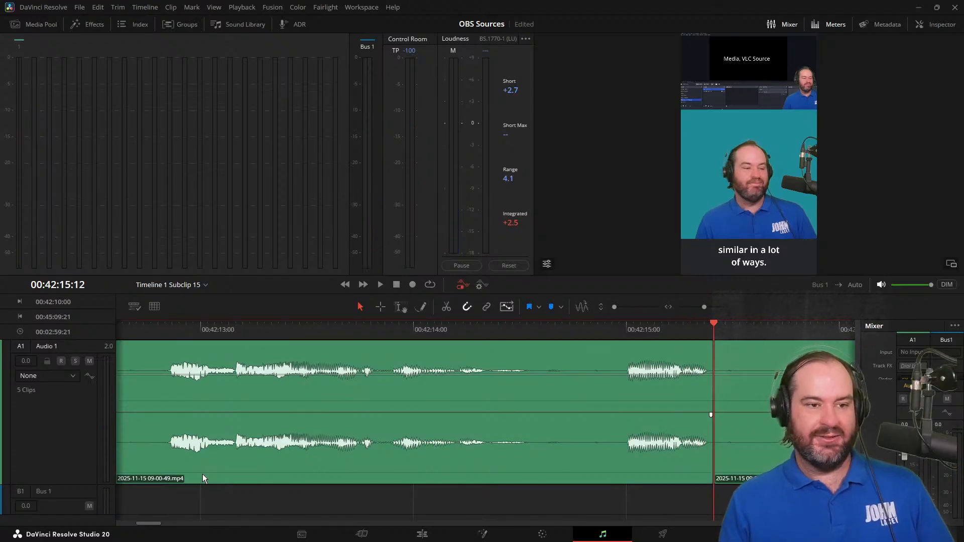
Split the audio at 00:42:15:25, just before the next word, and pull the isolated pause's volume all the way down
key(Right)
key(Right)
key(Right)
key(Right)
key(Right)
key(Right)
key(Right)
key(Right)
key(Right)
key(Right)
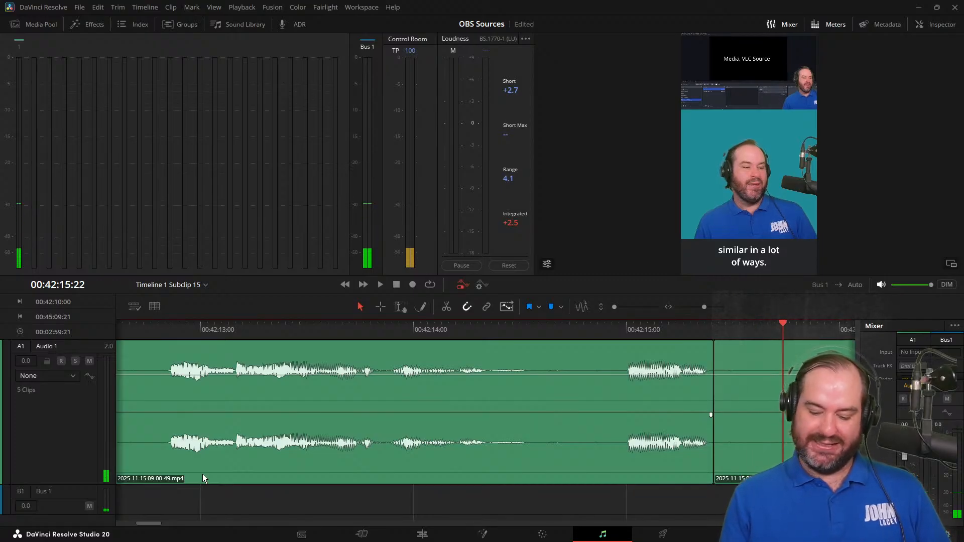
key(Right)
key(Right)
key(Right)
key(ctrl+b)
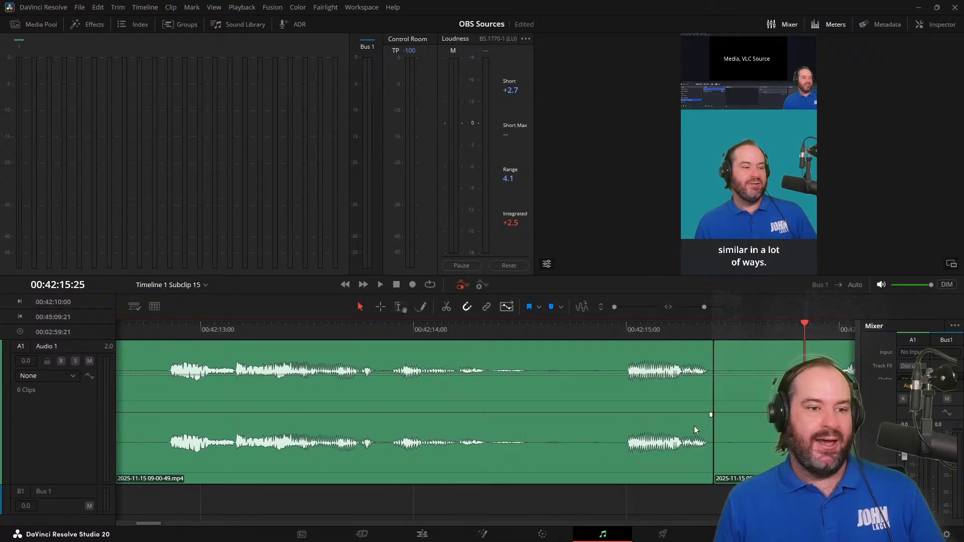
click(753, 360)
drag(760, 374, 761, 482)
Play from the silenced pause to the next one and isolate it with audio splits at 00:42:19:04 and 00:42:20:02
key(Left)
drag(798, 324, 512, 324)
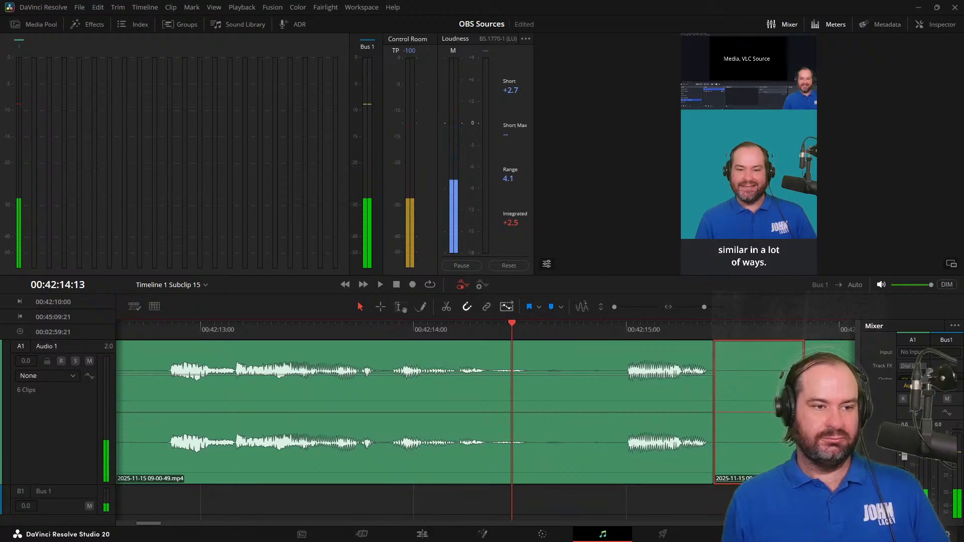
key(space)
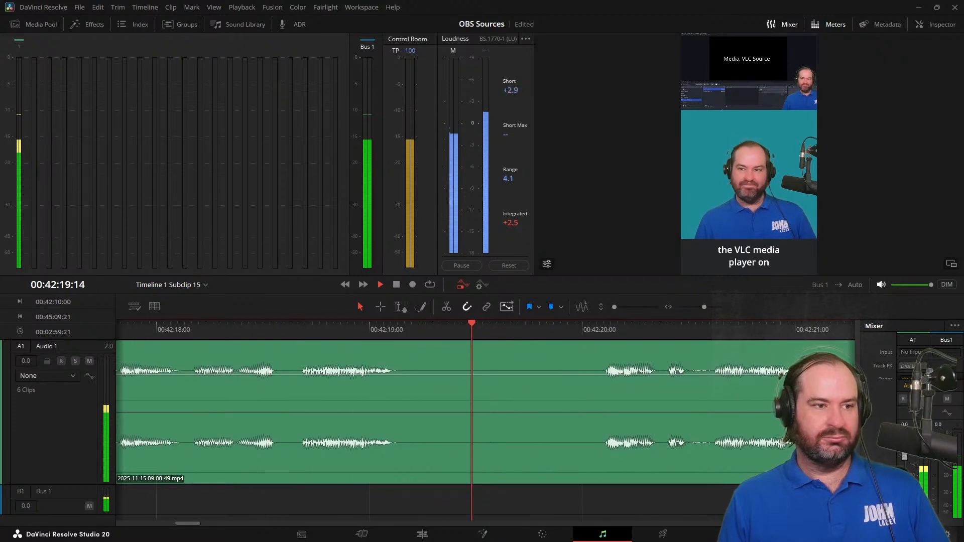
key(space)
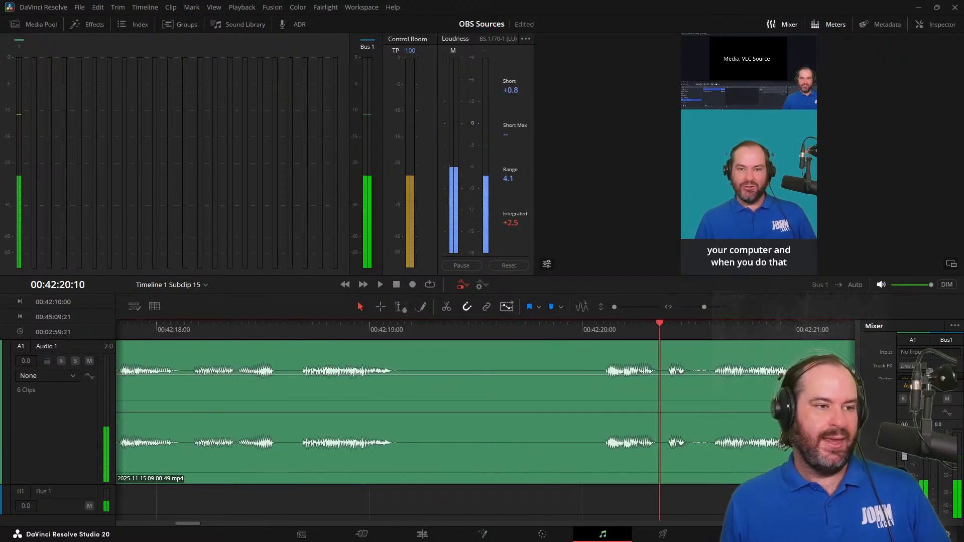
click(409, 330)
drag(408, 331, 398, 331)
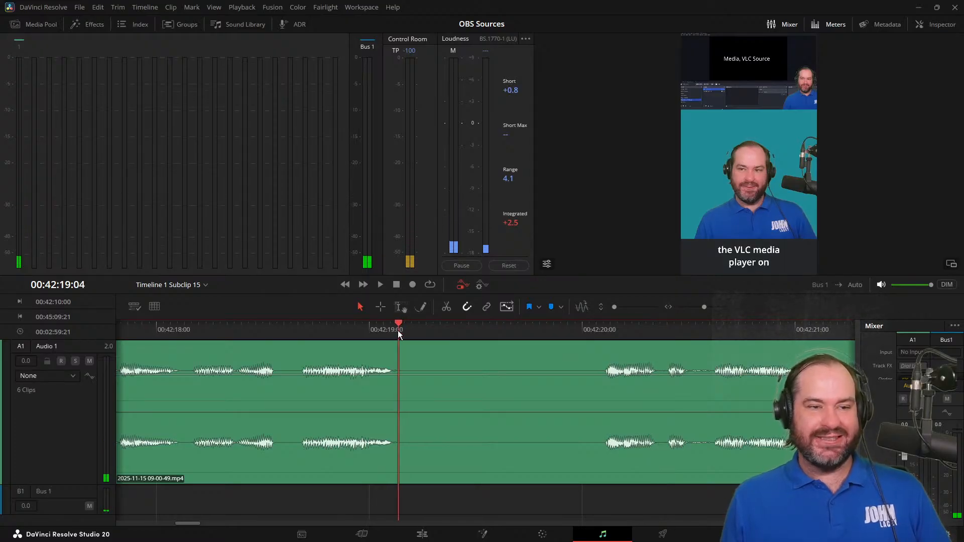
click(522, 369)
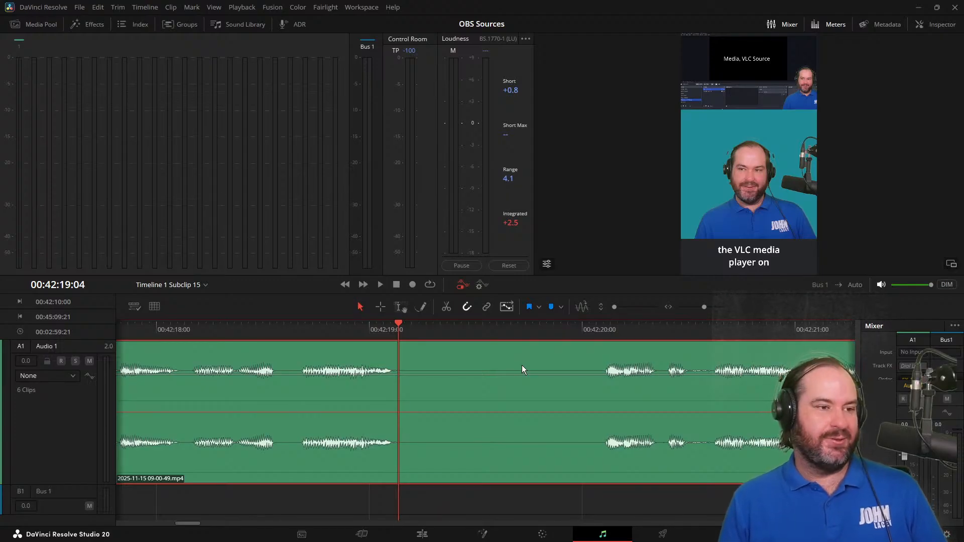
key(ctrl+b)
drag(565, 333, 601, 335)
key(ctrl+b)
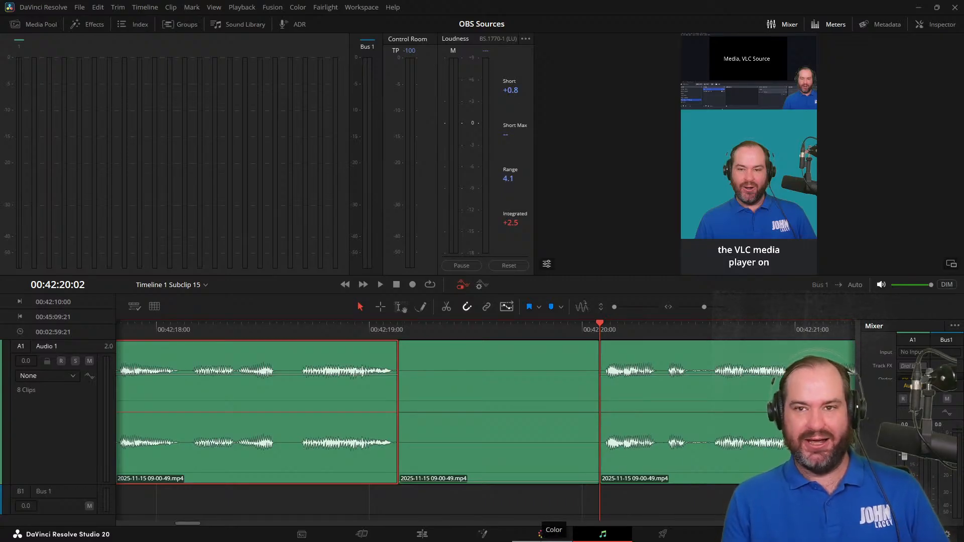
Play on to the long pause after "the VLC Video source." and split the audio at 00:42:26:15 and 00:42:30:25
key(j)
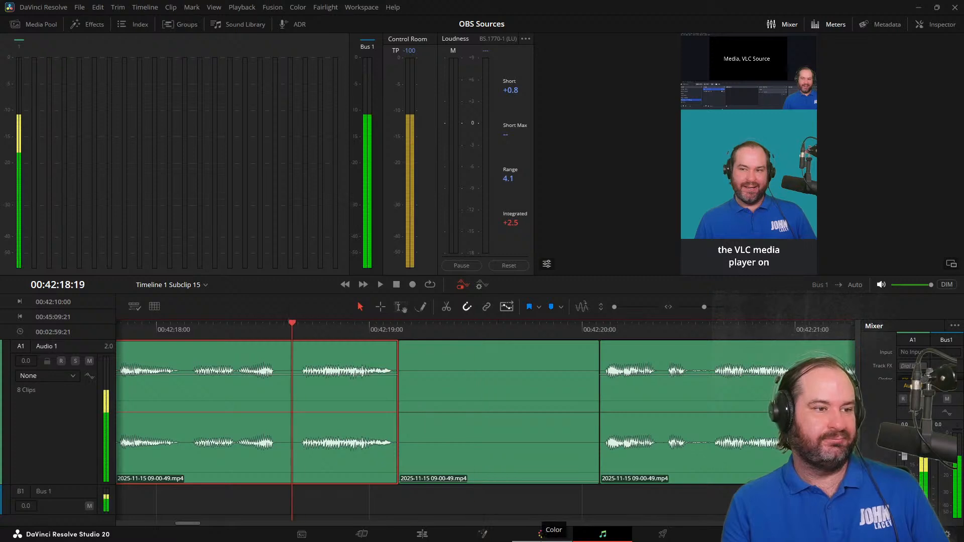
key(l)
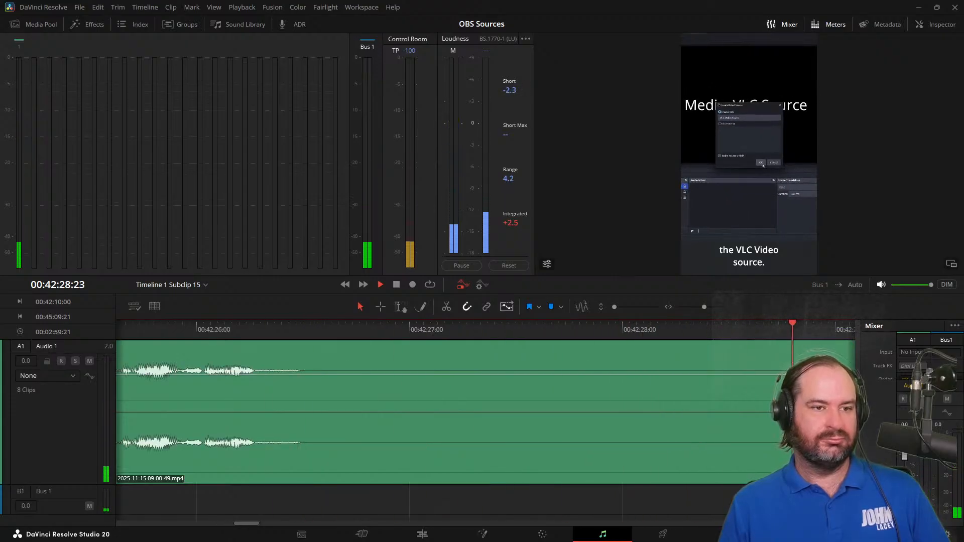
key(space)
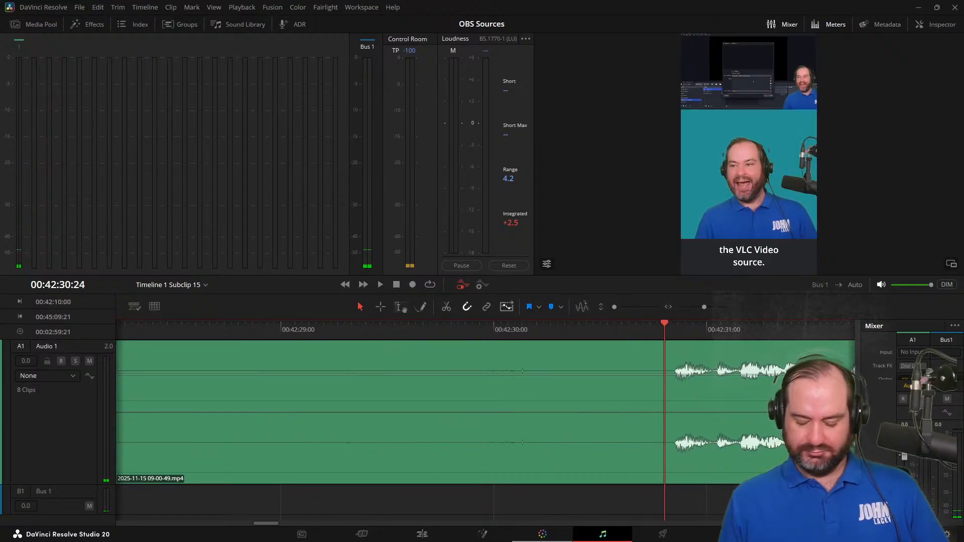
key(ctrl+equal)
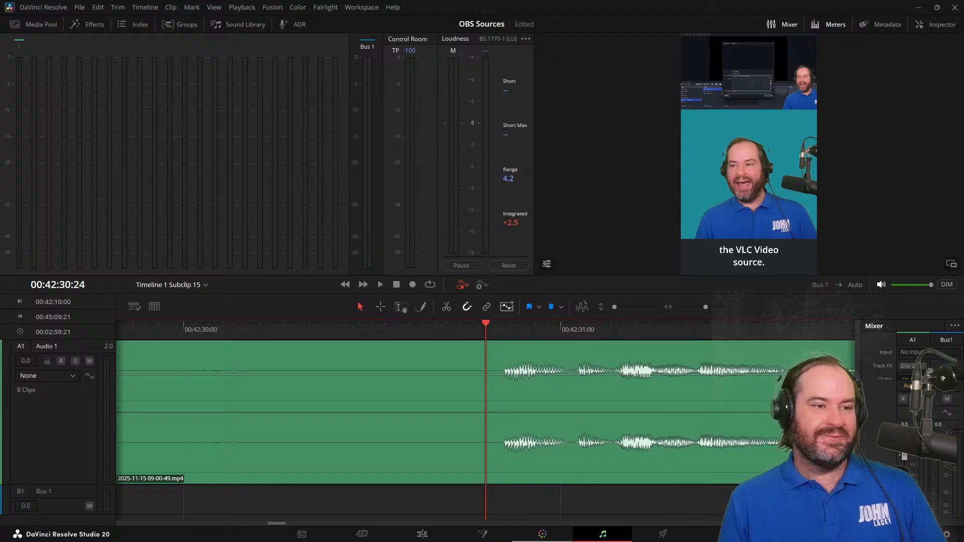
key(ctrl+equal)
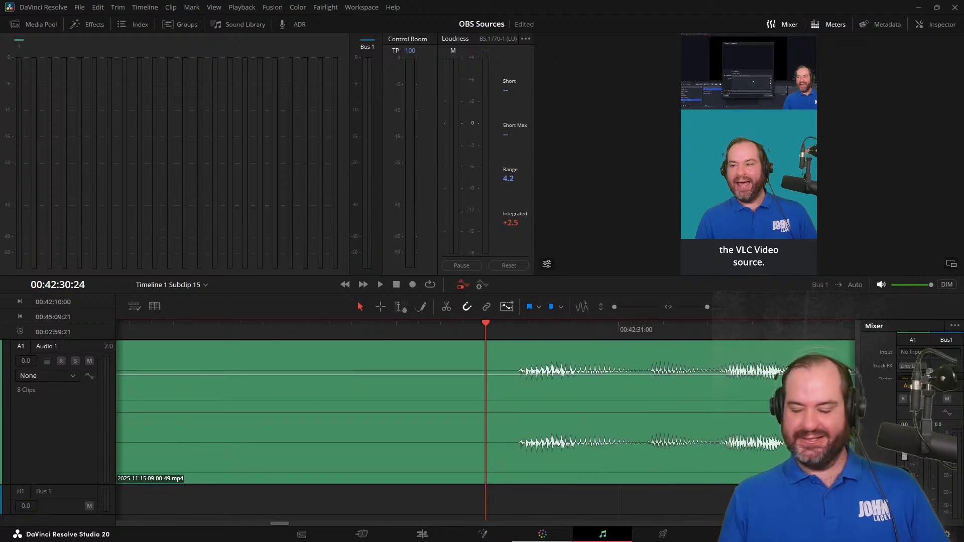
key(j)
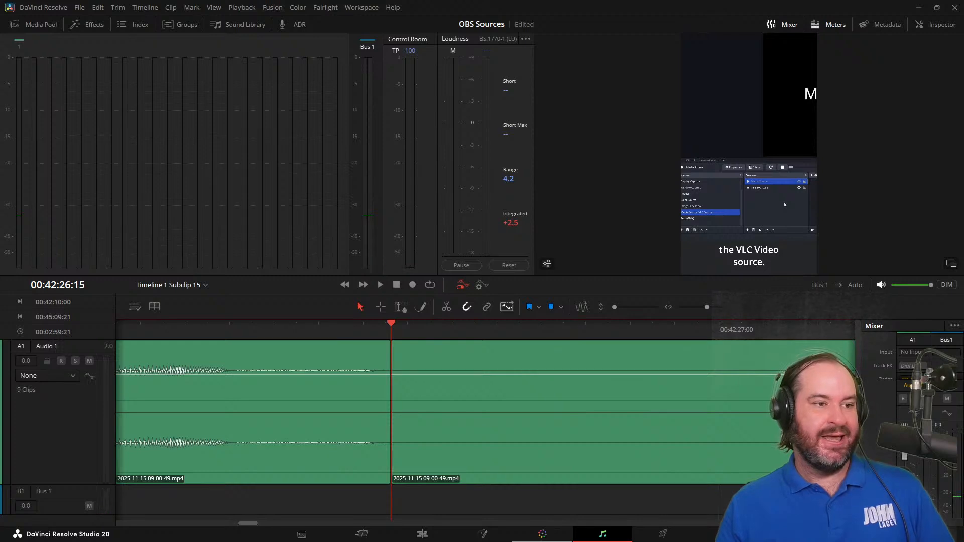
key(l)
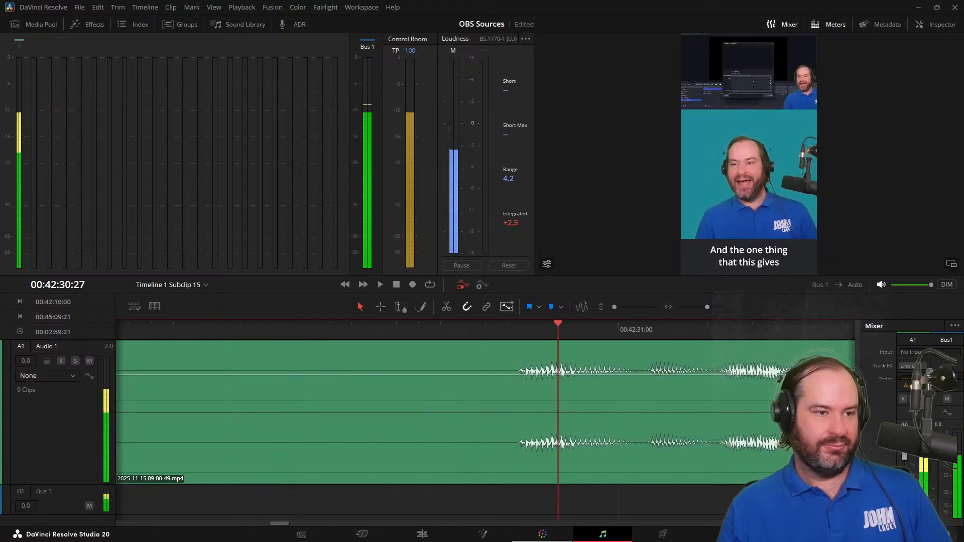
key(k)
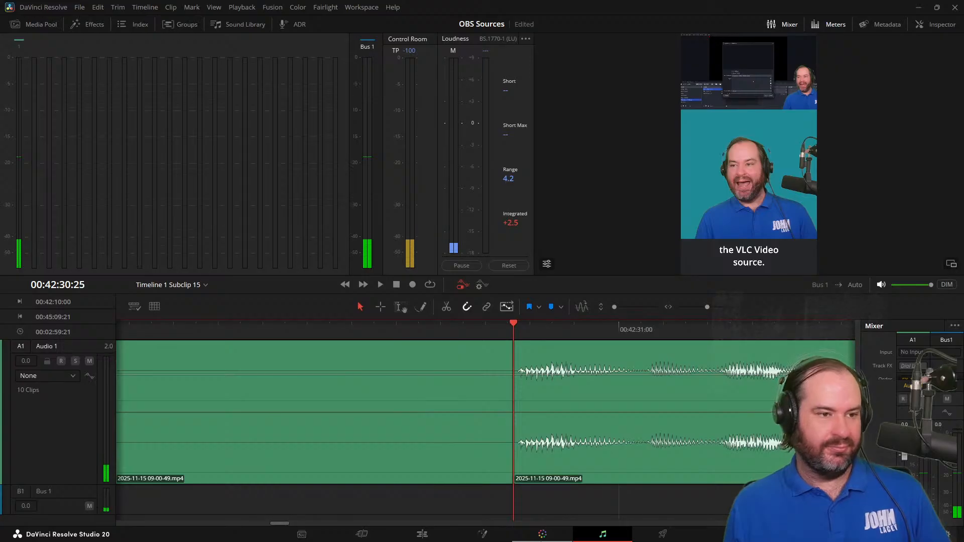
Silence the isolated pause between 00:42:26:15 and 00:42:30:25 and play the audio leading into it
click(444, 415)
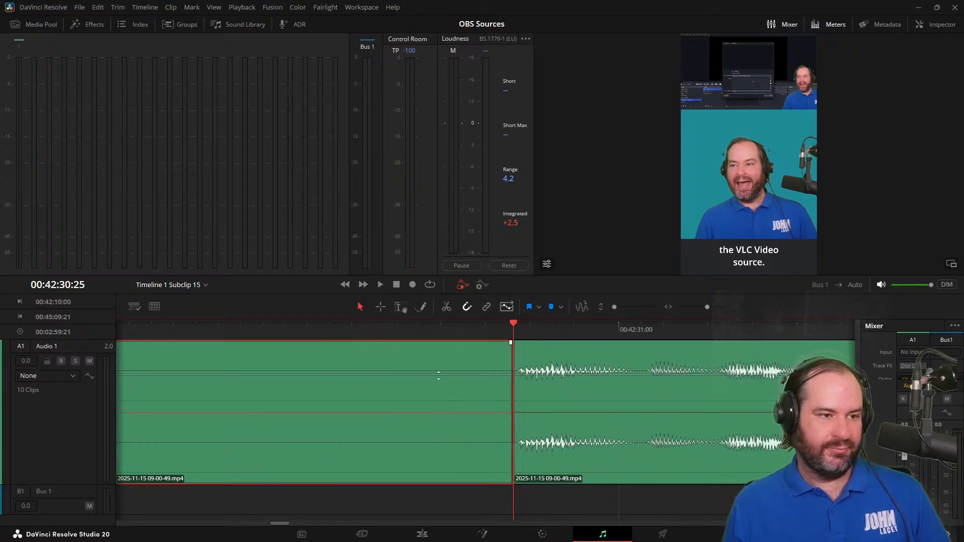
key(ctrl+minus)
key(ctrl+minus)
key(ctrl+minus)
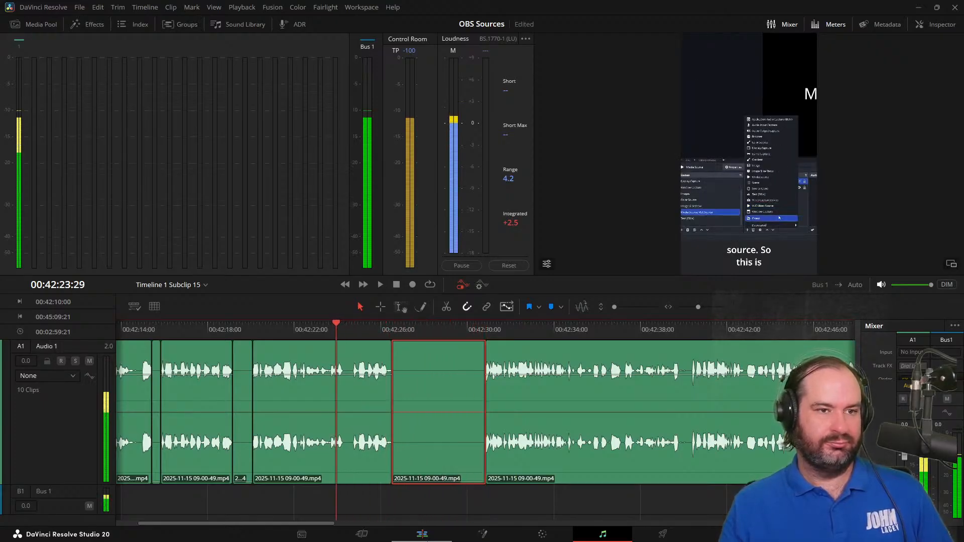
key(l)
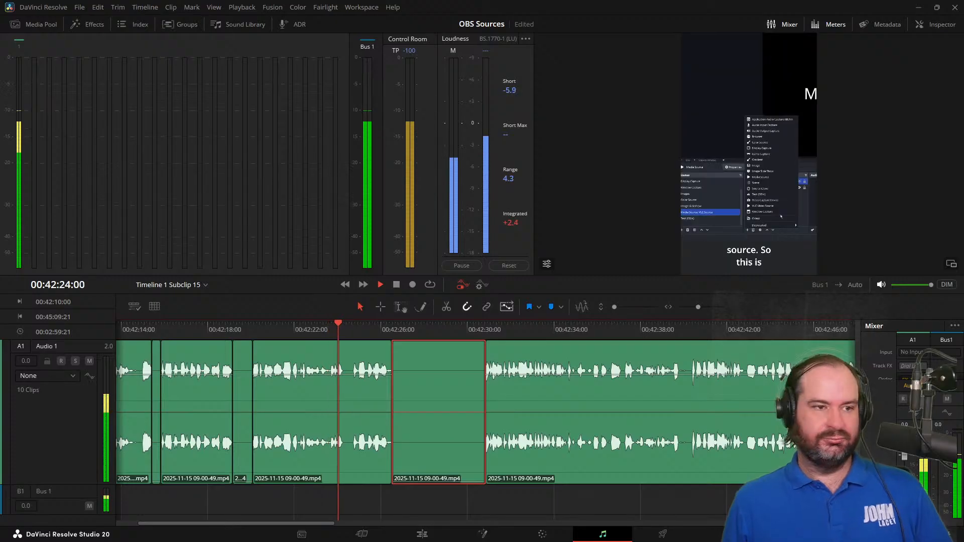
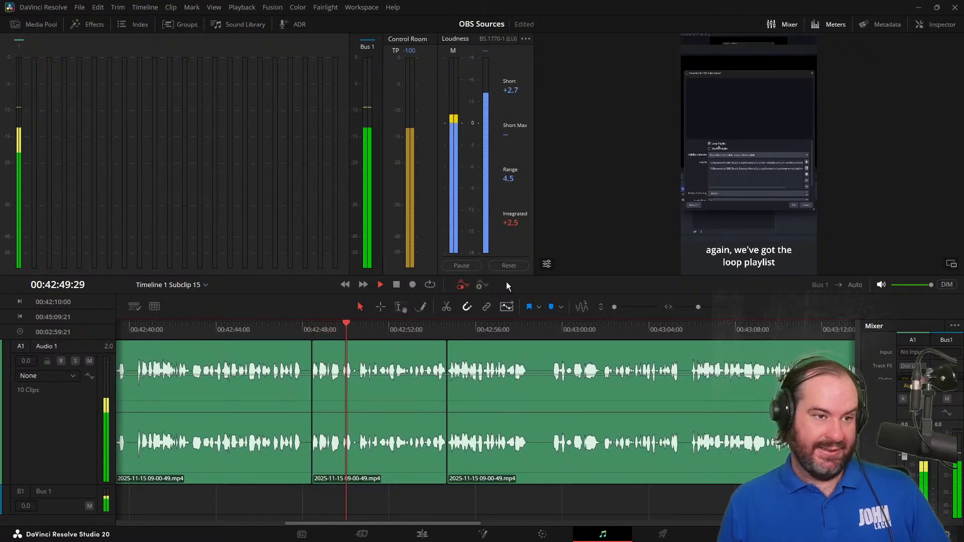
Replay the passage around "I can add individual files" and split the audio at 00:42:47:27, right after "folder or directory."
key(space)
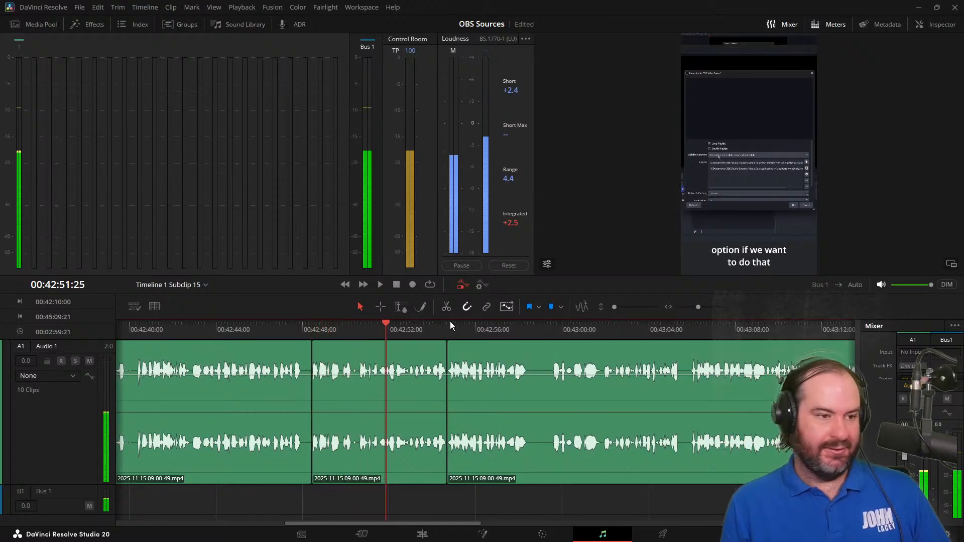
key(j)
key(j)
key(j)
key(ctrl+equal)
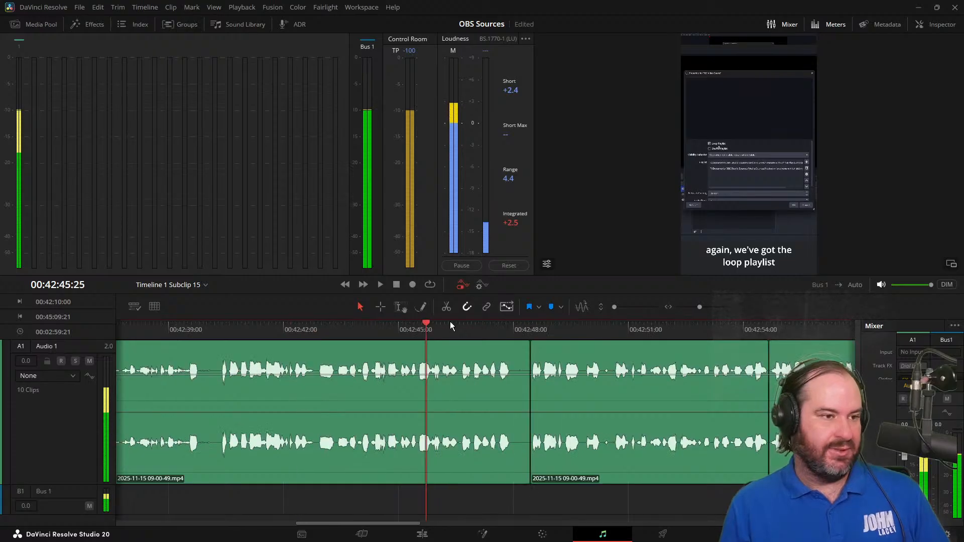
key(k)
key(ctrl+equal)
key(ctrl+equal)
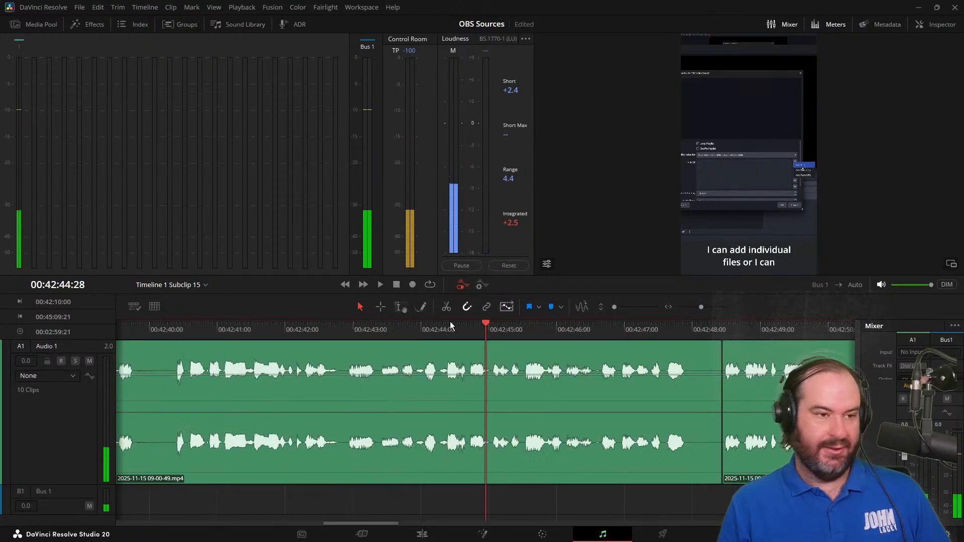
key(l)
key(l)
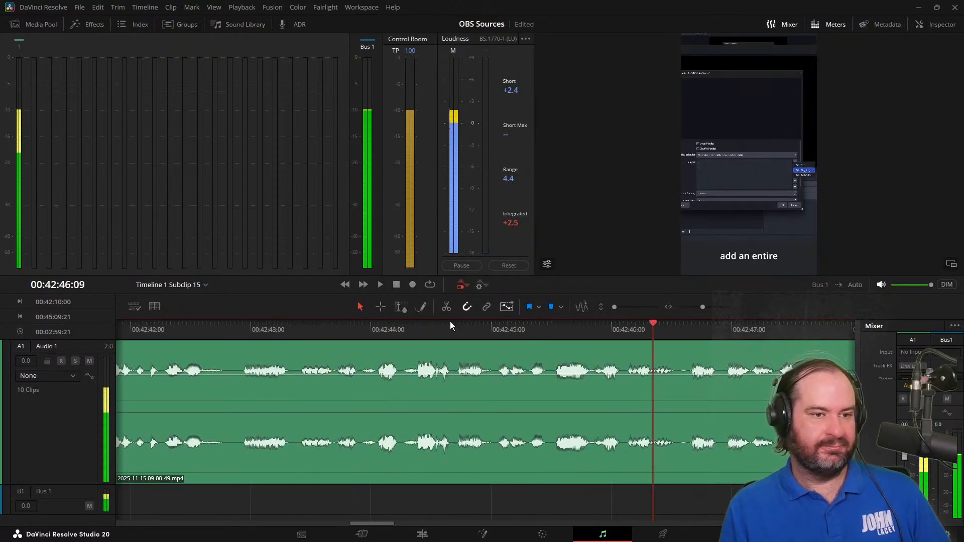
key(ctrl+b)
key(j)
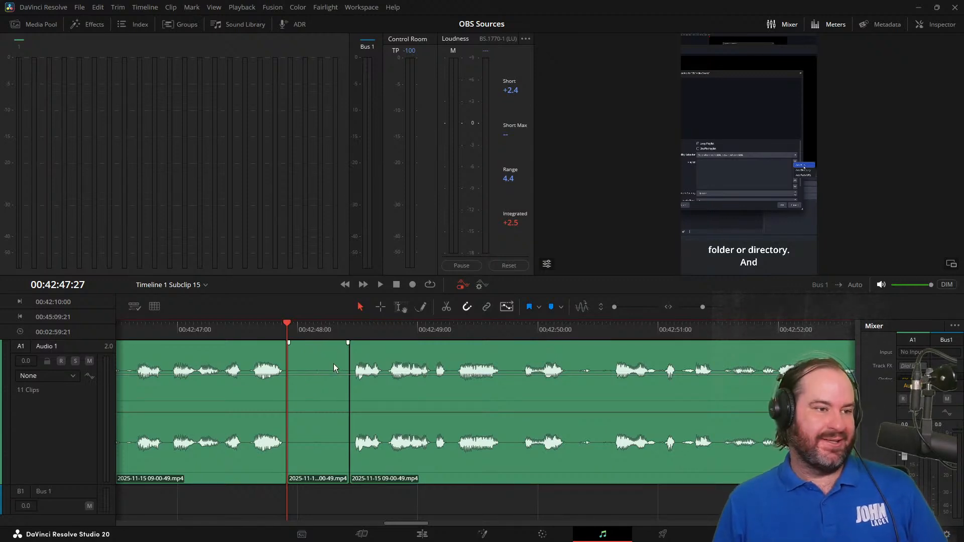
Silence the isolated pause starting at 00:42:47:27 and play on to the pause after "you can certainly do that."
drag(334, 382, 336, 541)
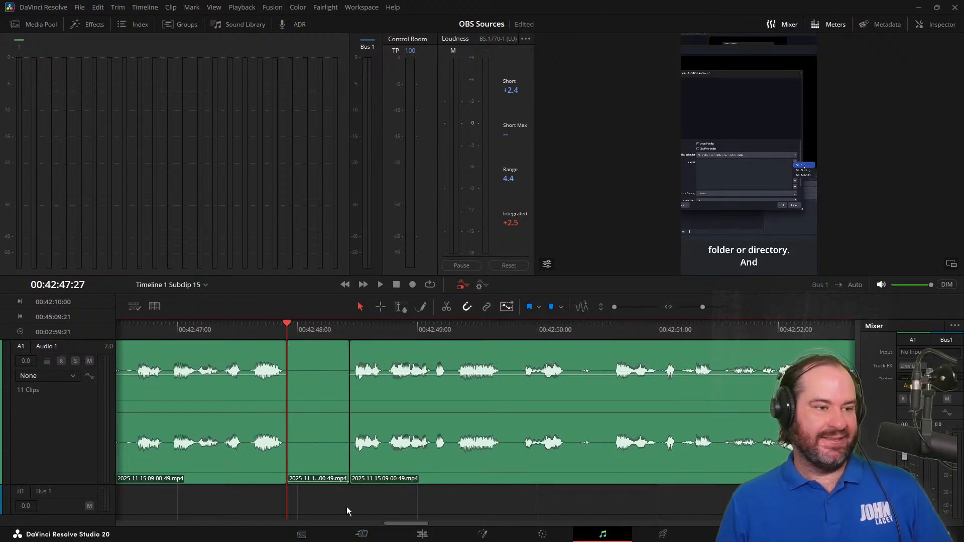
key(j)
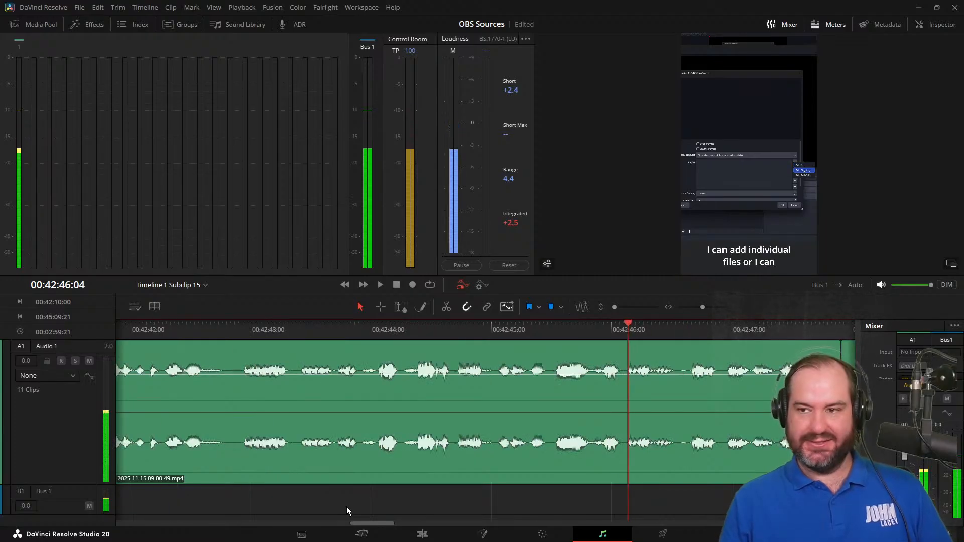
key(l)
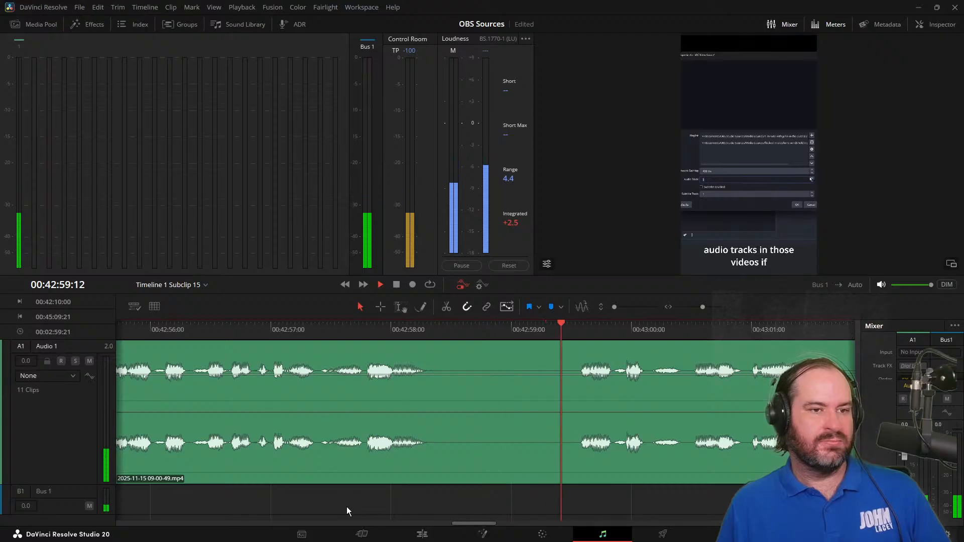
key(space)
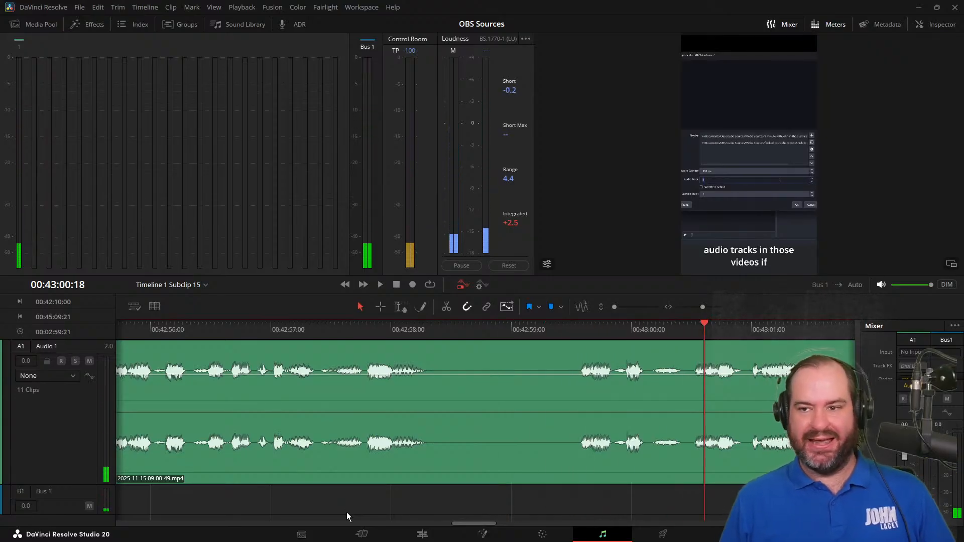
key(space)
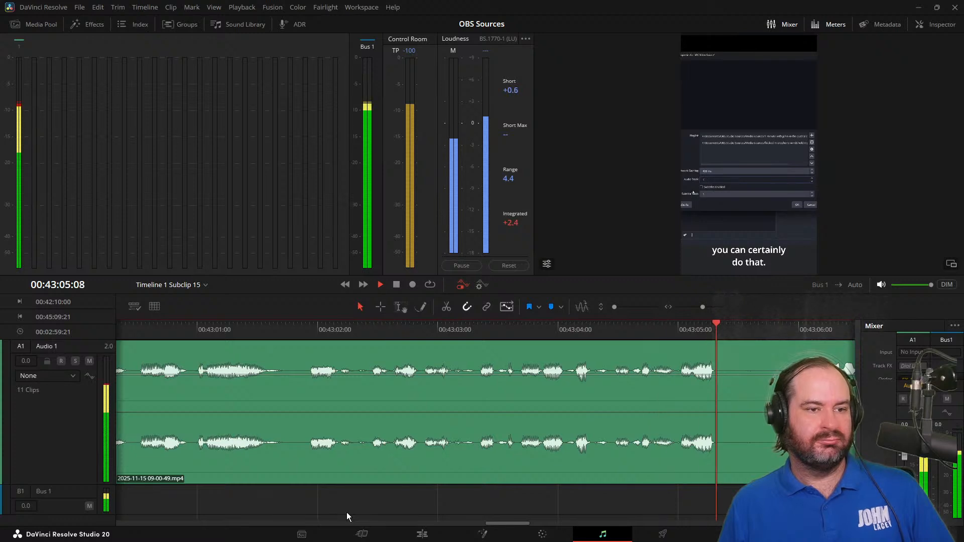
Split the audio at 00:43:05:10 and 00:43:05:27 and pull the isolated pause's volume all the way down
click(719, 327)
key(ctrl+b)
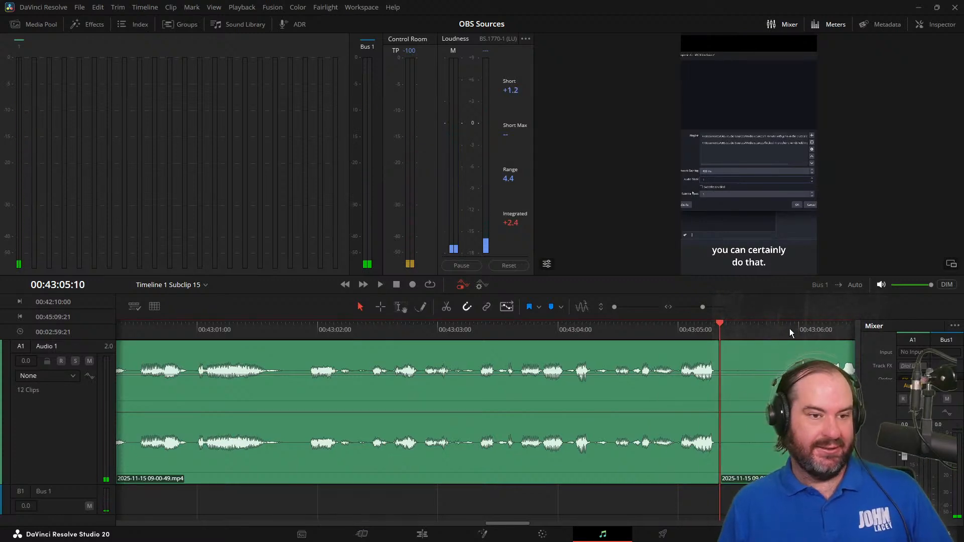
click(789, 328)
key(ctrl+b)
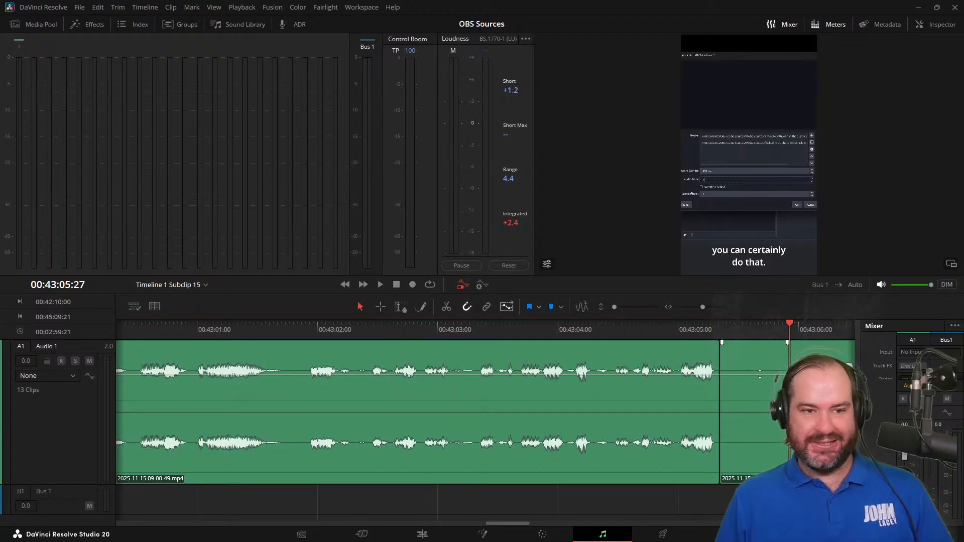
drag(759, 374, 759, 490)
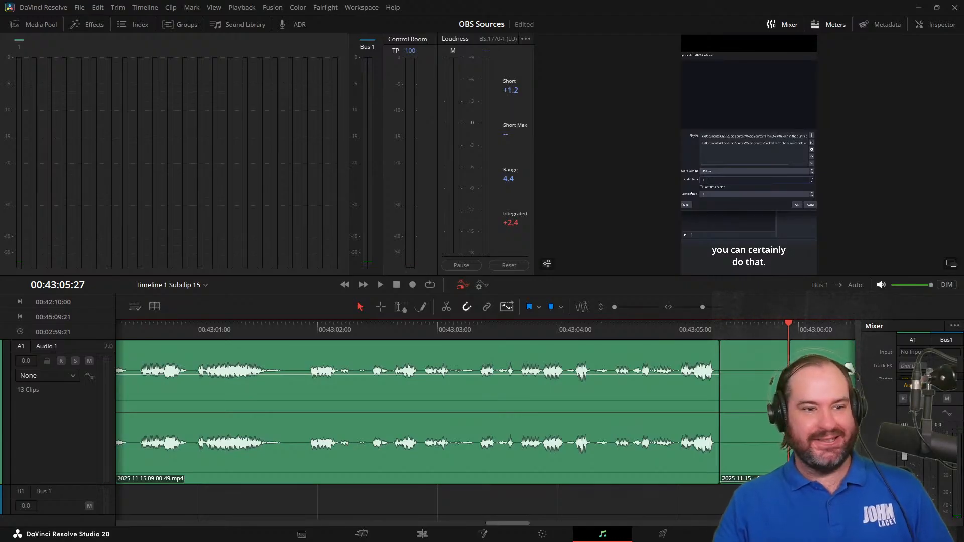
Play from the silenced pause to the end of "about that right now." and split the audio at 00:43:14:17
key(j)
key(j)
key(space)
key(space)
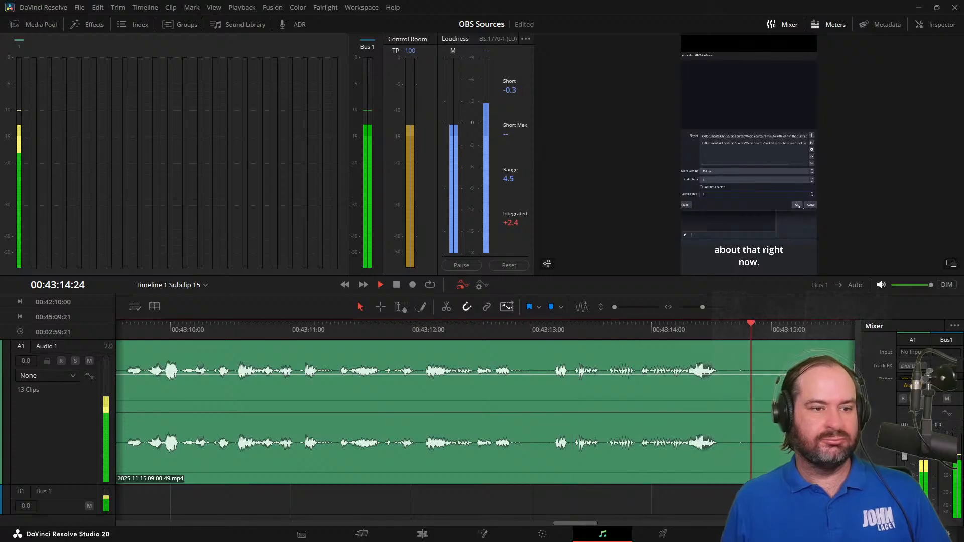
key(space)
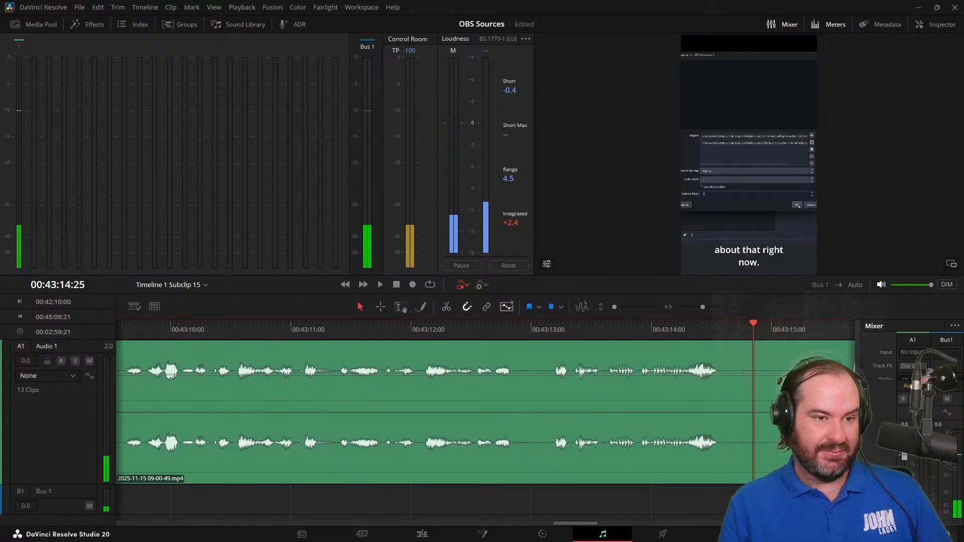
key(Left)
key(Left)
key(Left)
key(Left)
key(Left)
key(Left)
key(Left)
key(Left)
key(ctrl+b)
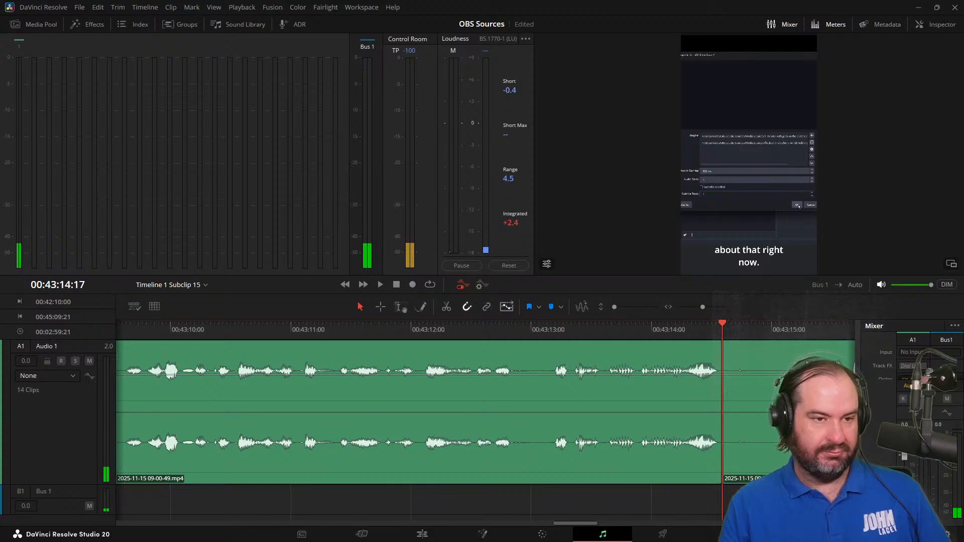
Step frame by frame to the start of "So if I click on that" and split the audio at 00:43:15:04
key(space)
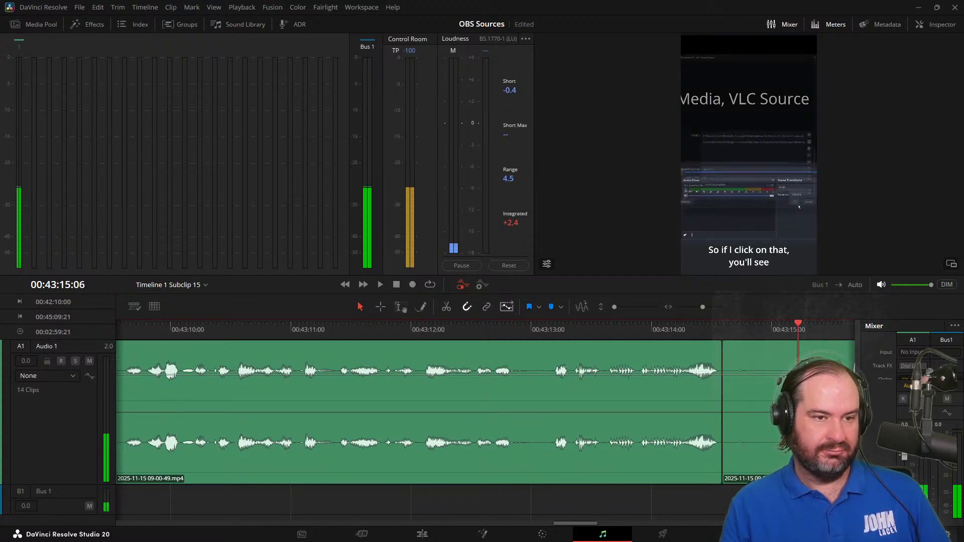
key(Right)
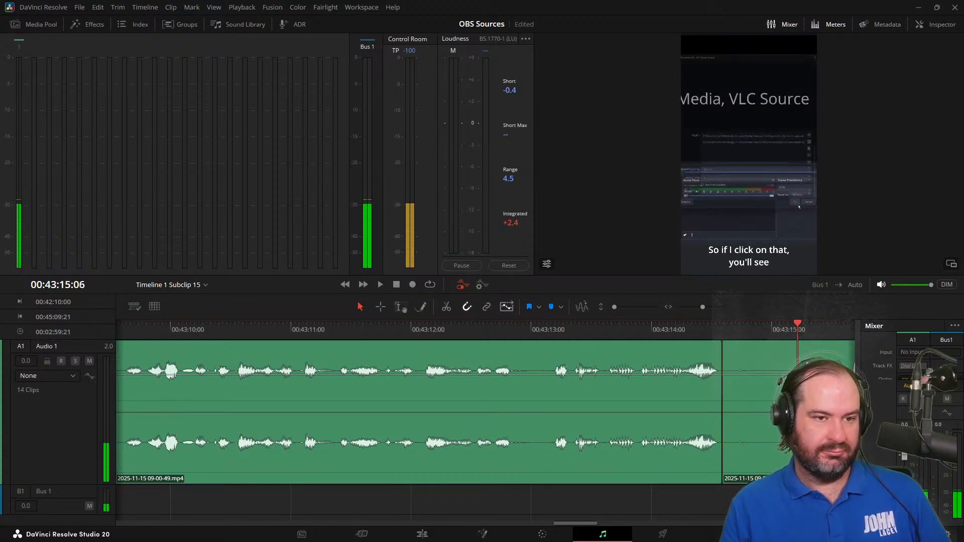
key(Left)
key(Left)
key(Left)
key(Left)
key(Left)
key(Left)
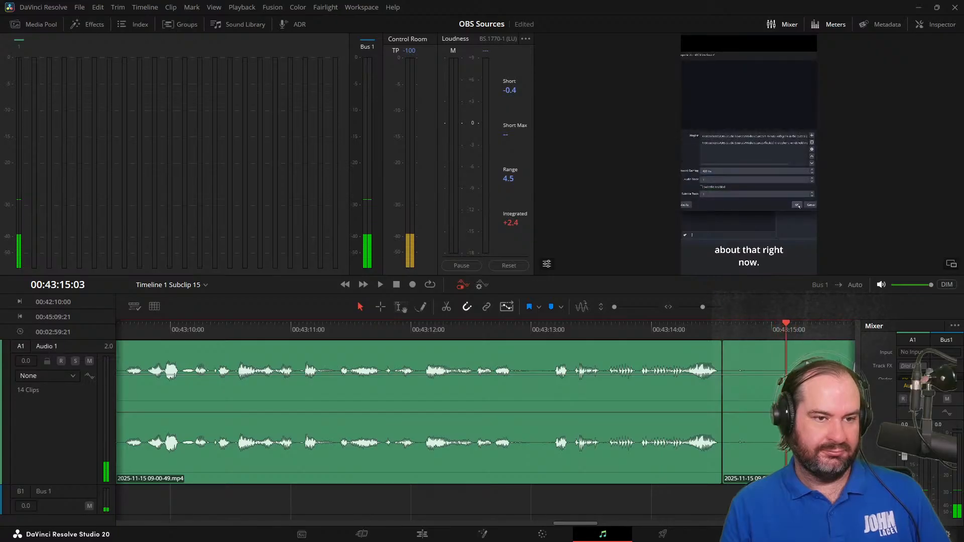
key(Right)
key(Right)
key(Left)
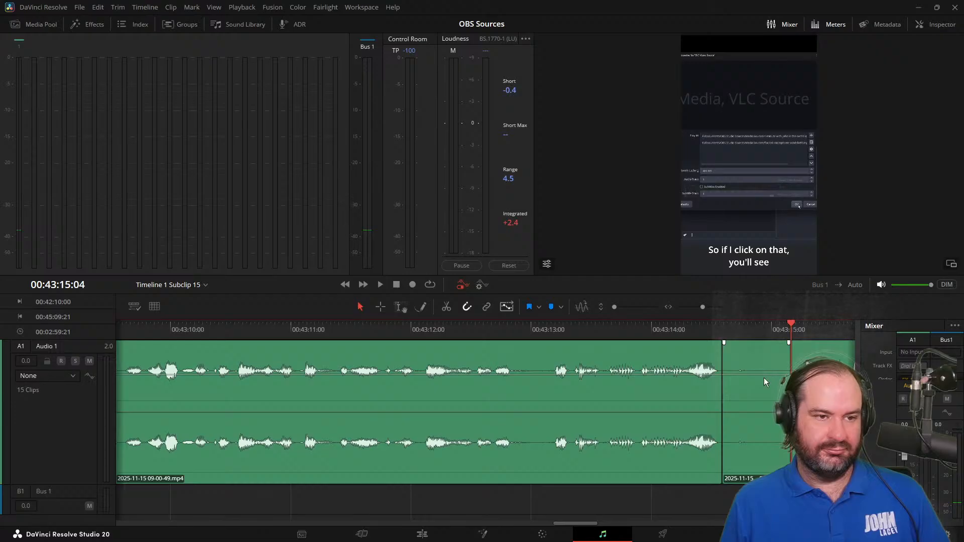
Play from the isolated pause to the one after "that my video starts to play." and split the audio at 00:43:18:15
key(j)
key(j)
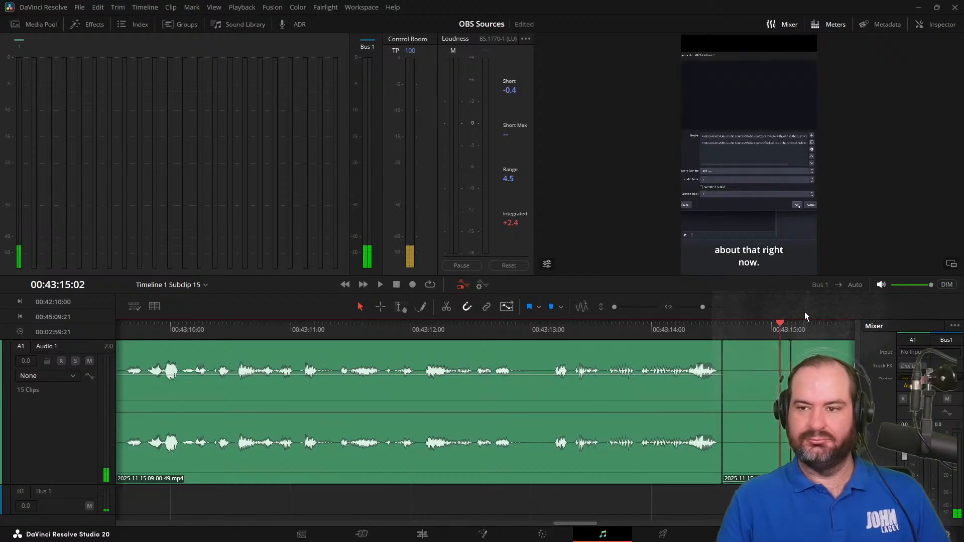
key(k)
key(l)
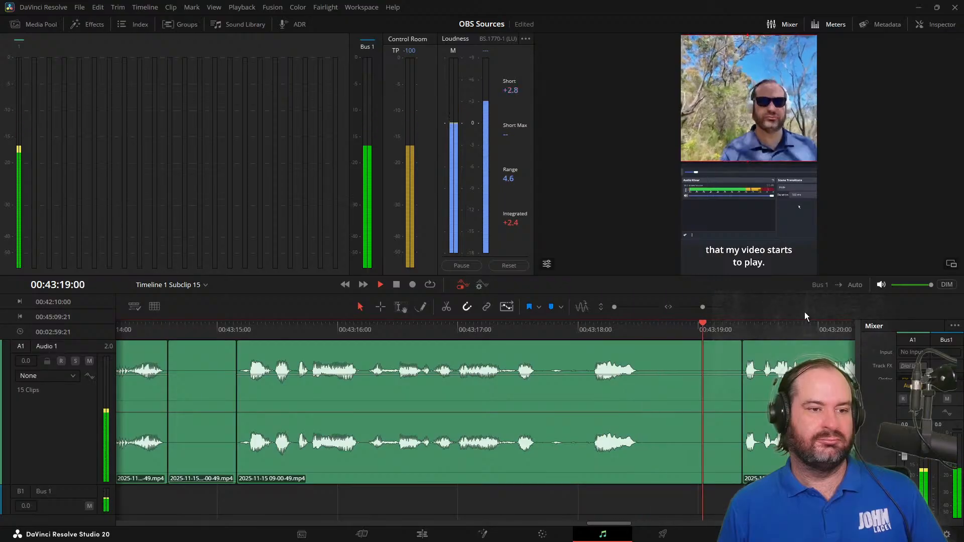
key(space)
key(Left)
key(Left)
key(Left)
key(Left)
key(Left)
key(Left)
key(Left)
key(Left)
key(Left)
key(Left)
key(Left)
key(Left)
key(Left)
key(Left)
key(Left)
key(Left)
key(Left)
key(Left)
key(Left)
key(Left)
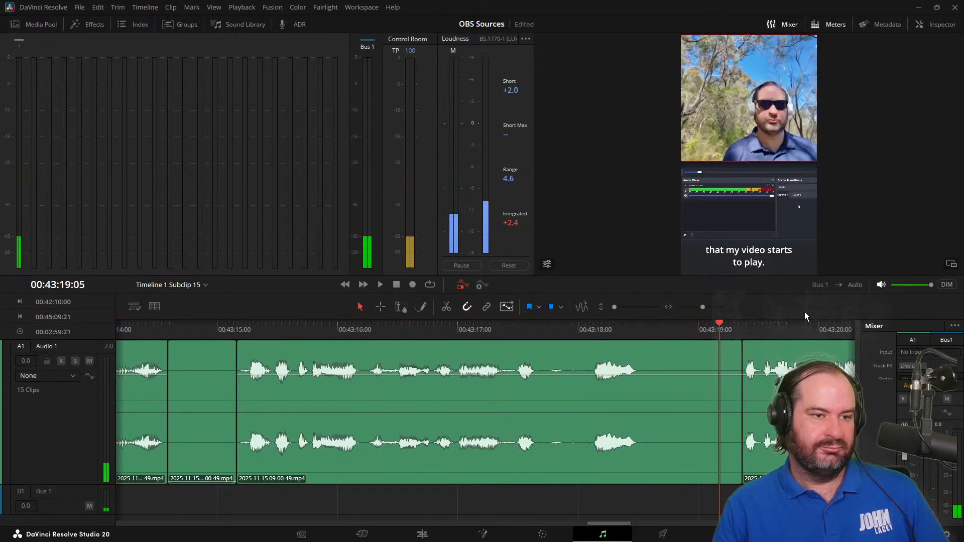
key(Left)
key(Left)
key(Left)
key(Left)
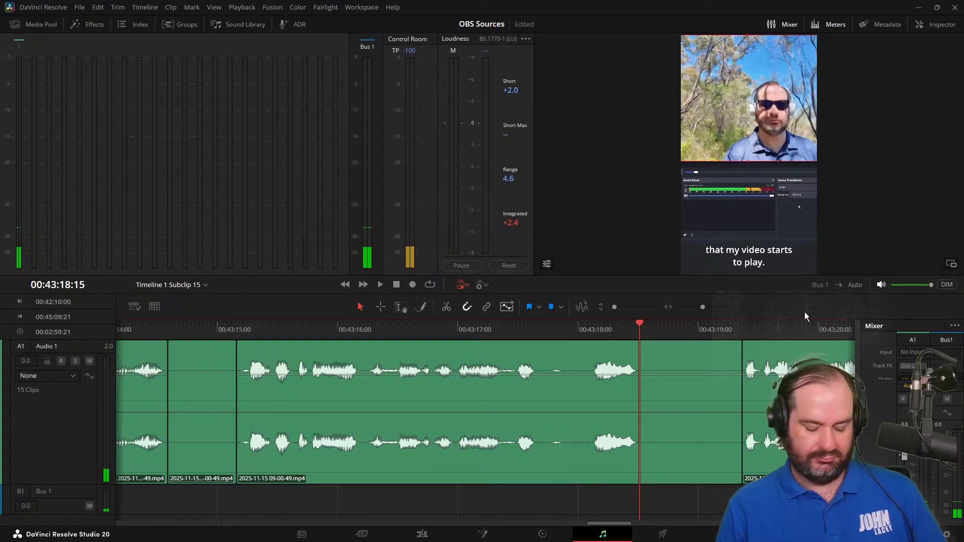
key(ctrl+b)
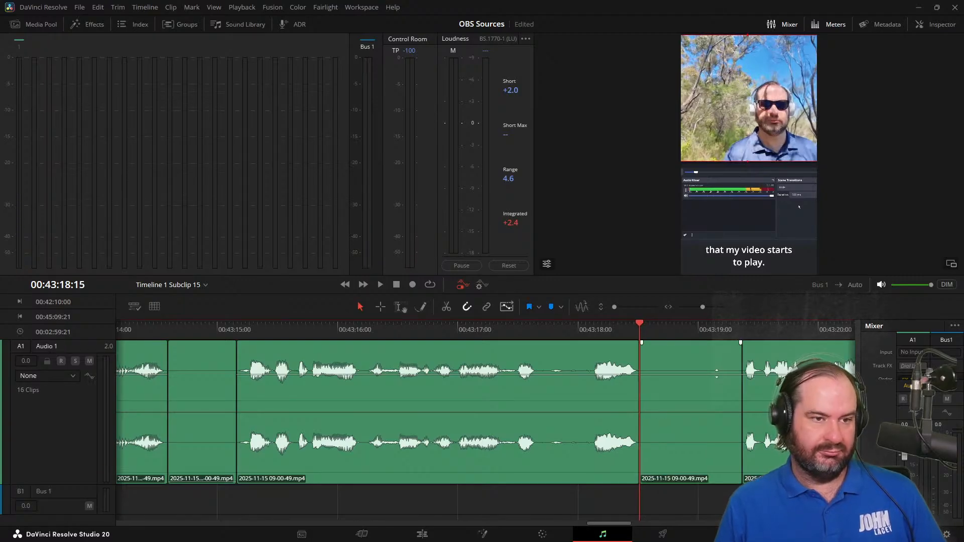
Silence the isolated pause starting at 00:43:18:15 and play on past "for eight hours at a time."
drag(716, 372, 706, 468)
key(j)
key(j)
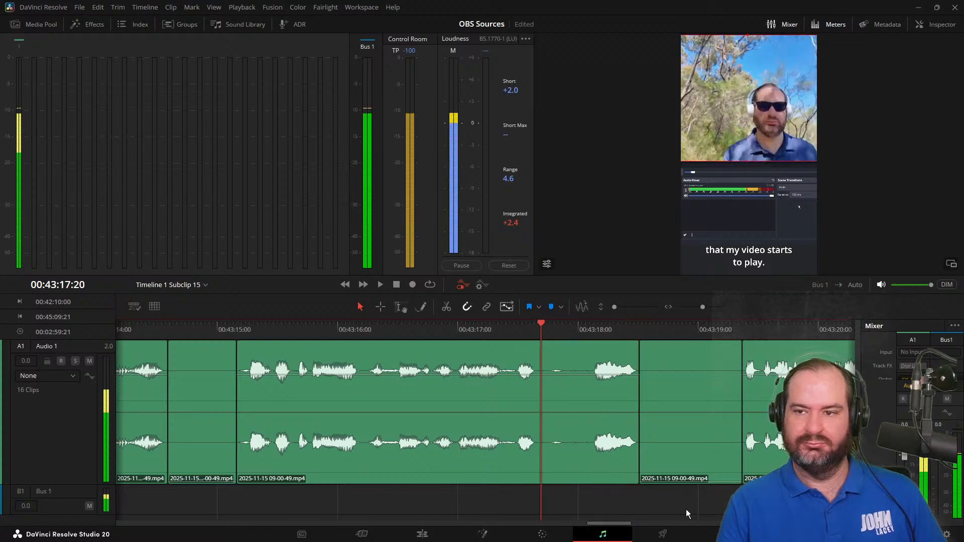
key(l)
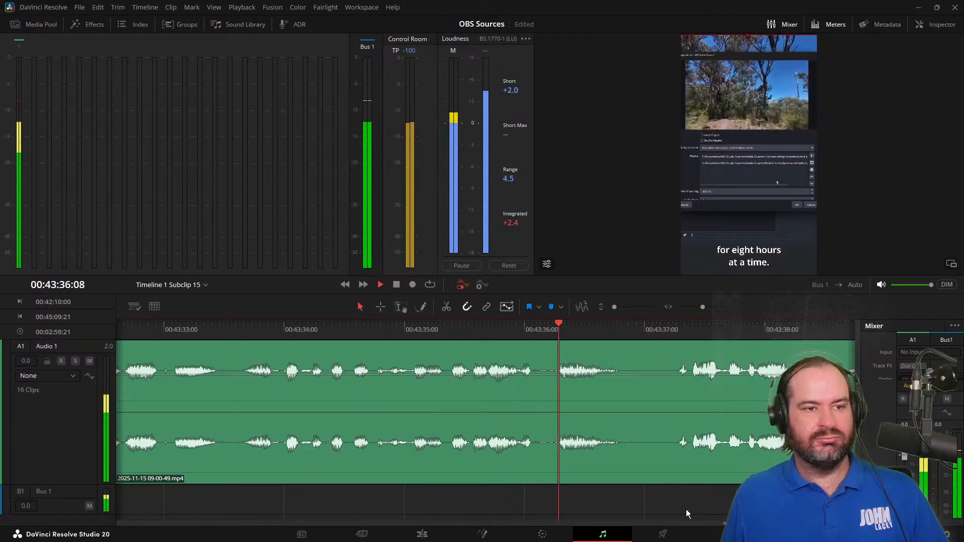
key(space)
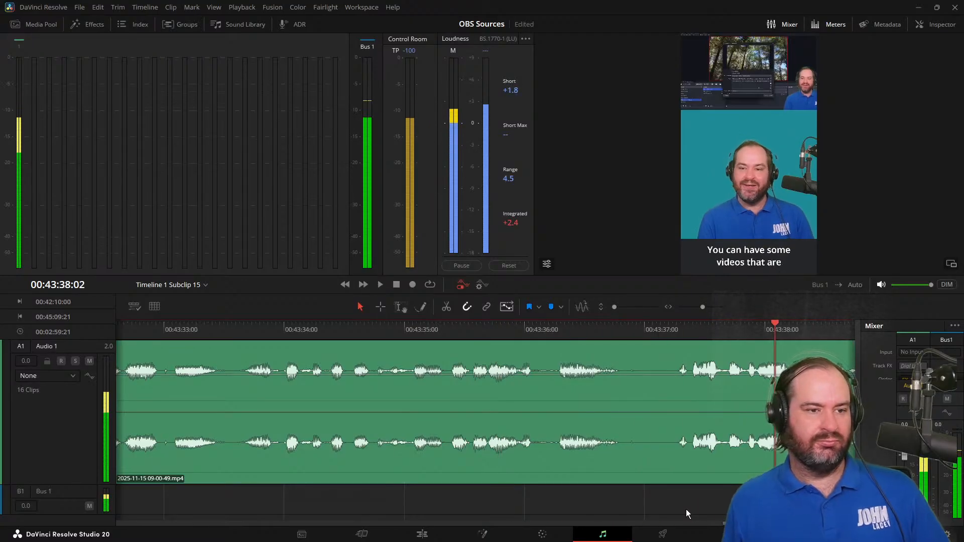
Isolate the pause before "You can have some videos that are" with audio splits at 00:43:36:25 and 00:43:37:07
click(682, 336)
key(space)
key(space)
click(616, 335)
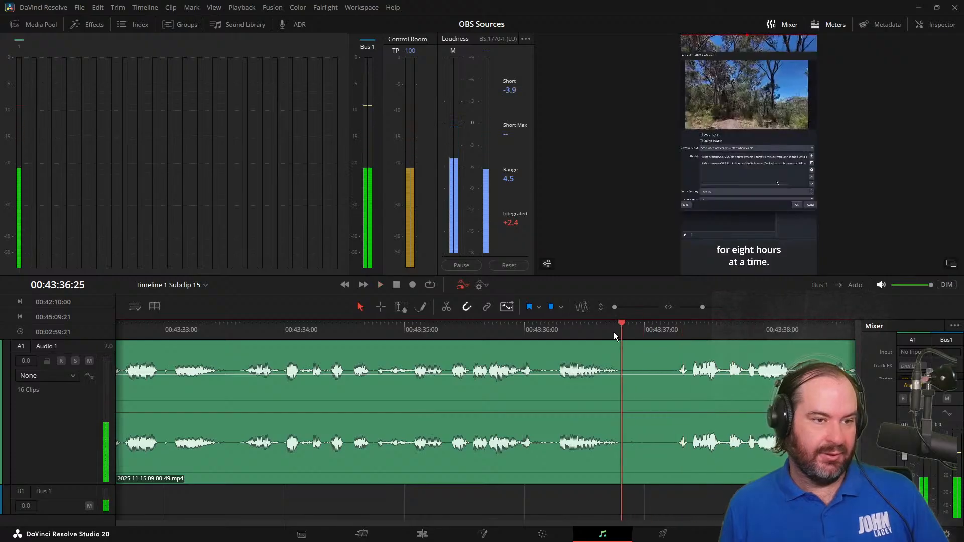
drag(615, 335, 676, 333)
key(ctrl+b)
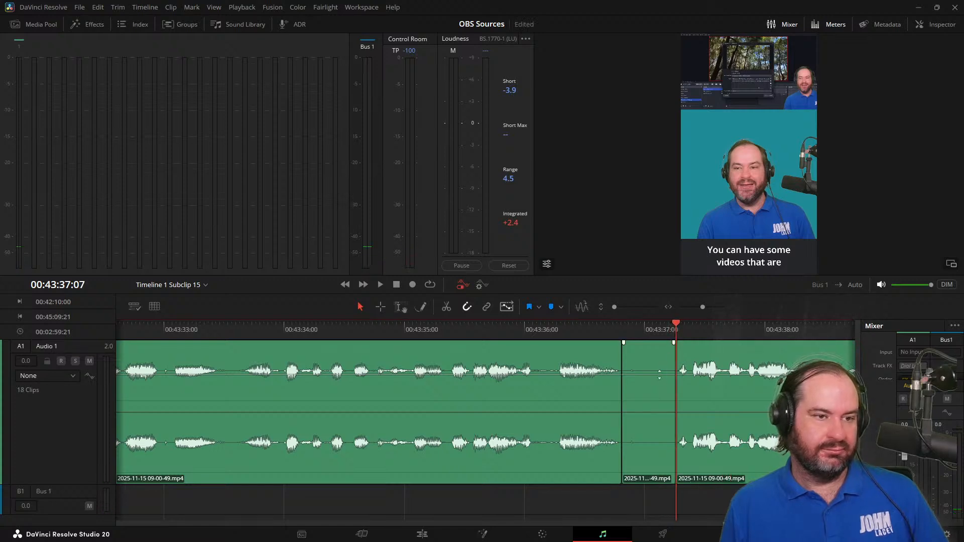
key(ctrl+b)
Play the audio from just before the last isolated pause to the end of the timeline
key(j)
key(j)
key(l)
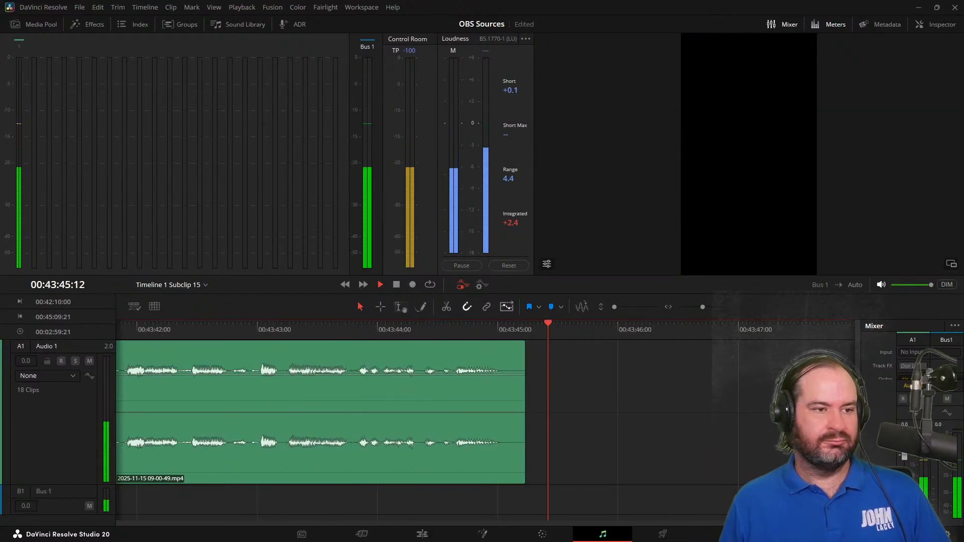
key(space)
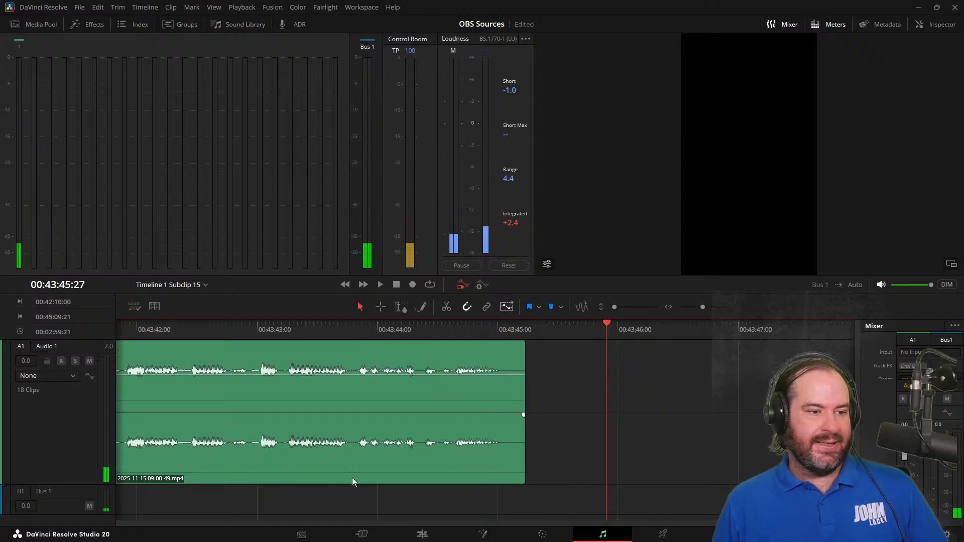
Return to the start of the timeline on the Edit page and begin exporting the ST1 subtitle track to the OBS Sources folder
click(422, 534)
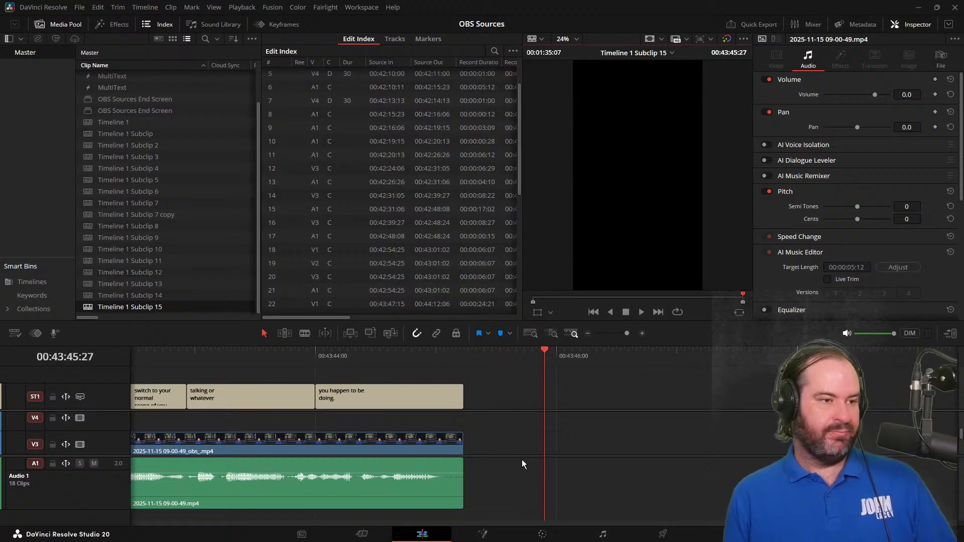
key(Home)
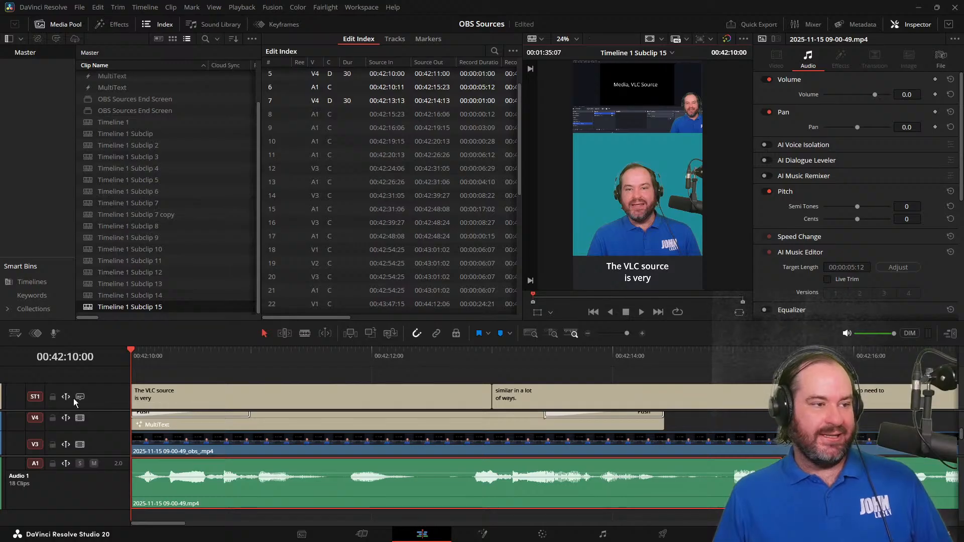
right_click(97, 396)
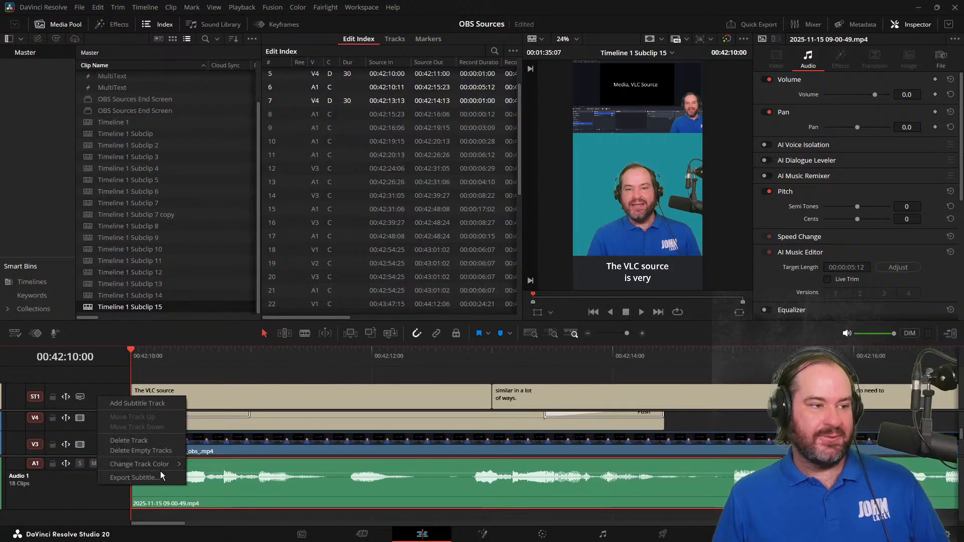
click(146, 478)
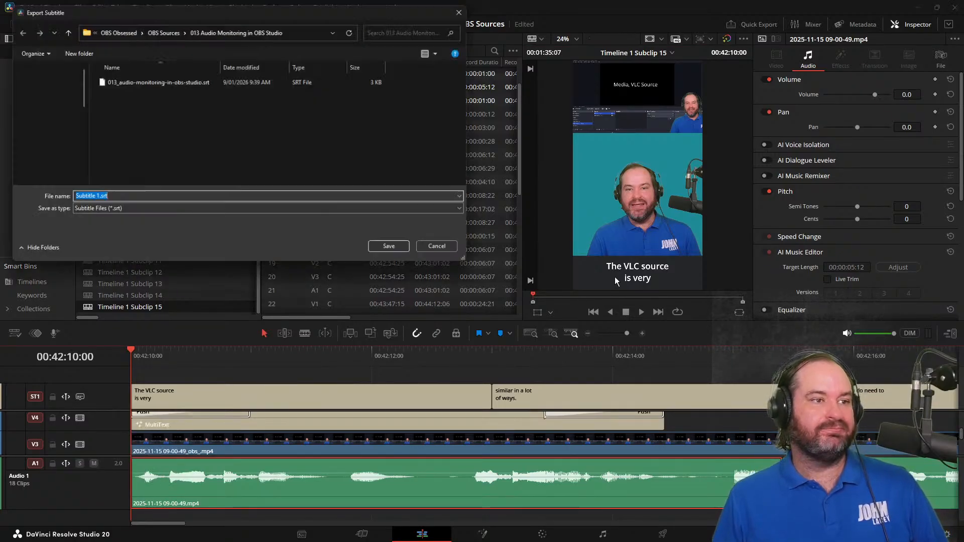
click(176, 30)
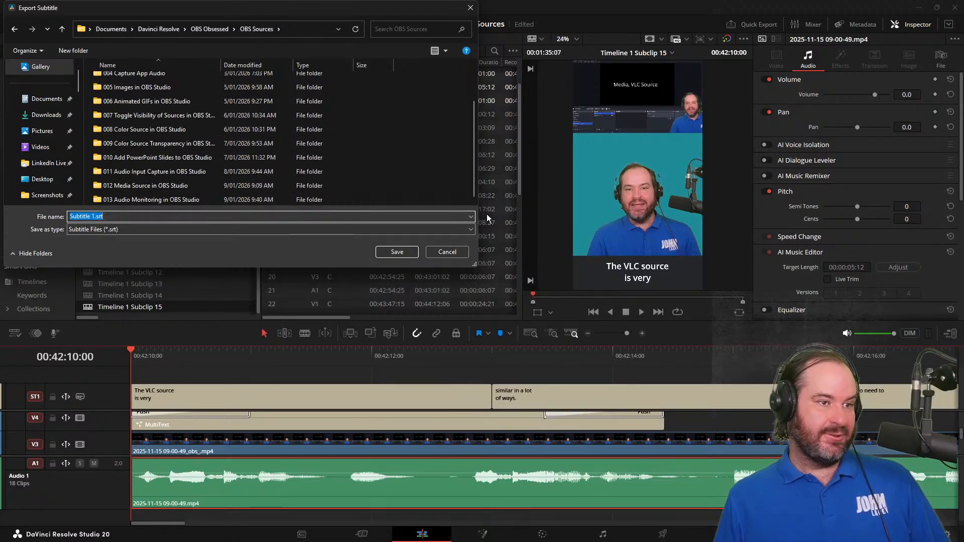
Create a folder named "014 VLC Video Source in OBS Studio" inside OBS Sources and open it as the export location
right_click(457, 197)
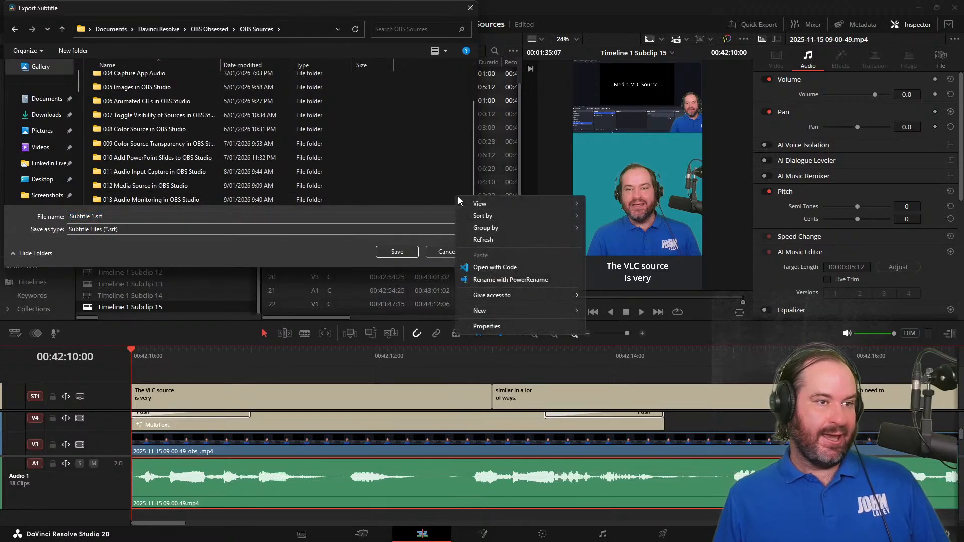
mouse_move(532, 309)
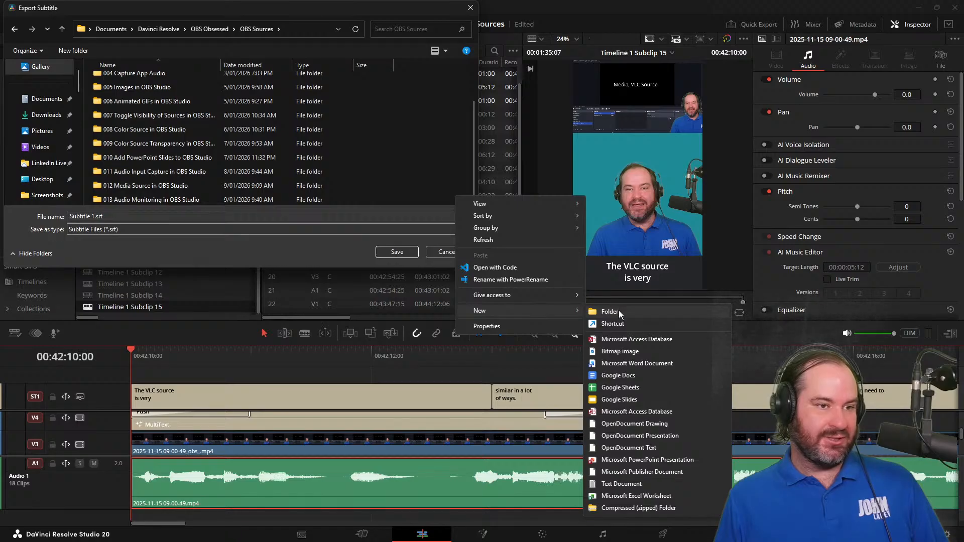
click(619, 311)
text(024)
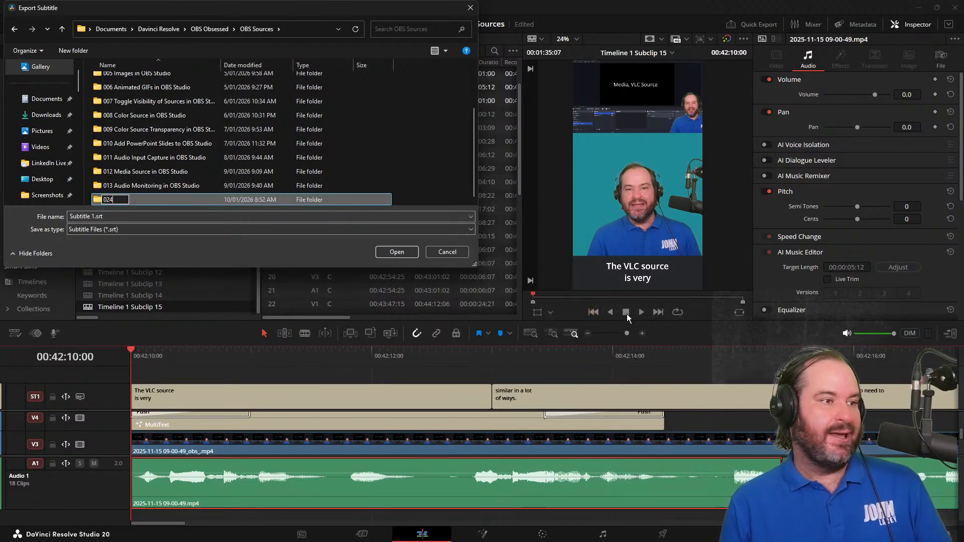
key(BackSpace)
text(14)
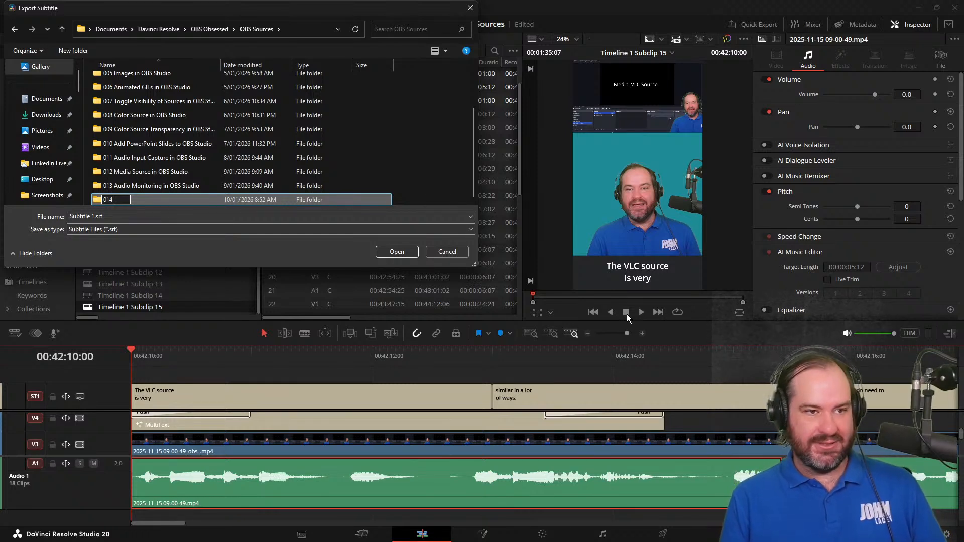
text(VLC)
text( Media)
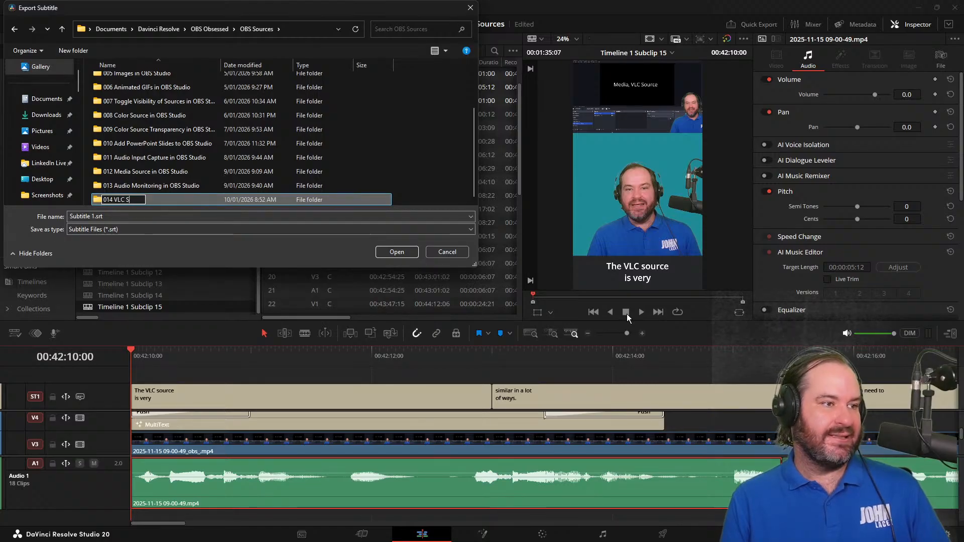
key(BackSpace)
key(BackSpace)
key(BackSpace)
key(BackSpace)
key(BackSpace)
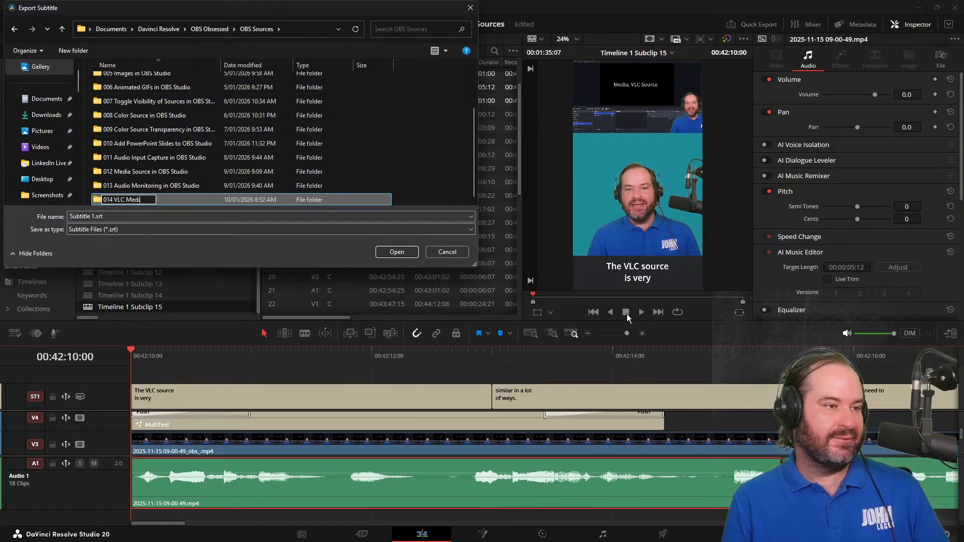
text(Video S)
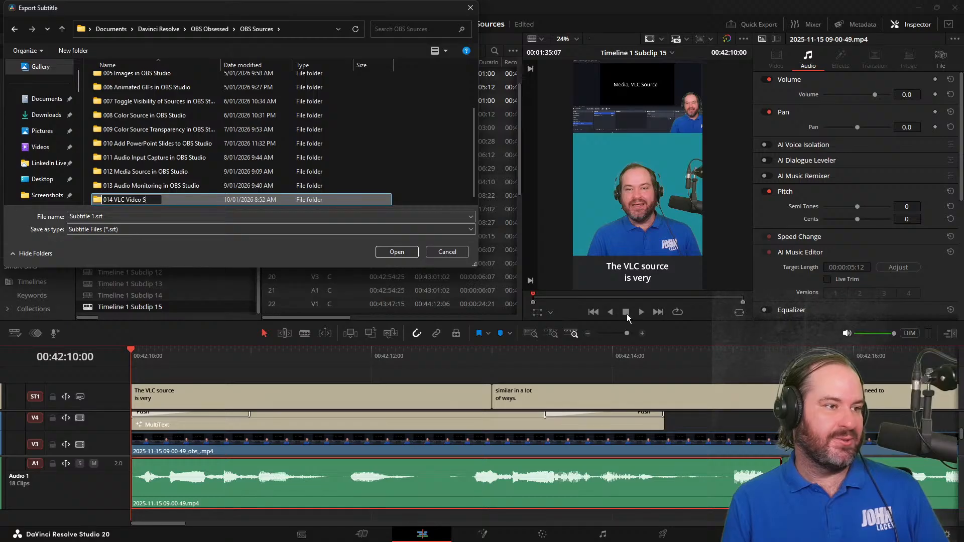
text(ource in OBS Studio)
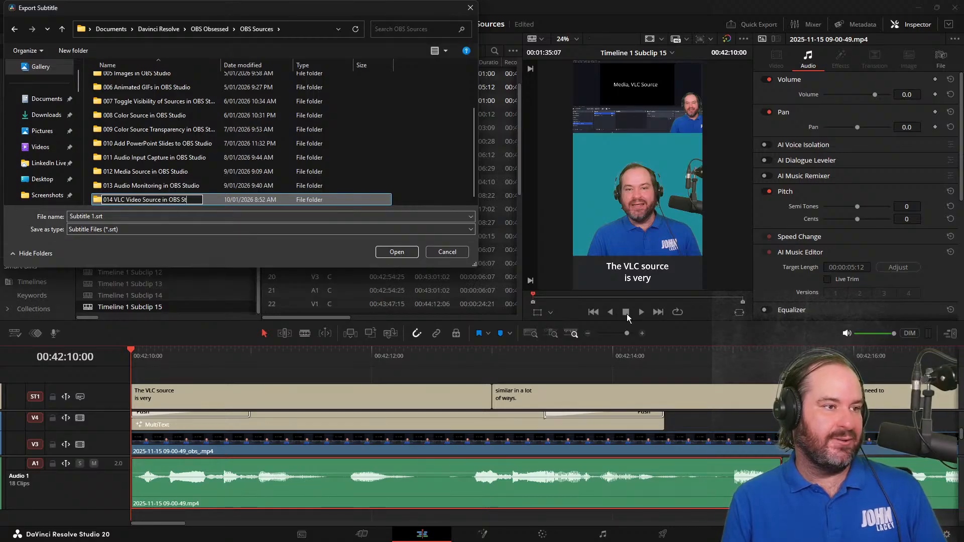
key(Return)
key(Return)
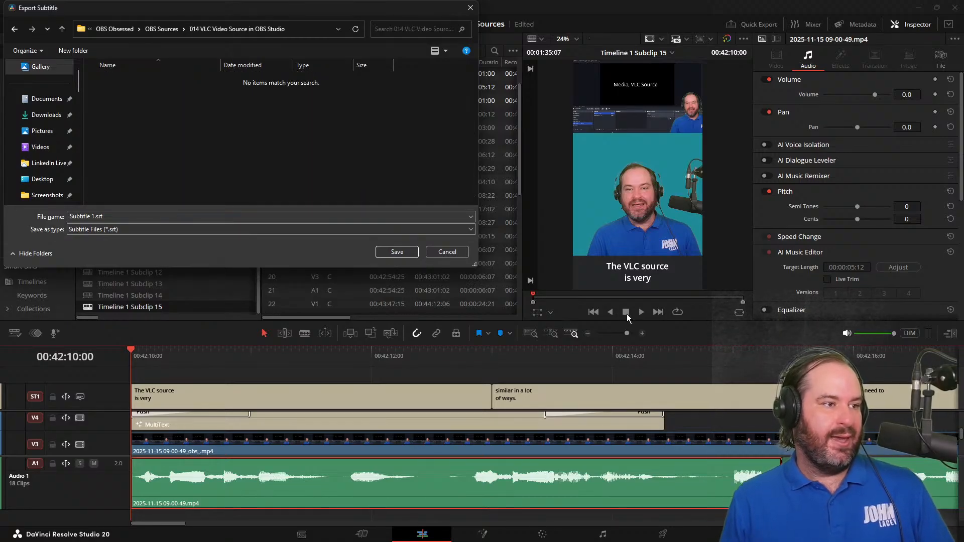
Name the subtitle export file 014_vlc-video-source-in-obs-studio.srt
click(94, 216)
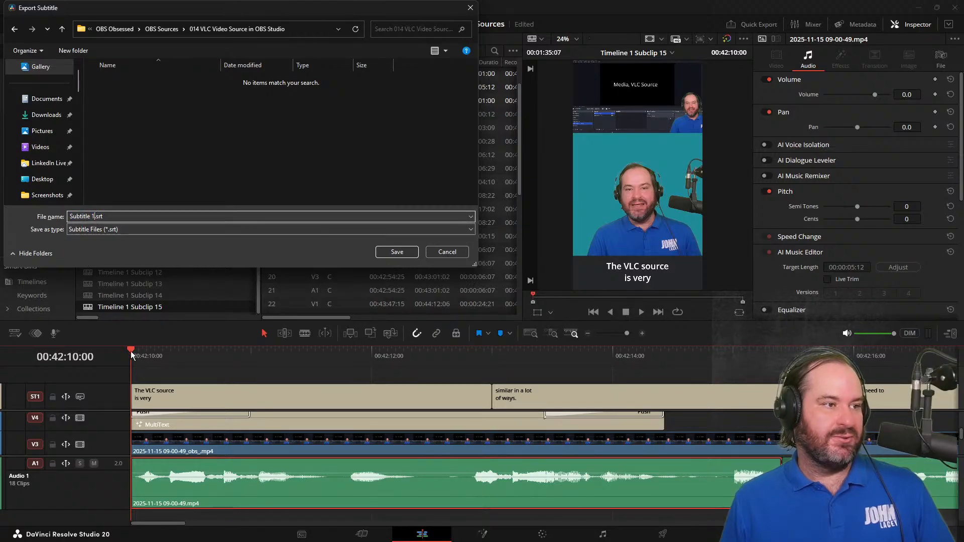
key(shift+Left)
key(shift+Left)
key(shift+Left)
key(shift+Left)
key(shift+Left)
key(shift+Left)
key(shift+Left)
key(shift+Left)
key(shift+Left)
key(shift+Left)
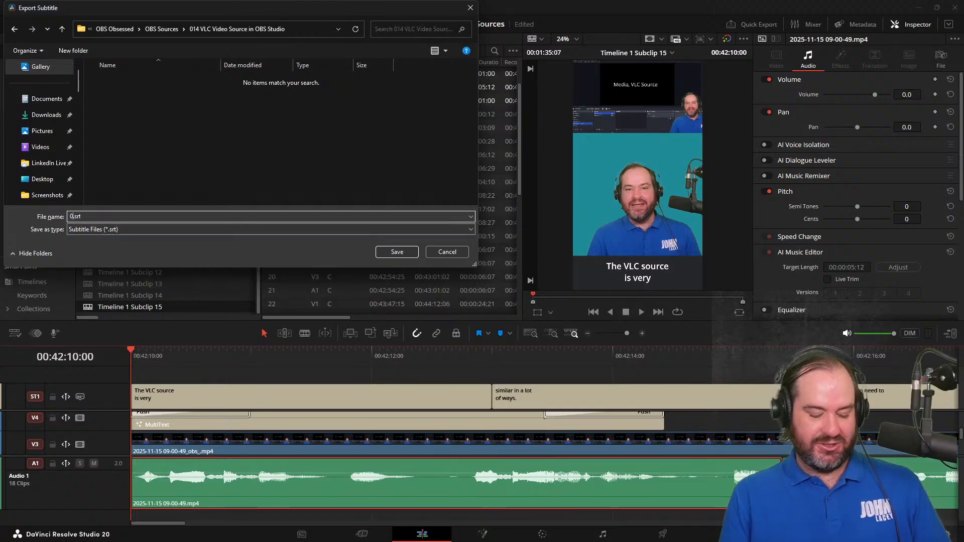
text(014)
text(_vlc-st)
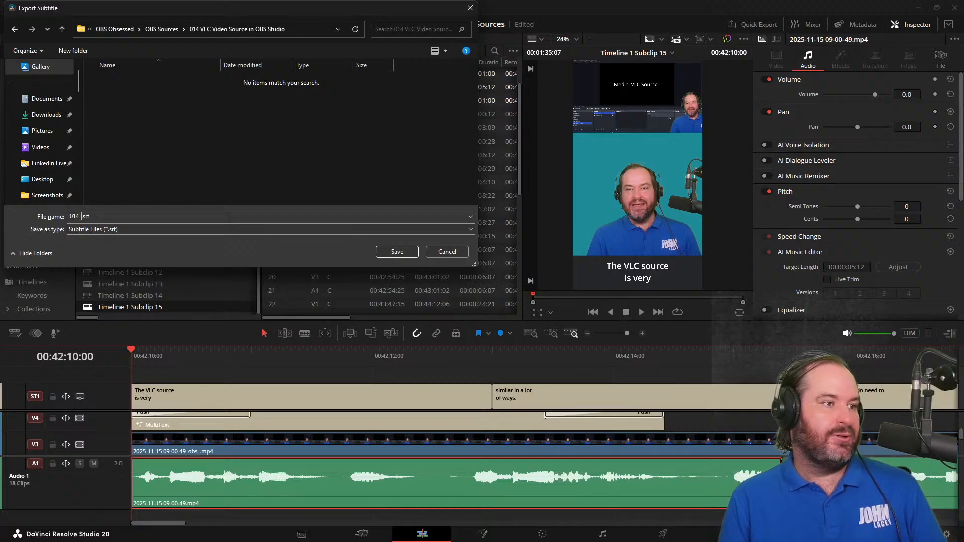
key(BackSpace)
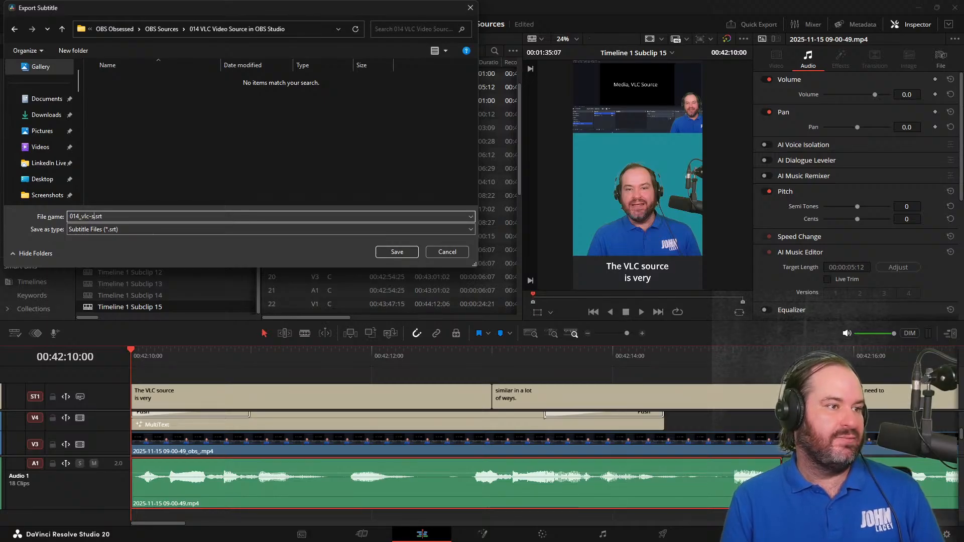
text(video)
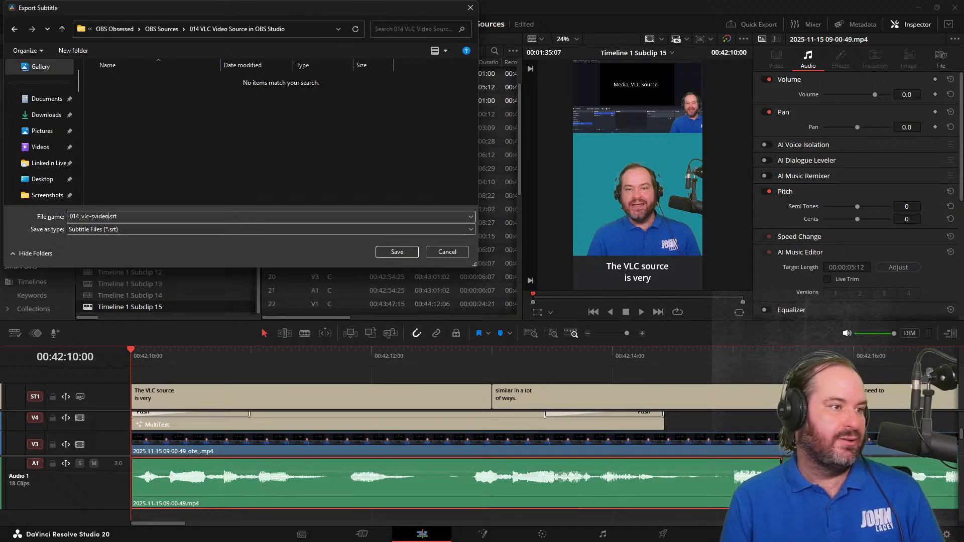
text(-)
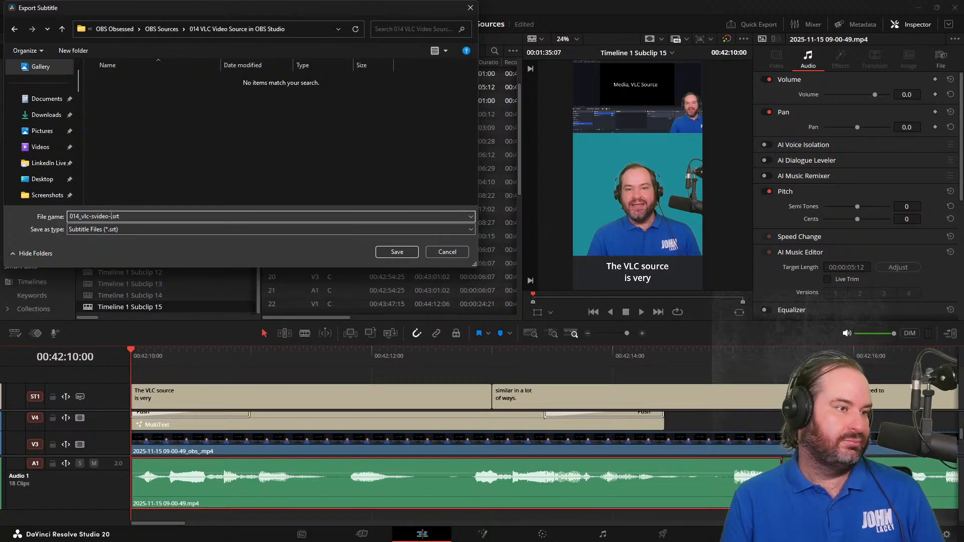
key(BackSpace)
key(BackSpace)
key(BackSpace)
key(BackSpace)
key(BackSpace)
key(BackSpace)
key(BackSpace)
text(video)
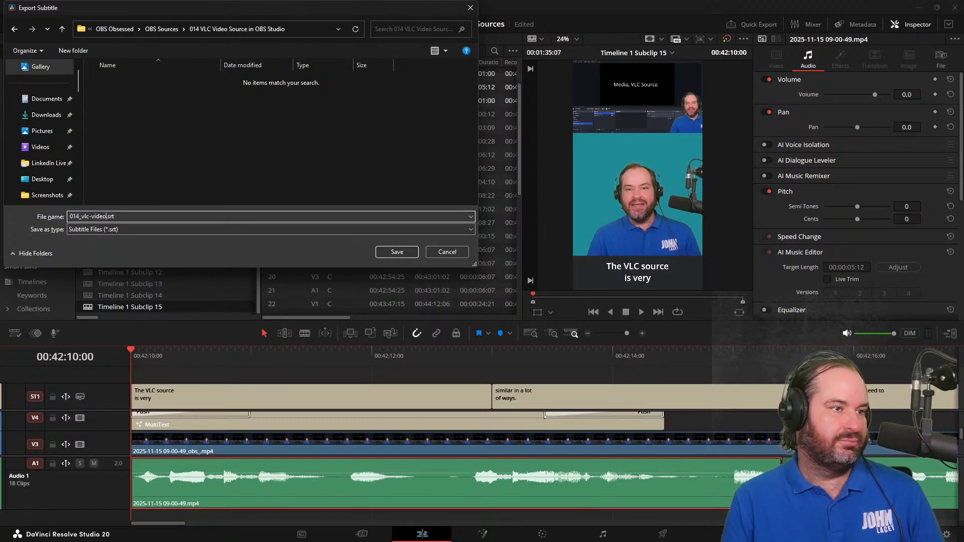
text(-source-in-obs)
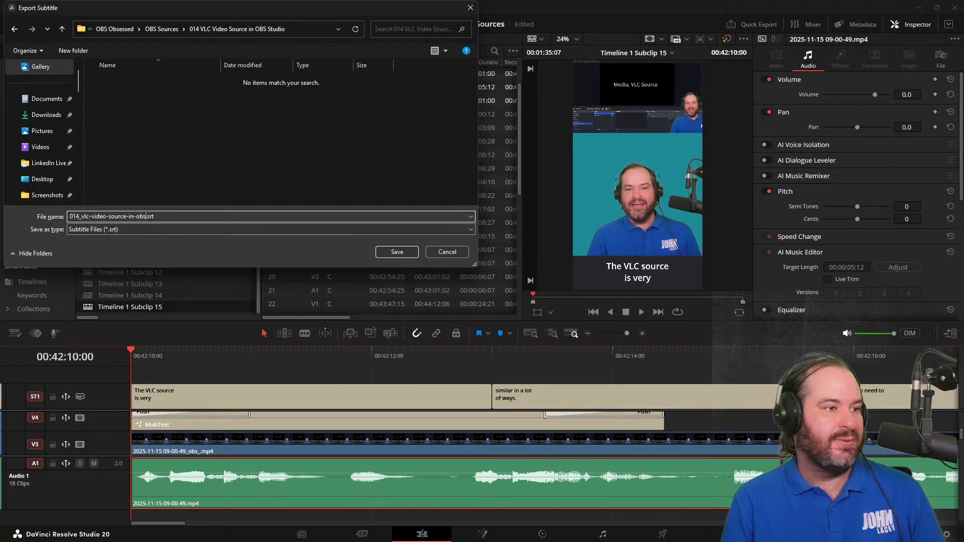
text(-studio)
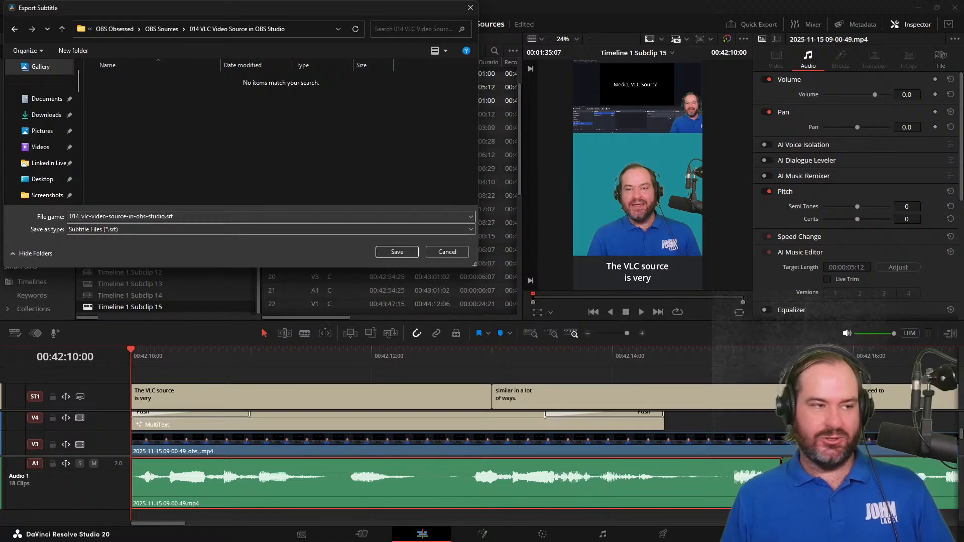
Set the file type to Subtitle Files Without Formatting (*.srt) and save the subtitle export
click(240, 230)
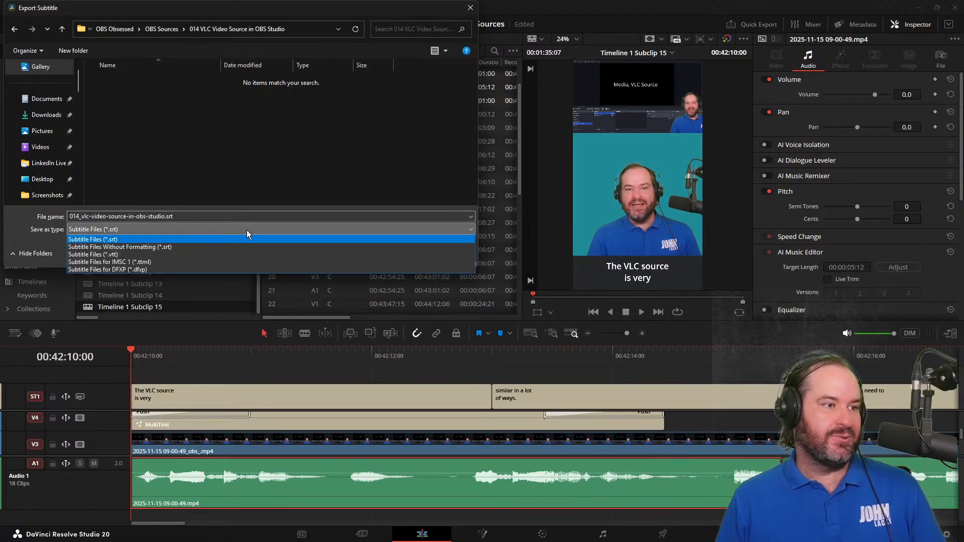
click(246, 230)
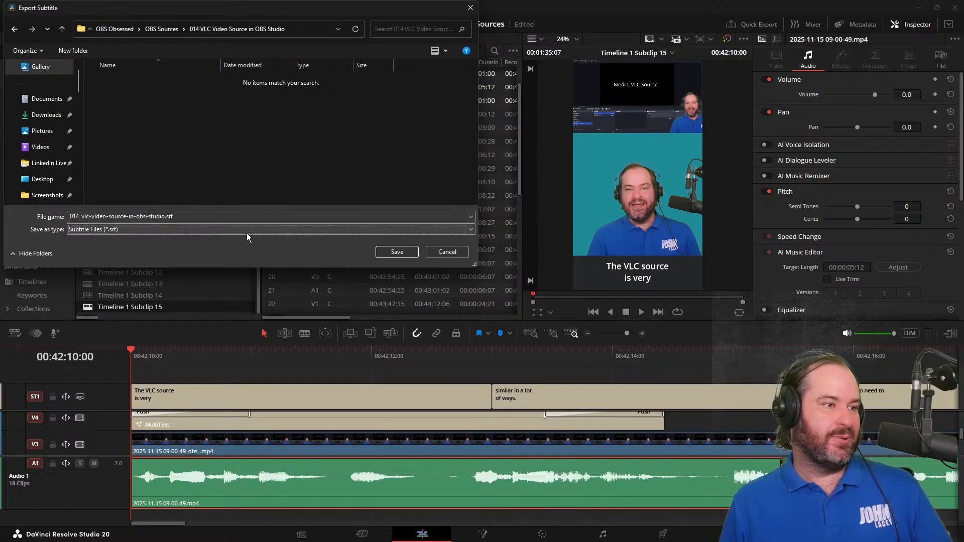
click(246, 233)
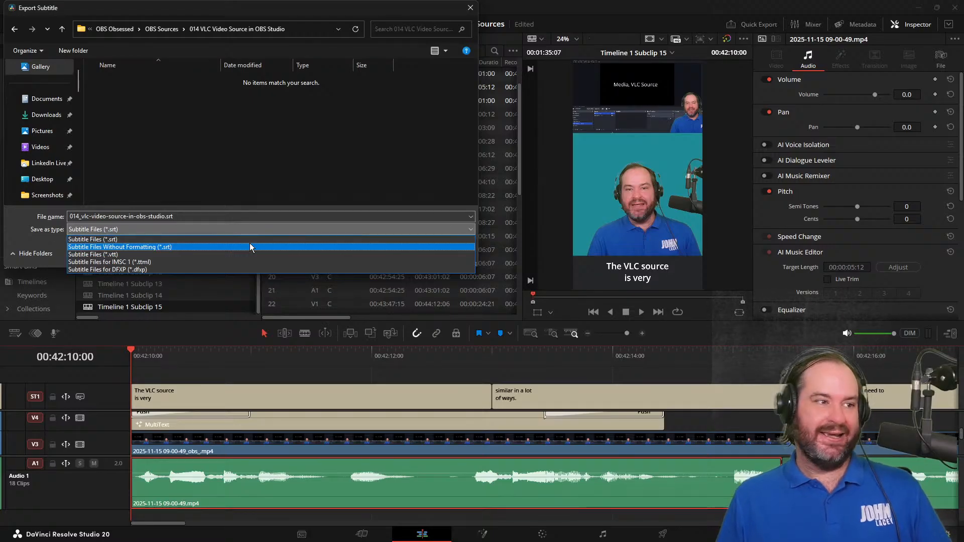
click(250, 246)
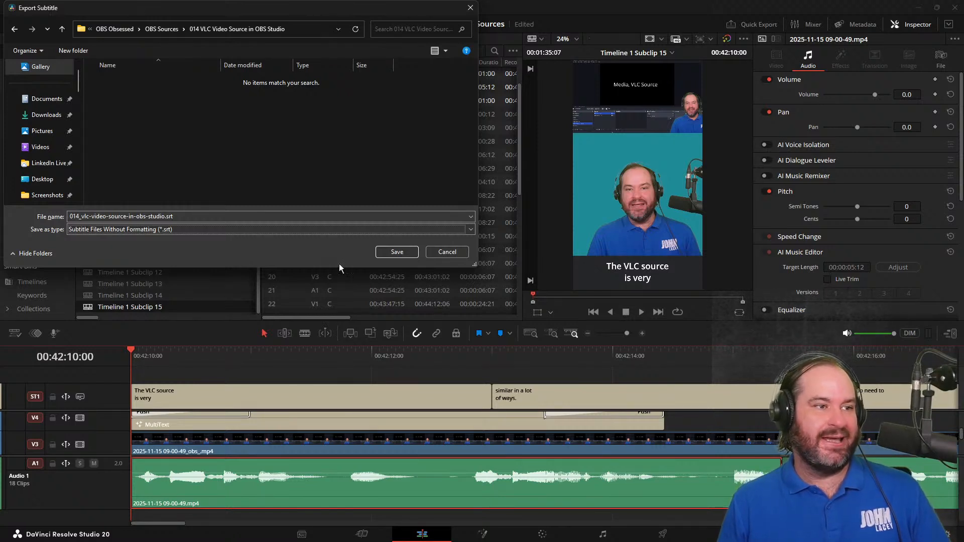
click(397, 252)
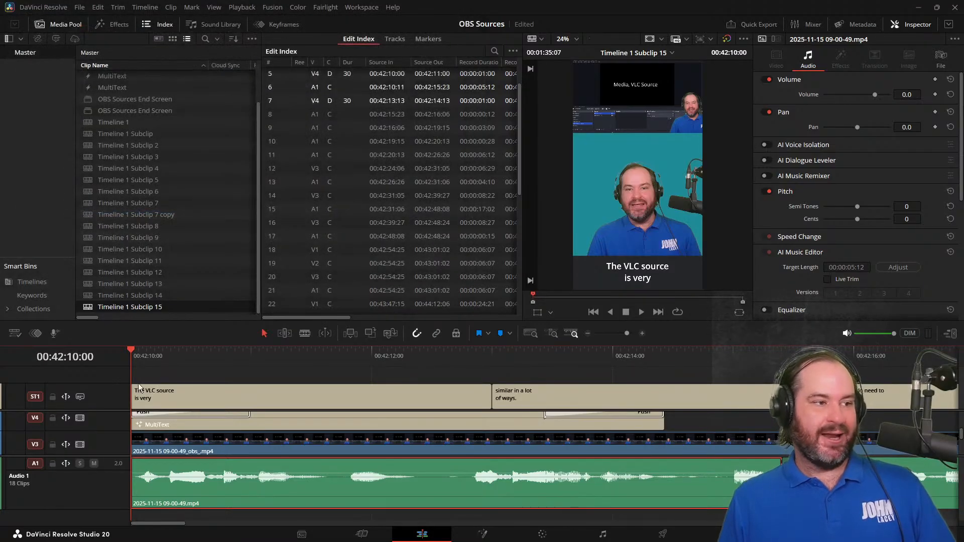
Export the subtitle track again as a .vtt file named 014_vlc-video-source-in-obs-studio in the same folder
right_click(122, 391)
click(157, 471)
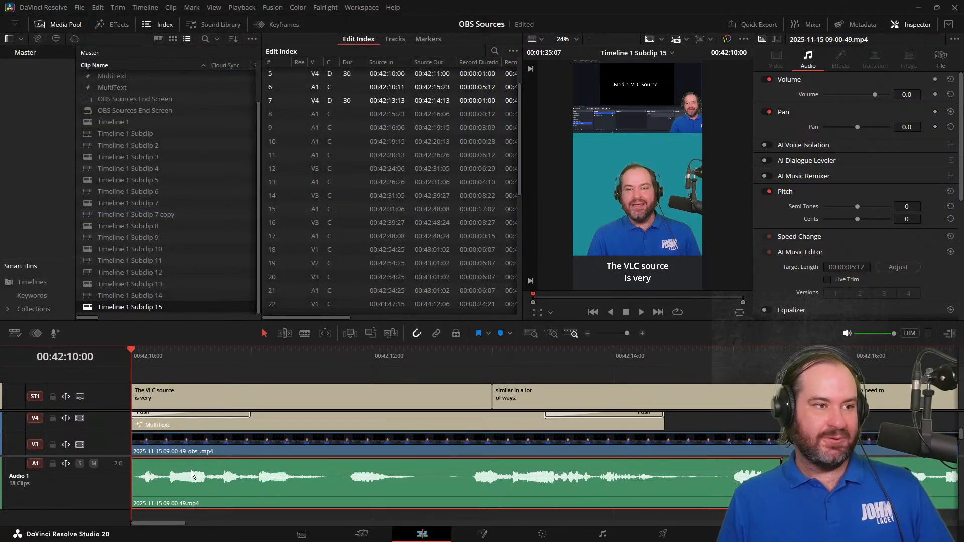
click(171, 81)
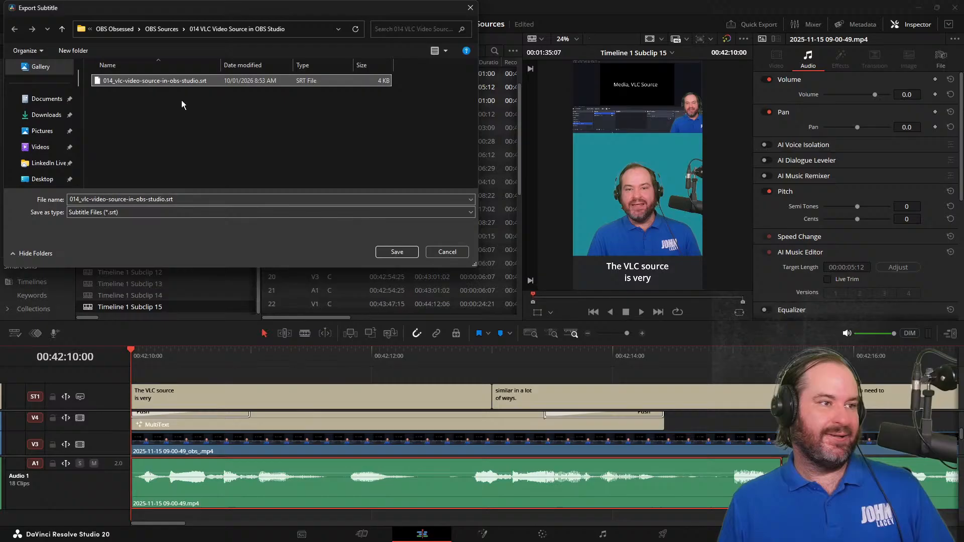
click(246, 211)
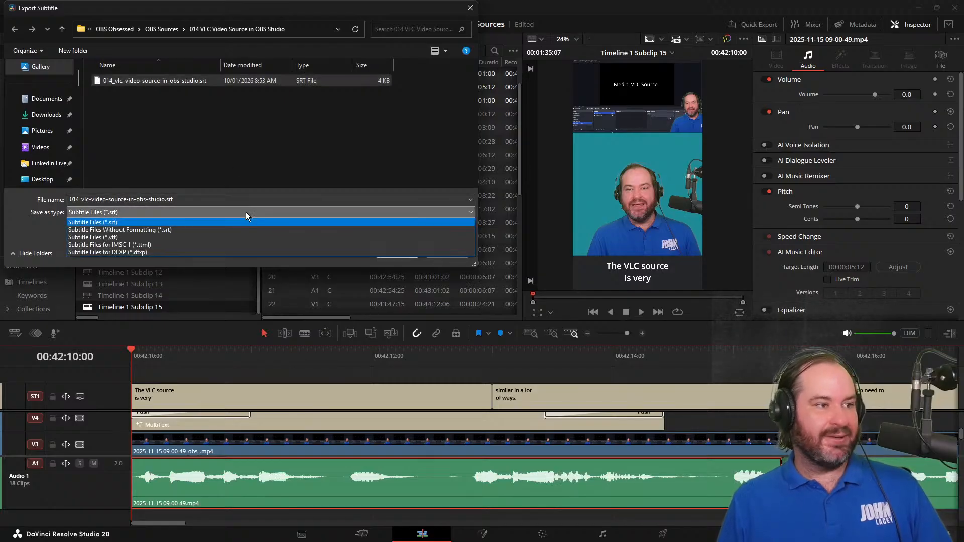
click(249, 239)
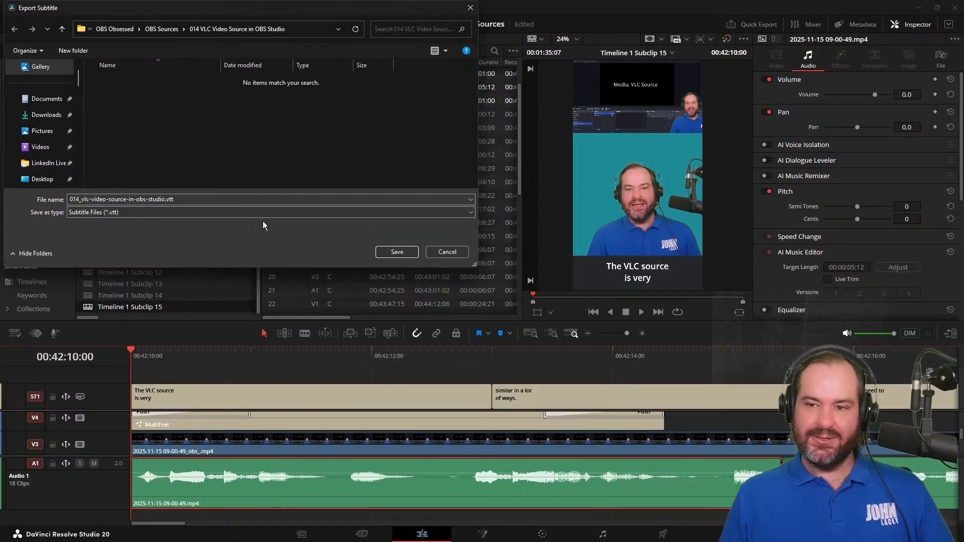
click(398, 252)
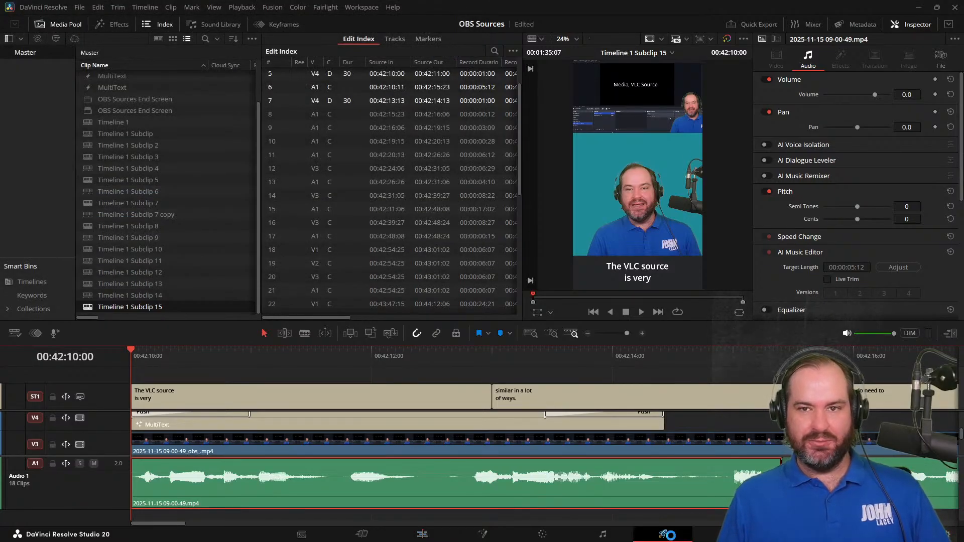
Switch to the Deliver page and remove the completed Timeline 1 Subclip 14 job from the render queue
click(671, 537)
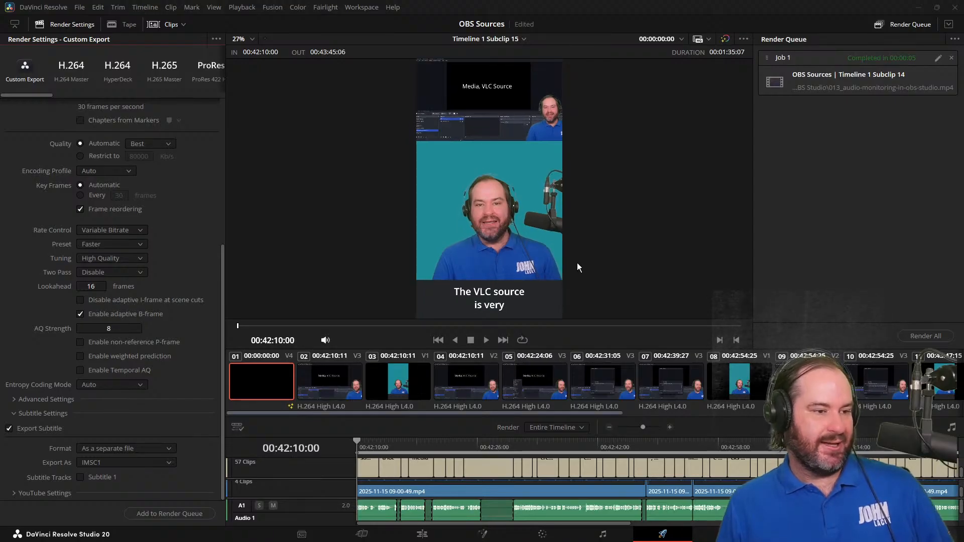
scroll(101, 160, up, 5)
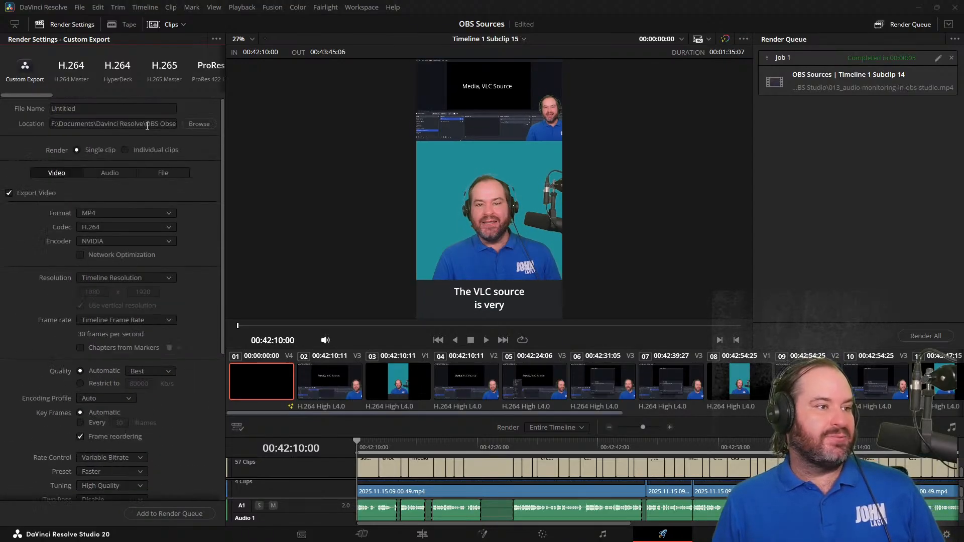
click(869, 104)
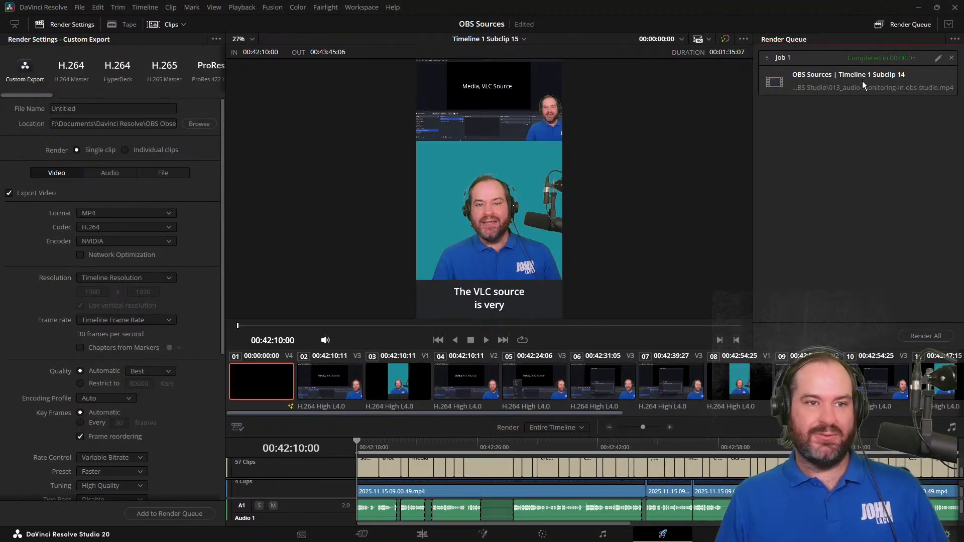
click(952, 59)
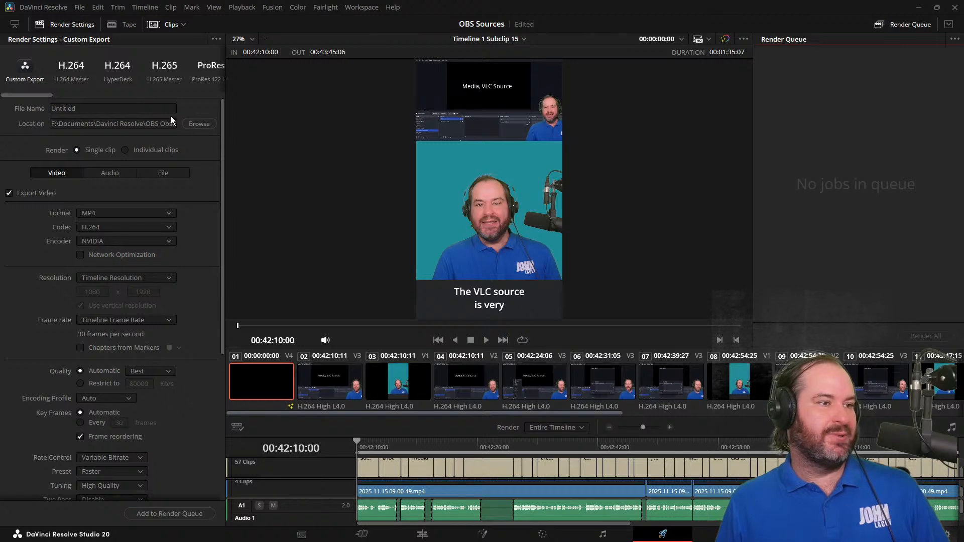
Browse for the render destination and open the "014 VLC Video Source in OBS Studio" folder inside OBS Sources
click(194, 123)
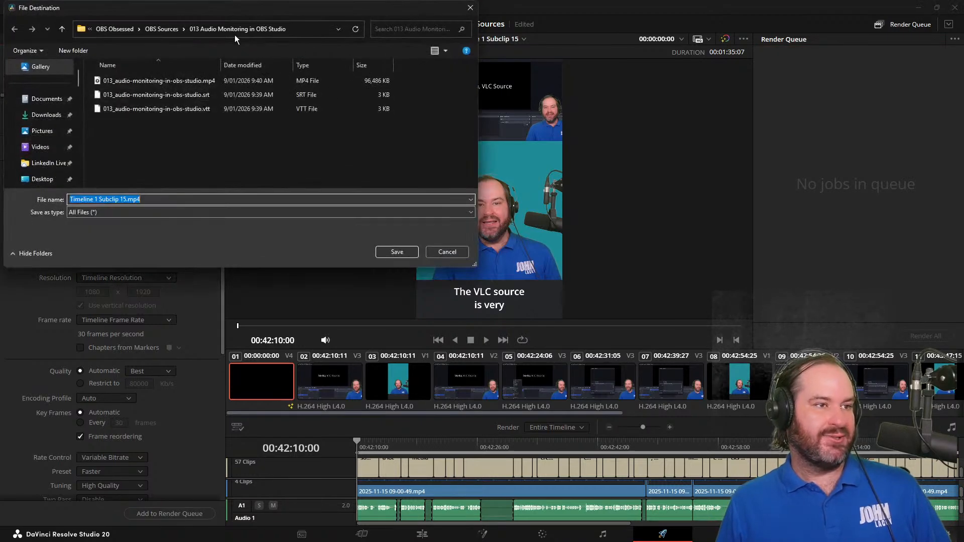
scroll(166, 181, down, 2)
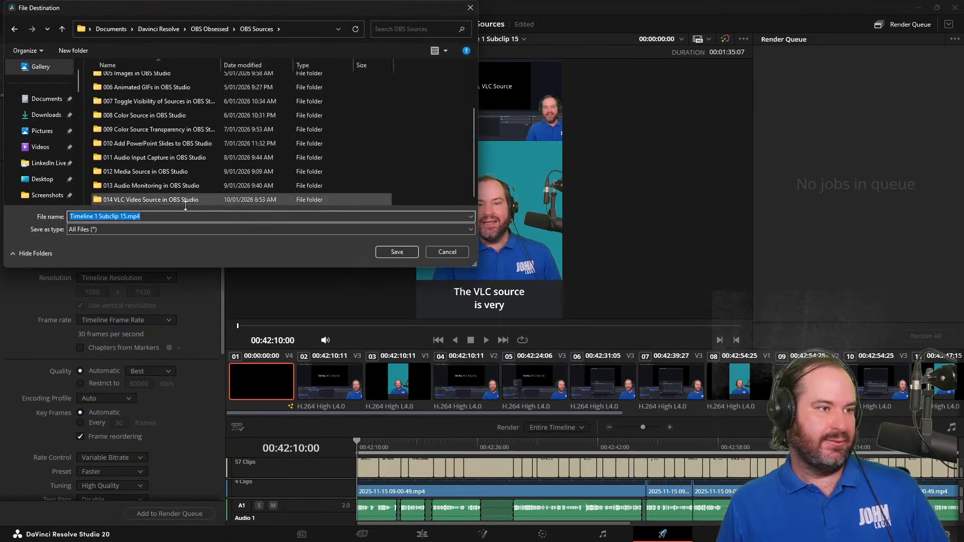
double_click(191, 200)
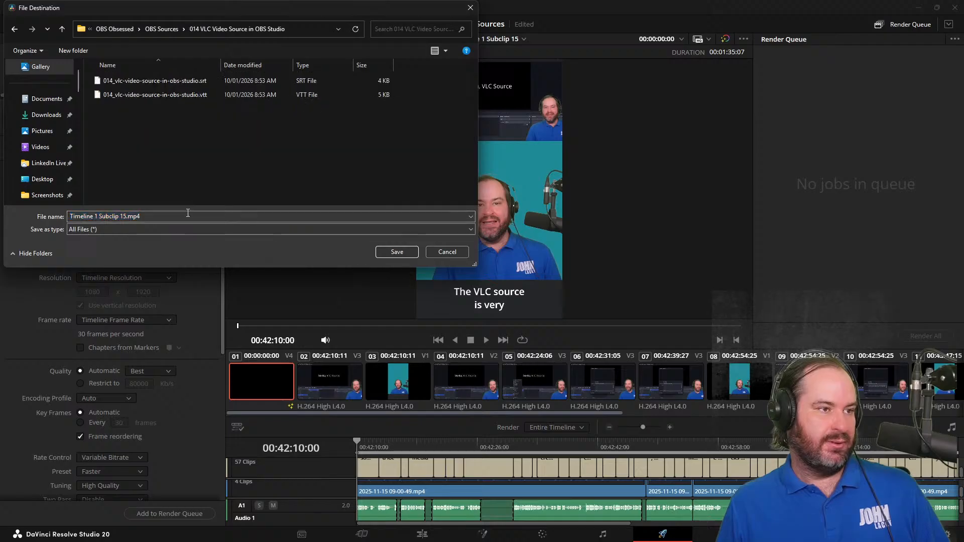
Name the render file 014_vlc-video-source-in-obs-studio.mp4, based on the existing SRT file's name, and save the destination
click(142, 83)
click(214, 213)
key(BackSpace)
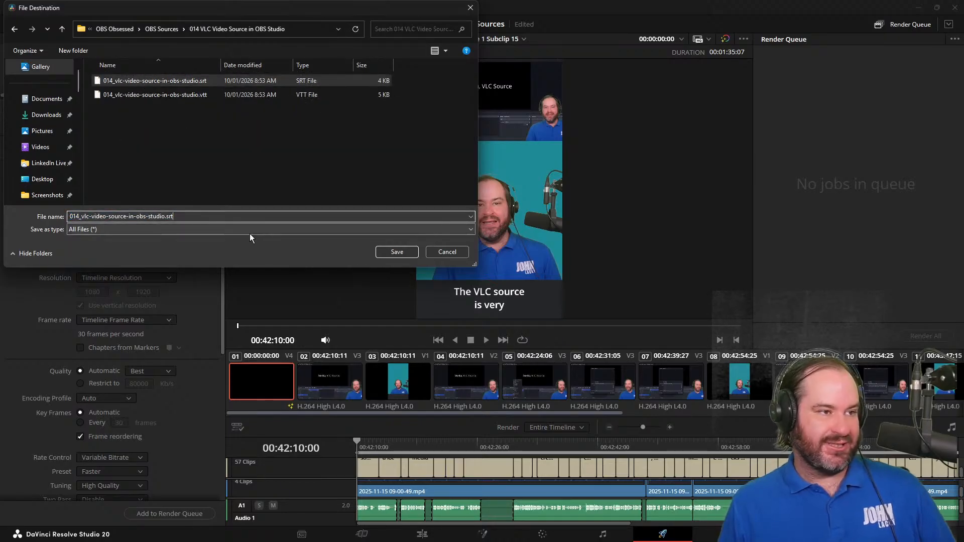
key(BackSpace)
key(BackSpace)
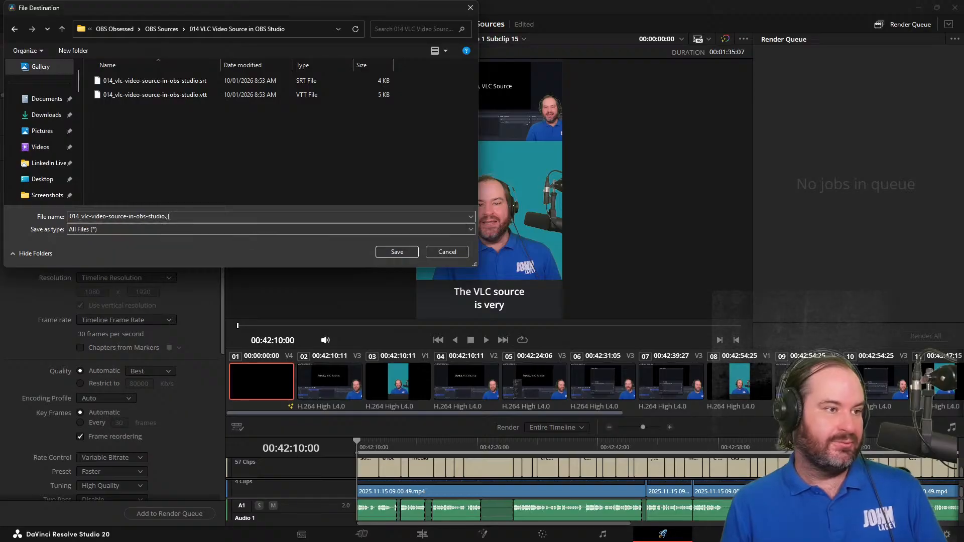
text(mp4)
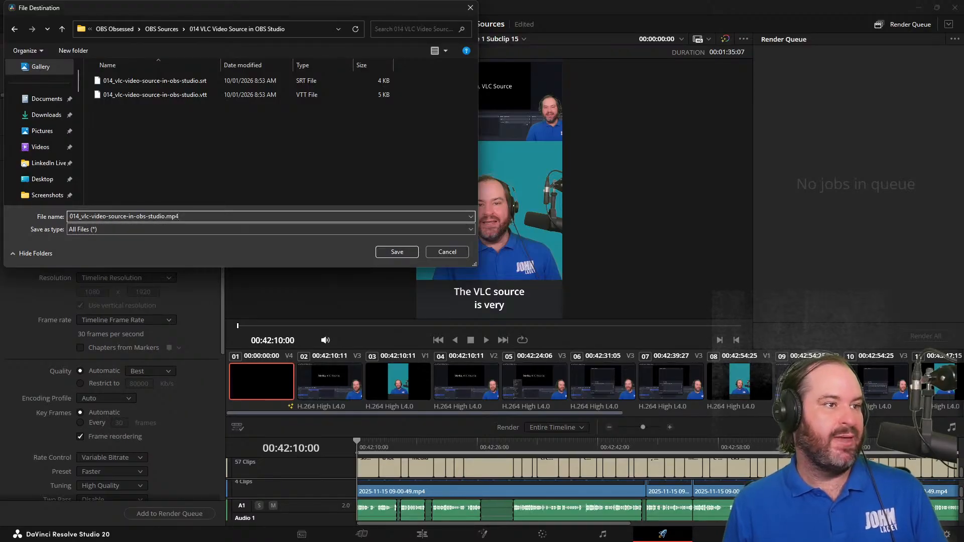
click(392, 250)
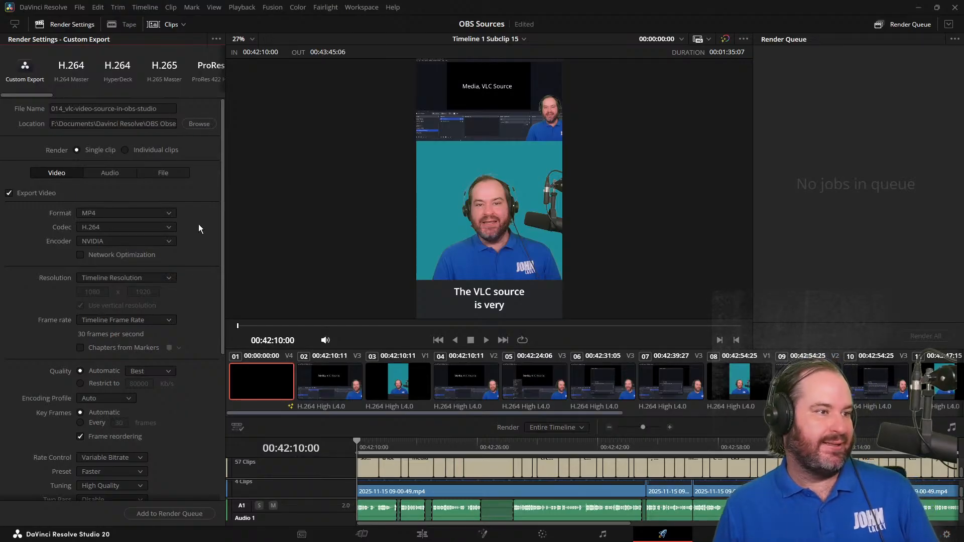
Set the subtitle export format to Burn into video and render Timeline 1 Subclip 15 through the render queue
scroll(199, 228, down, 5)
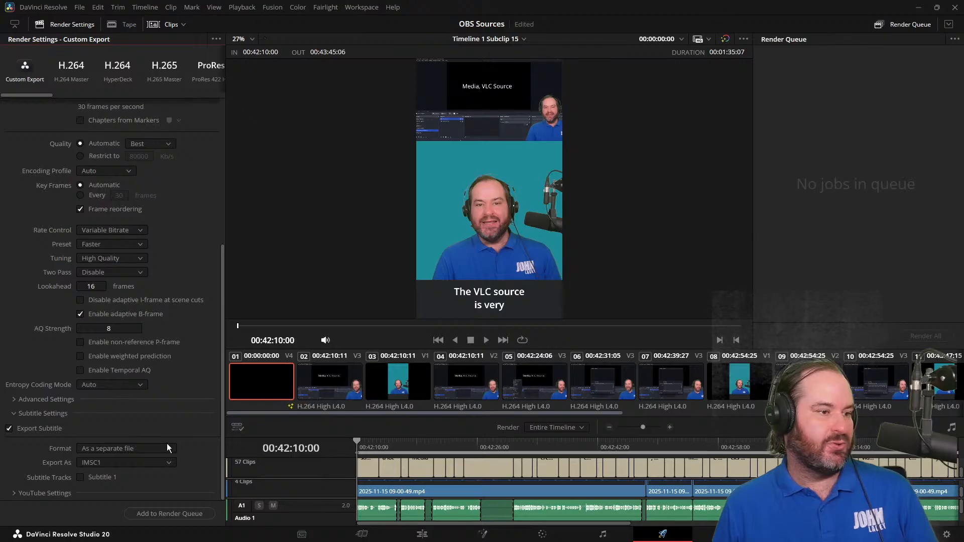
click(173, 452)
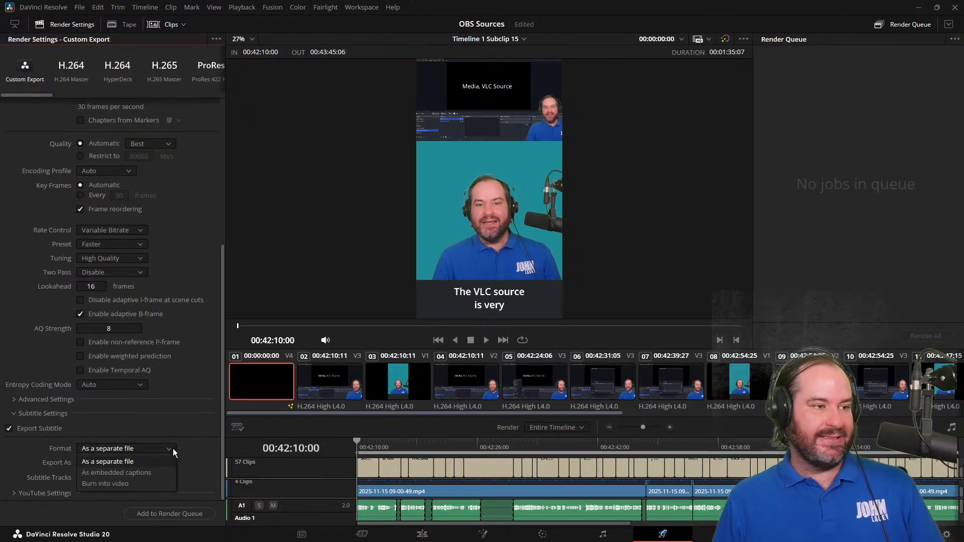
click(174, 486)
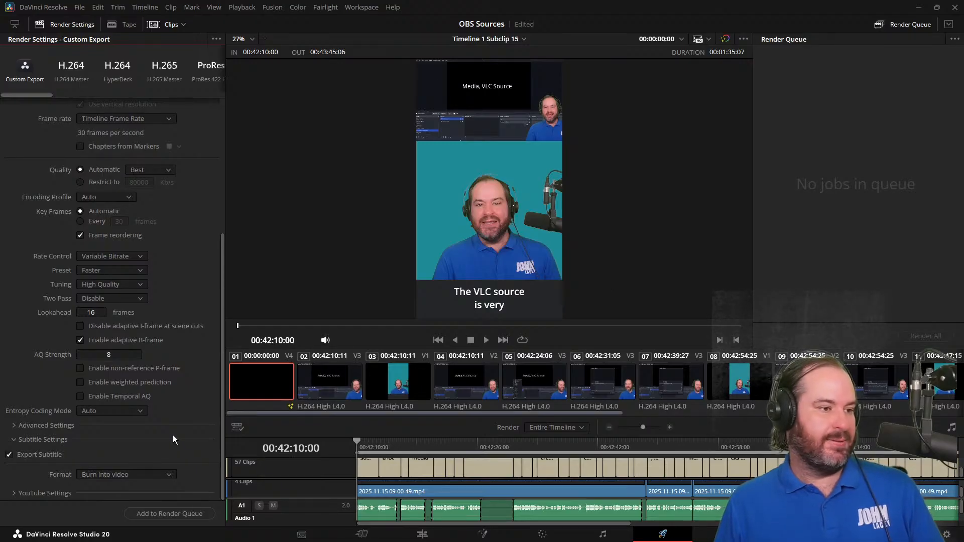
click(165, 513)
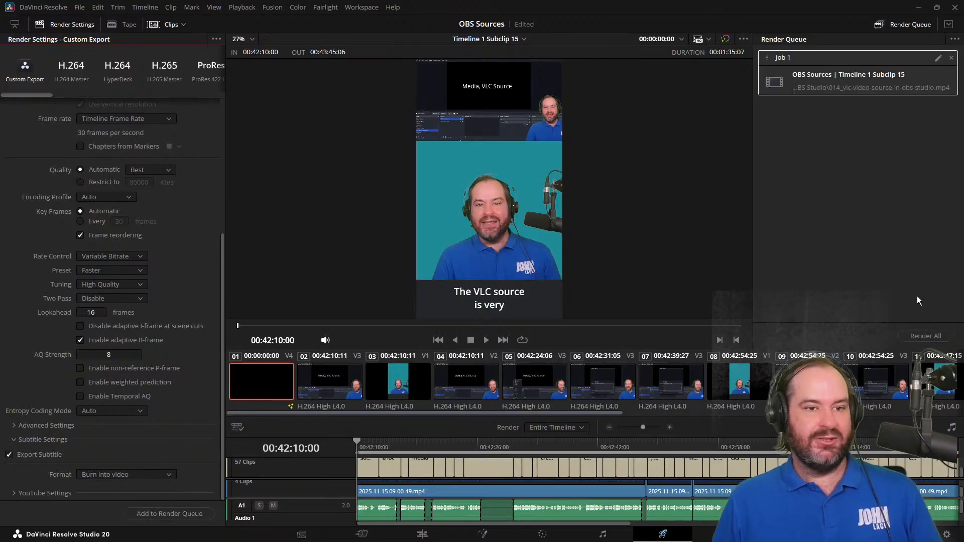
click(937, 341)
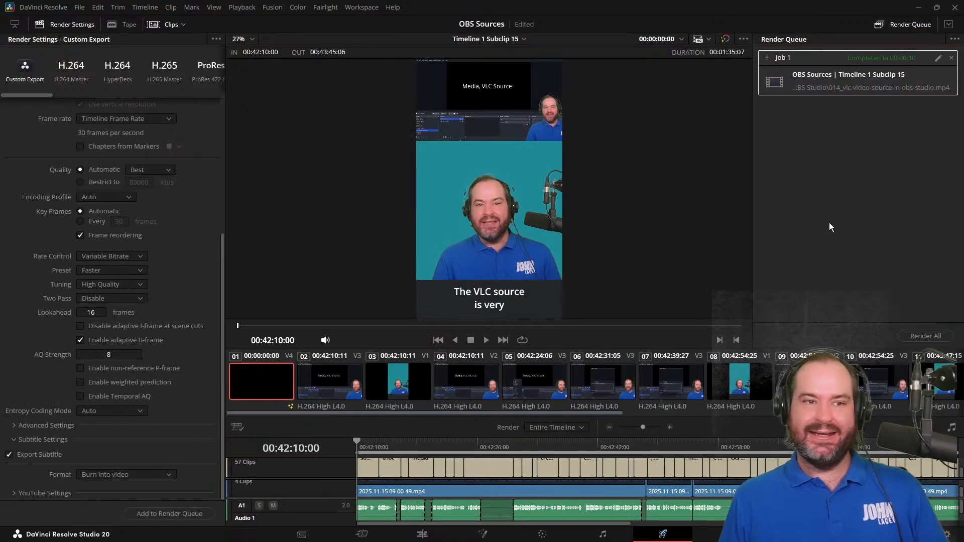
Open the rendered job's file location to check the exported video and subtitle files, and minimise the folder window
right_click(825, 74)
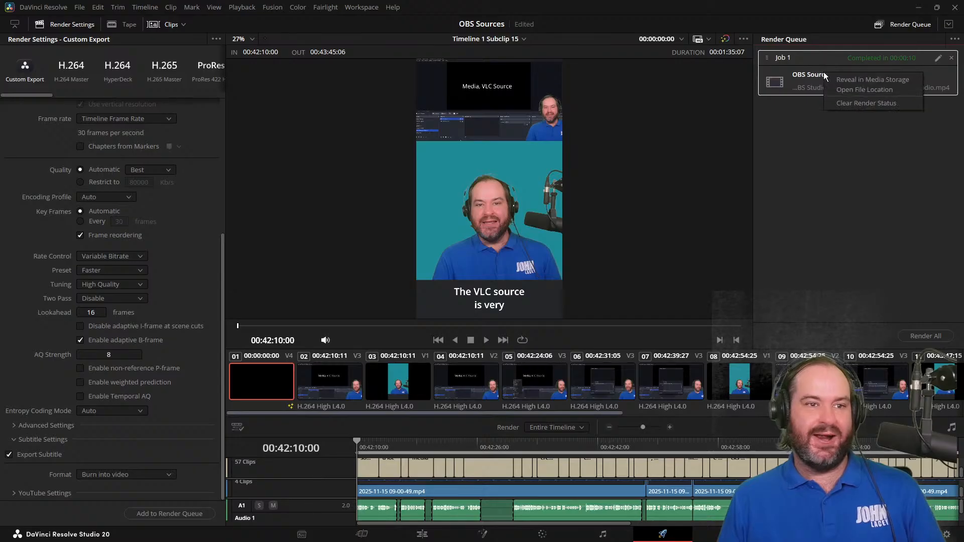
click(849, 90)
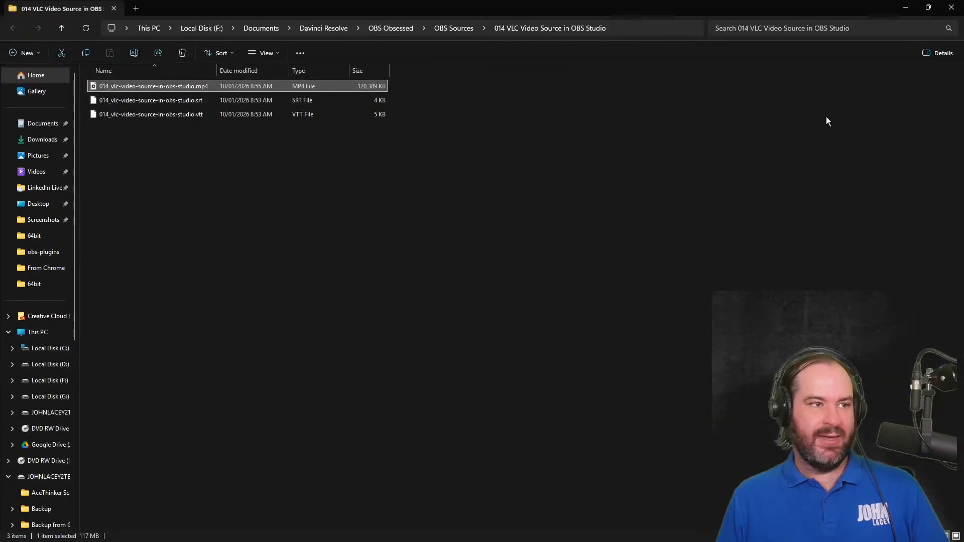
click(490, 244)
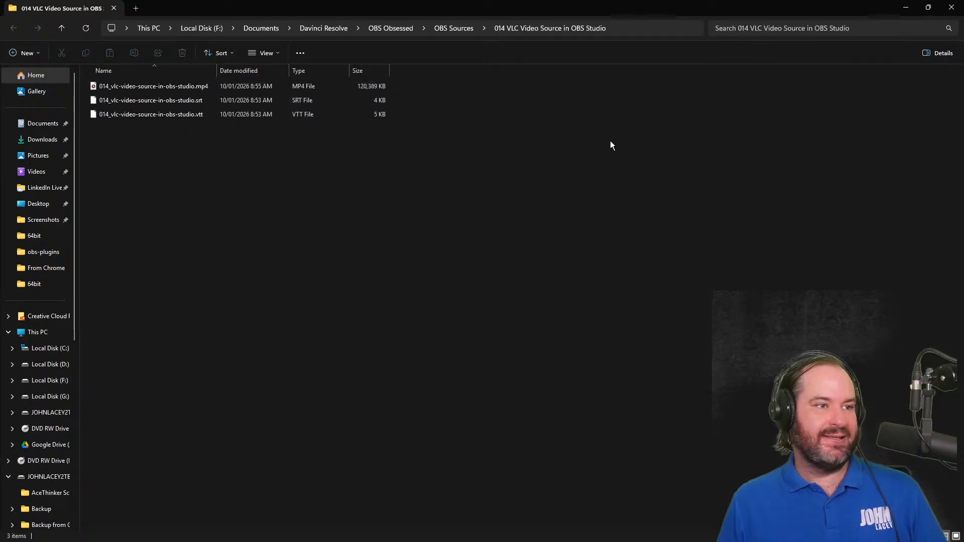
click(905, 7)
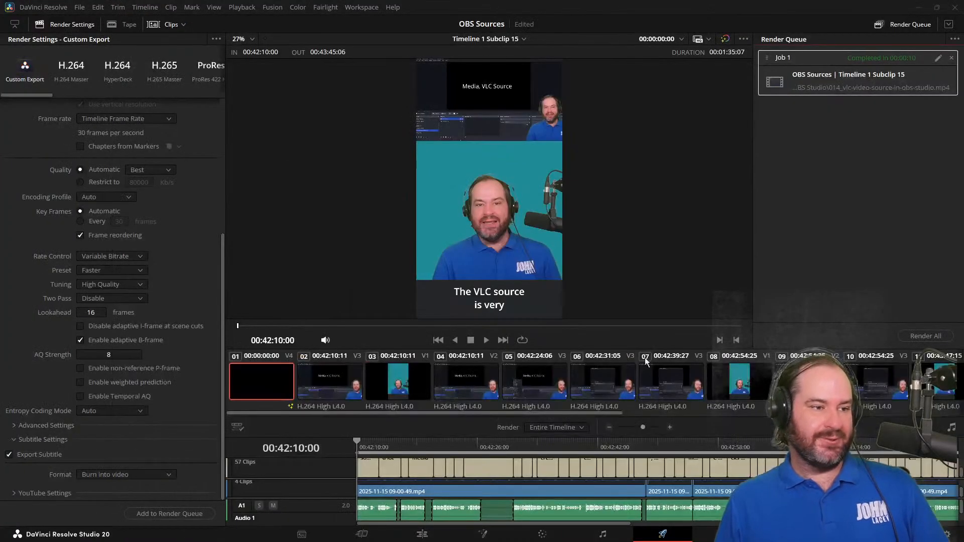
Return to the Edit page and export the subtitle track with formatting as srt-with-formatting.srt in the same folder
click(411, 540)
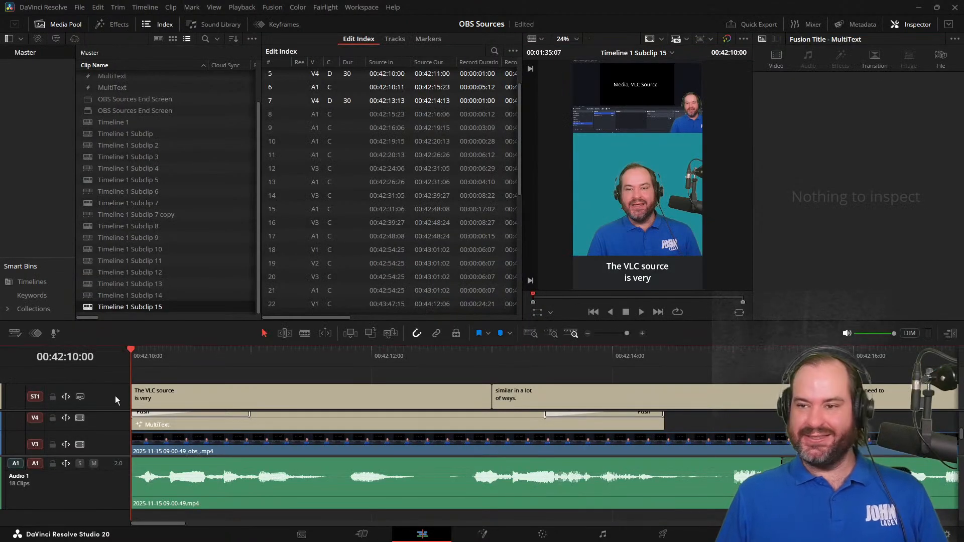
right_click(116, 396)
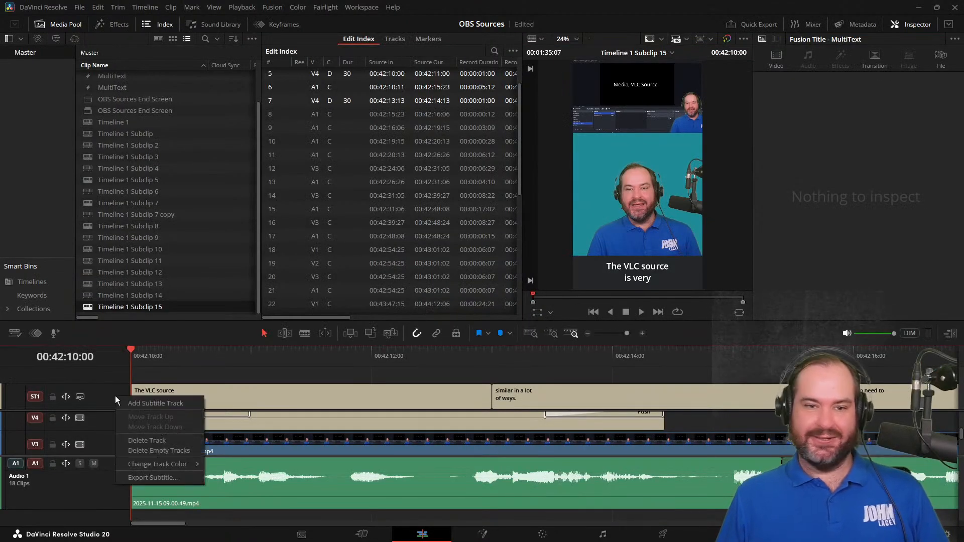
click(173, 478)
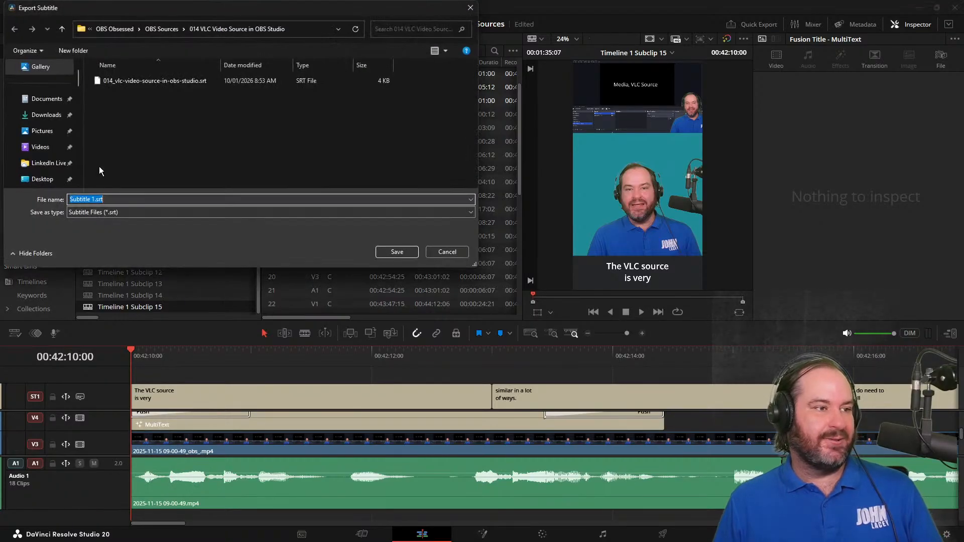
click(94, 188)
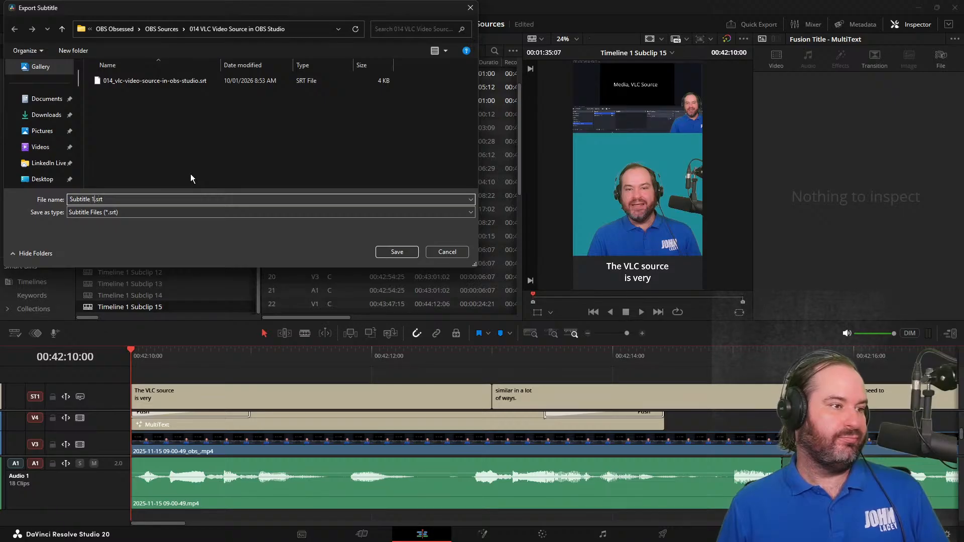
key(BackSpace)
key(BackSpace)
key(BackSpace)
key(BackSpace)
key(BackSpace)
key(BackSpace)
key(BackSpace)
key(BackSpace)
key(BackSpace)
key(BackSpace)
text(srt-with-formatting)
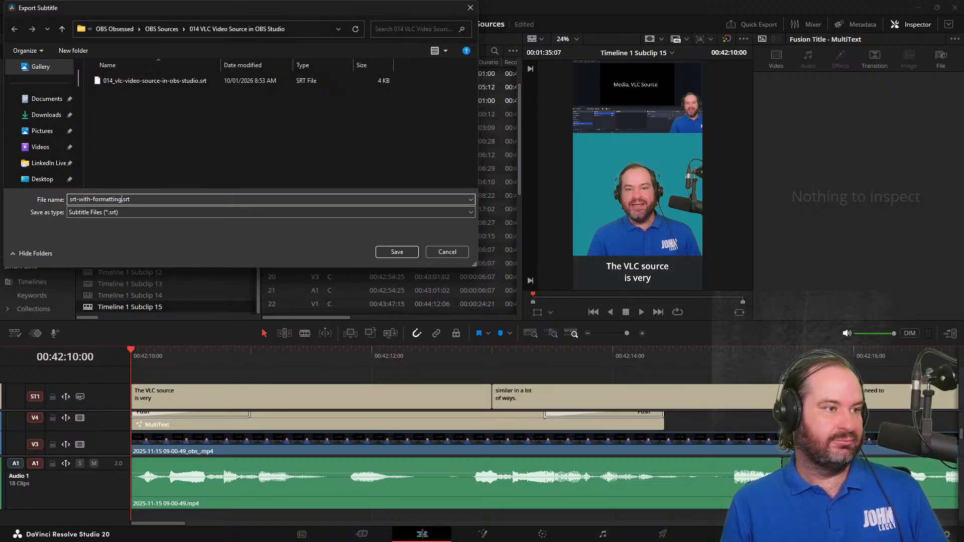
key(Return)
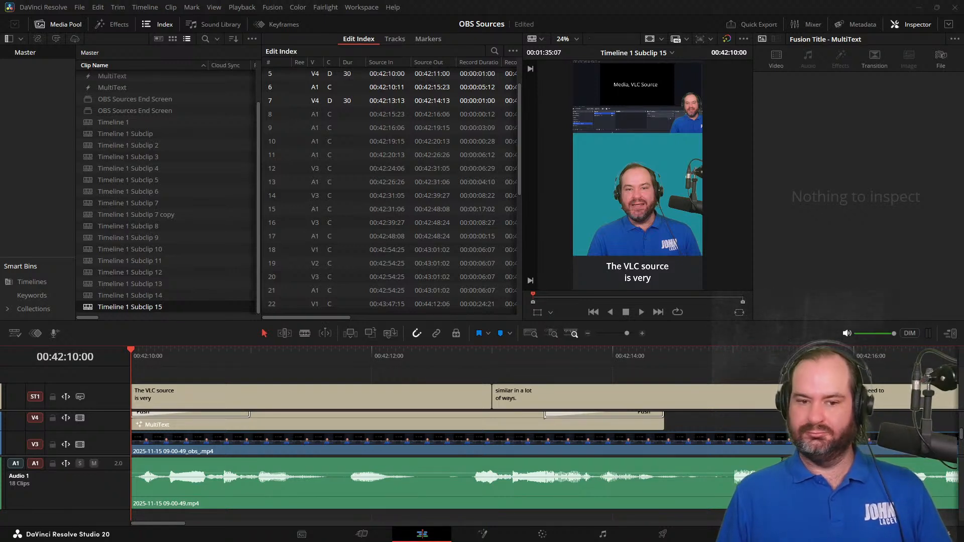
Switch to the YouTube Studio upload dialog in the browser and upload 014_vlc-video-source-in-obs-studio.mp4 from its folder
drag(963, 324, 542, 187)
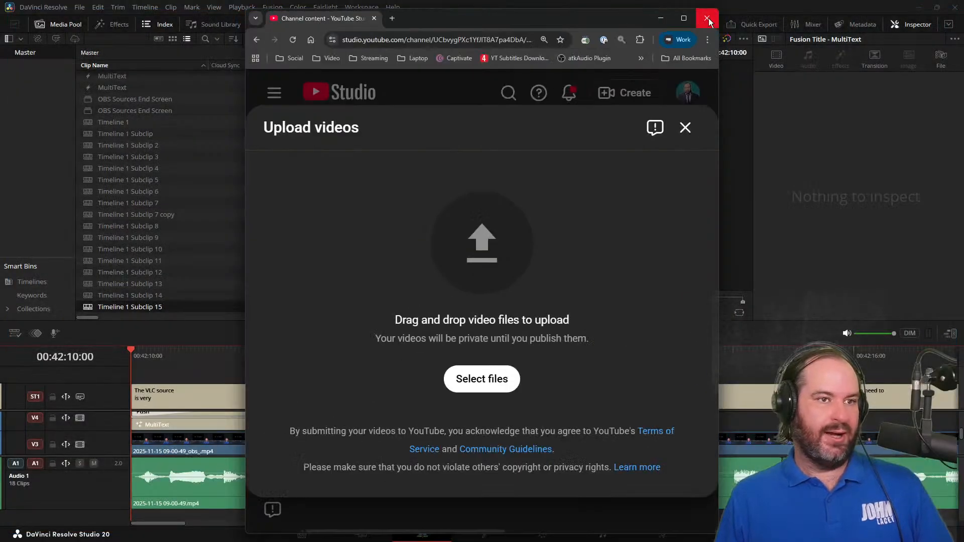
click(683, 19)
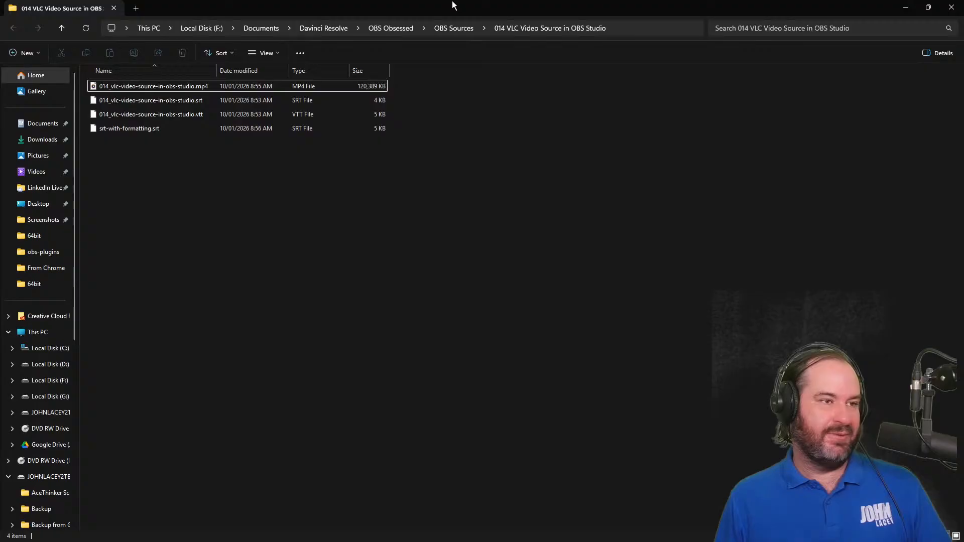
double_click(452, 5)
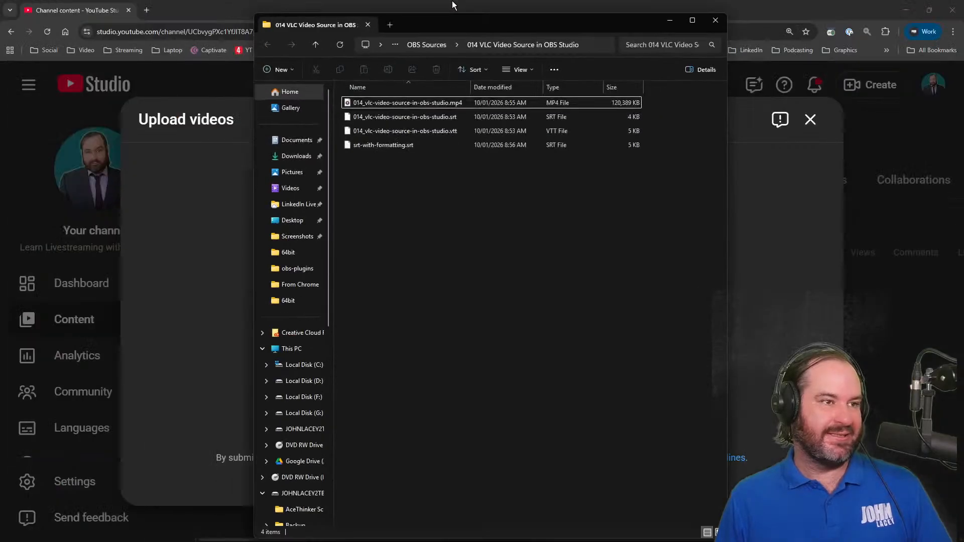
click(408, 103)
drag(408, 103, 230, 255)
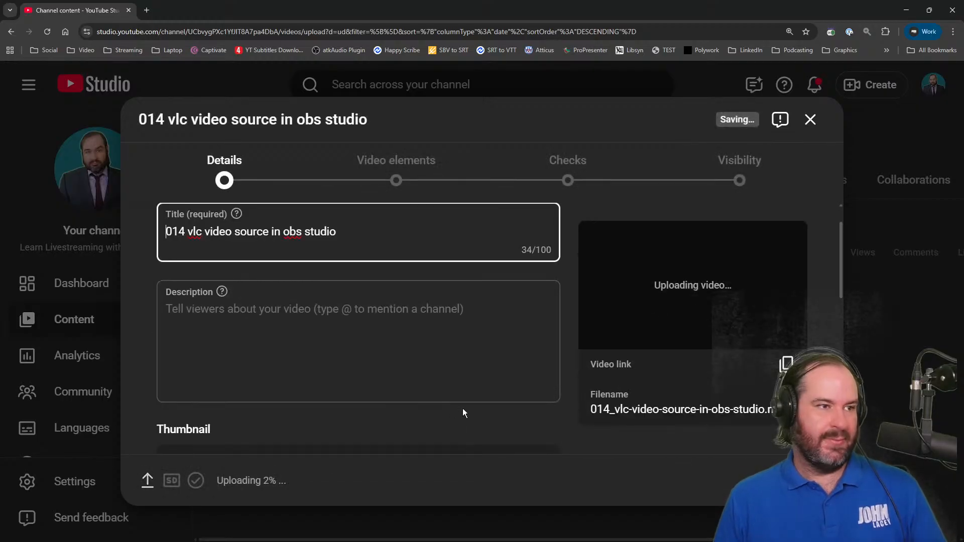
Add the prefix "[TEST ONLY]" to the start of the uploaded video's title
click(240, 232)
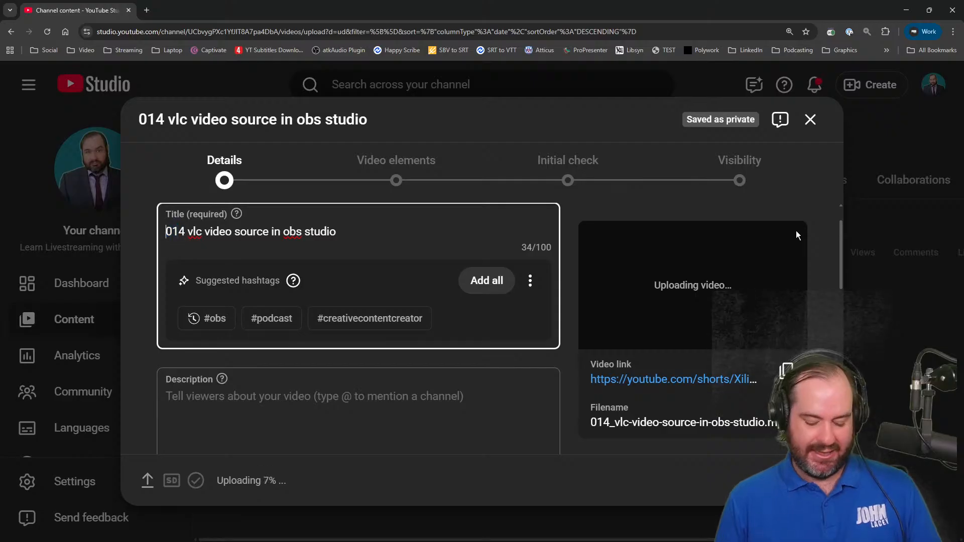
text([TEST ONL)
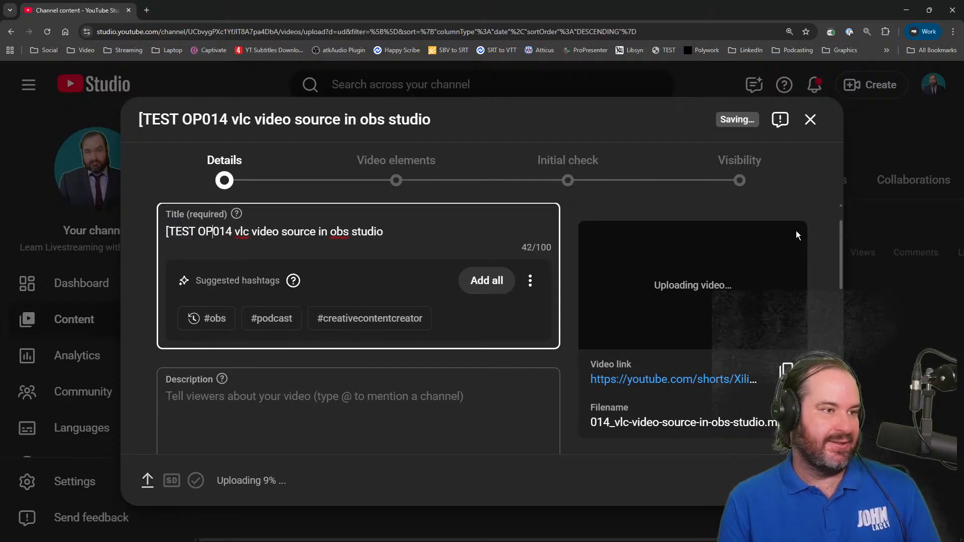
text(Y)
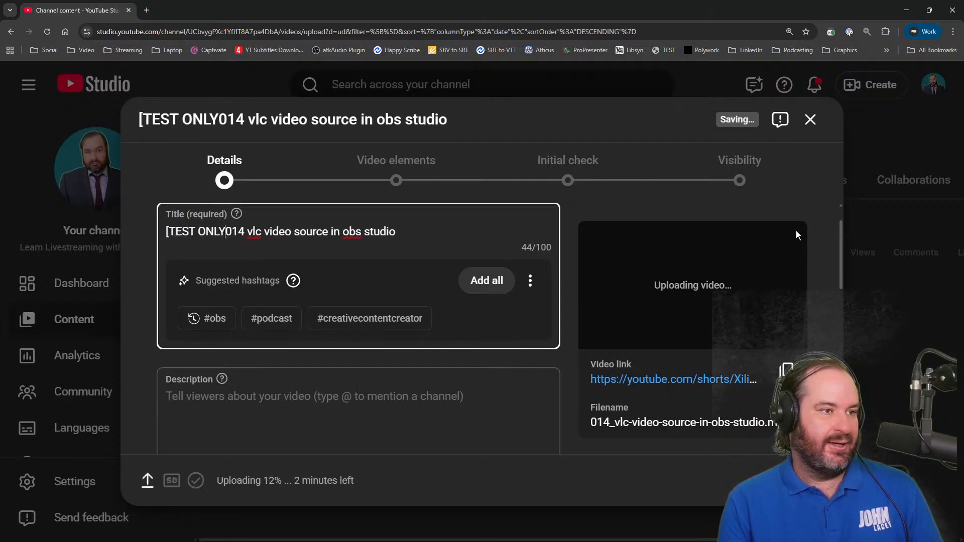
text(])
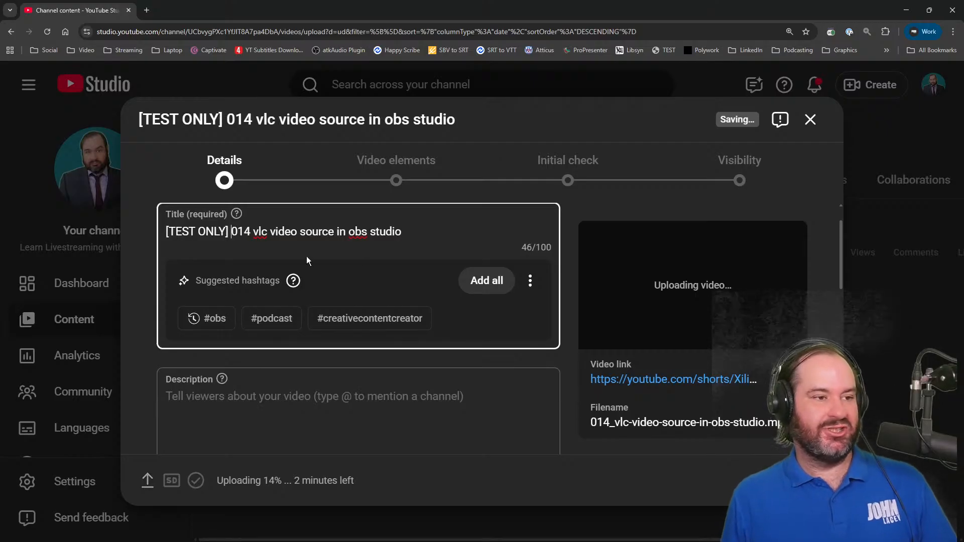
scroll(343, 318, down, 5)
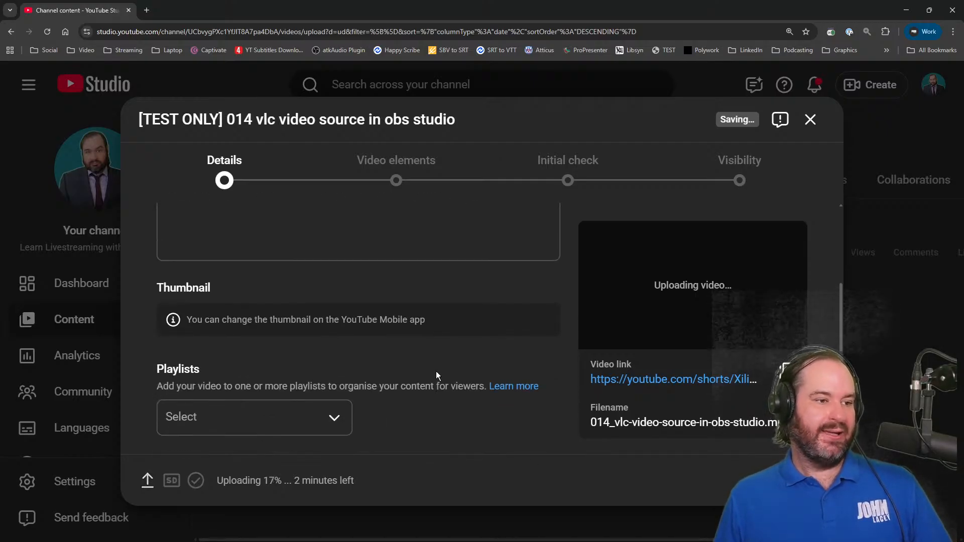
Add subtitles to the video by uploading srt-with-formatting.srt with timing from the 014 VLC Video Source in OBS Studio folder
scroll(437, 371, up, 6)
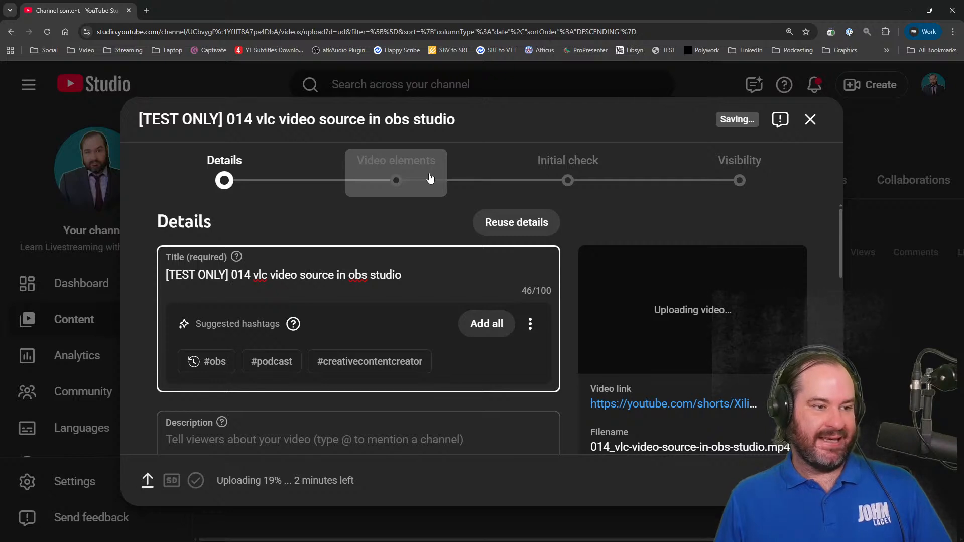
click(441, 165)
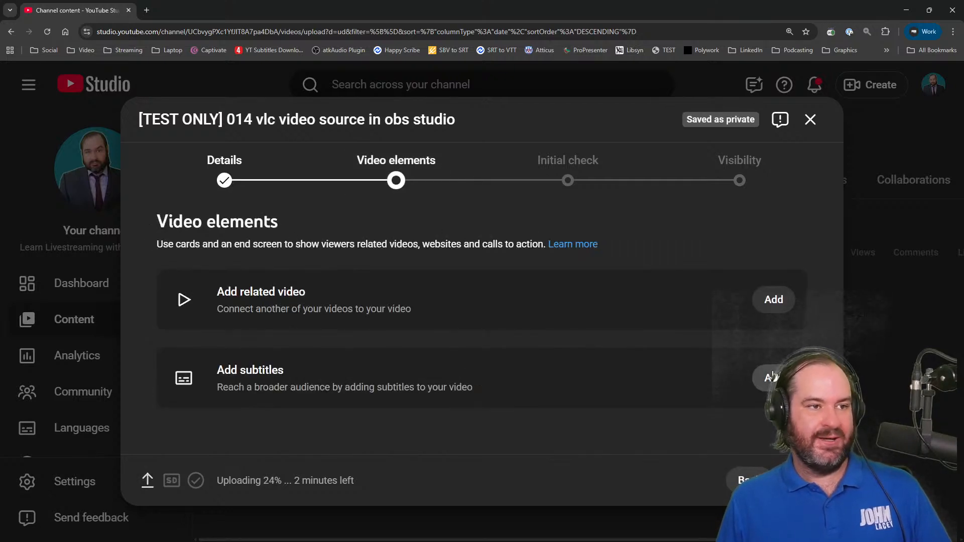
click(773, 378)
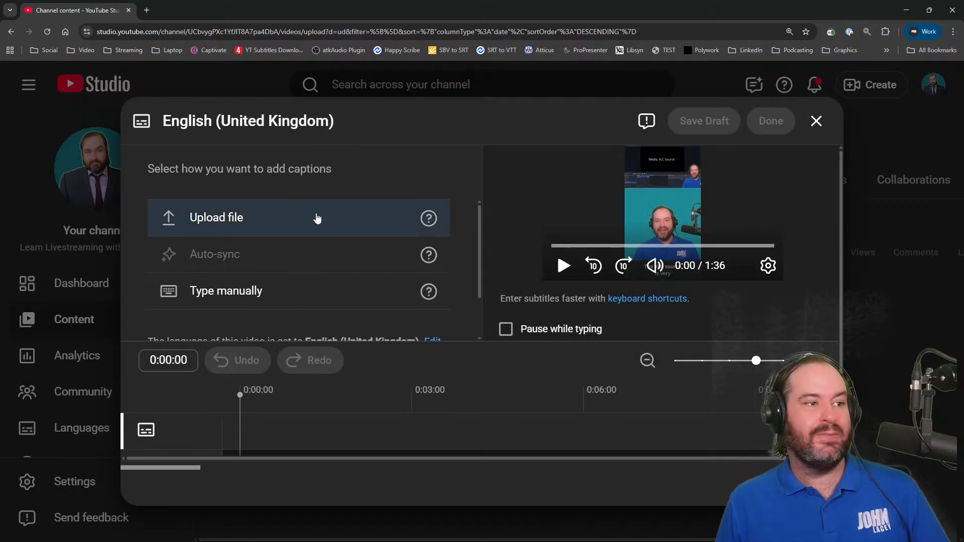
click(317, 217)
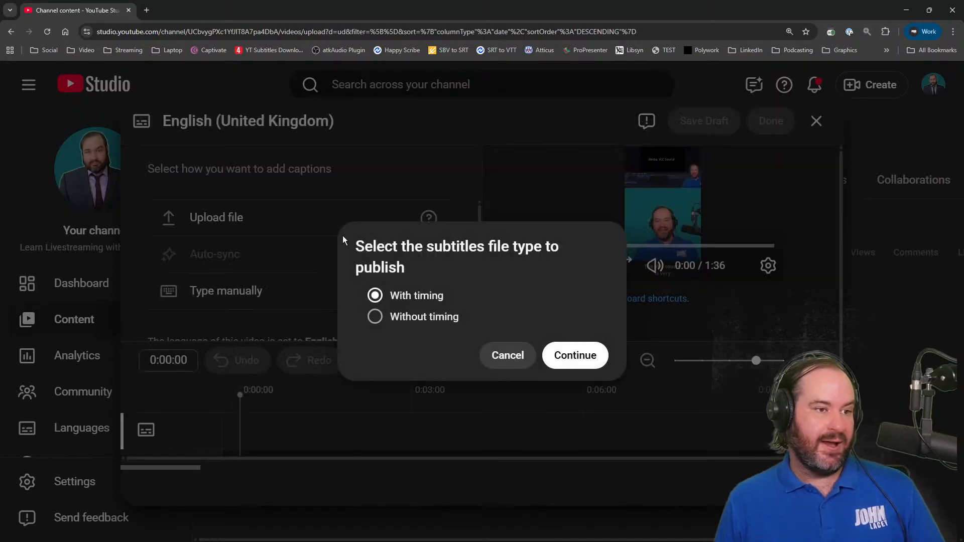
click(552, 349)
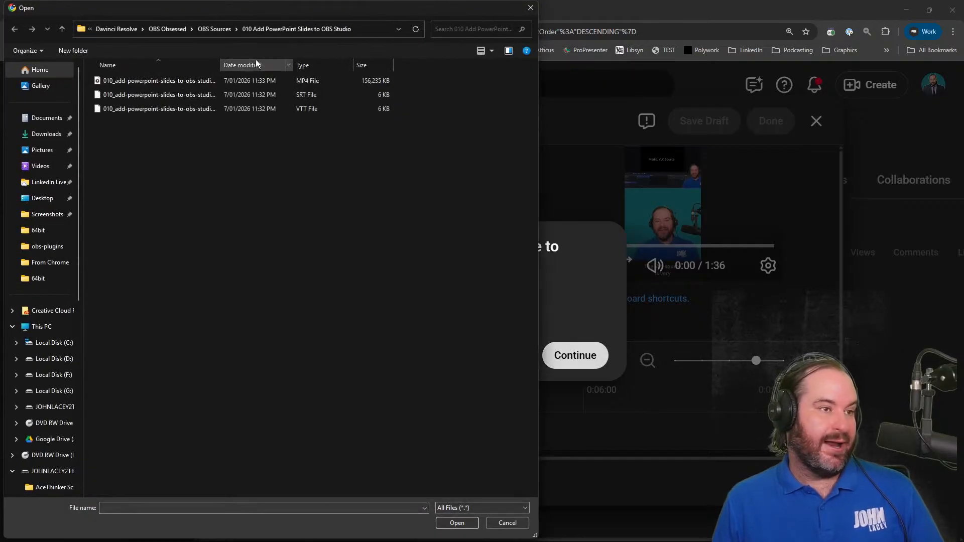
click(215, 28)
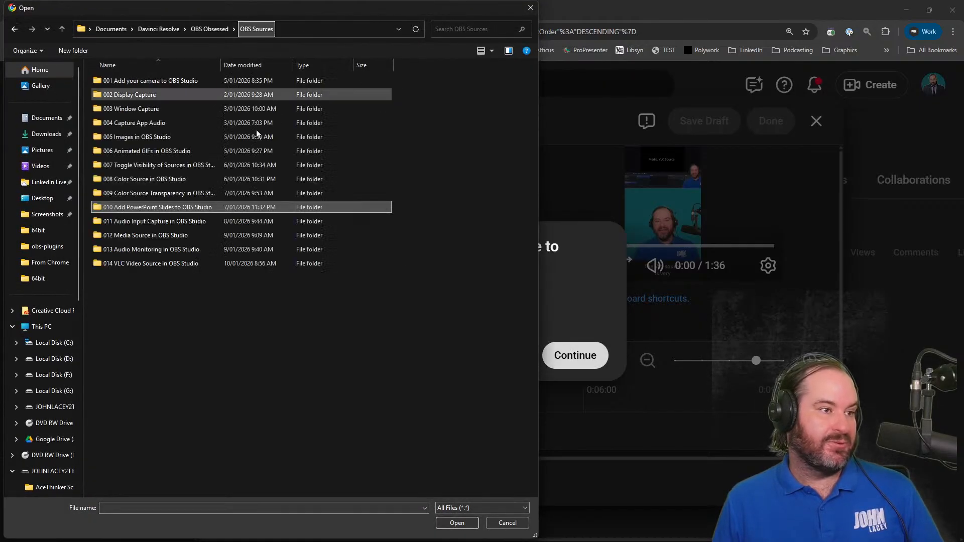
double_click(238, 264)
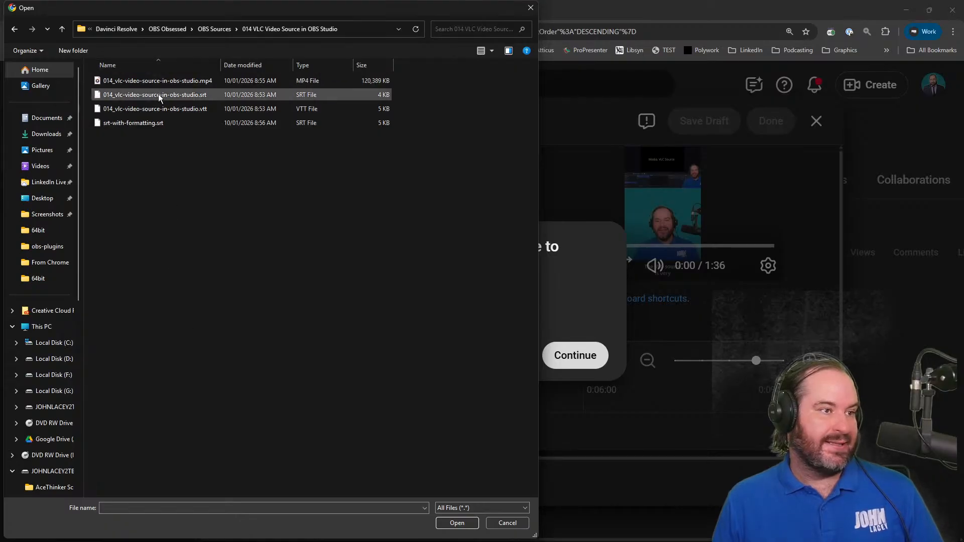
click(160, 126)
double_click(159, 127)
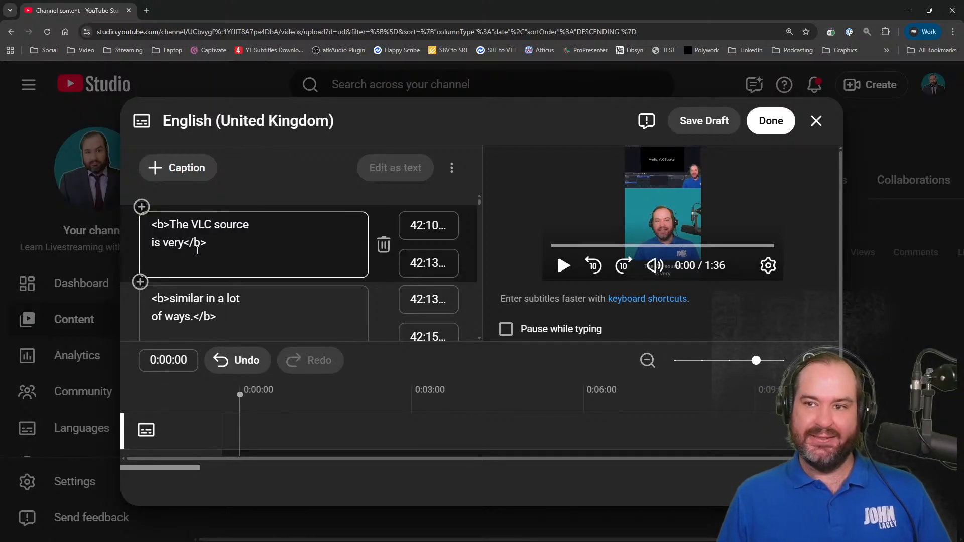
Check the imported caption text for formatting tags and finish the English (United Kingdom) subtitles
click(219, 267)
scroll(251, 307, down, 7)
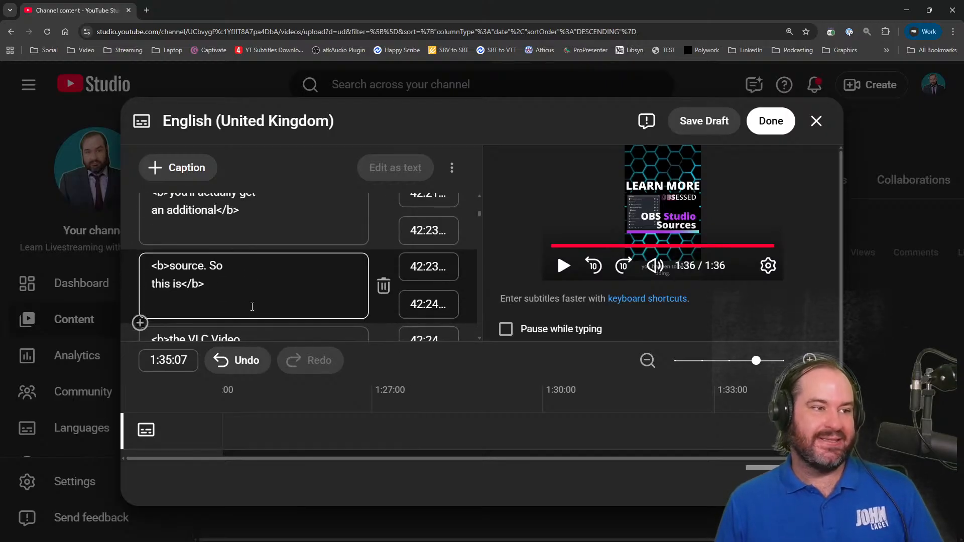
click(775, 109)
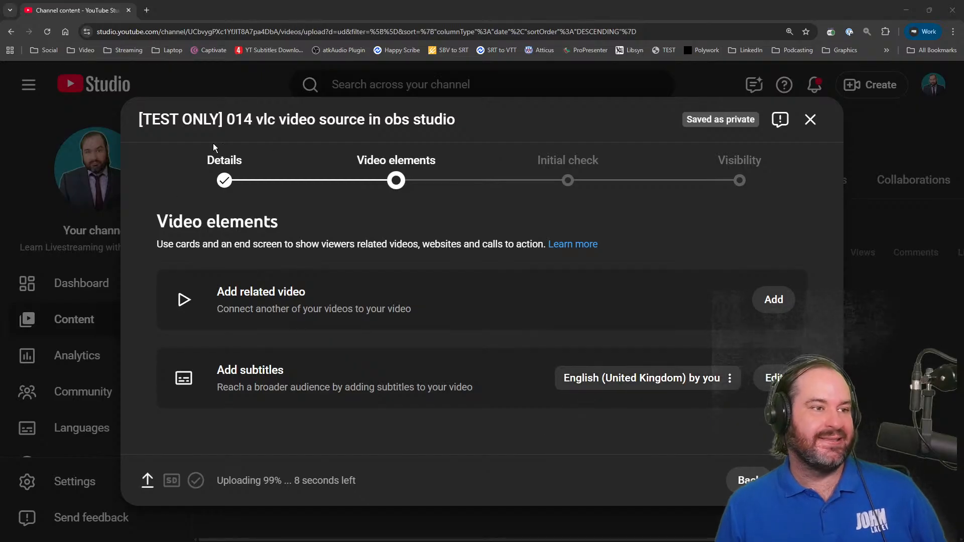
Return to the video's details, expand the additional settings and set the video language to English (Australia)
click(217, 161)
scroll(581, 350, down, 10)
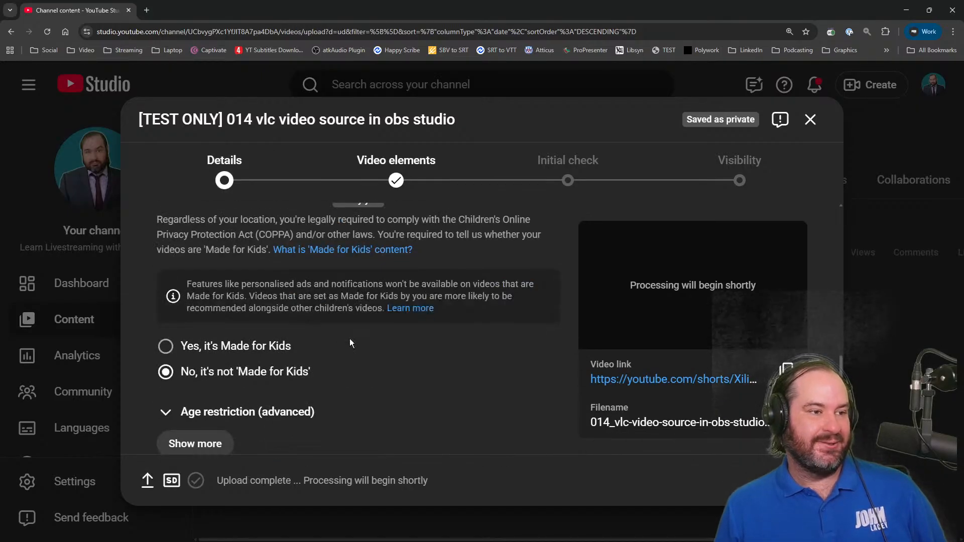
click(219, 390)
scroll(442, 355, down, 7)
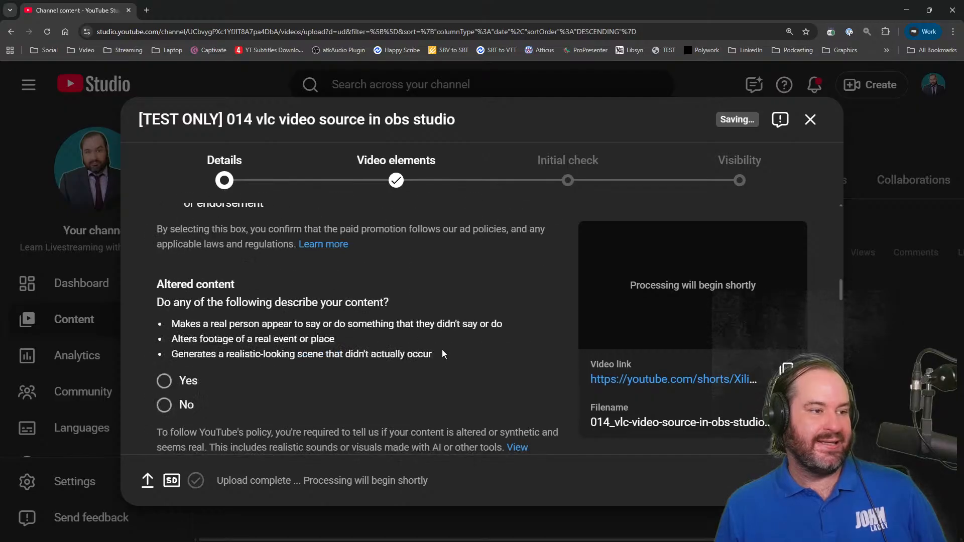
scroll(443, 354, down, 10)
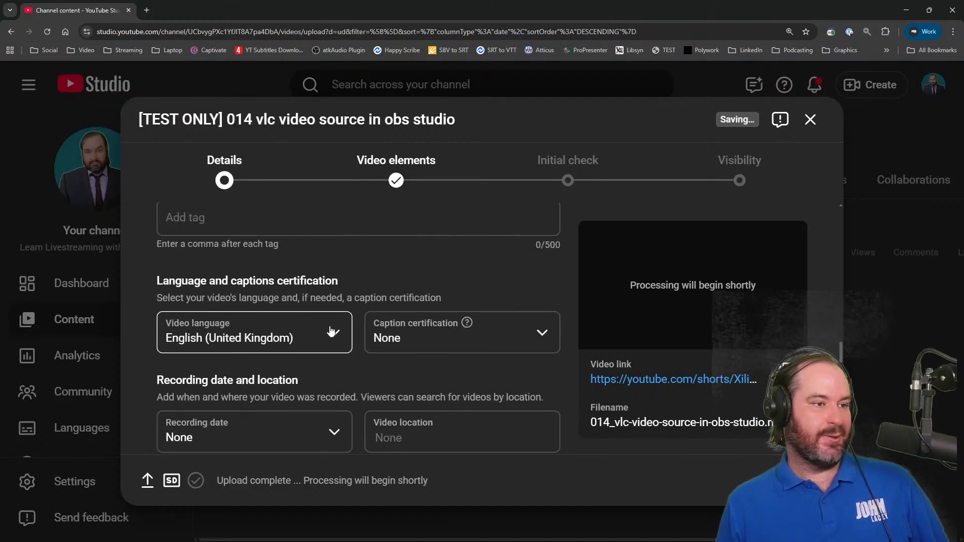
click(330, 331)
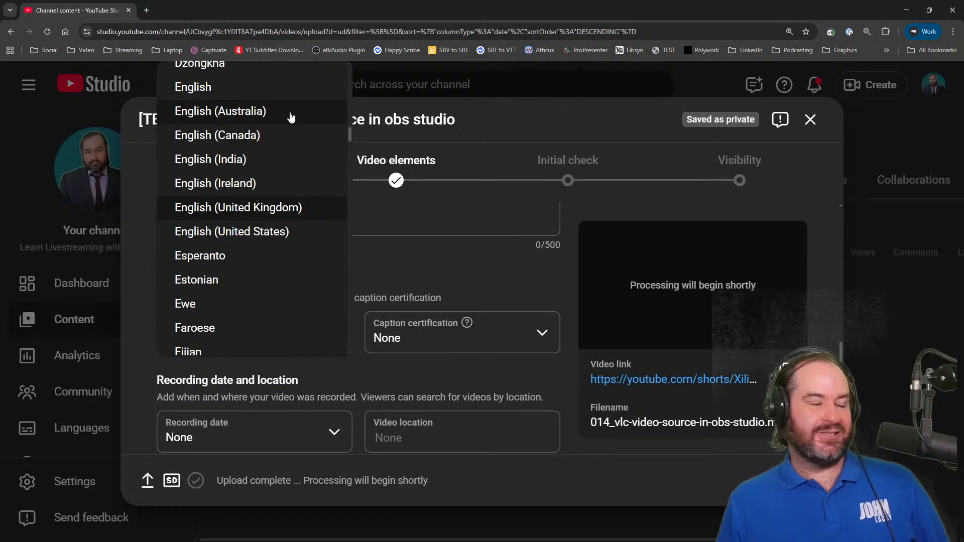
click(290, 112)
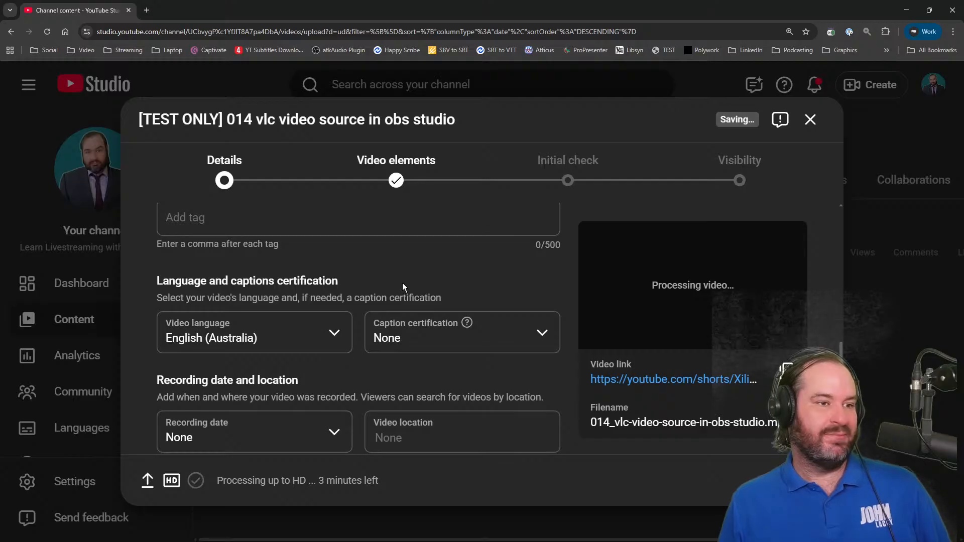
Open the uploaded video's watch page from its video link
scroll(402, 282, up, 15)
scroll(410, 289, up, 10)
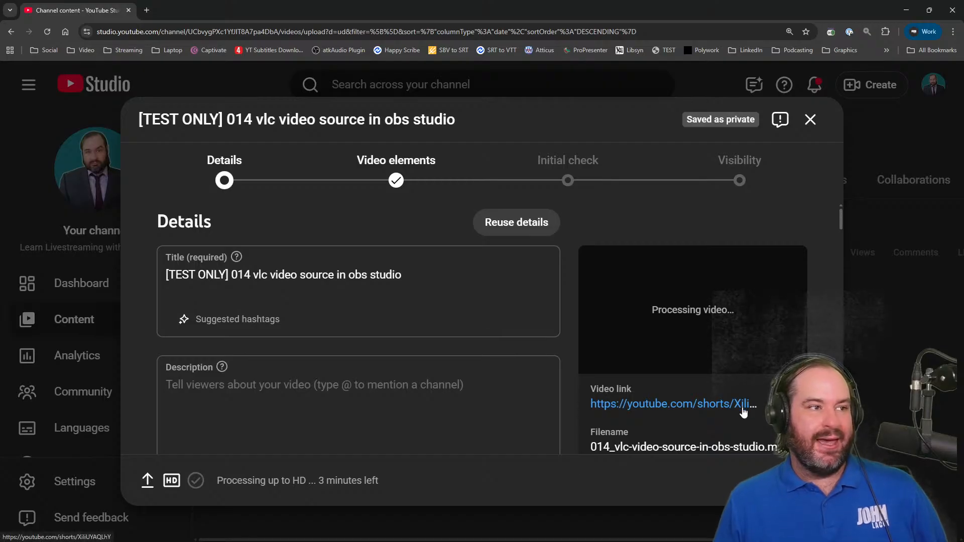
right_click(109, 5)
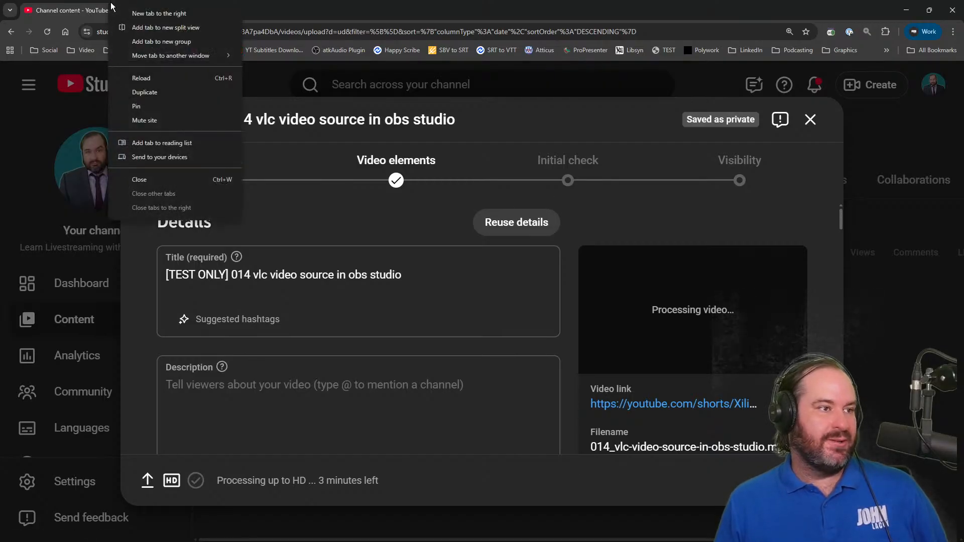
click(487, 400)
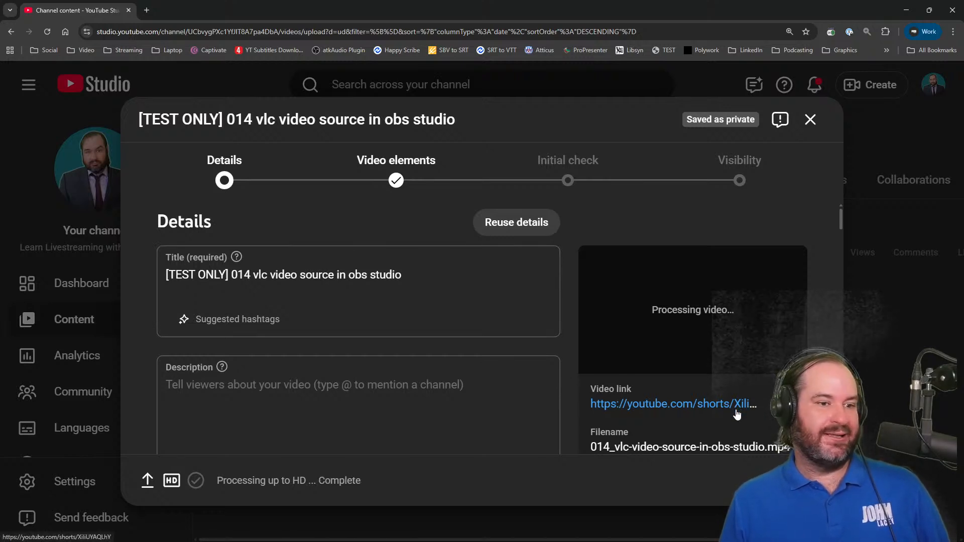
click(736, 415)
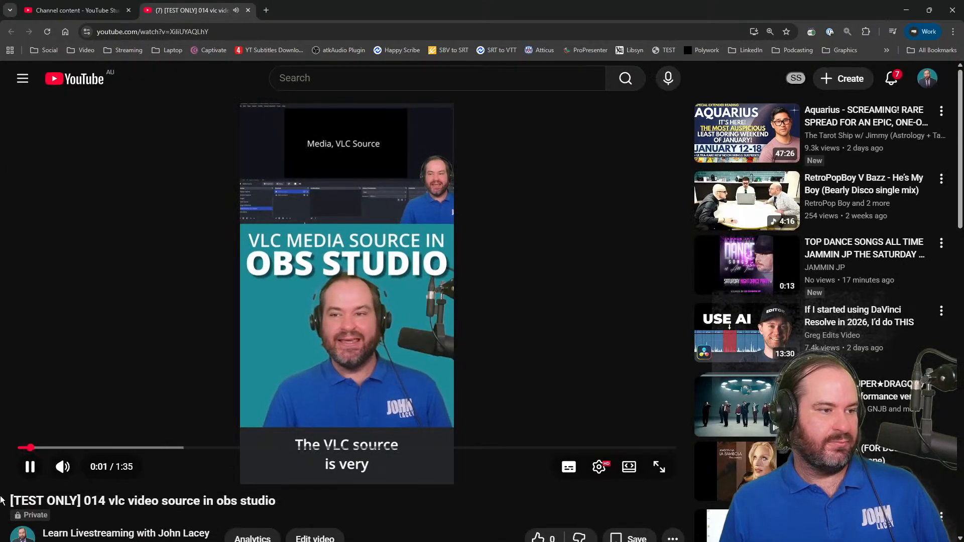
Turn on the closed captions, play a few seconds of the video to check them, and pause it
click(30, 467)
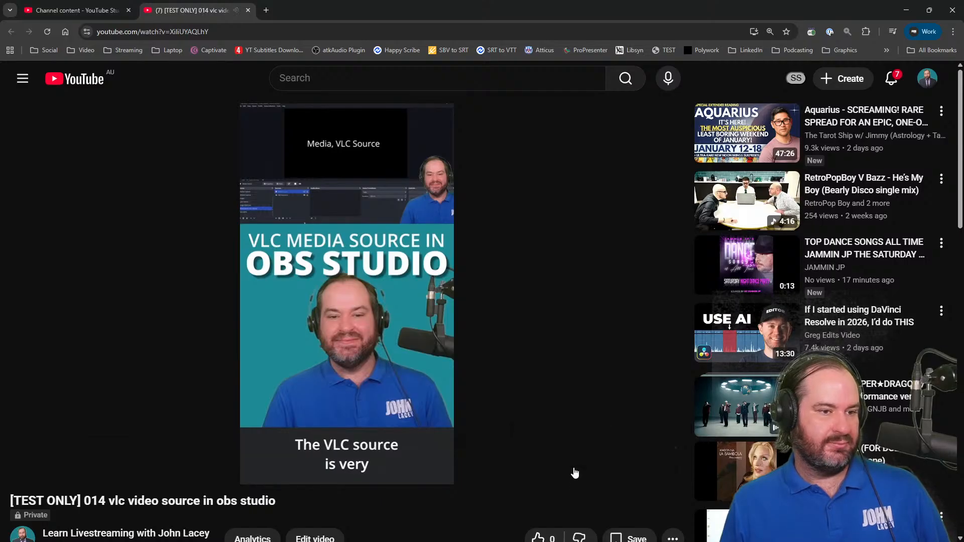
click(569, 468)
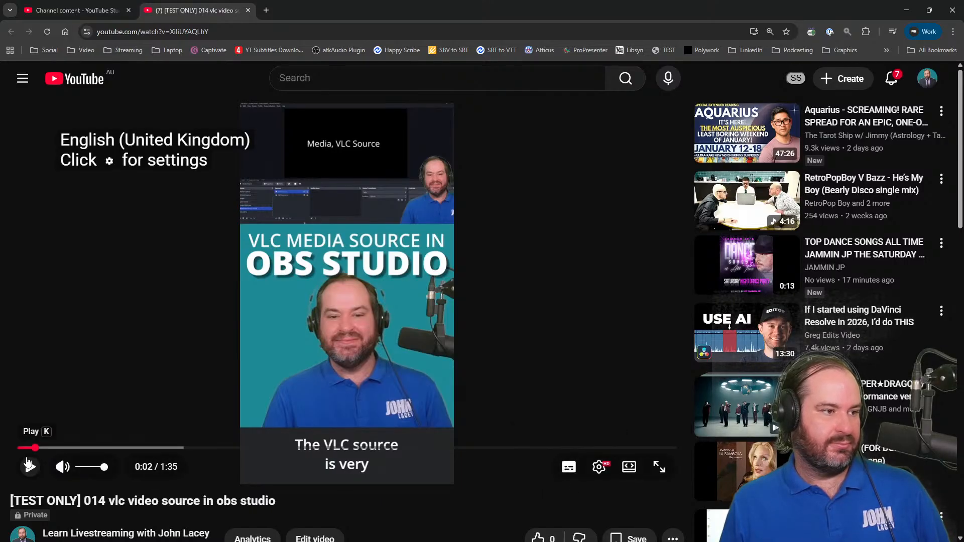
click(25, 459)
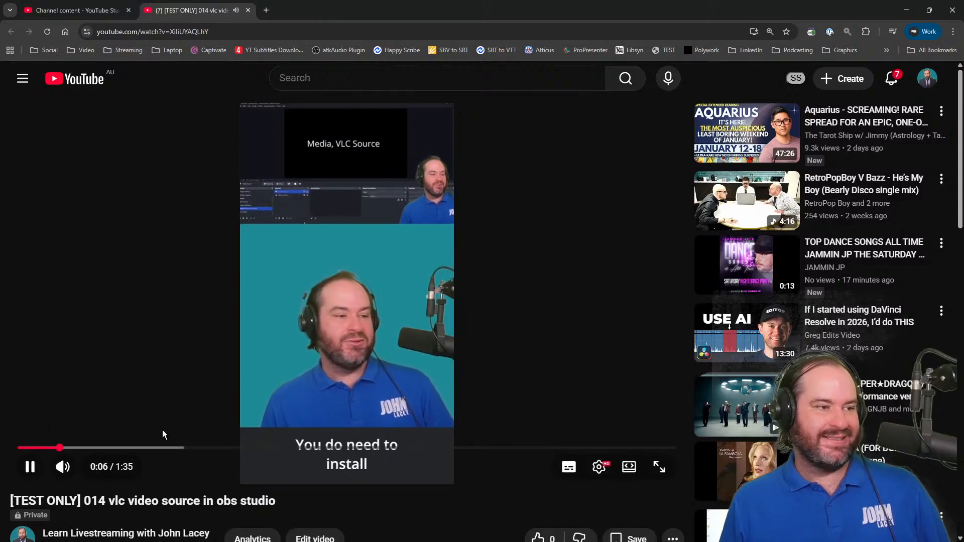
click(30, 467)
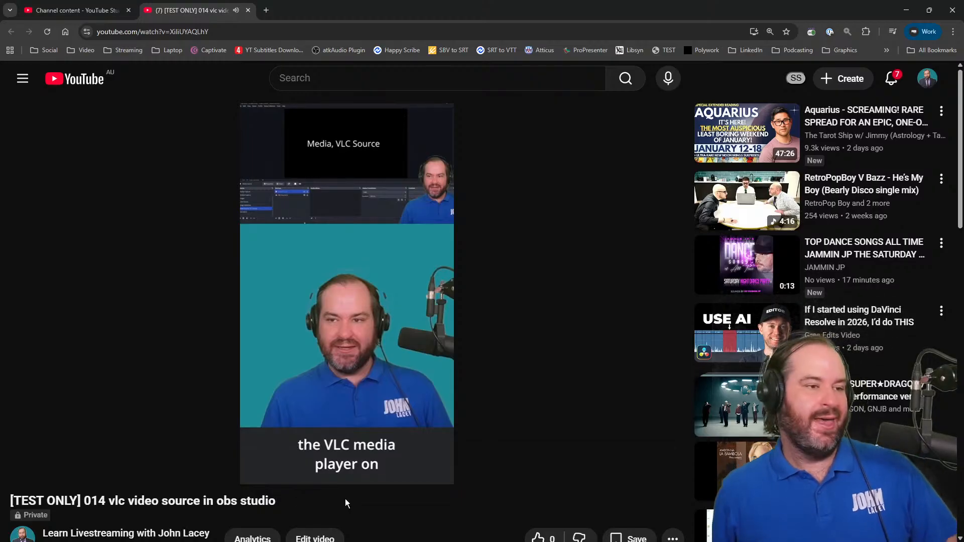
Return to the Studio upload dialog, proceed through the remaining stages and publish the test video as Unlisted
click(59, 9)
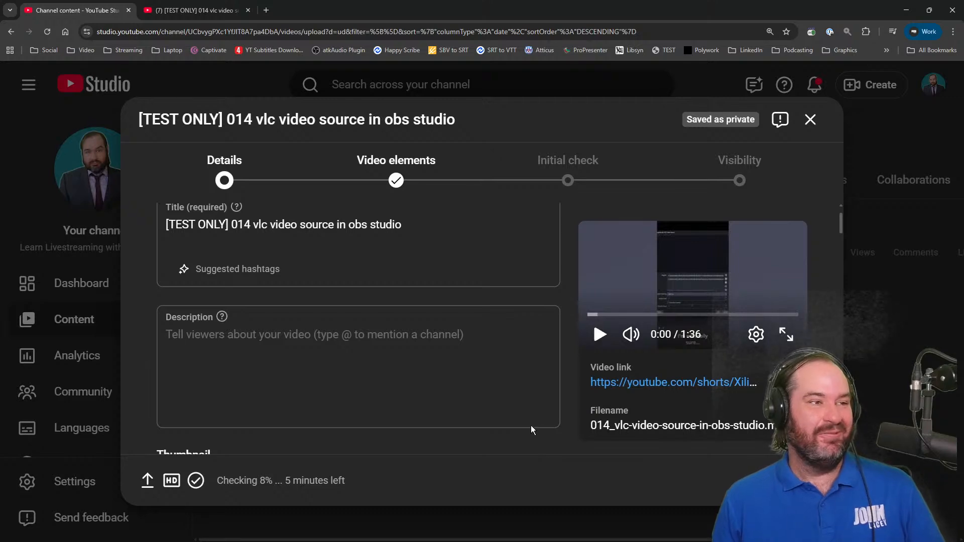
click(231, 10)
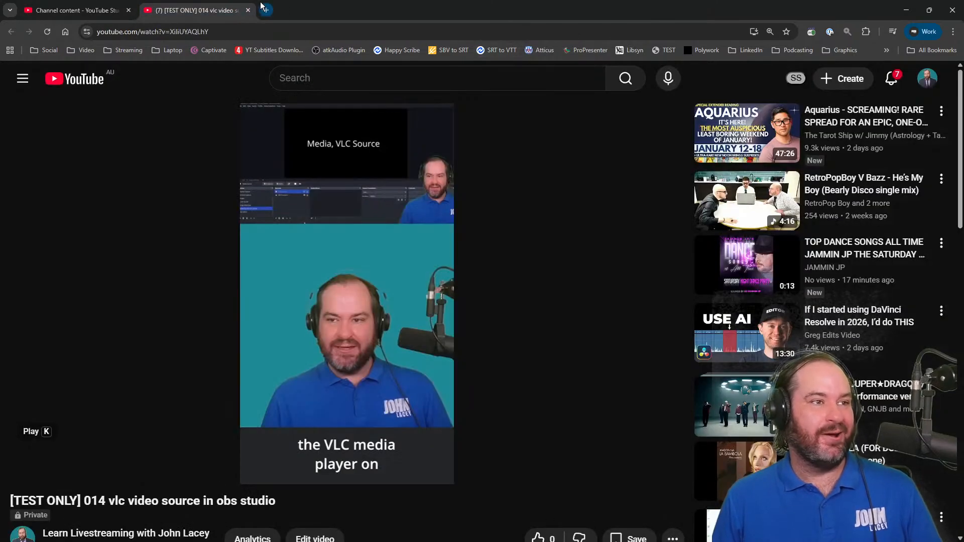
click(75, 10)
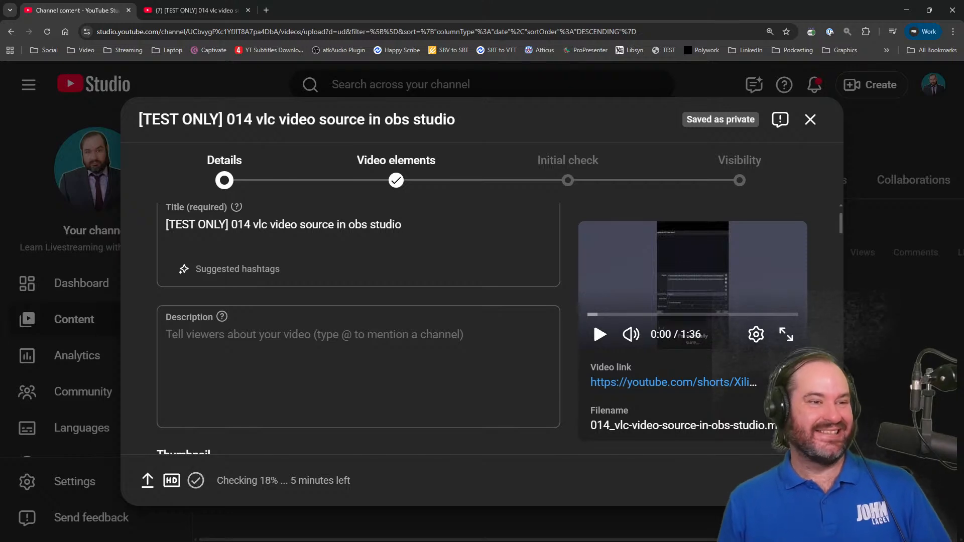
scroll(492, 410, down, 10)
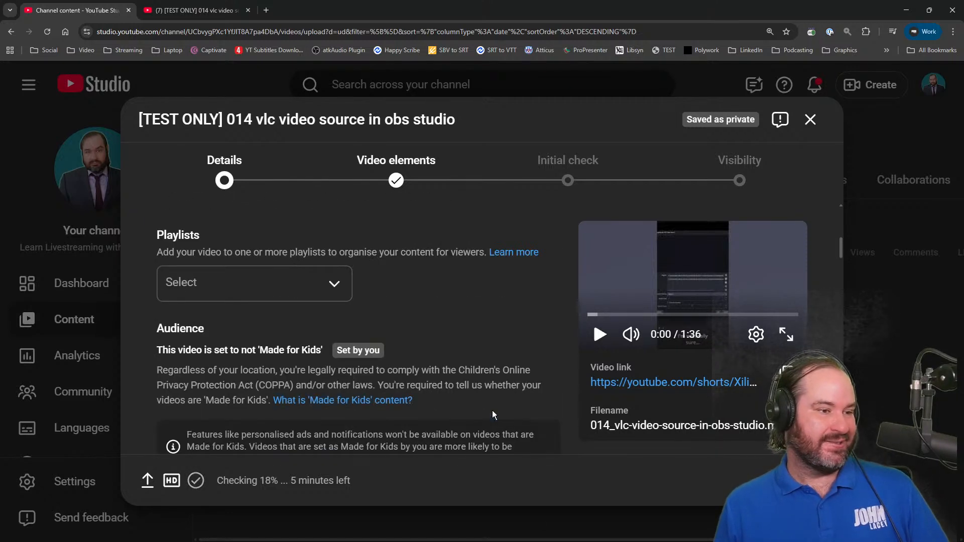
scroll(492, 411, up, 9)
scroll(492, 411, up, 2)
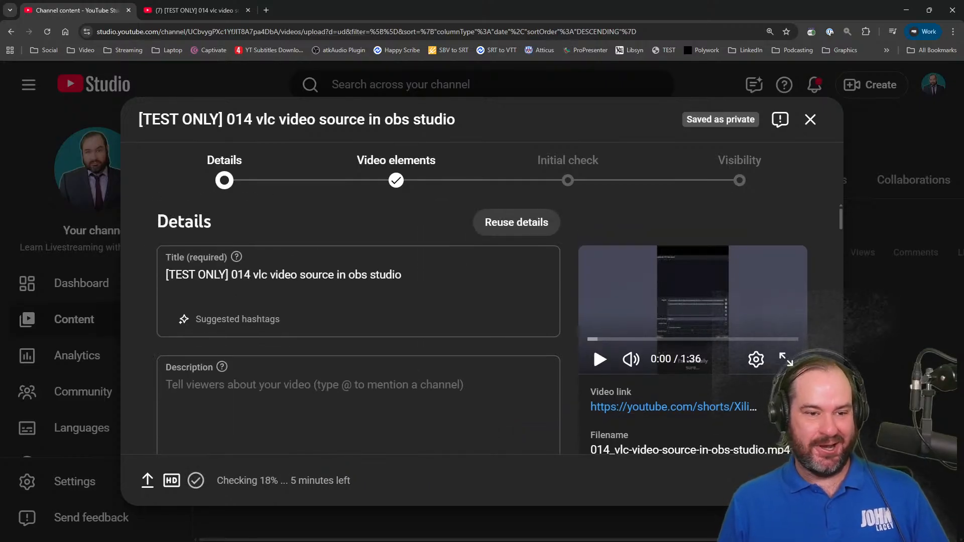
click(803, 481)
click(803, 481)
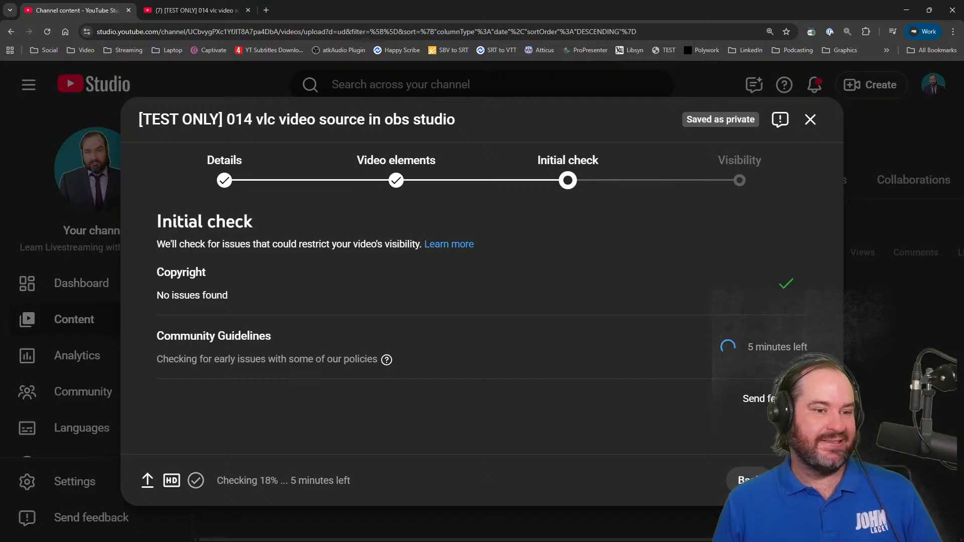
click(803, 481)
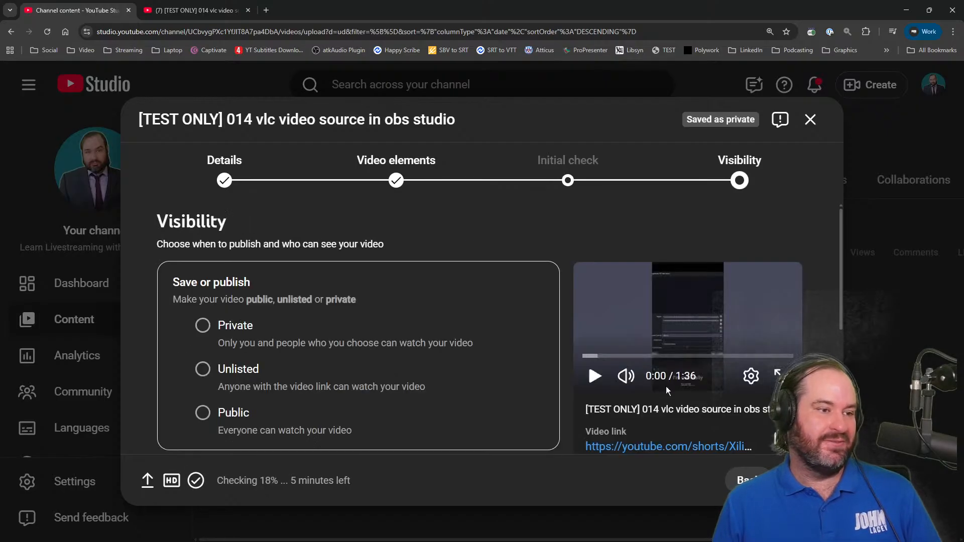
scroll(500, 383, down, 1)
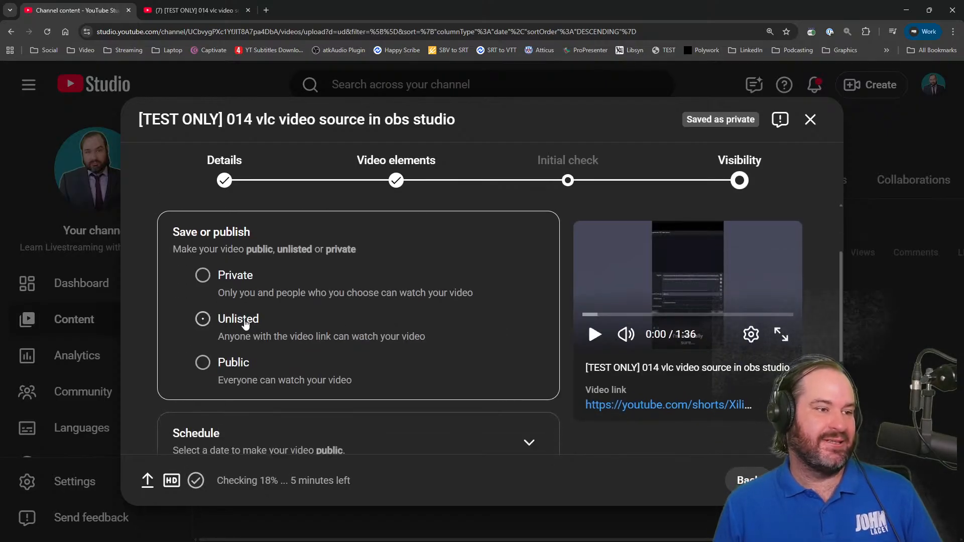
click(216, 321)
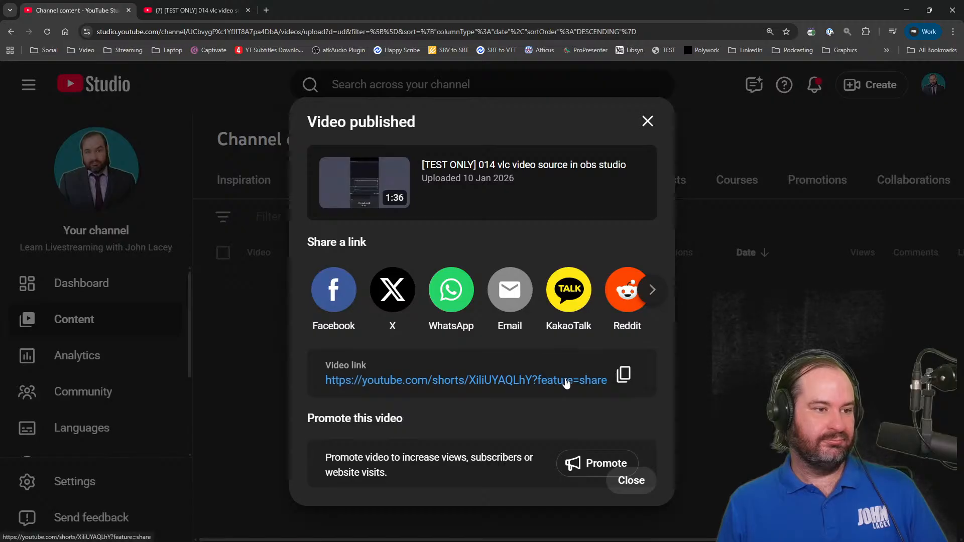
Open the published short from its video link, check its available caption tracks, and play a few seconds before pausing
click(566, 380)
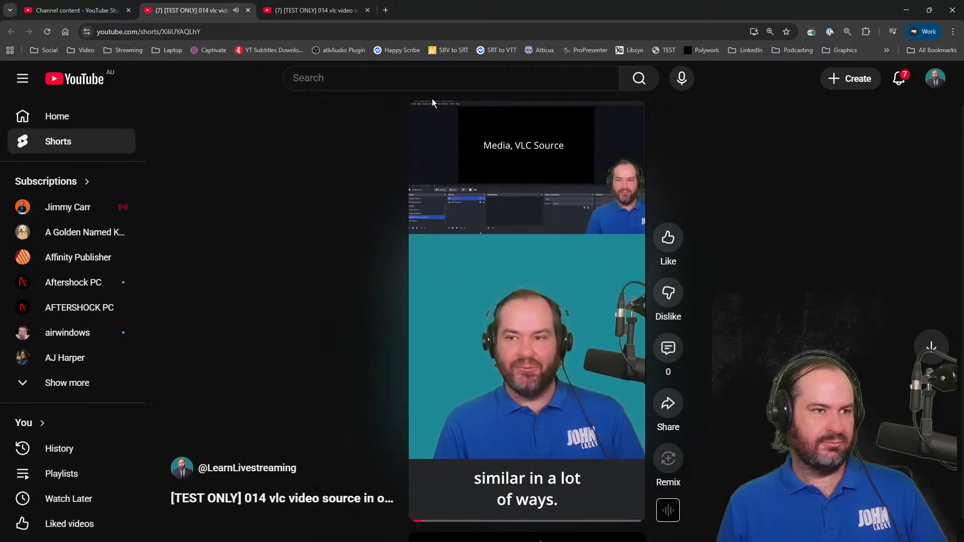
click(433, 126)
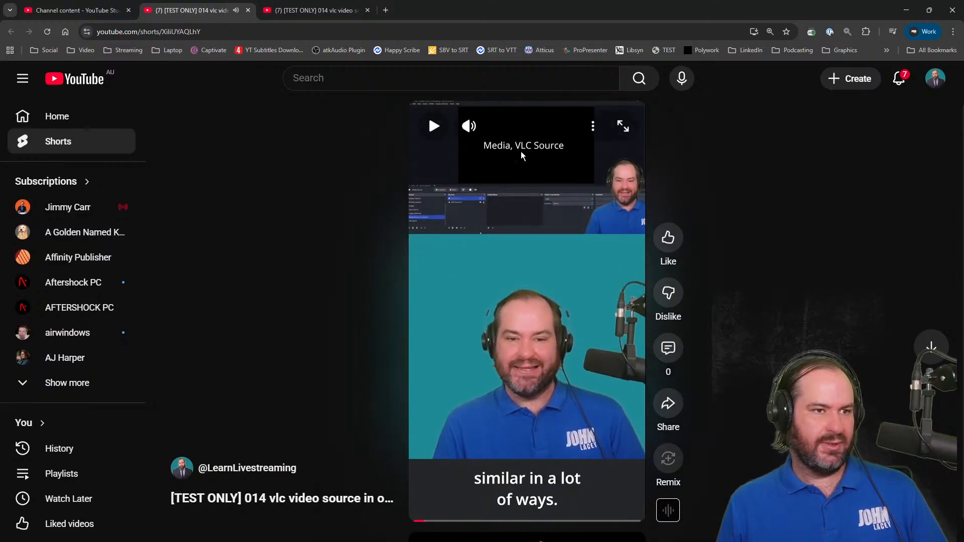
click(599, 136)
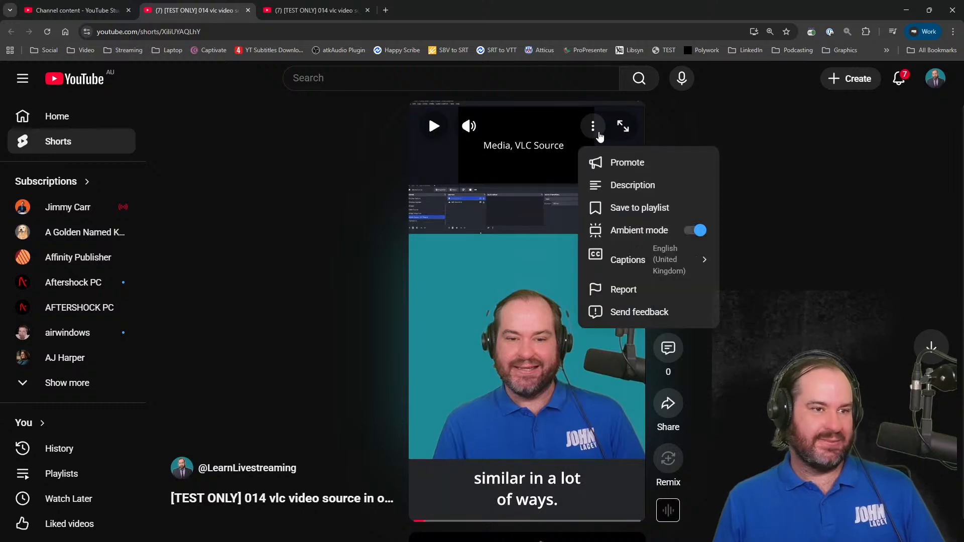
click(639, 259)
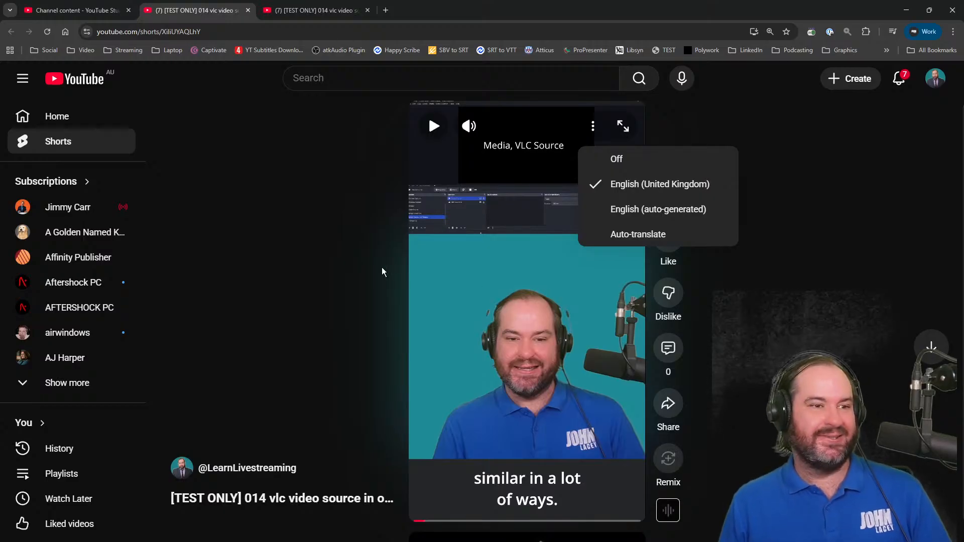
click(464, 282)
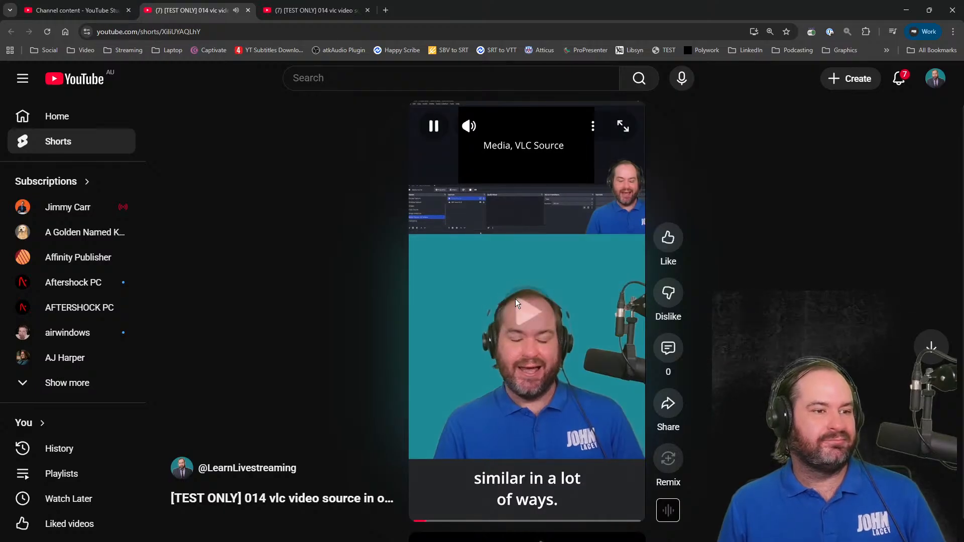
click(528, 306)
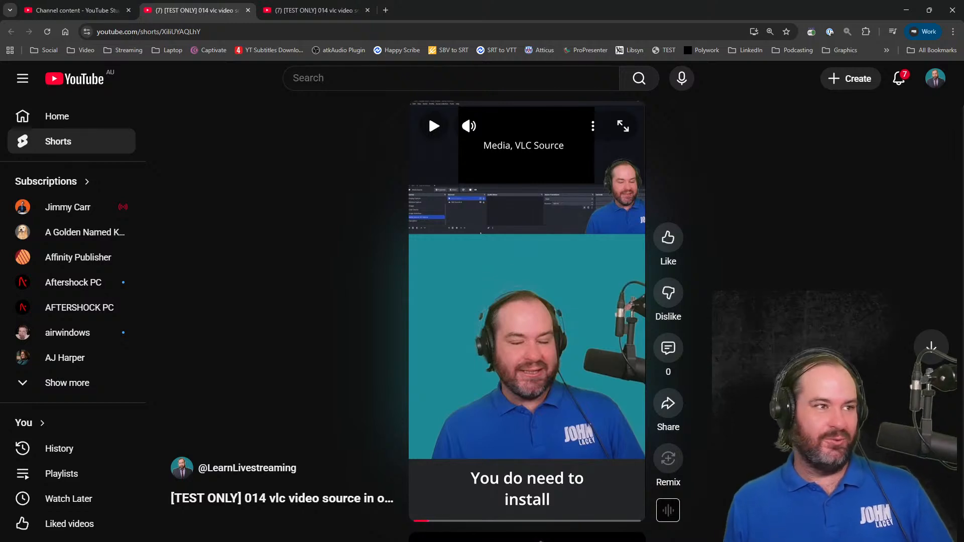
Open the published short again from the Studio dialog's video link in a fresh tab and pause it near the start
click(110, 9)
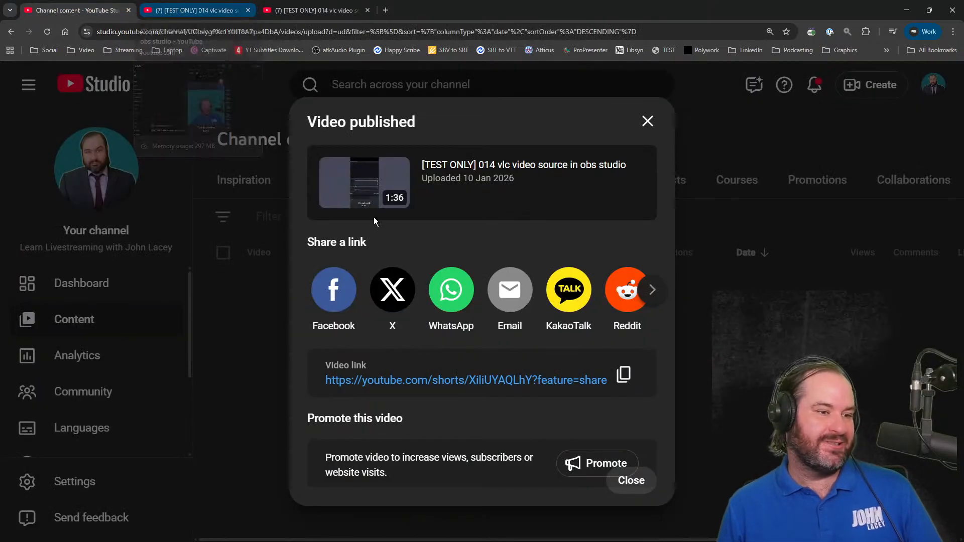
middle_click(571, 382)
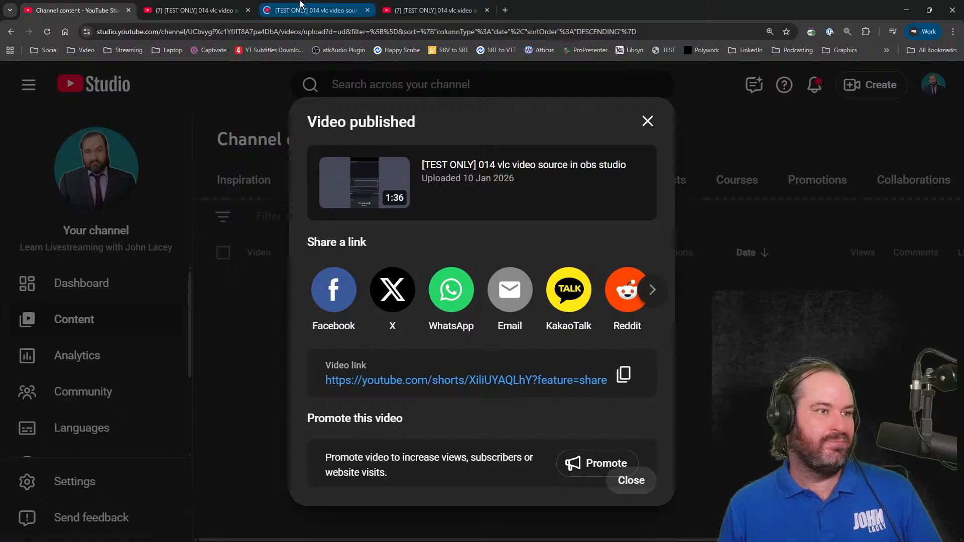
click(301, 6)
click(571, 261)
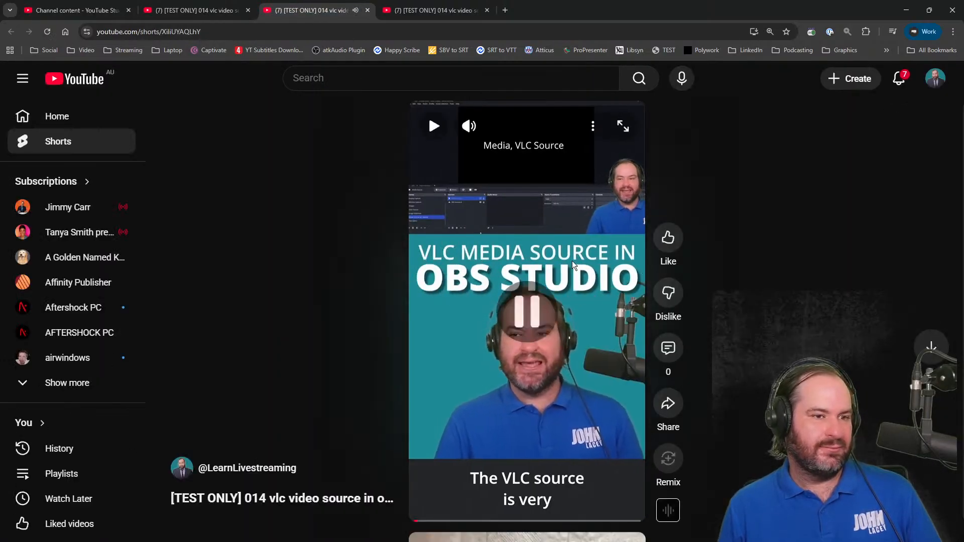
Turn the short's captions off and set them back to English (United Kingdom)
click(597, 123)
click(642, 258)
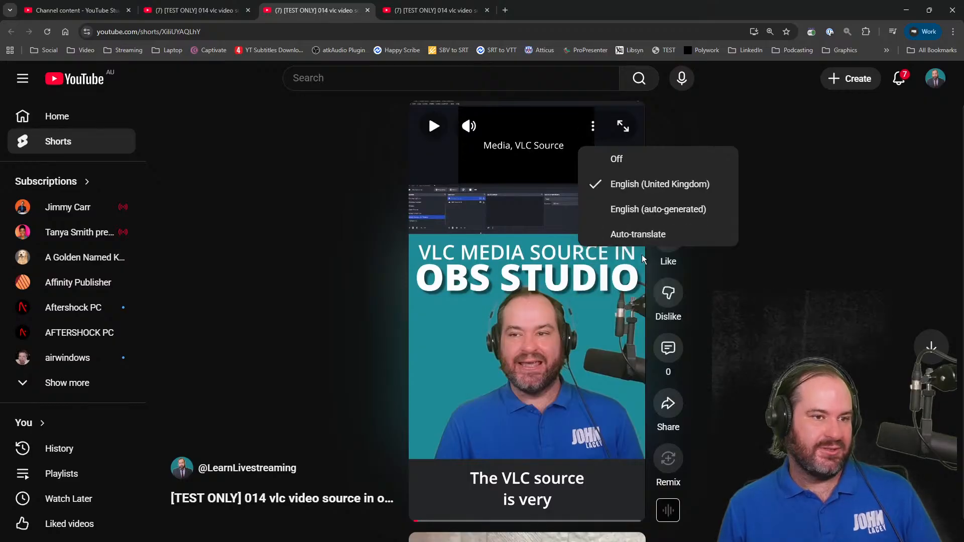
click(668, 166)
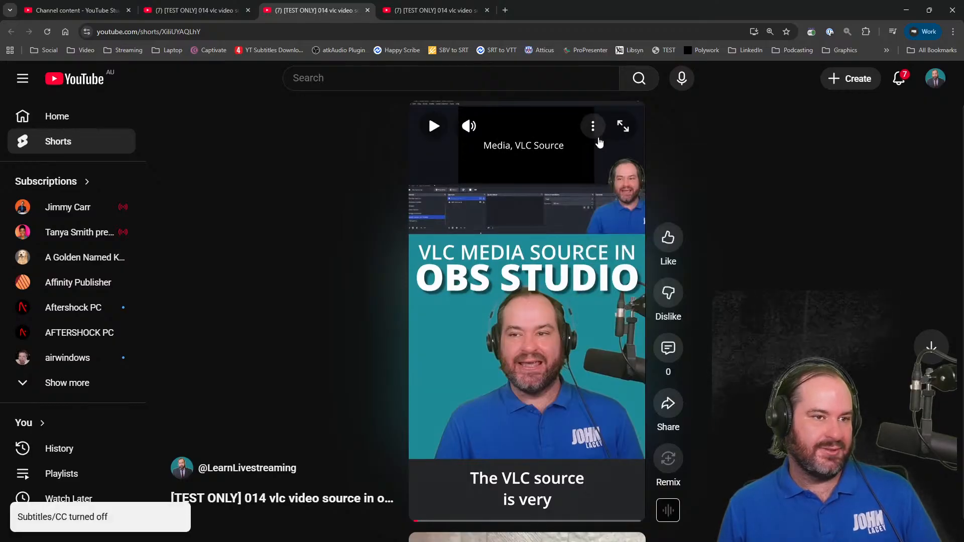
click(589, 130)
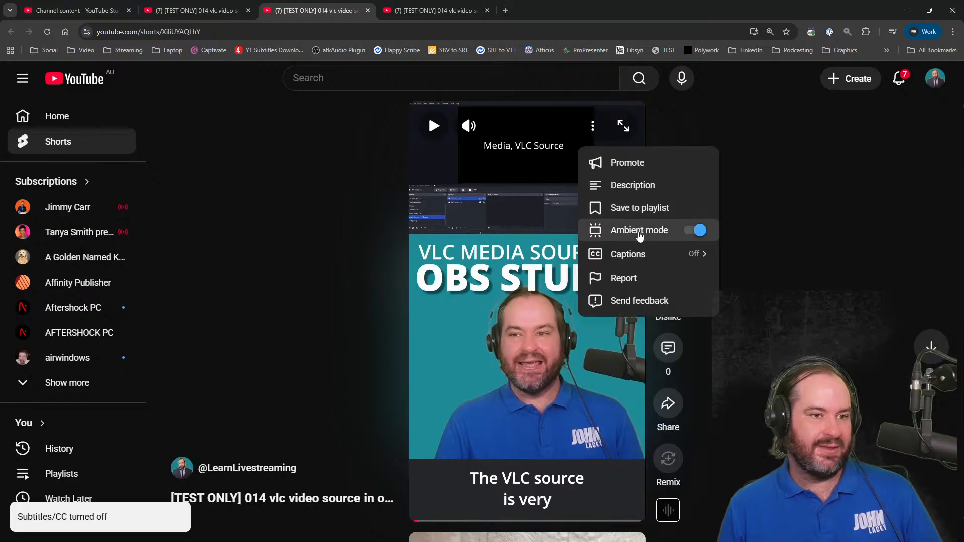
click(641, 251)
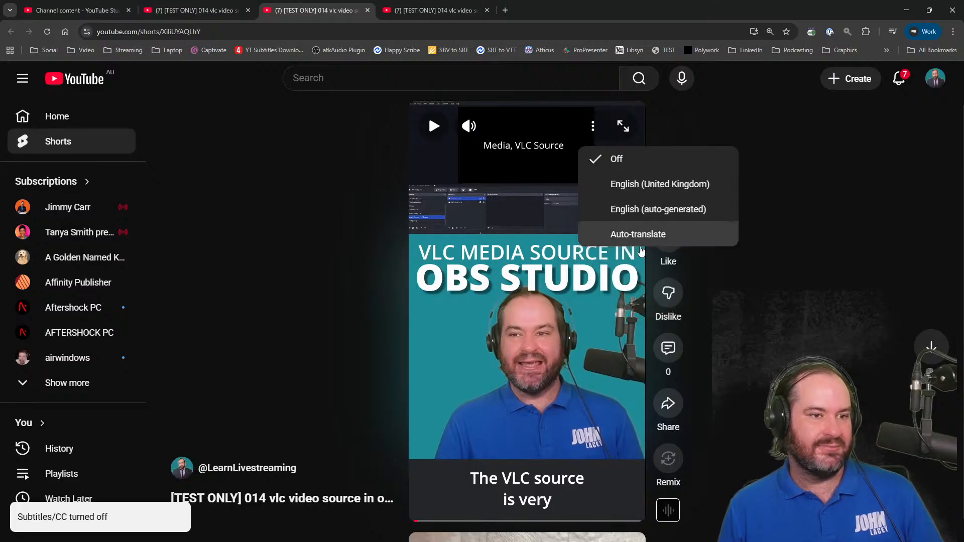
click(700, 189)
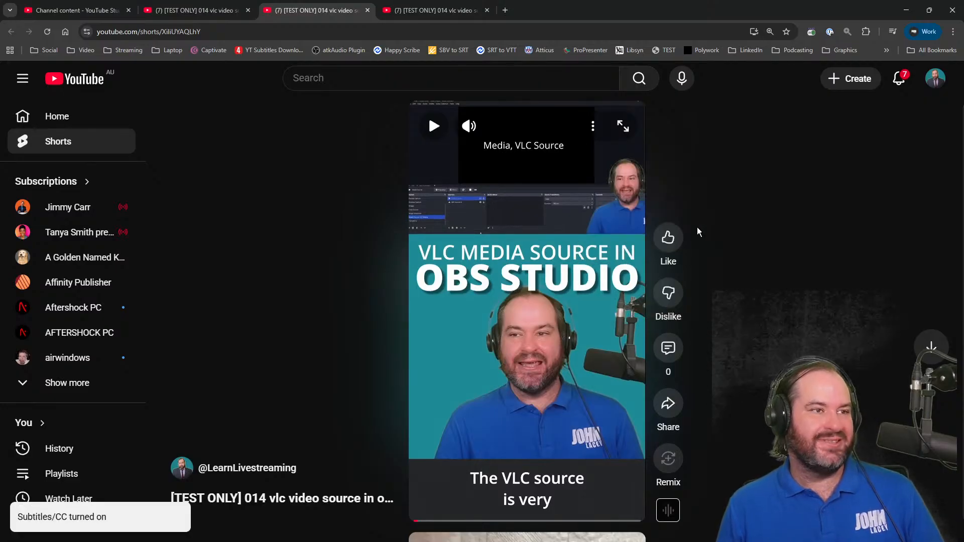
Compare the short with its other open copy, play a few seconds to check the captions, and pause it
click(201, 10)
click(280, 5)
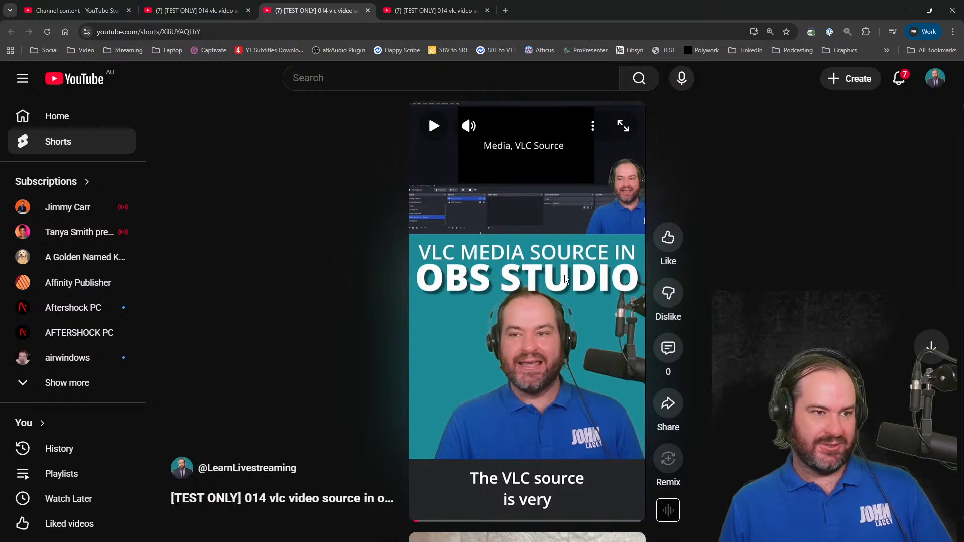
click(434, 126)
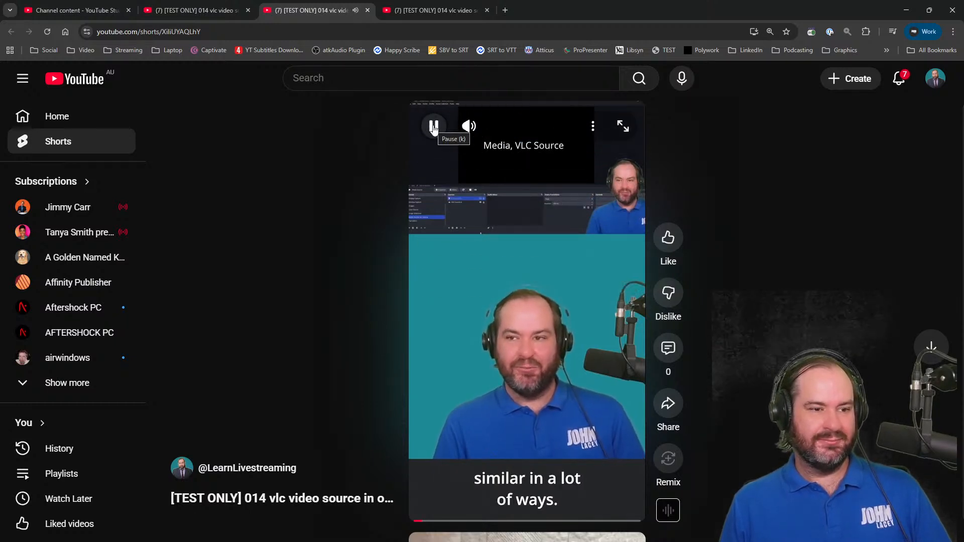
click(434, 127)
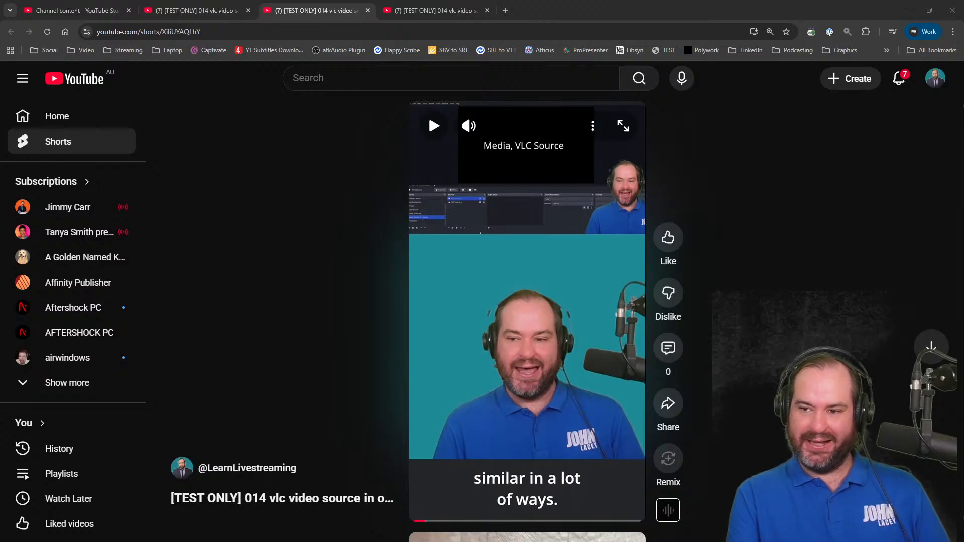
Switch to the 2026 Topics document in Google Docs and show it in full screen
key(alt+Tab)
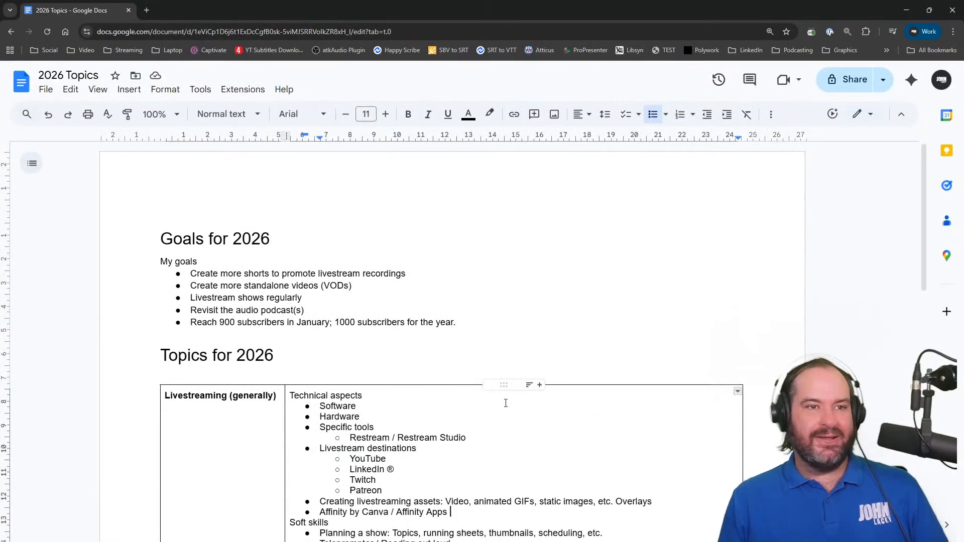
click(947, 32)
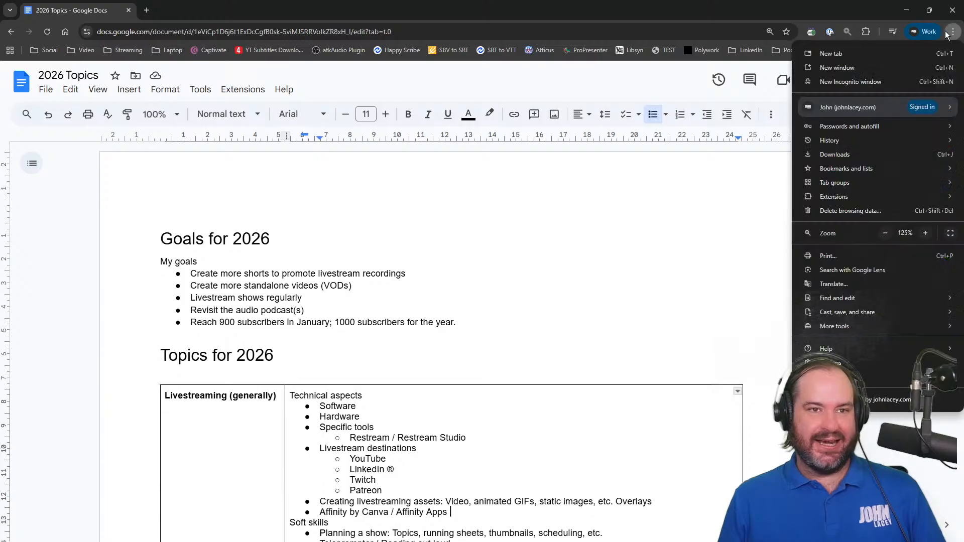
click(951, 233)
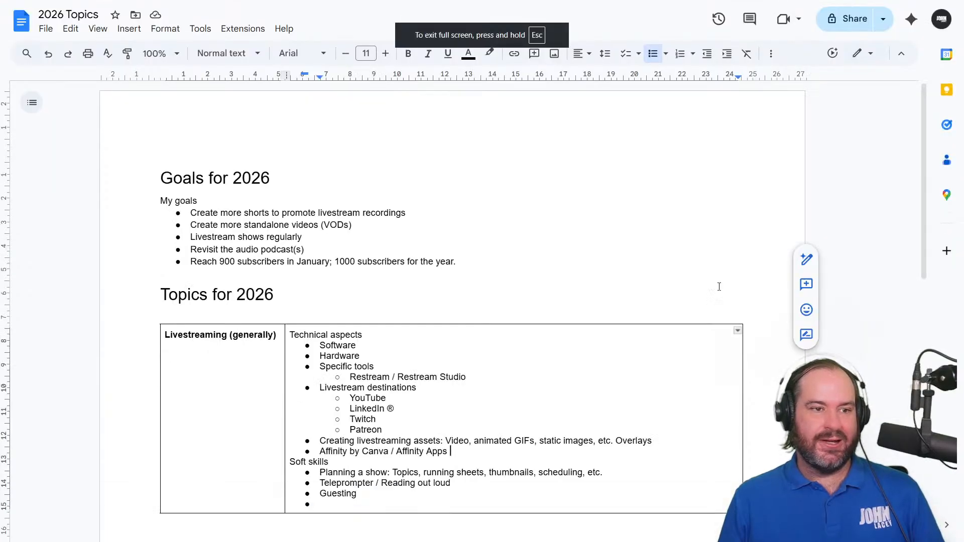
Review the Goals for 2026 list and the Topics for 2026 table through to its end, and return to the document's beginning
double_click(711, 287)
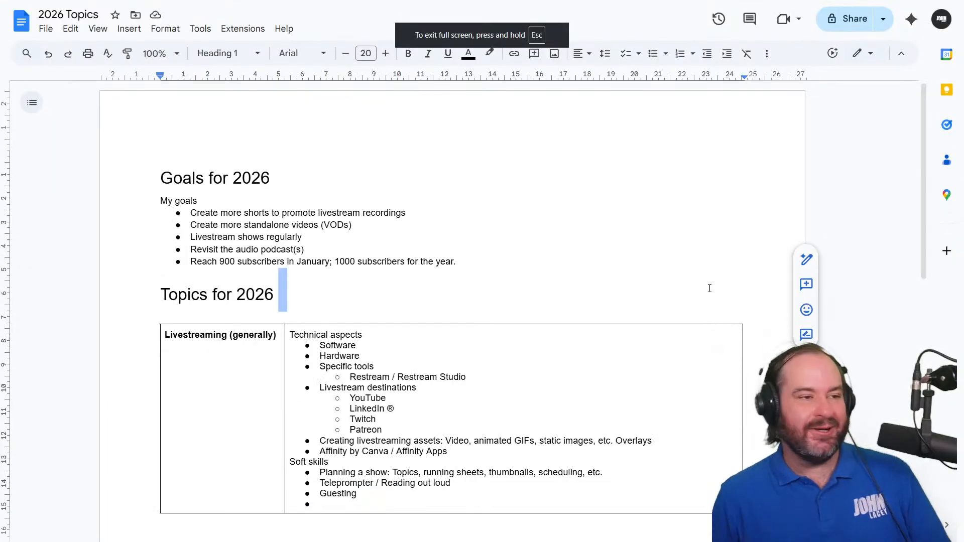
click(505, 245)
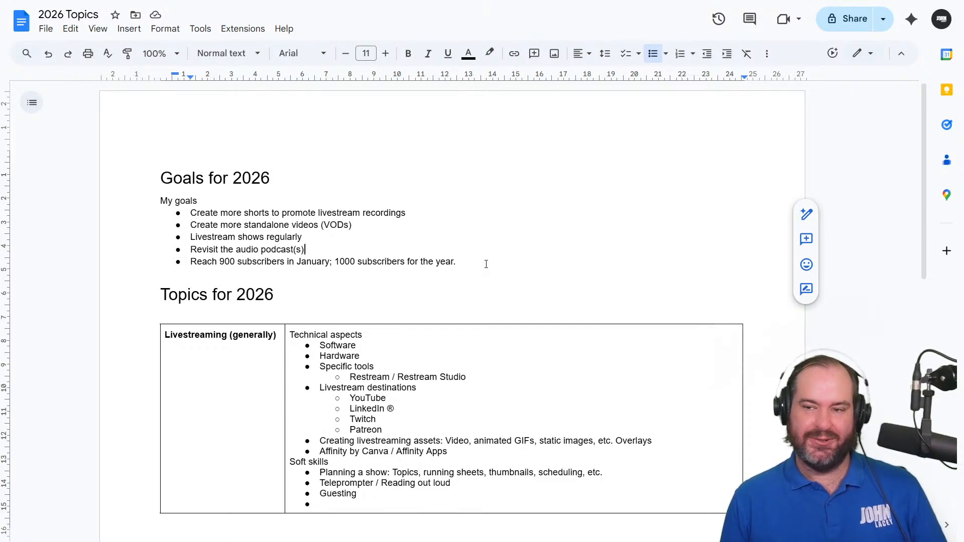
click(486, 264)
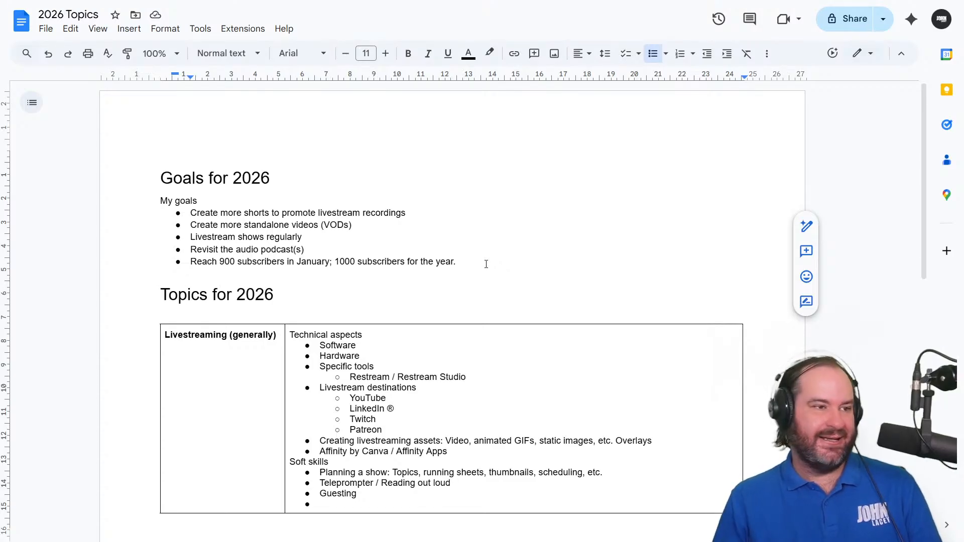
click(487, 283)
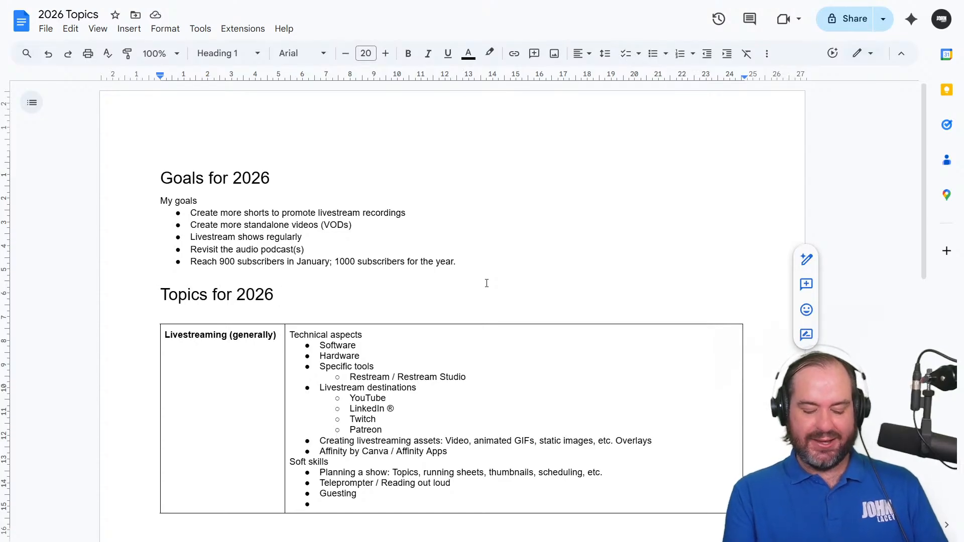
scroll(513, 288, down, 3)
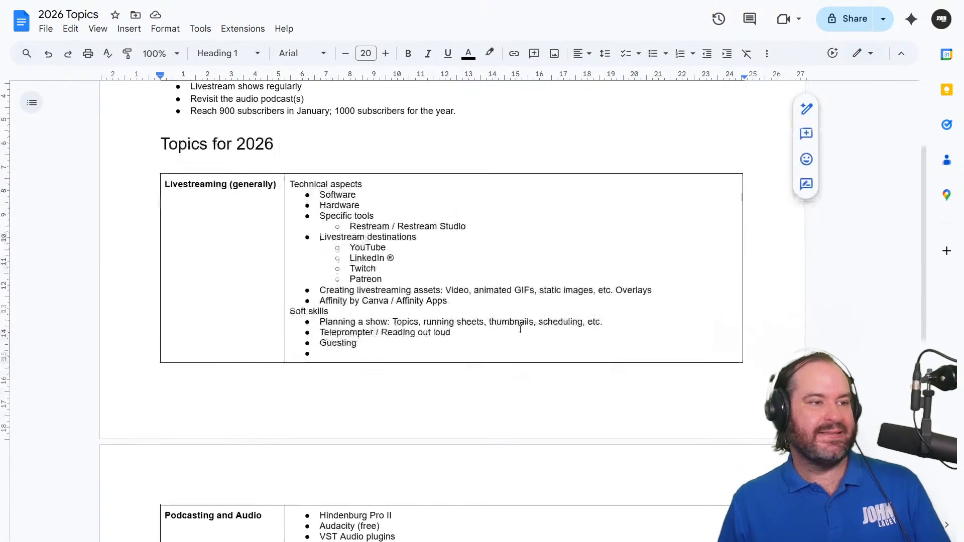
scroll(580, 507, down, 5)
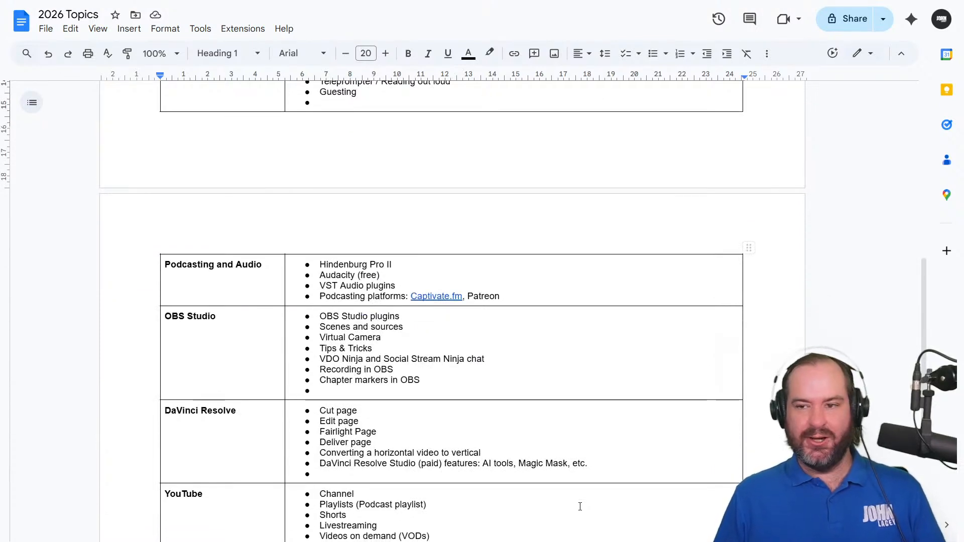
scroll(580, 507, down, 3)
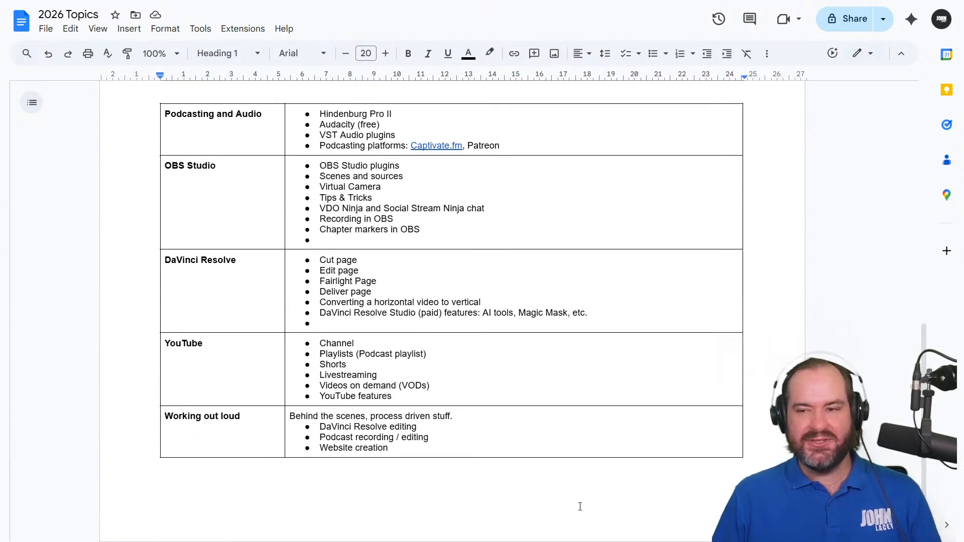
scroll(580, 507, down, 1)
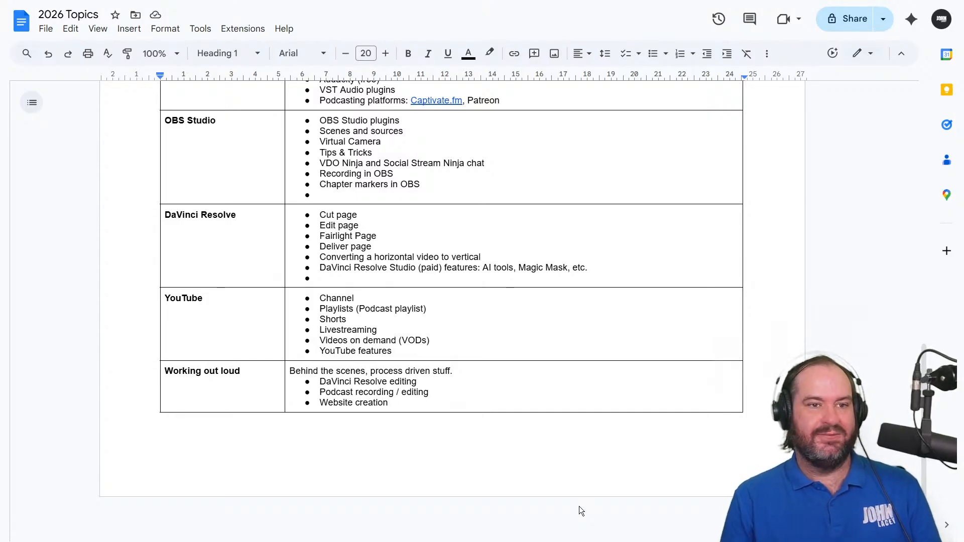
scroll(607, 472, up, 15)
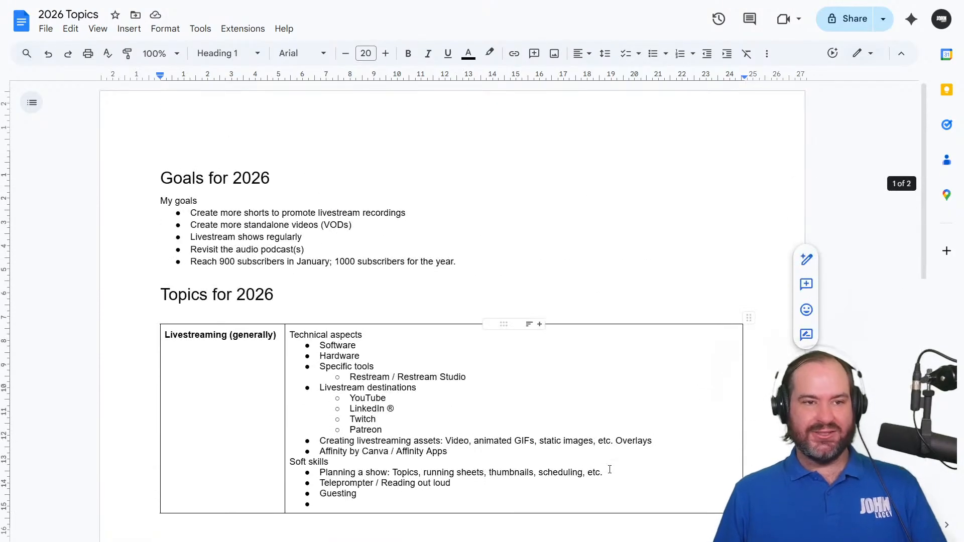